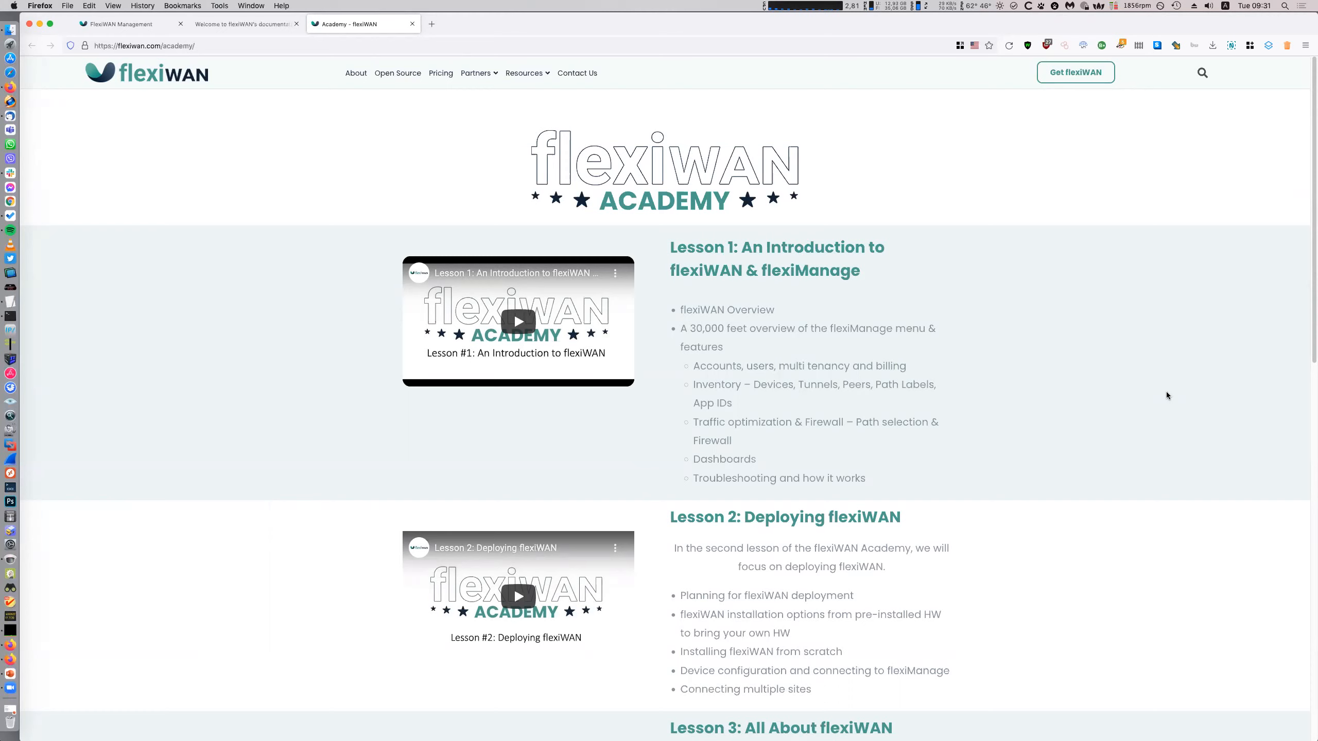
- Look through the lessons on the flexiWAN Academy page down to Lesson 4 on application based routing
scroll(1166, 394, down, 2)
scroll(1166, 394, down, 5)
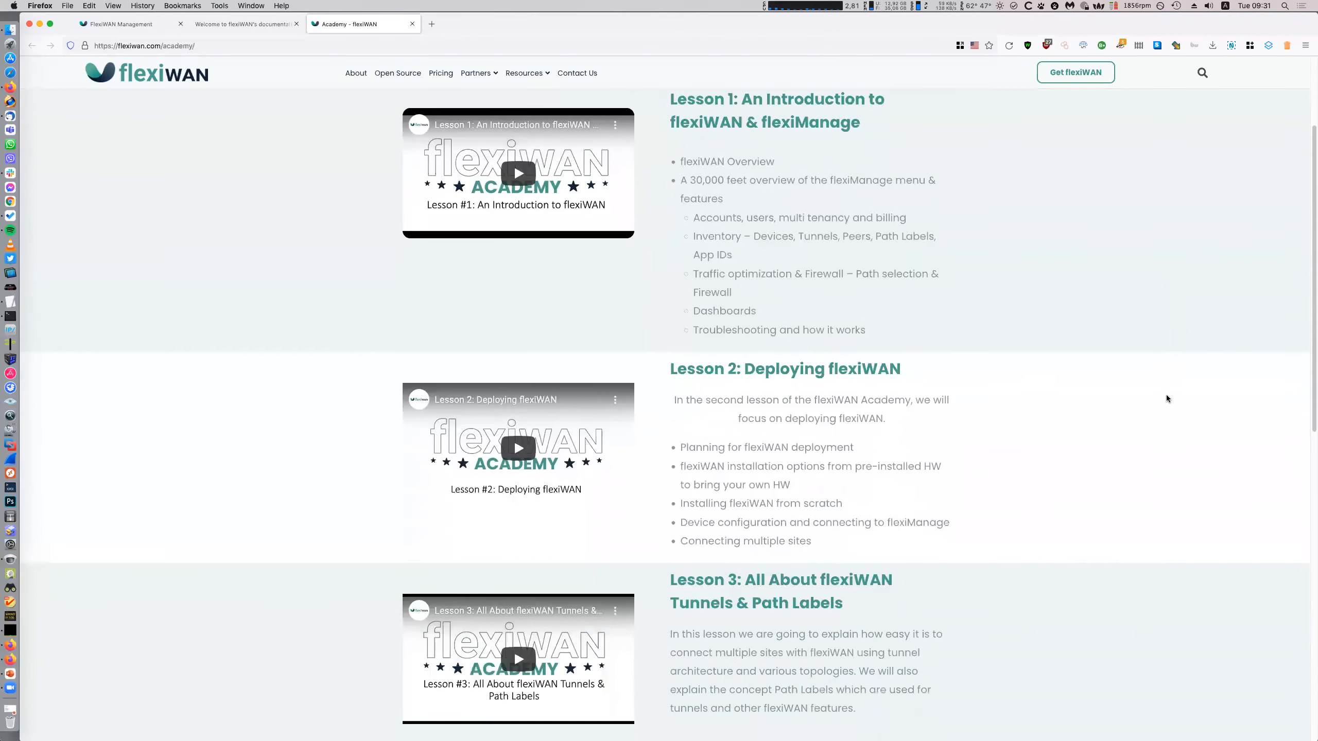
scroll(1166, 396, down, 4)
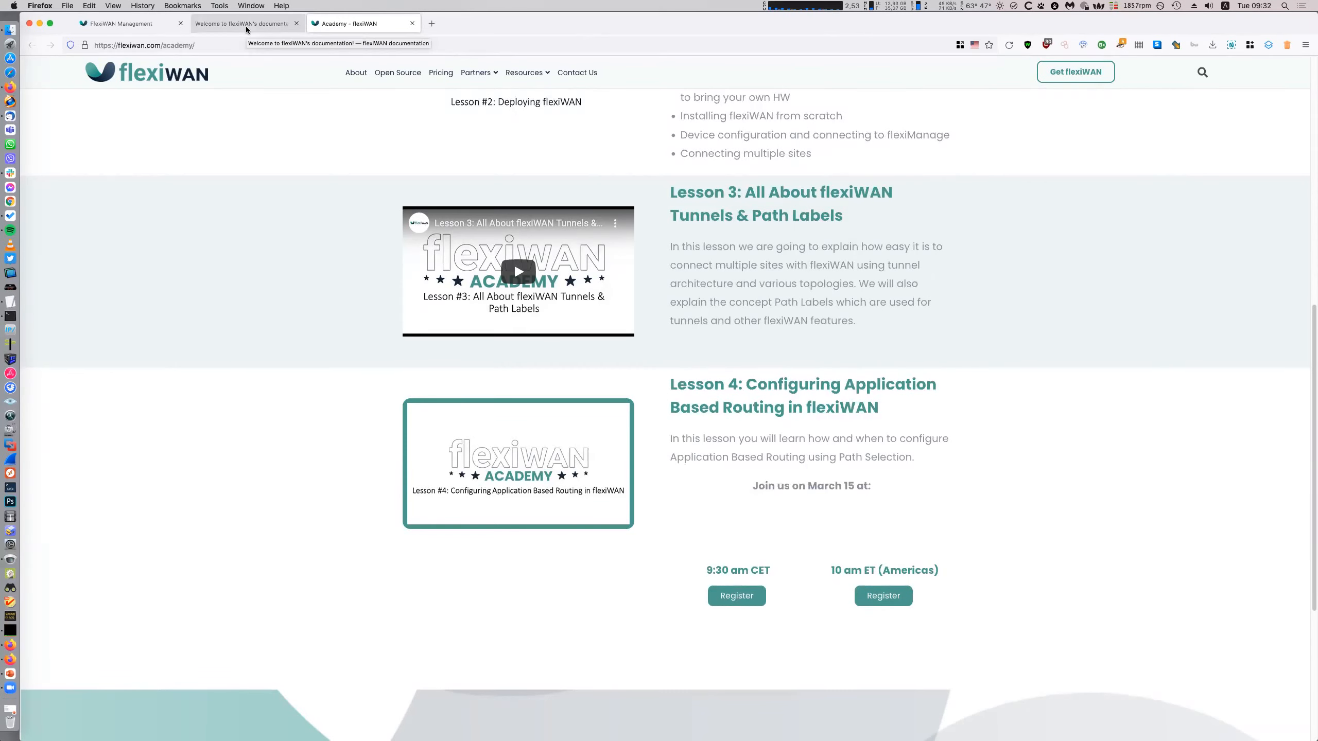
- Open the Path Labels page in the flexiWAN documentation
key(ctrl+shift+Tab)
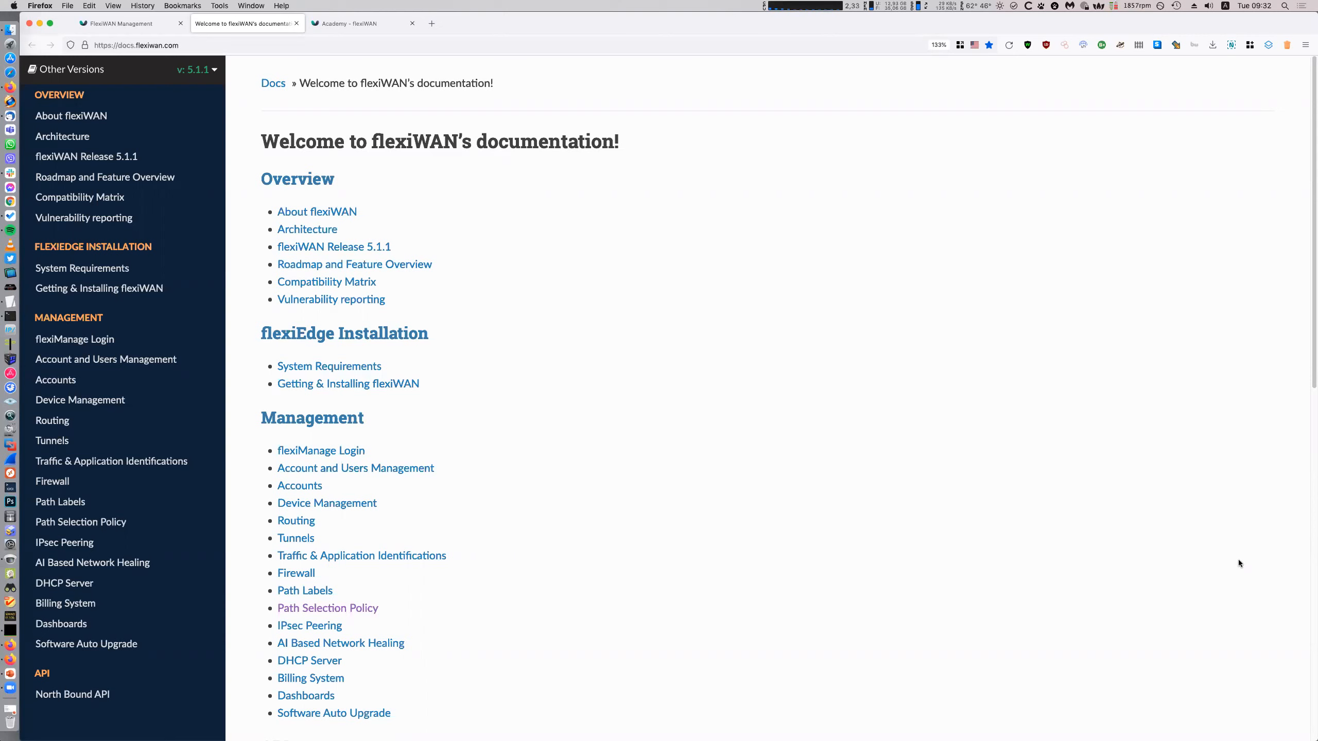
click(110, 523)
click(111, 524)
scroll(115, 511, up, 3)
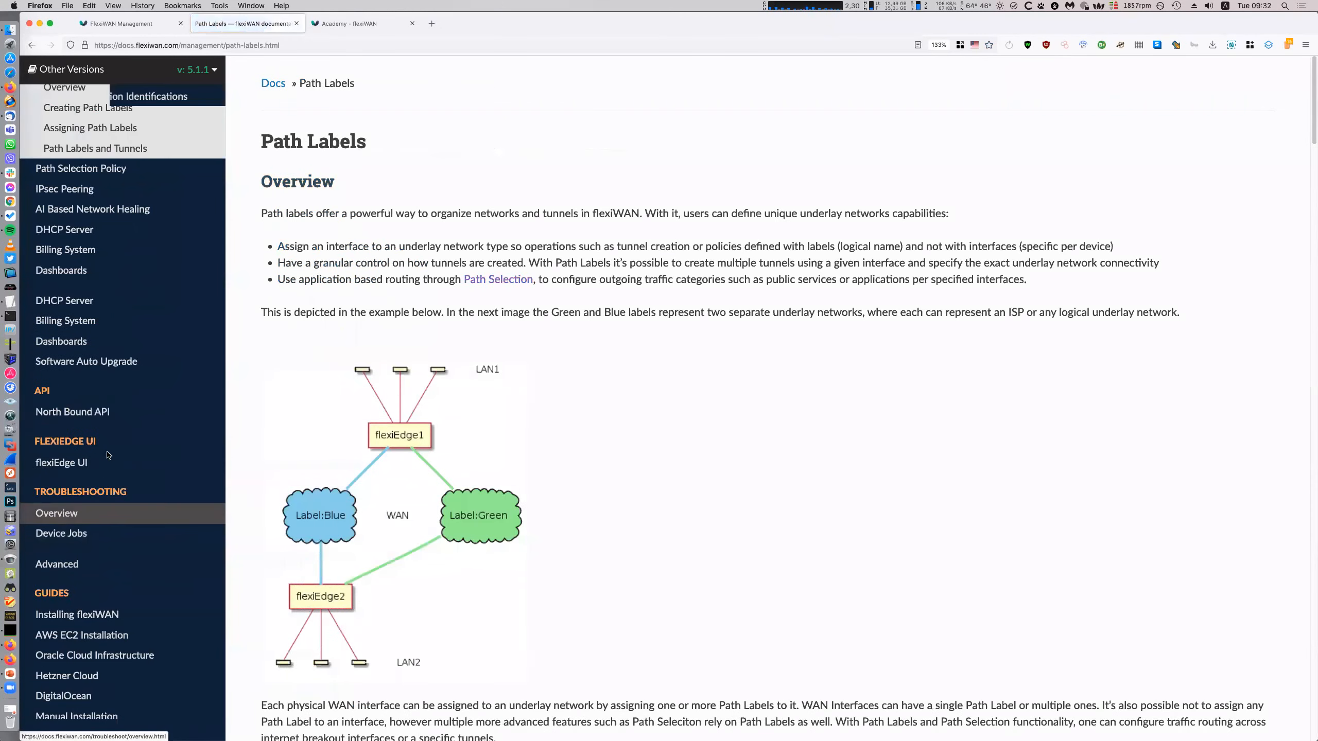
- Open the Path Selection Policy documentation and skim its overview and the policies, rules and traffic classification section
click(94, 304)
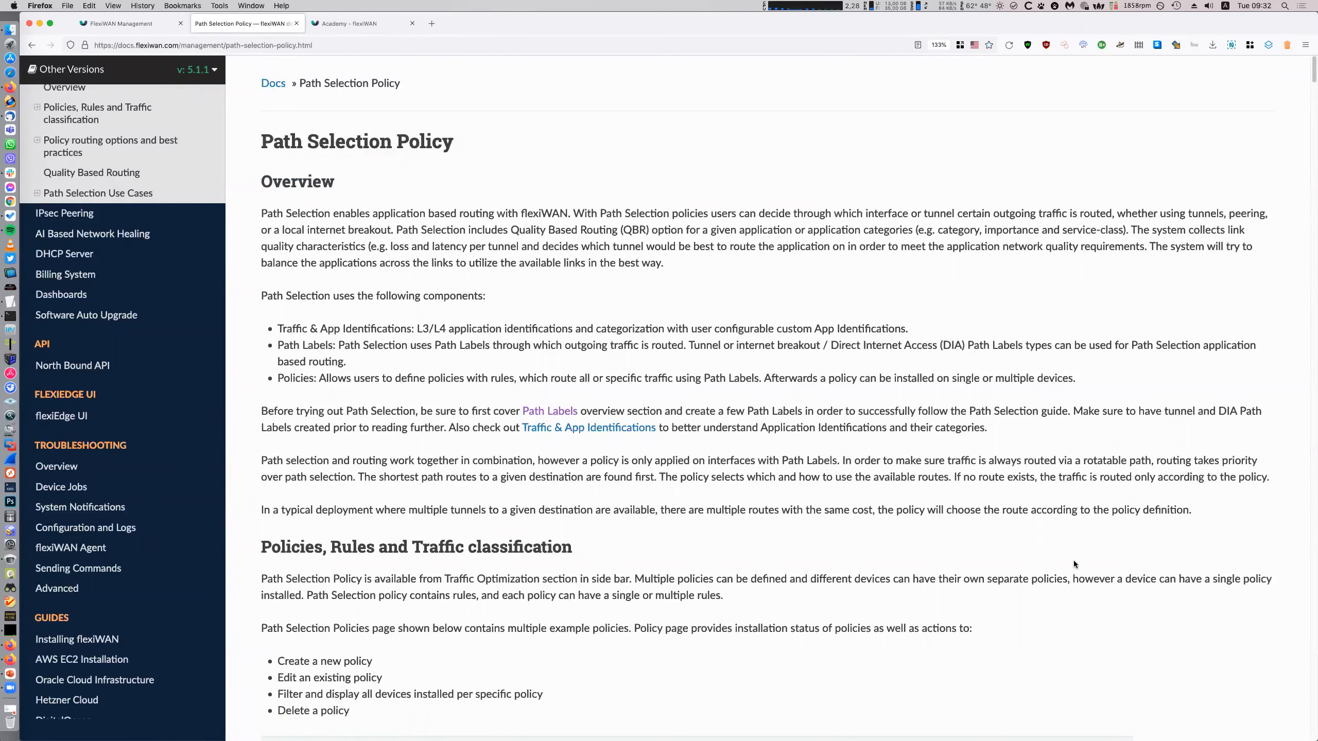
scroll(1073, 561, down, 4)
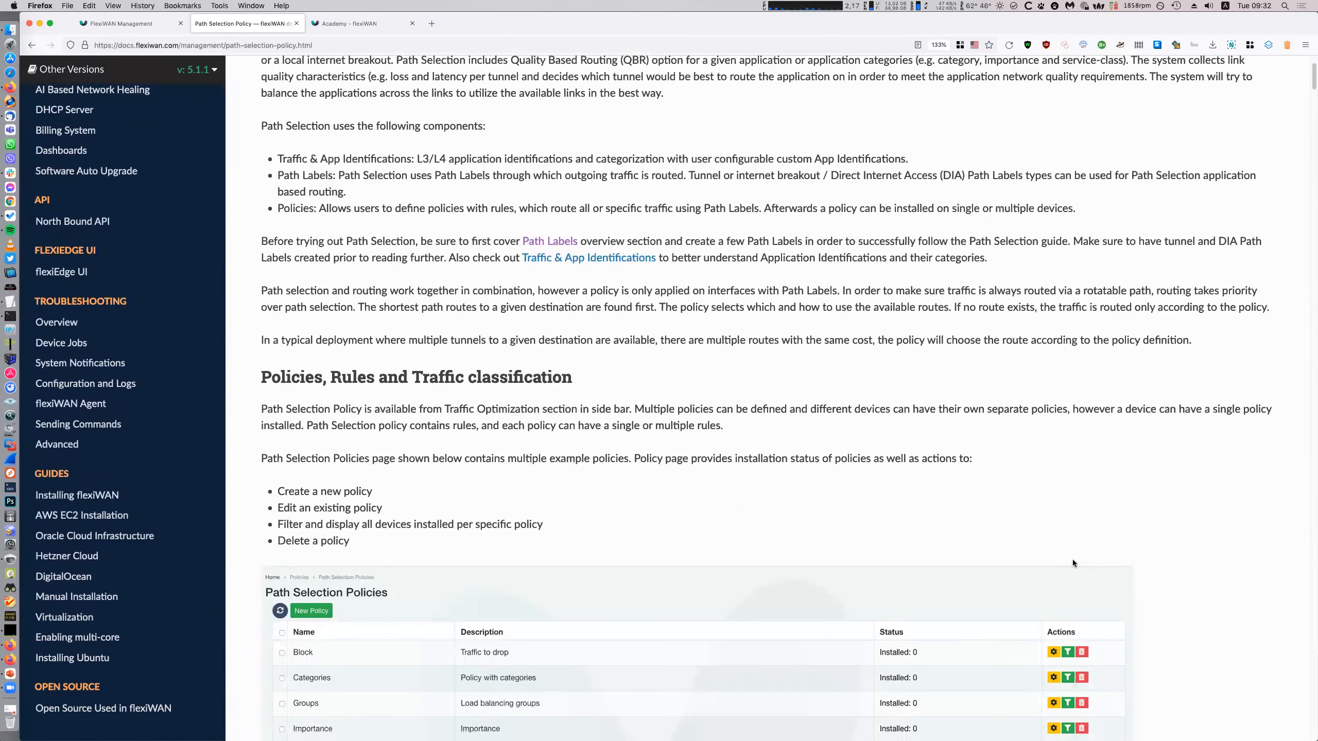
scroll(1073, 560, down, 7)
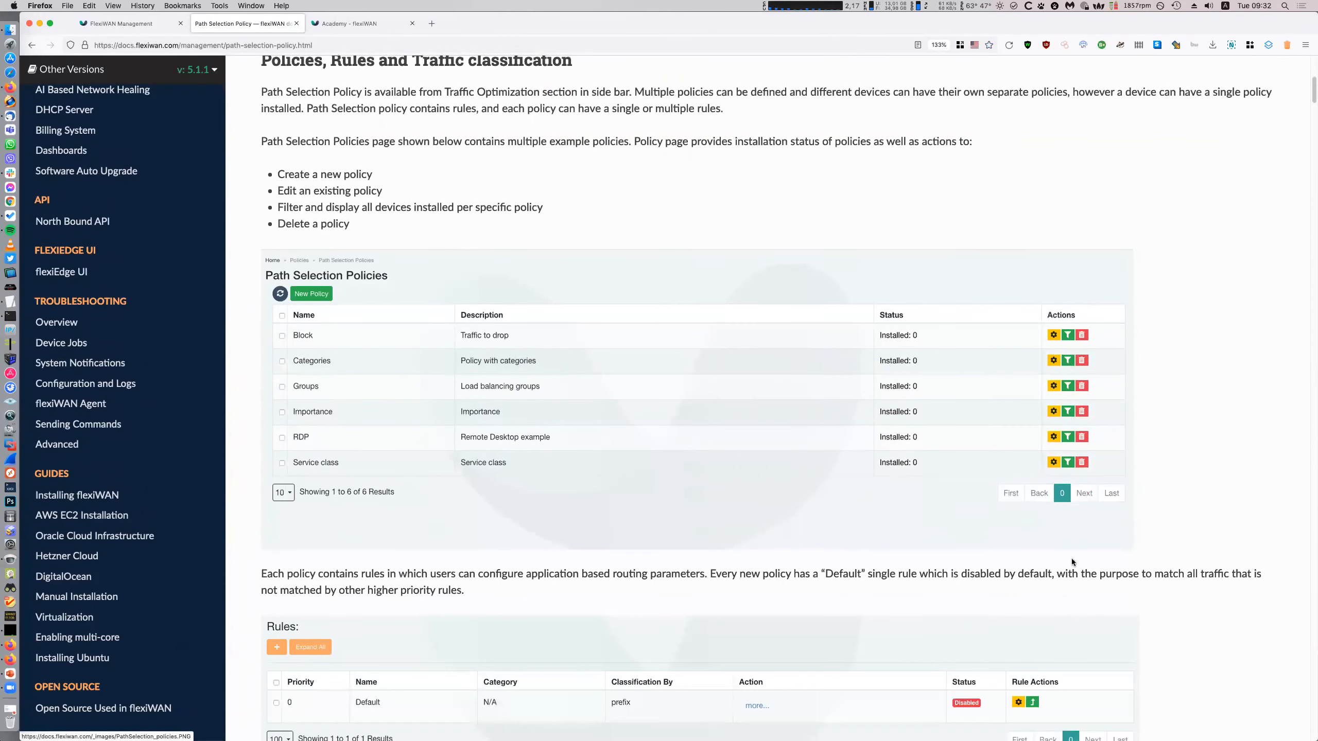
scroll(1071, 559, down, 2)
scroll(1071, 559, up, 7)
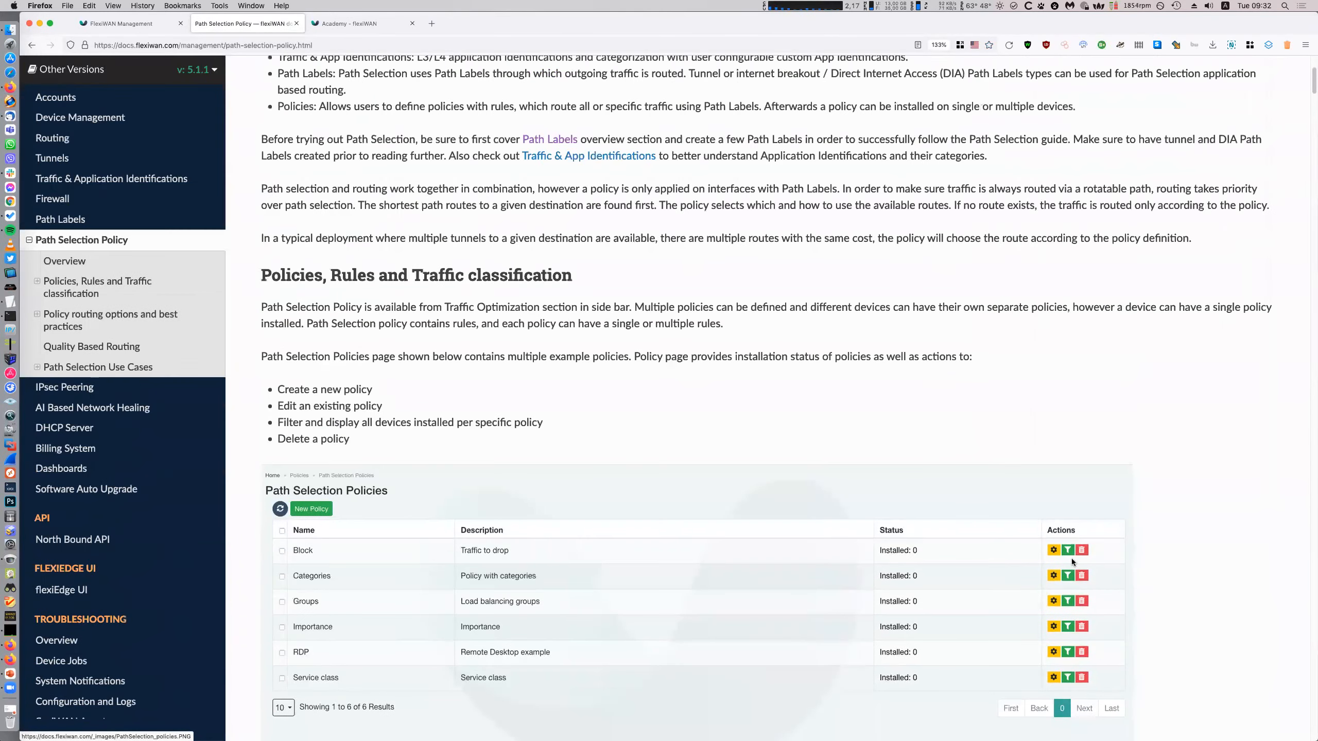
scroll(1071, 559, up, 6)
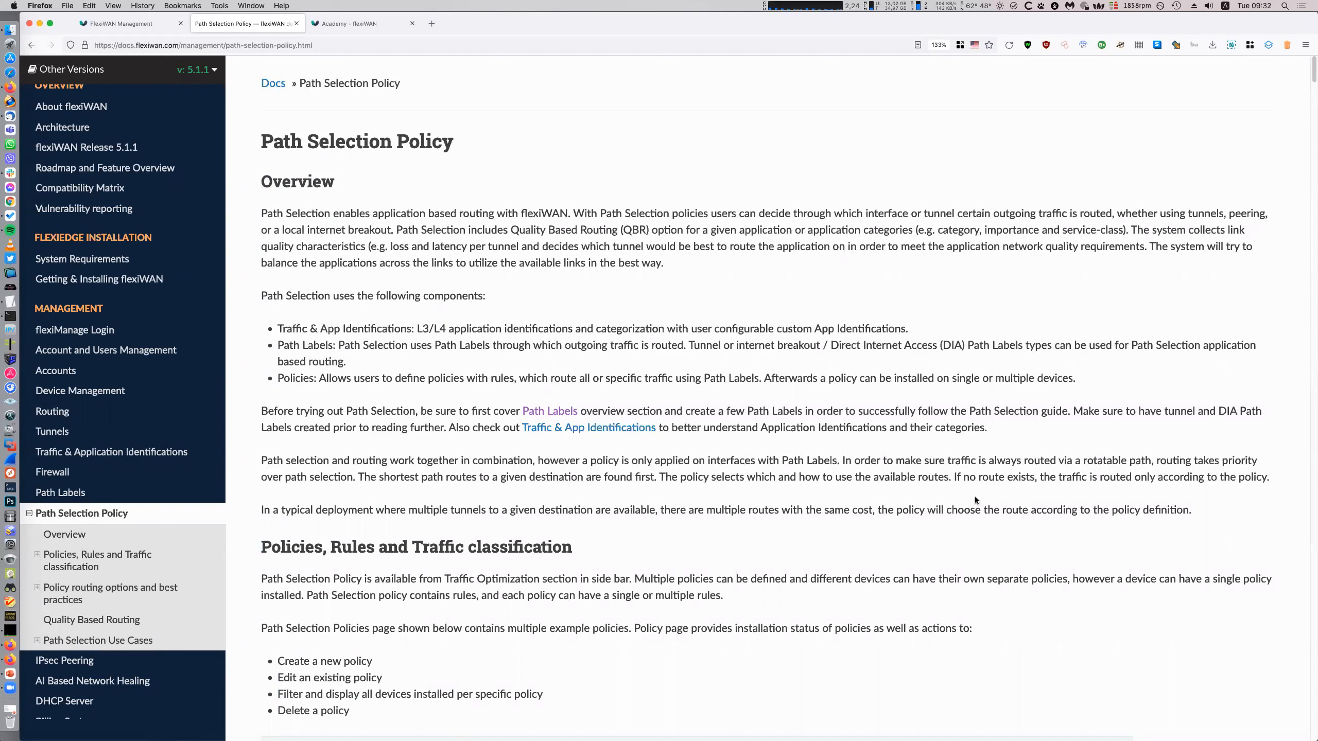
- Switch to the flexiWAN management site and open the list of path selection policies
click(105, 24)
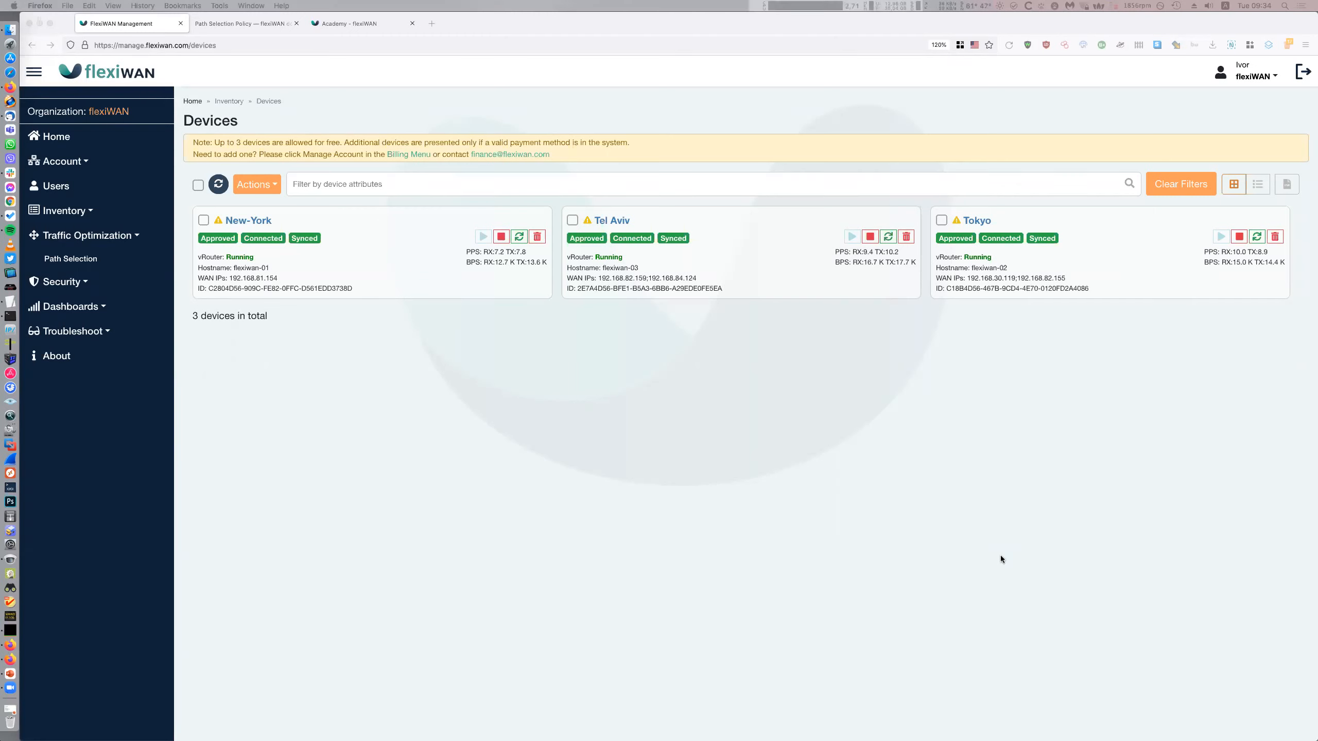
click(1002, 556)
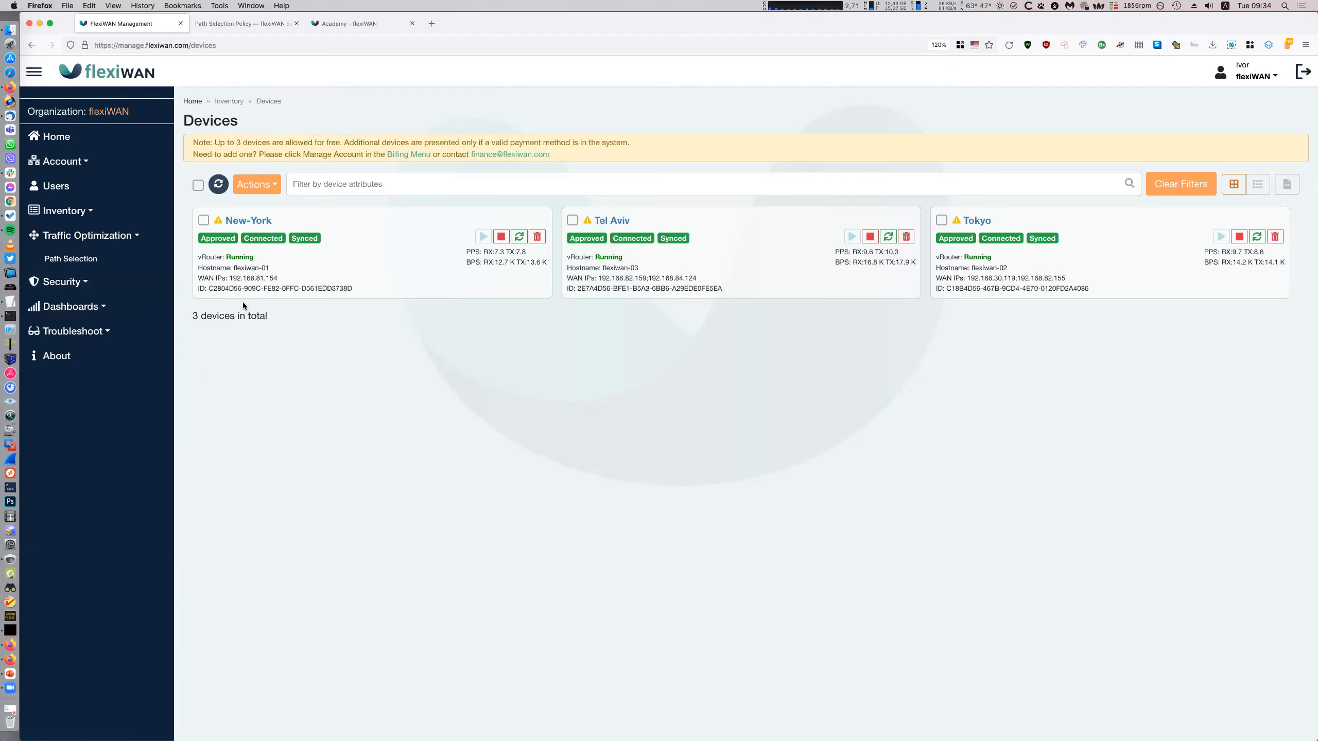
click(117, 258)
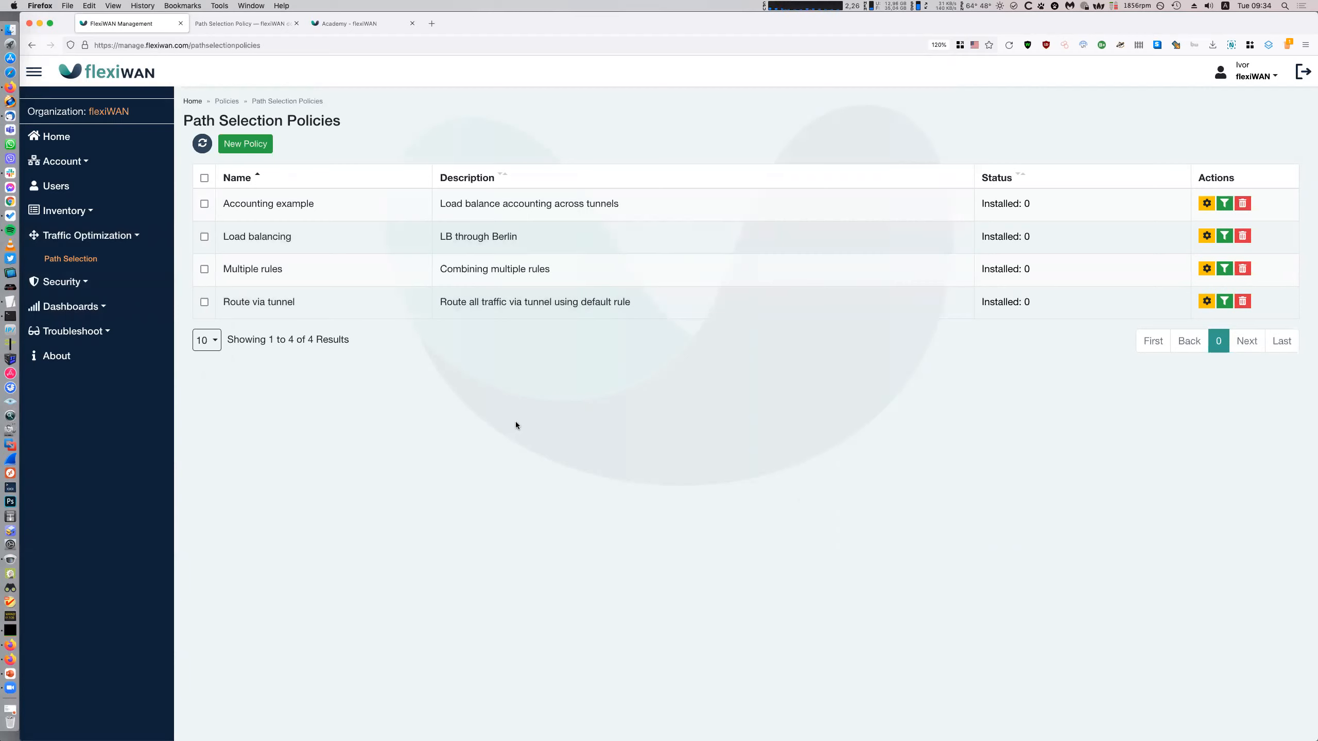
key(super+Tab)
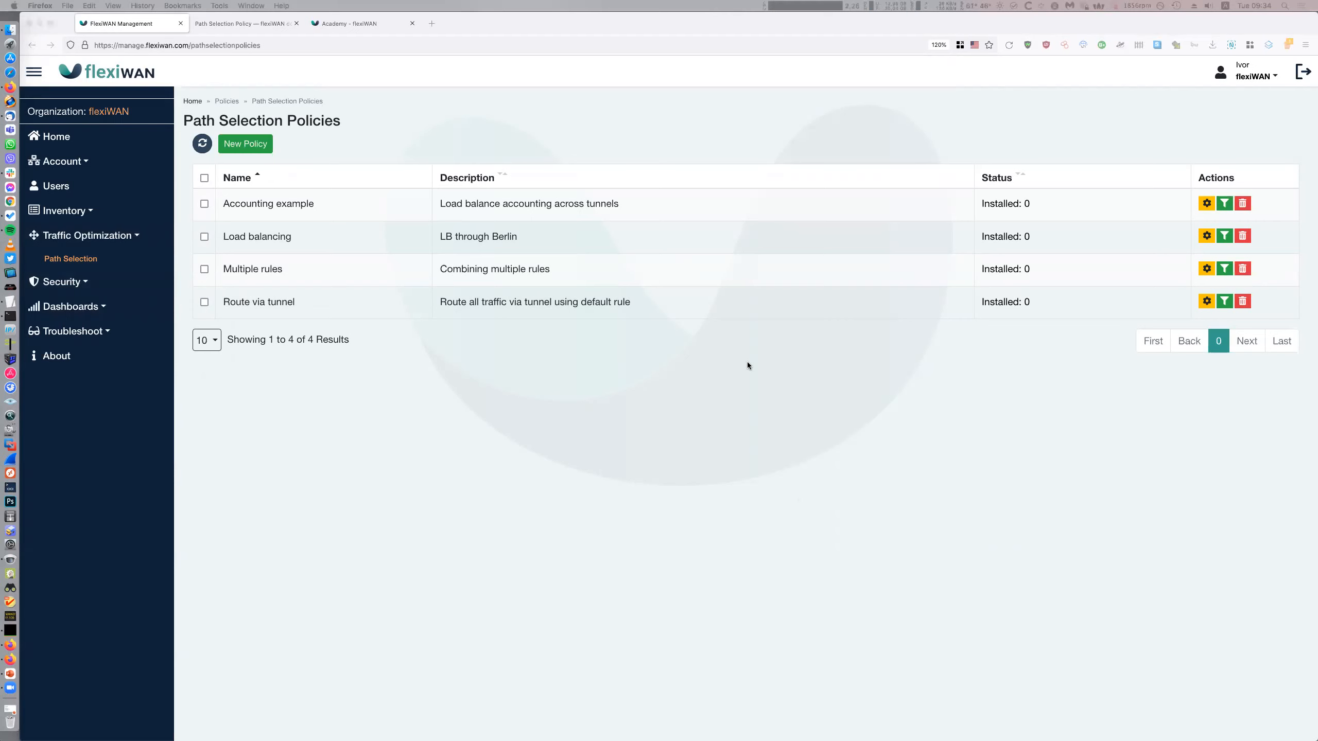
click(909, 555)
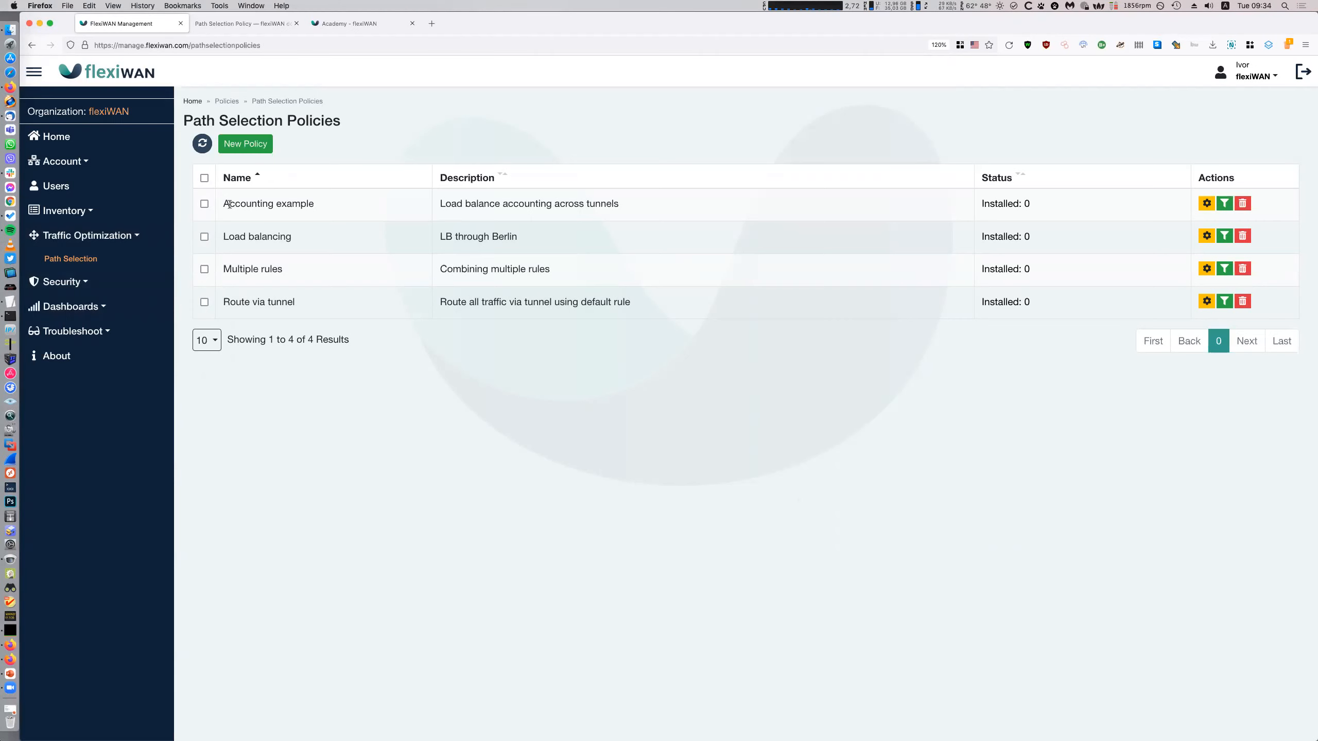
- Open the inventory's Path Labels list
click(63, 210)
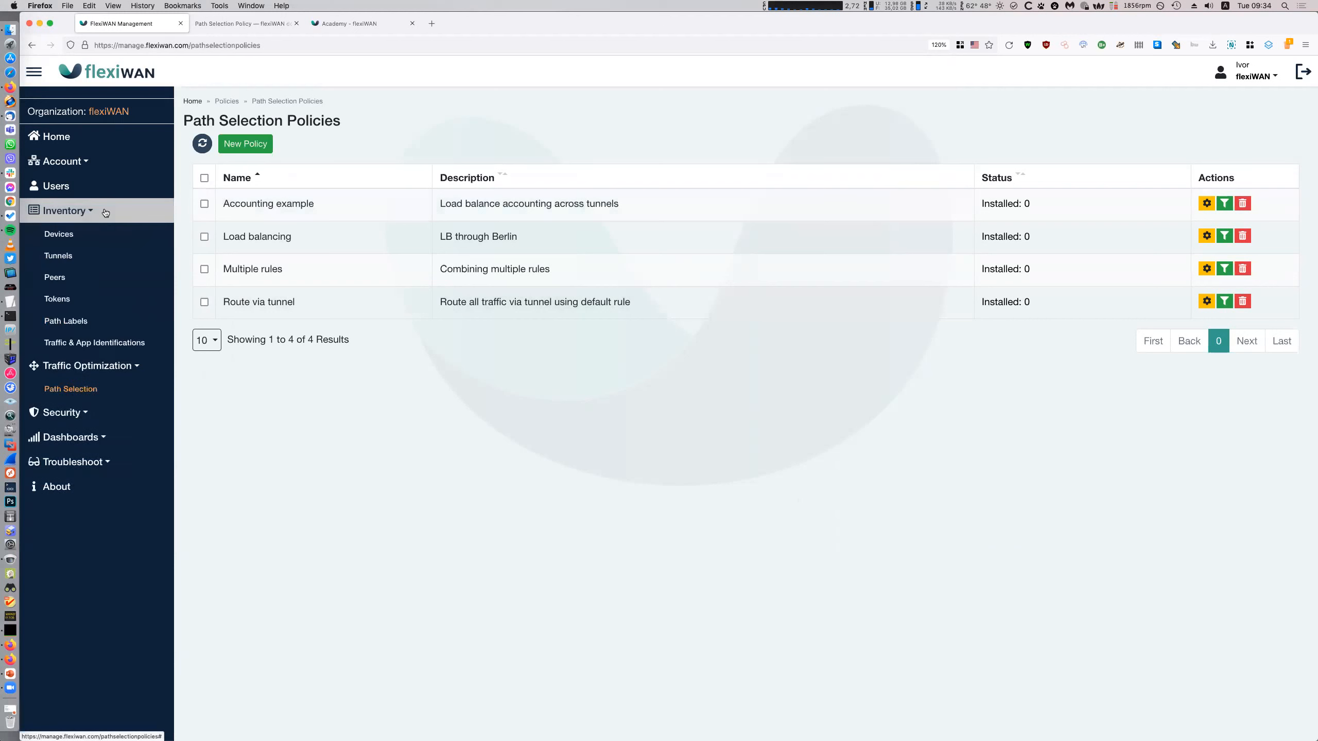
click(82, 323)
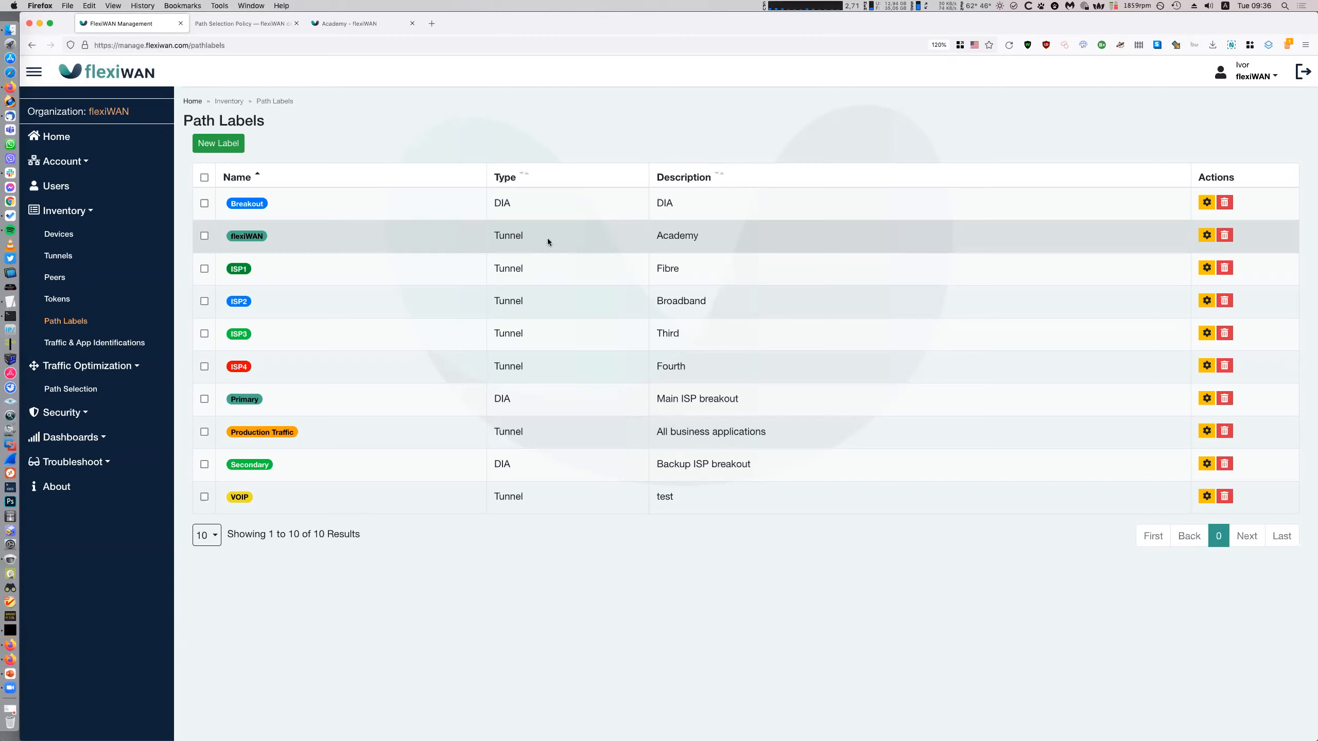
- Open Traffic & App Identifications, show more imported entries per page and look through them
click(132, 346)
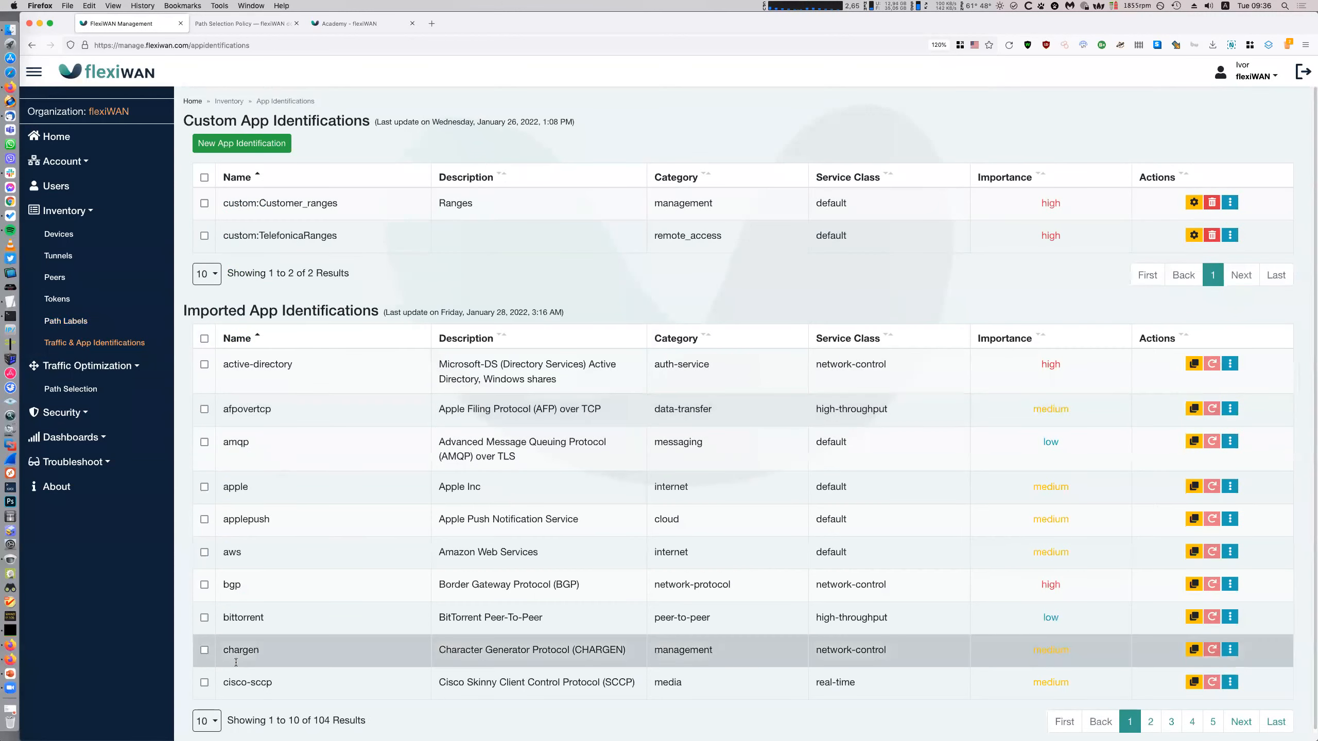
scroll(297, 669, down, 2)
click(262, 726)
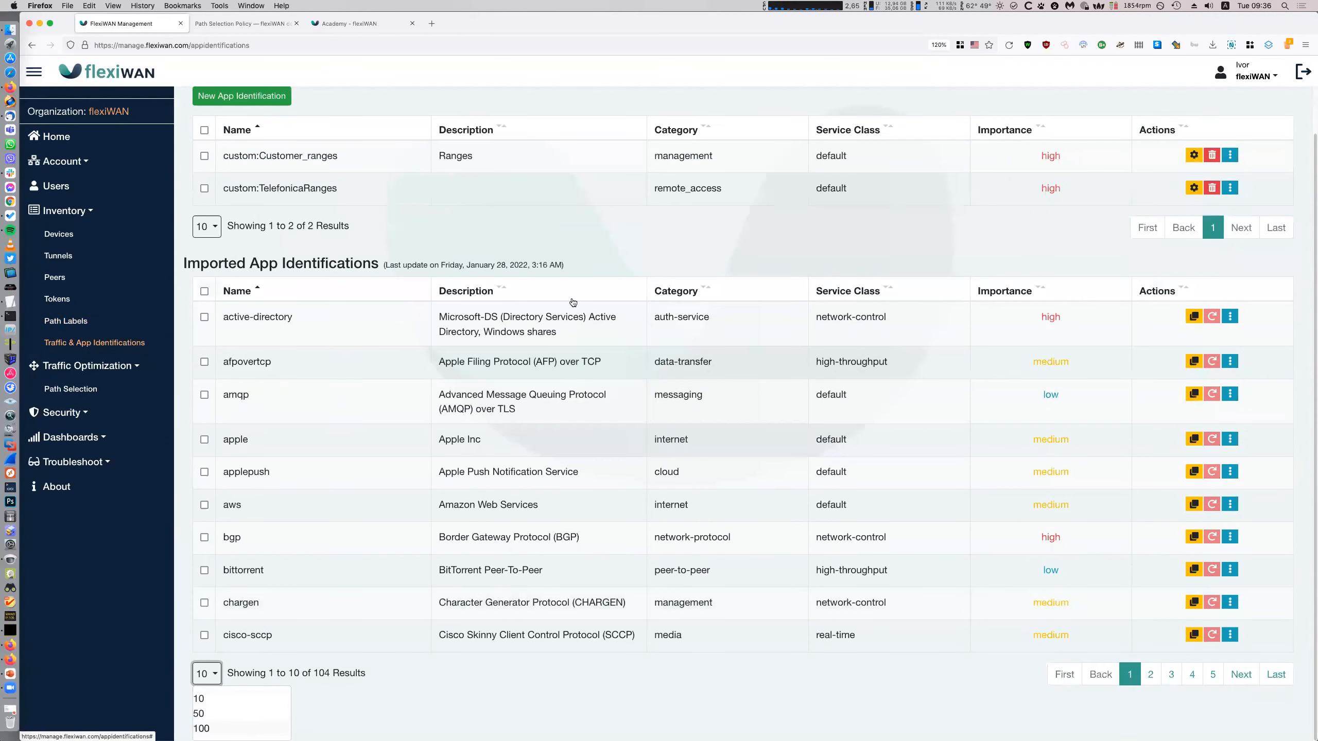
scroll(815, 274, up, 1)
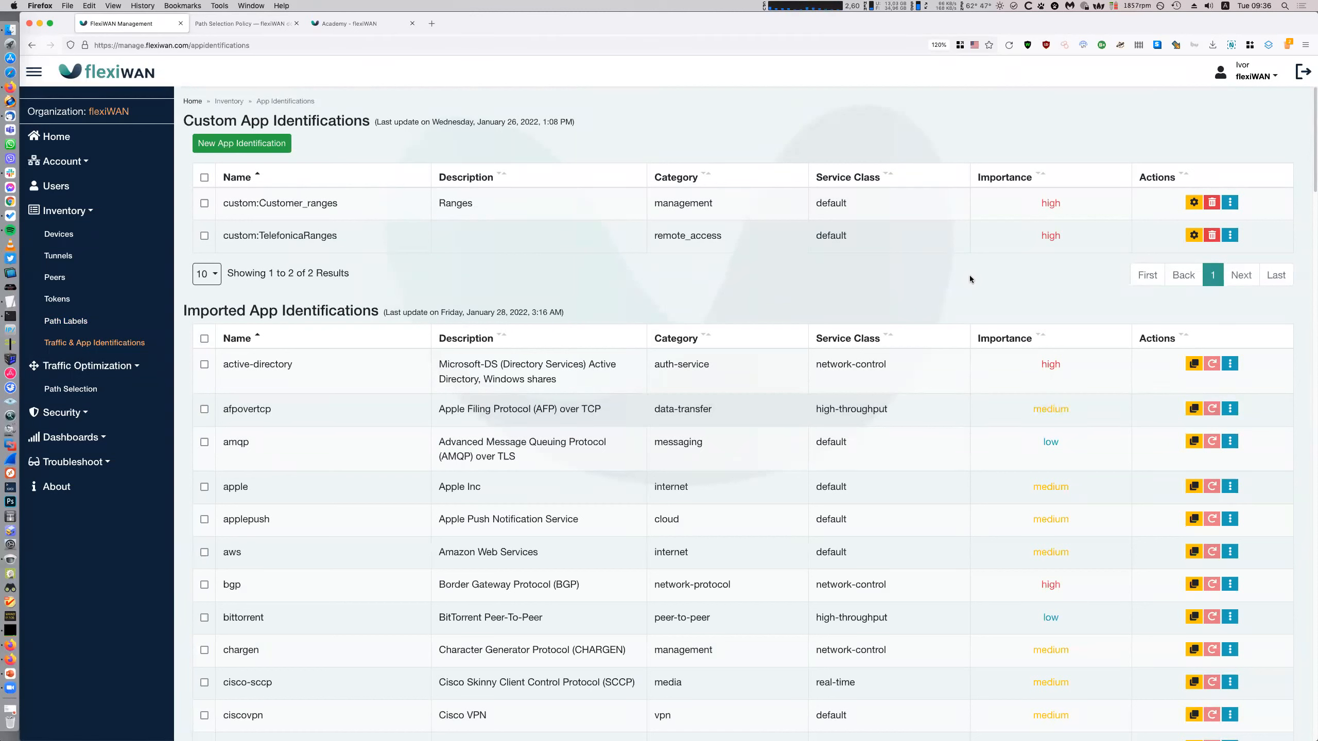
scroll(970, 275, down, 5)
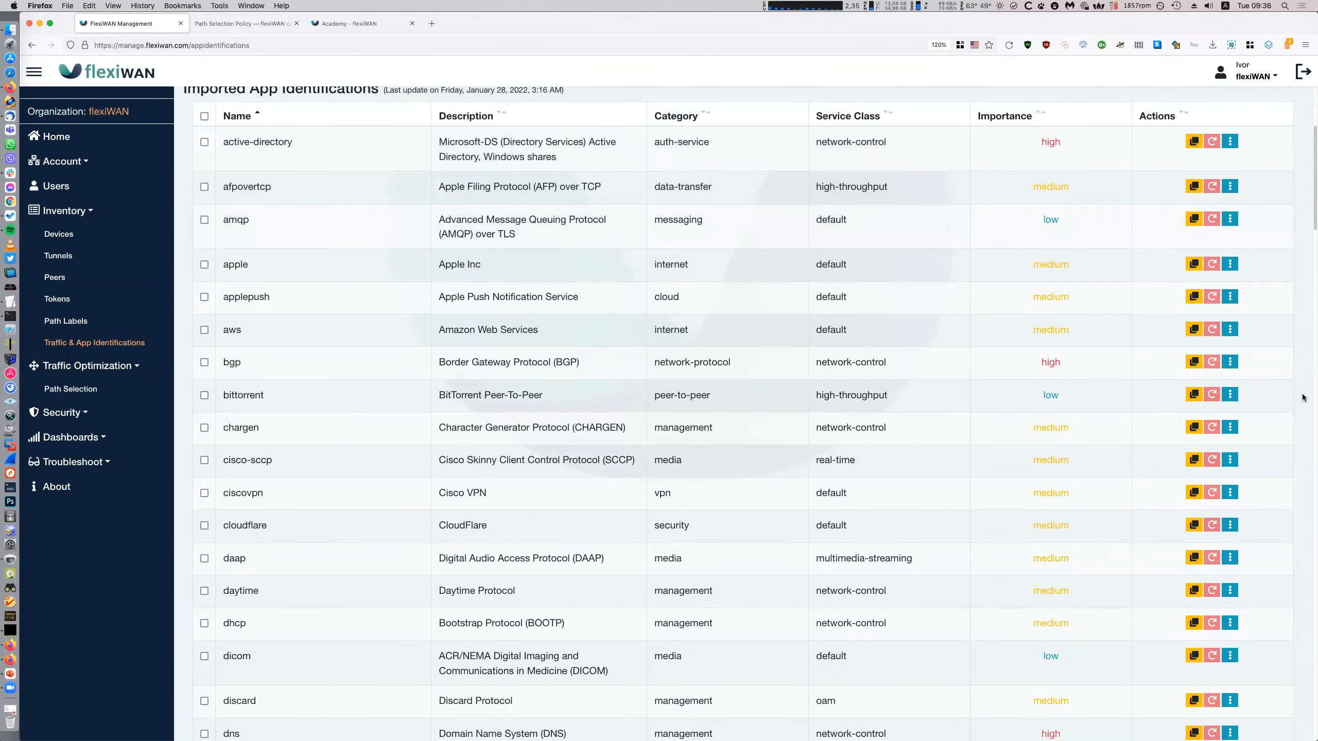
scroll(1301, 398, down, 2)
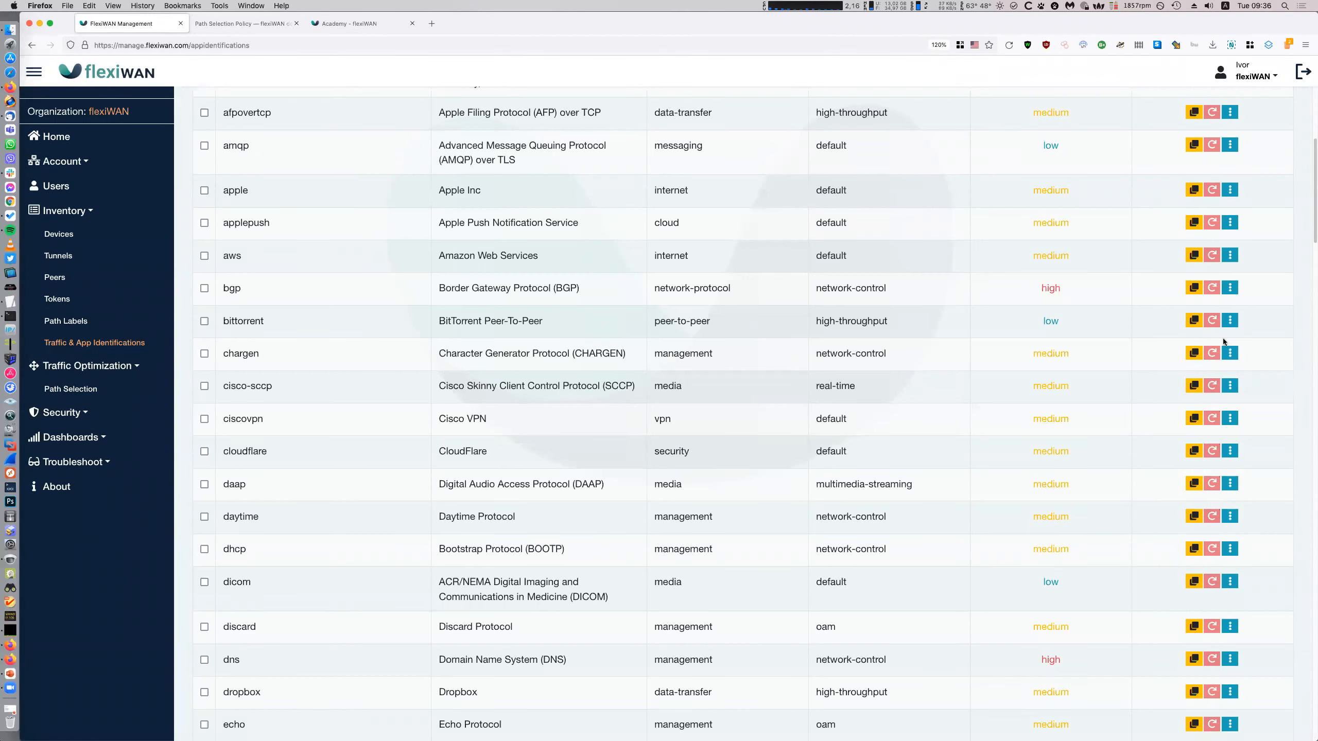
- Open the cloudflare app identification for customization, show more rules per page and look through its IP ranges
click(1222, 450)
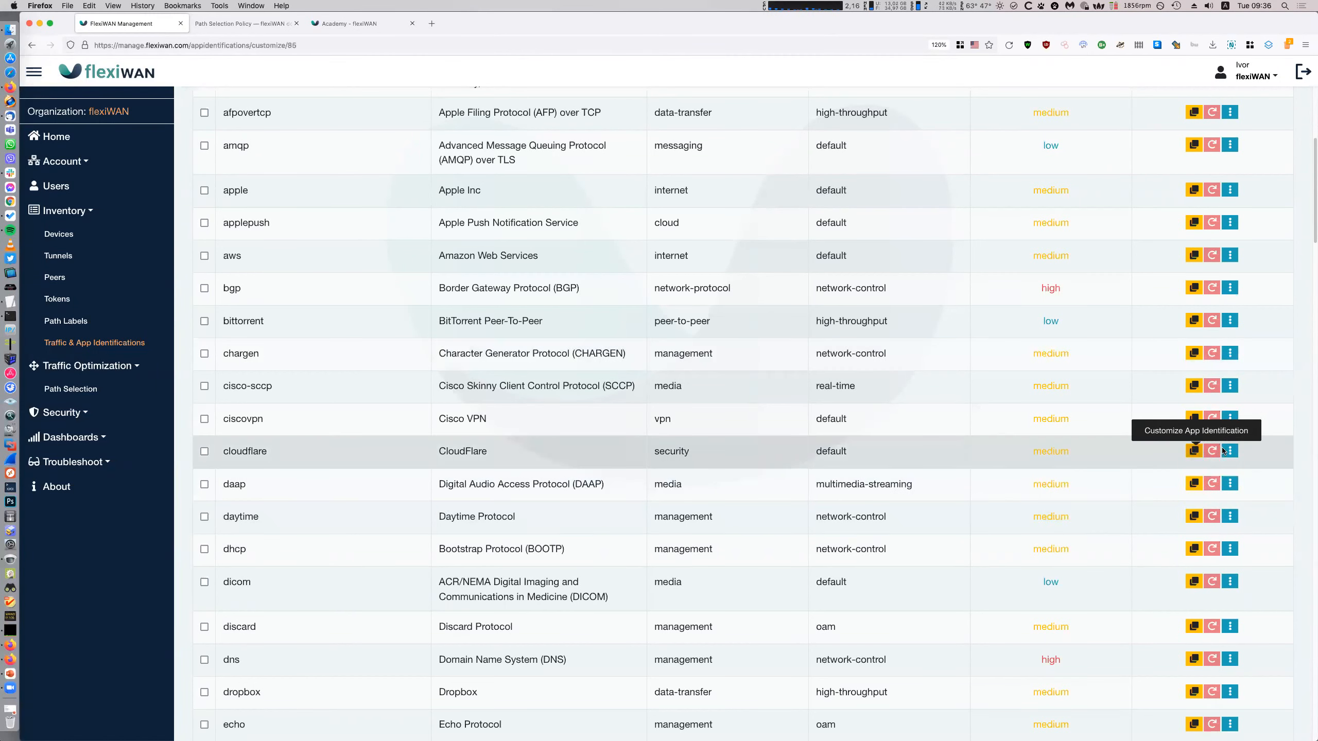
scroll(884, 432, down, 2)
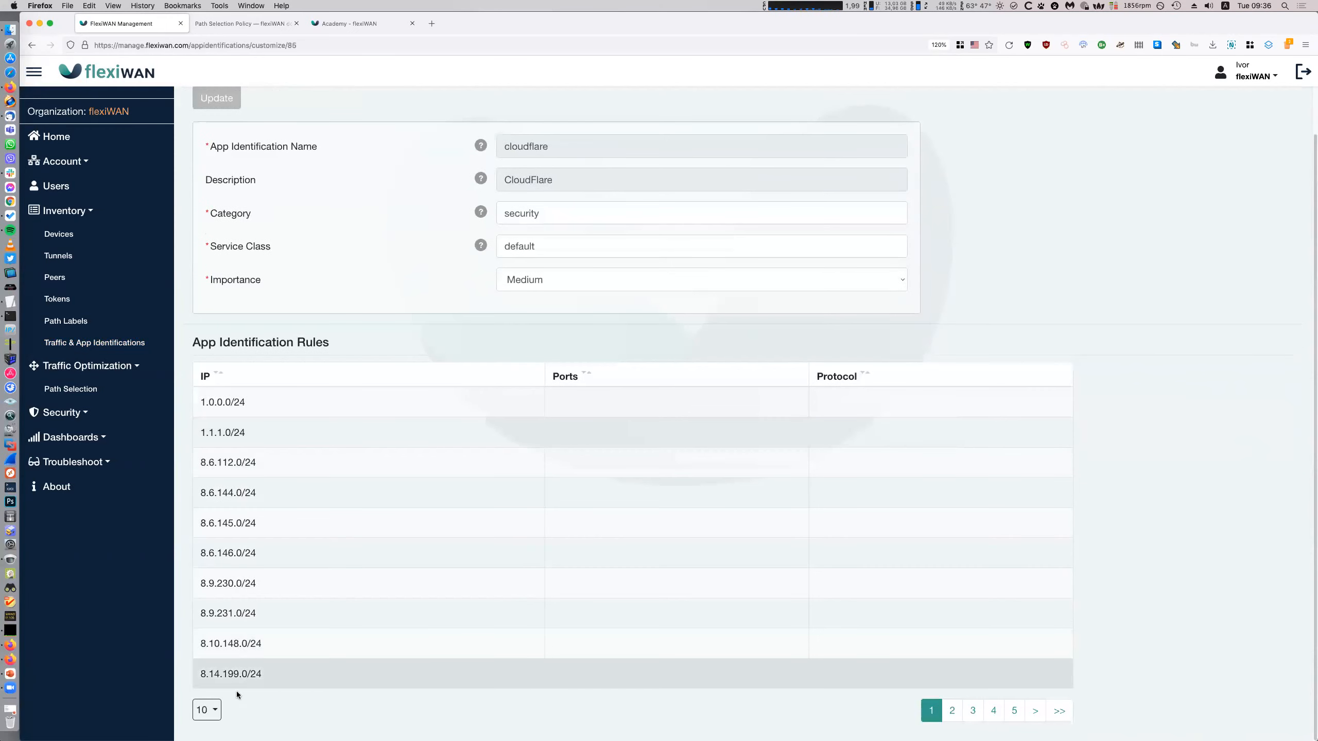
click(206, 709)
click(279, 727)
scroll(1038, 537, down, 8)
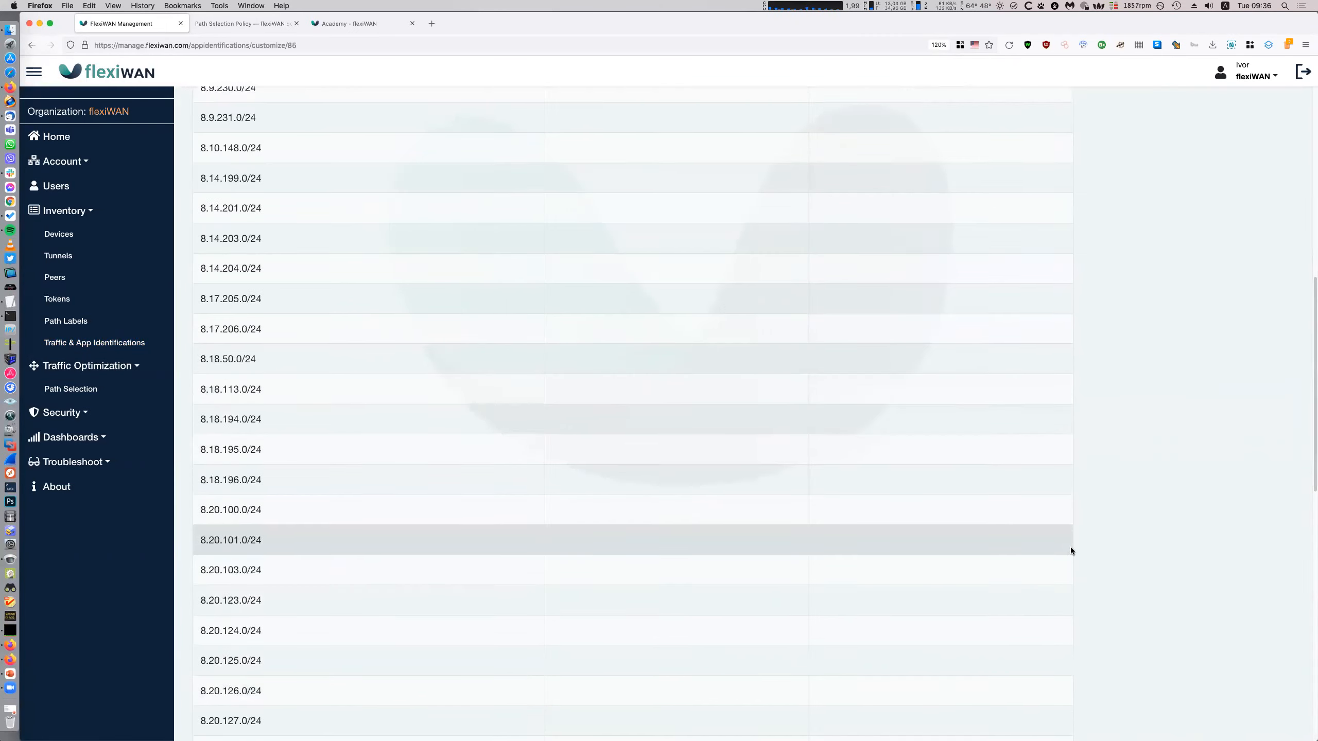
scroll(1071, 547, down, 8)
scroll(1028, 642, up, 12)
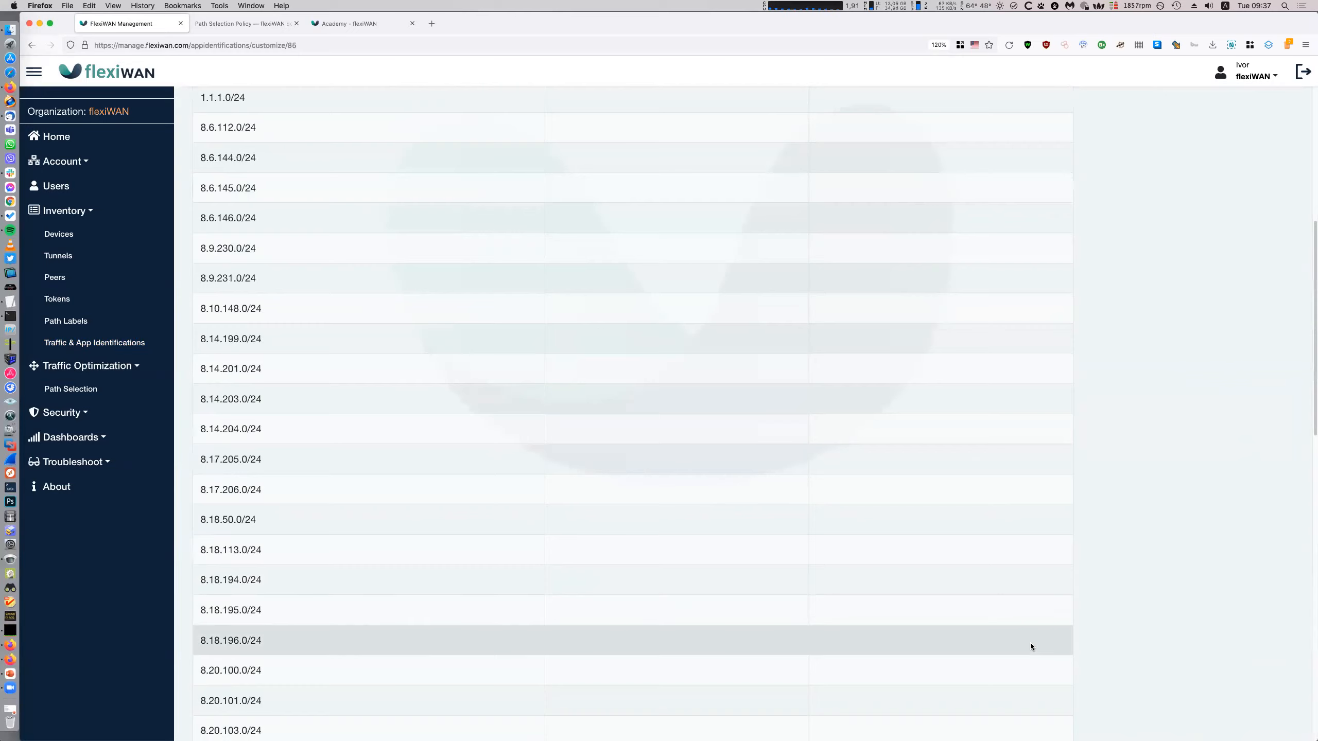
scroll(1030, 643, up, 5)
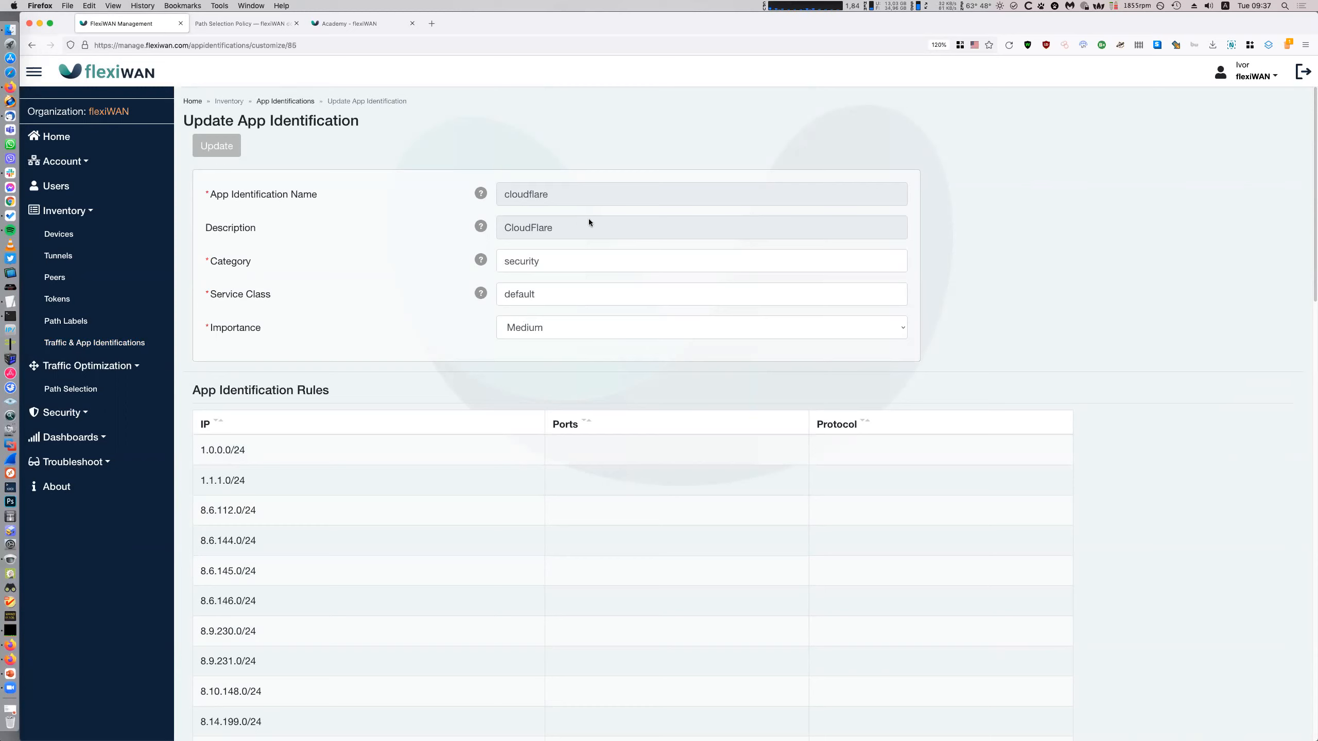
- Inspect cloudflare's Category field and the available Importance options without changing them
drag(208, 265, 292, 264)
click(879, 333)
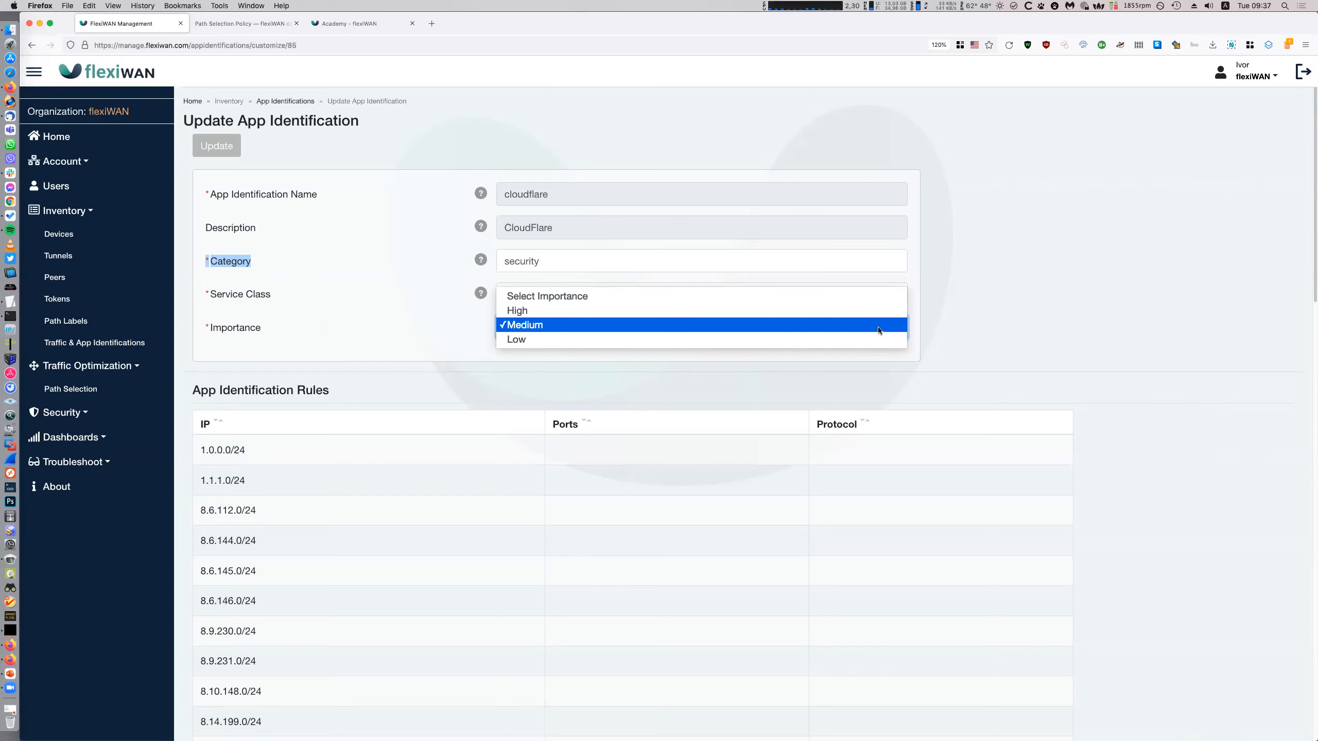
click(1079, 314)
click(566, 262)
click(1088, 290)
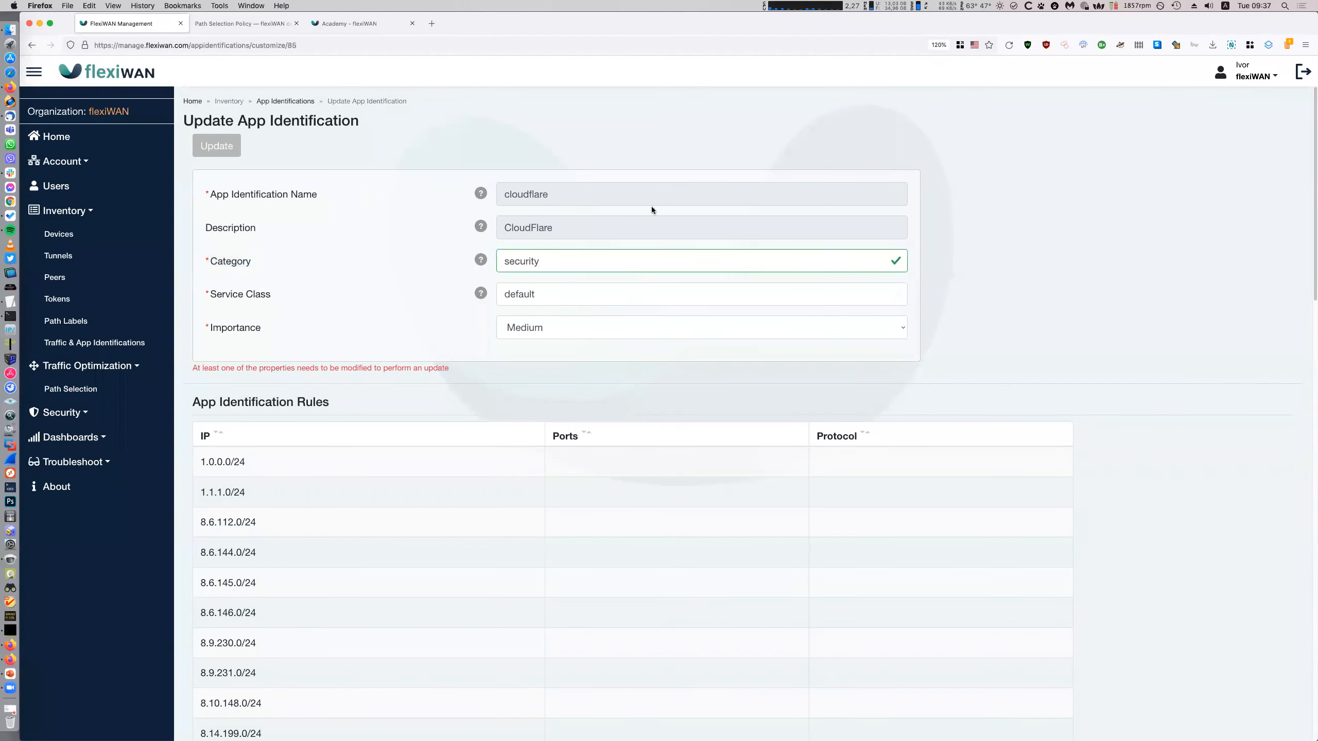
- Return to the App Identifications list and show more imported entries per page
click(274, 102)
scroll(917, 284, down, 1)
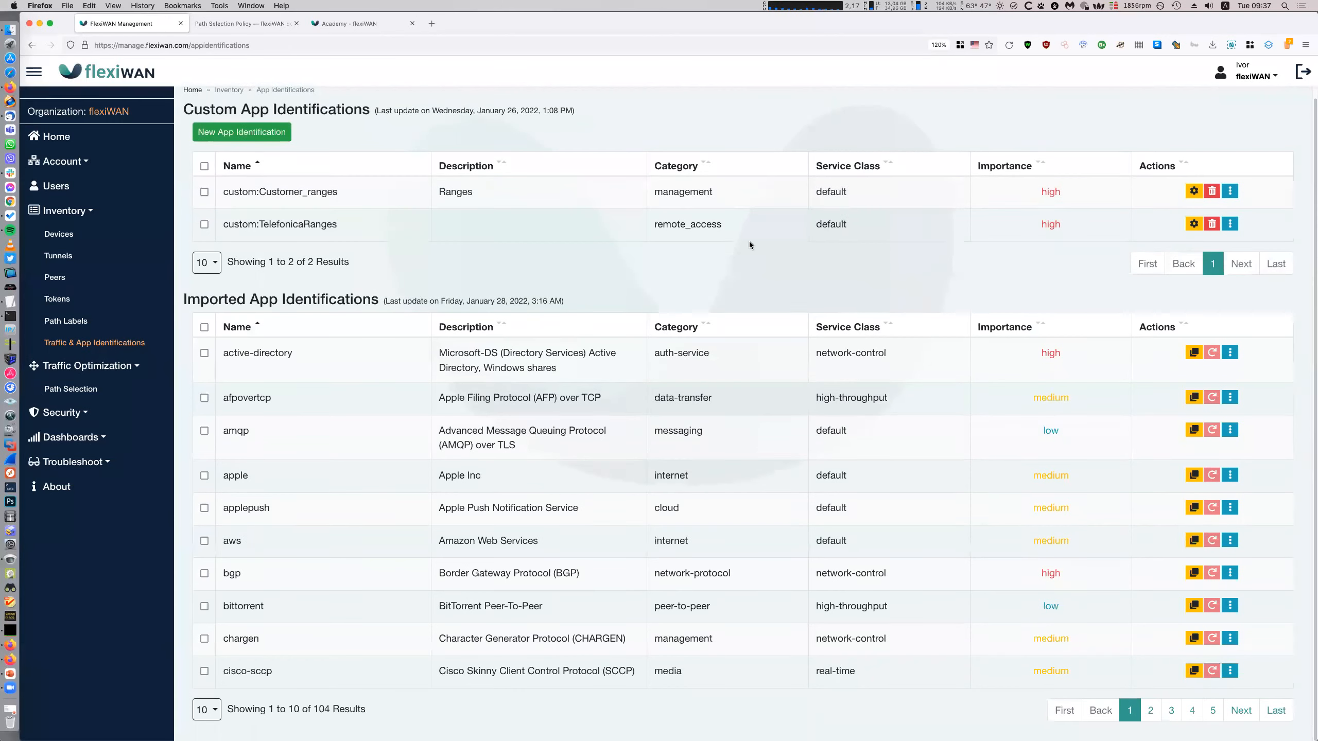
click(203, 709)
scroll(403, 679, down, 1)
click(265, 732)
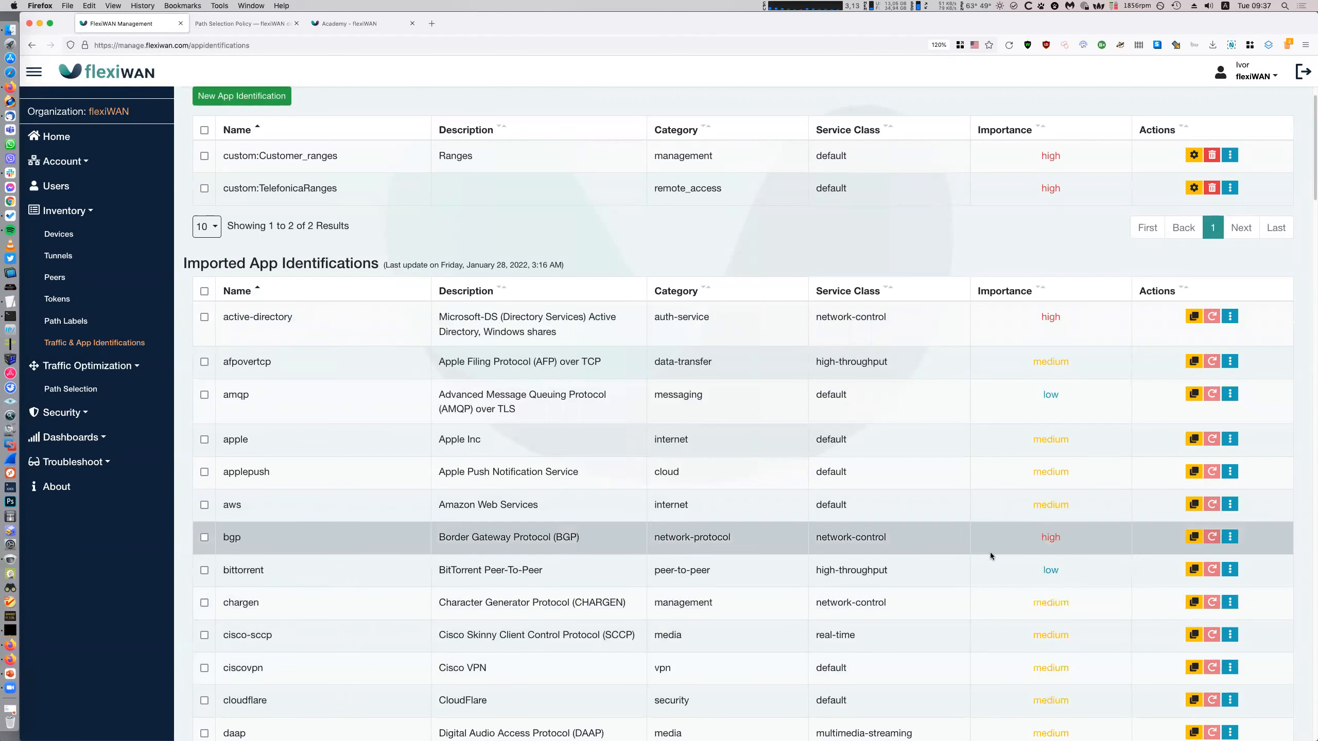
- View the port and protocol rules of the bgp app identification, and return to the App Identifications list
click(1193, 537)
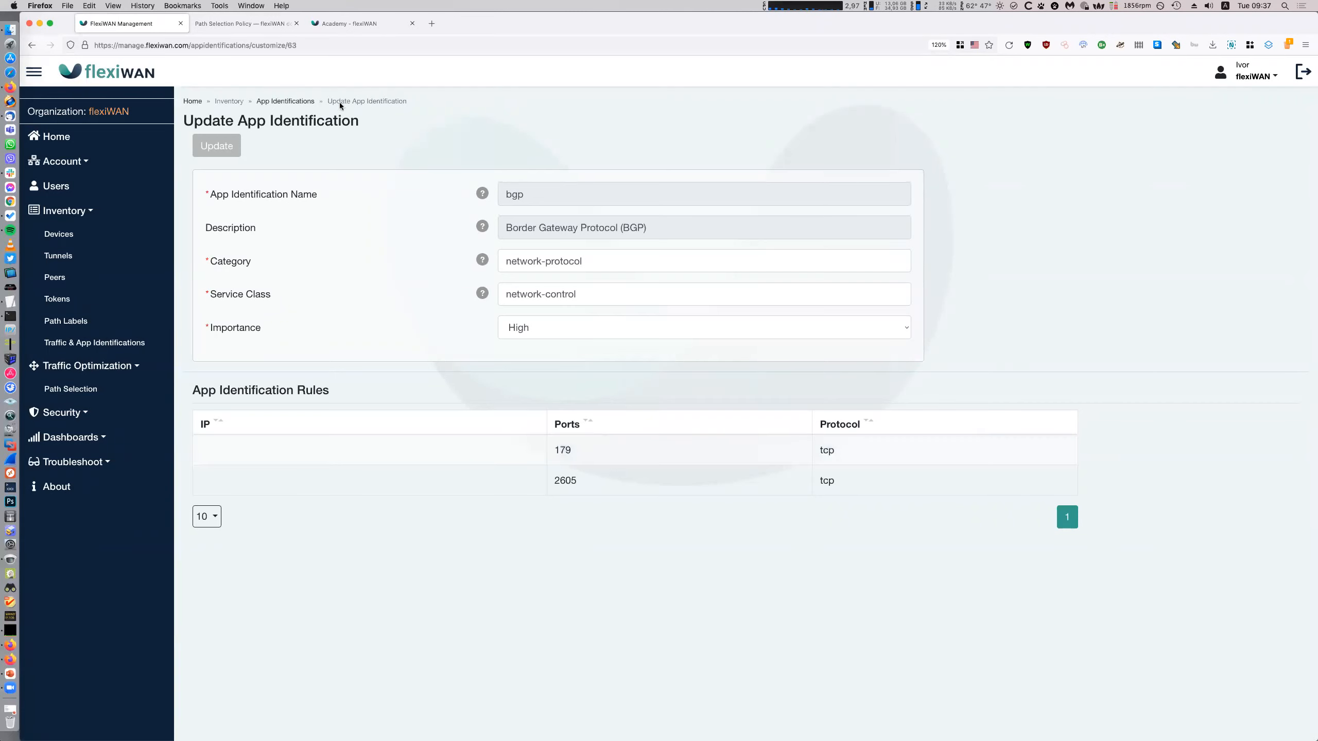
click(281, 103)
- Sort the imported app identifications by importance and show more entries per page
scroll(1031, 435, down, 1)
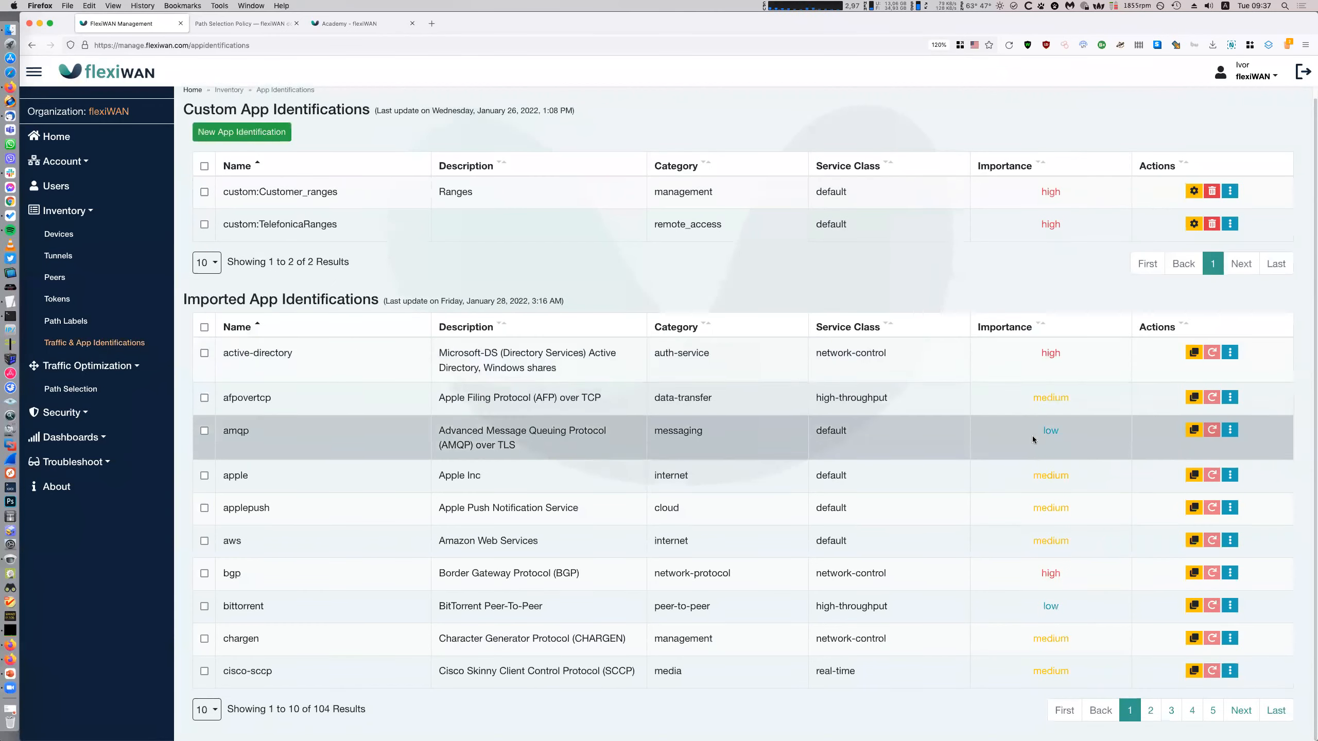
click(1028, 331)
click(213, 697)
scroll(303, 679, down, 1)
click(224, 731)
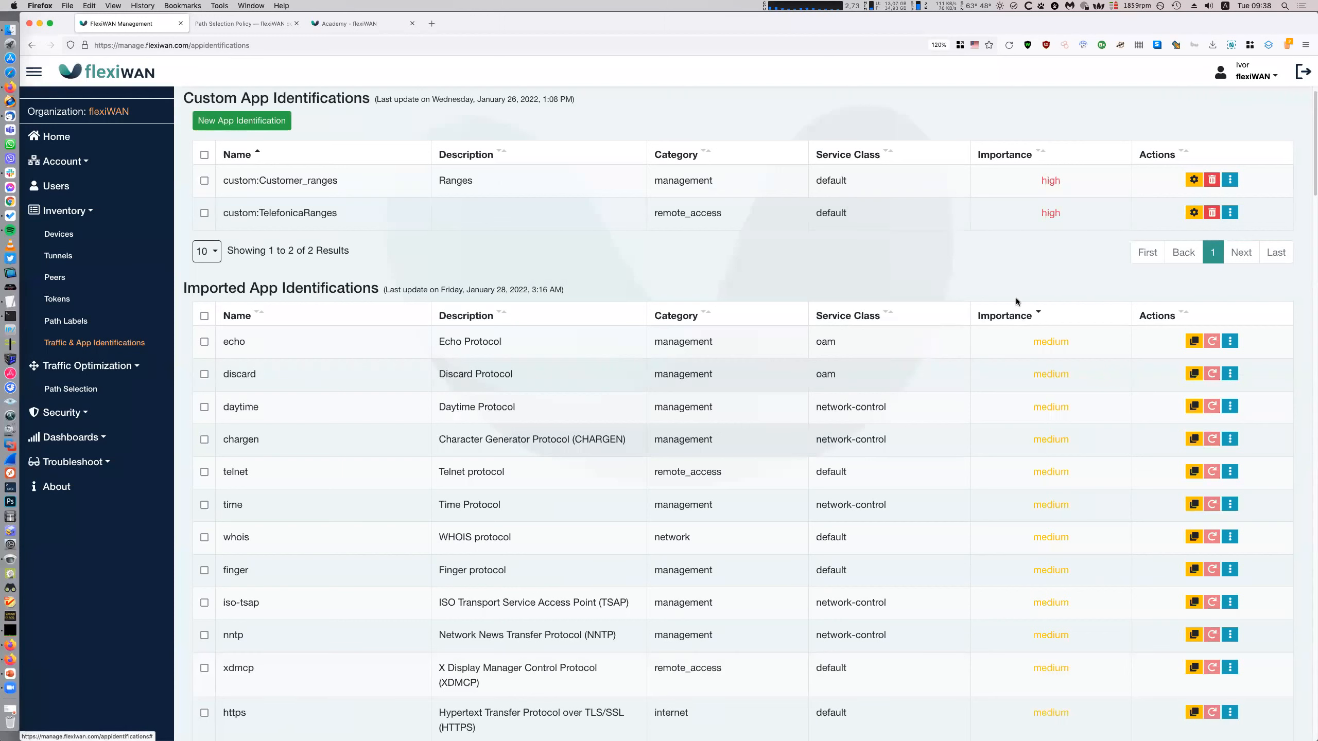
- Reverse the importance sort to list high-importance imported applications first, and look through them
click(1015, 315)
scroll(1048, 280, down, 2)
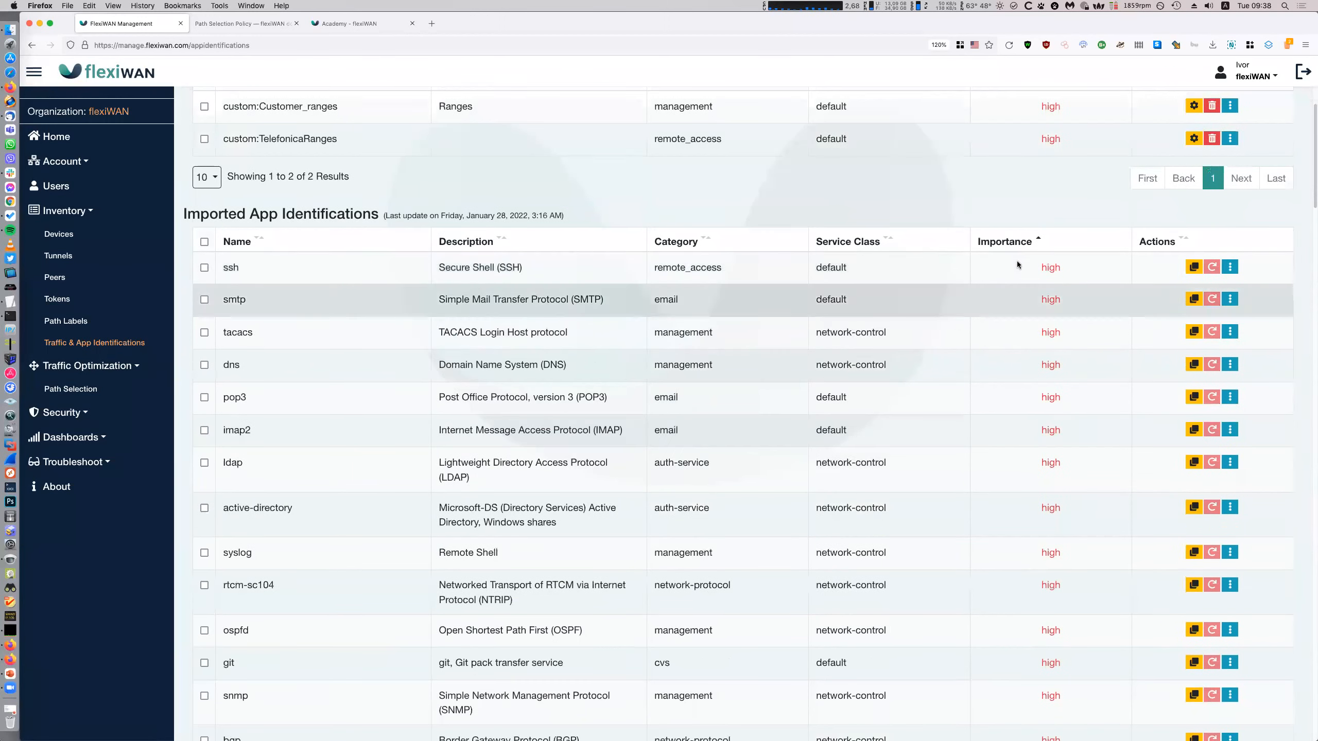
scroll(1011, 241, down, 4)
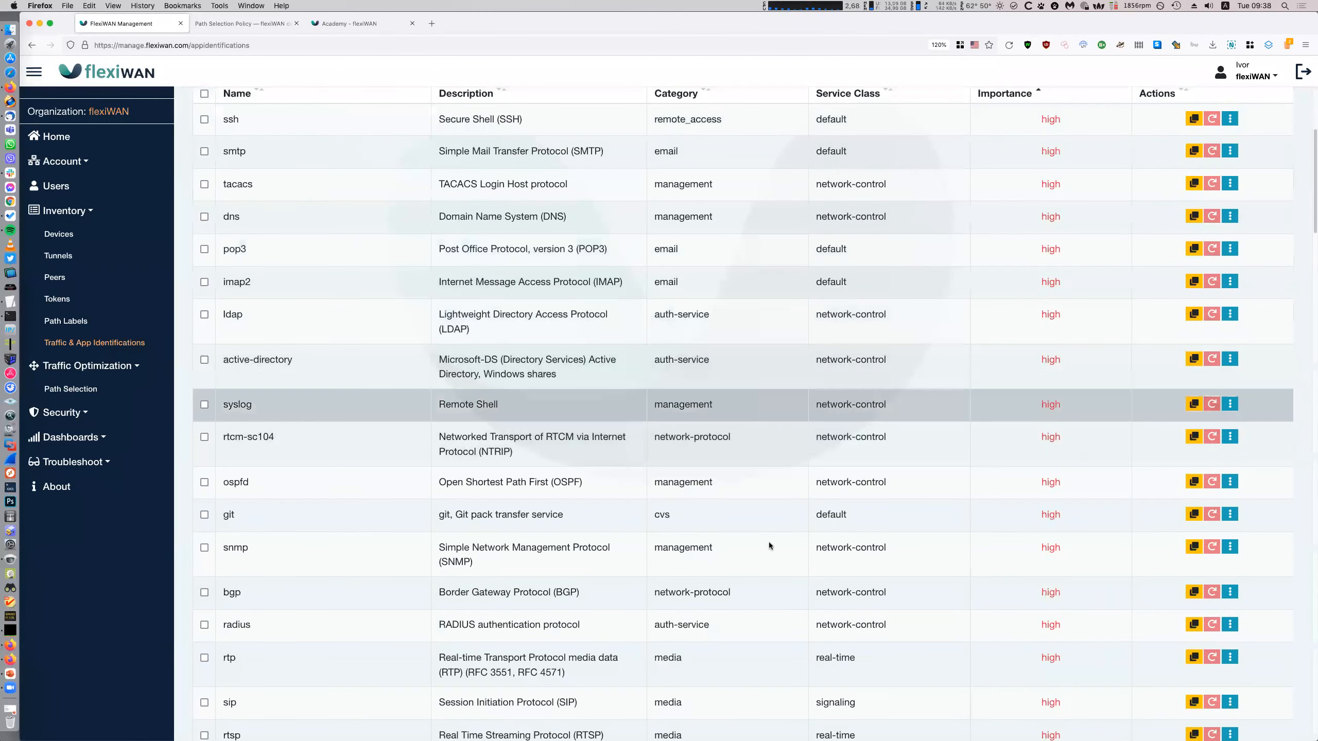
- Sort the imported app identifications by category
scroll(1017, 527, up, 4)
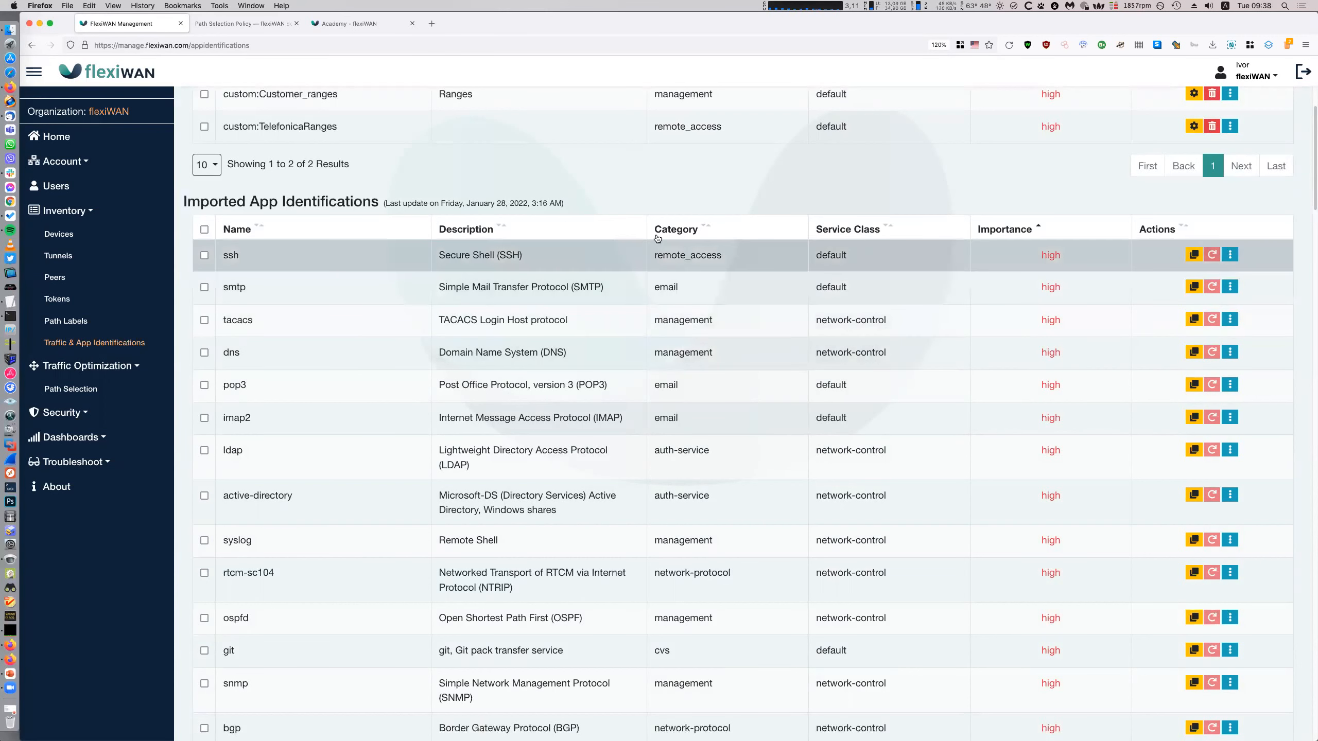
click(680, 231)
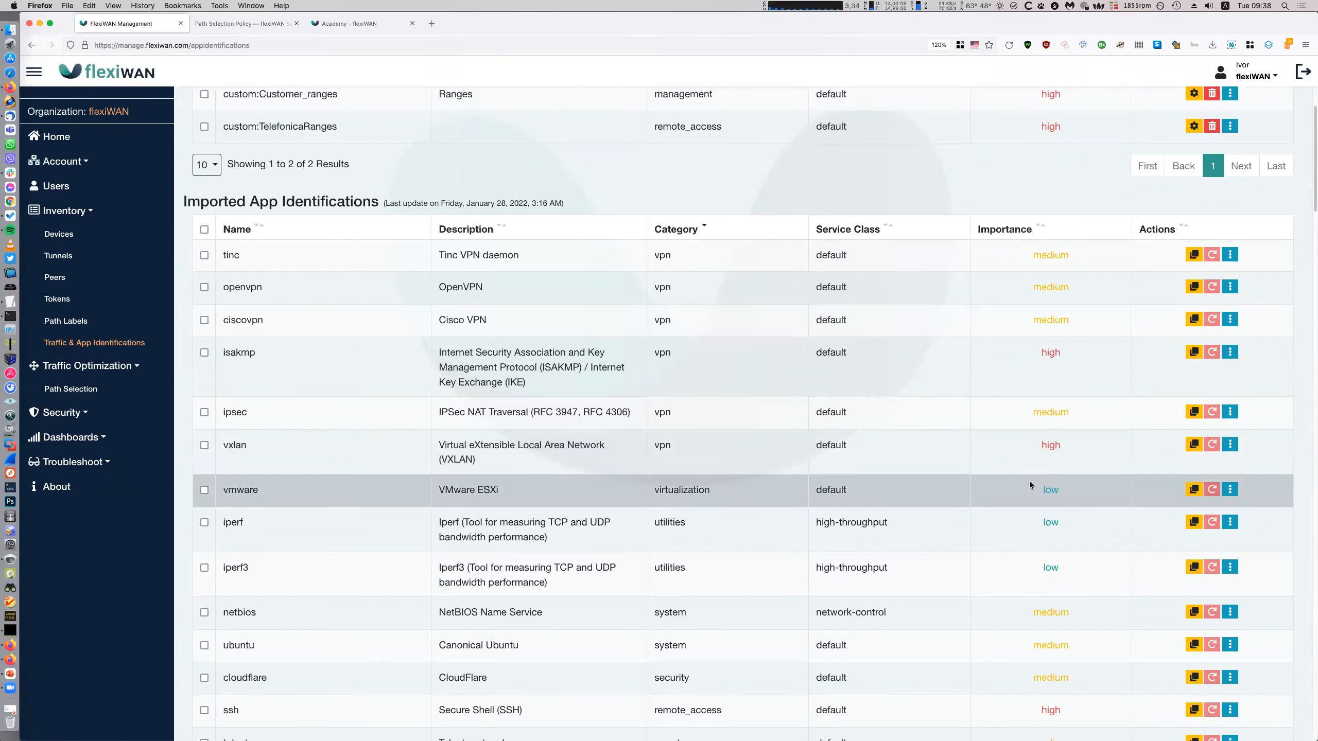
- View the blank form for a new custom app identification, and return to the App Identifications list
scroll(1011, 496, up, 3)
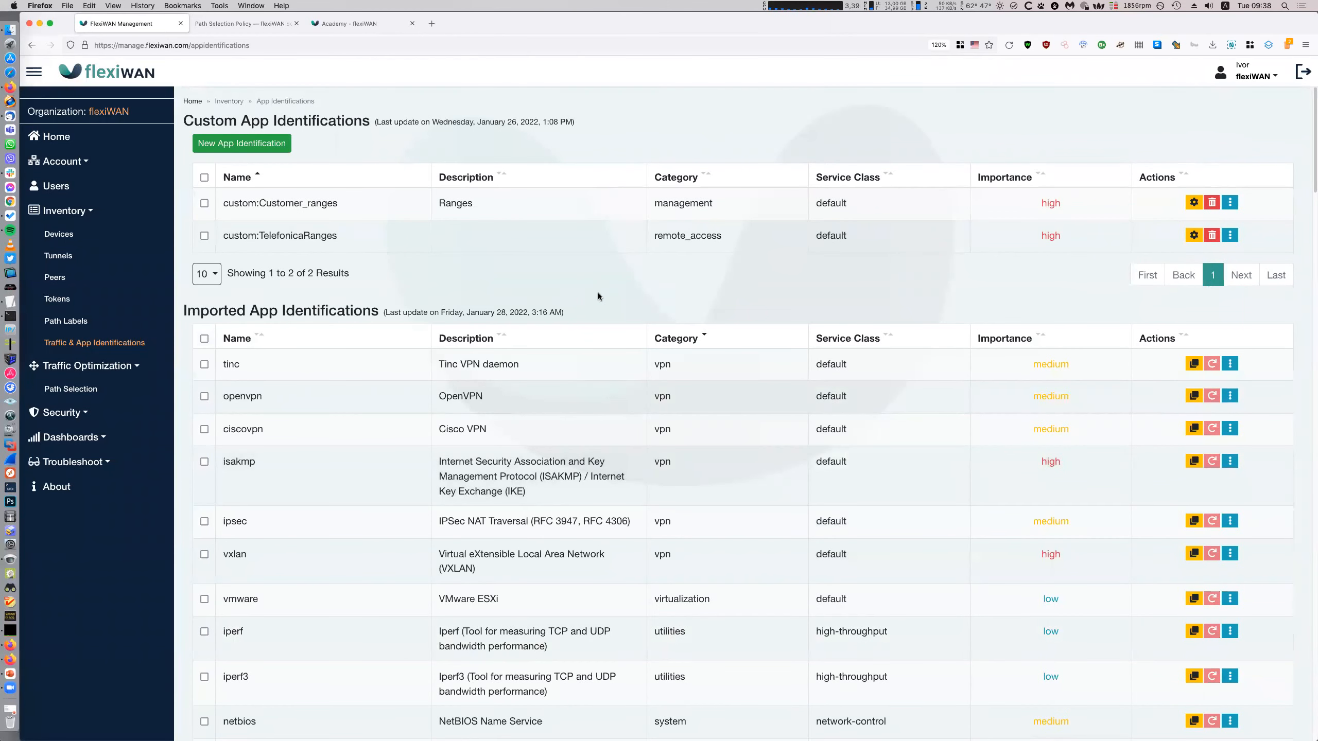
click(242, 143)
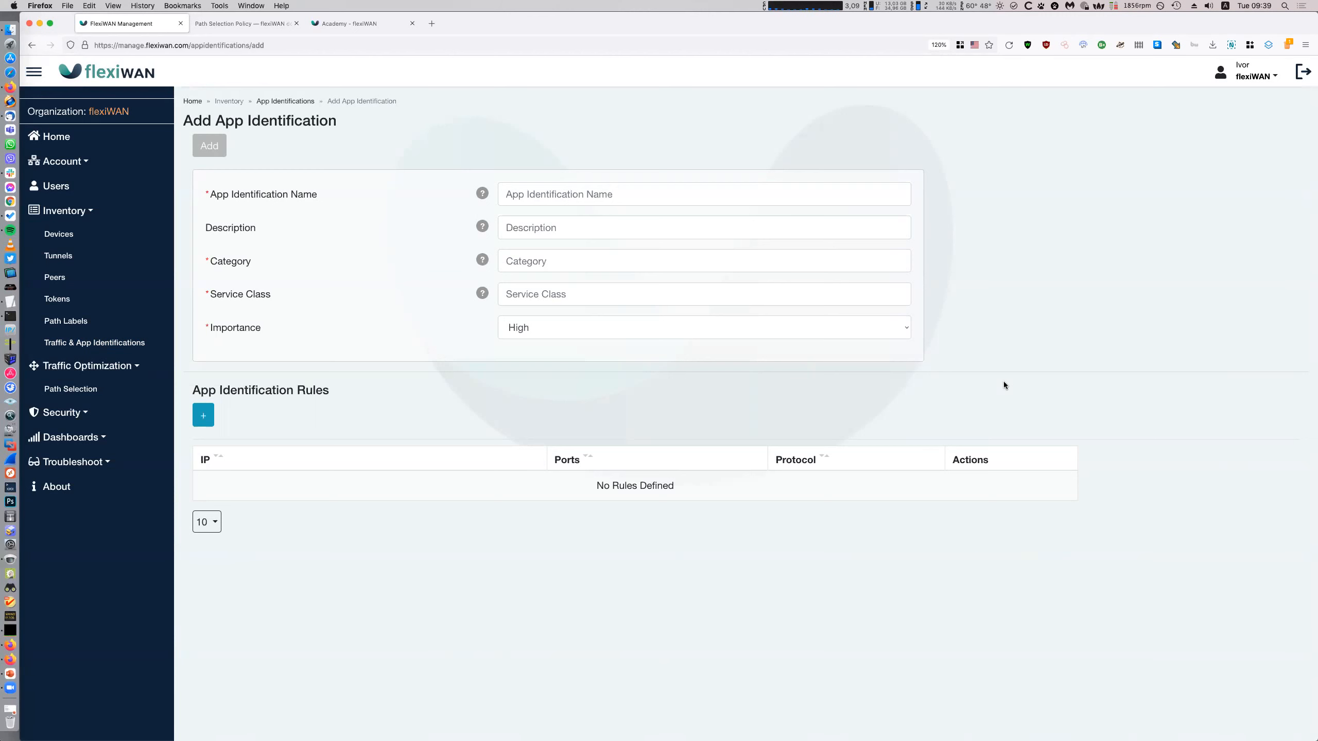
click(297, 103)
- Inspect the IP rule of the custom:TelefonicaRanges app identification, and return to the App Identifications list
click(1193, 235)
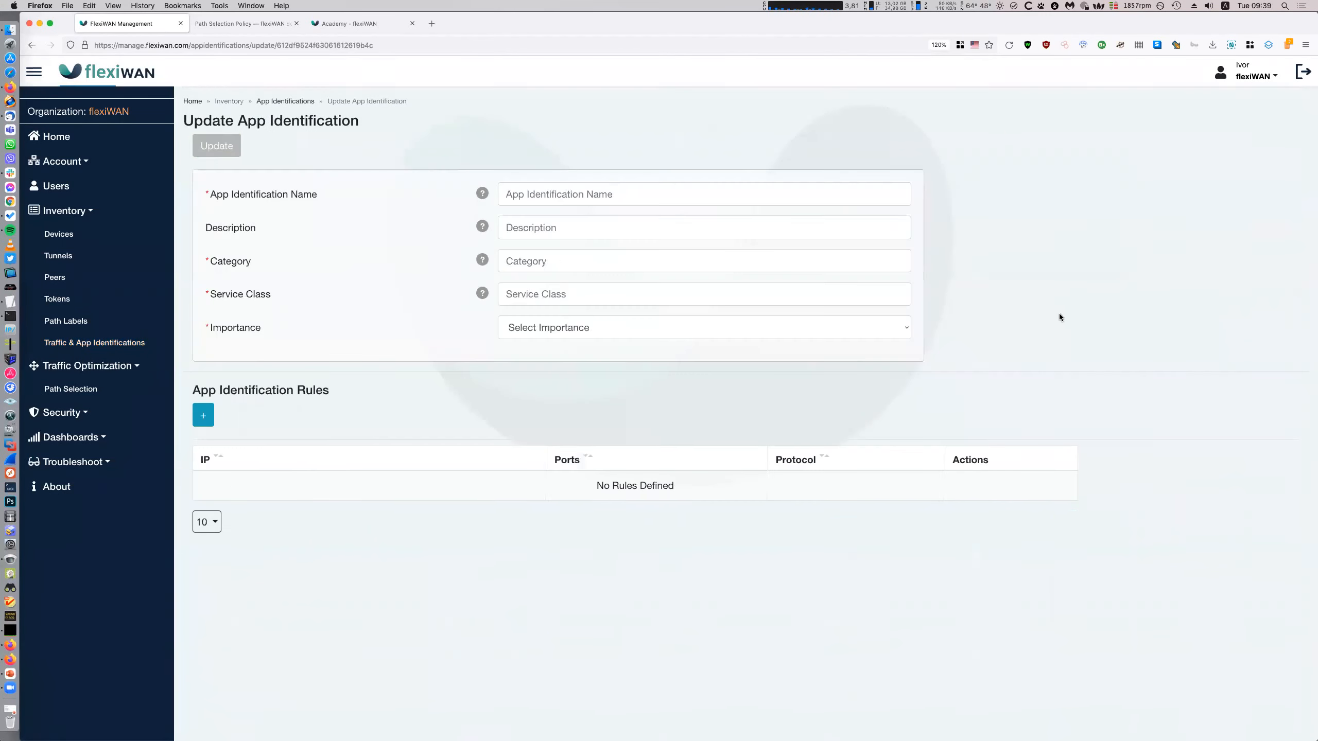
mouse_move(283, 489)
mouse_down()
mouse_move(135, 487)
mouse_move(277, 486)
mouse_up()
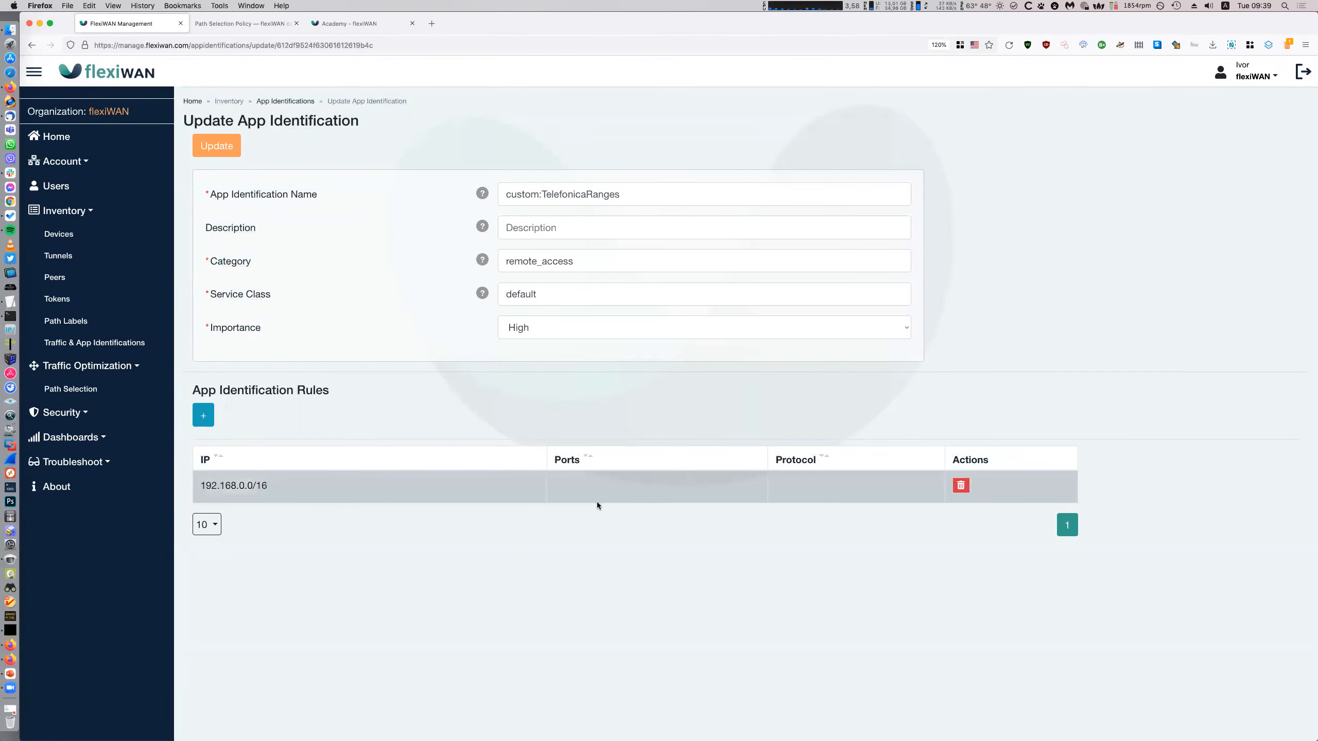
click(216, 493)
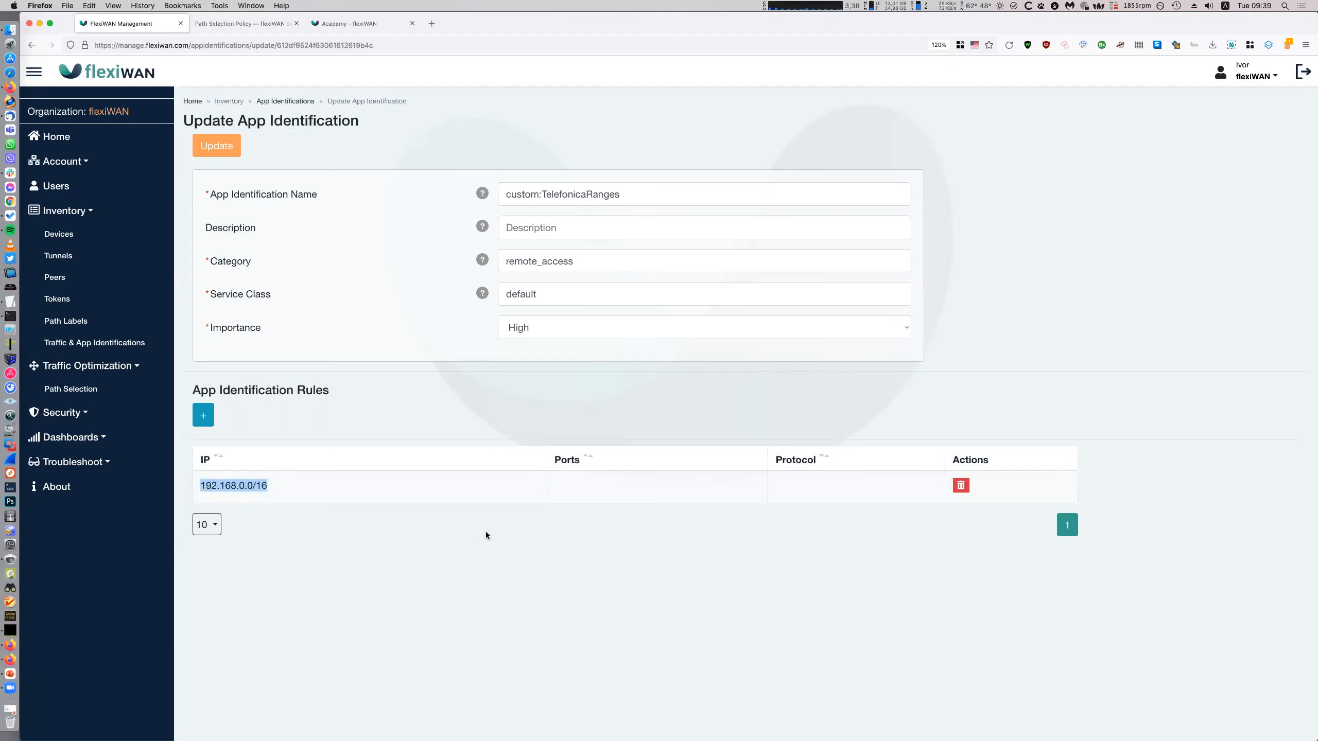
click(285, 102)
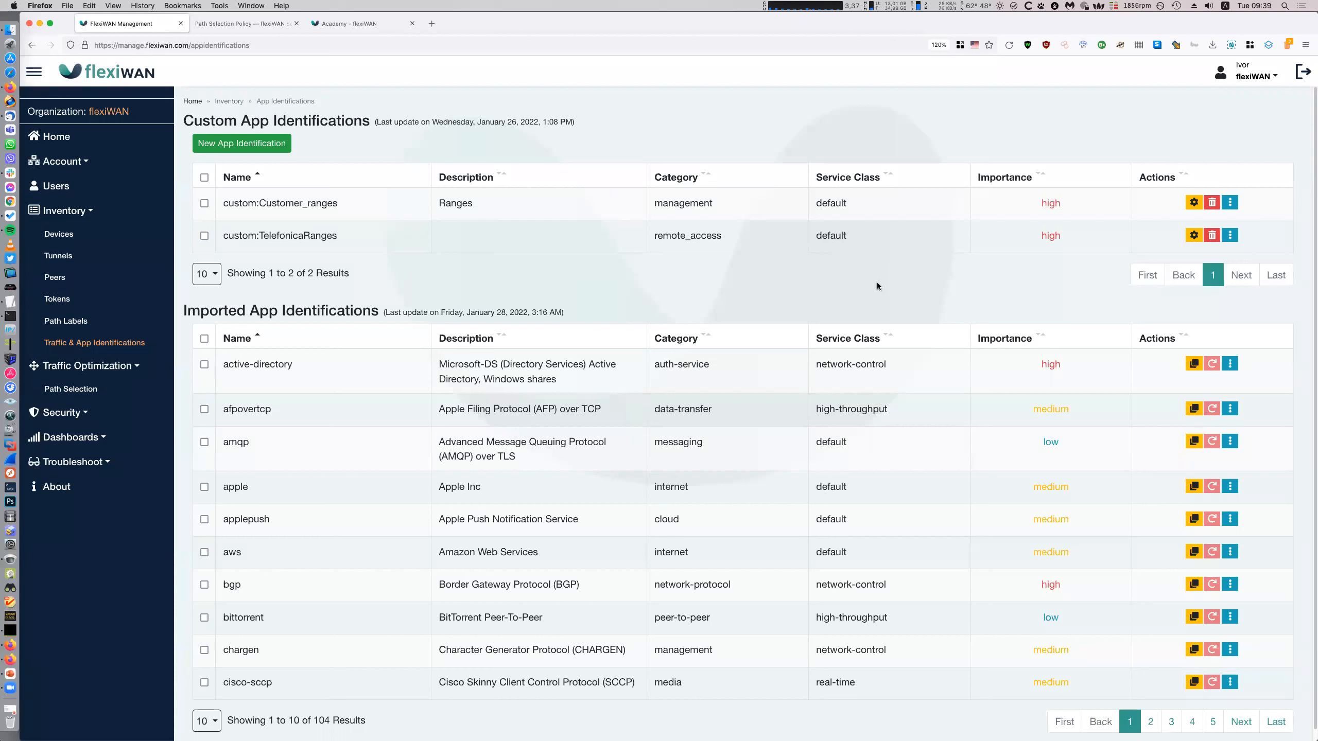
- Show the Quality Based Routing section of the Path Selection Policy documentation
click(241, 24)
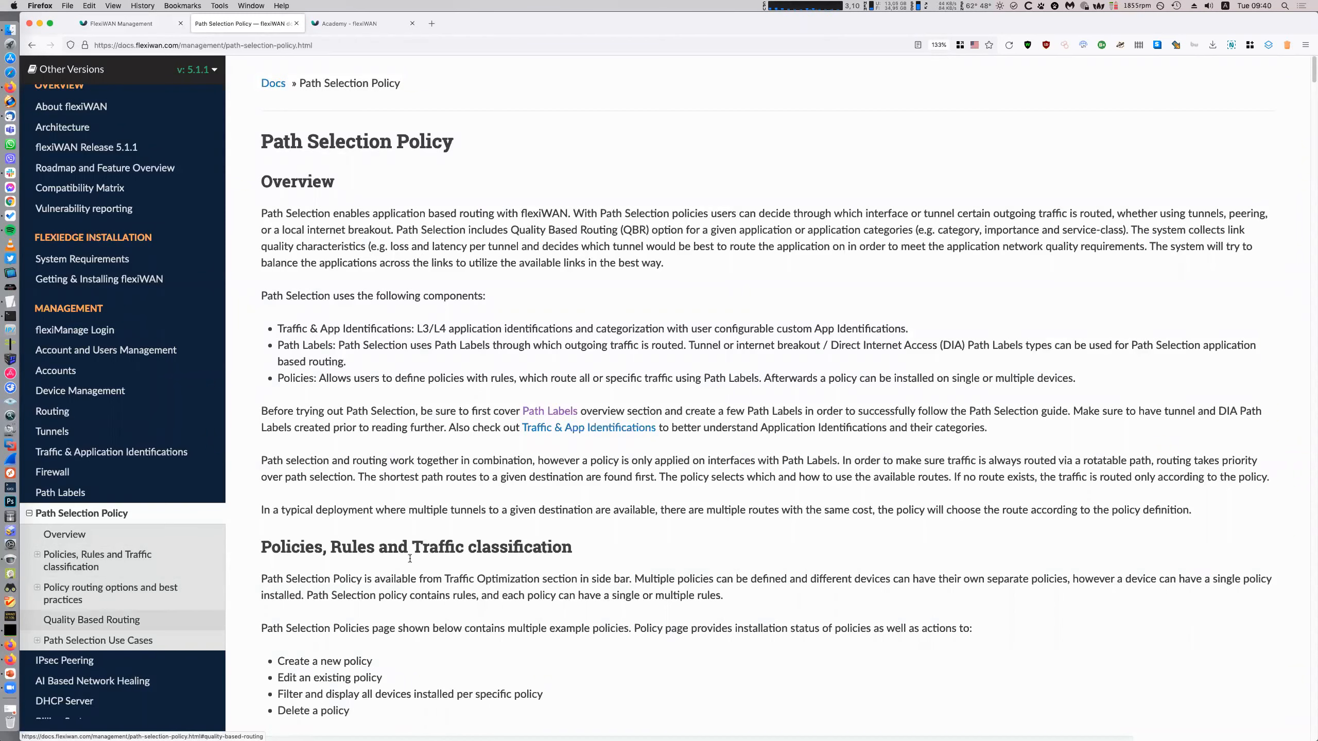
click(166, 620)
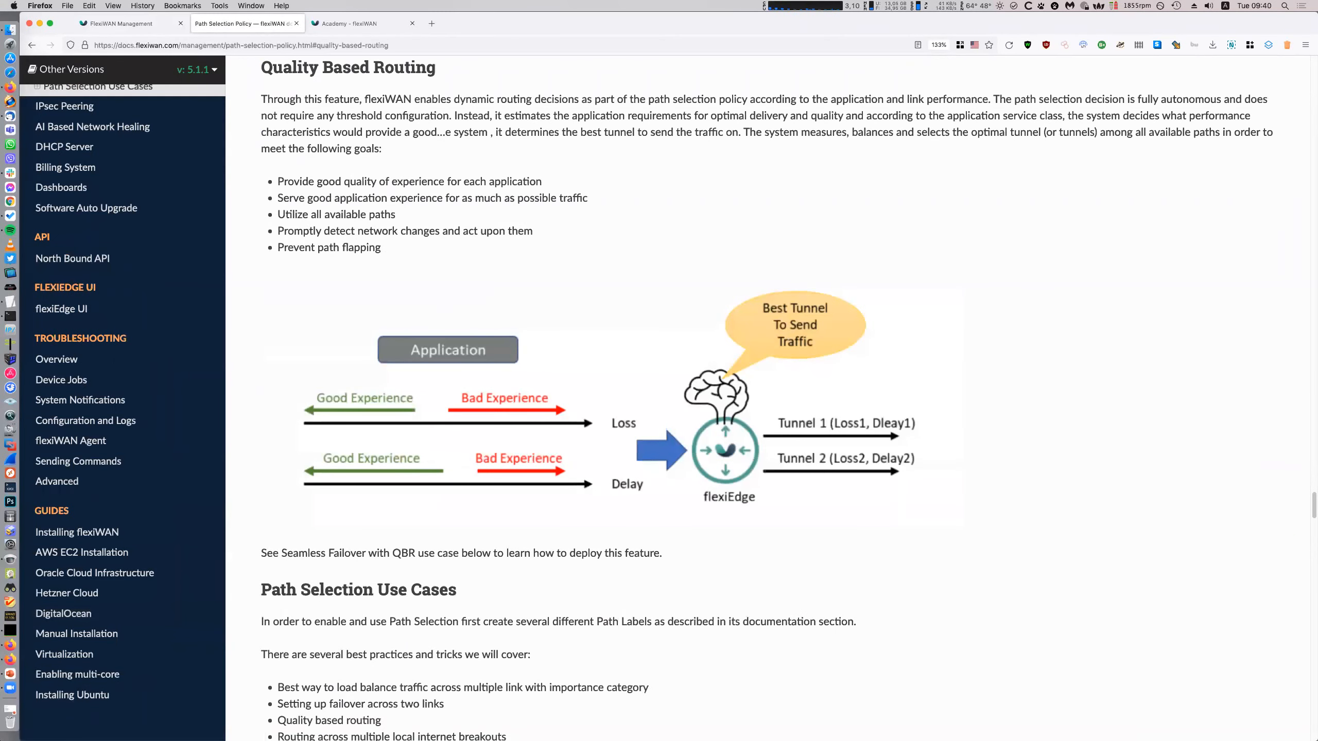
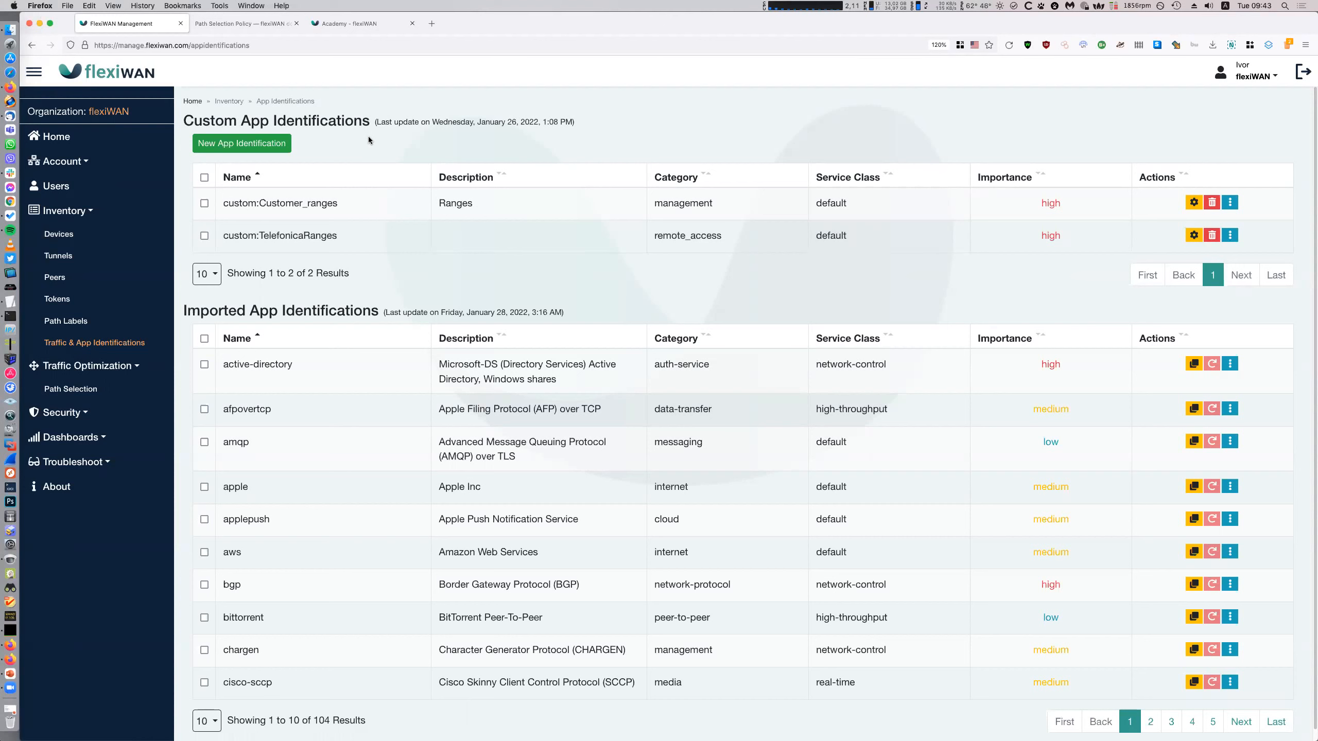
- Review the path labels in flexiManage, and return to the traffic and app identifications
click(135, 323)
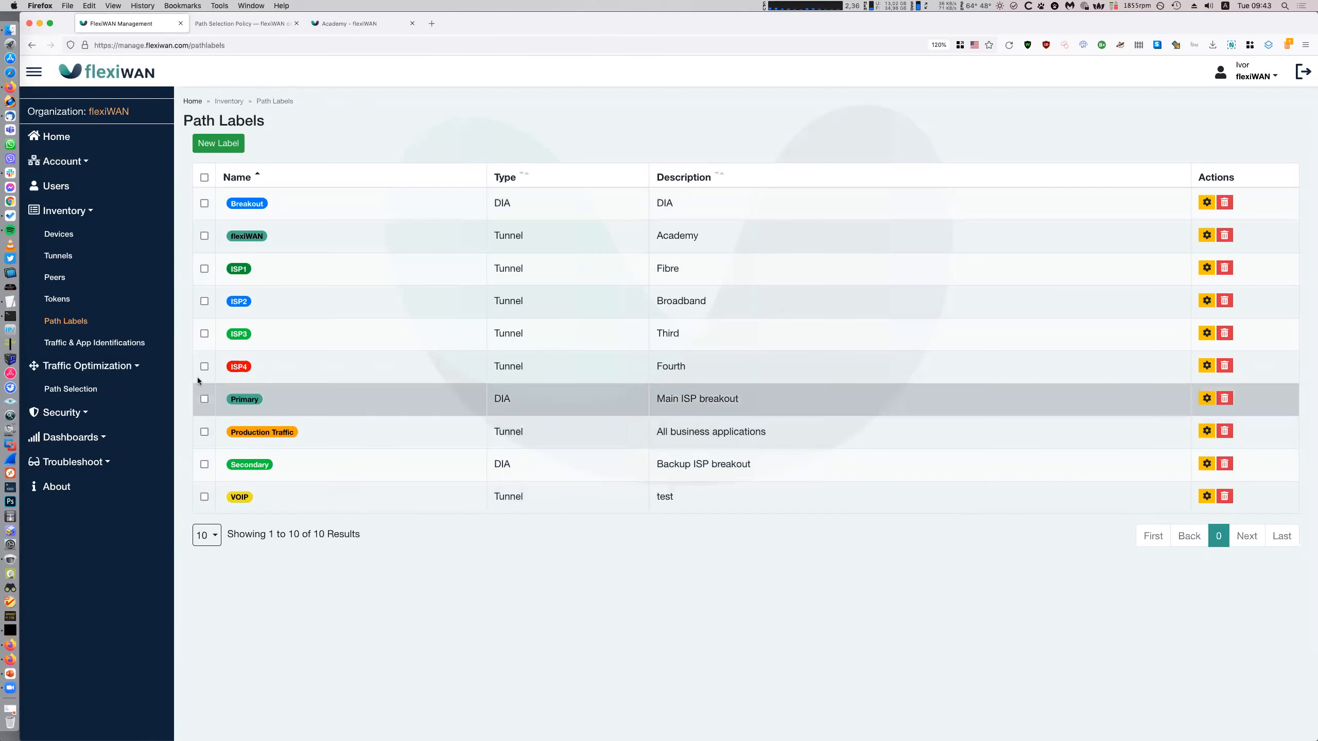
click(94, 343)
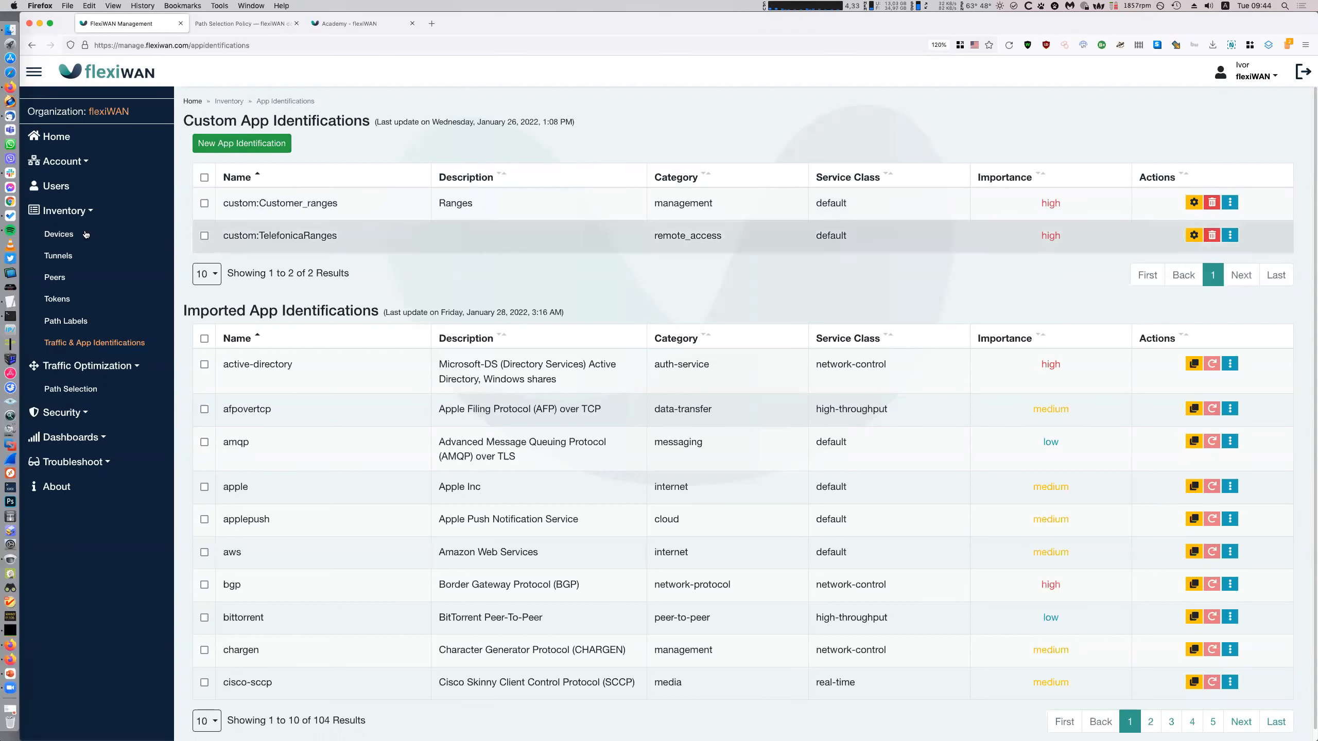
- View the network interfaces of the Tel Aviv device
click(59, 234)
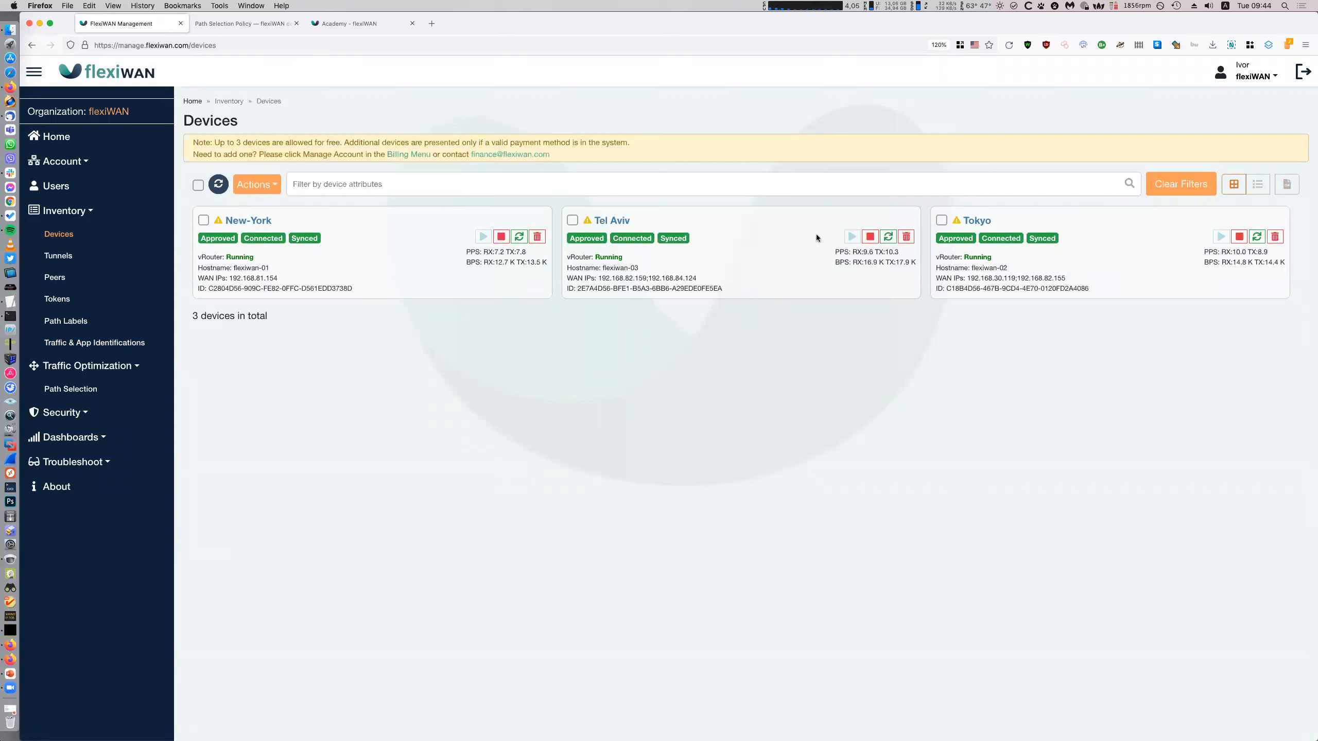
click(622, 220)
click(253, 171)
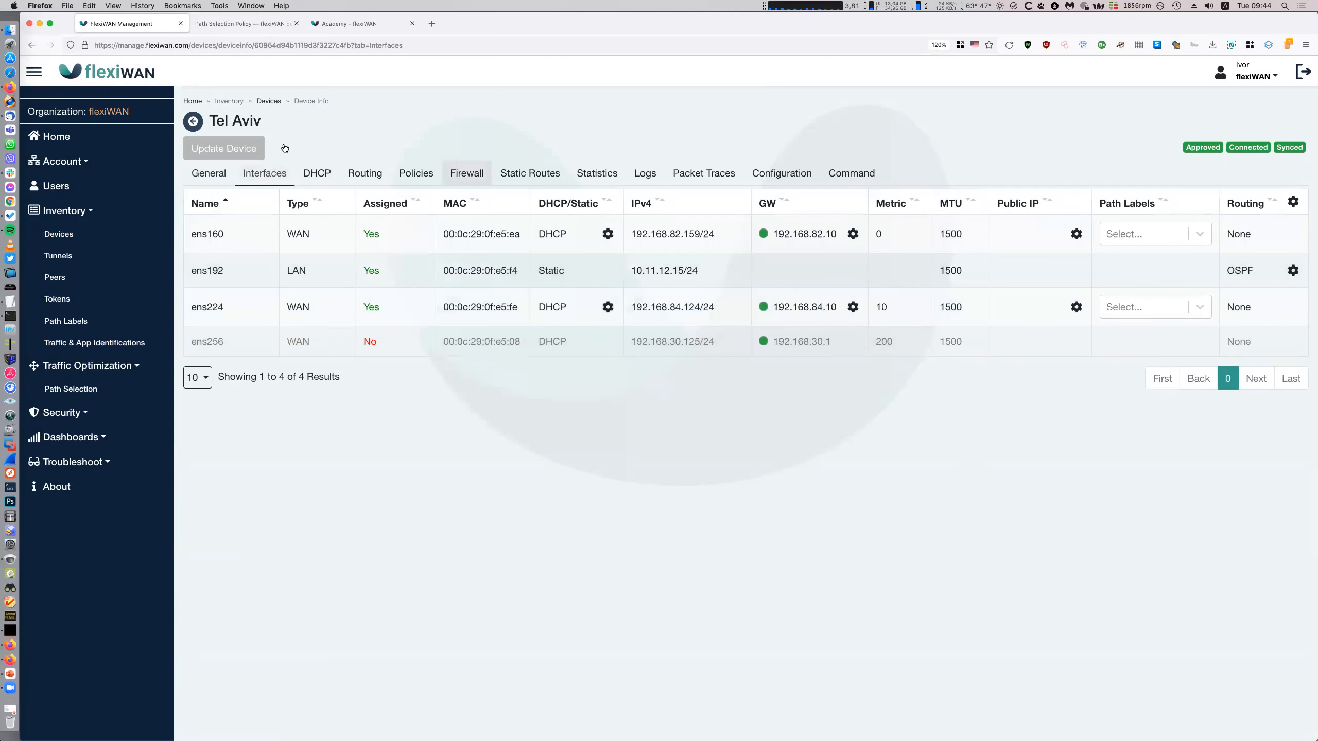
- View the network interfaces and general details of the New-York device
click(193, 121)
click(243, 219)
click(257, 181)
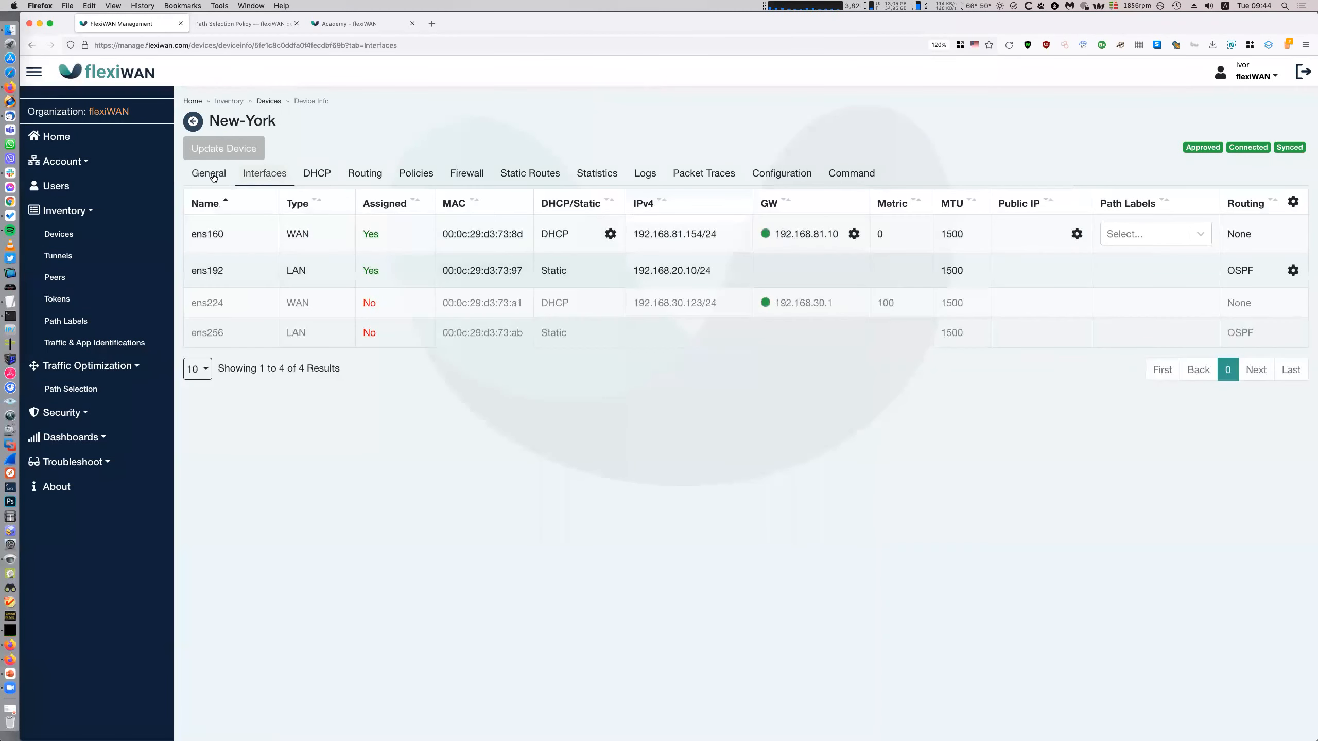
click(212, 175)
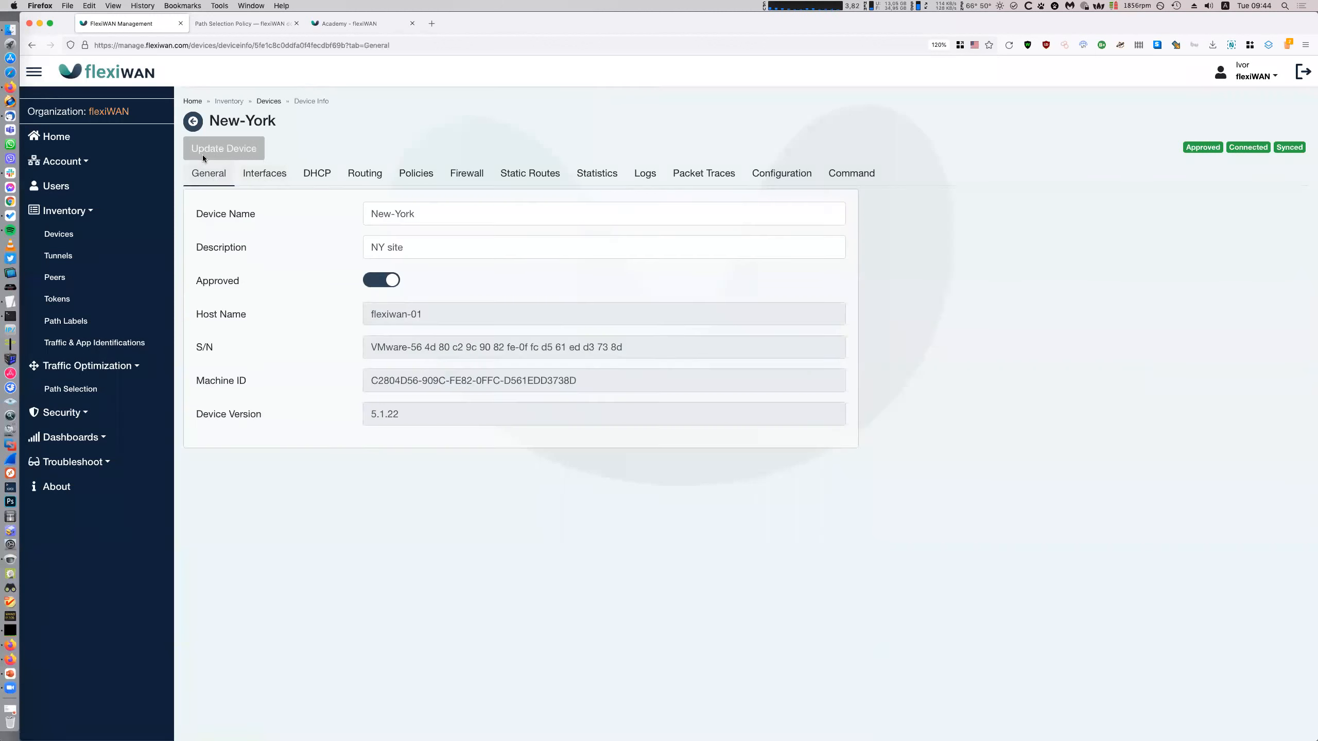
click(250, 176)
- Unassign the ens224 WAN interface on the Tokyo device and update the device
click(78, 233)
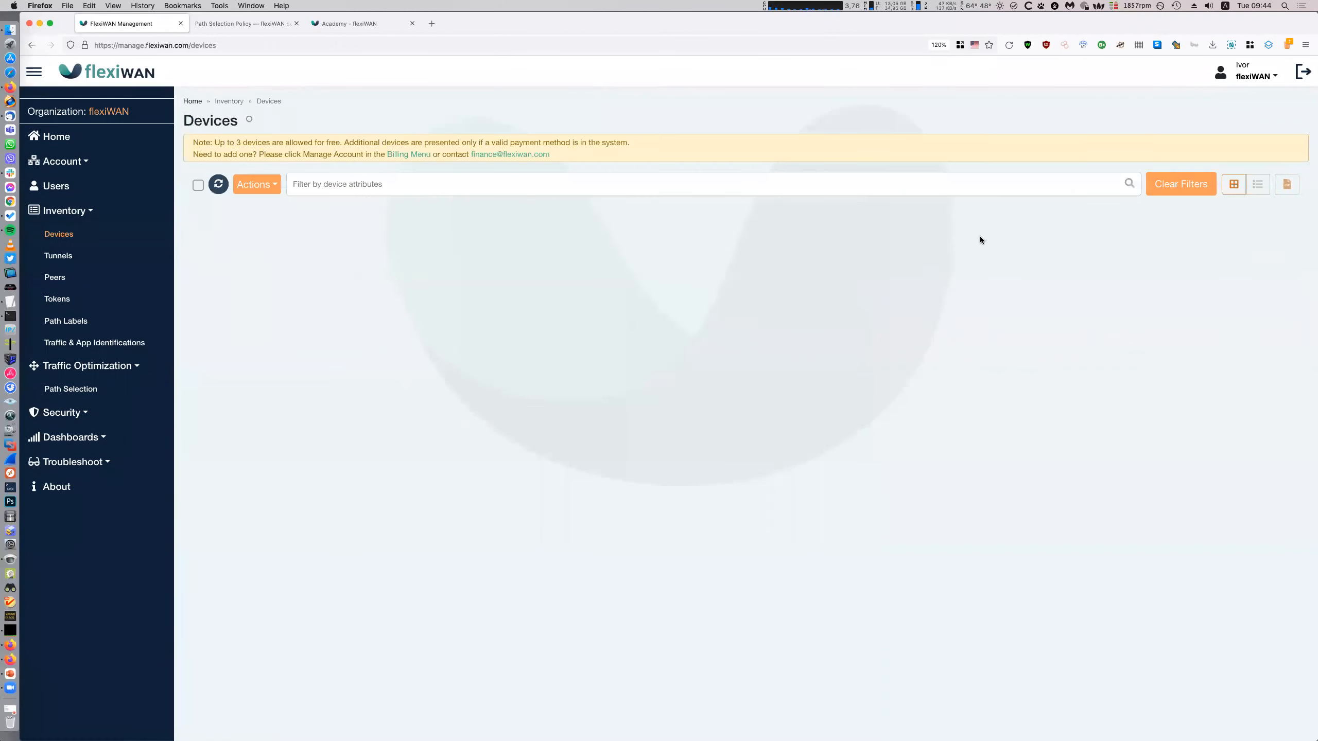
click(981, 221)
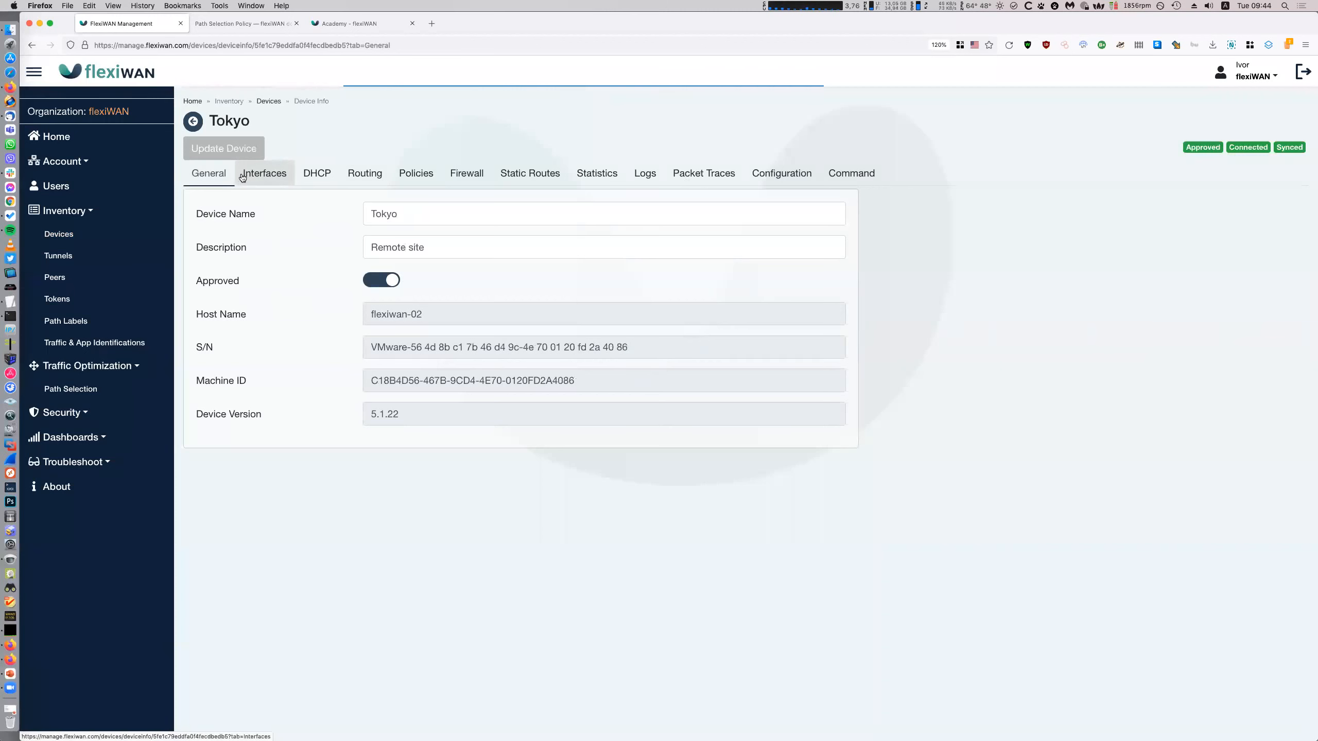
click(242, 176)
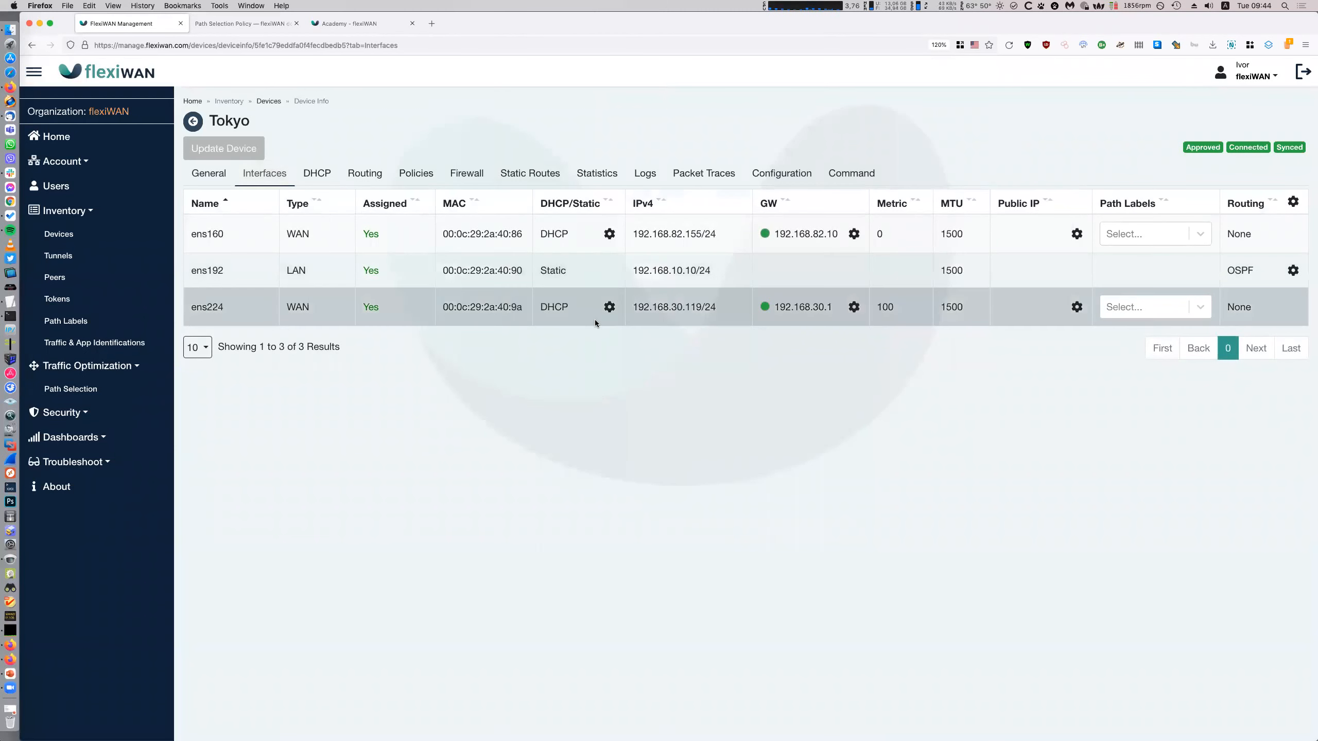
click(390, 317)
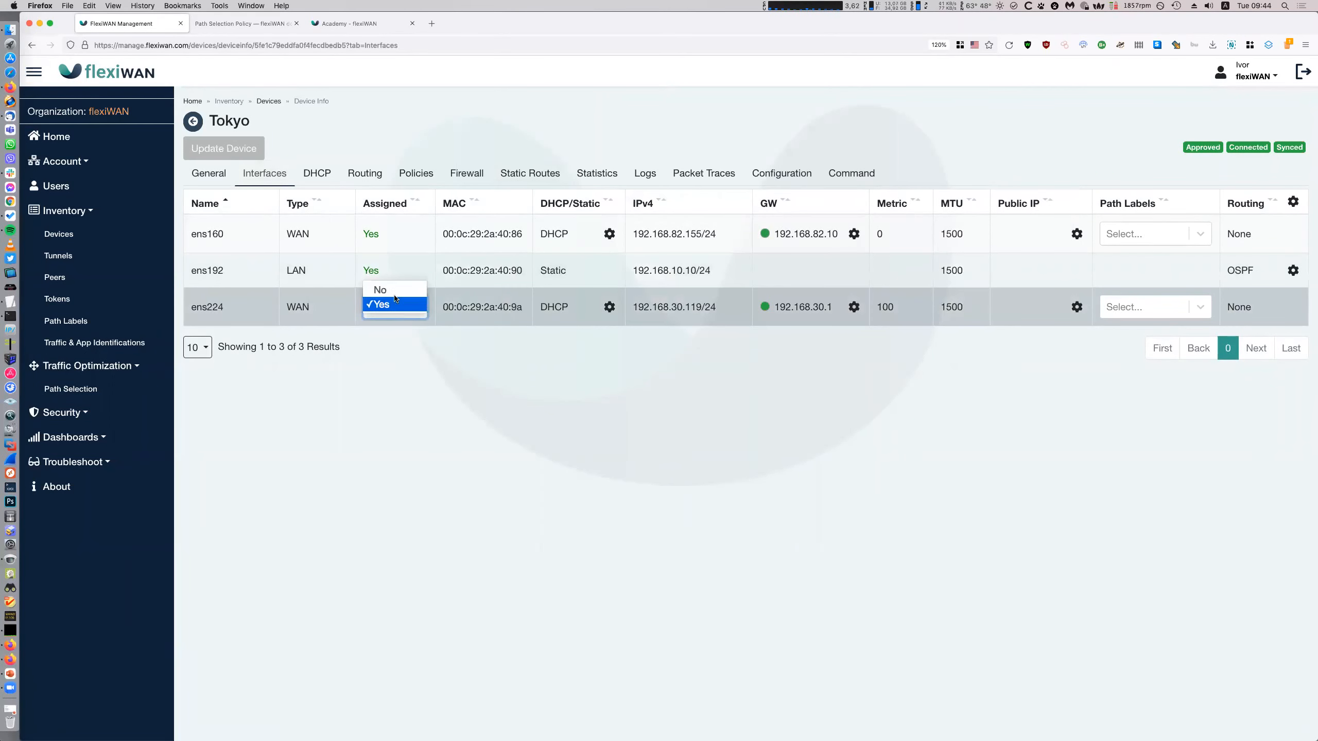
click(385, 291)
click(224, 151)
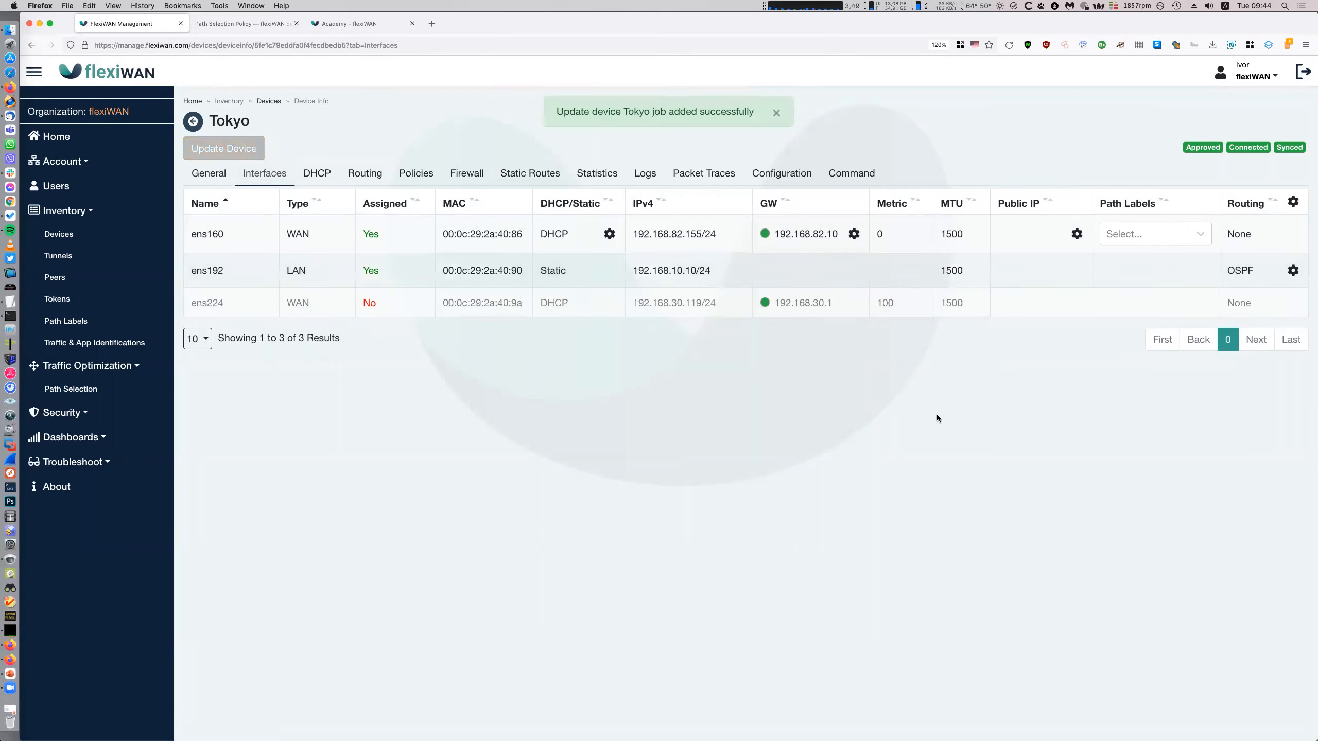
click(776, 113)
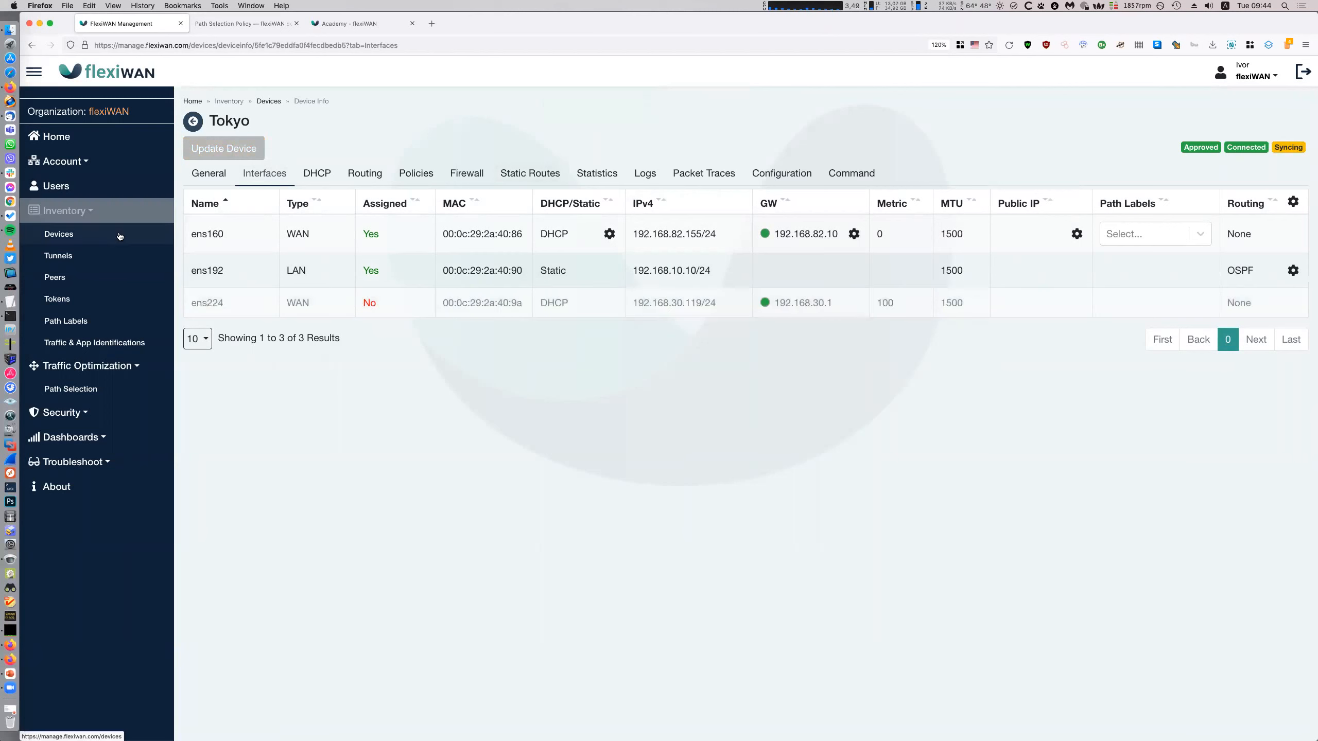
- Check the device and tunnel lists for the sites' status, and open the Tel Aviv device's interfaces
click(59, 234)
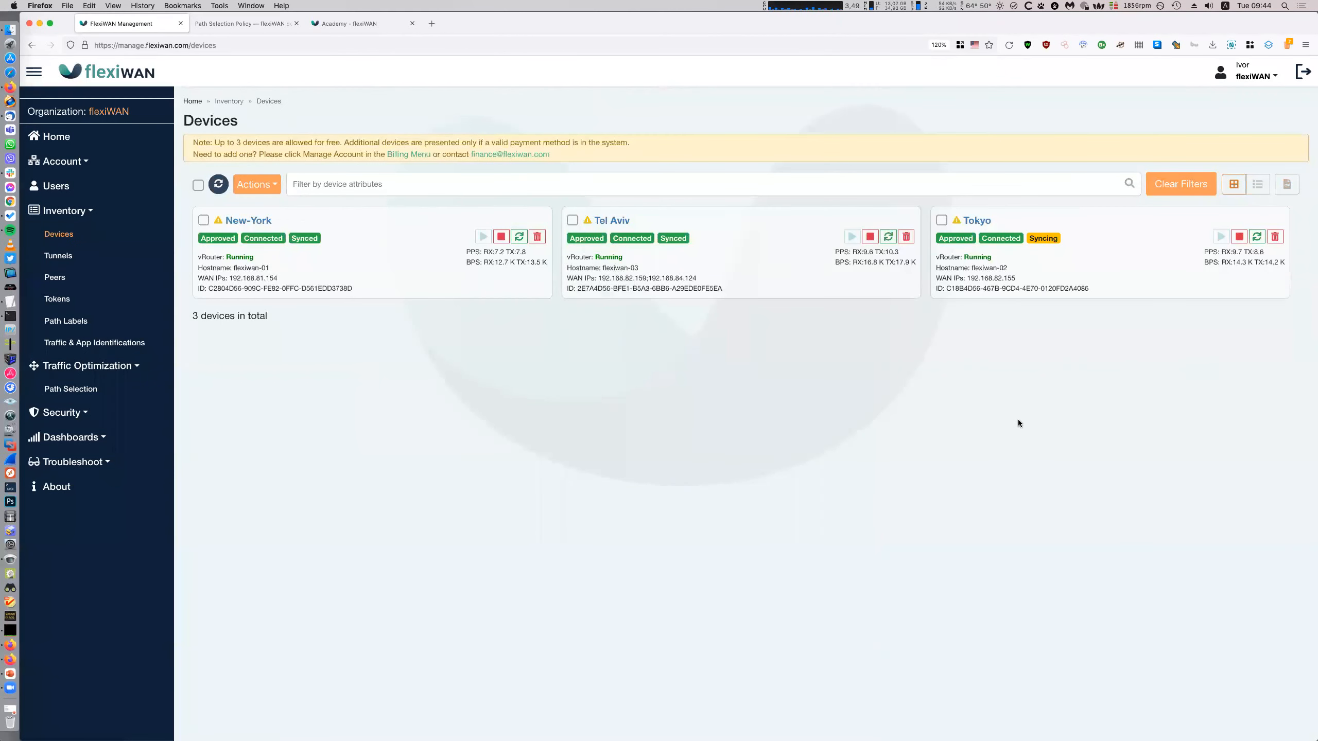
click(68, 255)
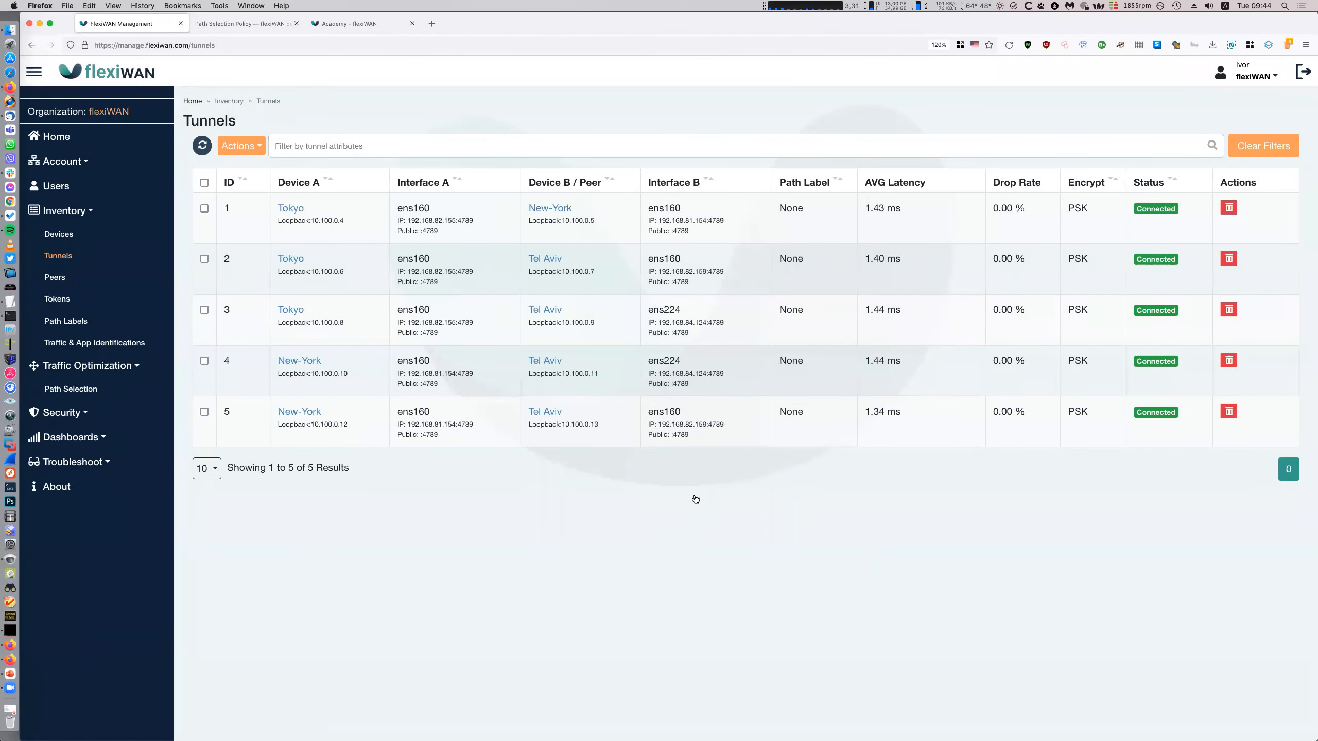
click(48, 232)
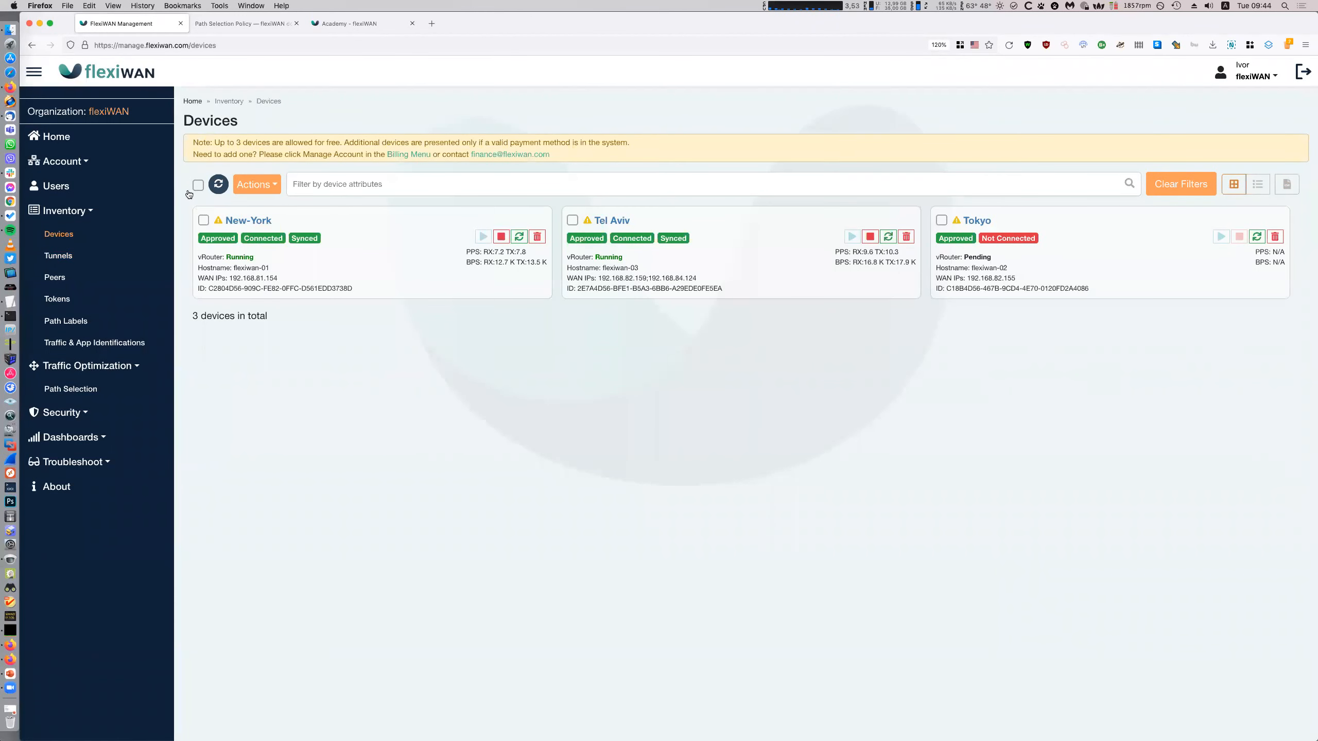
click(104, 259)
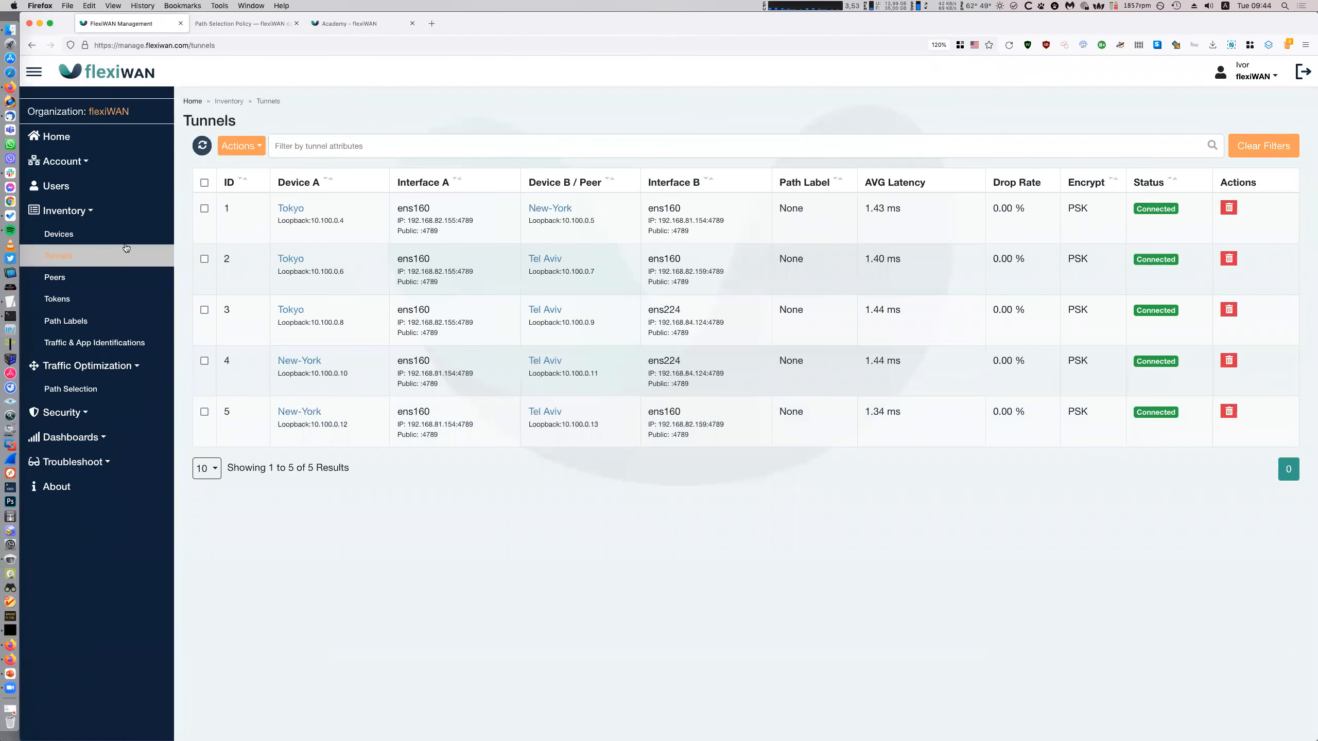
click(153, 241)
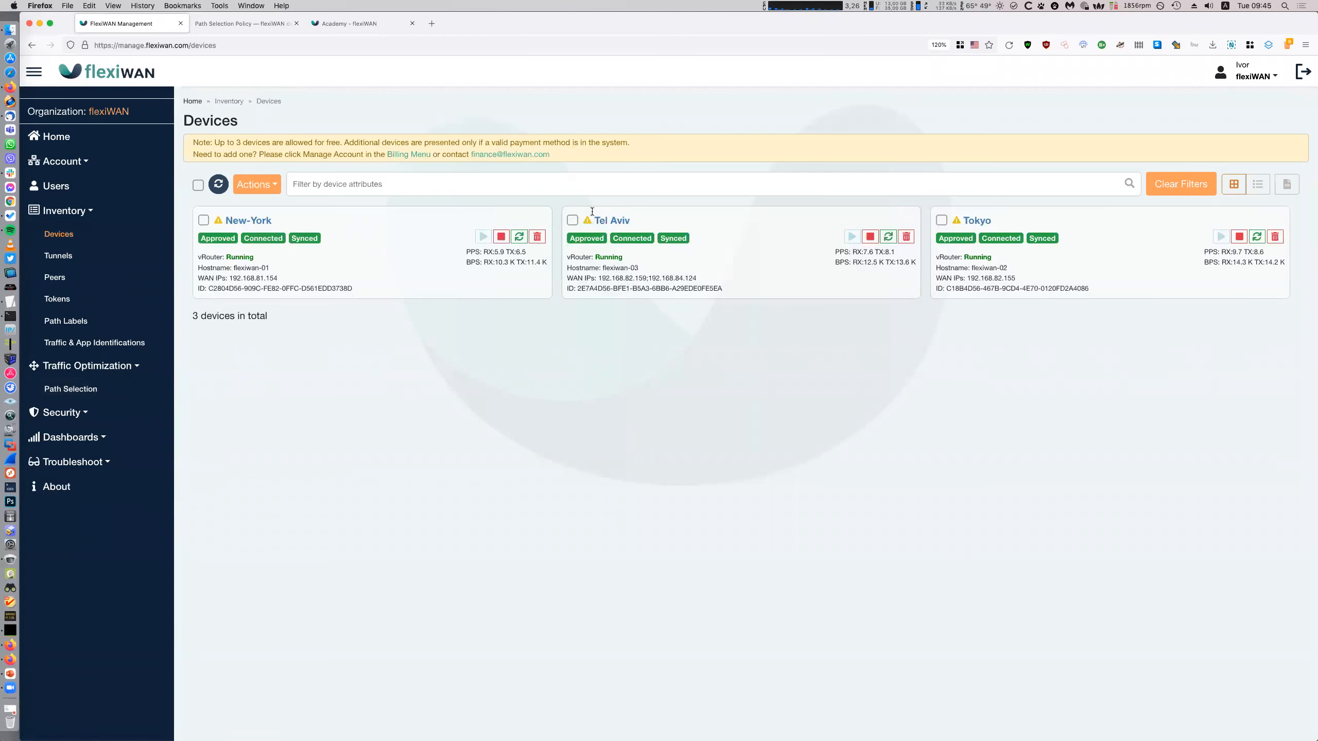
click(615, 222)
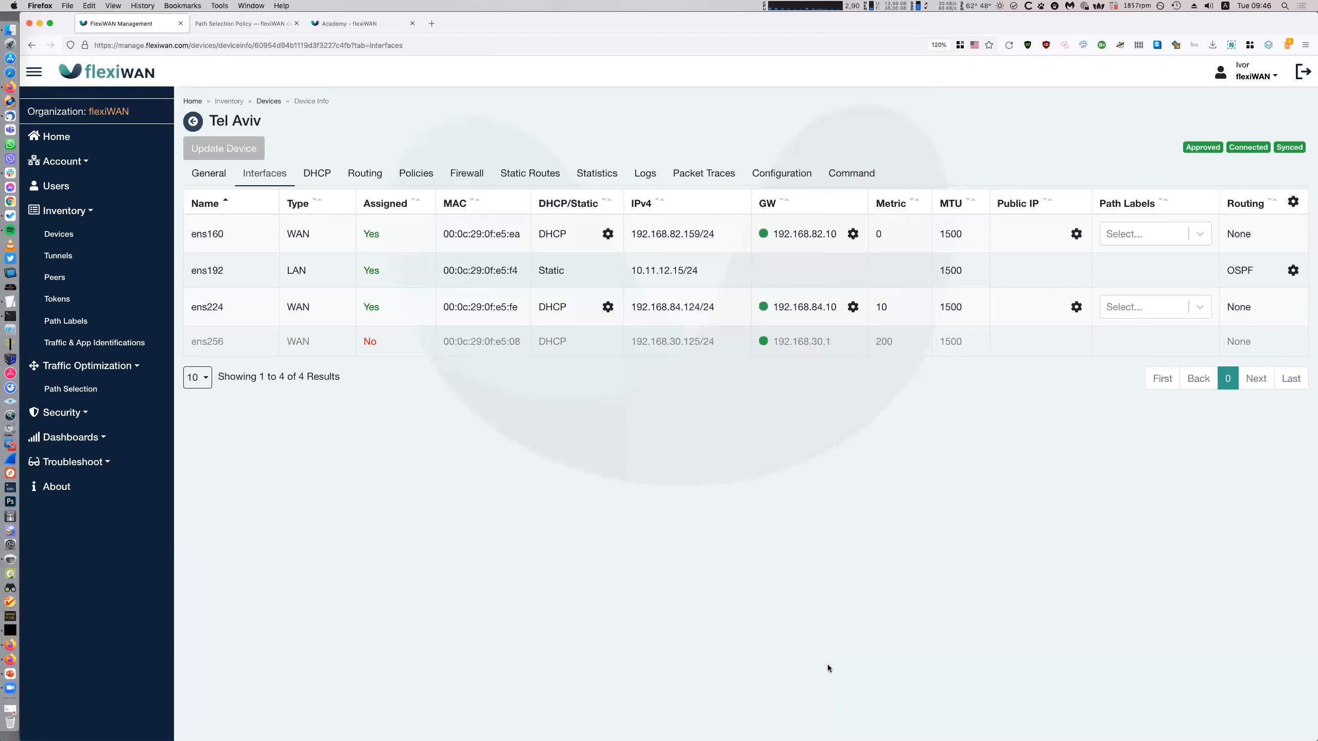
- Open the path labels list and sort it by type with tunnel labels first
click(66, 321)
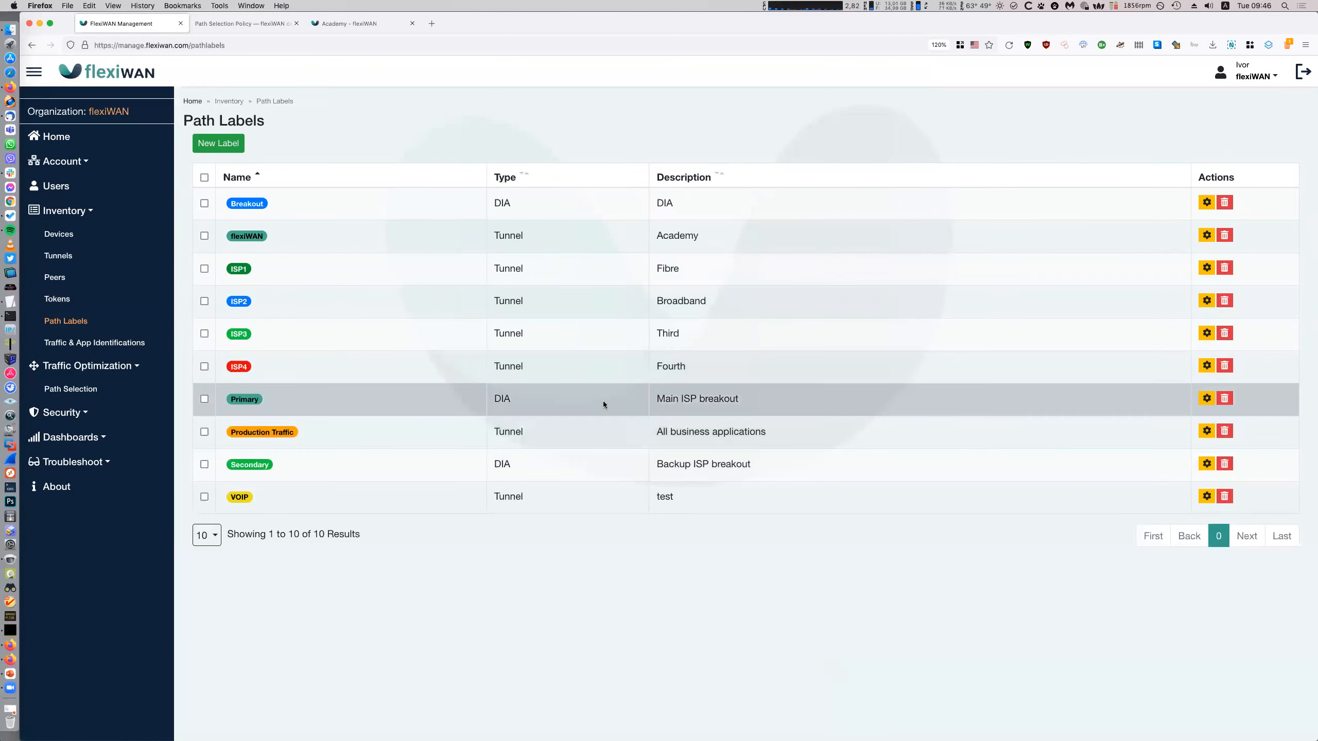
click(527, 178)
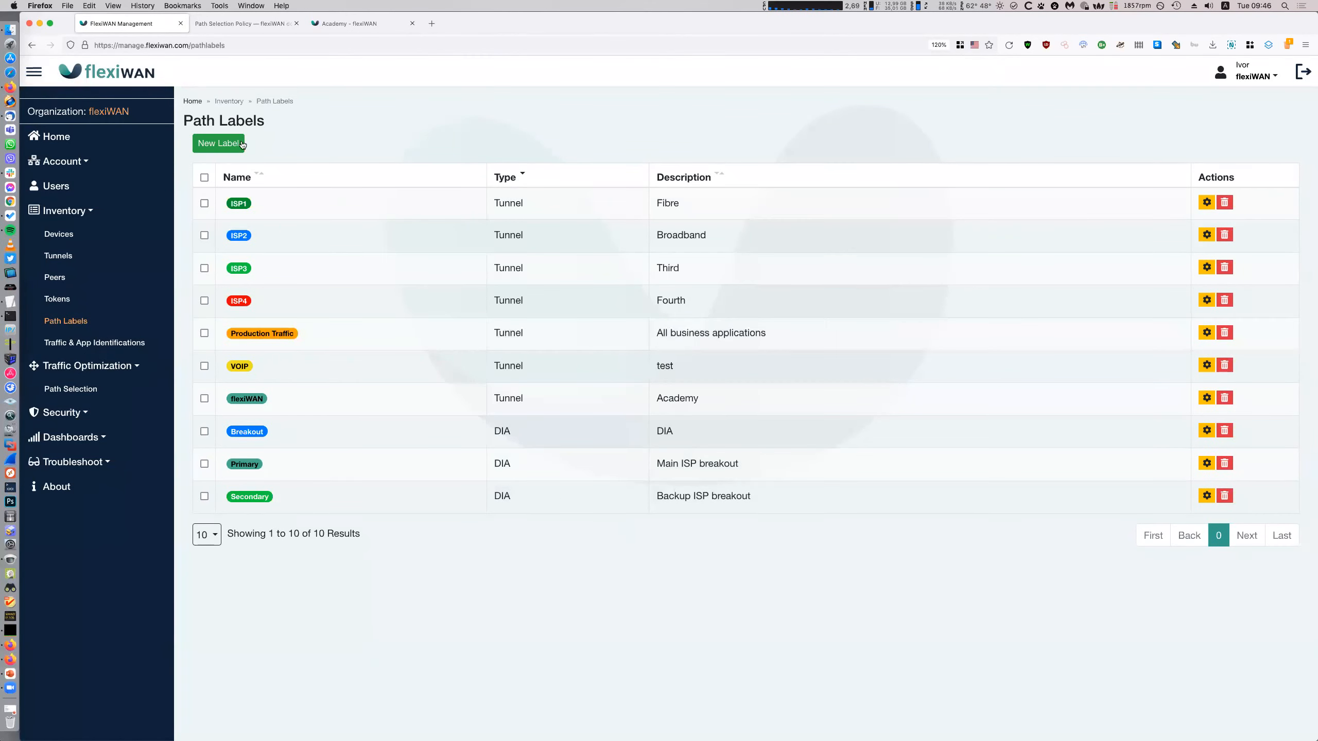
- View the blank form for a new path label, and return to the list to highlight the Primary label's description
click(218, 144)
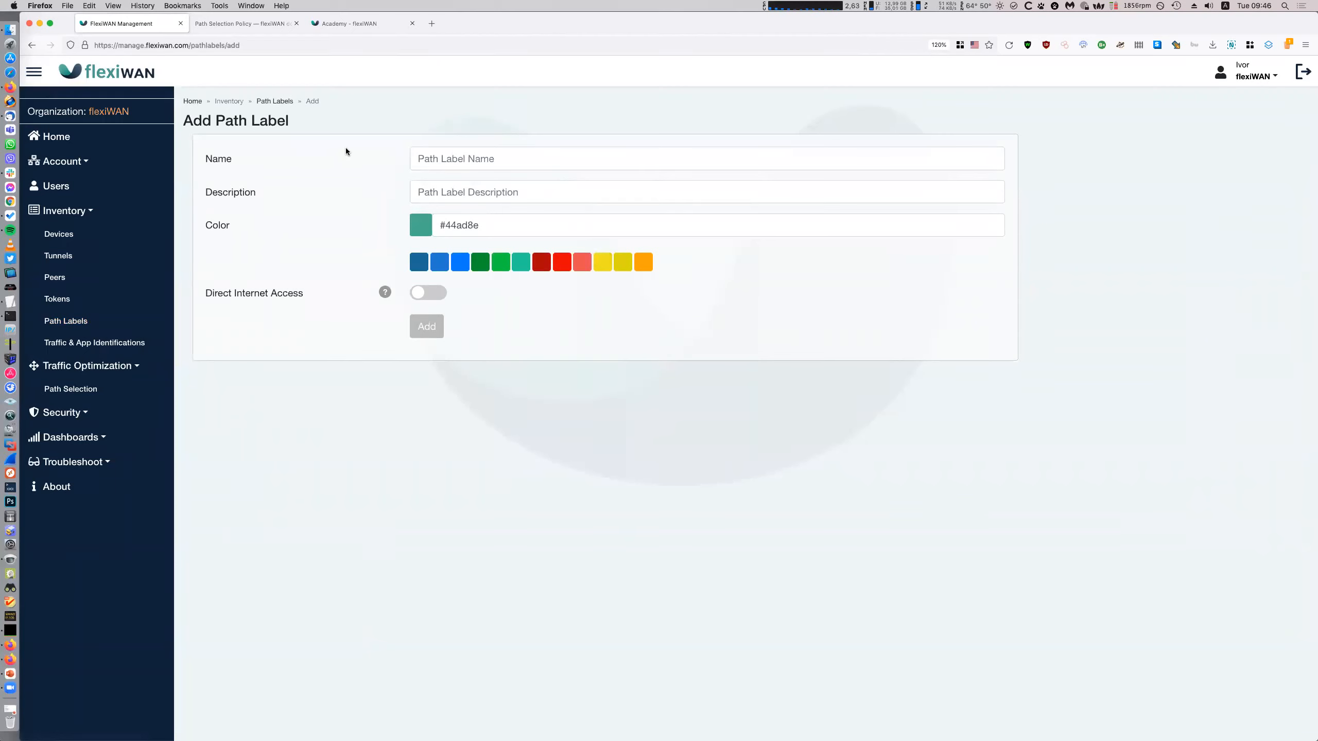
click(533, 164)
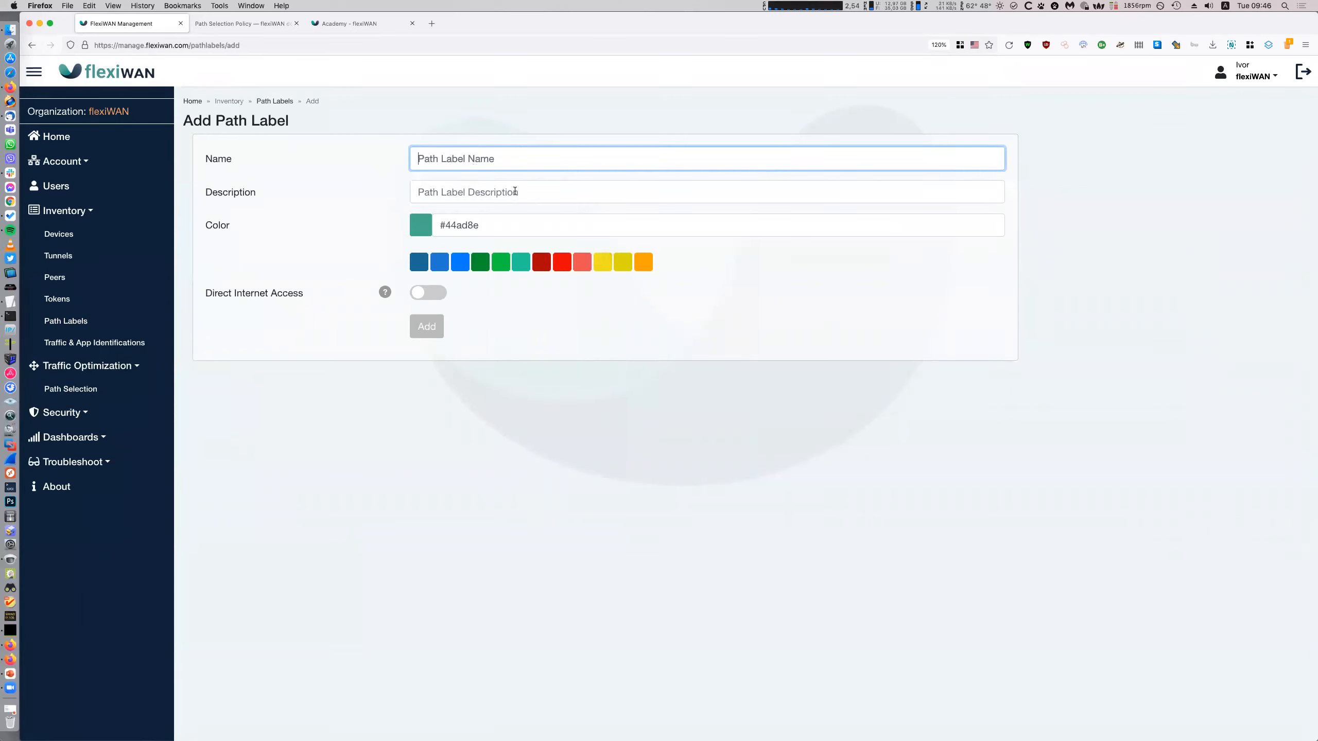
click(277, 102)
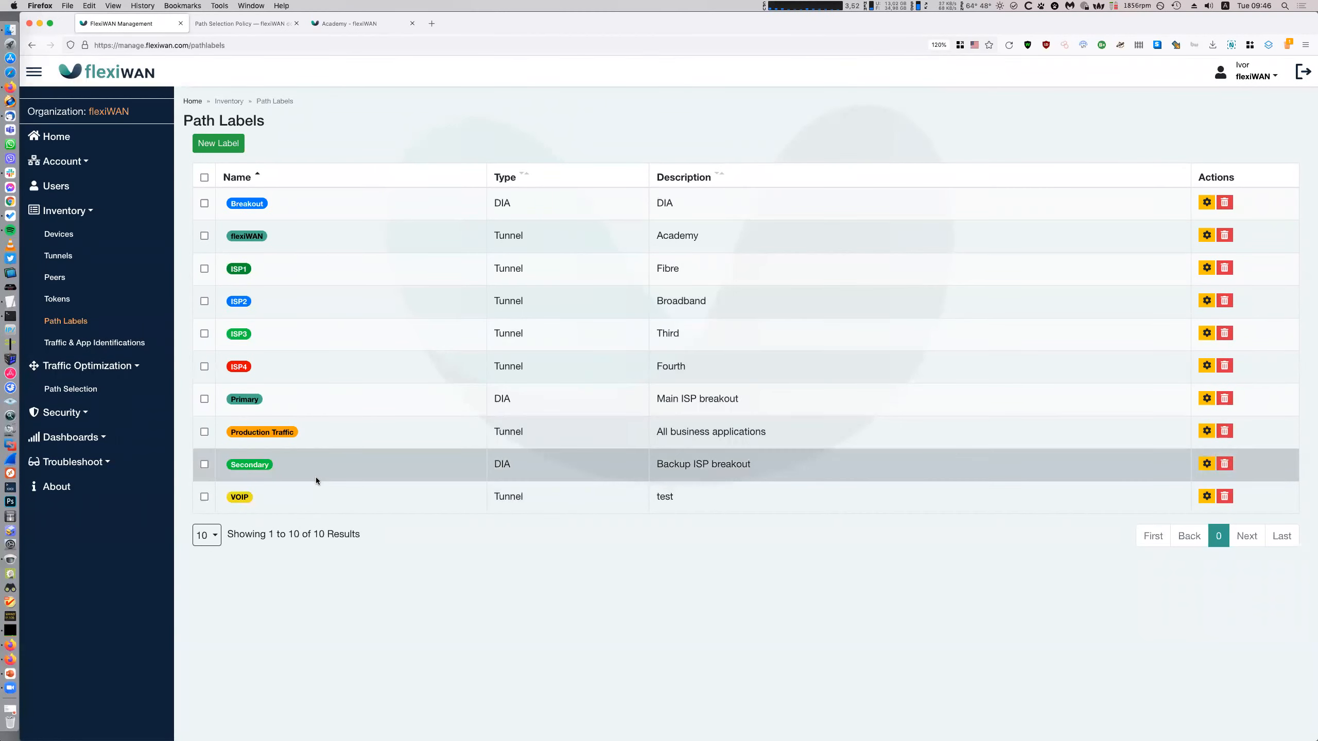
drag(739, 398, 653, 398)
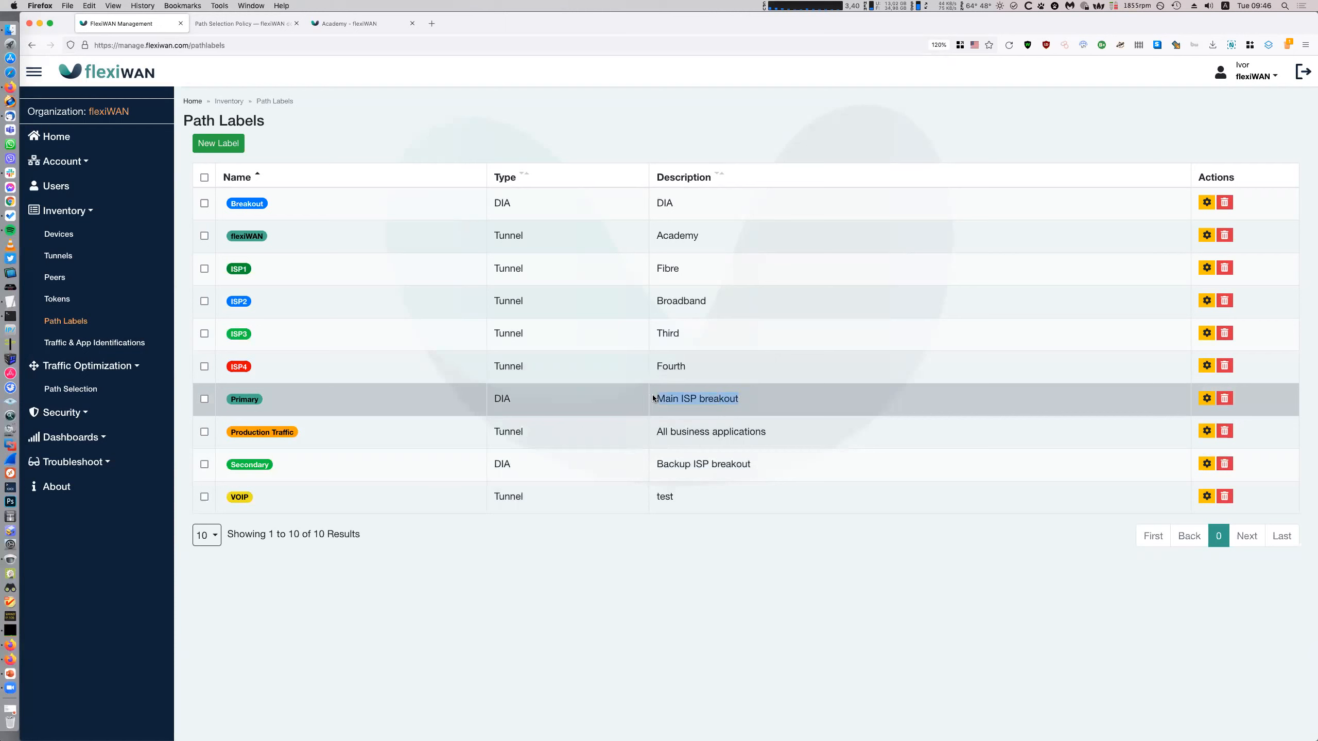
- Highlight the Secondary path label's description, and open the device list
drag(757, 464, 651, 465)
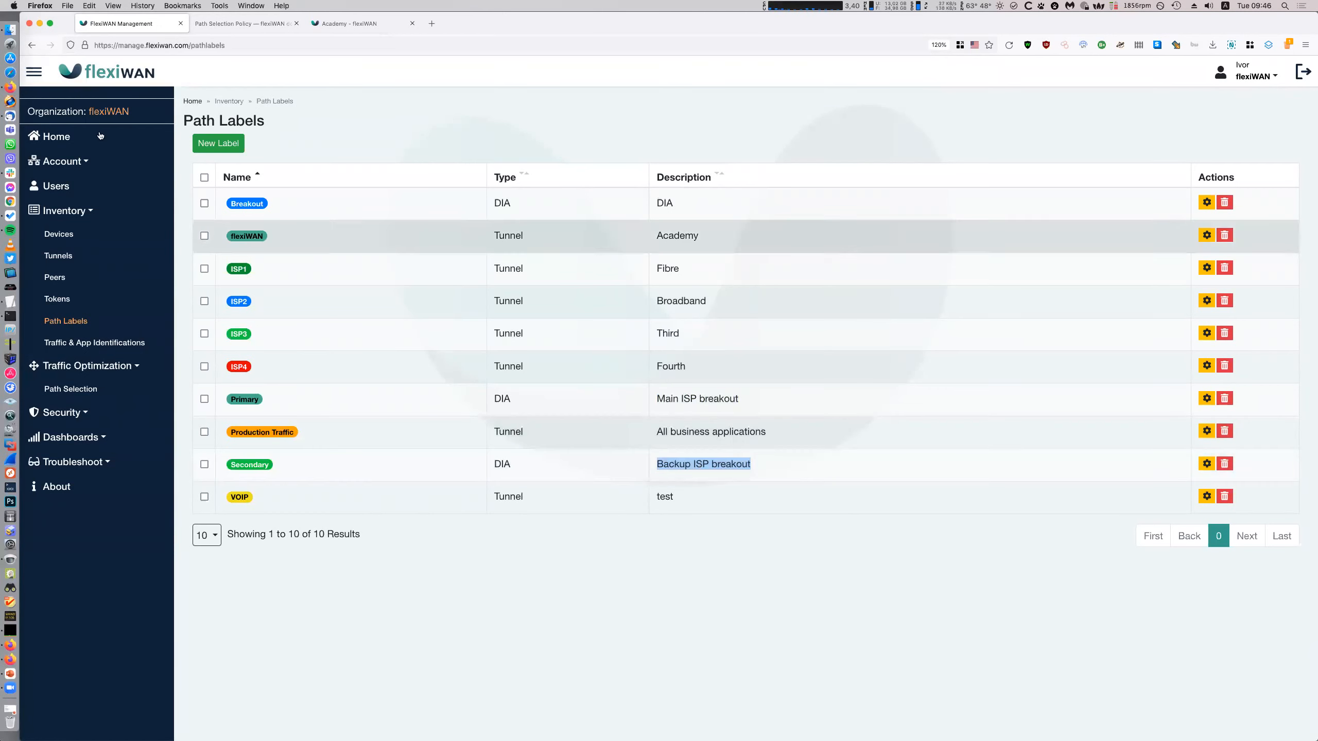
click(122, 232)
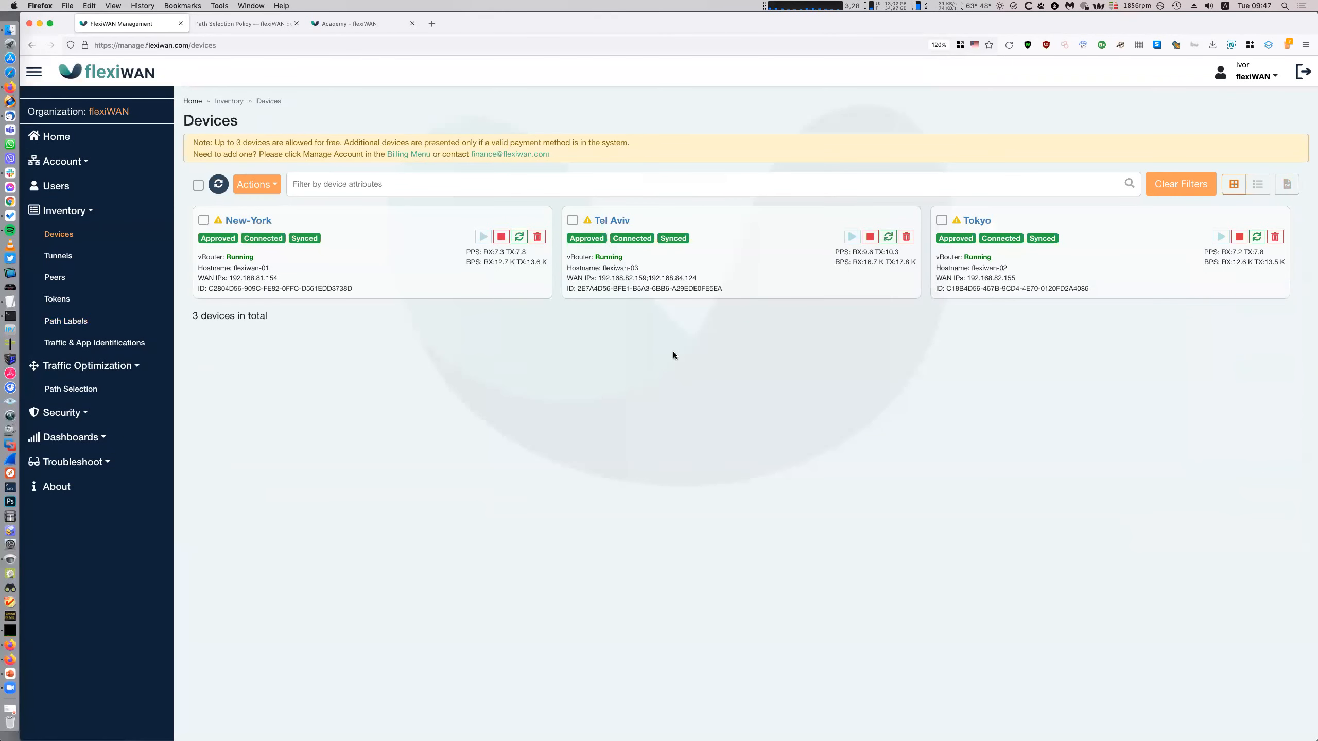
- Delete all existing tunnels between the devices
click(58, 255)
click(204, 182)
click(241, 146)
click(277, 200)
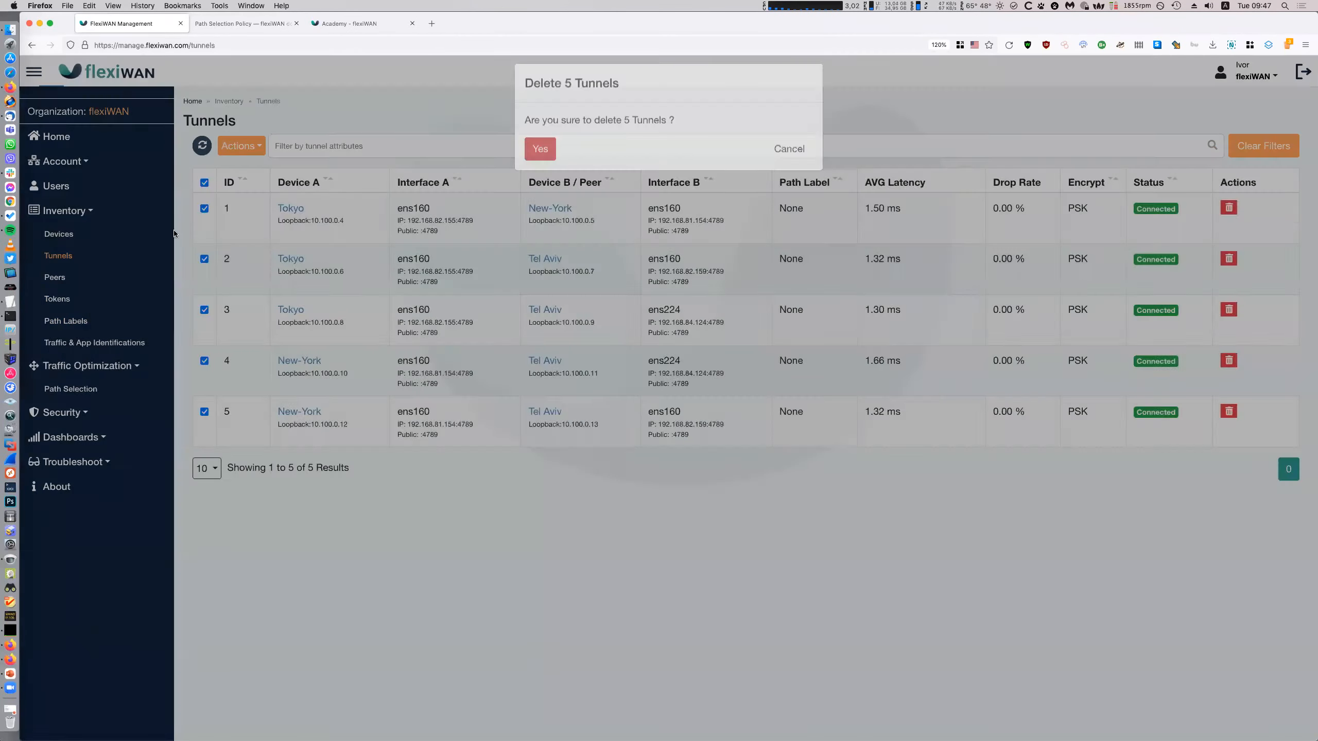
- Assign the path labels ISP1 and Primary to the ens160 WAN interface of the Tel Aviv device
click(59, 235)
click(612, 220)
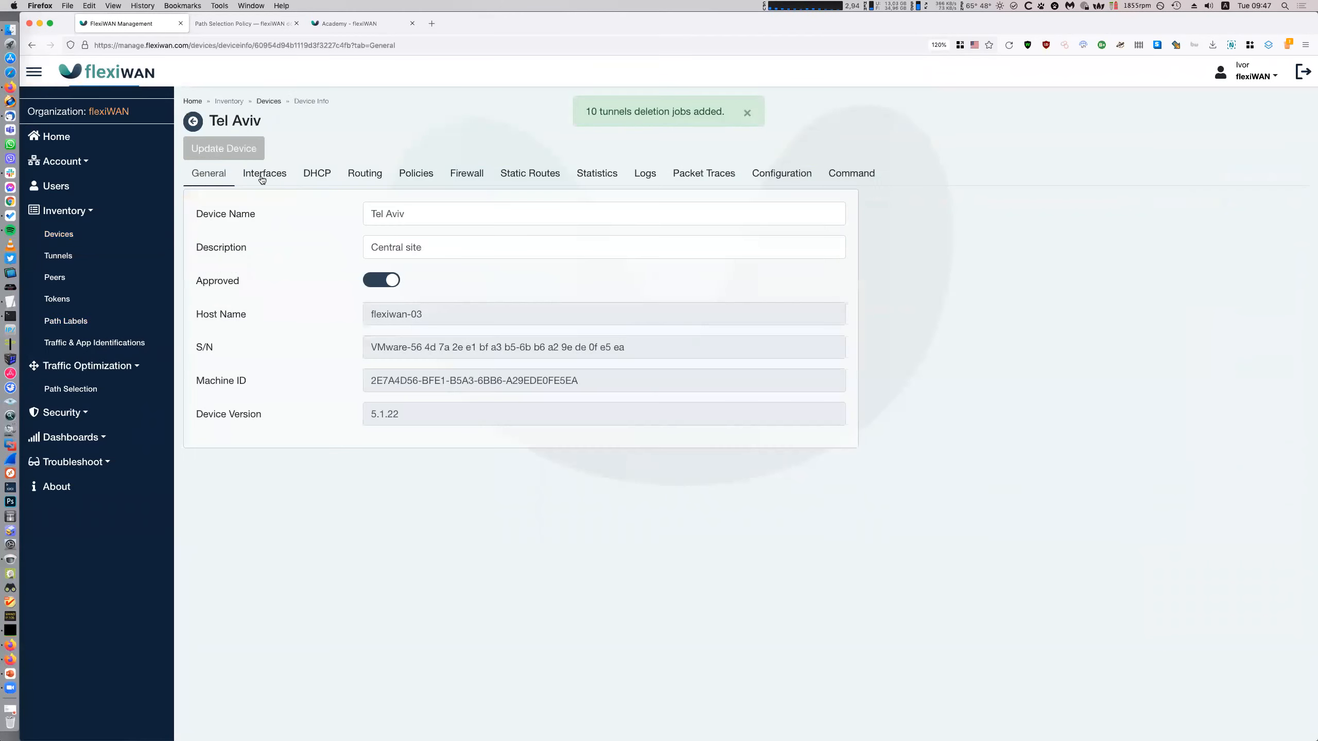
click(265, 173)
click(751, 123)
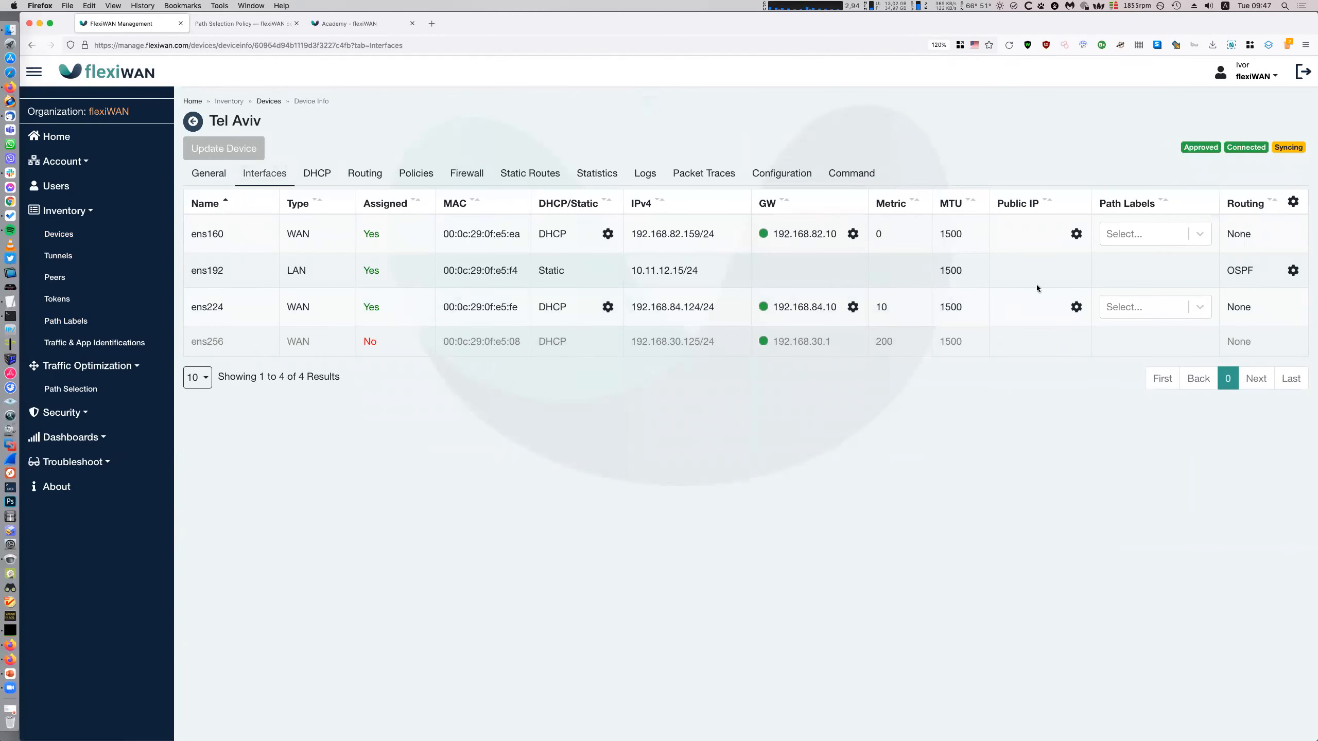
click(1116, 232)
text(isp)
key(Return)
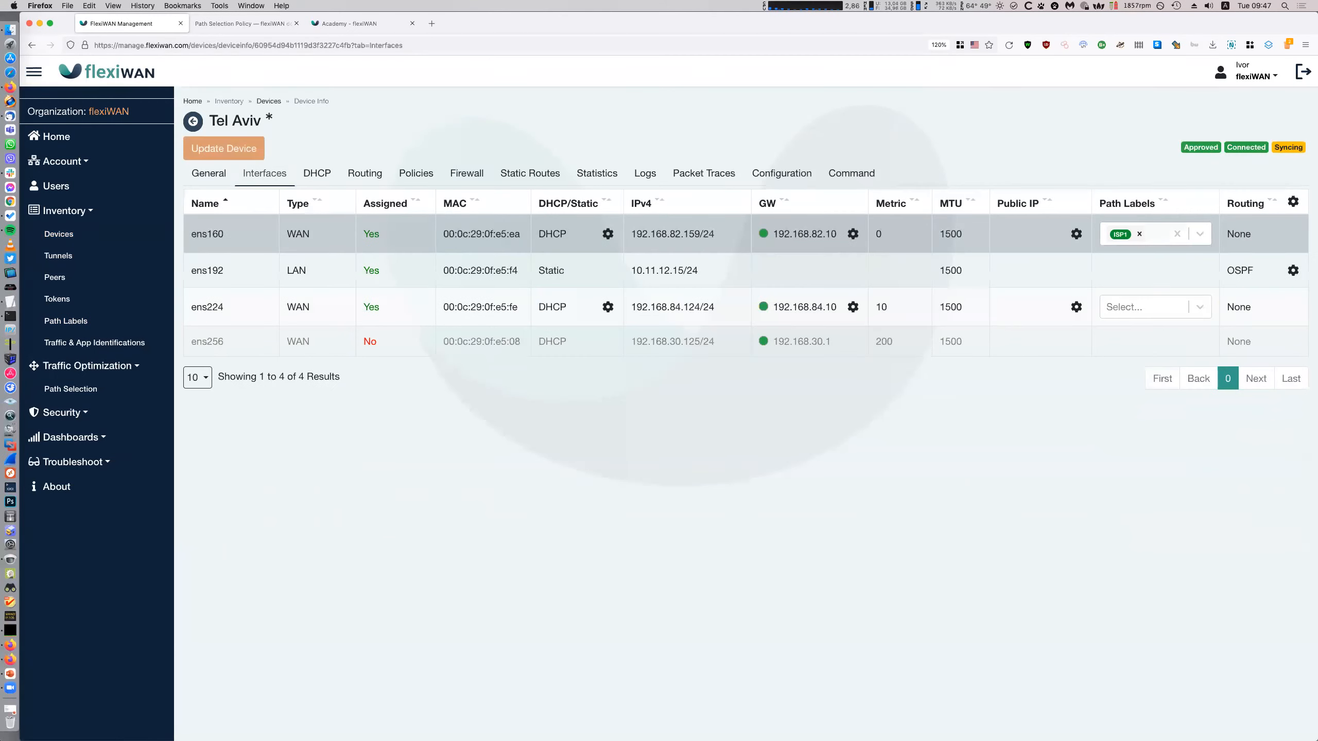
click(1150, 239)
text(prim)
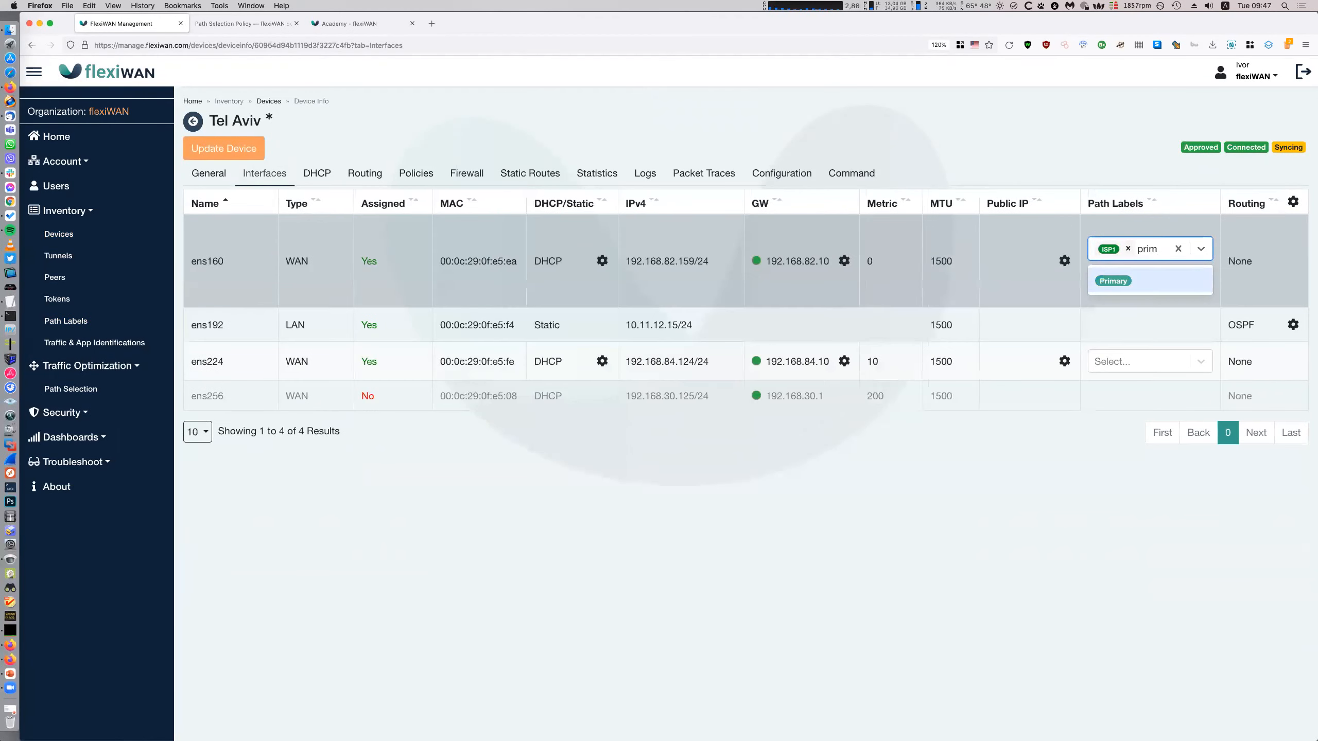
click(1143, 286)
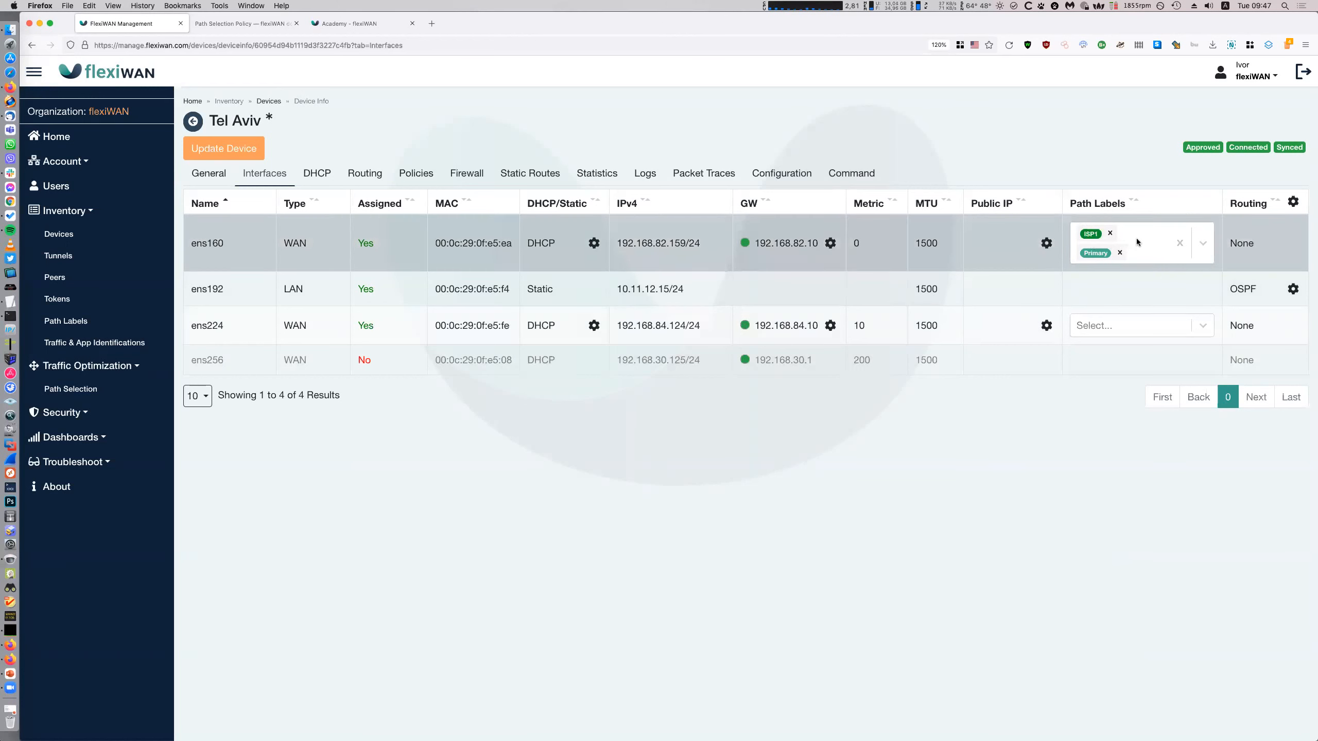
- Assign the path labels ISP2 and Secondary to Tel Aviv's ens224 interface, and update the device
click(1124, 333)
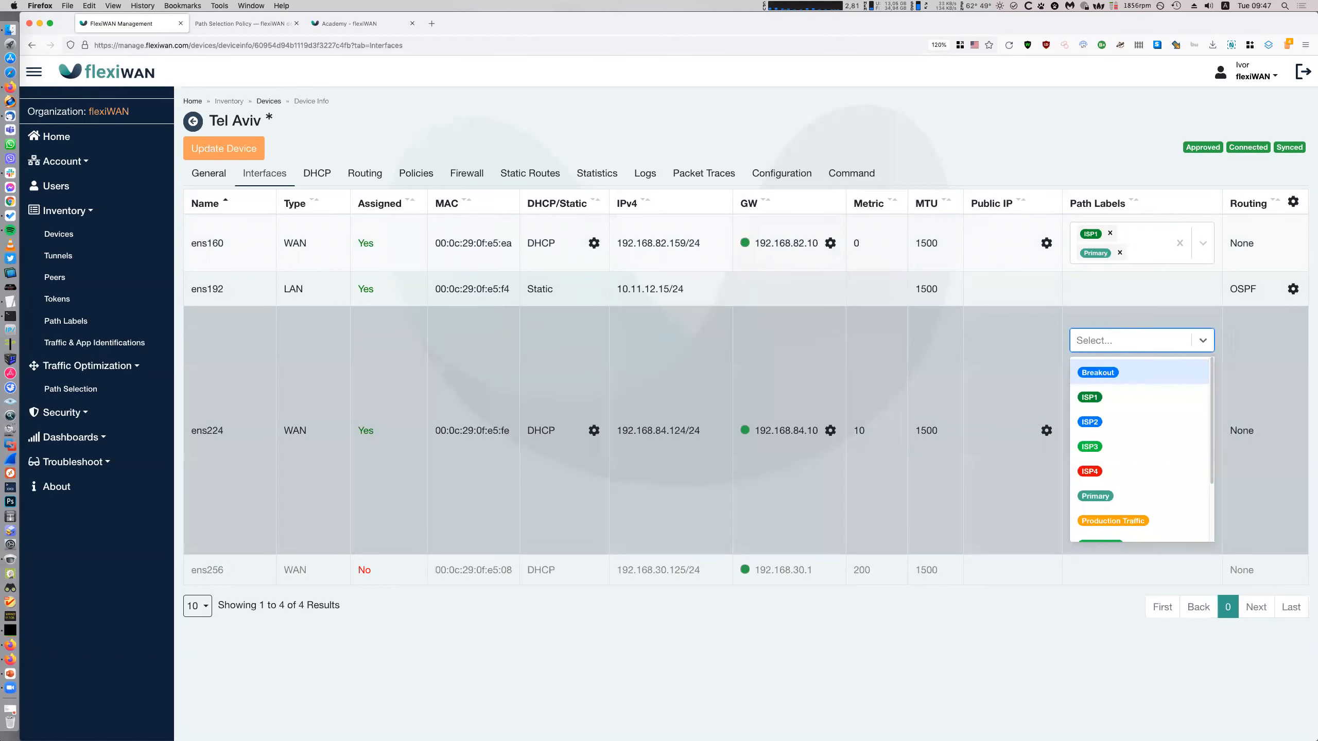
text(isp2)
key(Return)
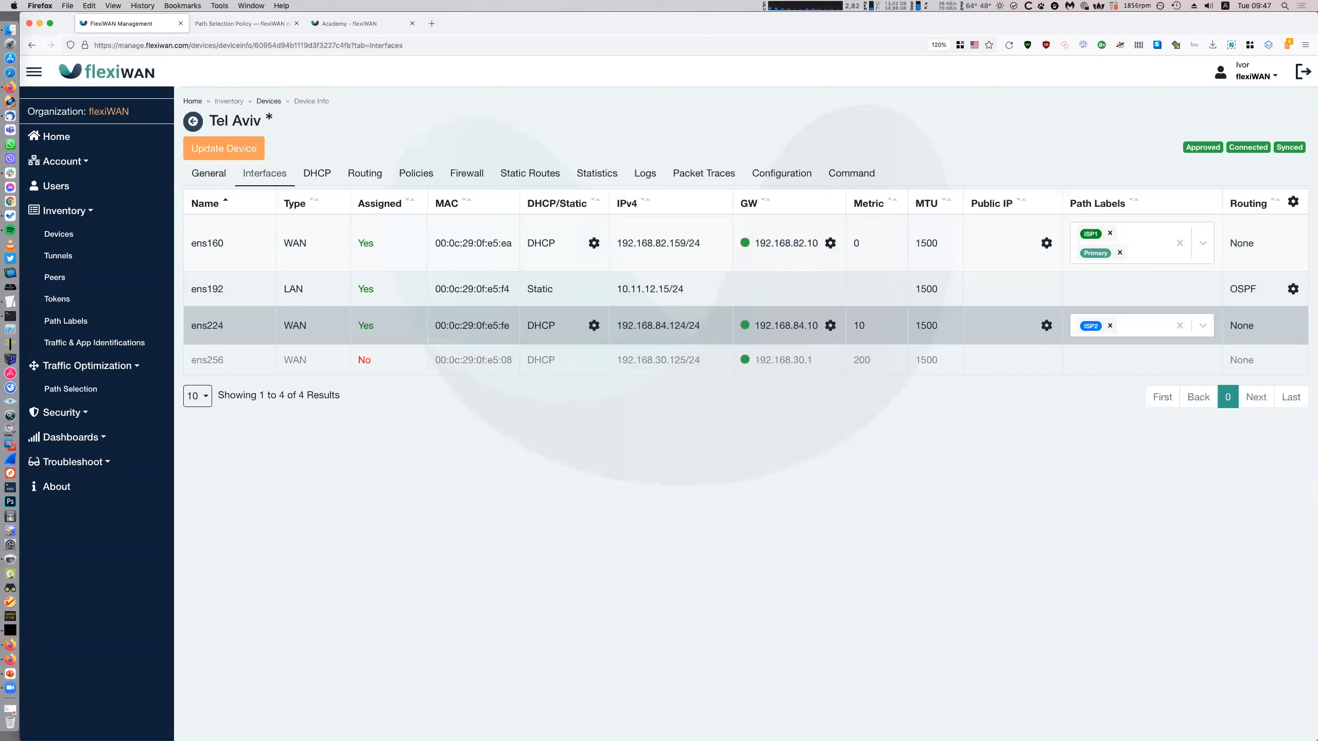
click(1151, 323)
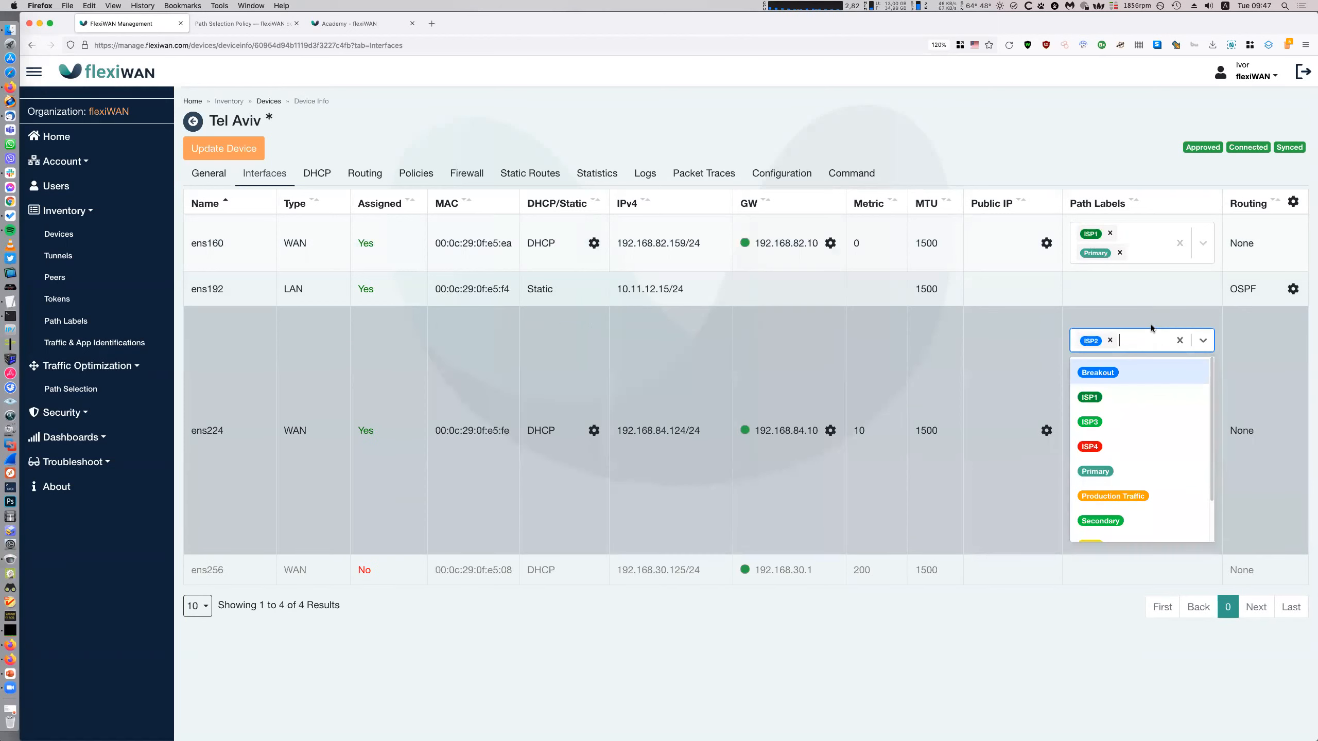
text(s)
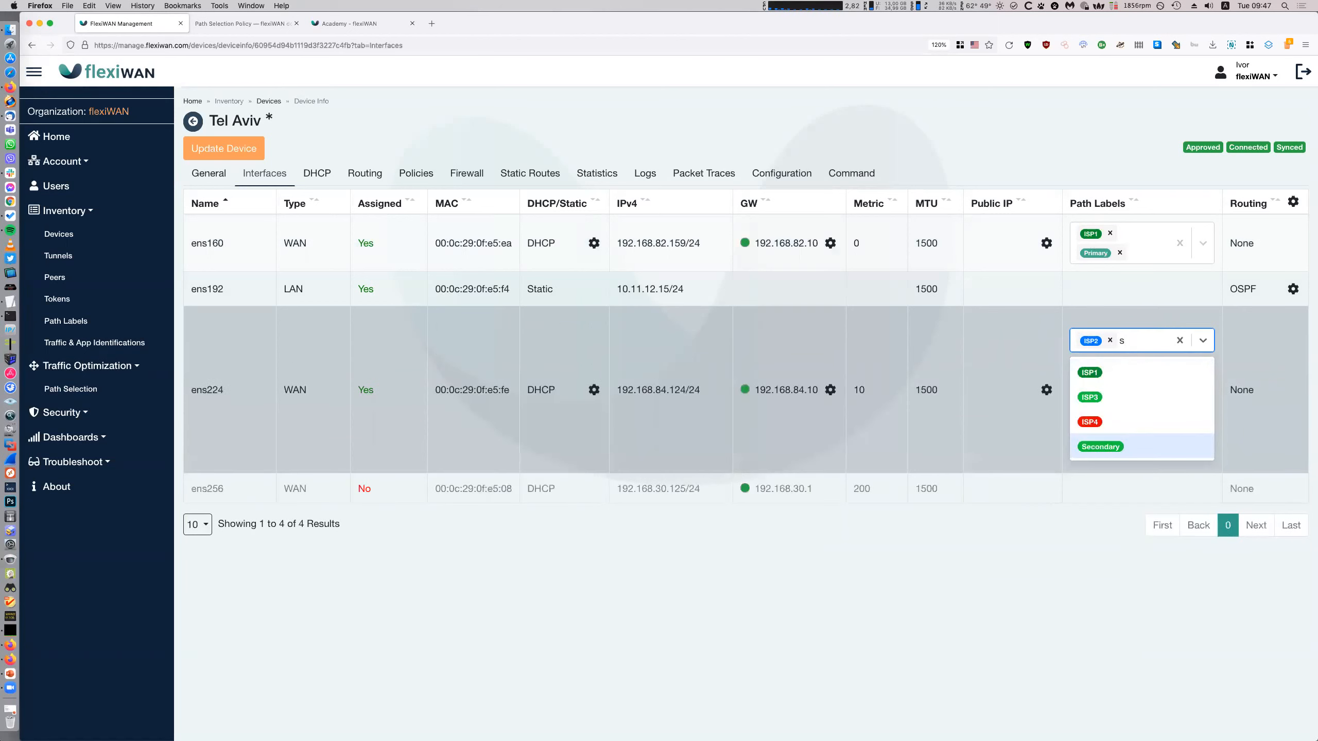
key(Return)
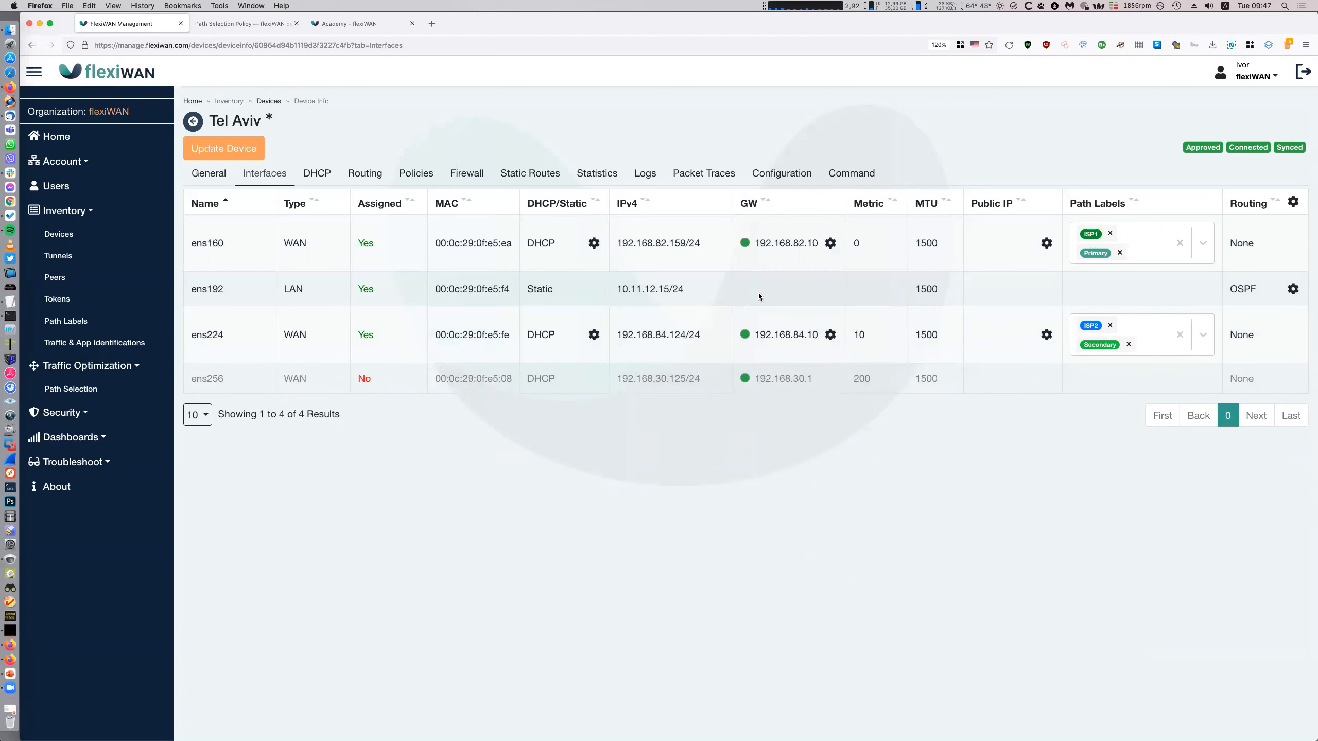
click(237, 154)
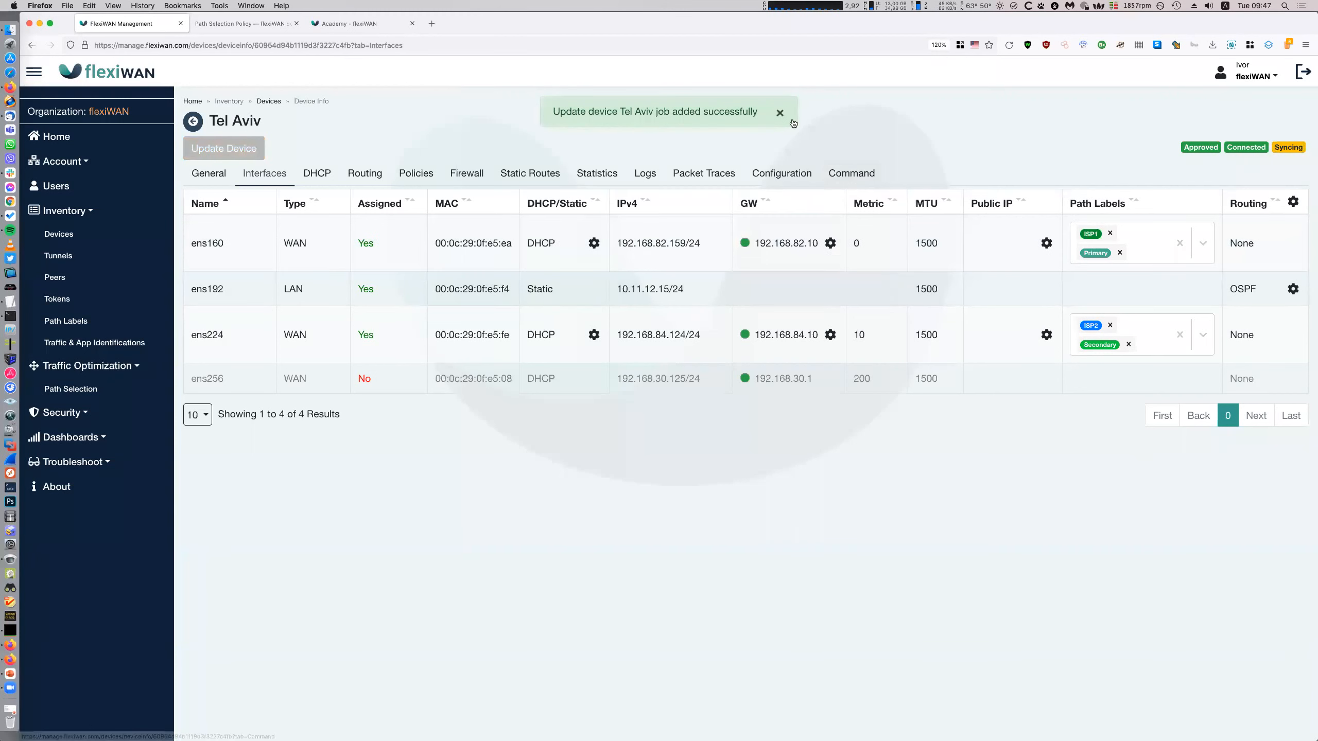
click(780, 113)
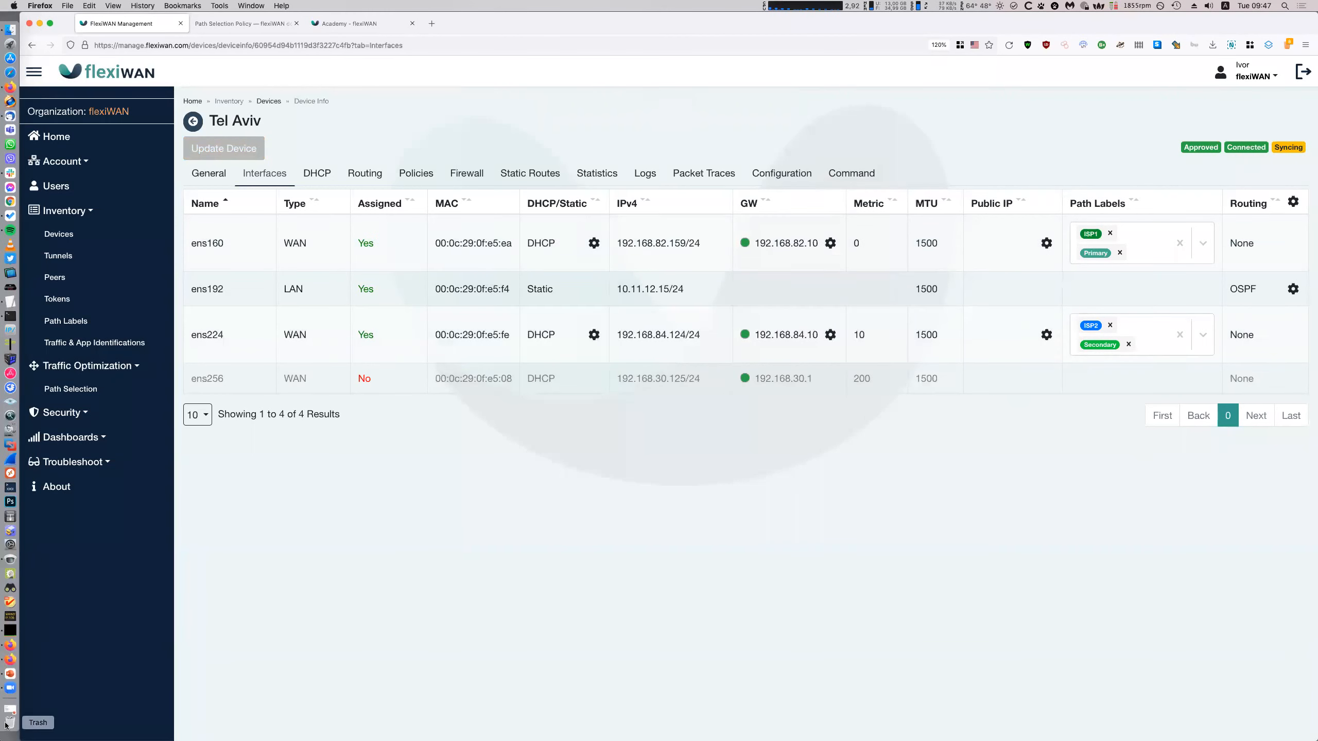
- Check Tel Aviv's sync status in the device list, and reopen its interfaces to review the path labels
click(59, 234)
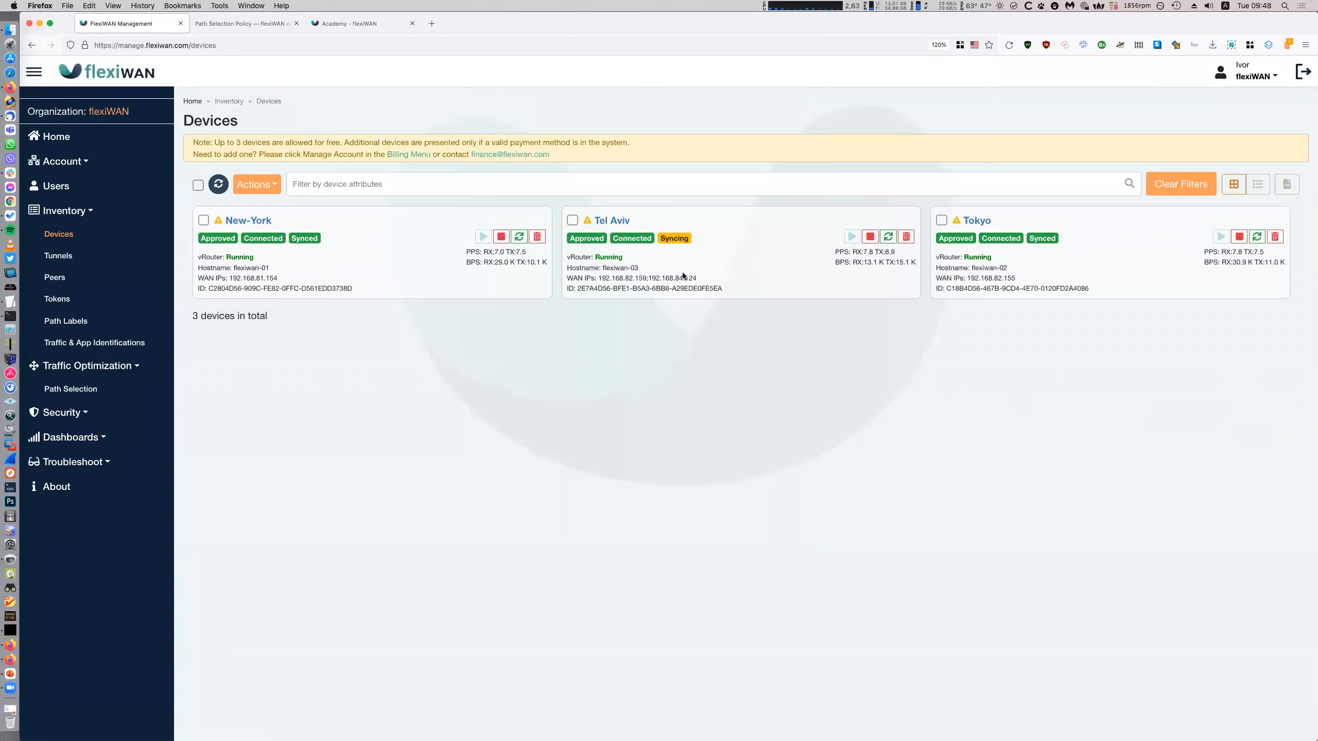
click(613, 220)
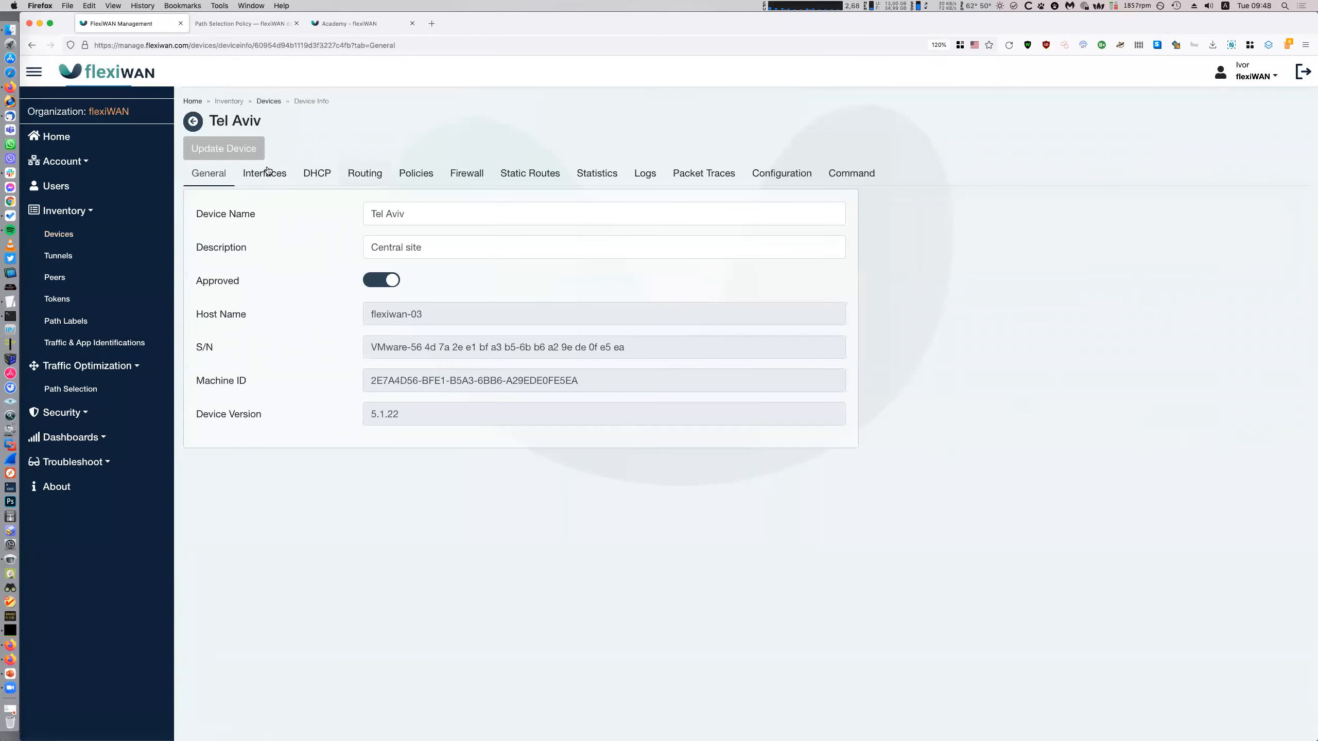
click(264, 174)
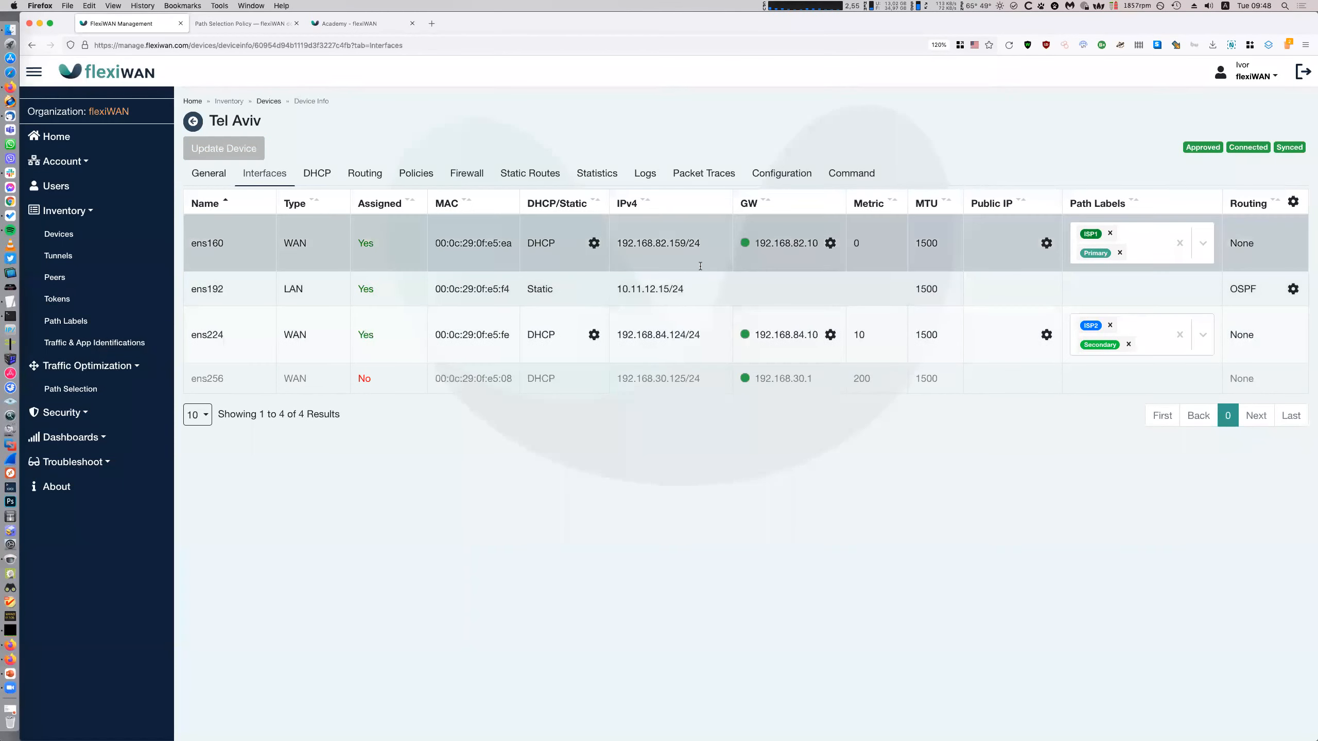
- Try to create full-mesh tunnels between Tel Aviv and New-York using the path labels ISP1 and ISP2
click(193, 122)
click(572, 220)
click(204, 220)
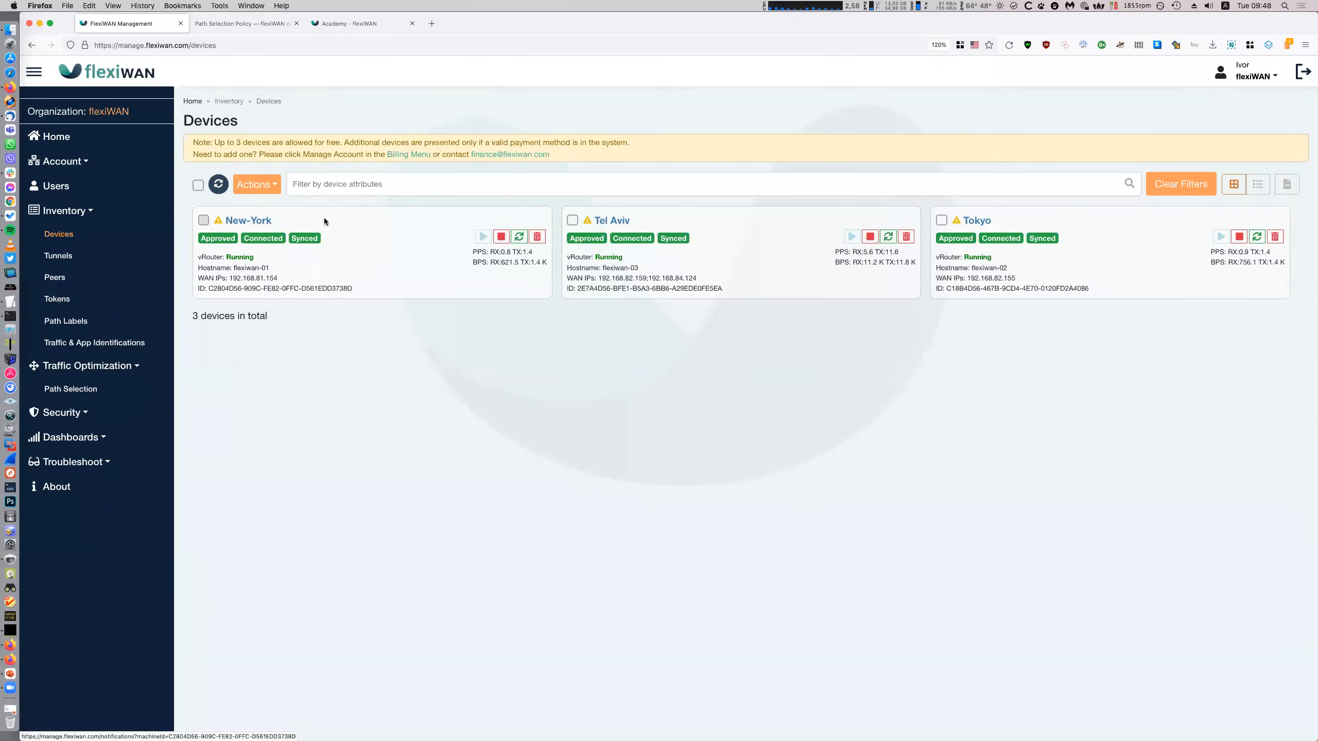
click(248, 187)
click(295, 298)
click(666, 135)
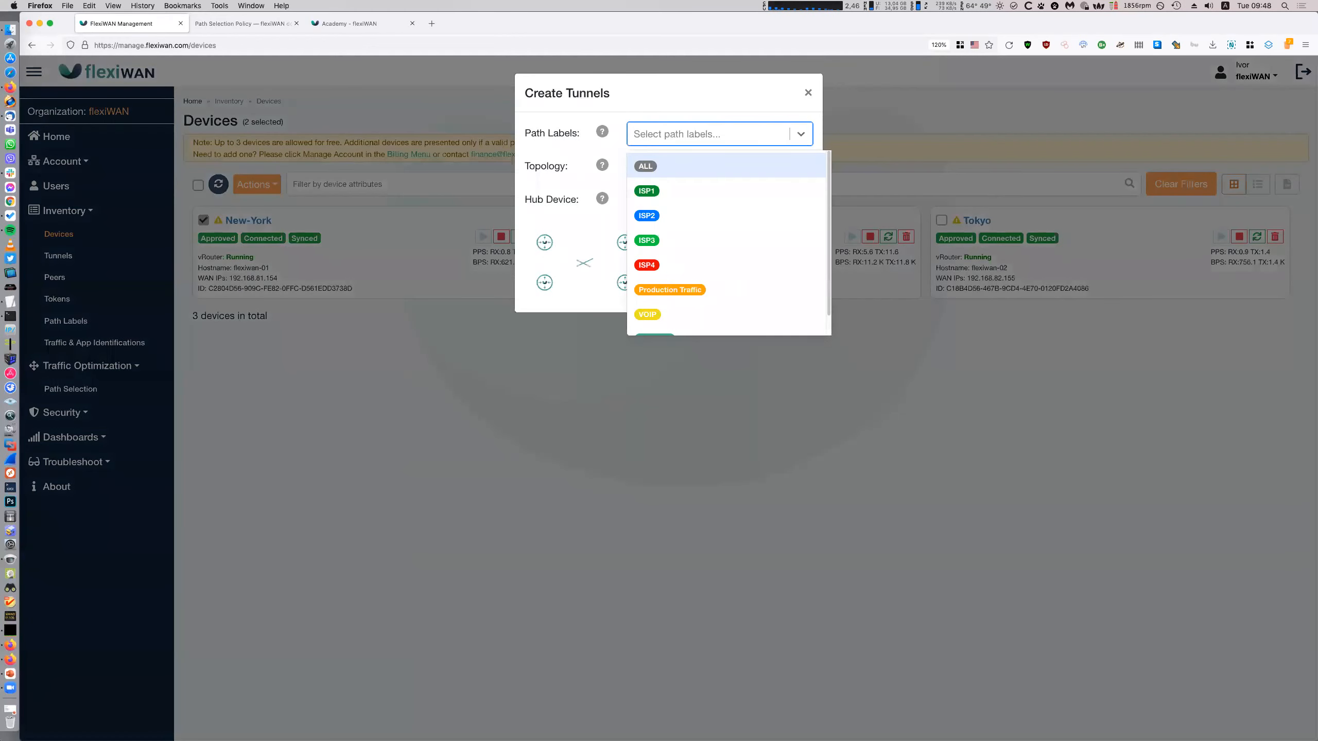
text(isp1)
key(Return)
text(isp2)
key(Return)
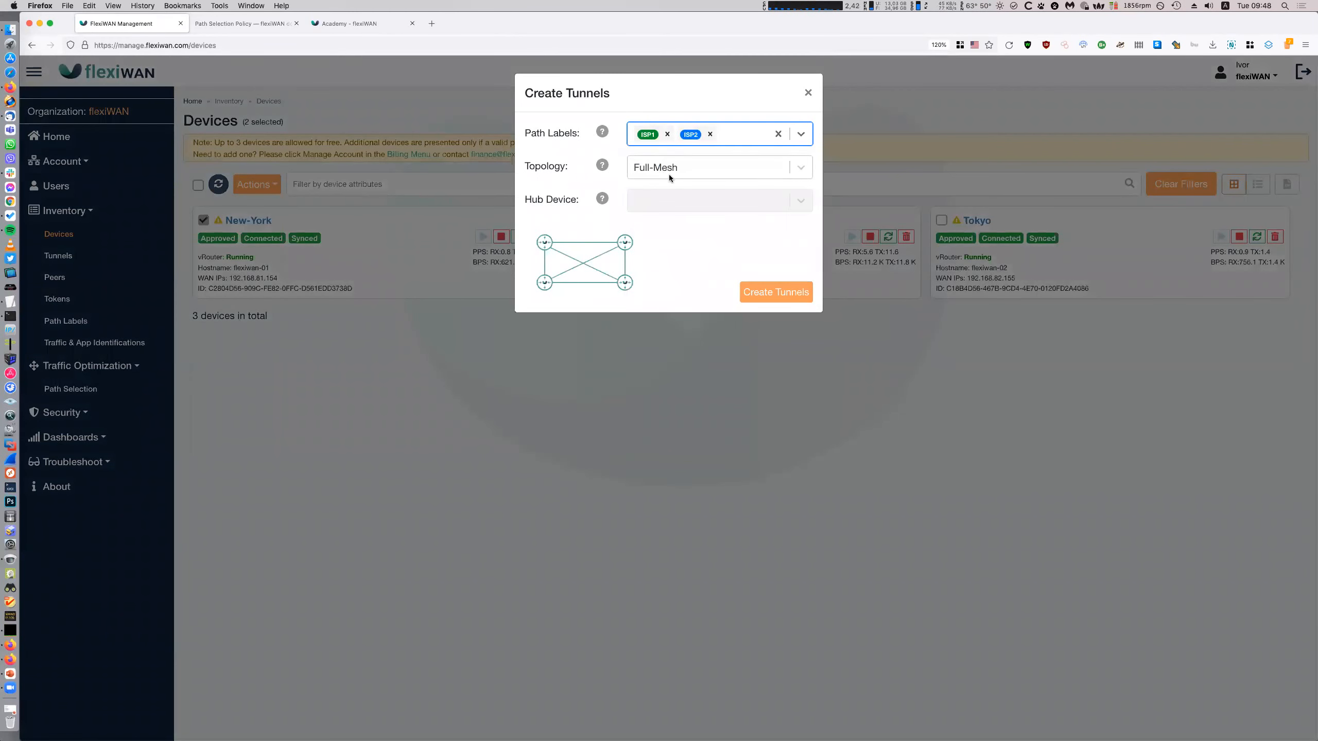
click(776, 292)
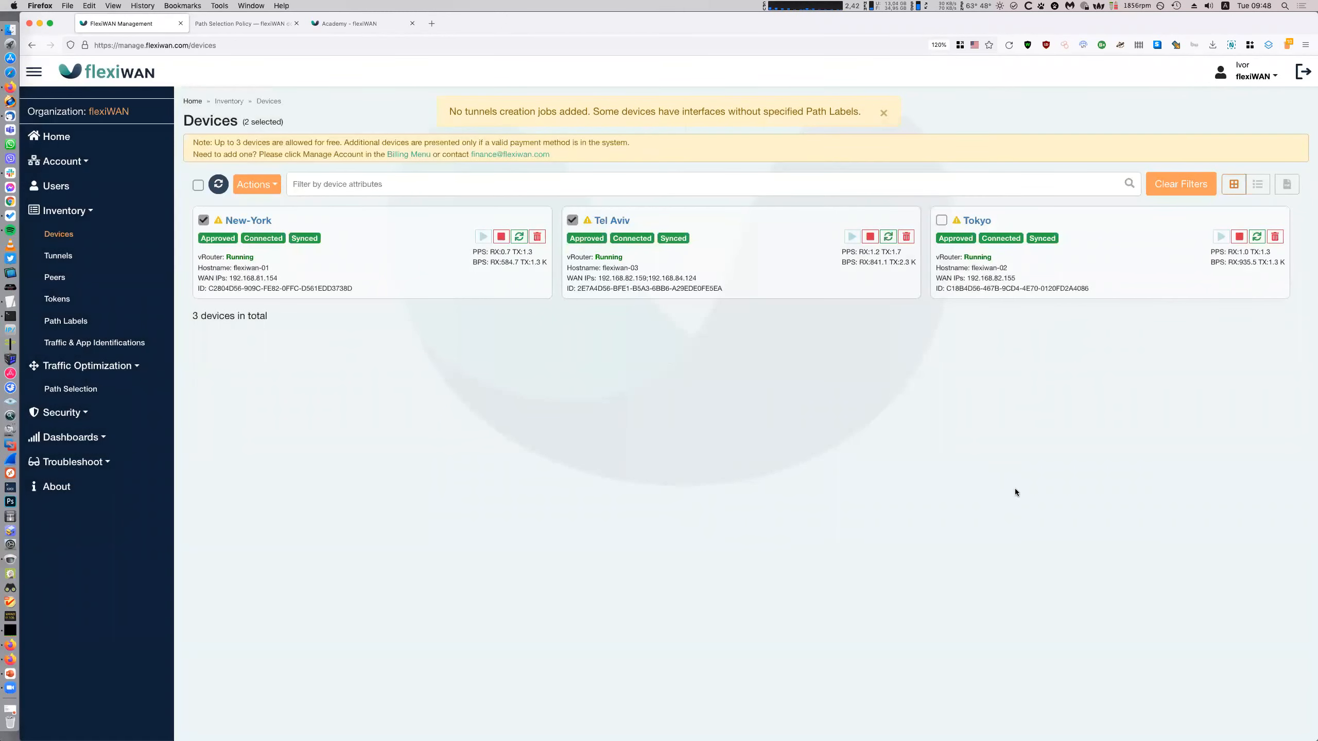
- Assign the path labels ISP1 and ISP2 to the ens160 WAN interface of the New-York device
click(266, 221)
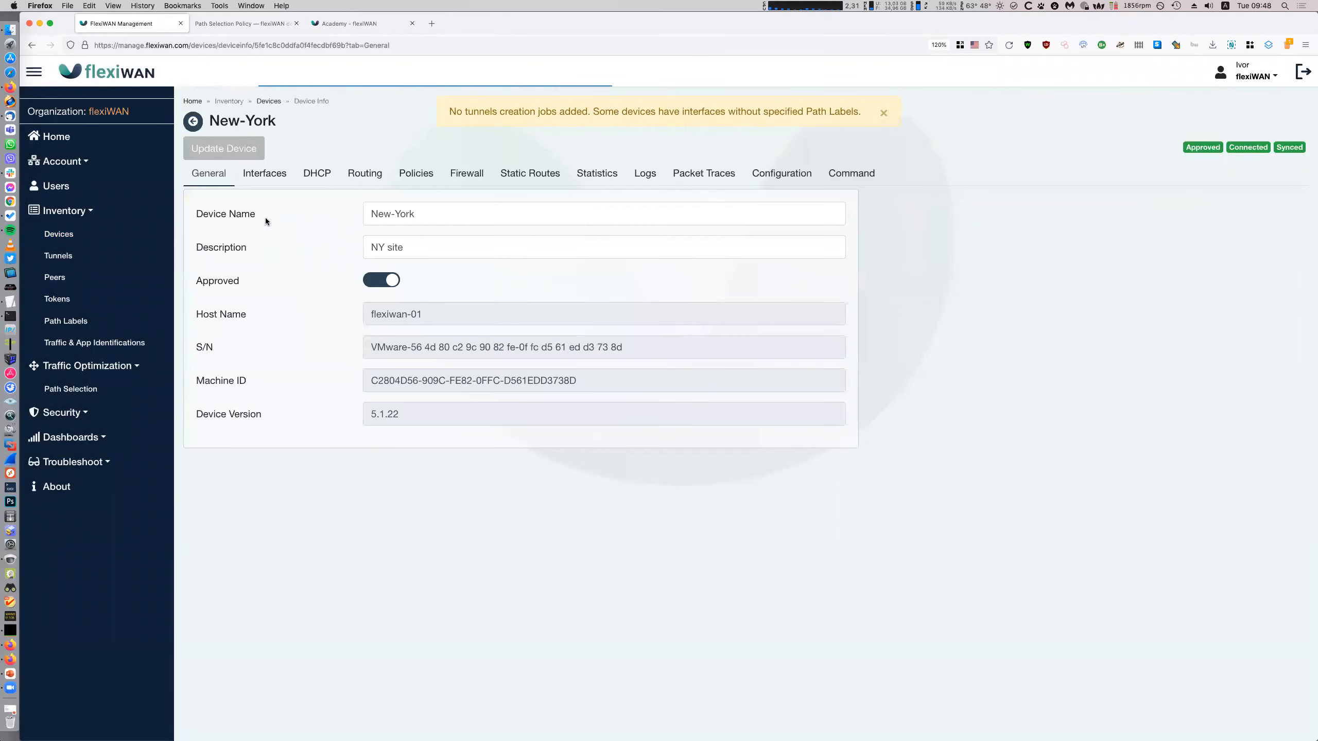
click(265, 176)
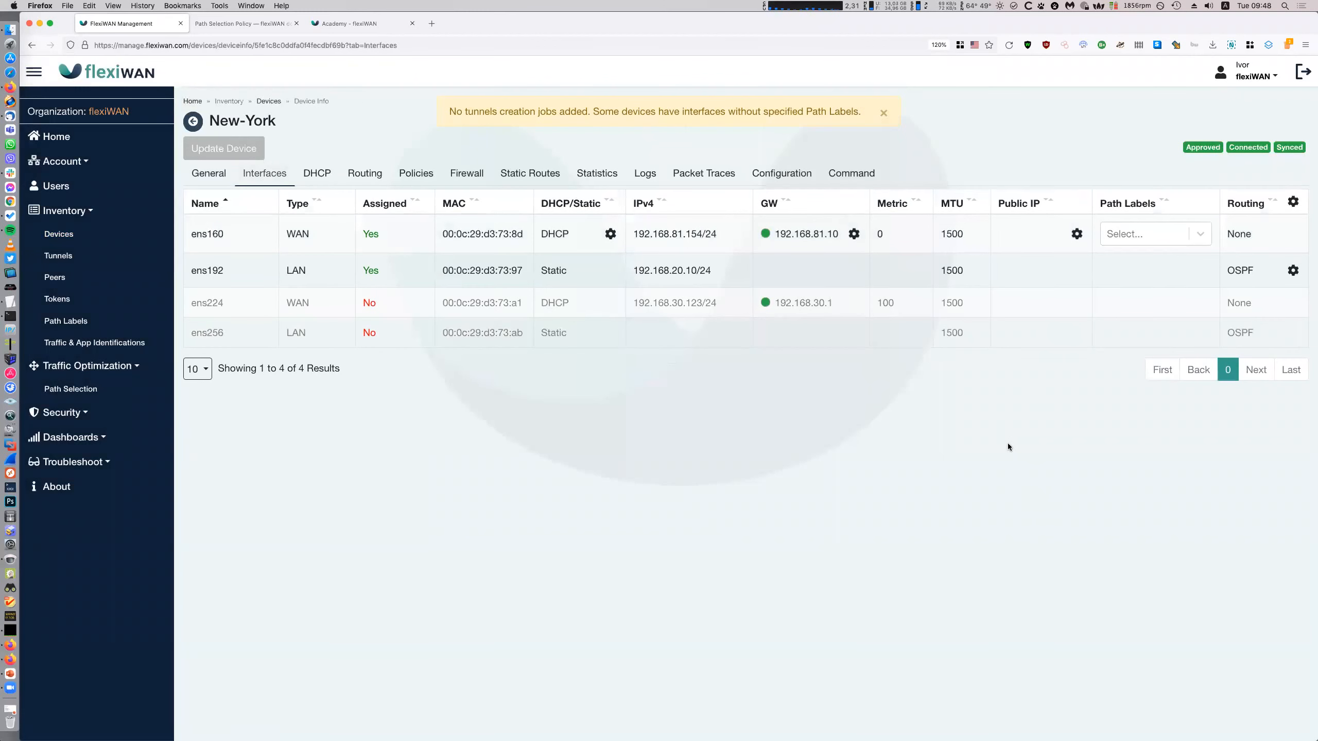
click(883, 113)
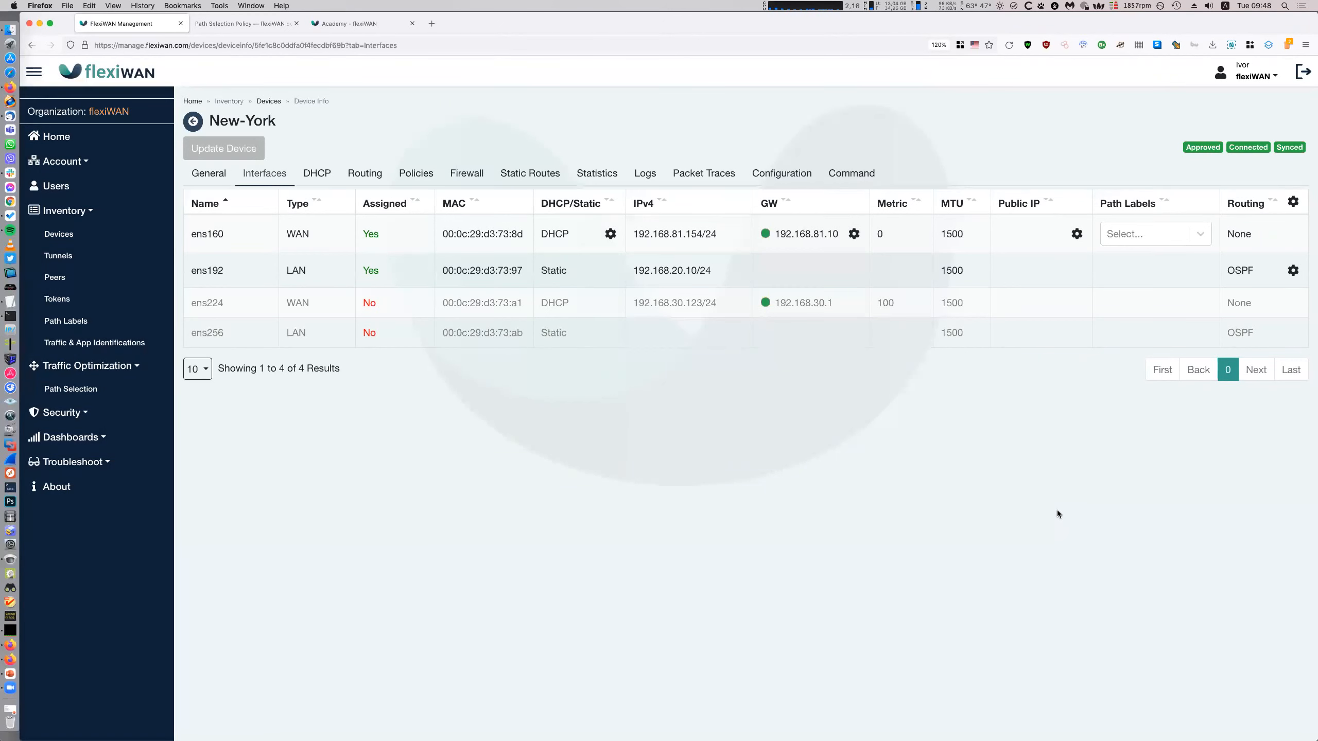
click(1136, 236)
text(i)
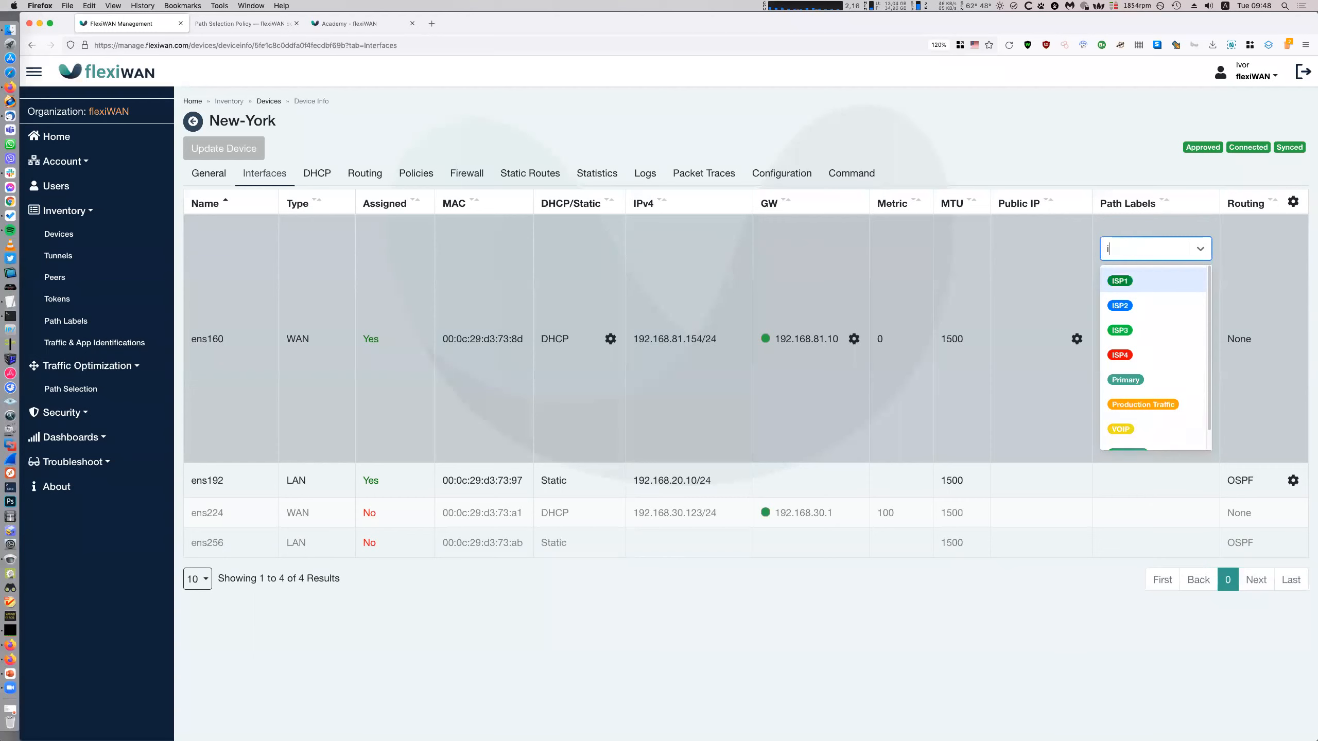
text(sp1)
key(Return)
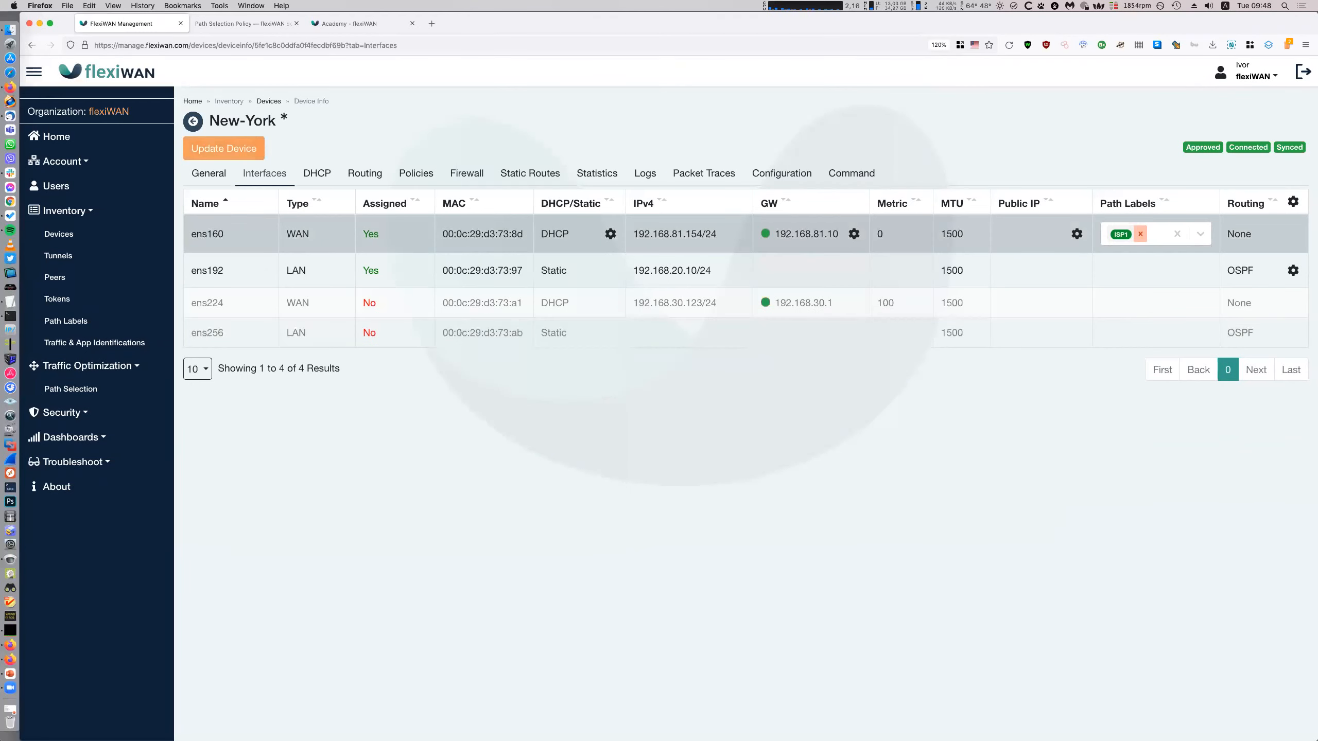
click(1151, 239)
text(isp2)
key(Return)
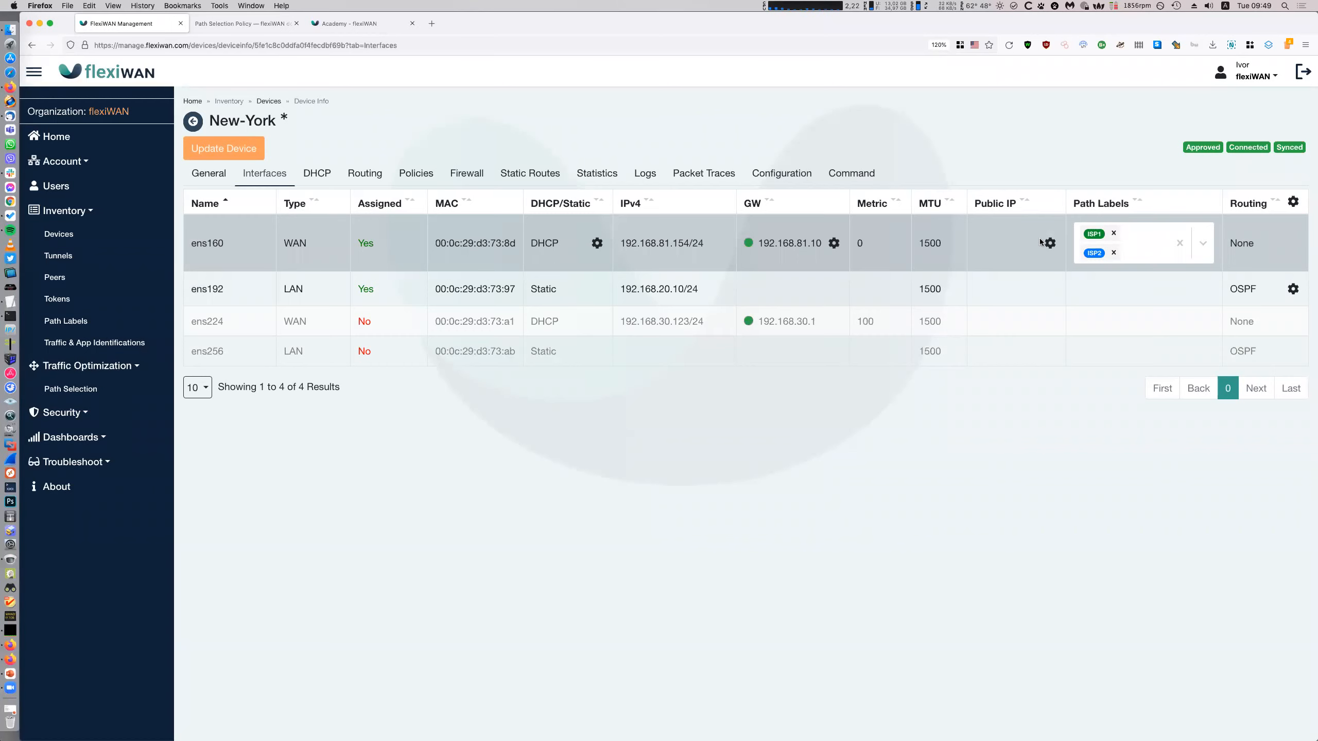
- Add the Primary path label to New-York's ens160 interface, and update the device
click(1134, 247)
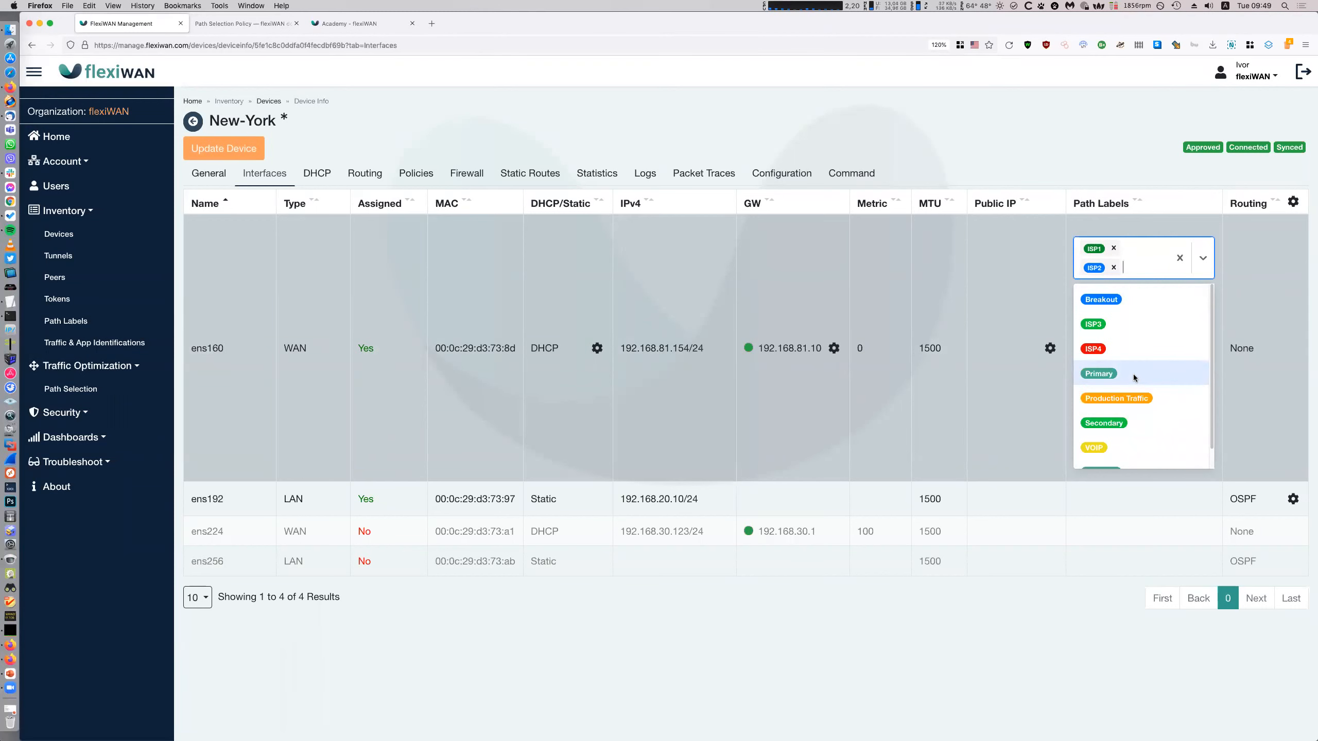
click(1133, 374)
click(223, 148)
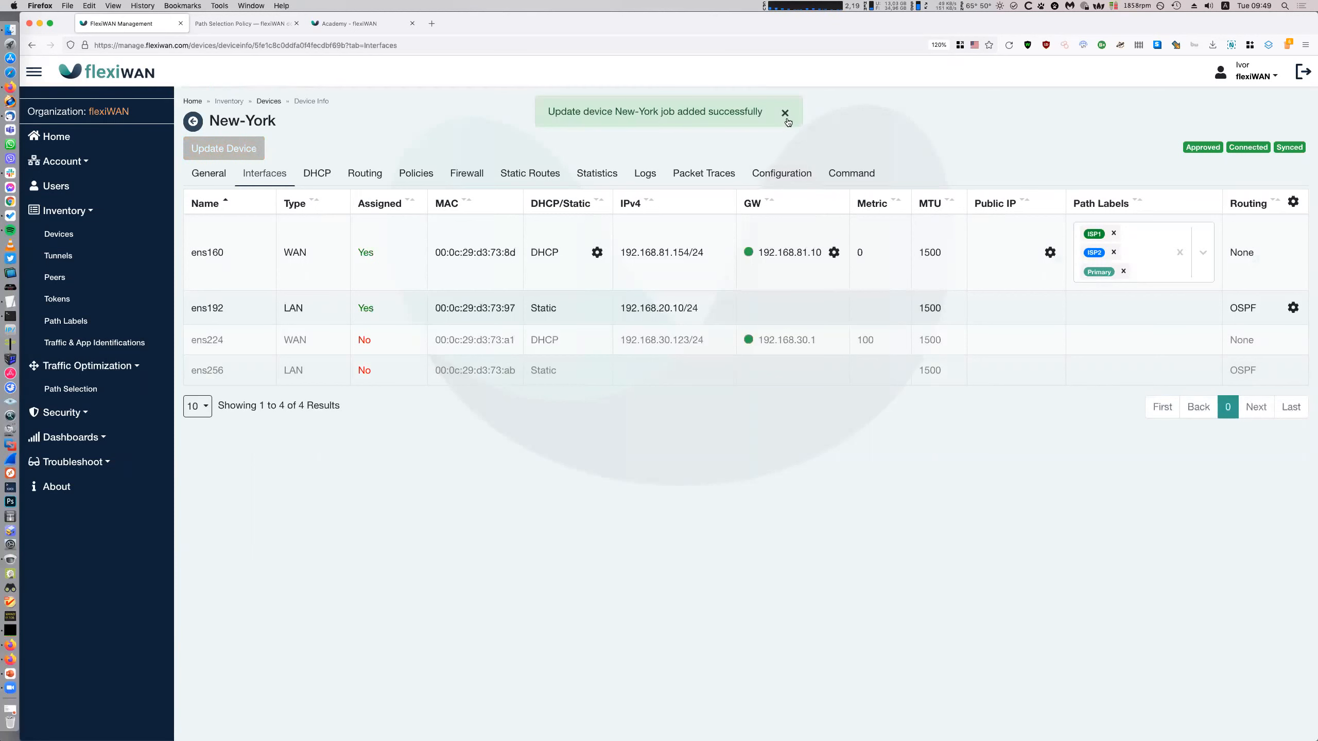
- Review the device list and Tel Aviv's interfaces, and view the path selection policies
click(133, 237)
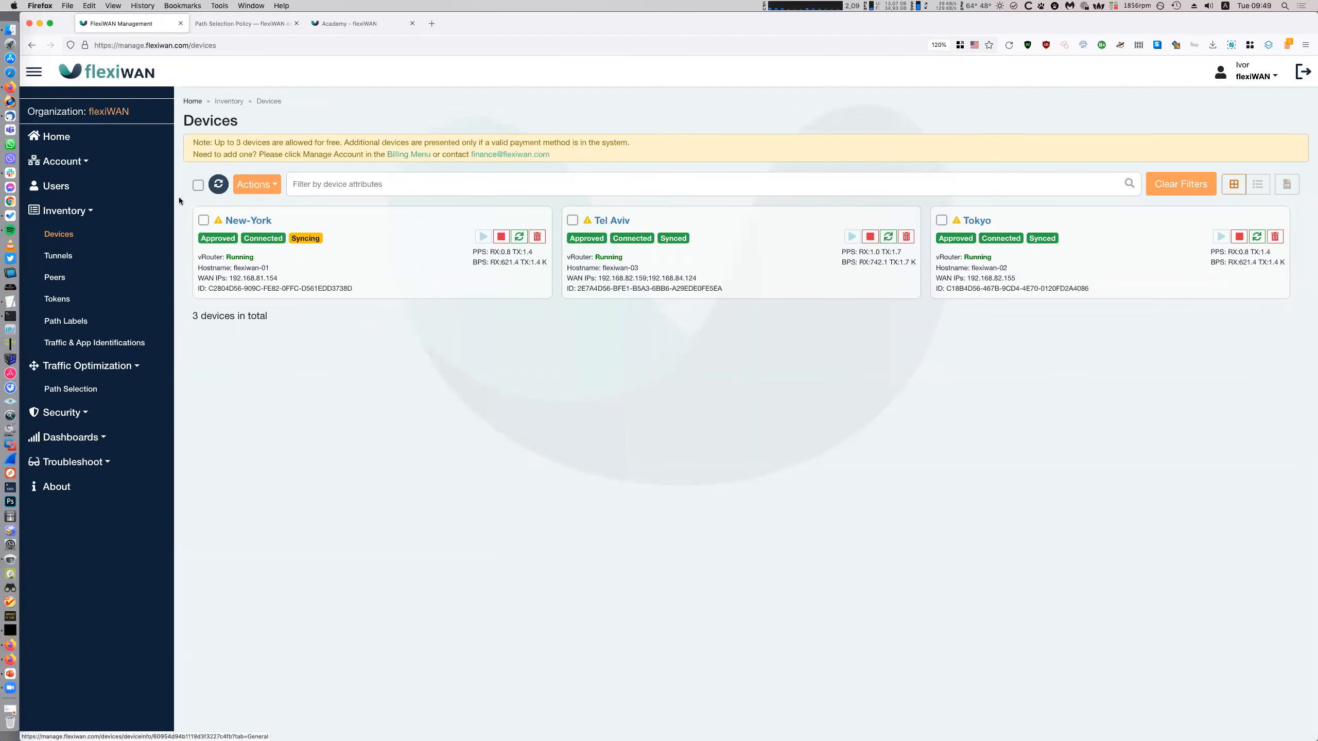
click(613, 221)
click(264, 173)
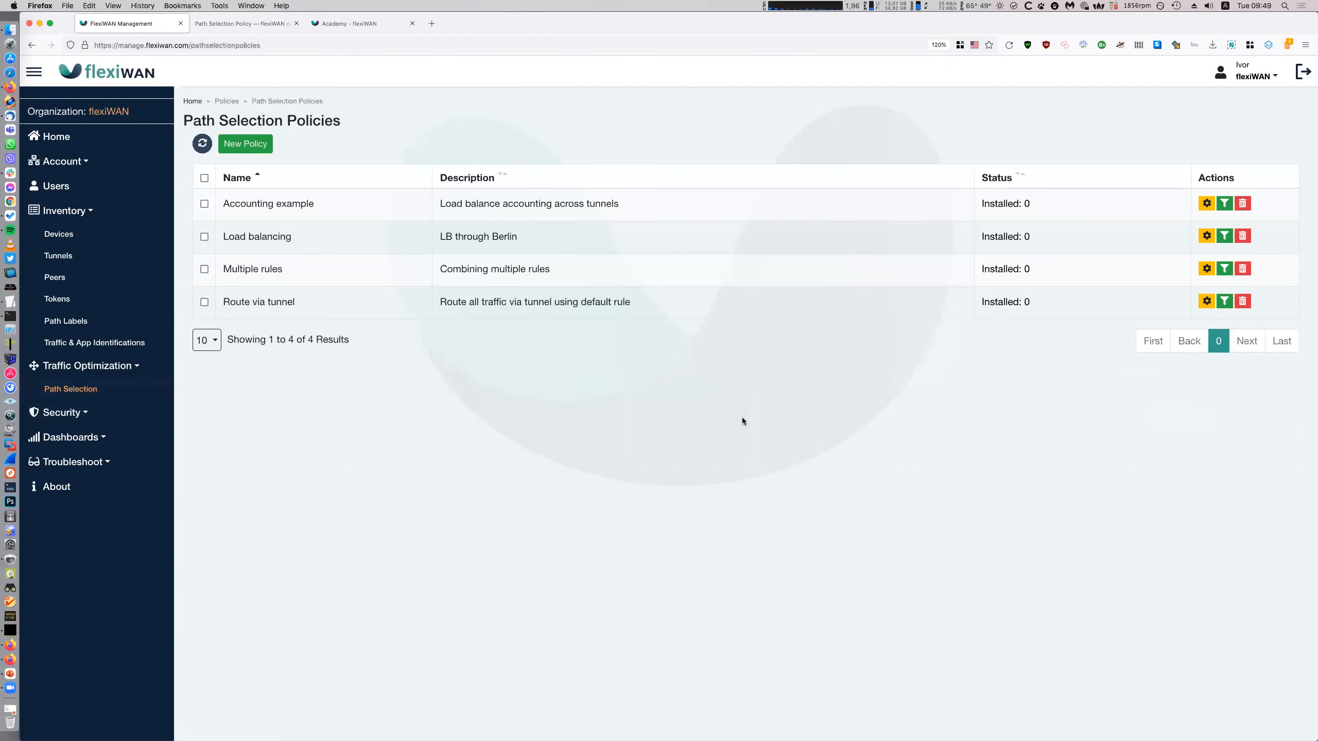
- Select all three devices, view the Path Selection policies offered for installation on them, and clear the selection without installing
click(63, 234)
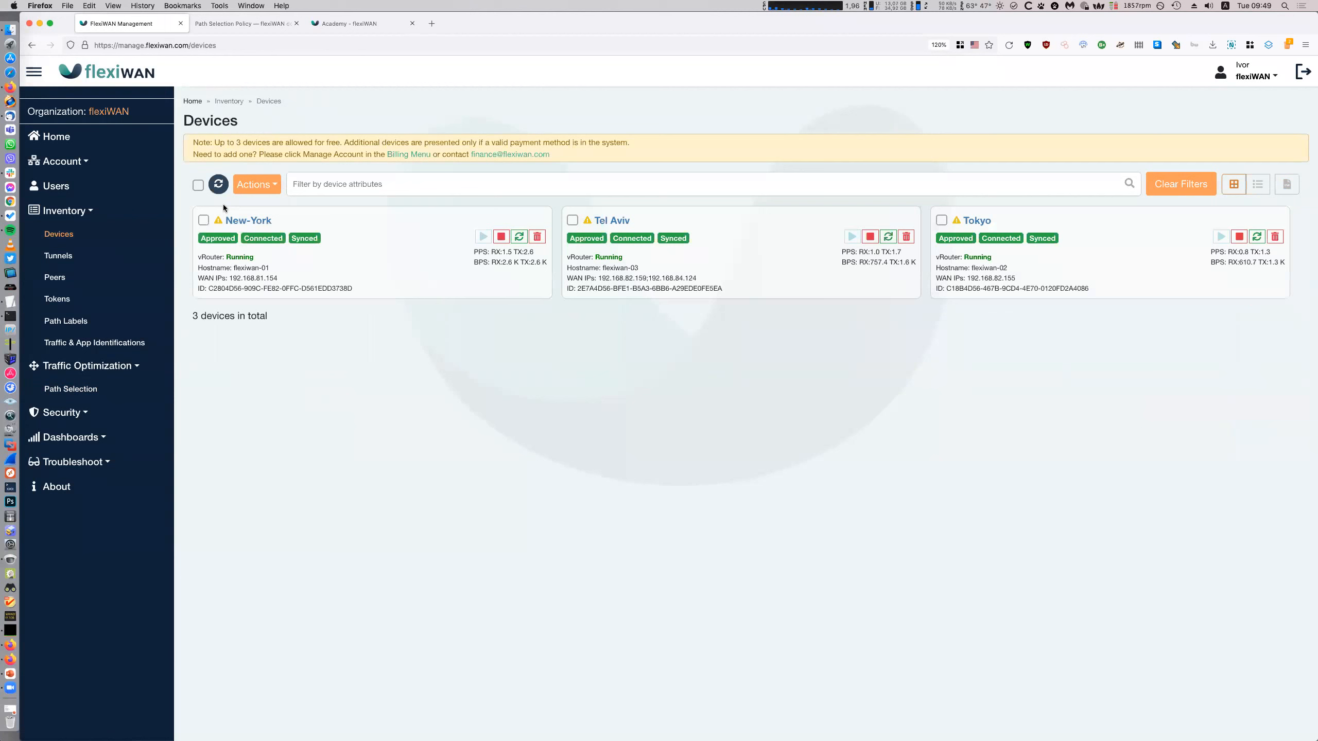
click(198, 185)
click(256, 186)
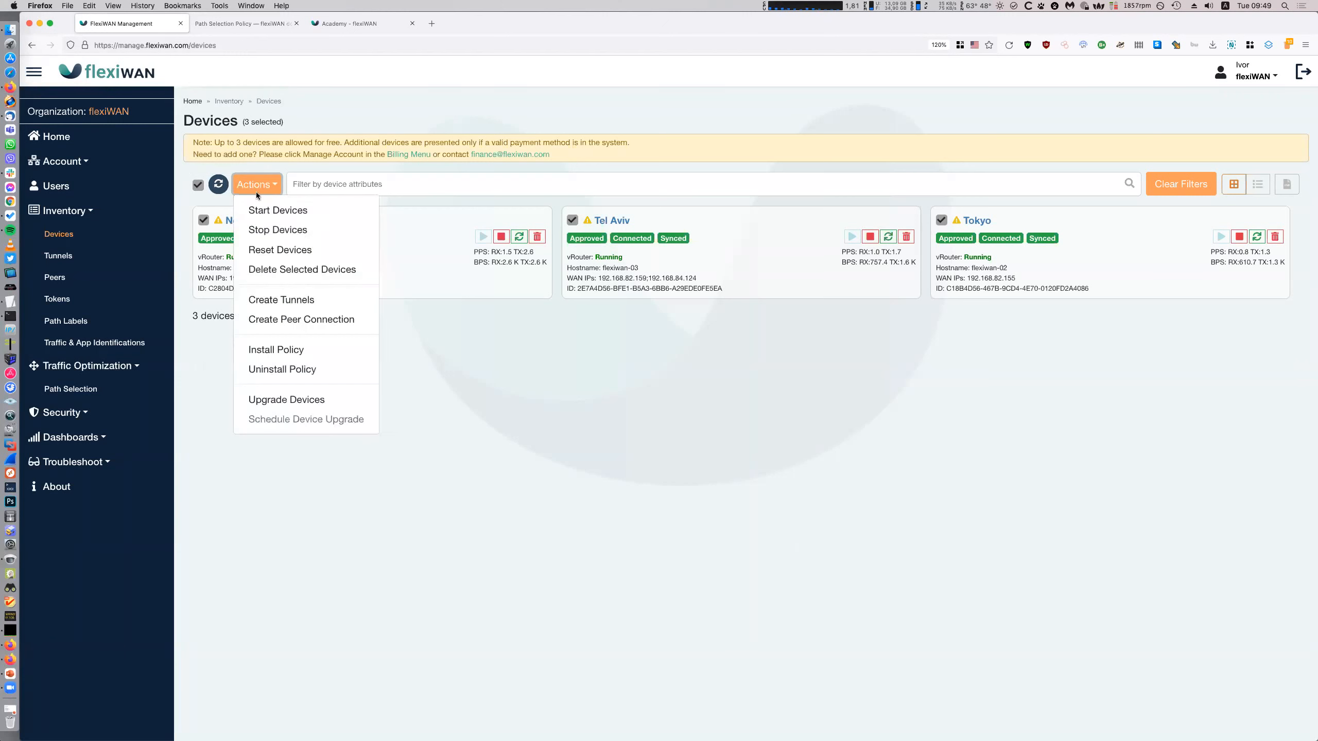
click(319, 349)
click(356, 218)
click(377, 223)
click(509, 217)
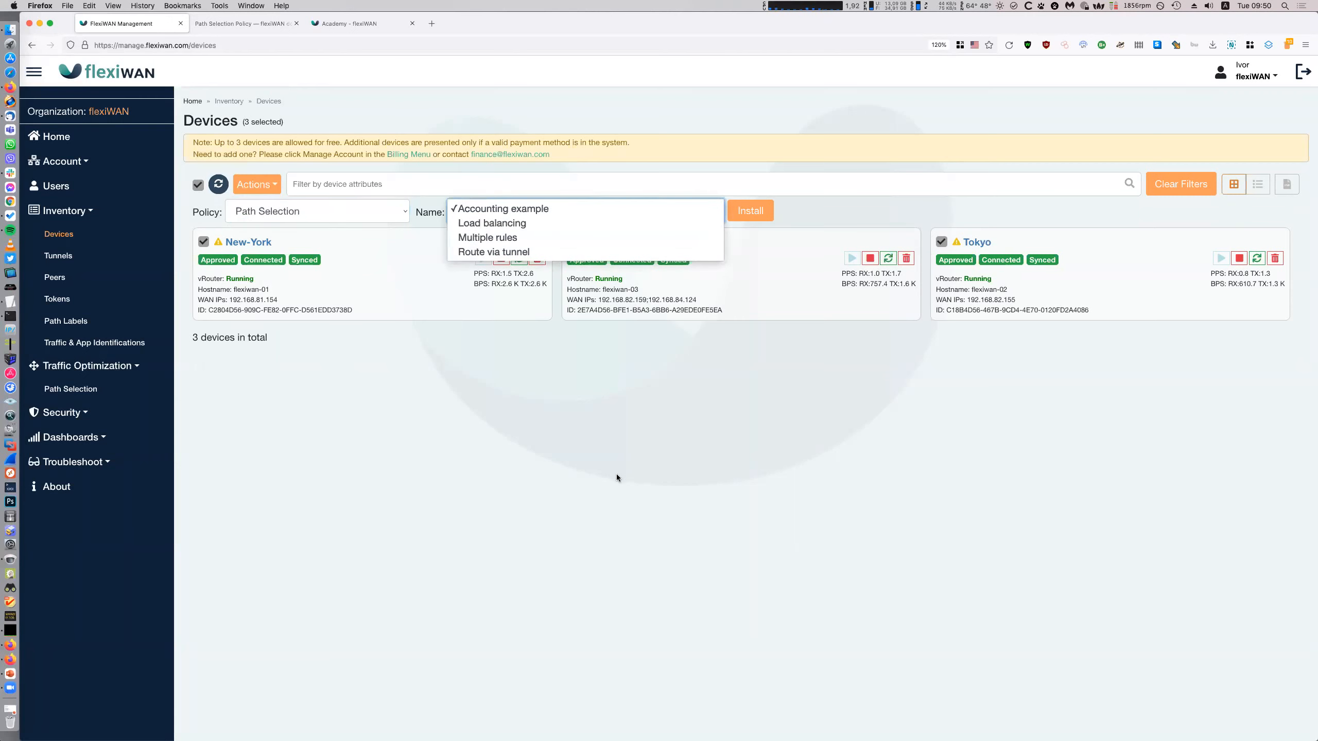
click(646, 464)
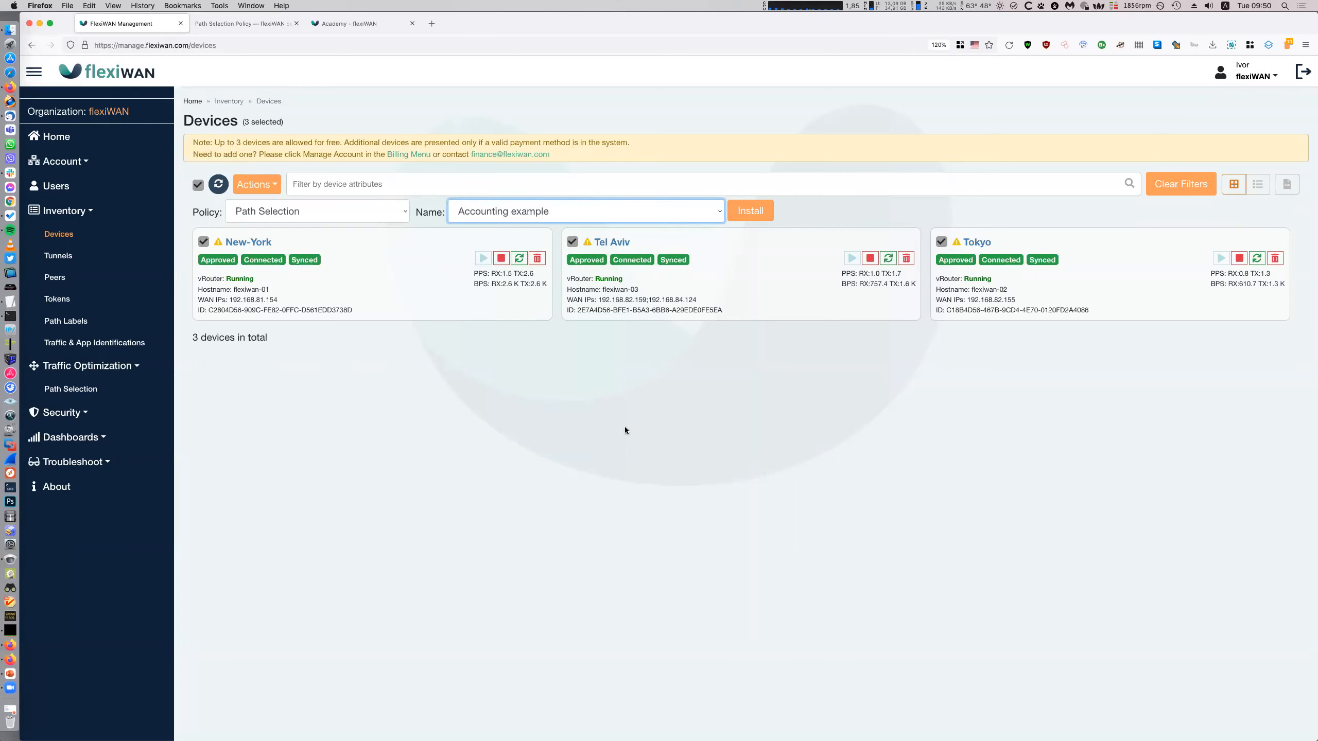
click(198, 185)
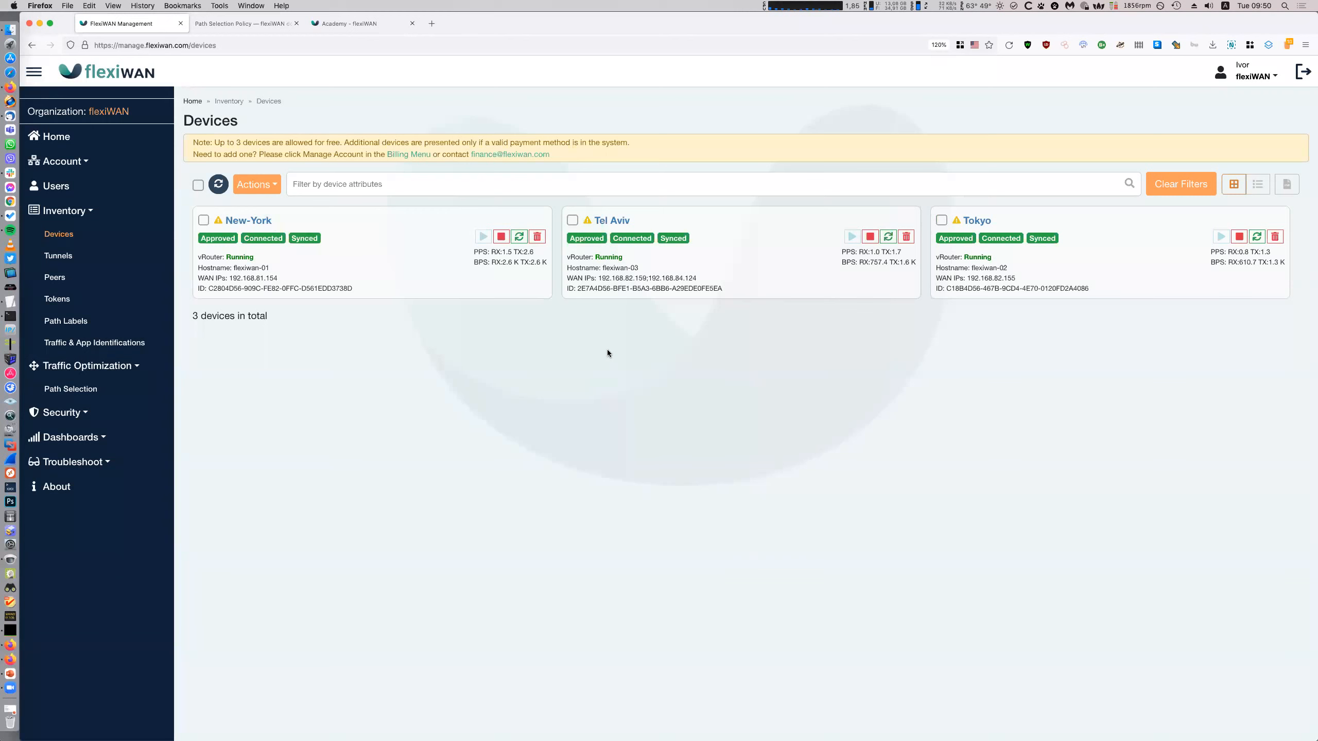
- Start a new path selection policy and expand the details of its Default rule
click(143, 398)
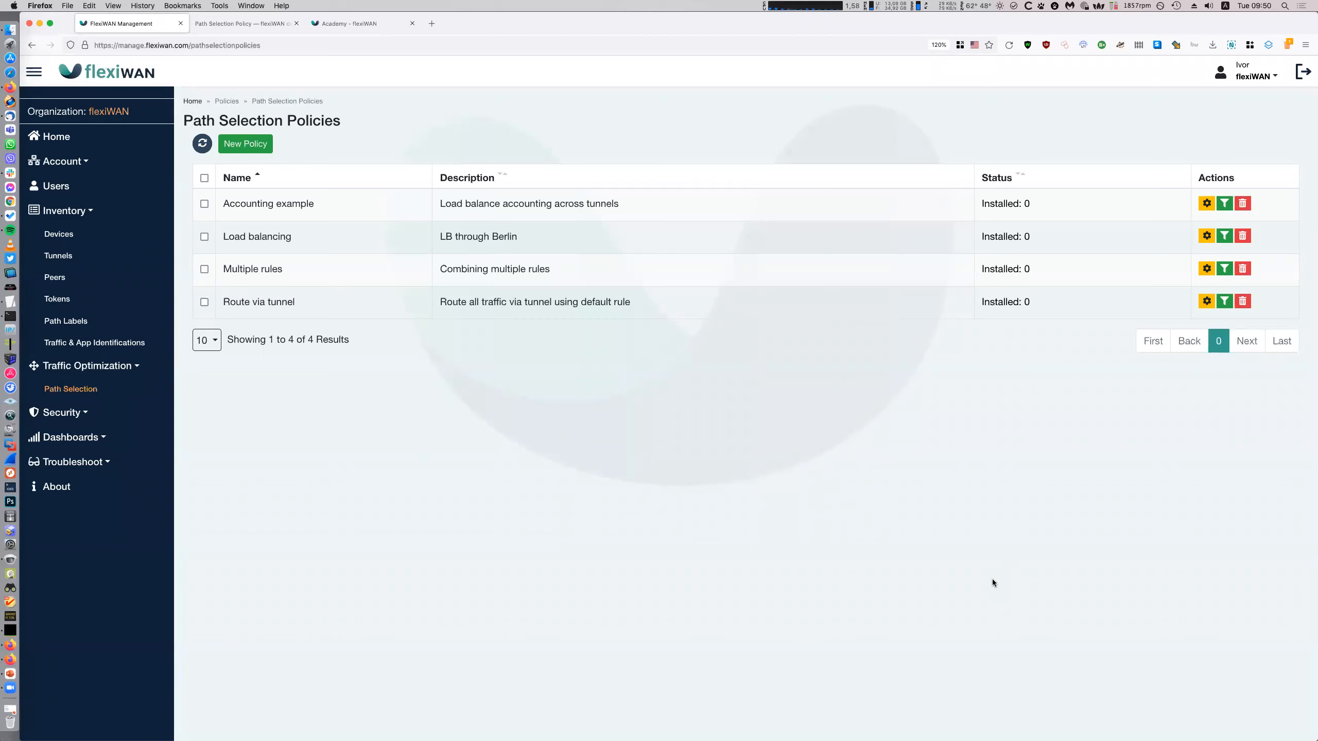
click(251, 151)
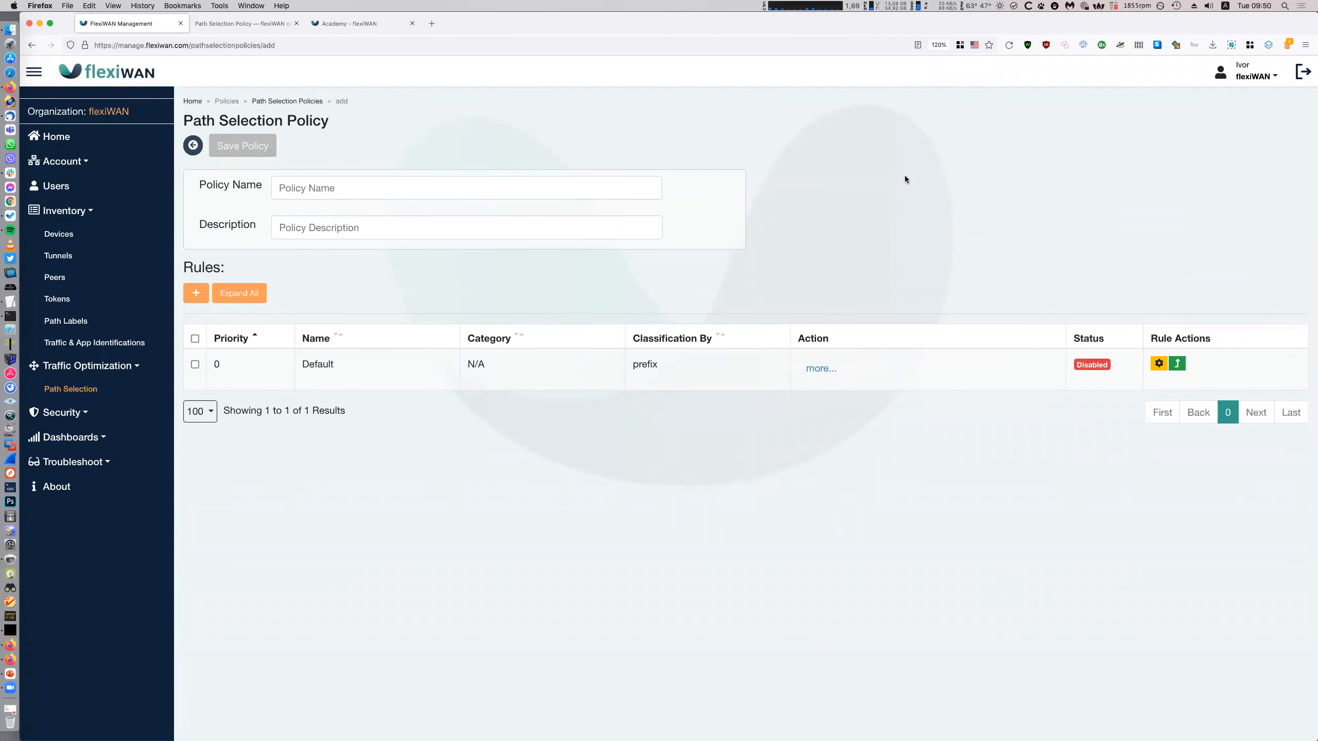
click(825, 371)
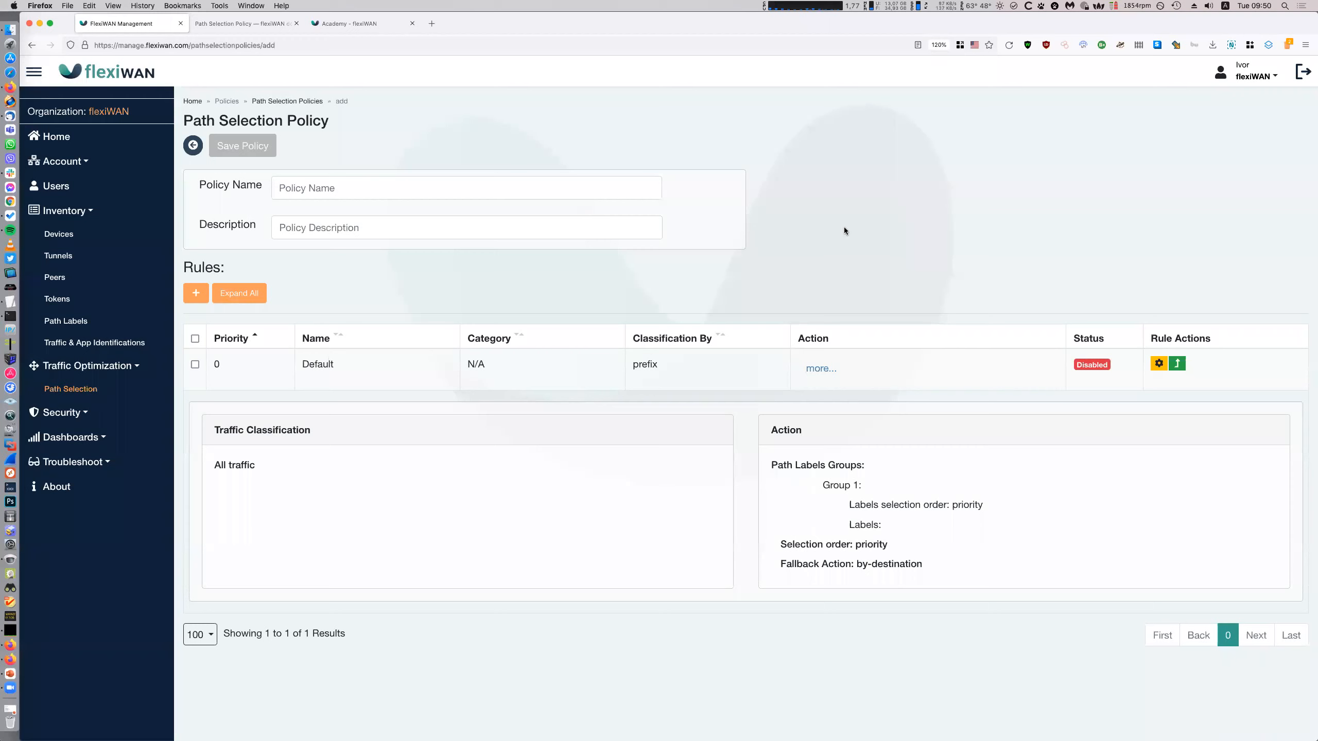
- Name the new policy Academy and enter the description "Example policy"
click(393, 235)
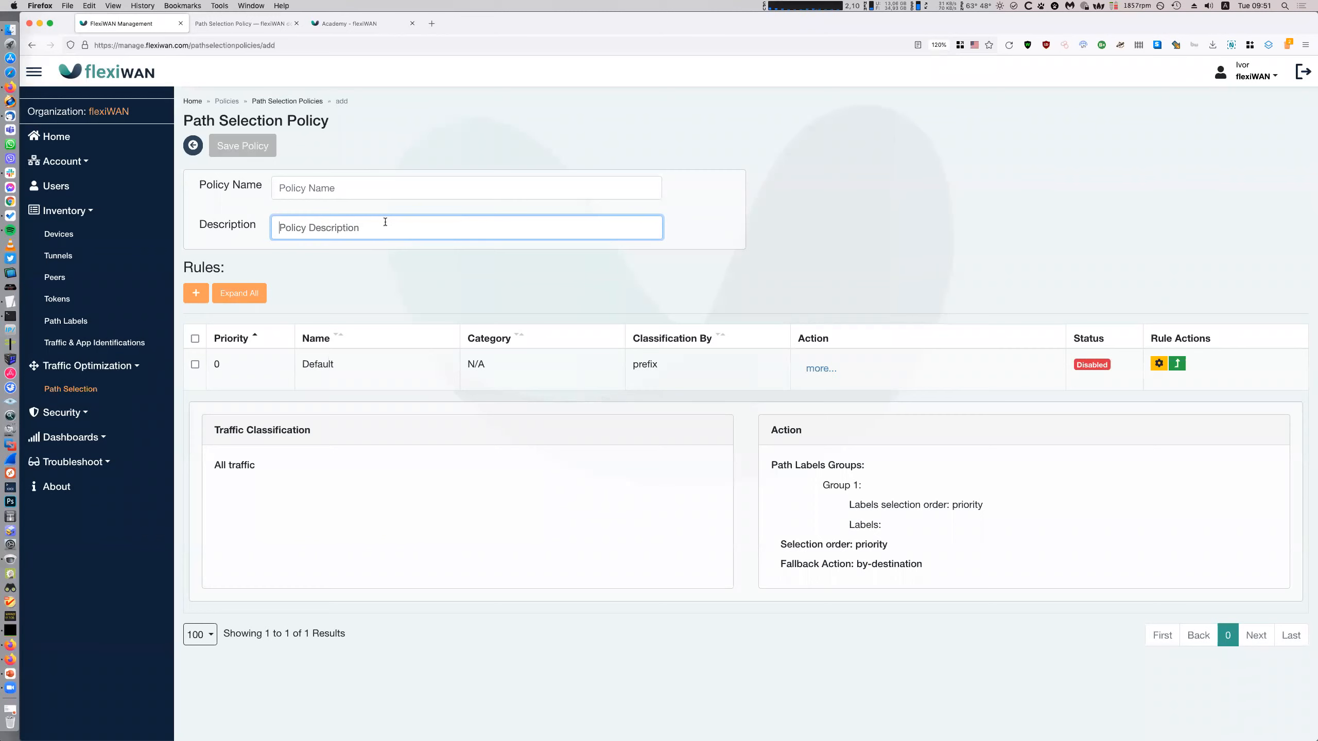
click(409, 281)
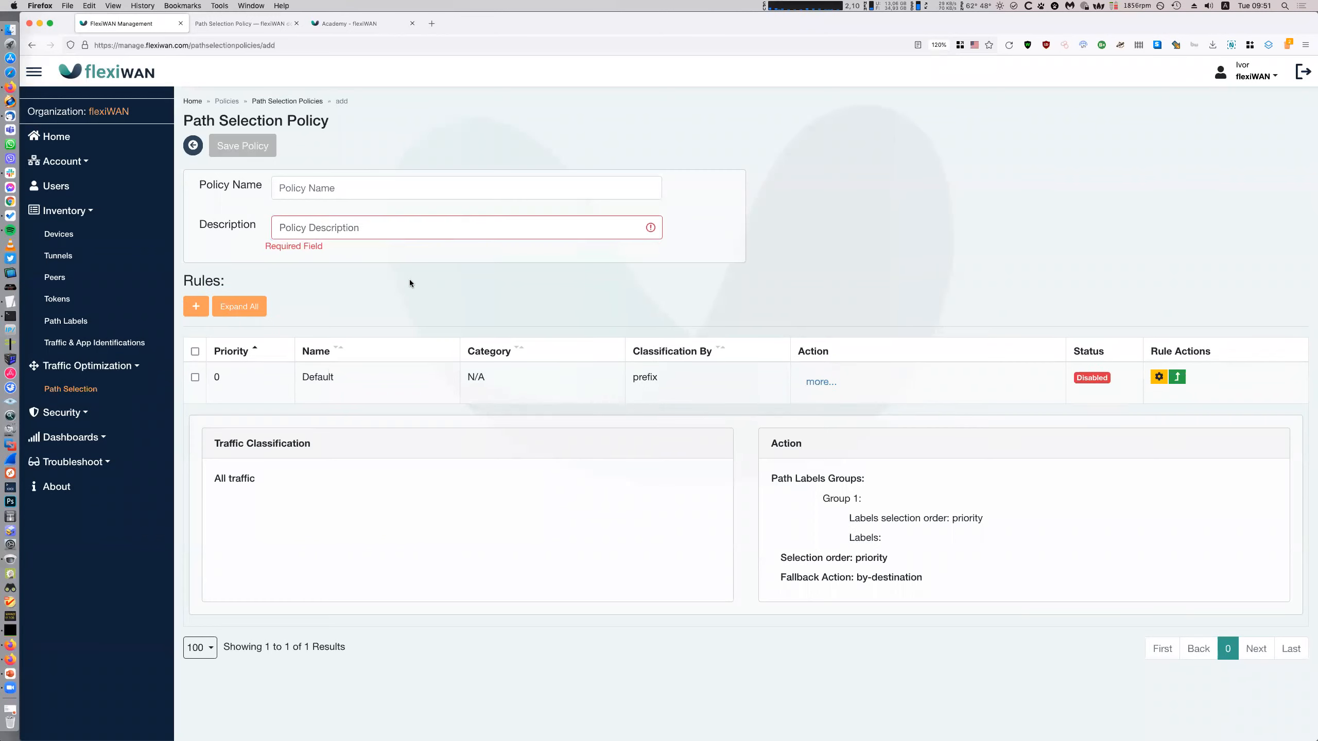
click(398, 189)
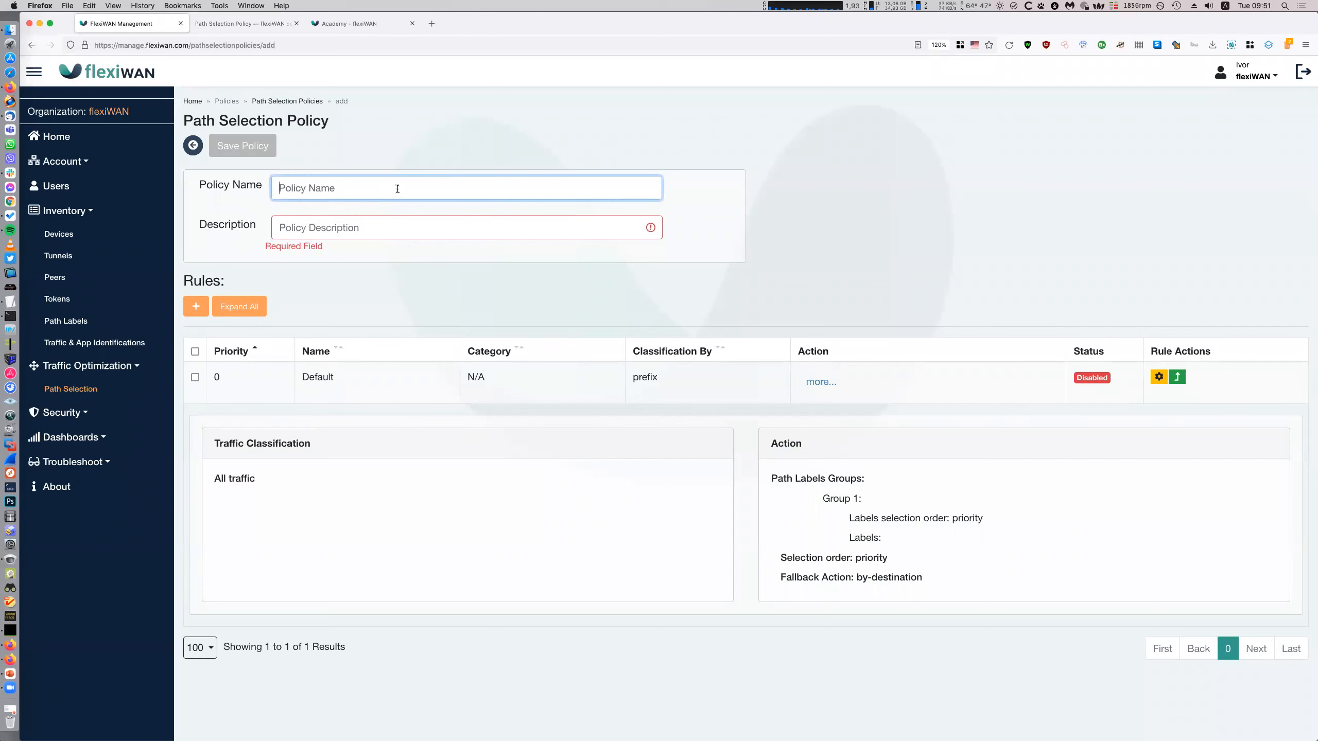
text(Academy)
key(Tab)
text(Example policy)
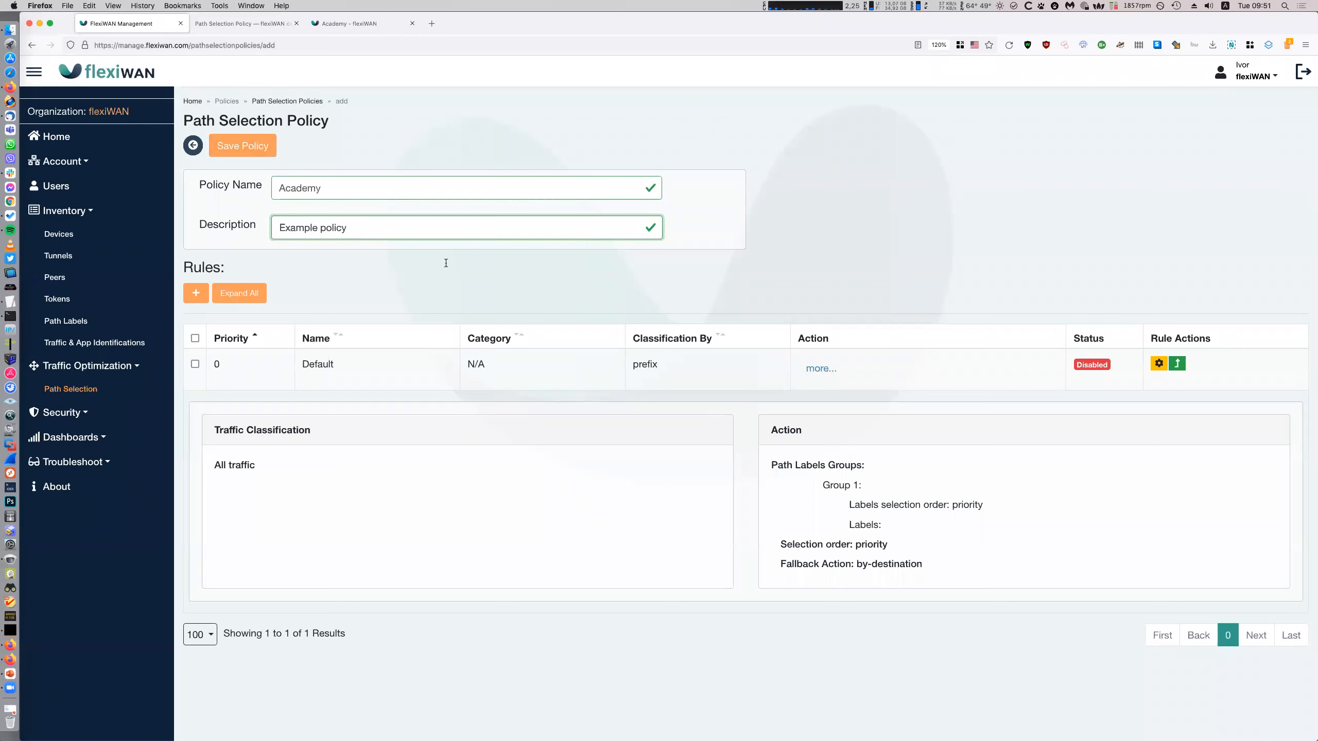
click(975, 733)
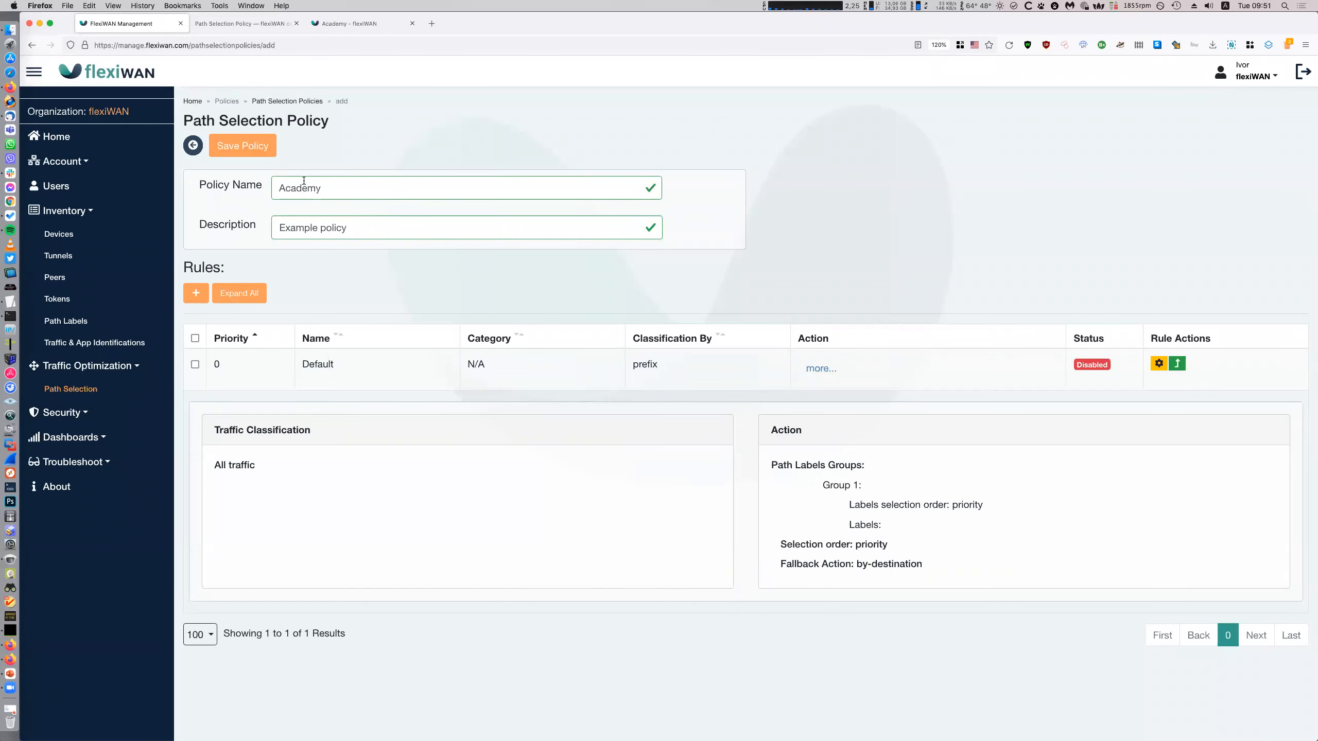
- Try to save the Academy policy with only the disabled Default rule, and recheck that rule's details
click(246, 149)
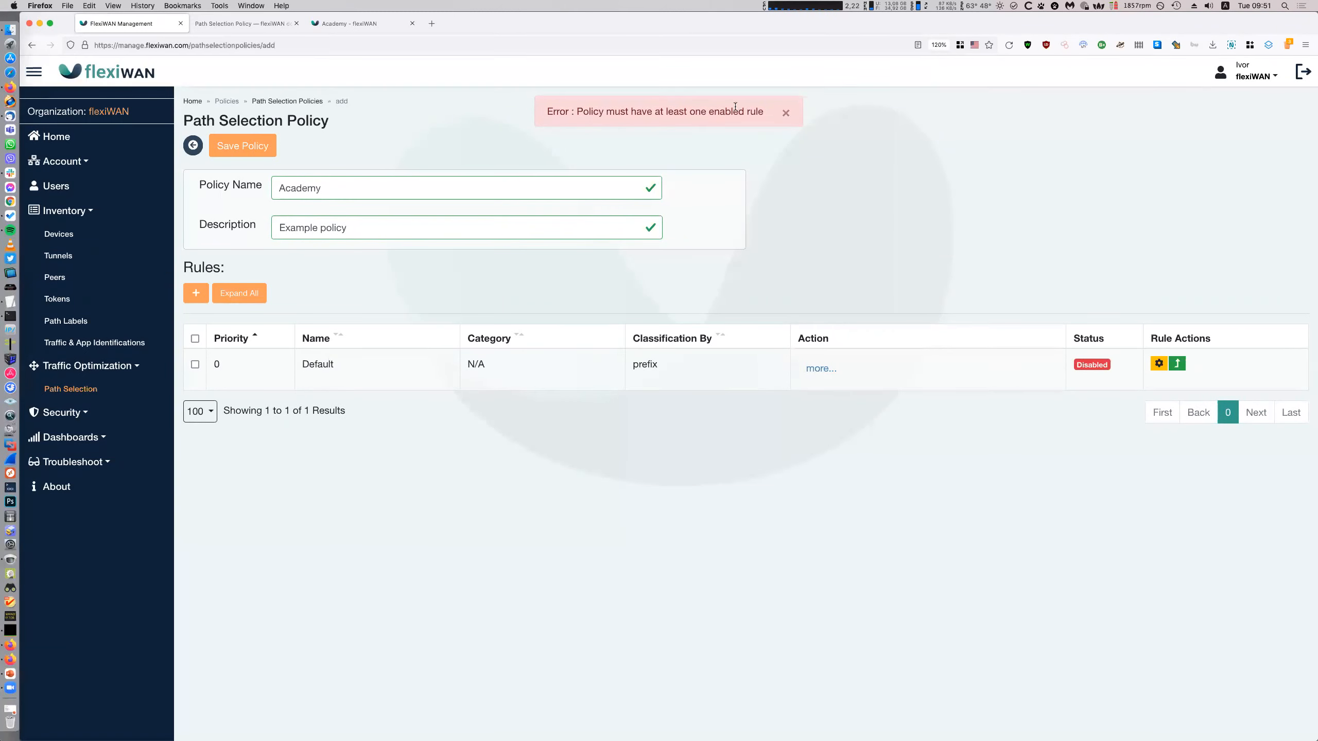
click(784, 116)
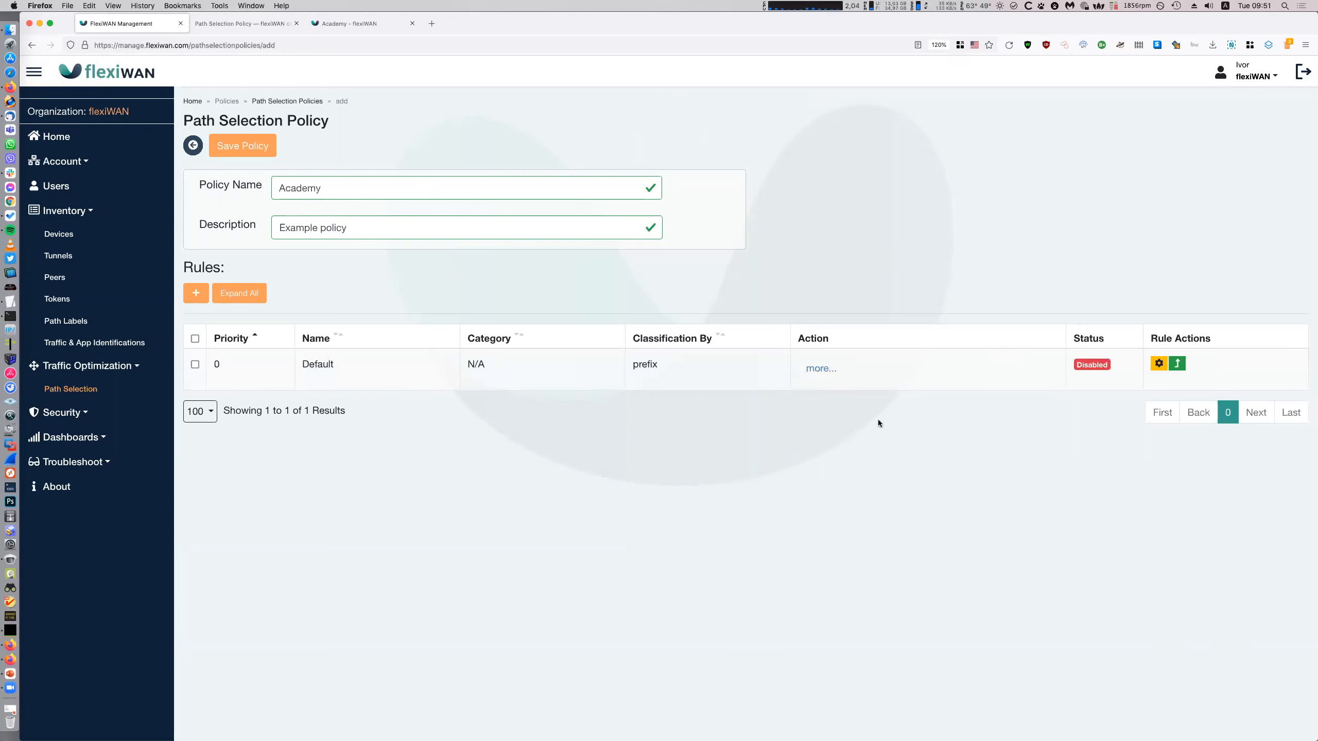
click(817, 369)
click(817, 370)
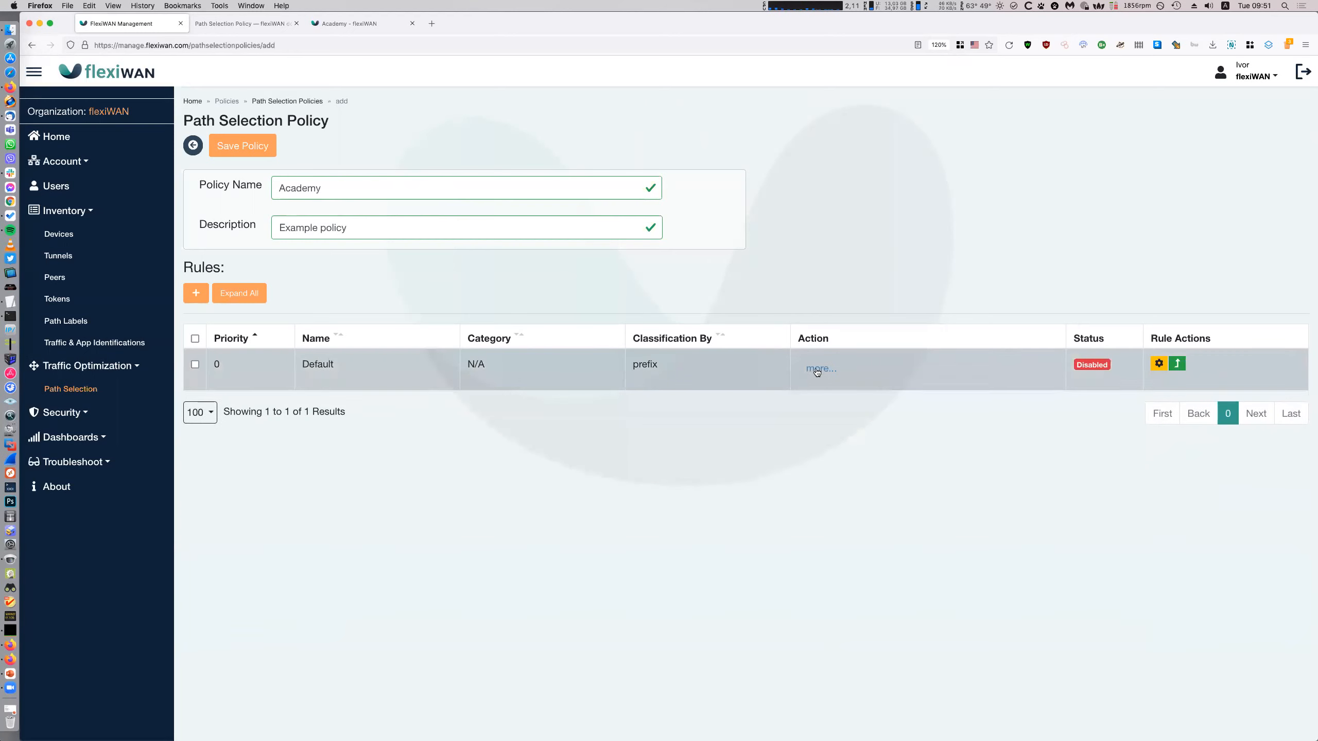
- Start a new path selection rule named "First rule" and keep its status enabled
click(195, 294)
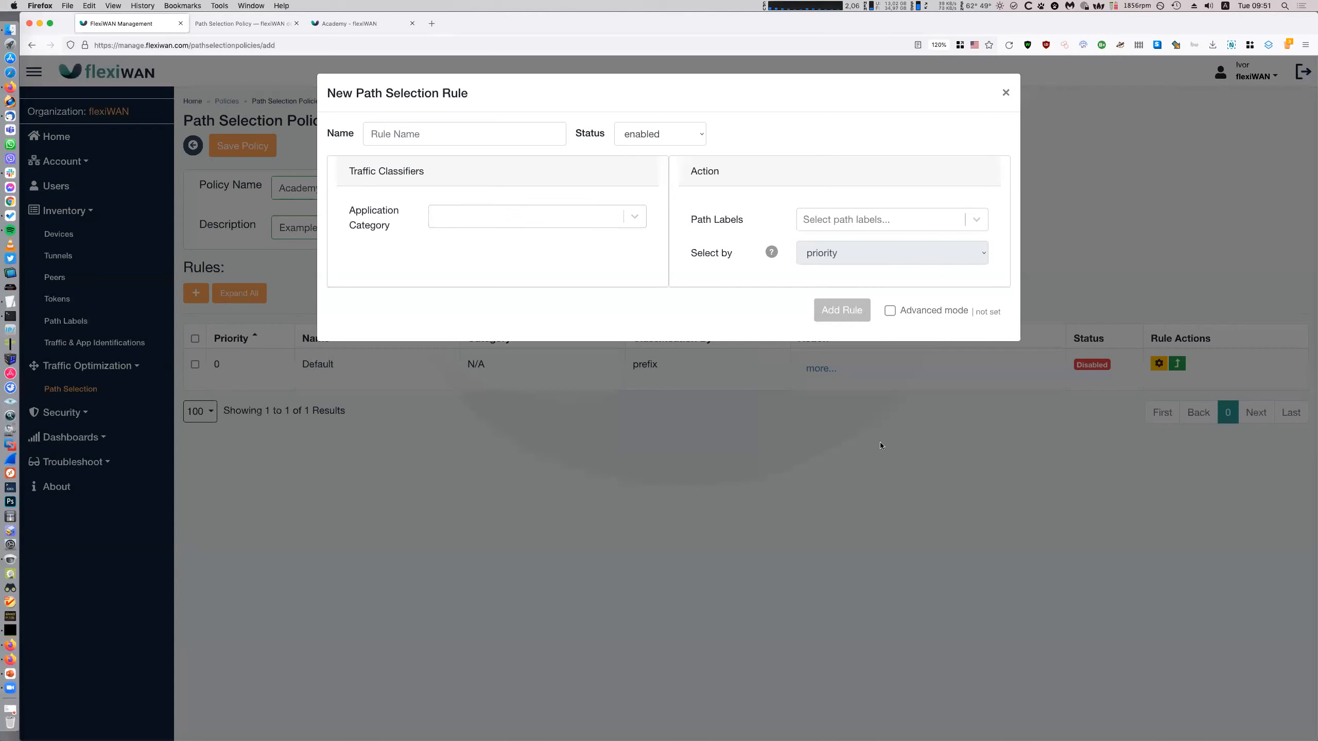
click(469, 134)
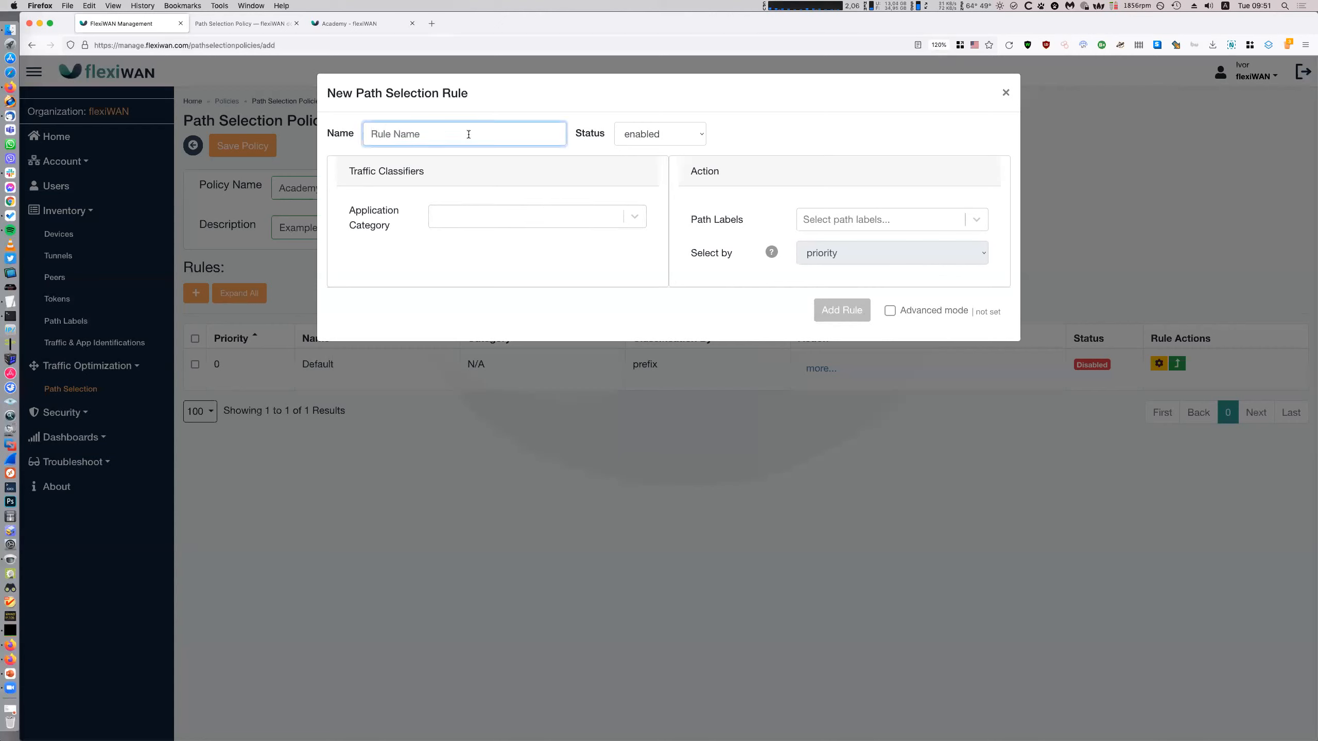
text(First rule)
click(691, 136)
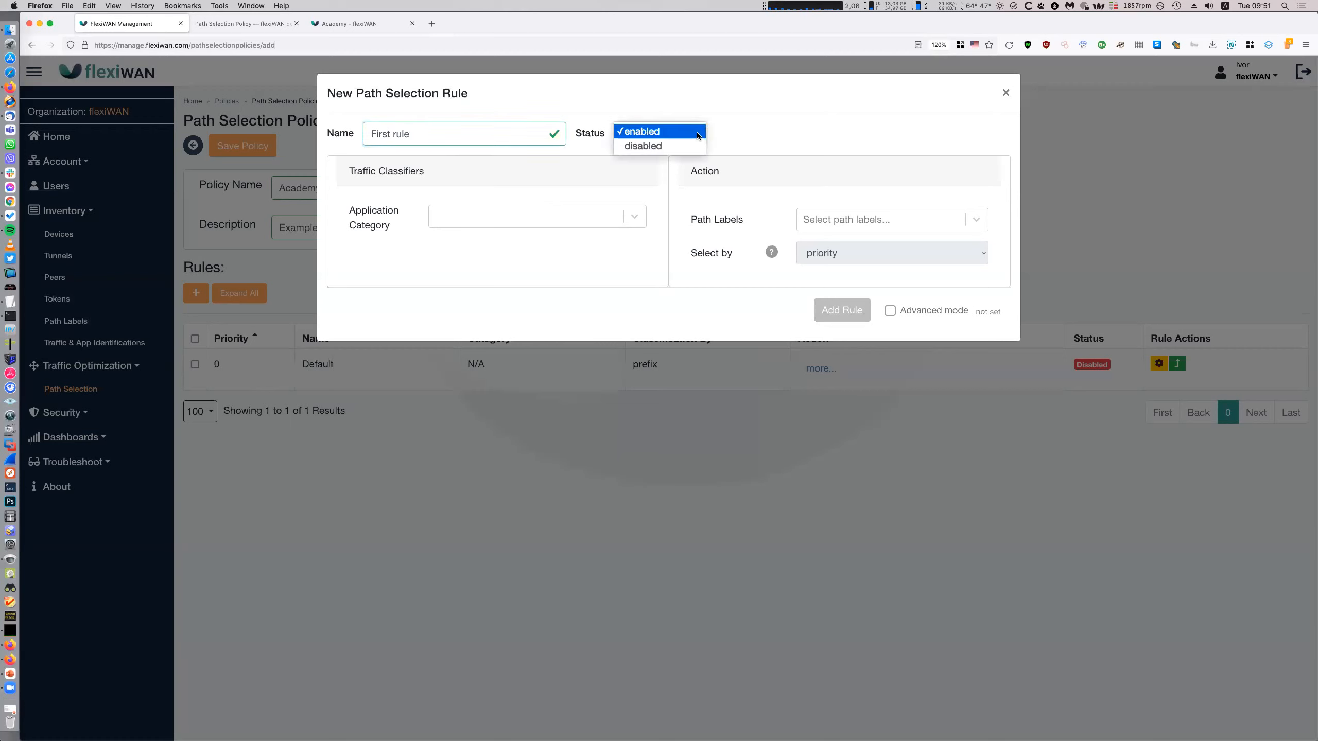
click(795, 136)
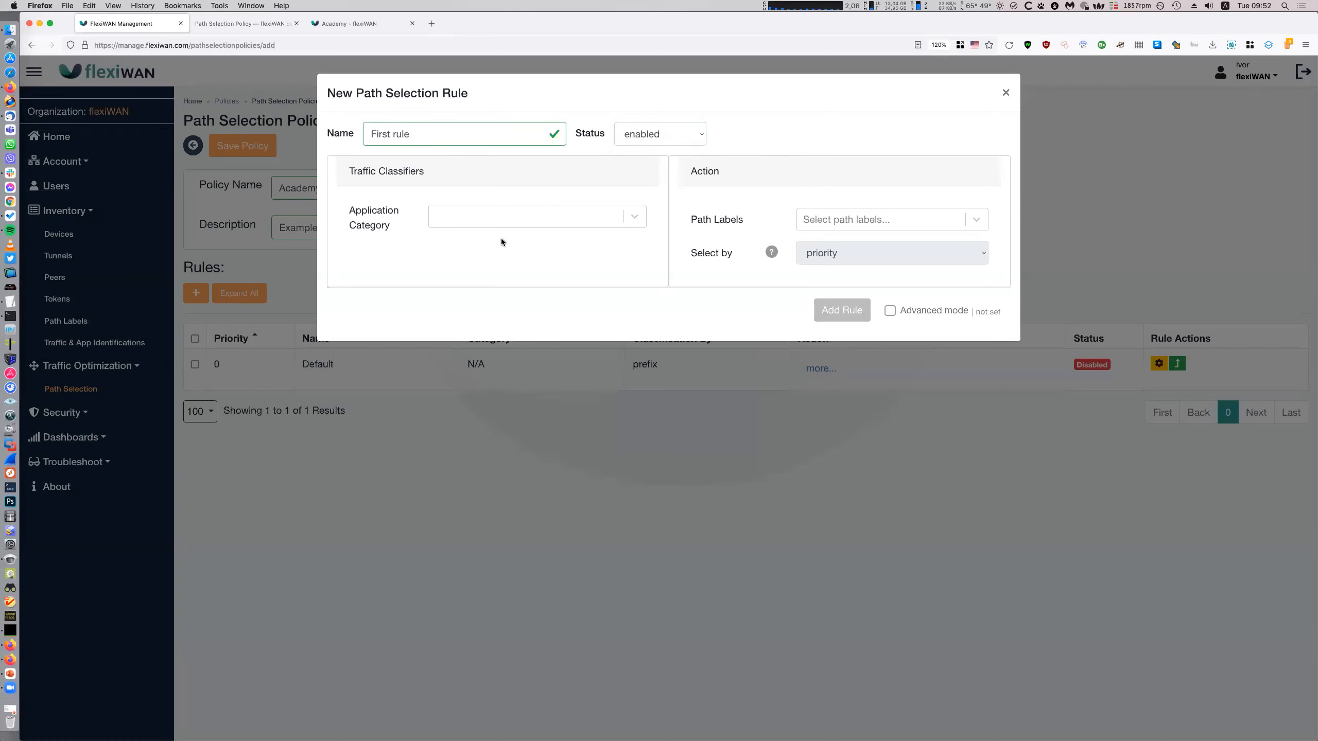
- Browse the application categories and set the rule's traffic classifier to media
click(523, 219)
scroll(548, 334, down, 1)
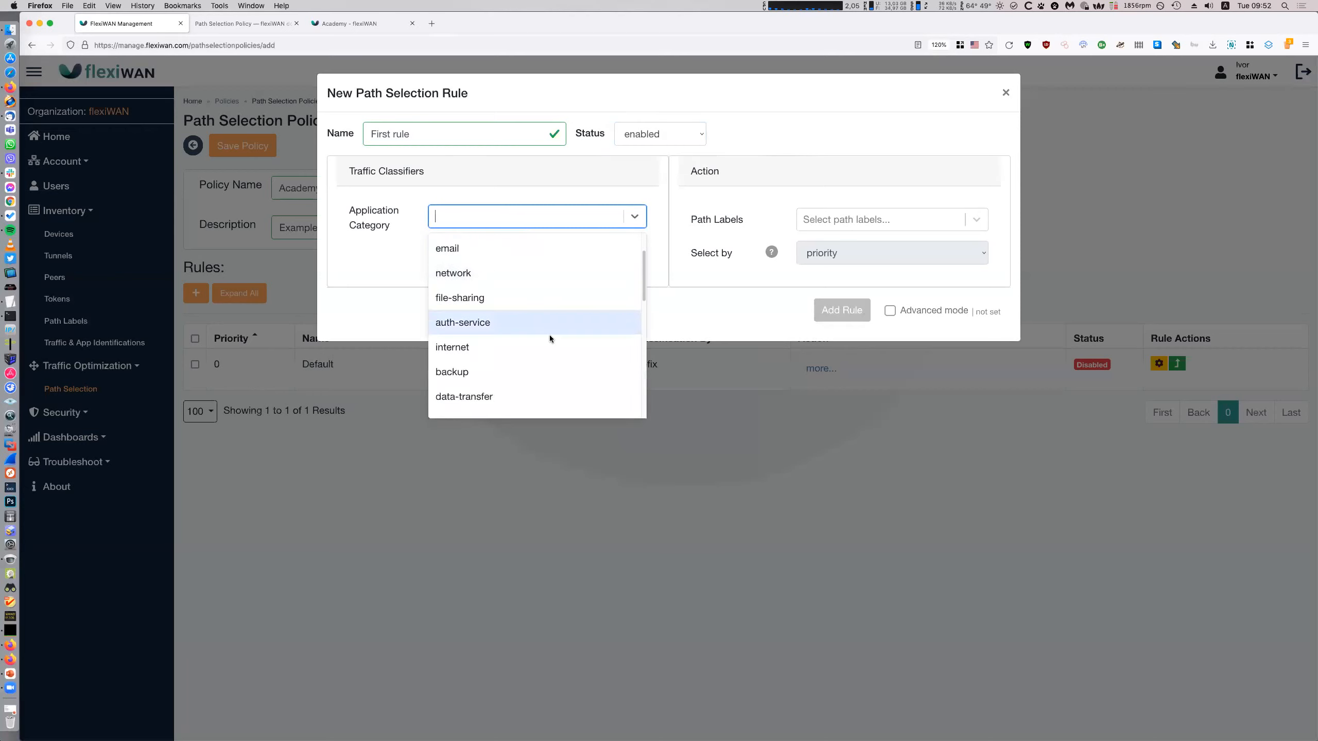
scroll(550, 335, down, 3)
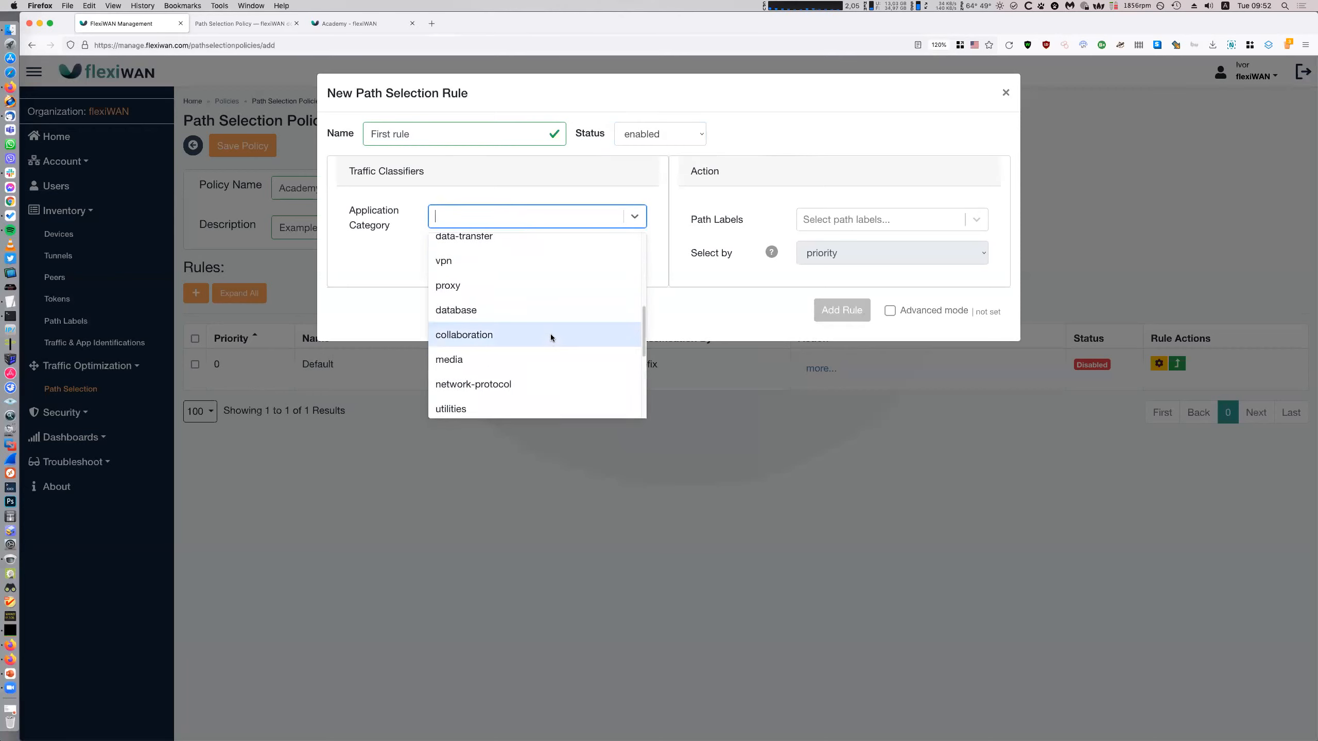
scroll(550, 333, down, 3)
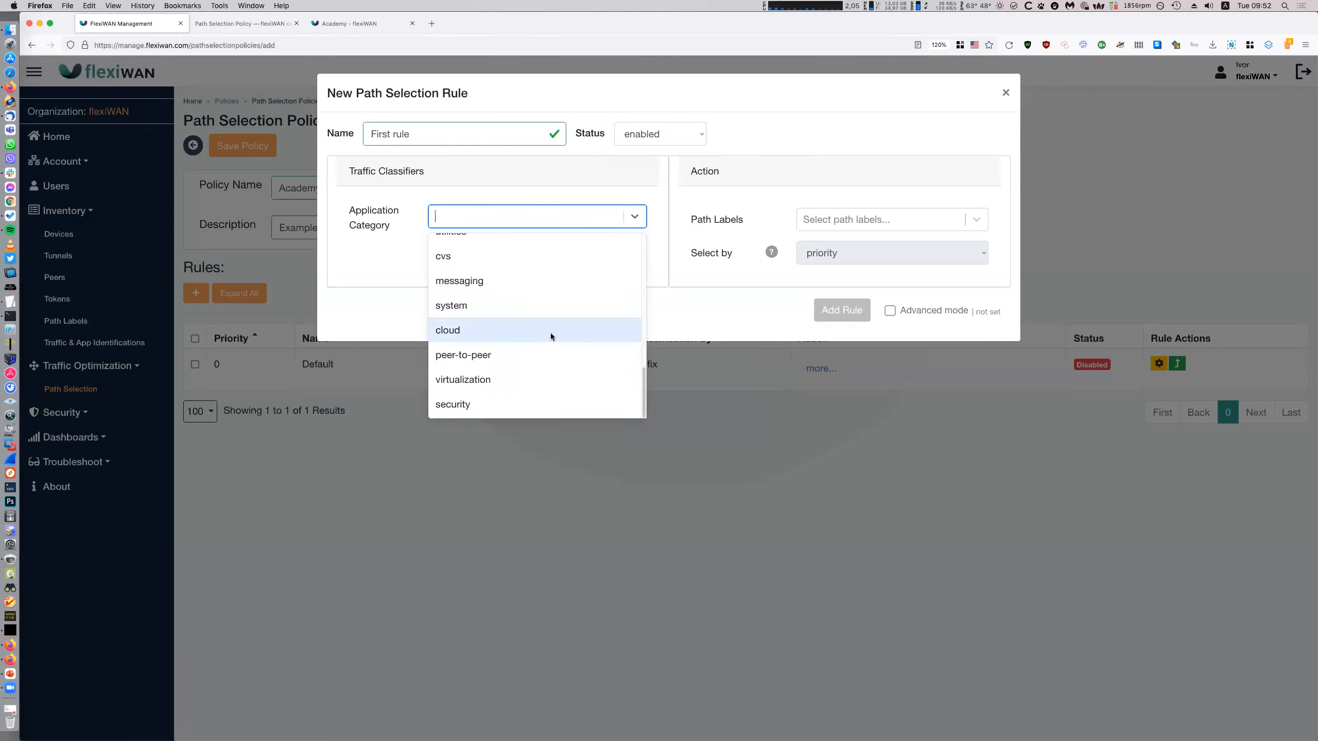
scroll(551, 335, up, 3)
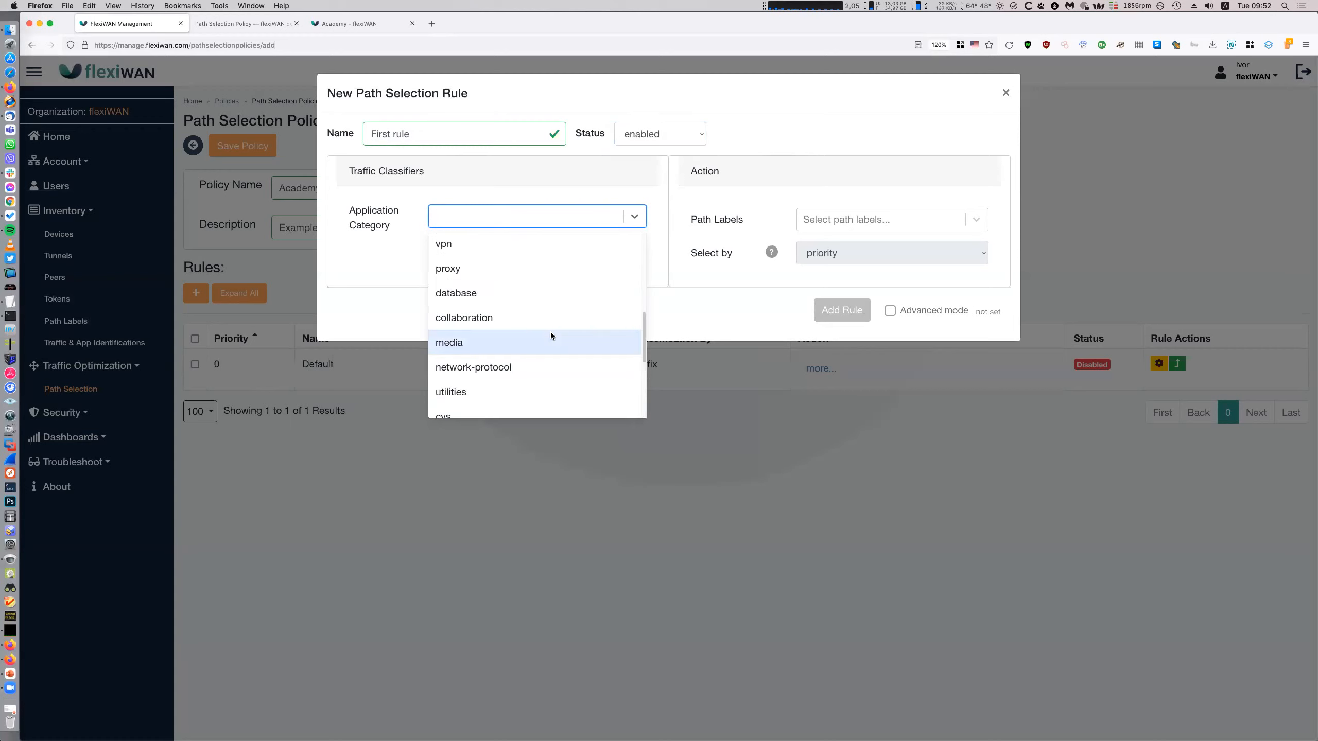
click(552, 342)
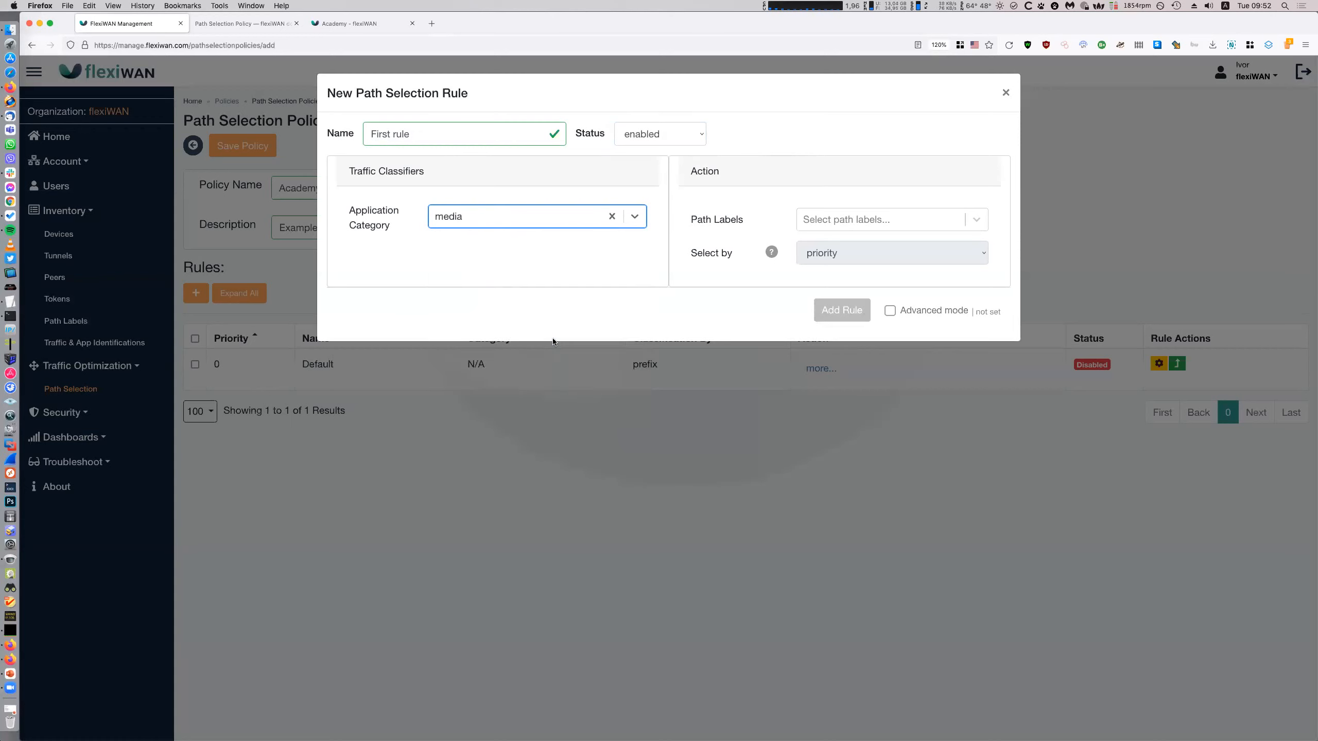
click(535, 301)
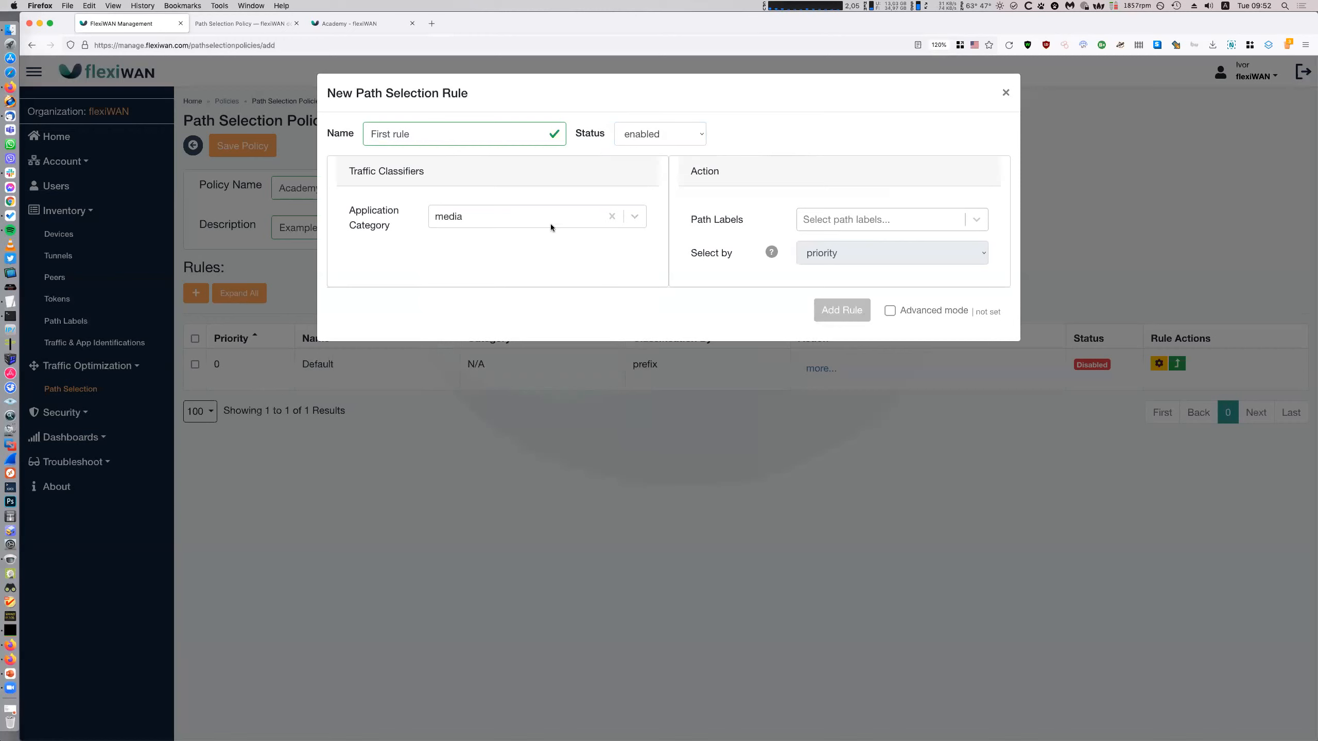
- Assign the Secondary path label to the rule's action and add the rule to the policy
click(849, 223)
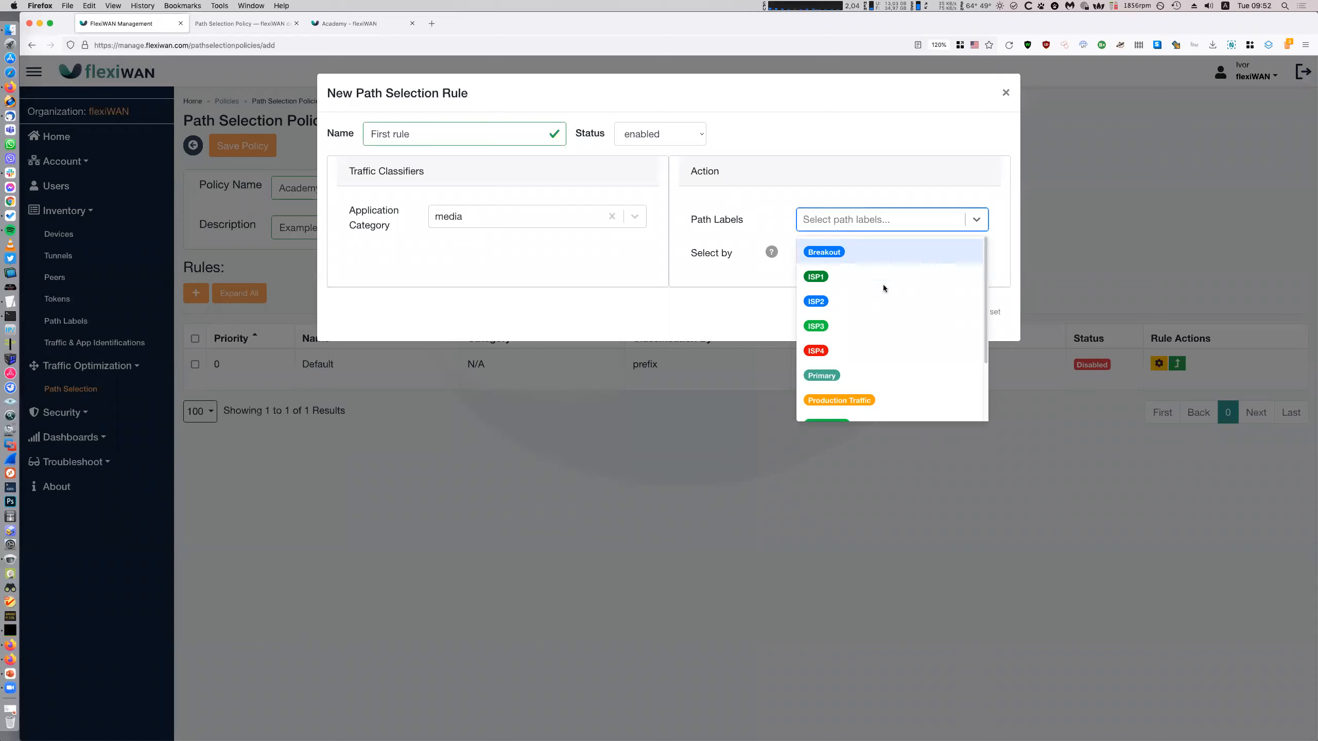
text(se)
key(Return)
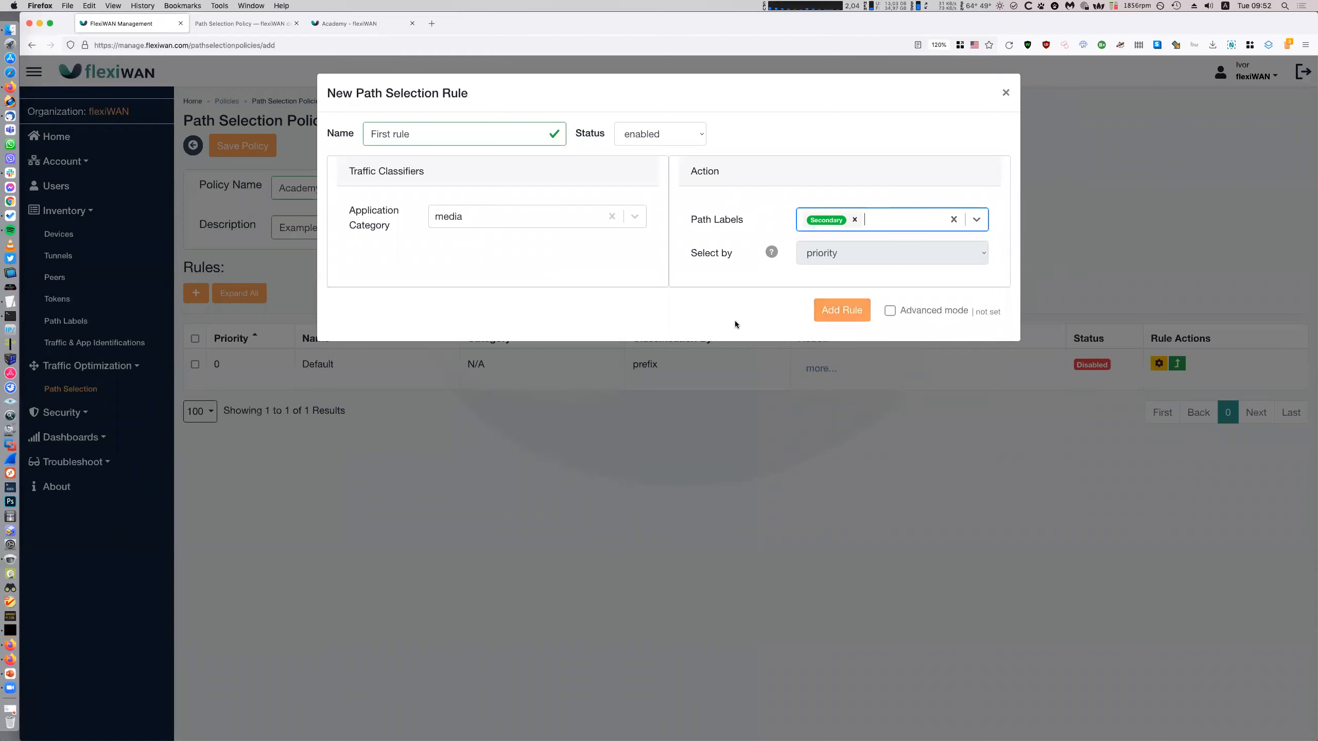
click(838, 314)
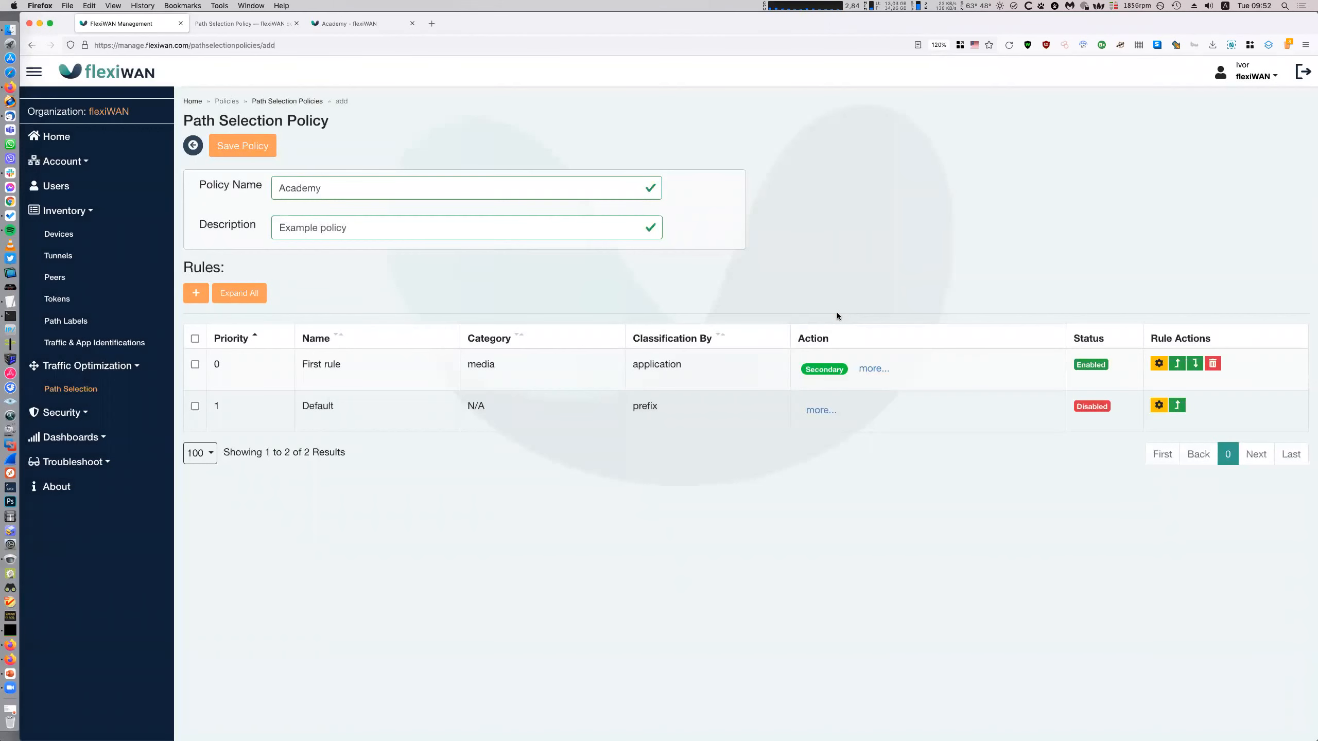
- Expand all rules of the Academy policy and examine their traffic classification, path labels and fallback actions
click(646, 368)
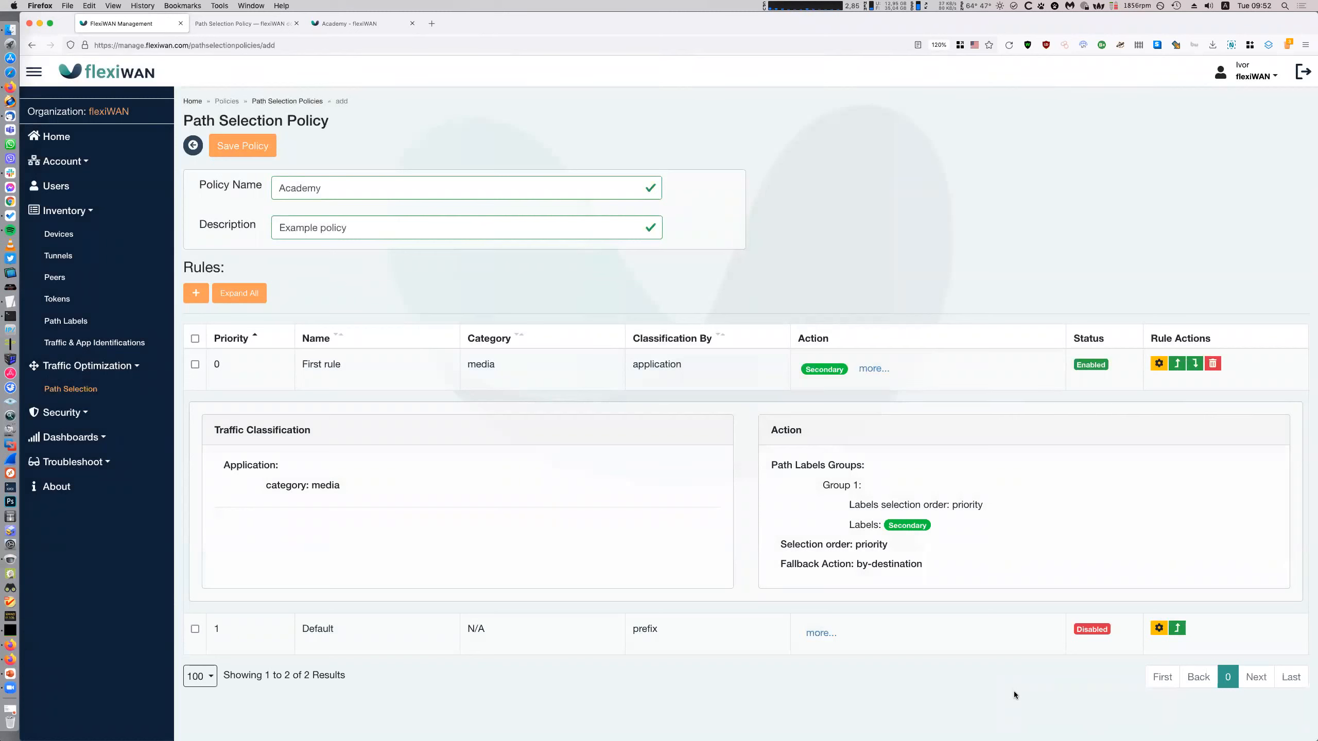
click(239, 293)
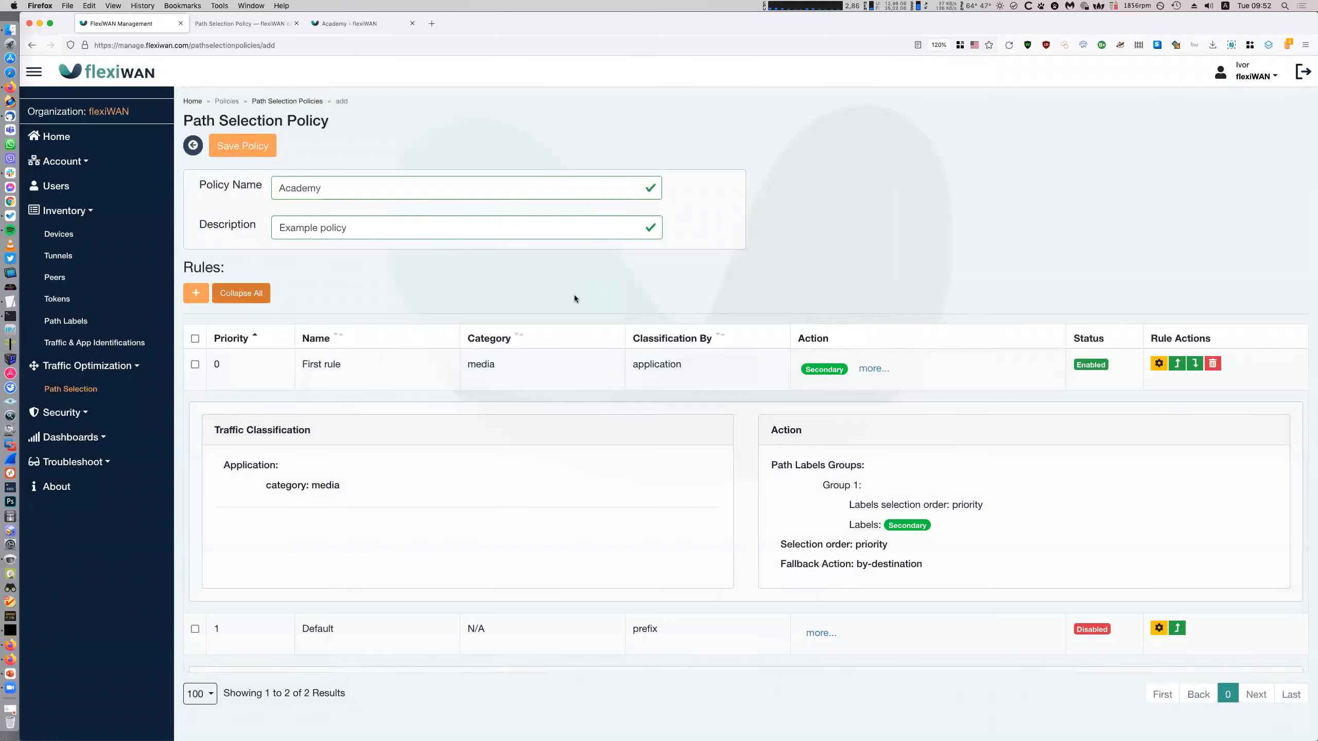
scroll(1021, 448, down, 5)
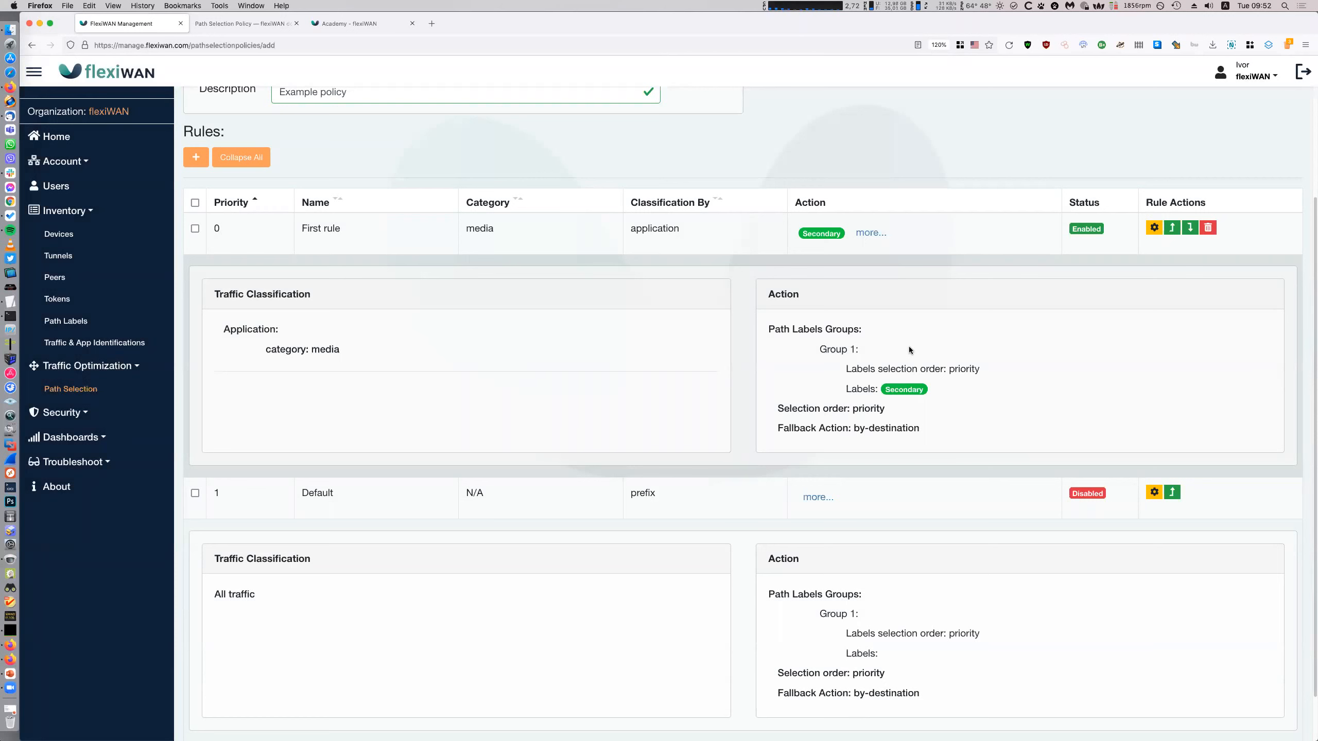
- Open the traffic and app identifications in a separate browser tab, list 100 imported entries per page and sort them by category
super+click(94, 343)
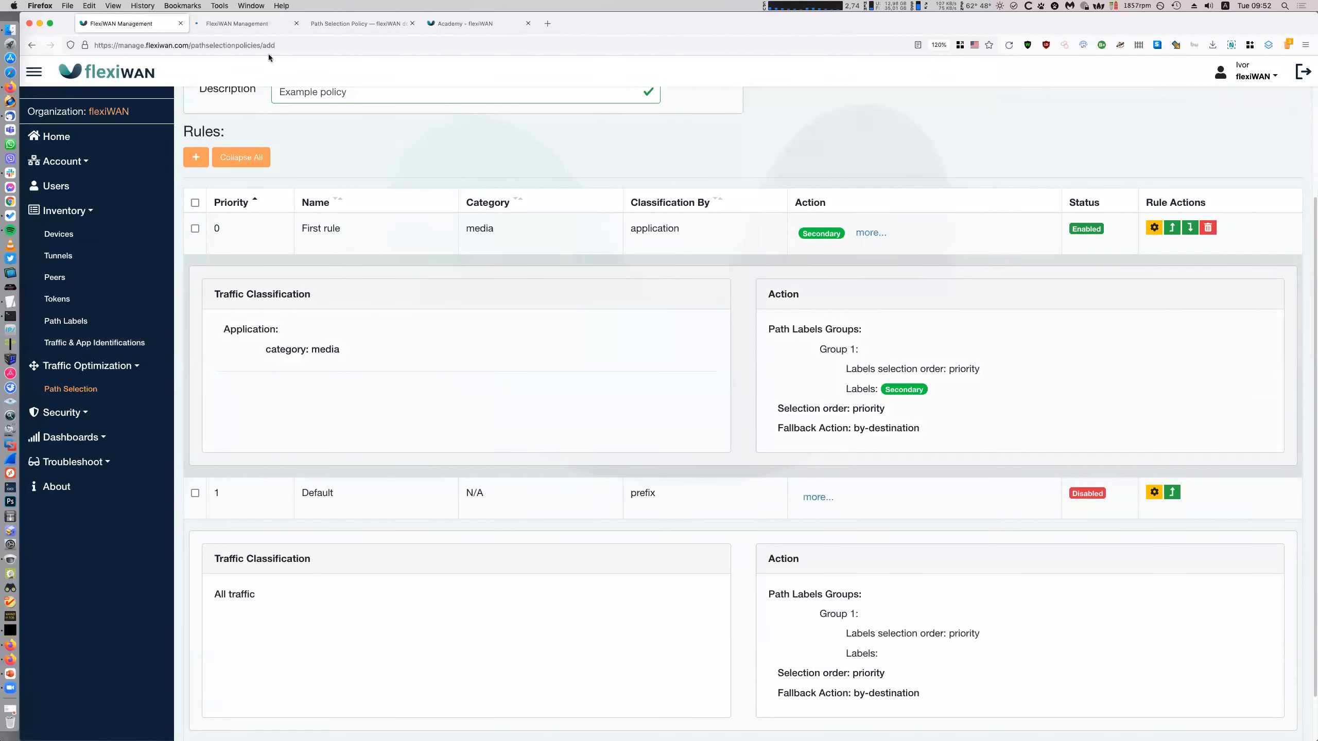
click(237, 23)
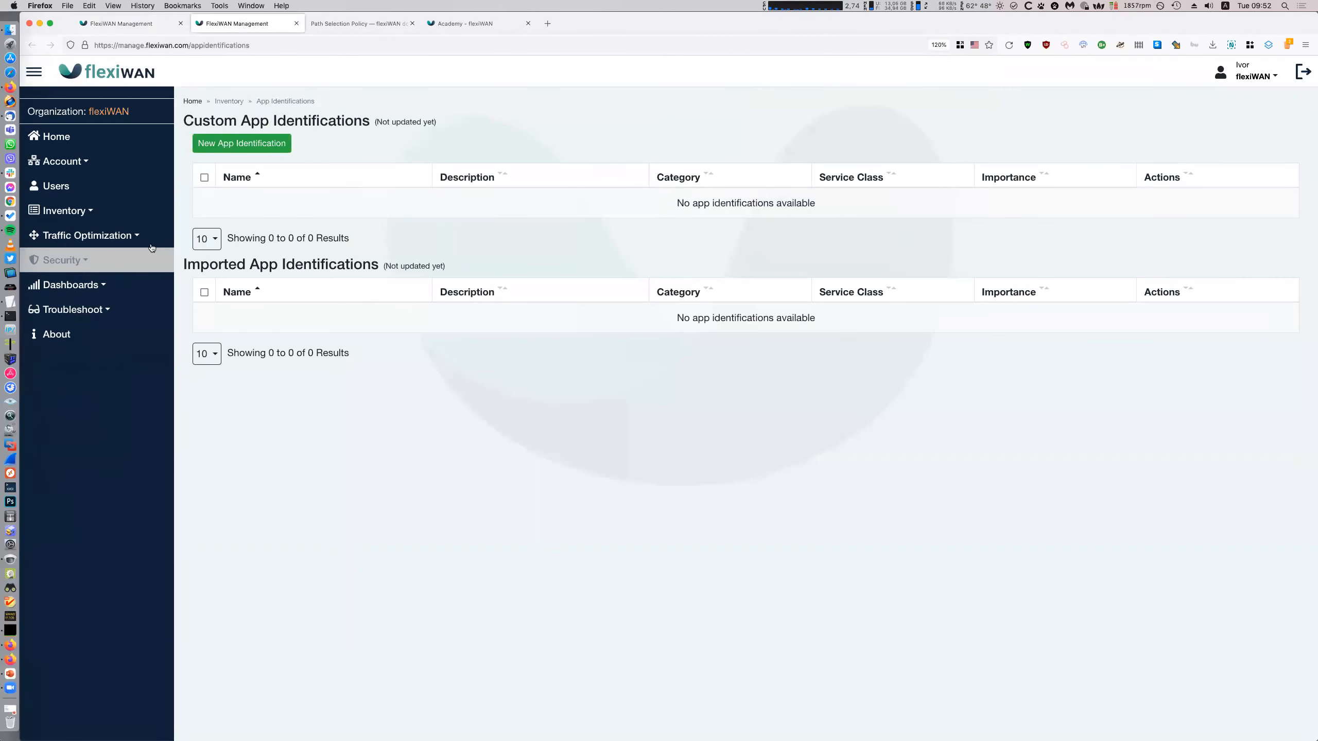
click(207, 721)
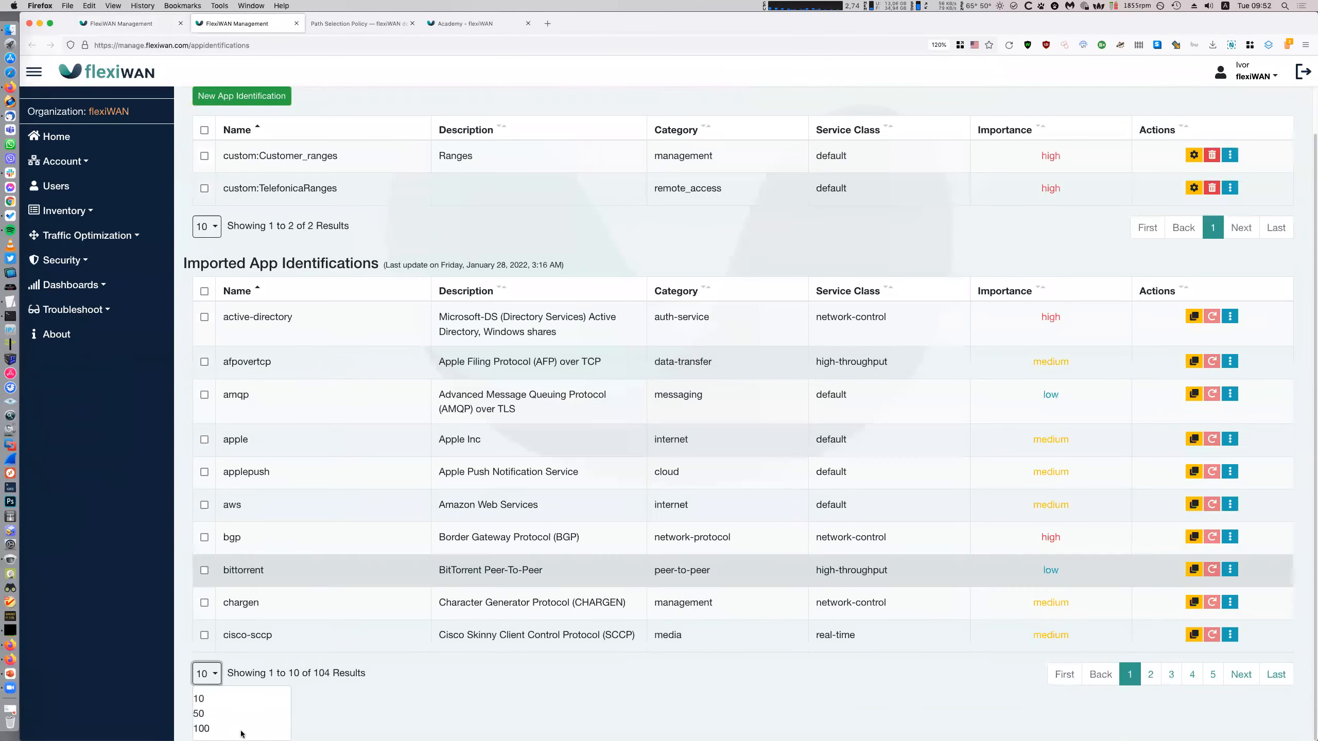
click(241, 729)
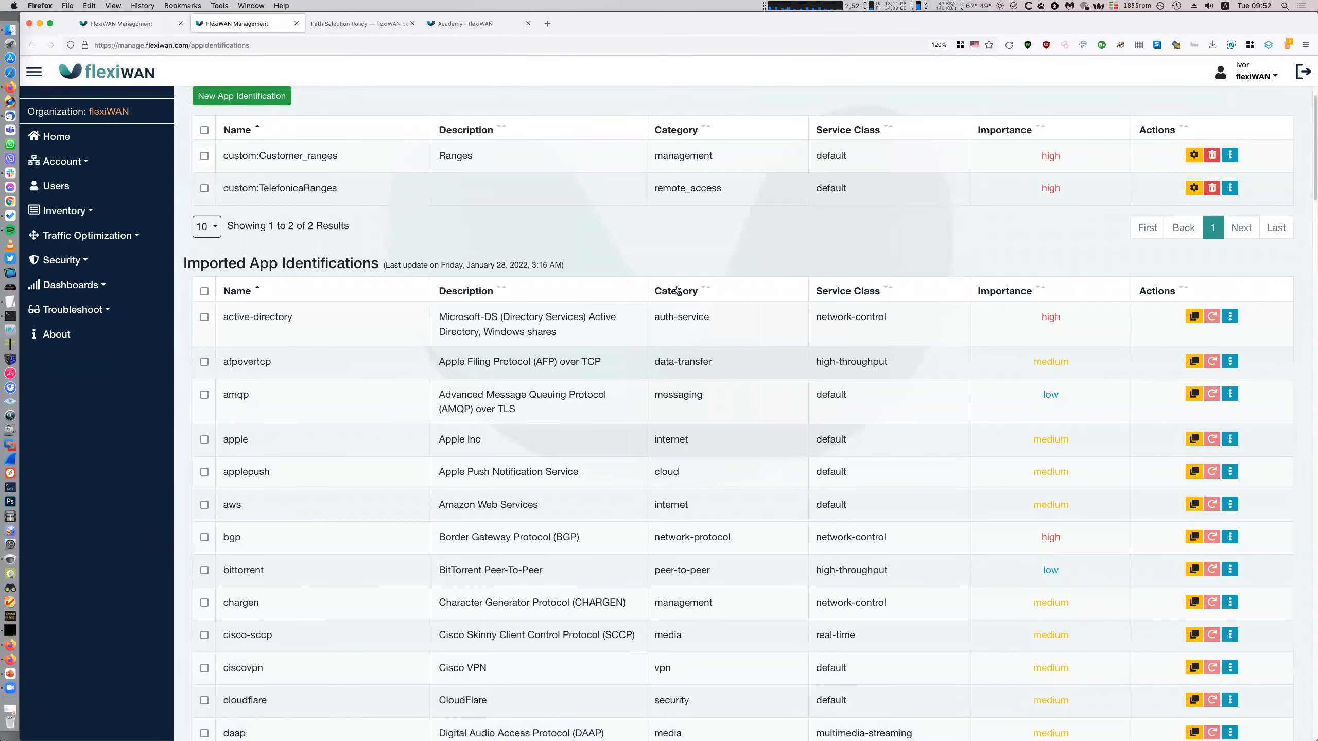
click(677, 290)
click(709, 295)
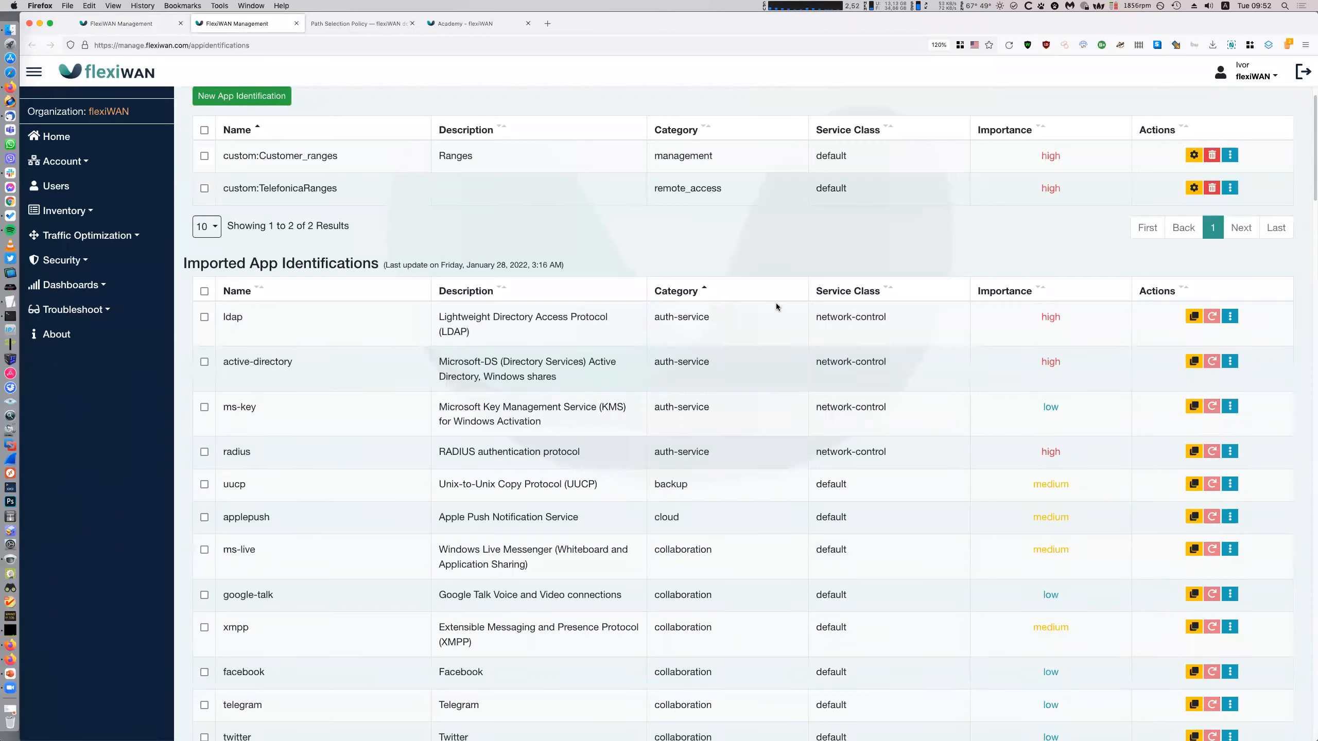
- Examine the imported applications grouped by category, especially those in the media category used by the first rule
scroll(776, 306, down, 15)
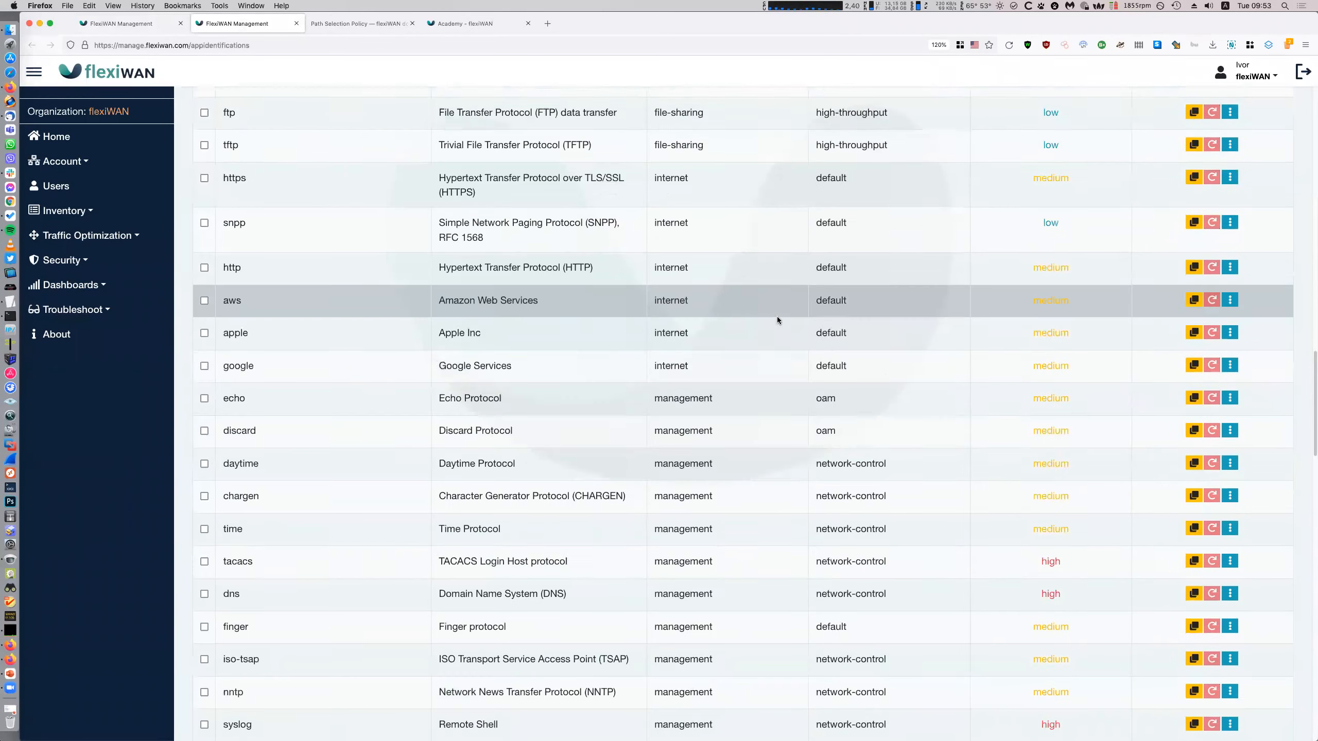
scroll(777, 320, down, 20)
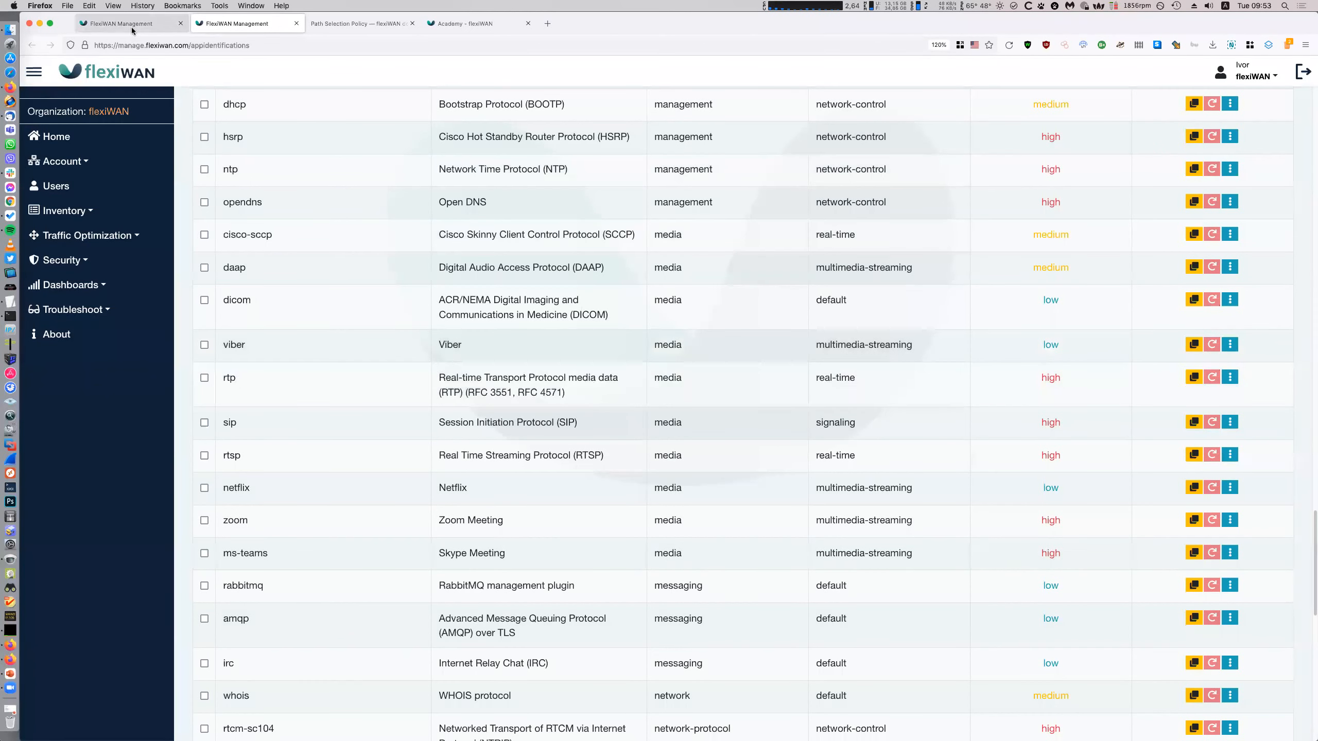
scroll(566, 493, up, 10)
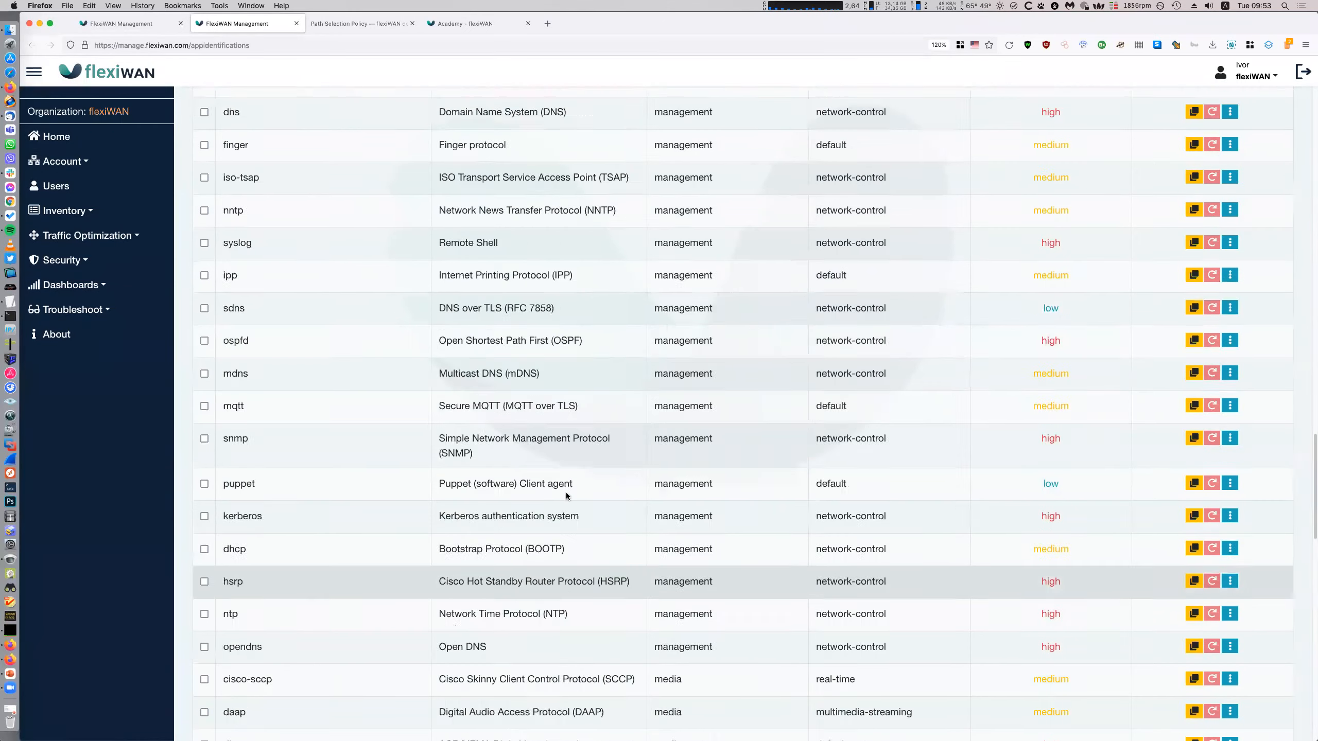
scroll(547, 499, up, 15)
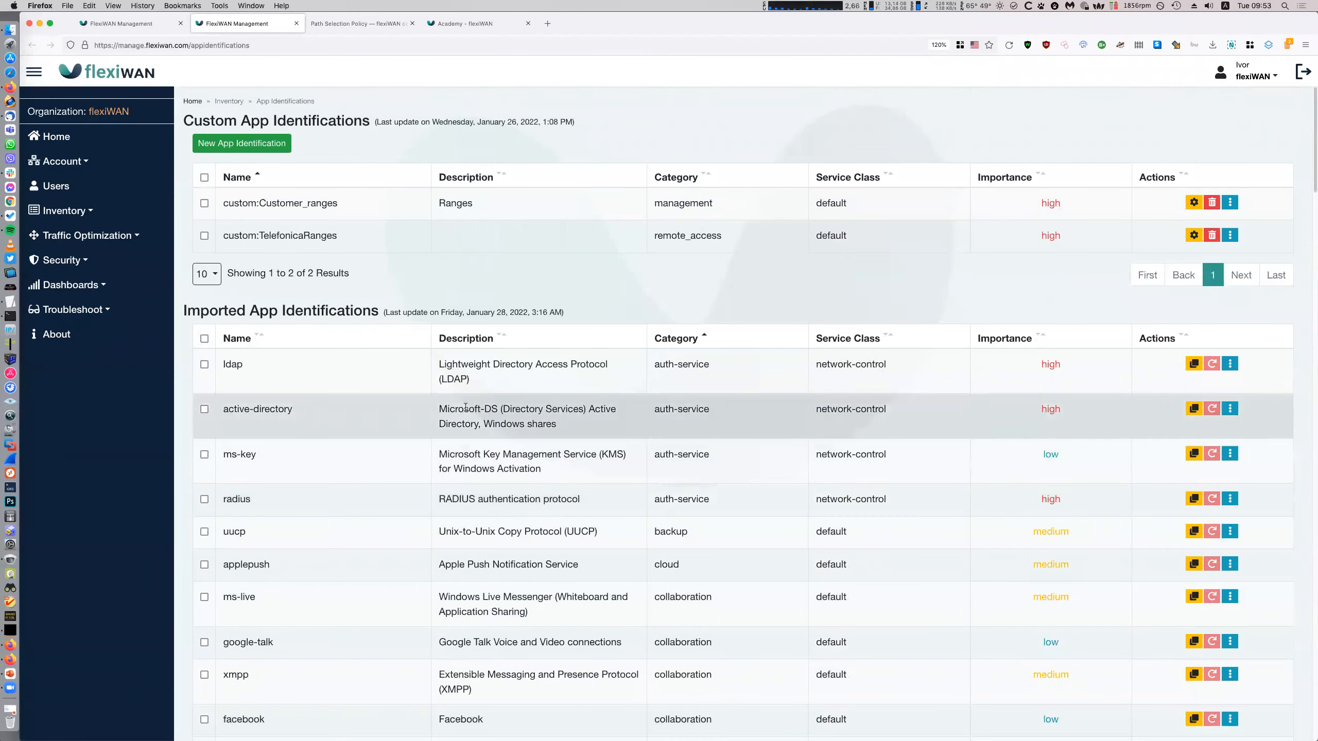
- Return to the Academy policy, start a new path selection rule named "Advanced rule" and enable its advanced mode
click(129, 30)
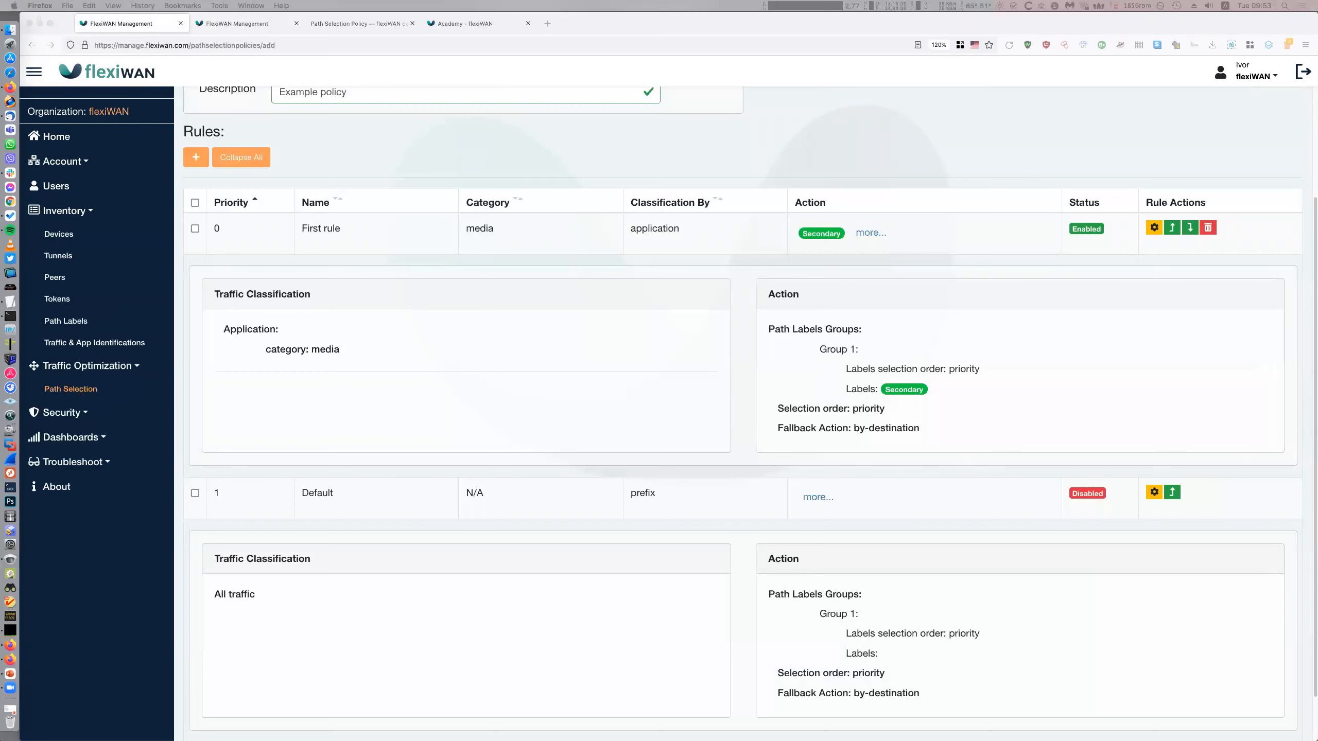
click(811, 537)
scroll(745, 526, up, 3)
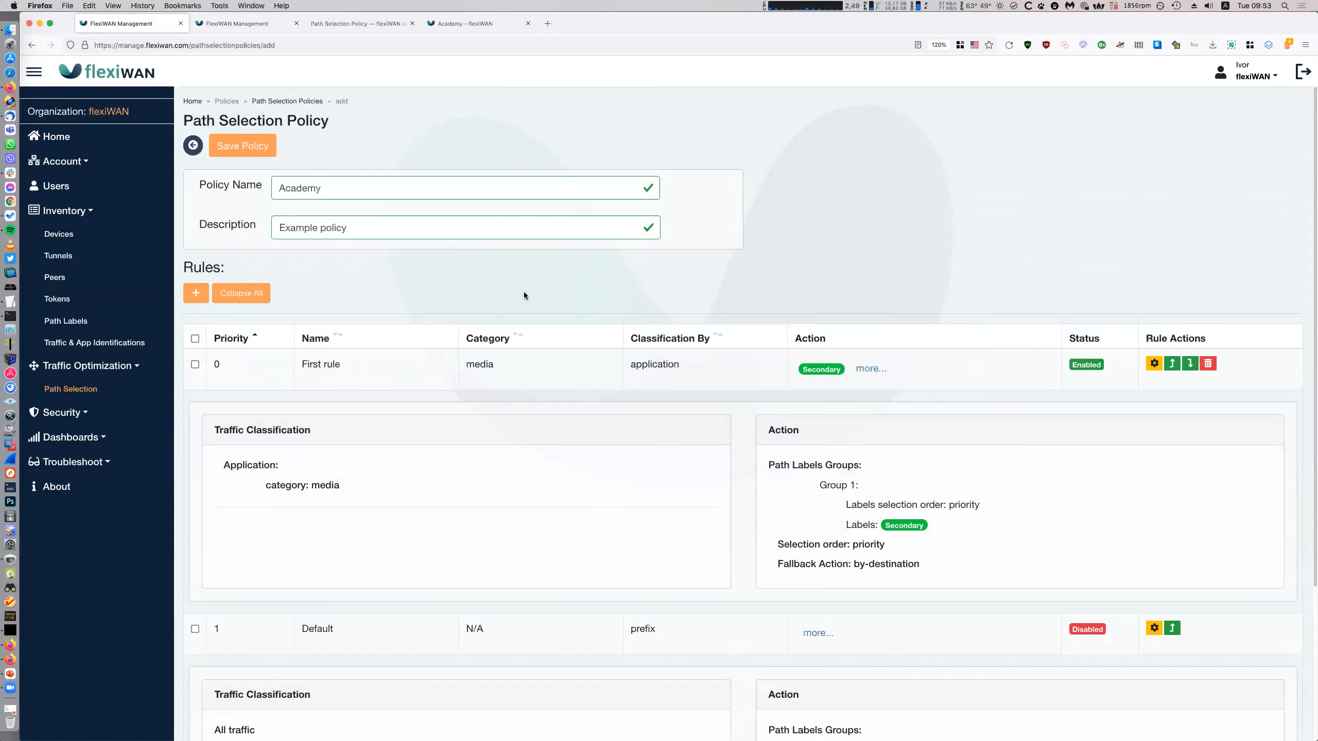
click(195, 293)
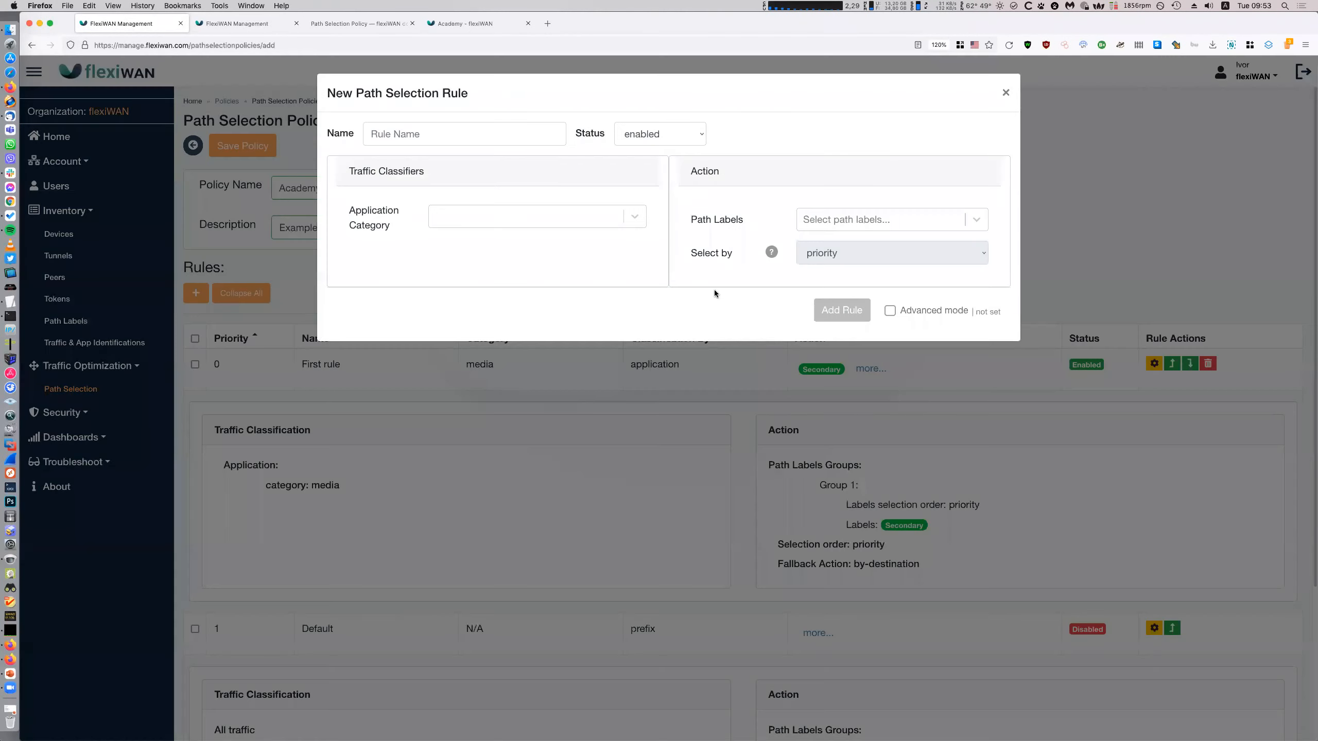
click(487, 131)
text(Advanced rule)
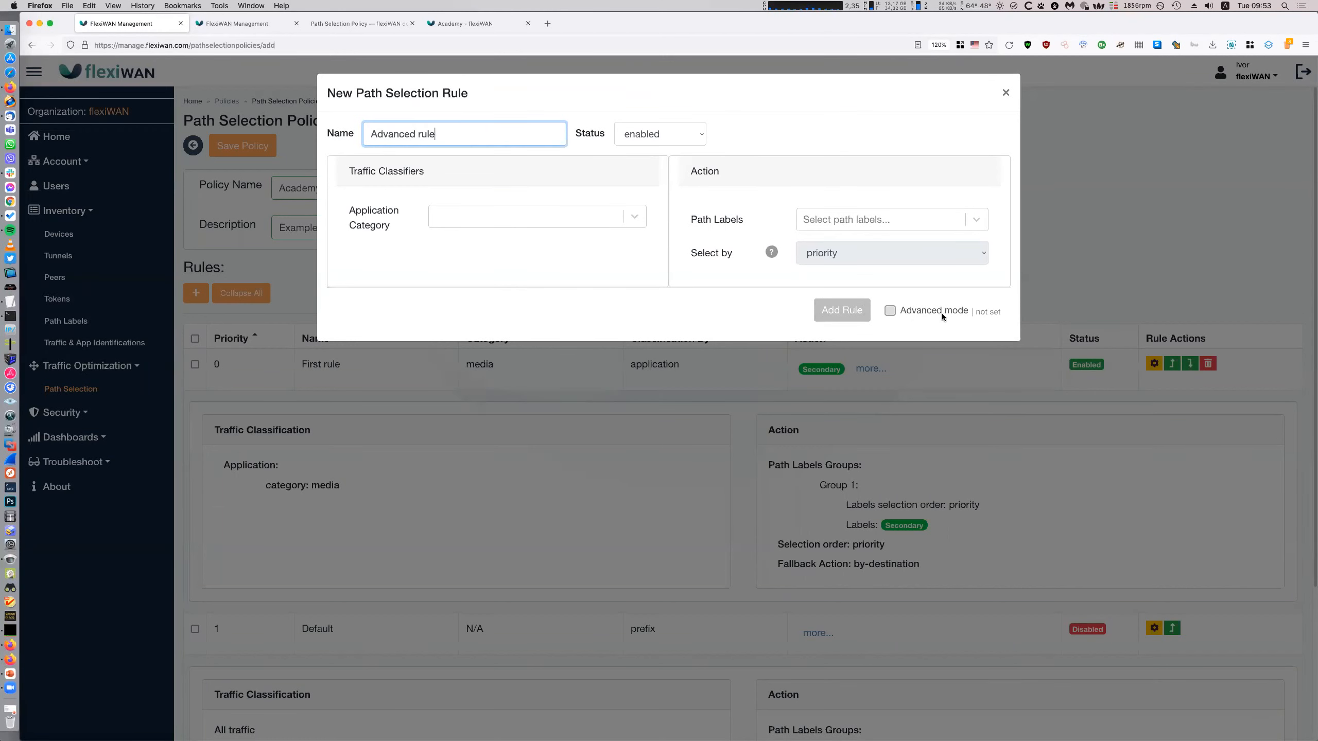
click(941, 313)
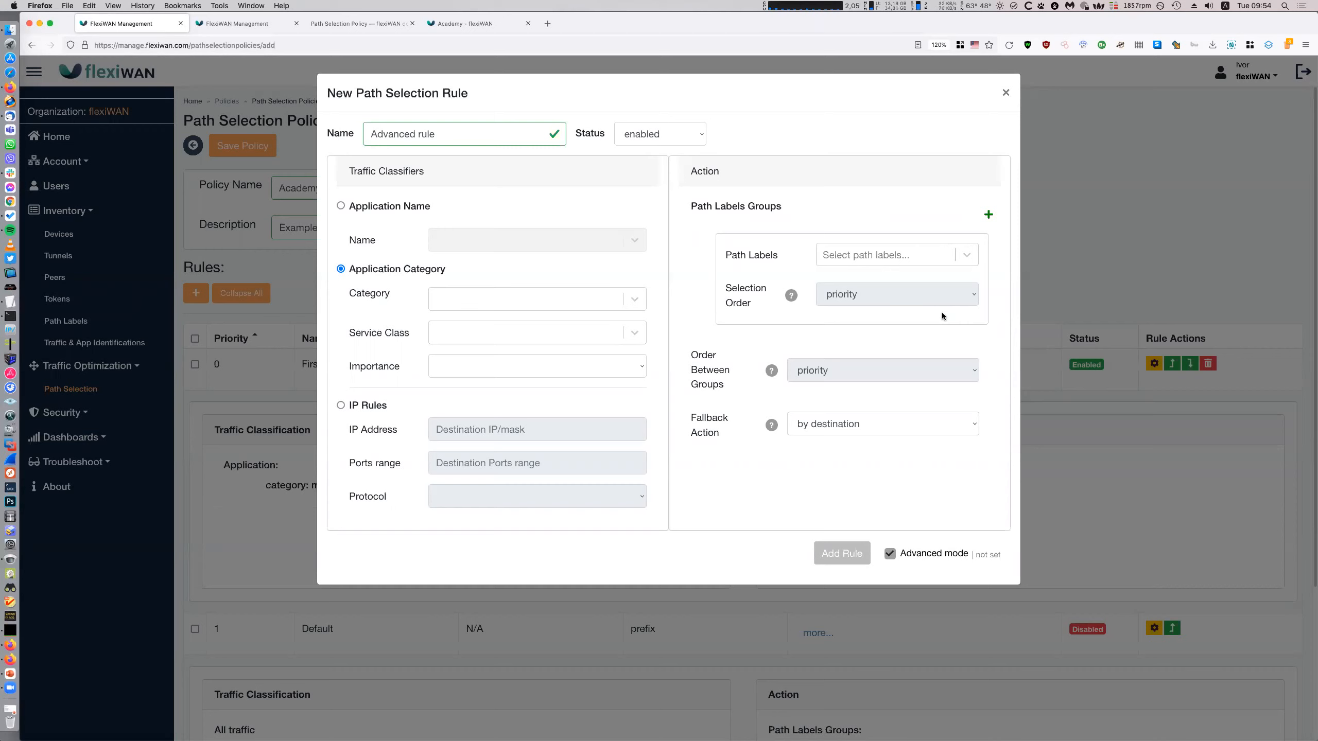
- Classify the advanced rule's traffic by application name and select netflix as the application
click(340, 205)
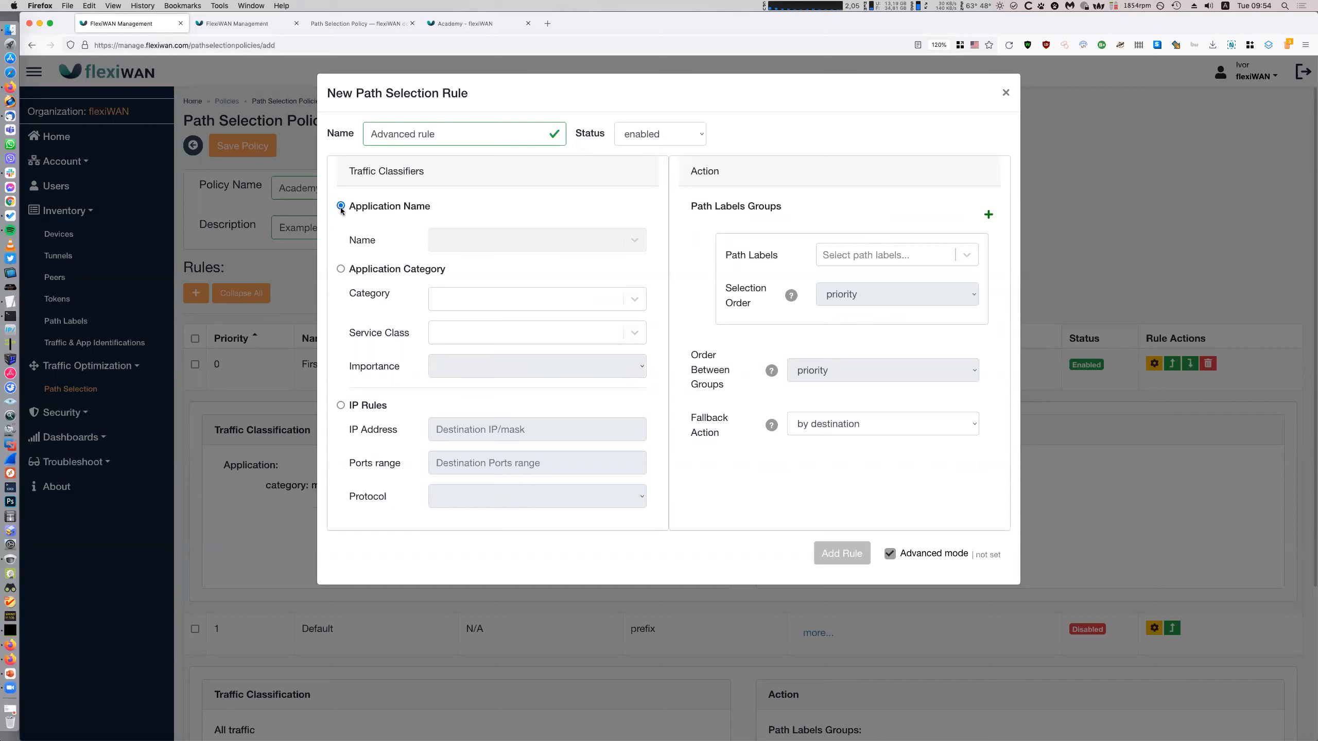
click(509, 240)
scroll(542, 331, down, 2)
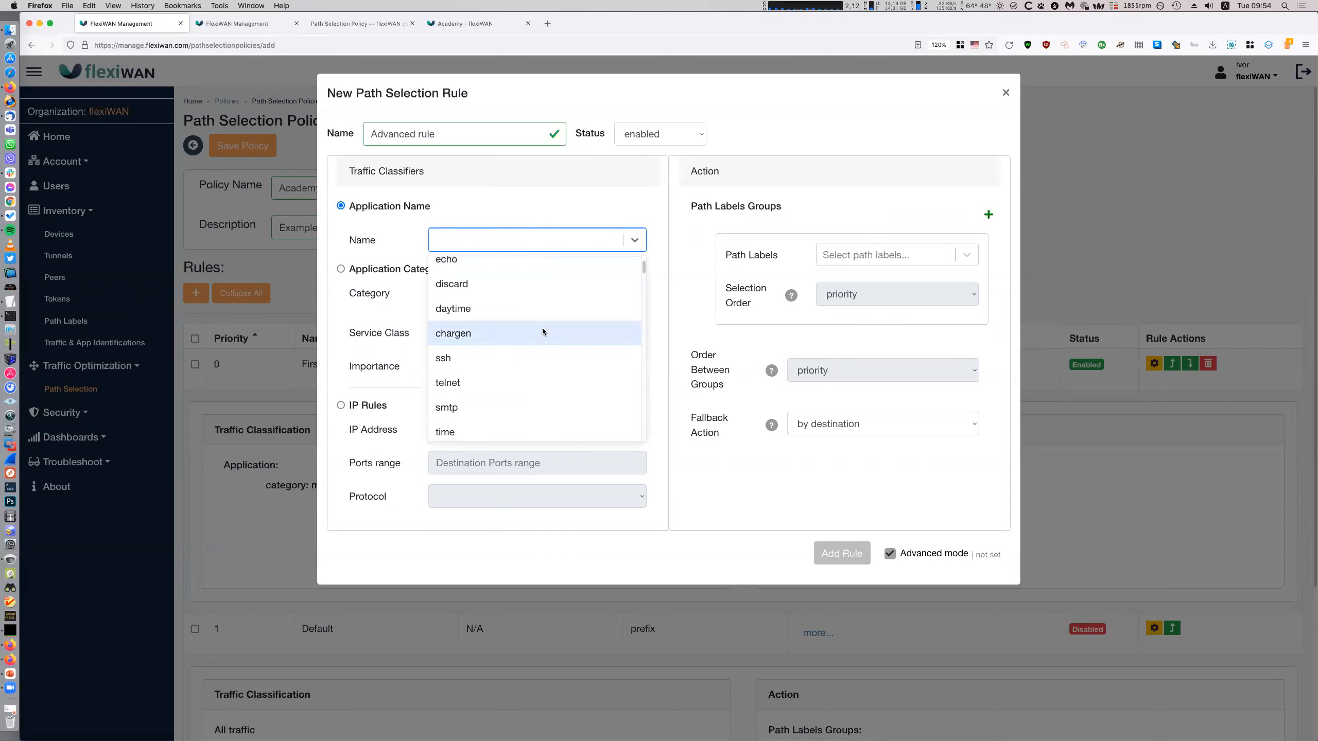
text(net)
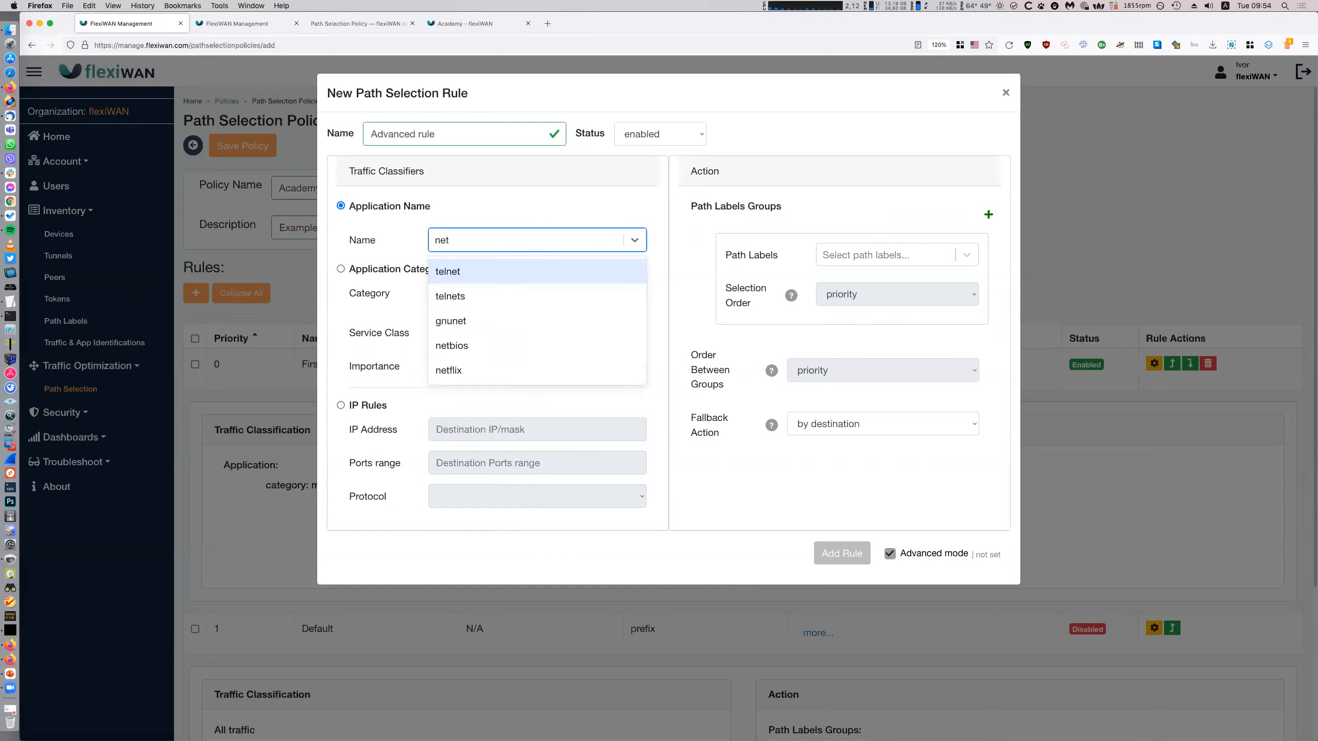
click(538, 371)
click(485, 240)
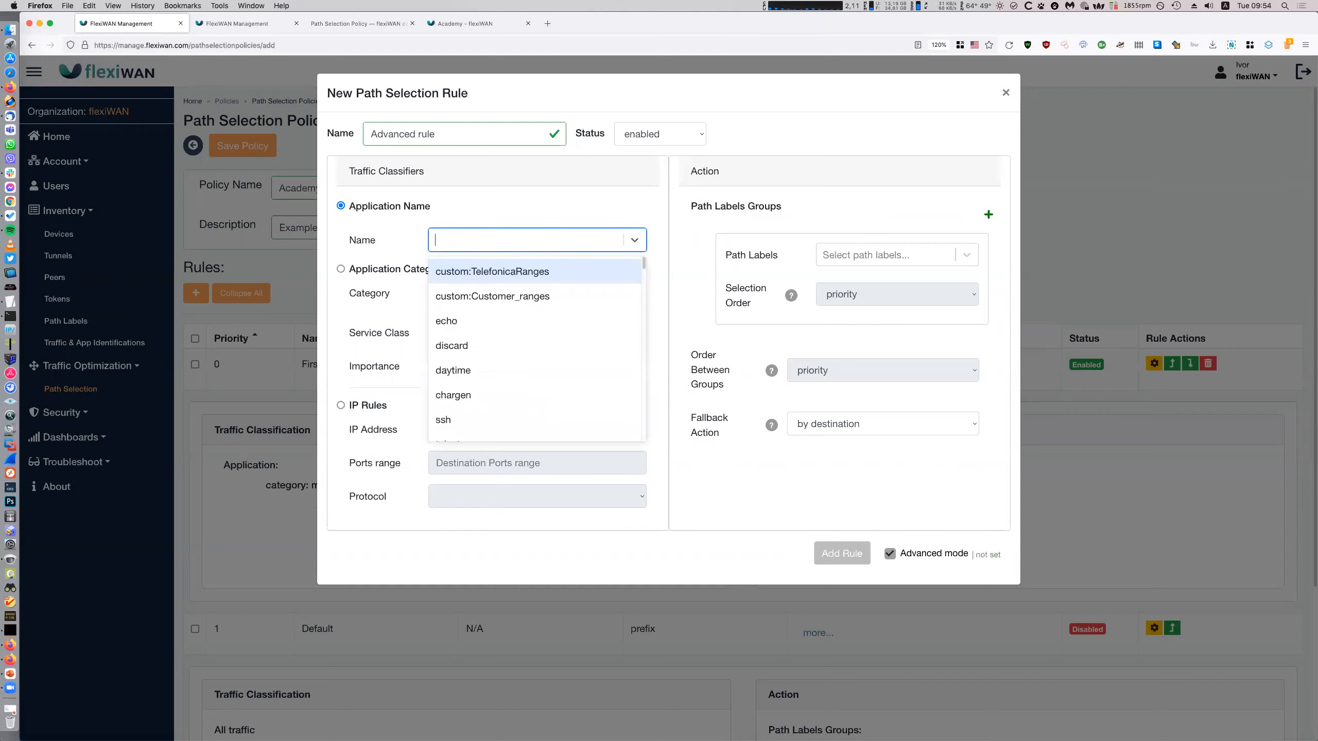
text(yout)
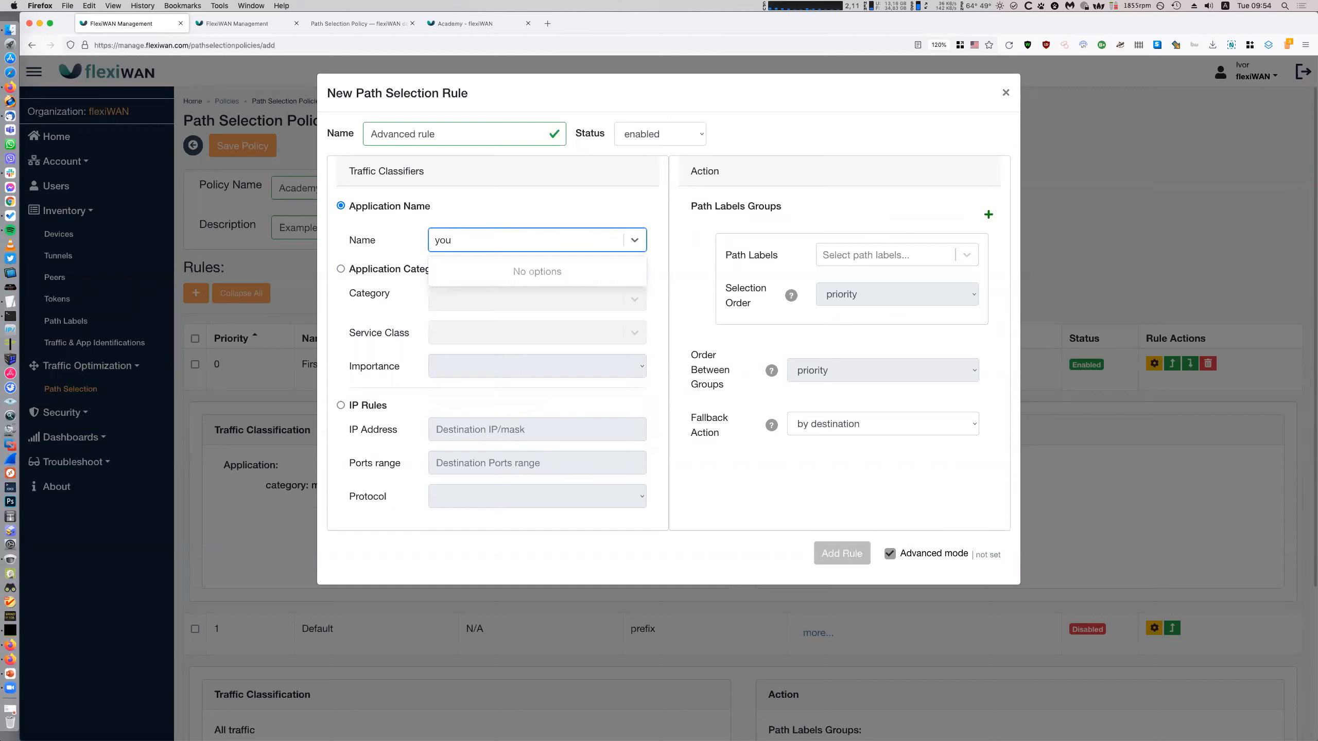
key(BackSpace)
key(BackSpace)
key(BackSpace)
text(net)
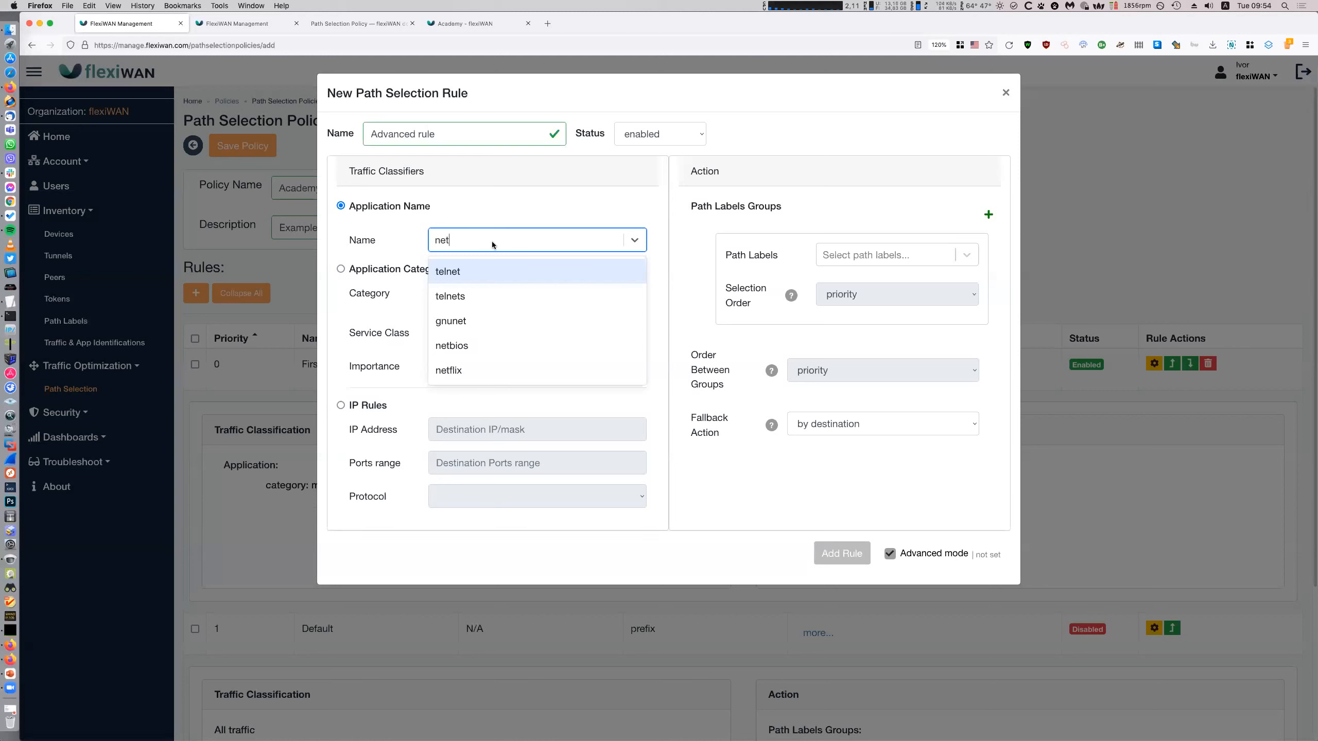
click(512, 372)
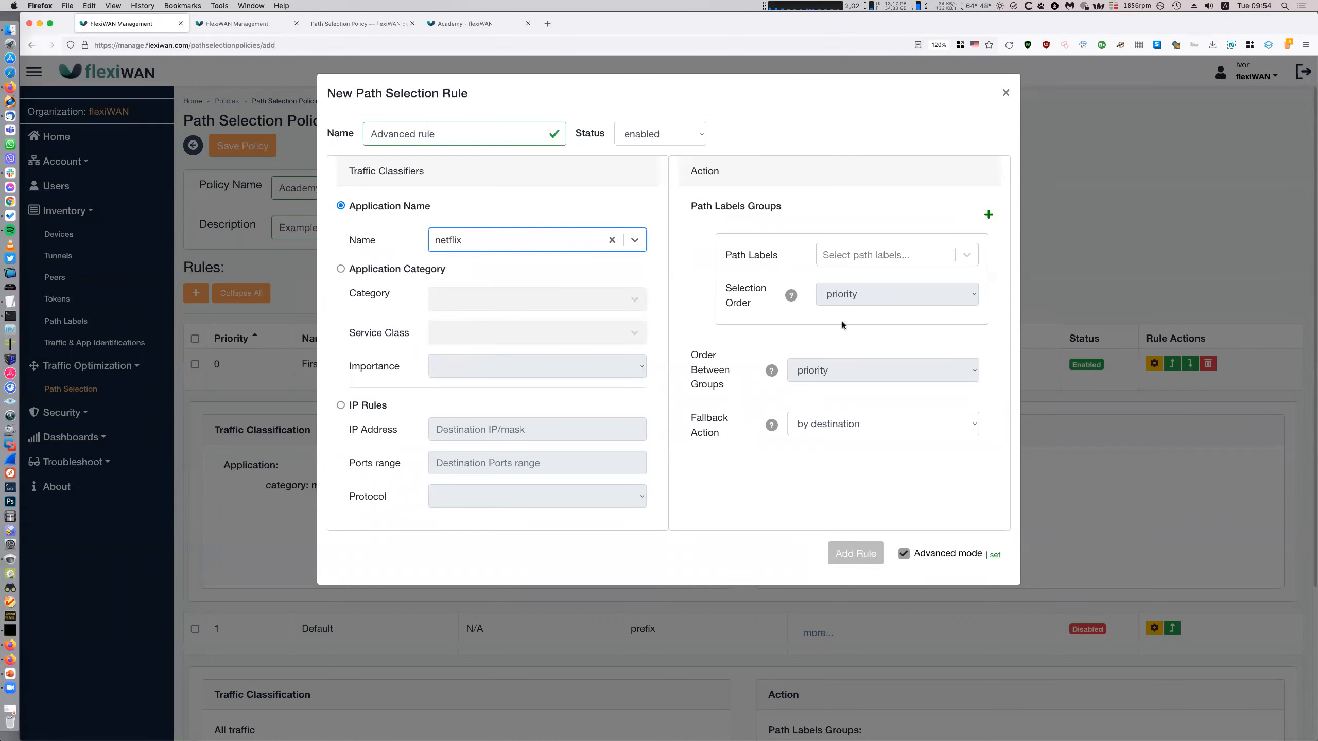
click(599, 207)
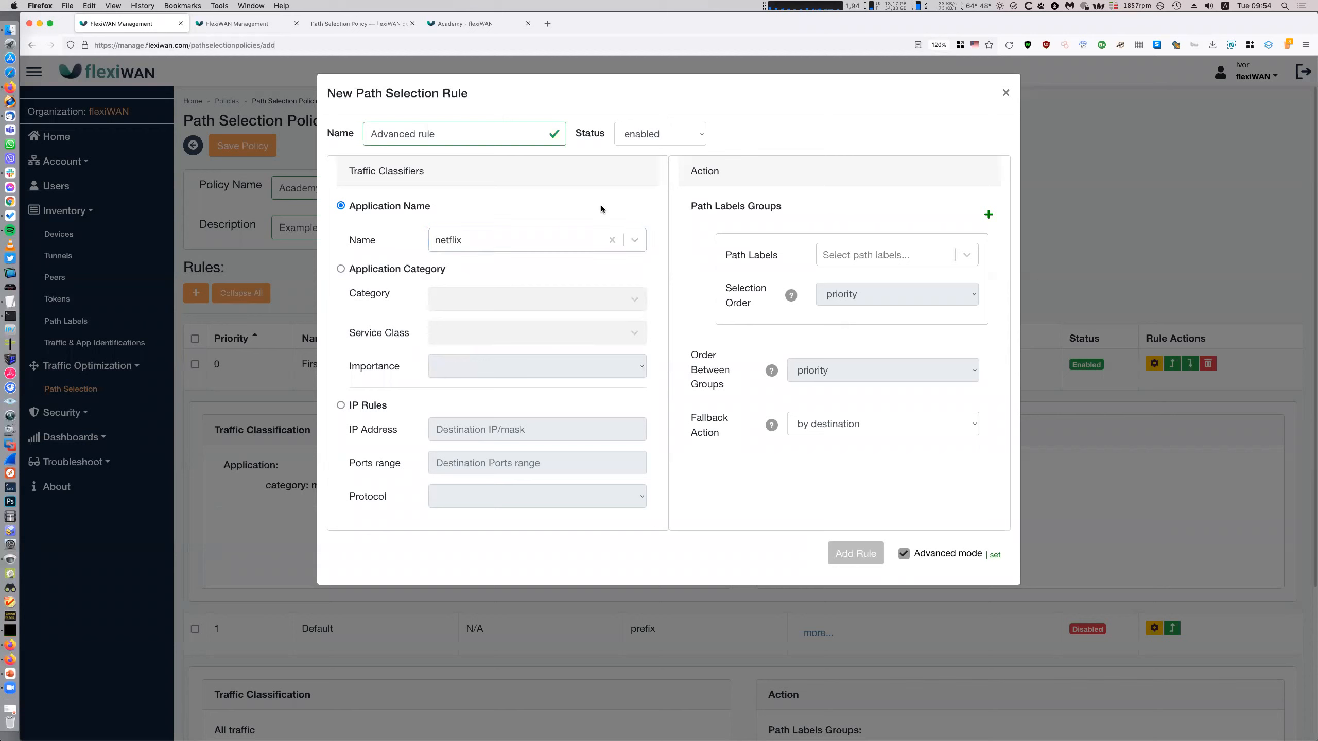
- Replace the selected application with custom:Customer_ranges
click(610, 242)
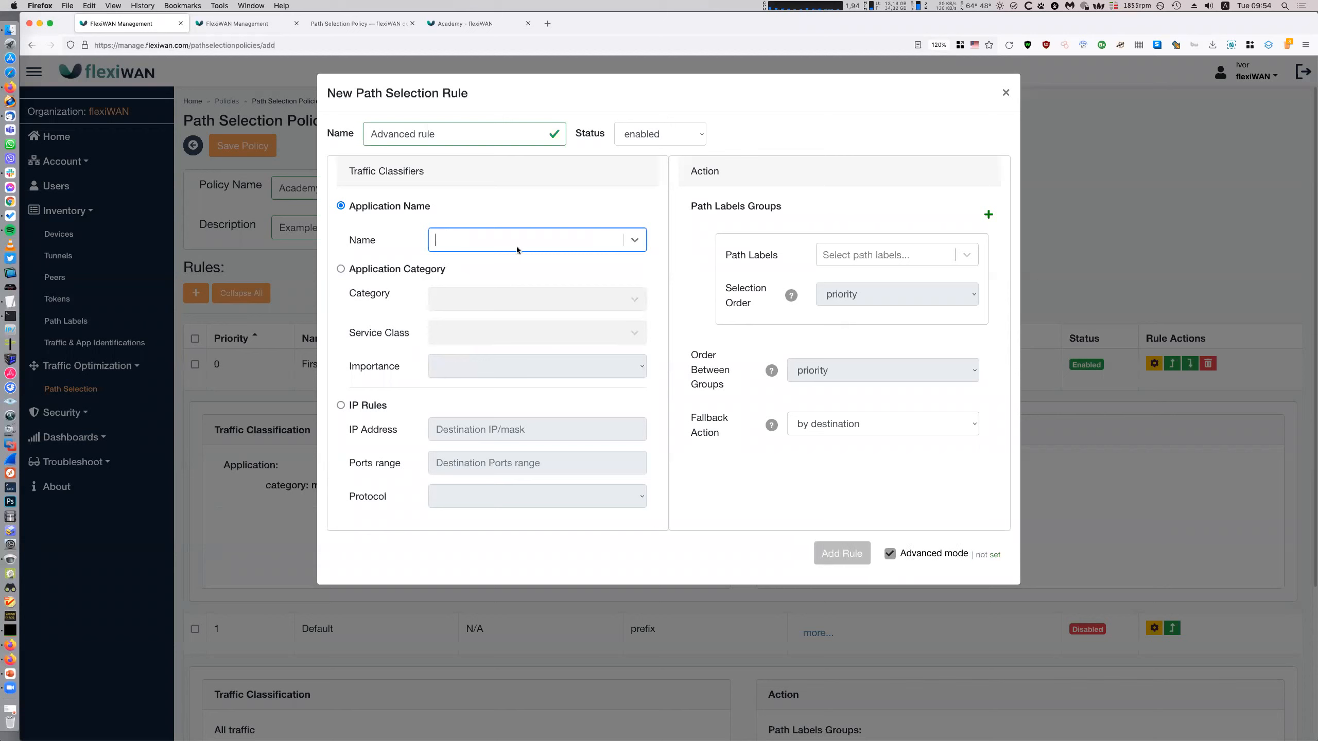
click(571, 239)
click(637, 288)
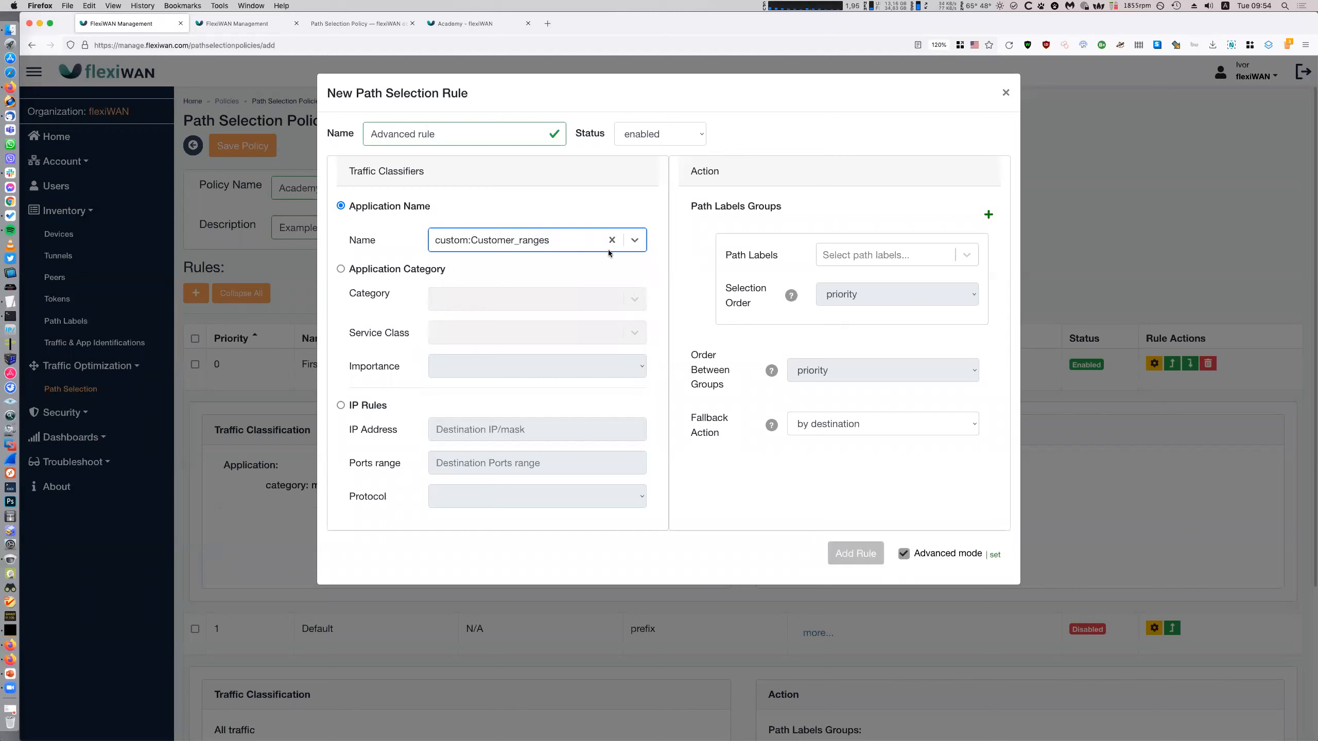
- Clear the application name and set the rule's application to zoom
click(611, 241)
click(553, 242)
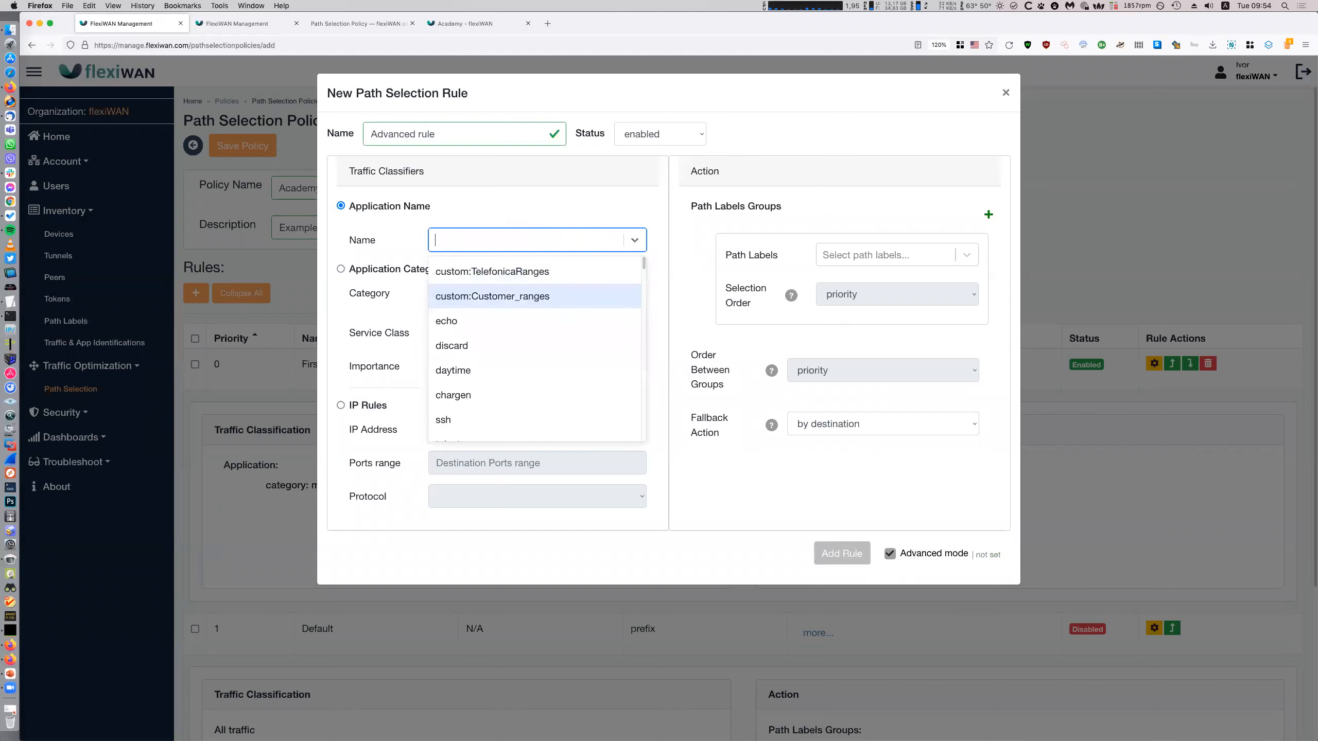
text(net)
key(super+a)
text(zoom)
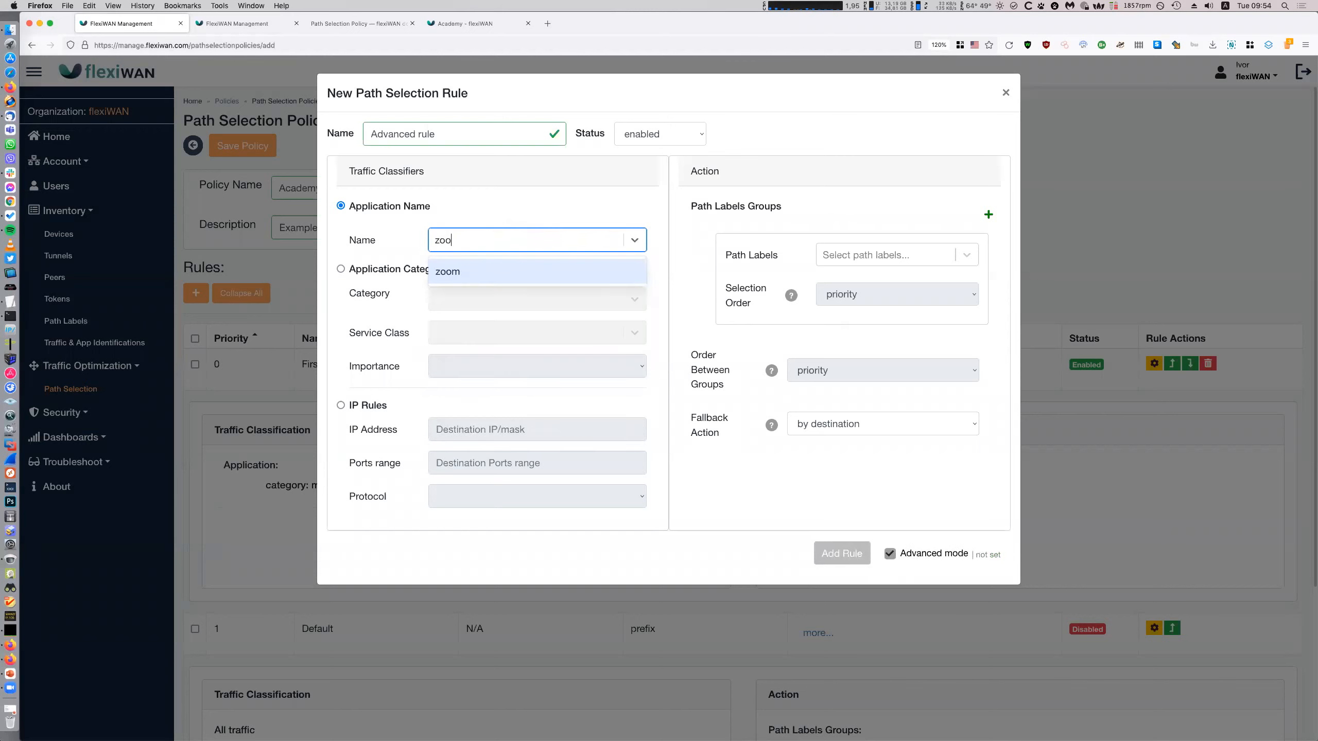
click(565, 280)
click(674, 245)
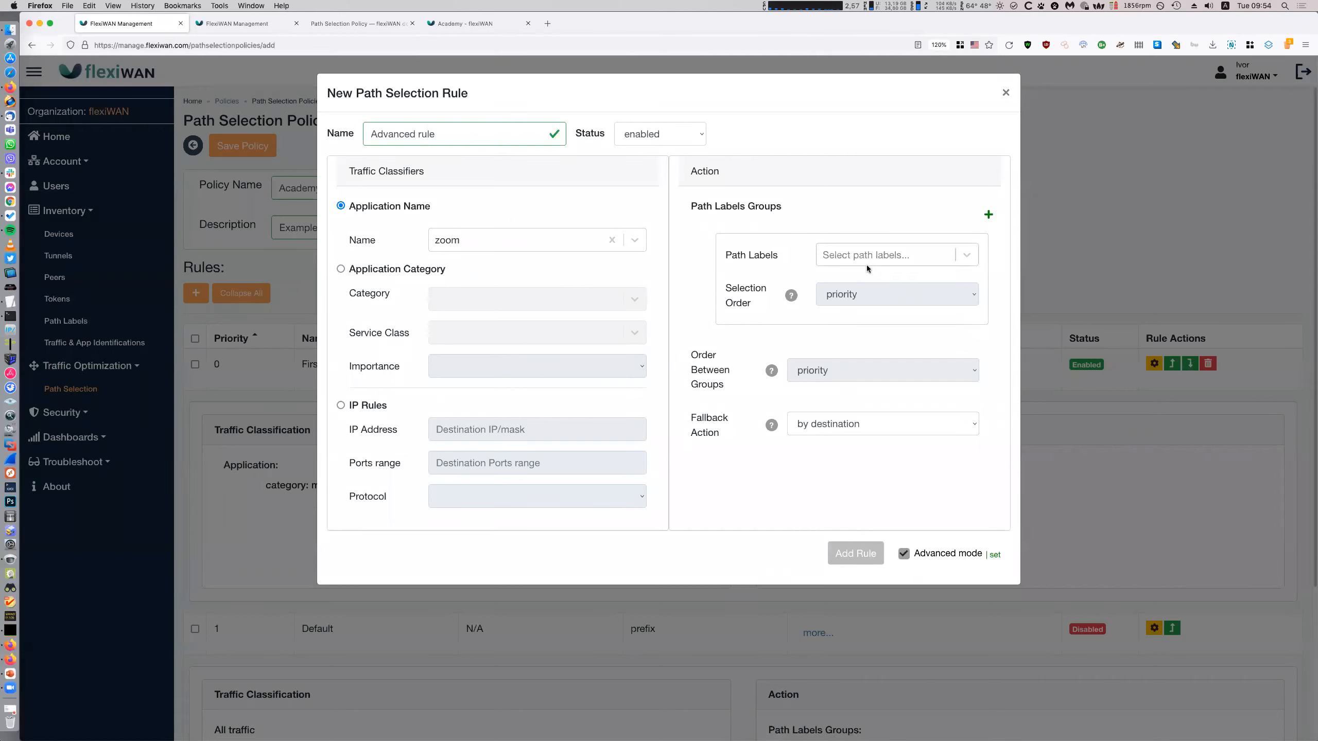
- Try the ISP1 path label in the rule's action, then replace it with Primary
click(901, 254)
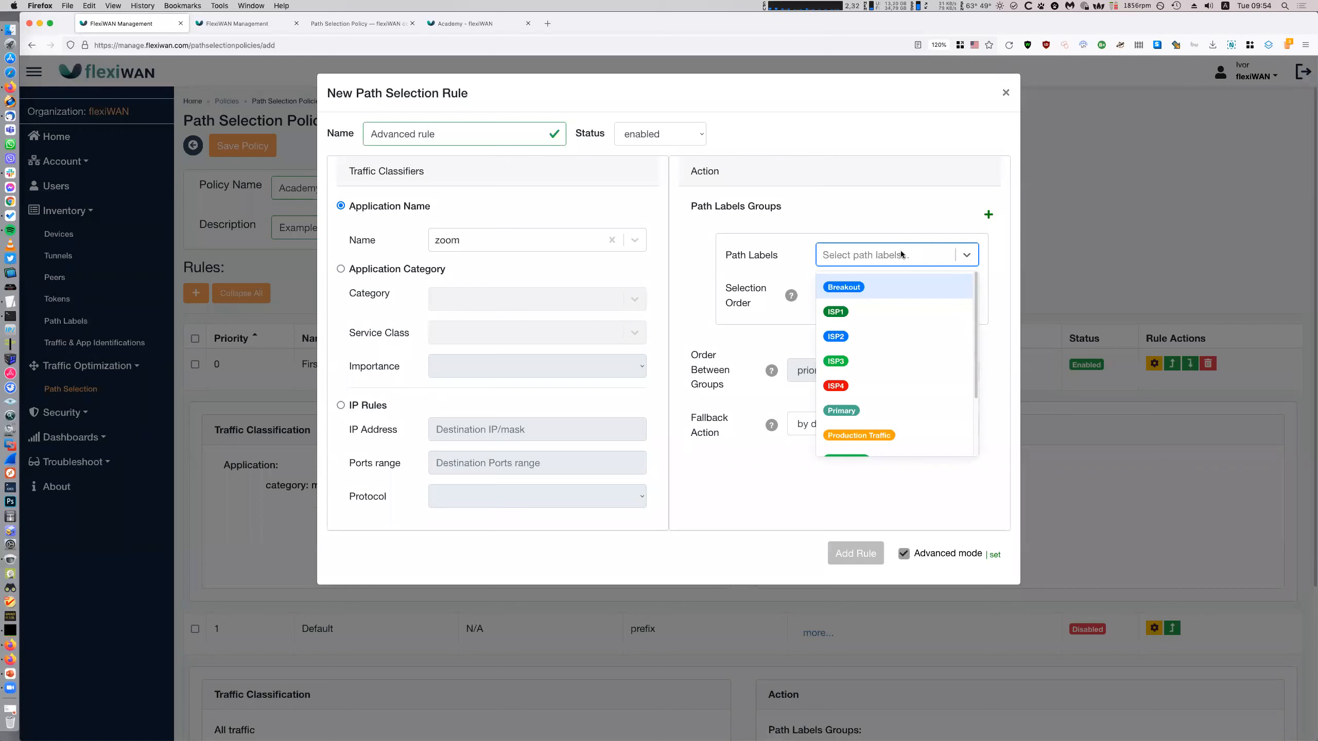
click(854, 314)
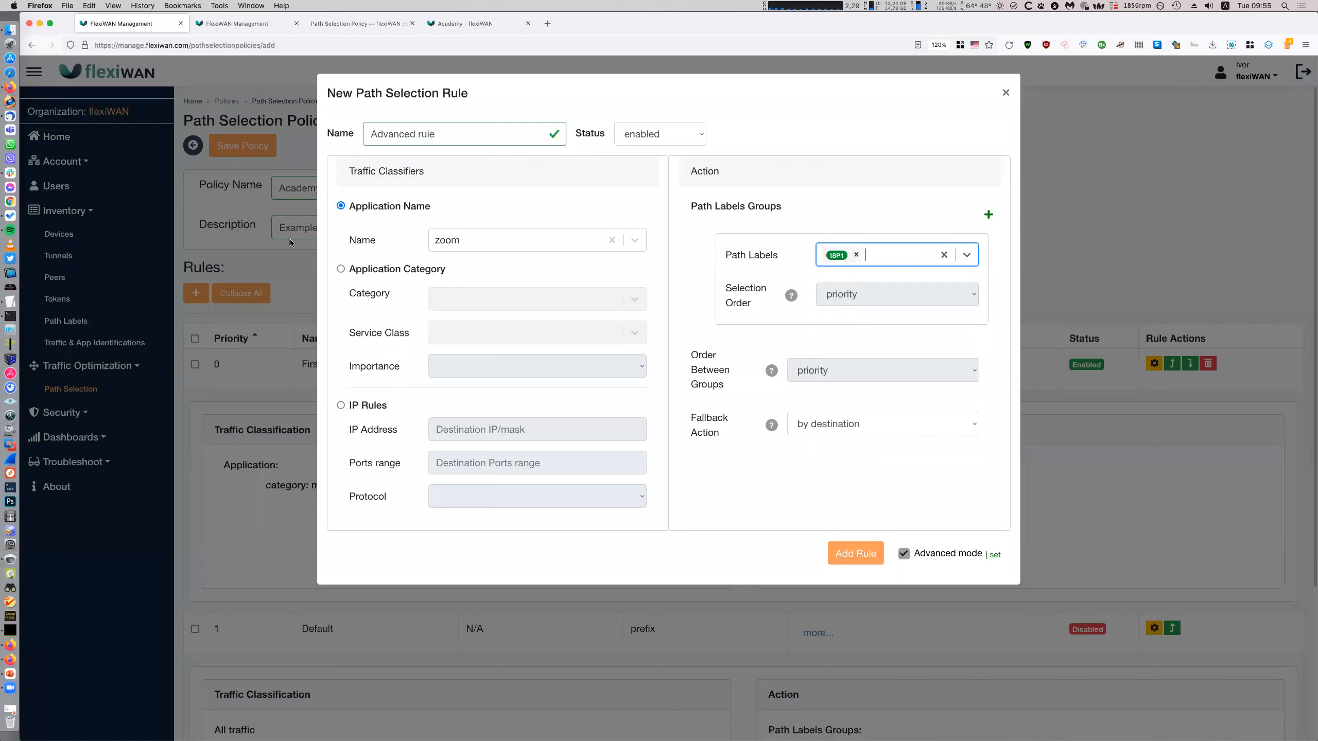
click(856, 254)
click(890, 408)
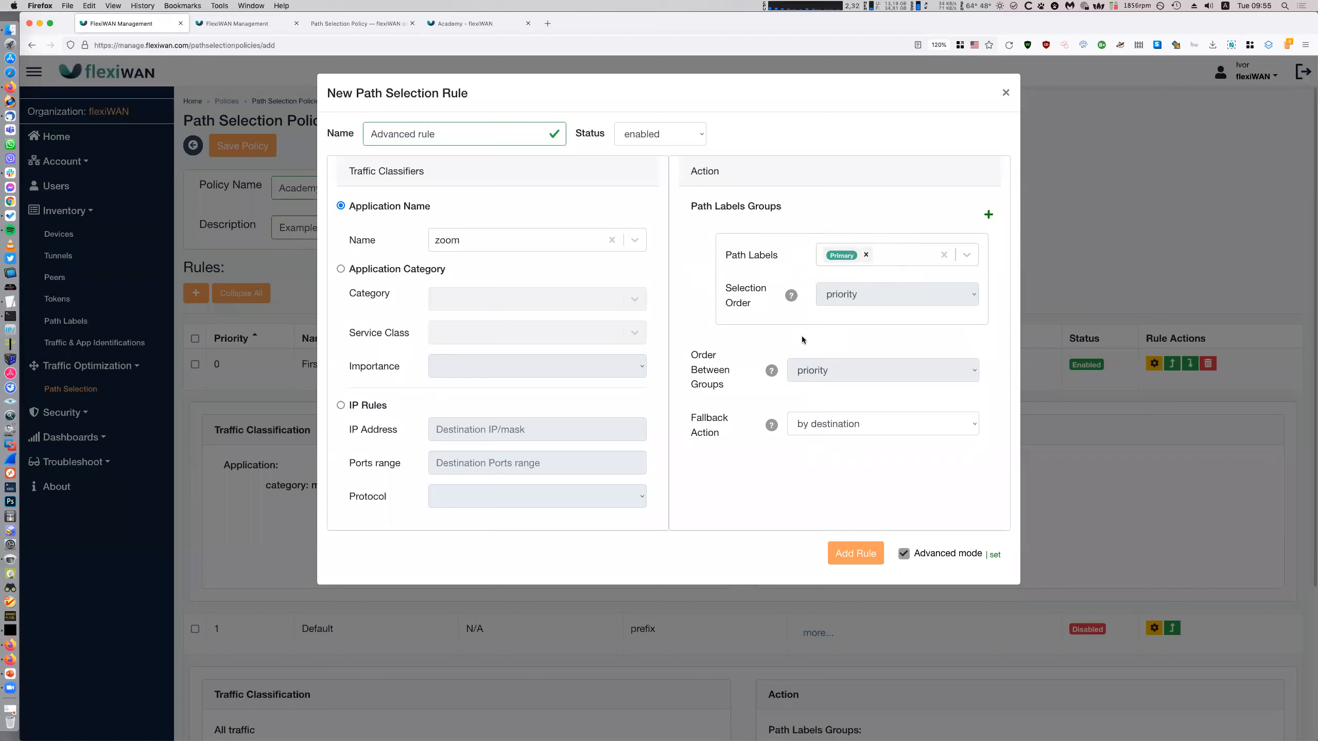
- Review the fallback action choices, set the fallback action to drop and add the advanced rule to the policy
click(861, 434)
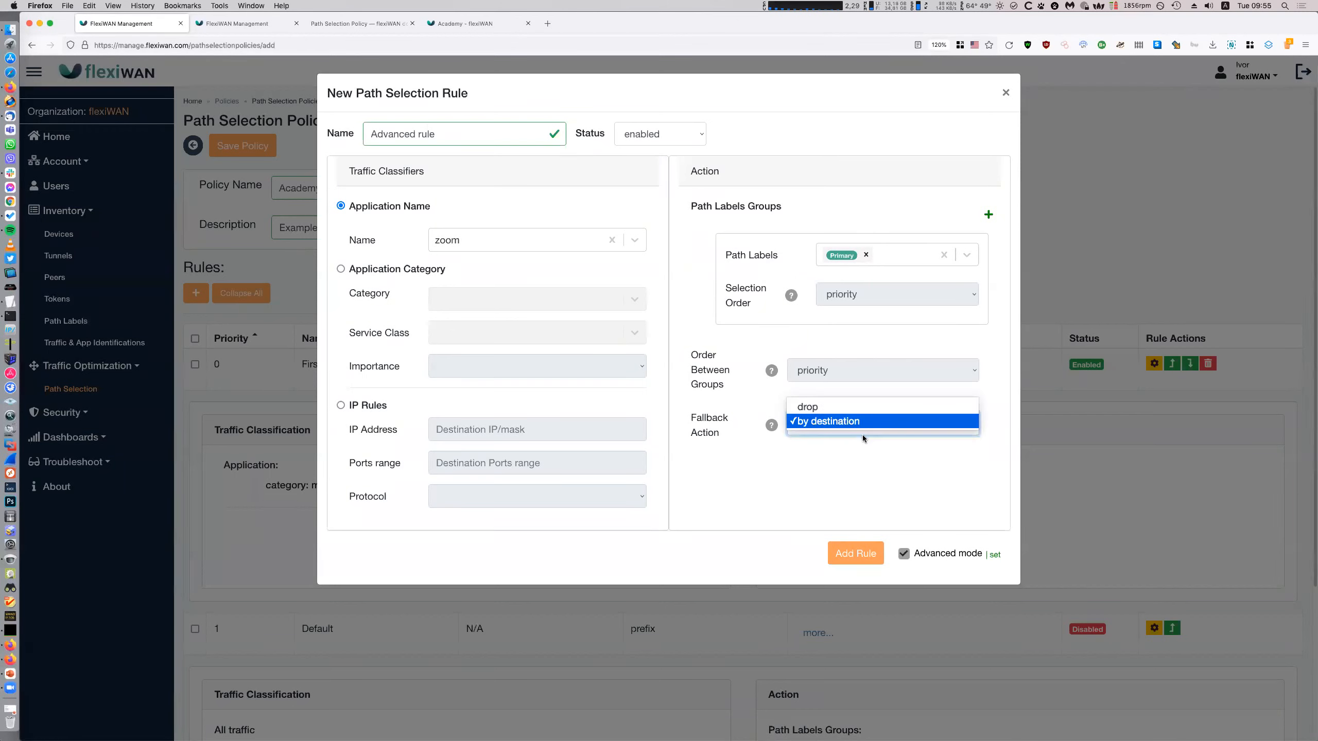
click(900, 472)
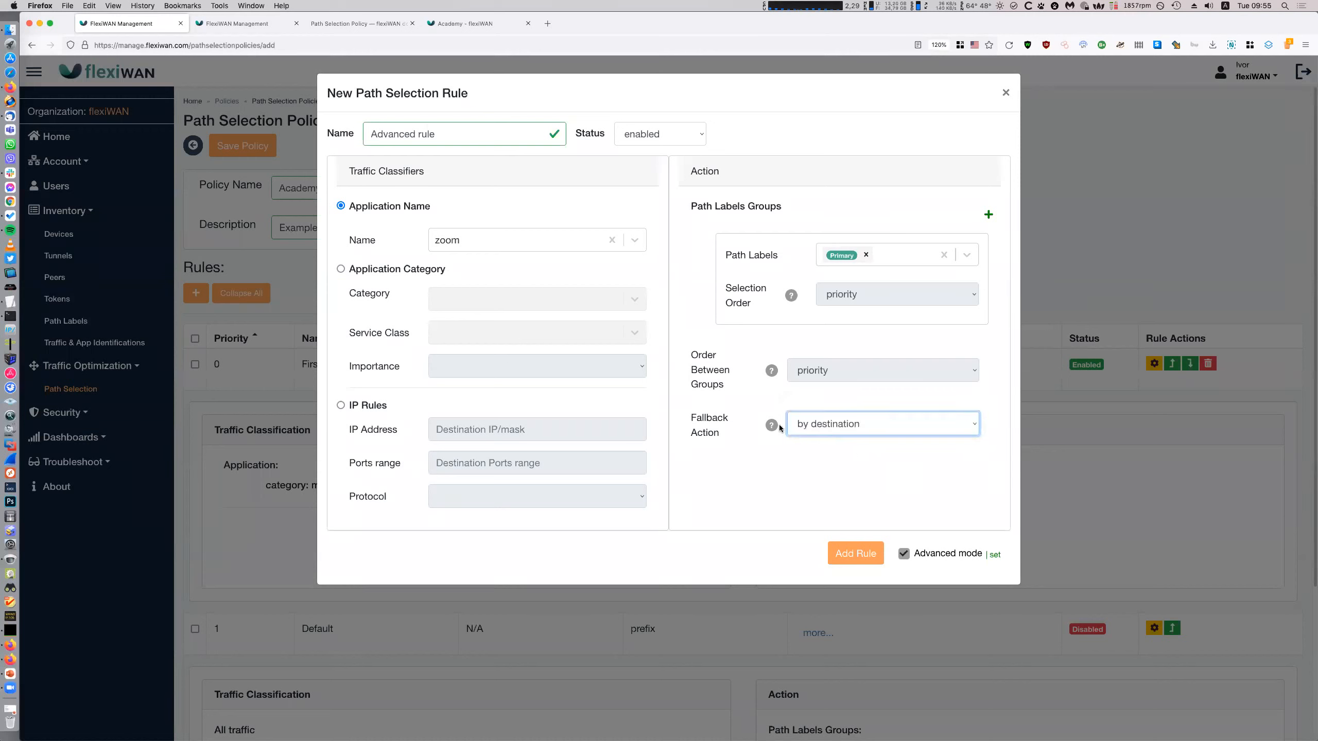
click(919, 441)
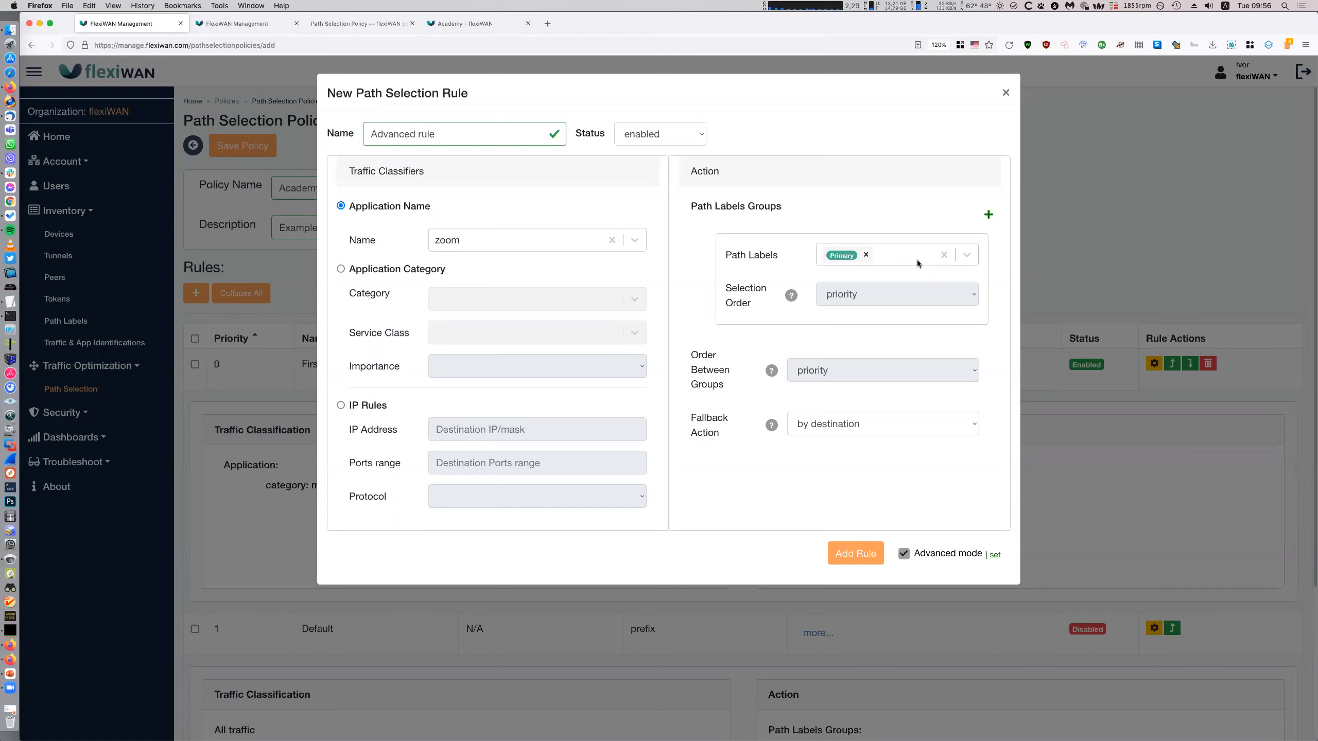
click(898, 420)
click(882, 404)
click(869, 556)
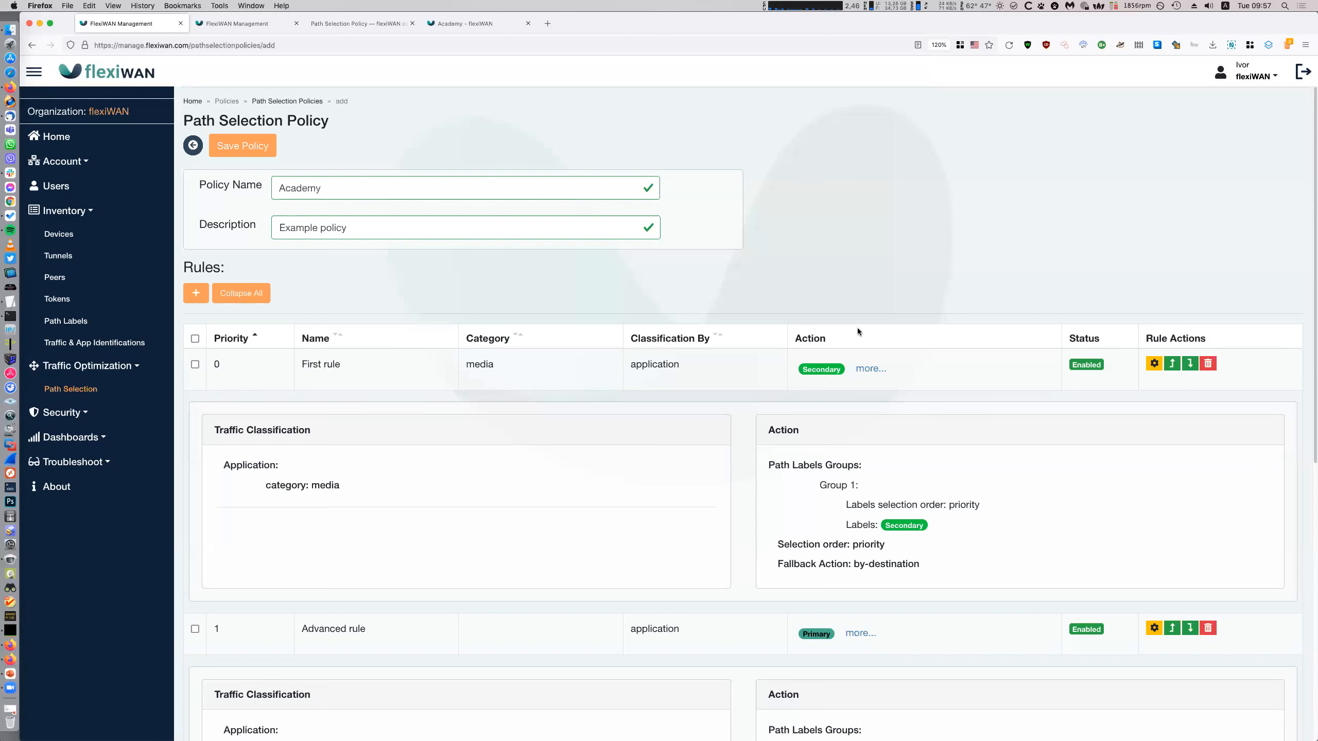
- Collapse the details of First rule, Advanced rule and the Default rule in the Academy policy
click(914, 368)
click(534, 418)
click(652, 468)
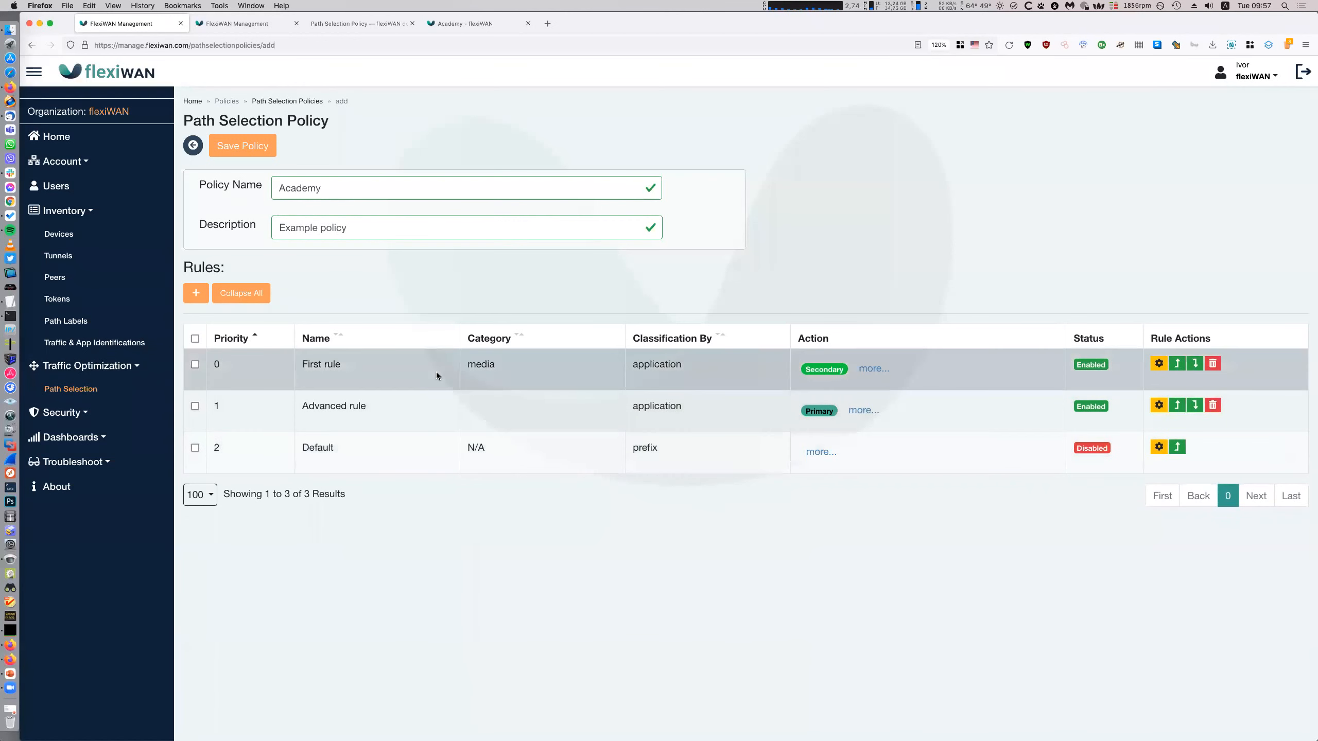
- Start another path selection rule in advanced mode and name it Categories
click(437, 371)
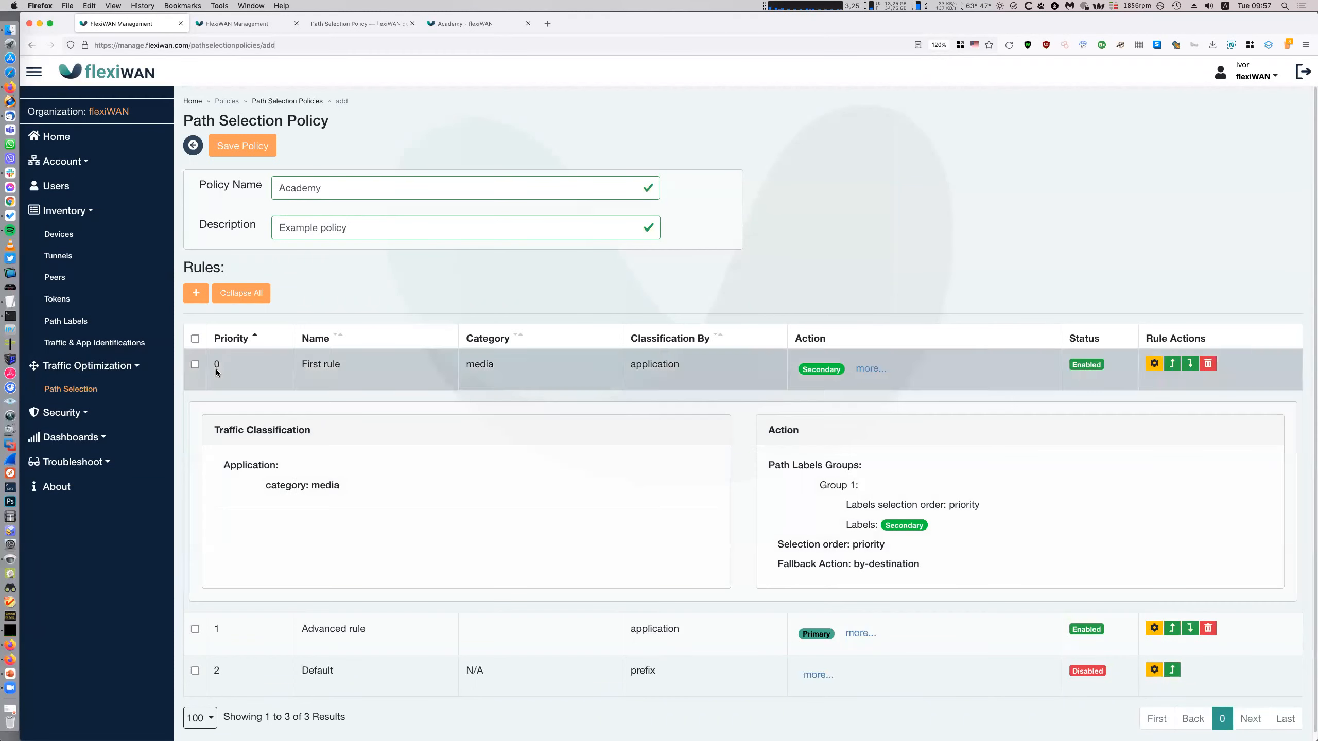
click(236, 295)
click(196, 293)
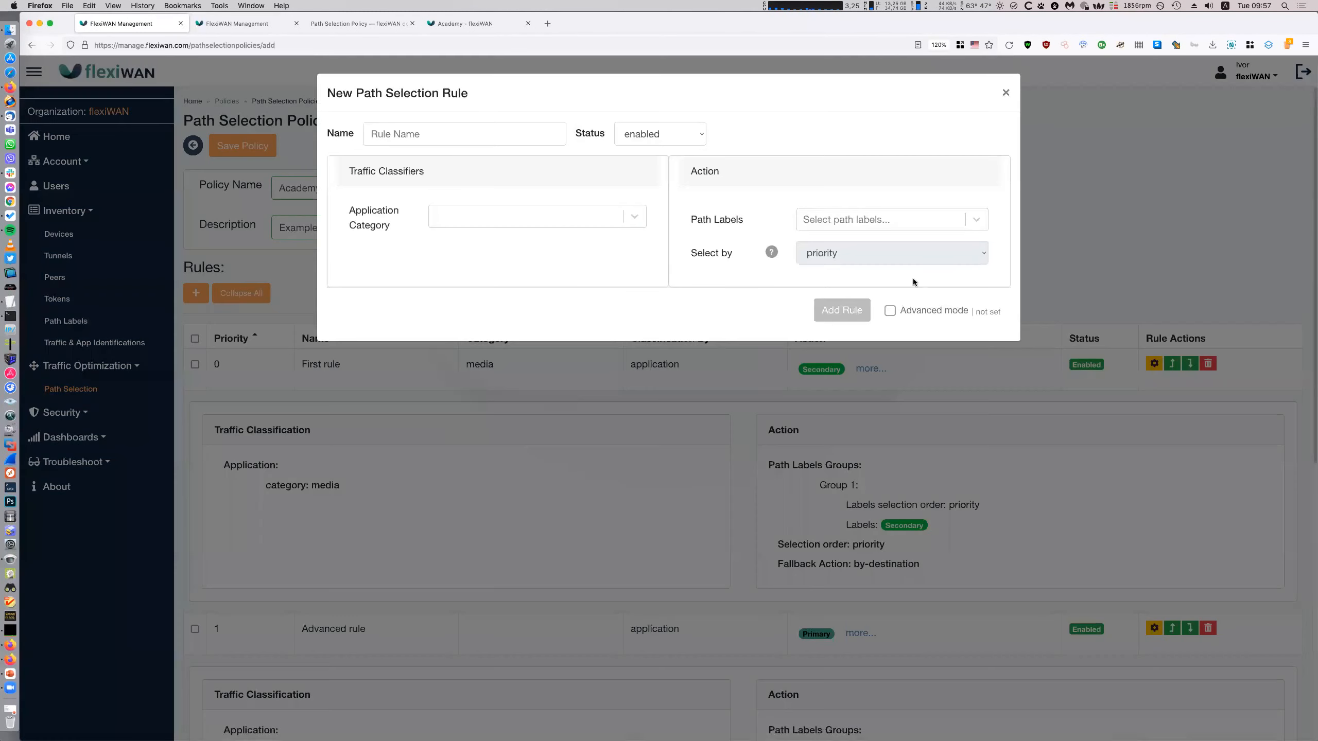
click(919, 309)
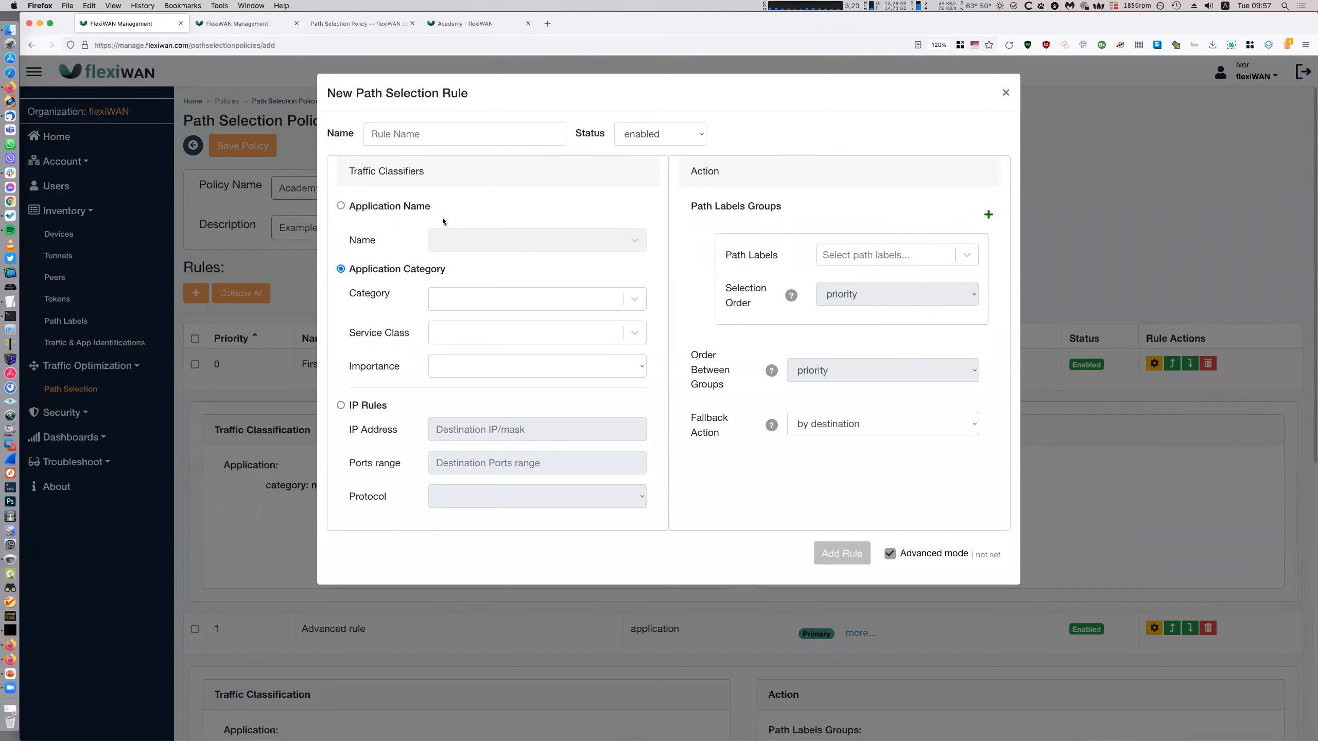
click(381, 134)
text(Categories)
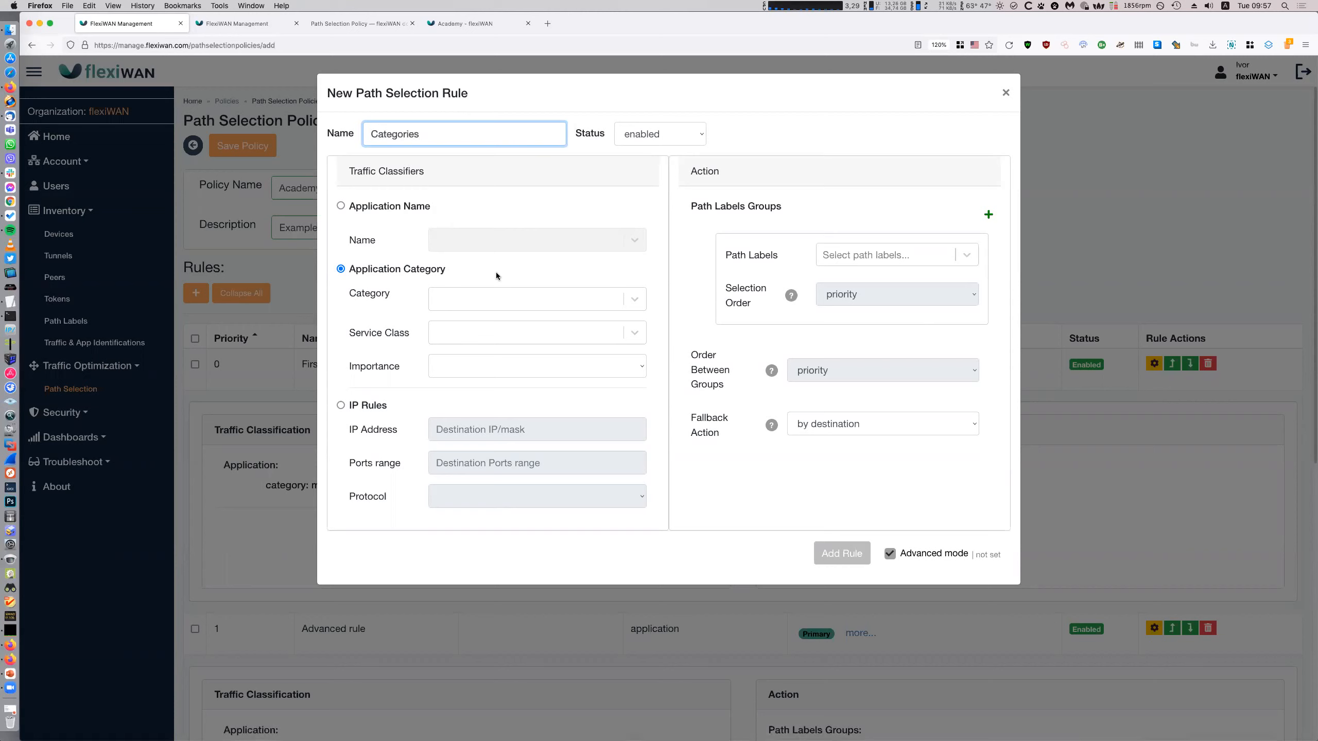
click(391, 205)
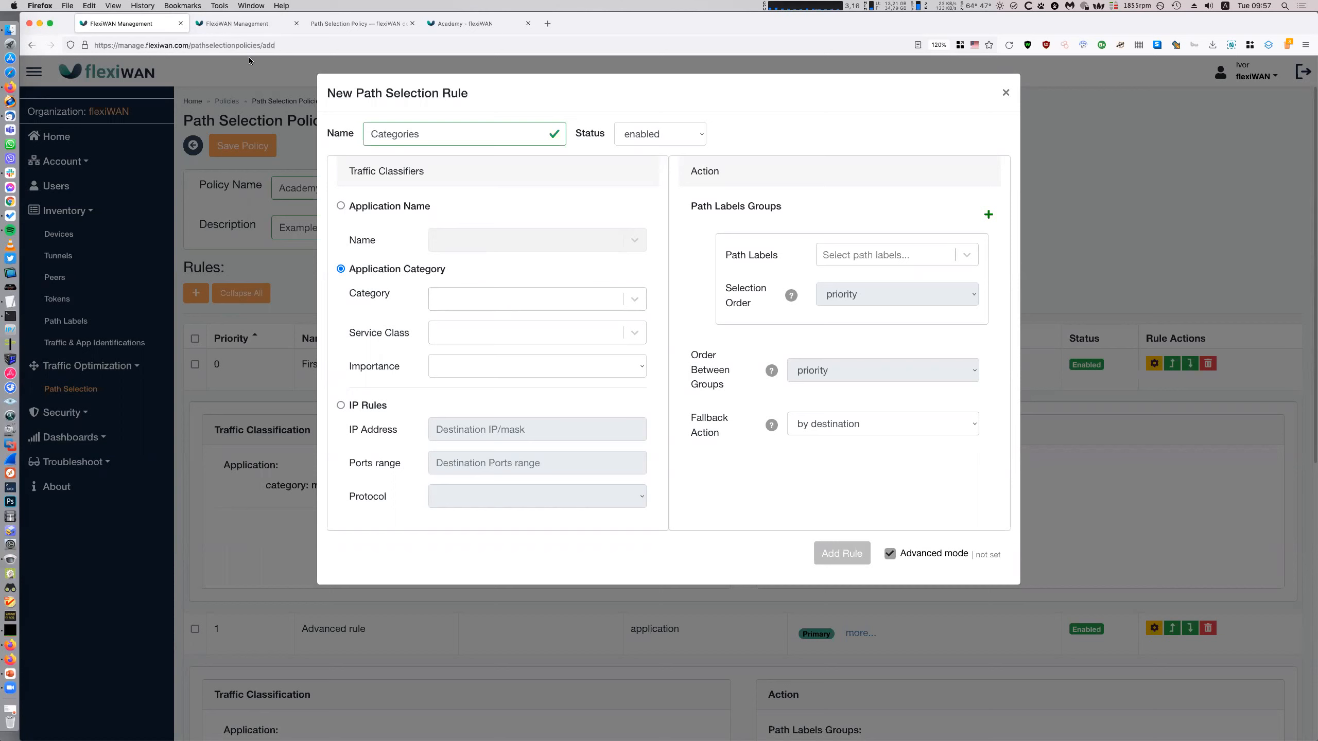
- Check the categories in the app identifications list, then set the new rule's application category to management
click(244, 23)
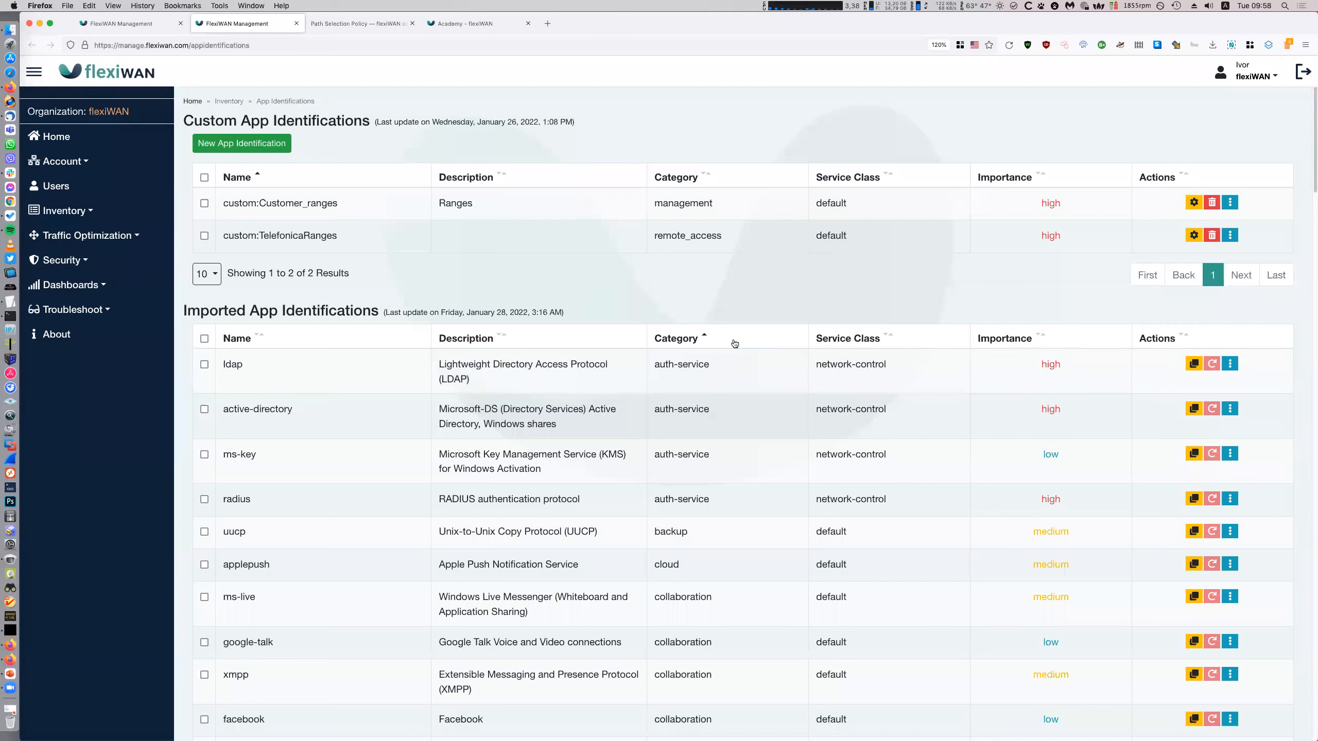
scroll(982, 449, down, 1)
scroll(980, 446, down, 10)
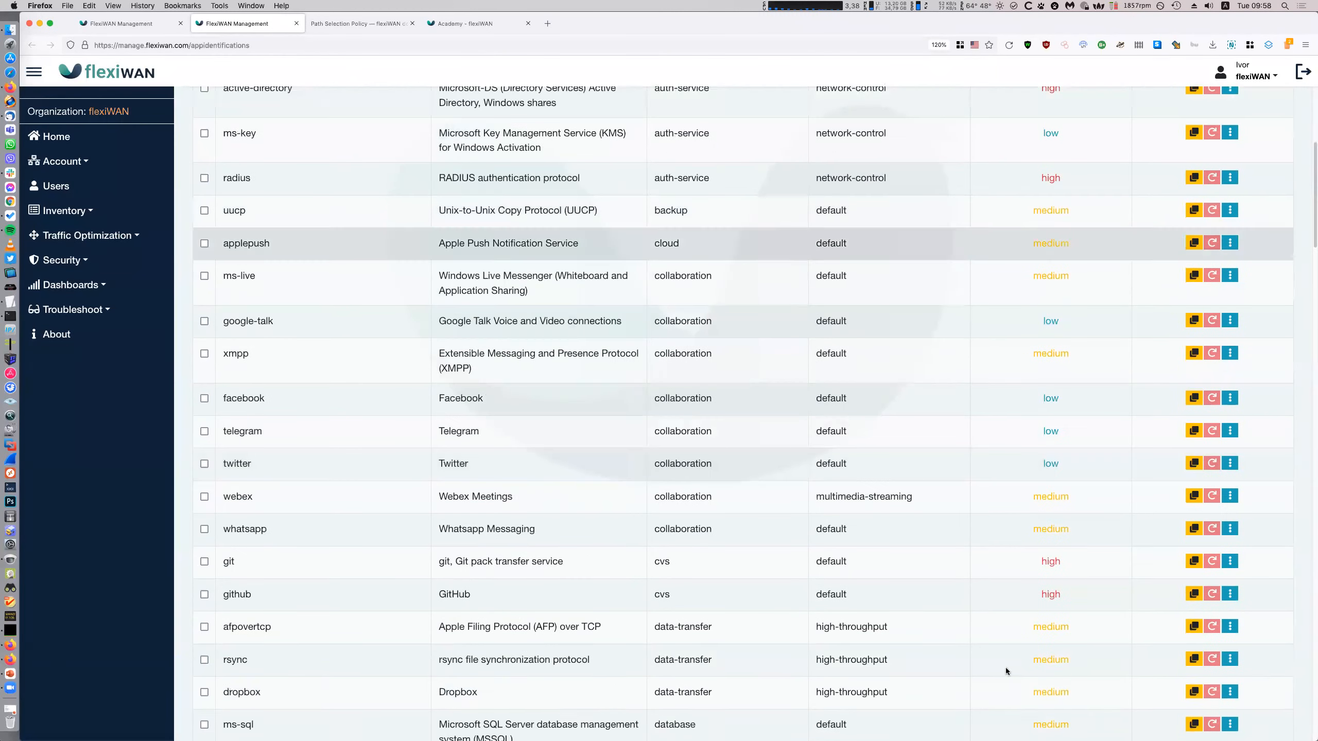
scroll(1030, 392, up, 9)
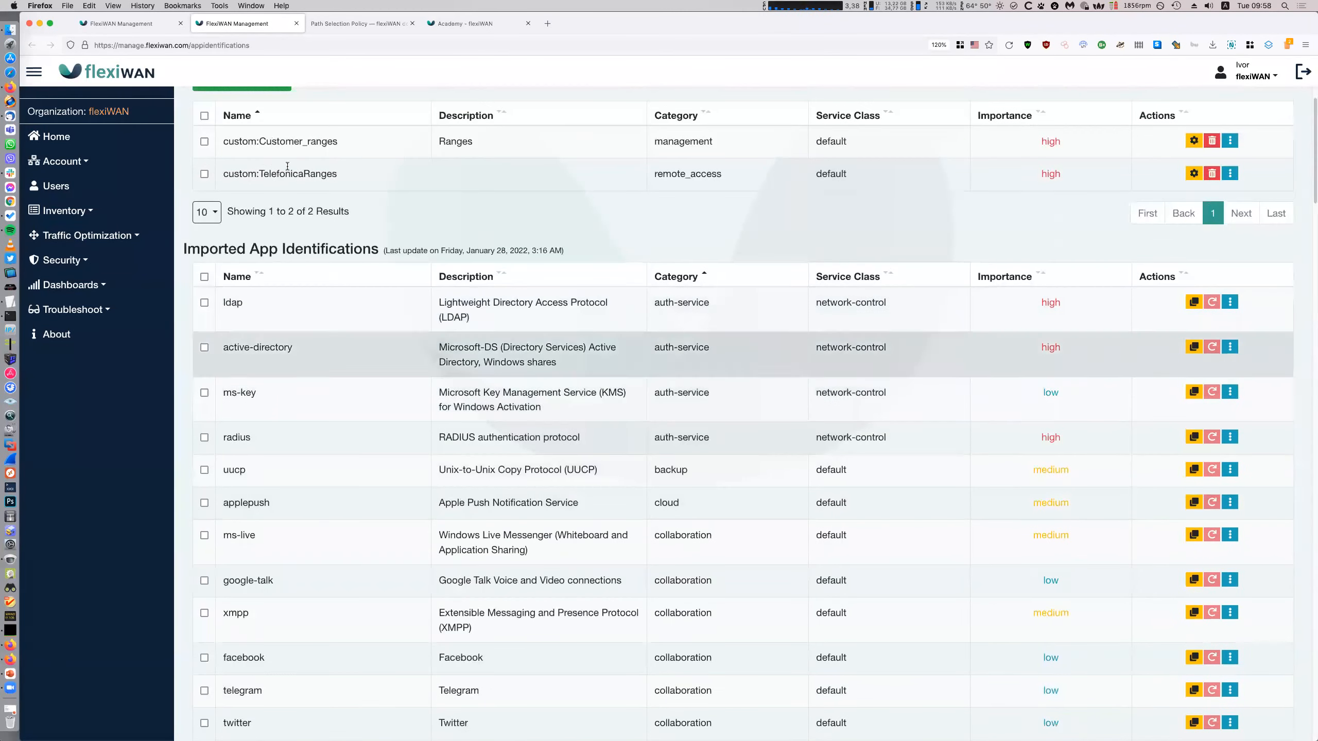
click(138, 28)
click(576, 301)
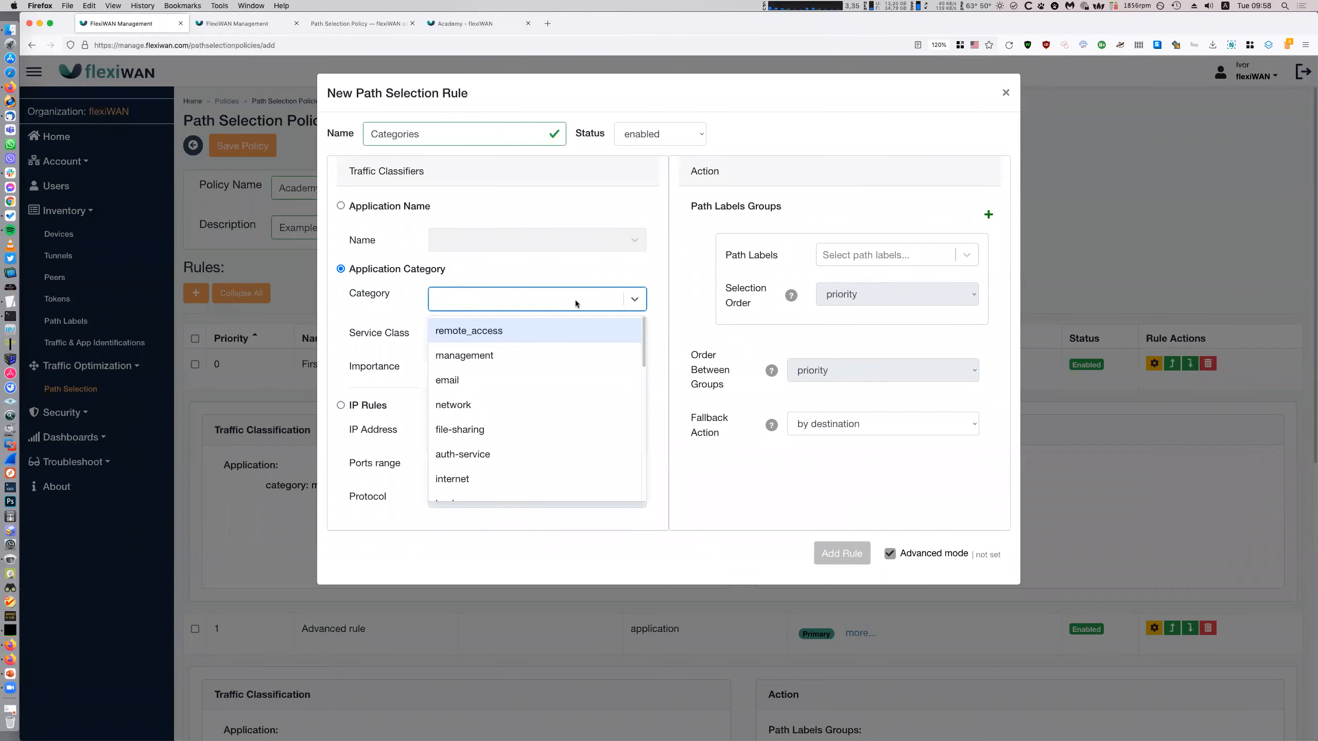
click(511, 359)
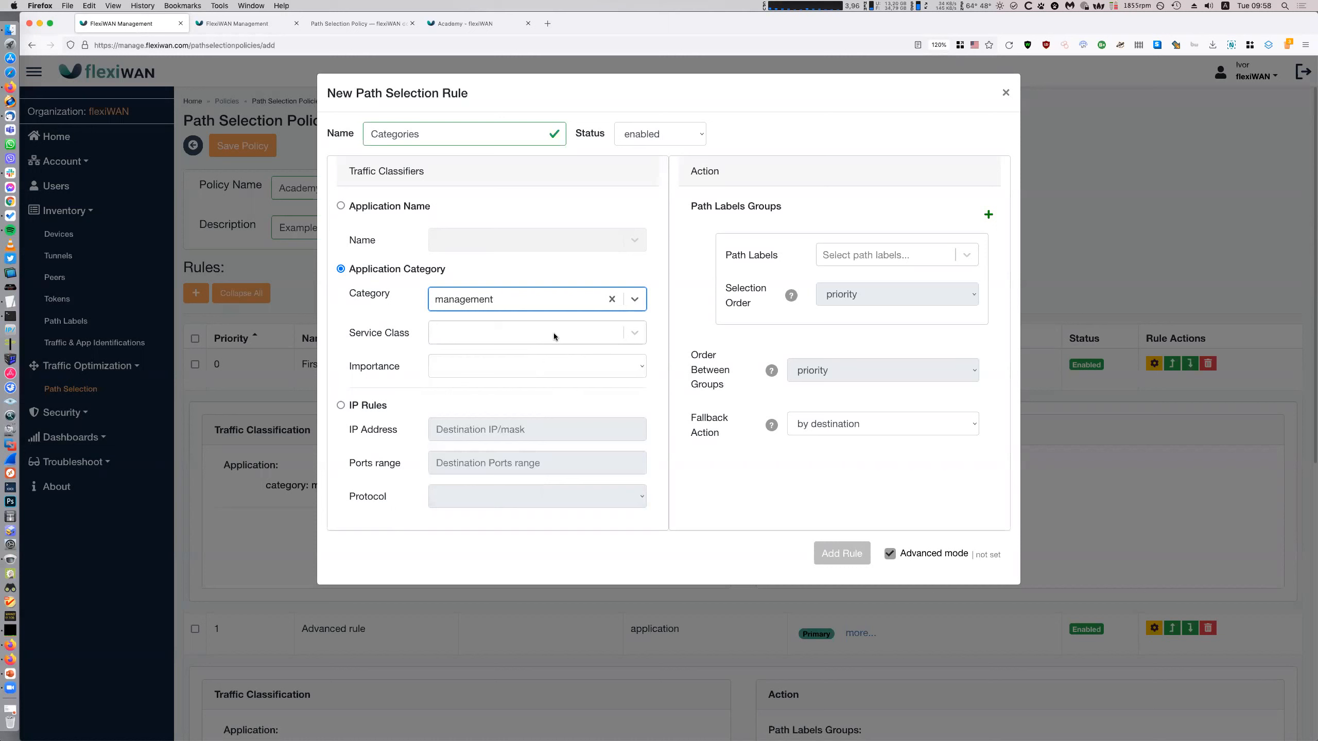
- Browse the imported app identifications, sorted by category, to compare the service classes within each category
click(242, 23)
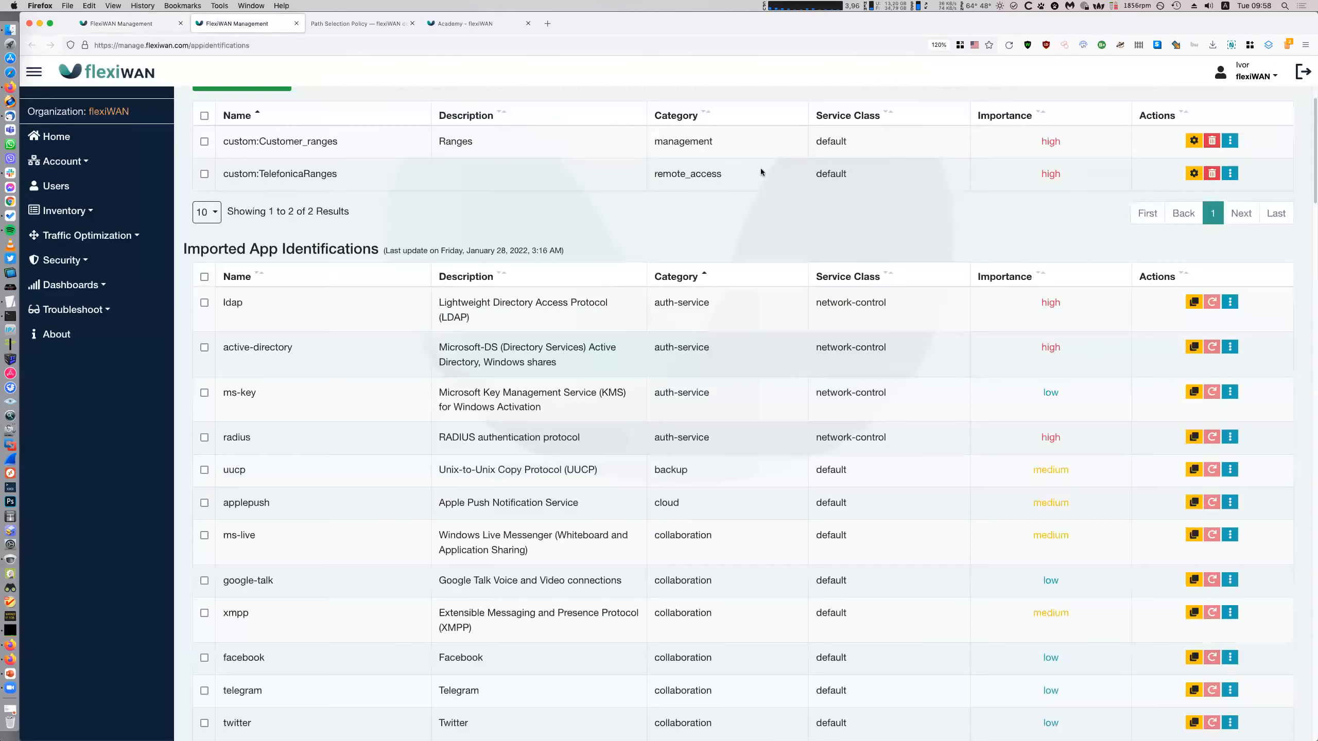
scroll(873, 506, down, 20)
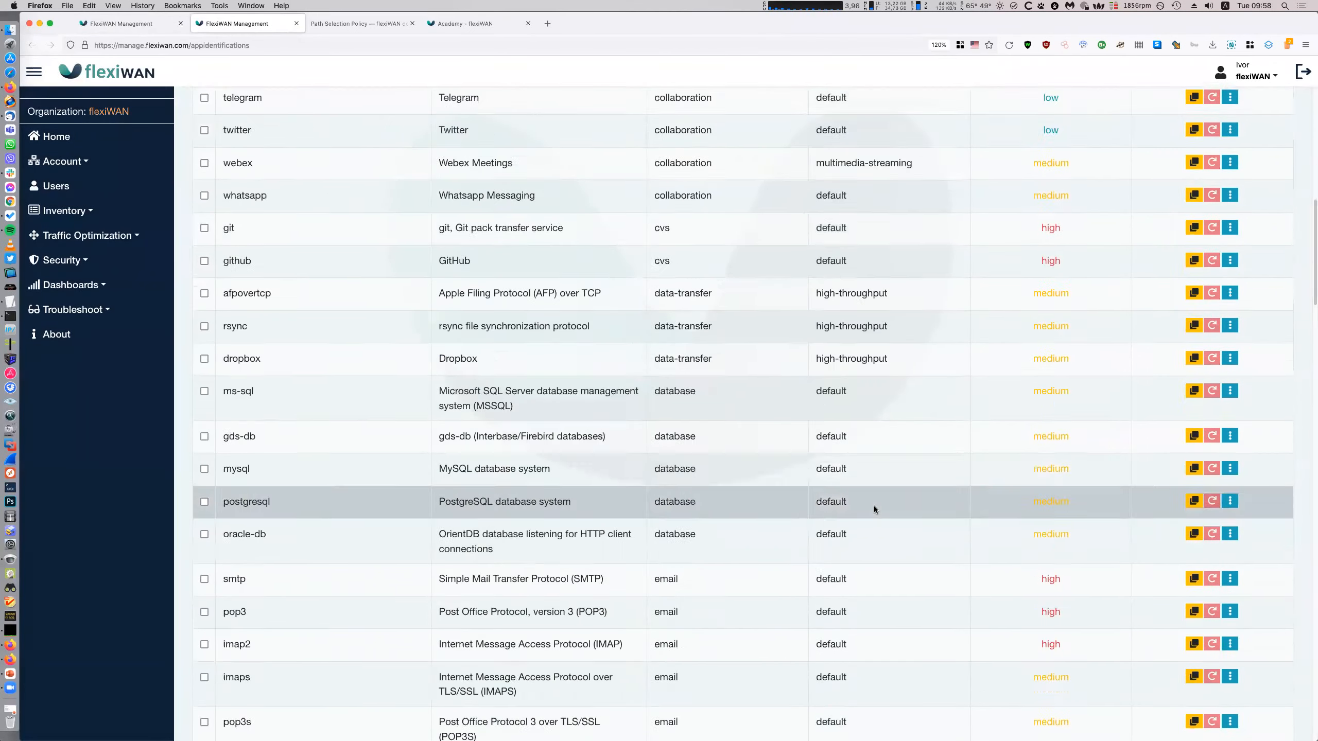
scroll(875, 512, down, 20)
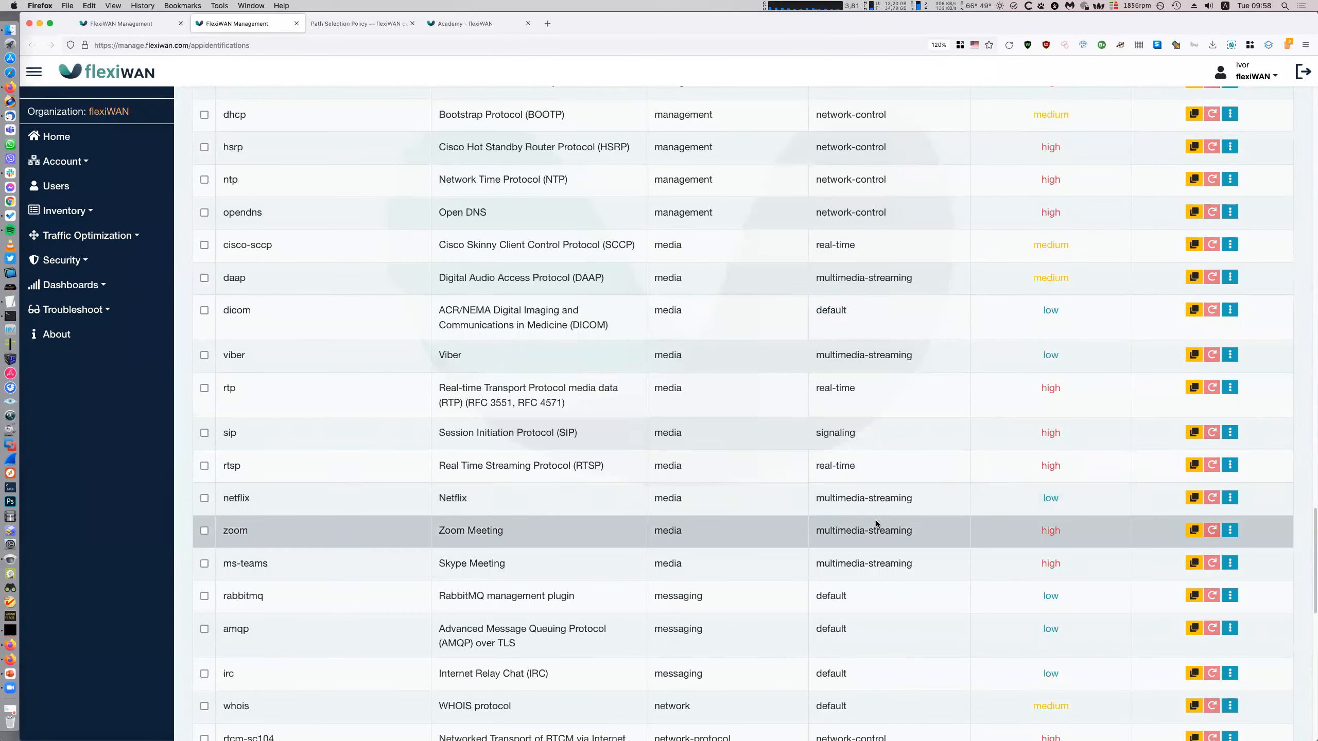
scroll(875, 530, up, 20)
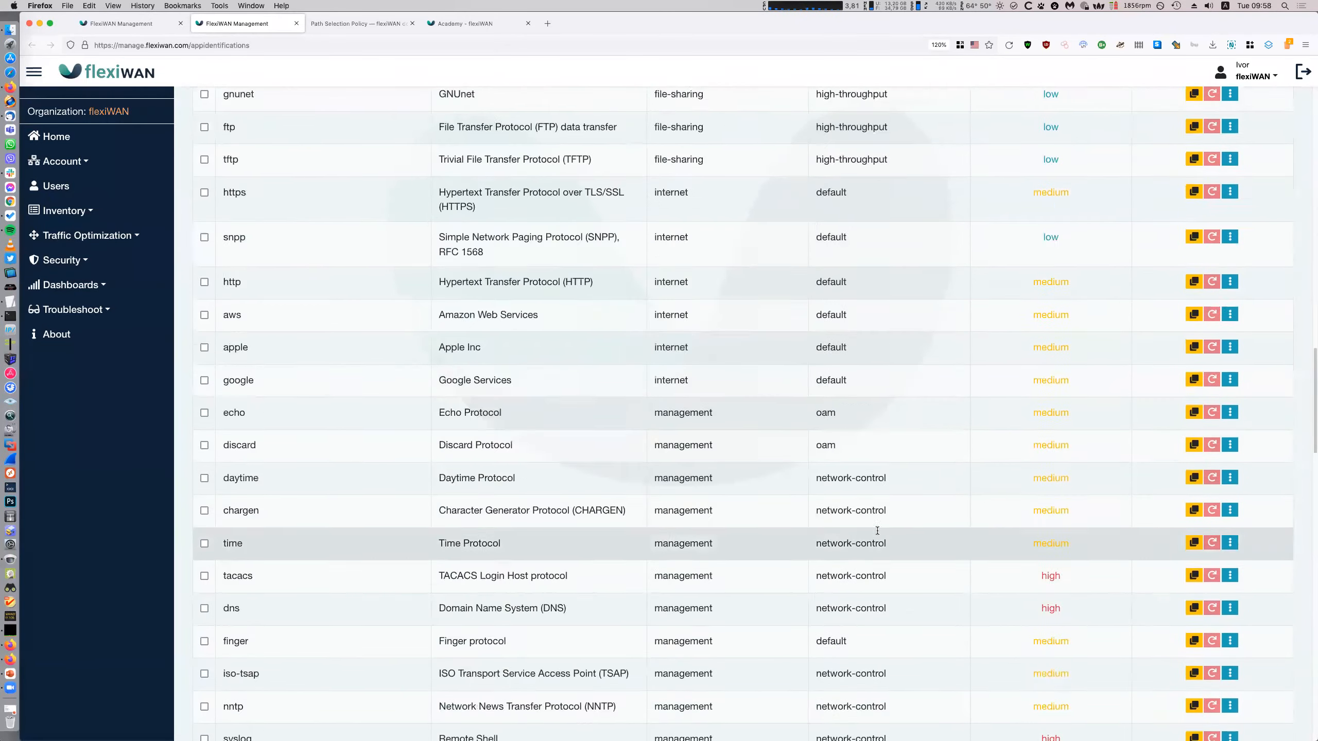
scroll(661, 303, down, 20)
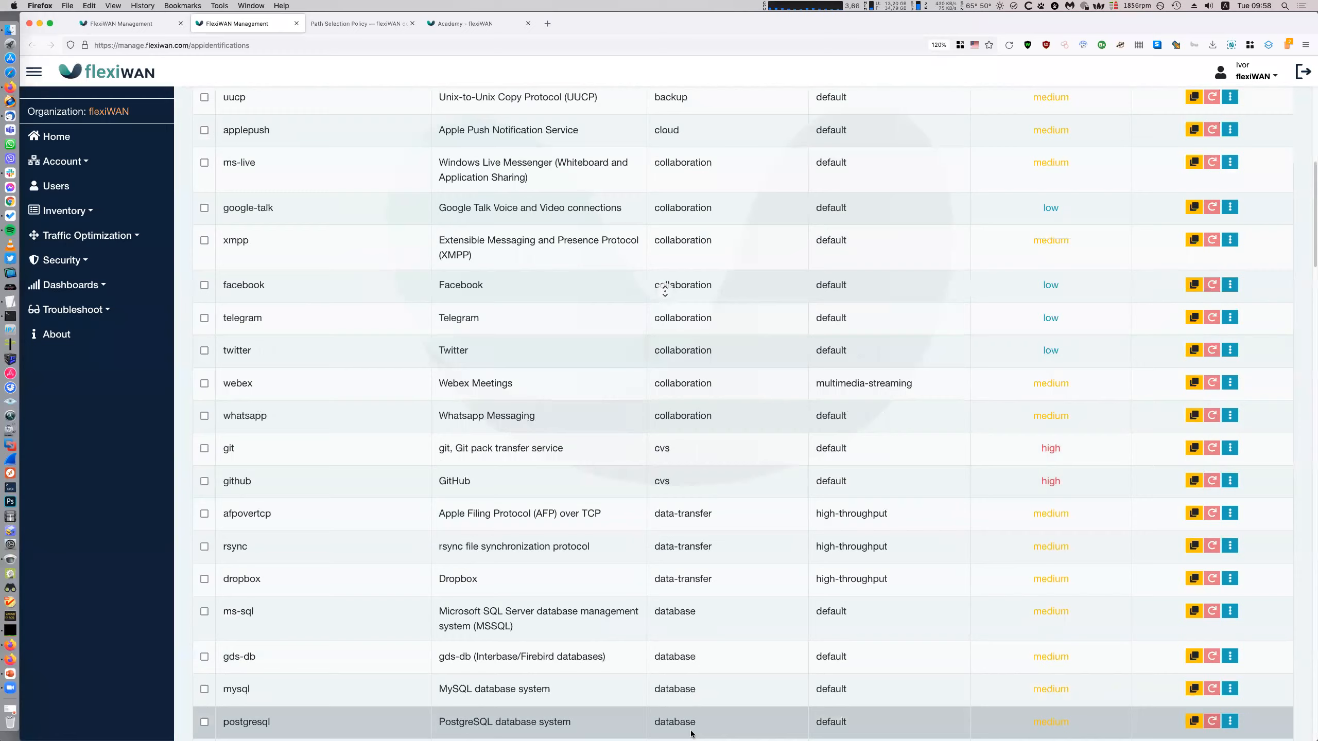
scroll(818, 204, up, 20)
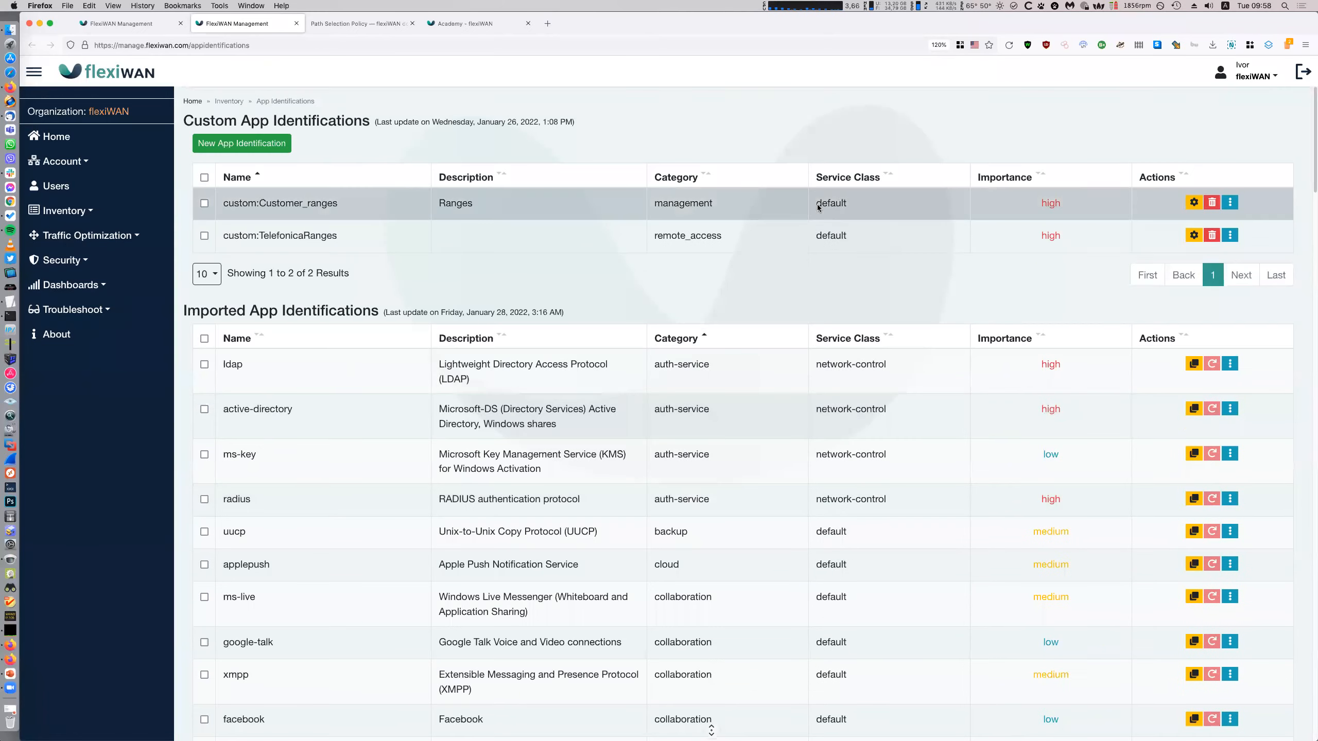
- Sort the imported app identifications by service class and examine the service classes from the first page of results
click(867, 338)
scroll(927, 546, down, 20)
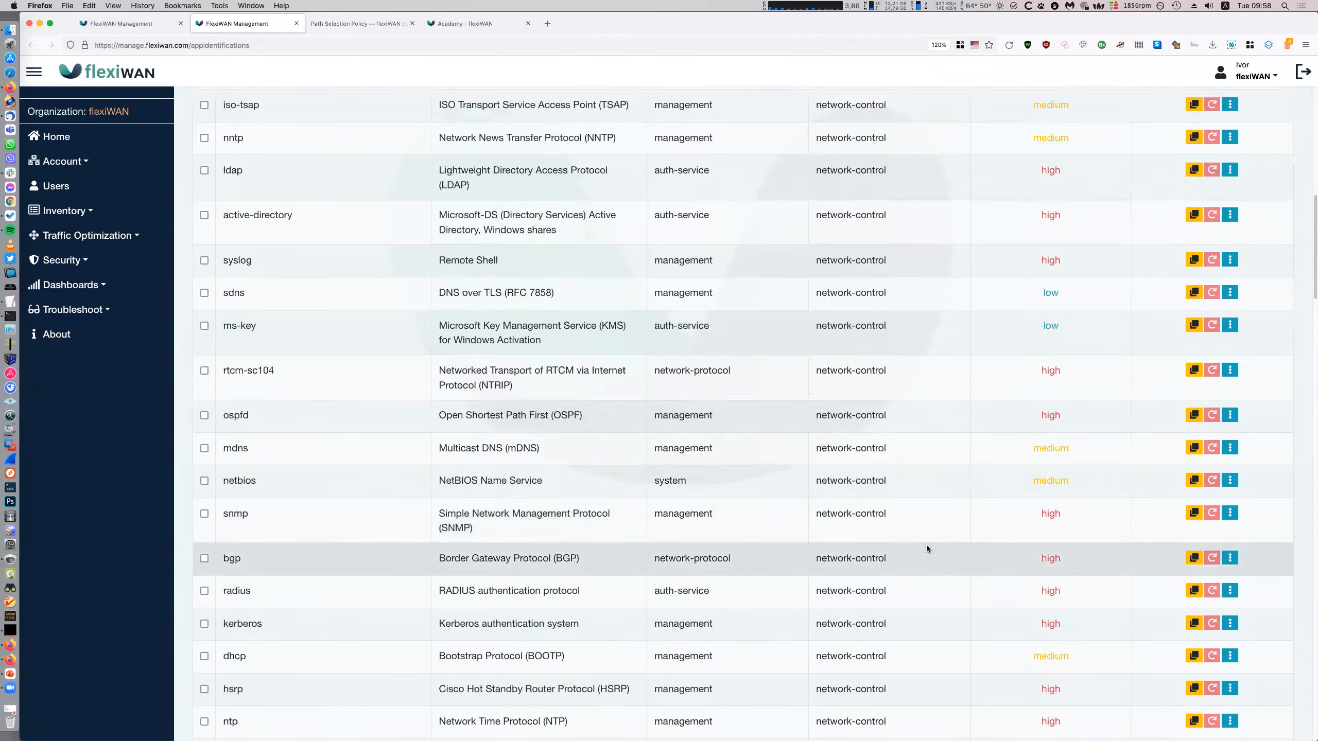
scroll(927, 546, down, 20)
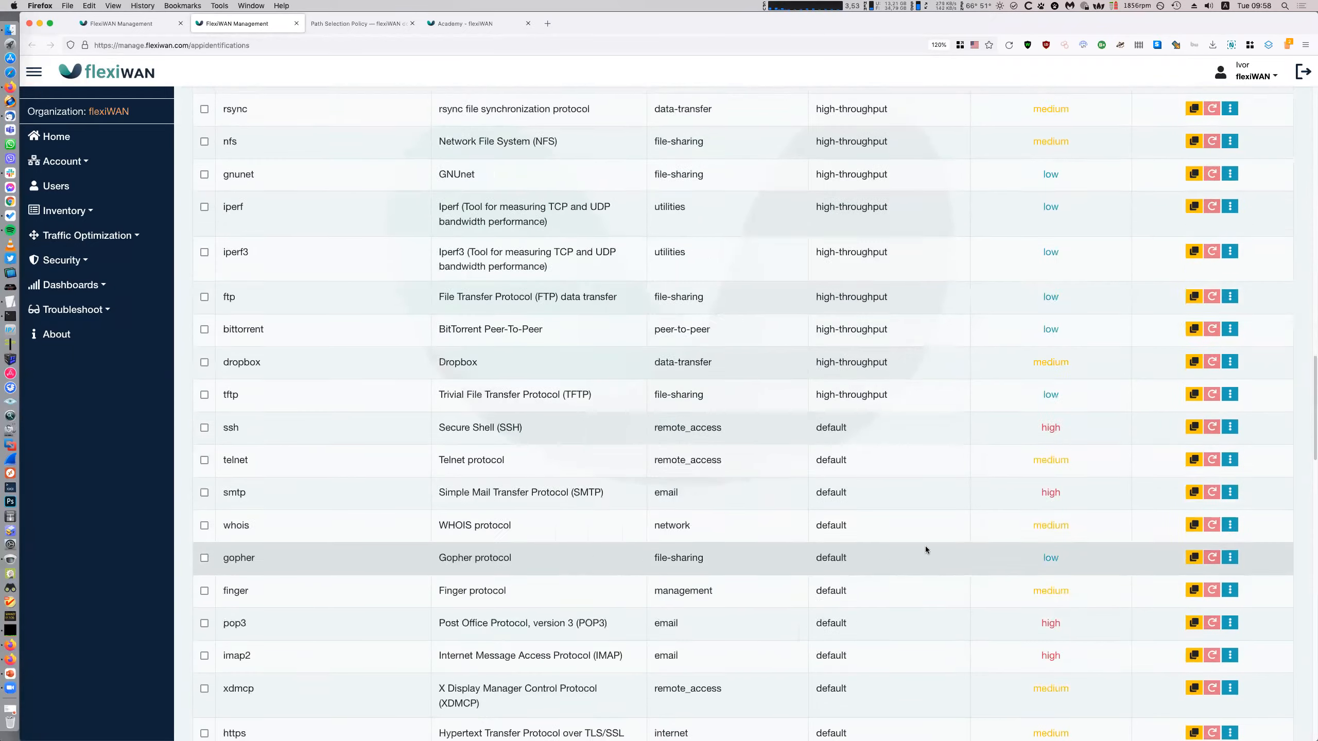
scroll(921, 547, down, 3)
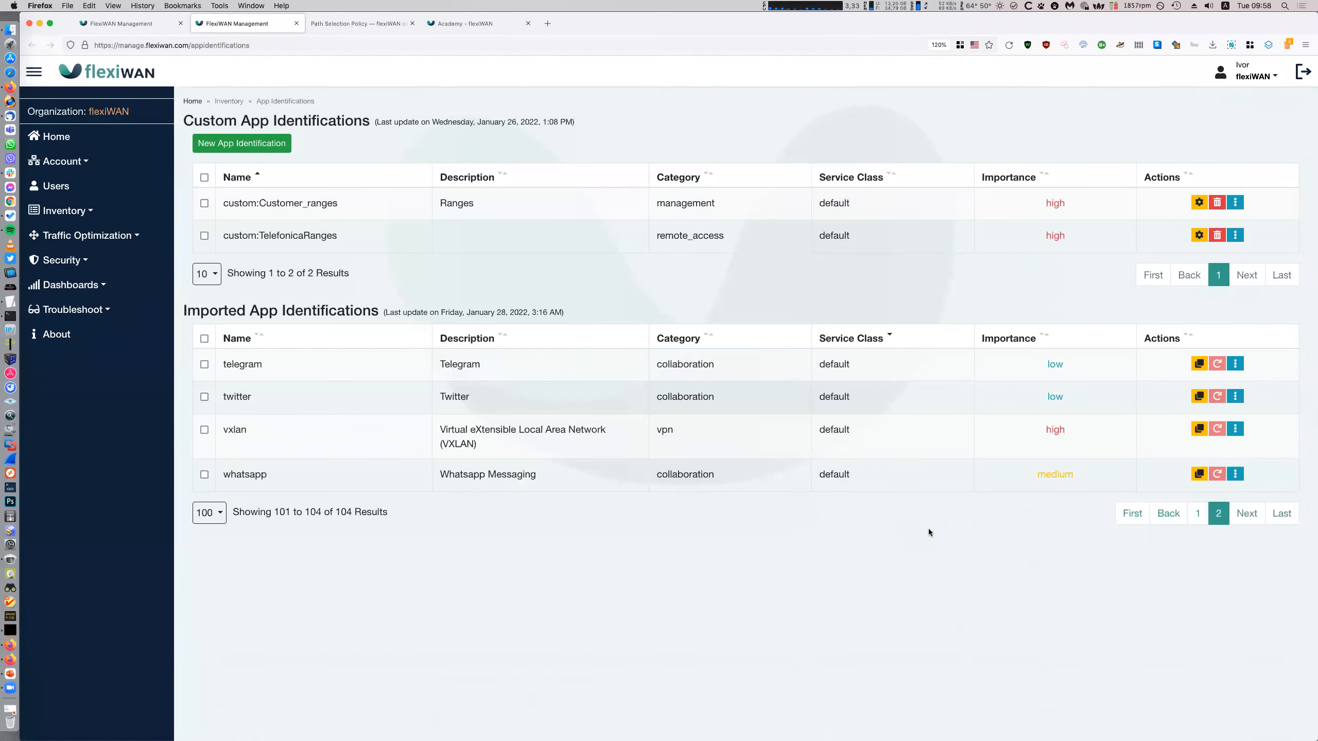
click(1197, 517)
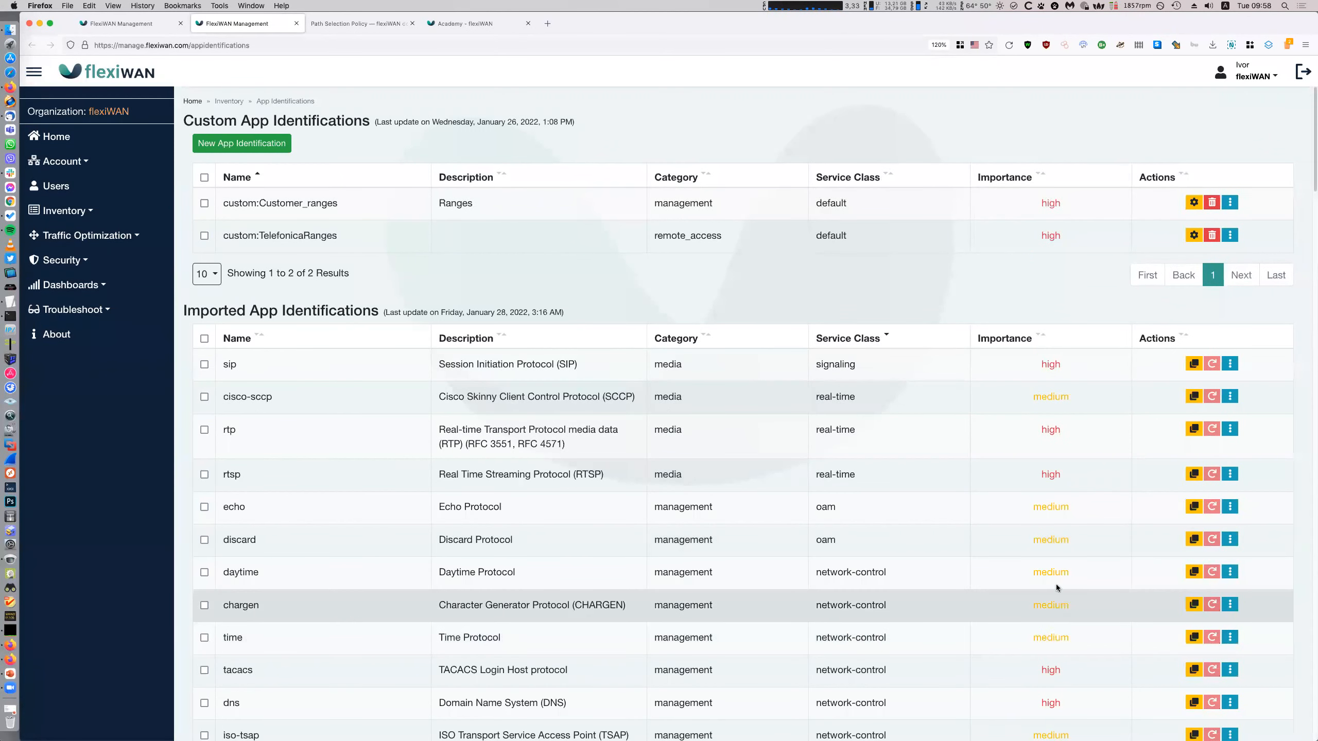
scroll(1056, 584, down, 5)
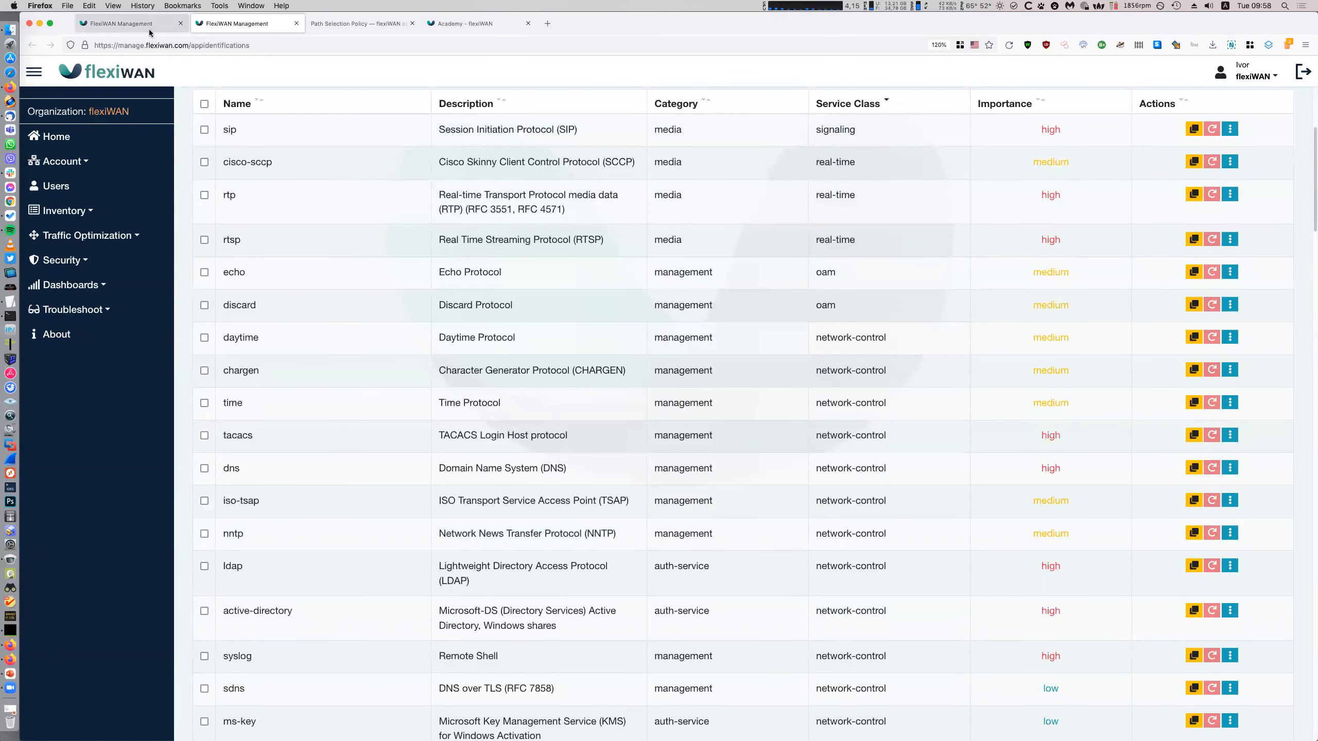
- Return to the Categories rule and give it path label ISP1, service class default and importance low
click(152, 26)
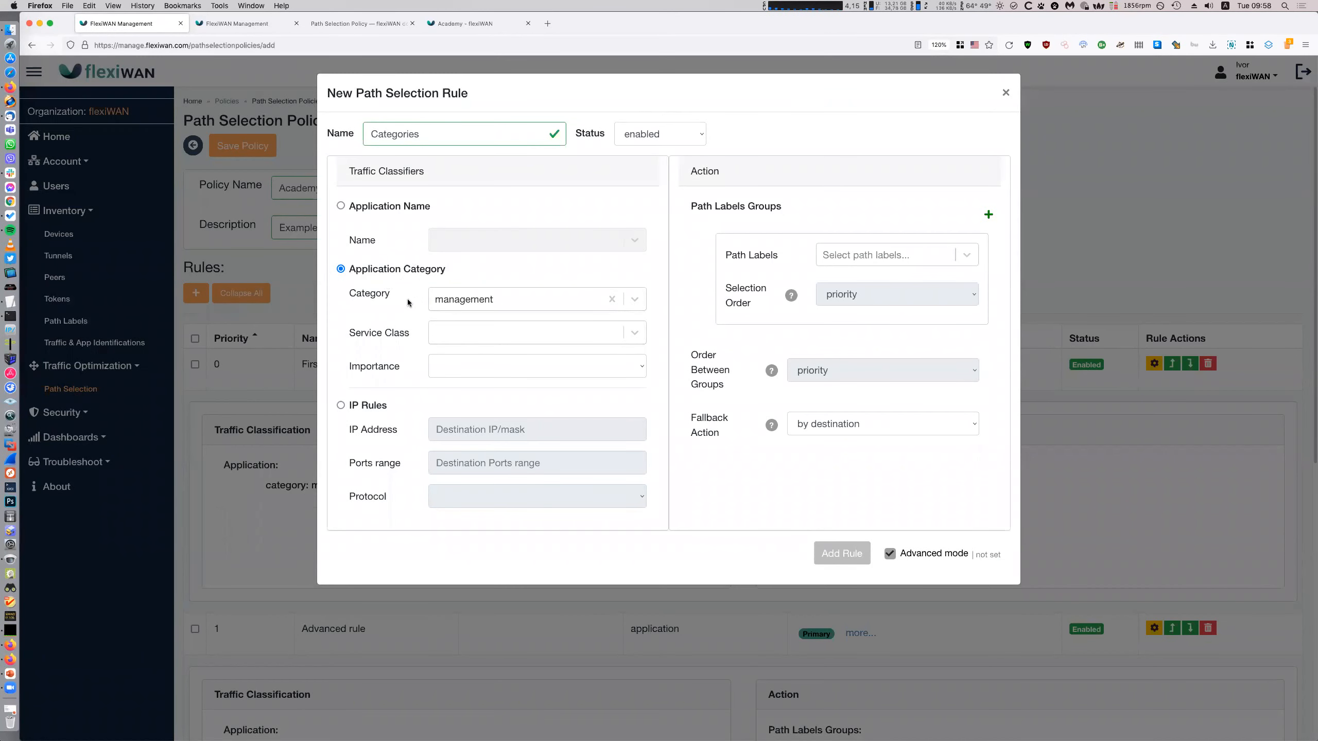
click(888, 261)
click(859, 311)
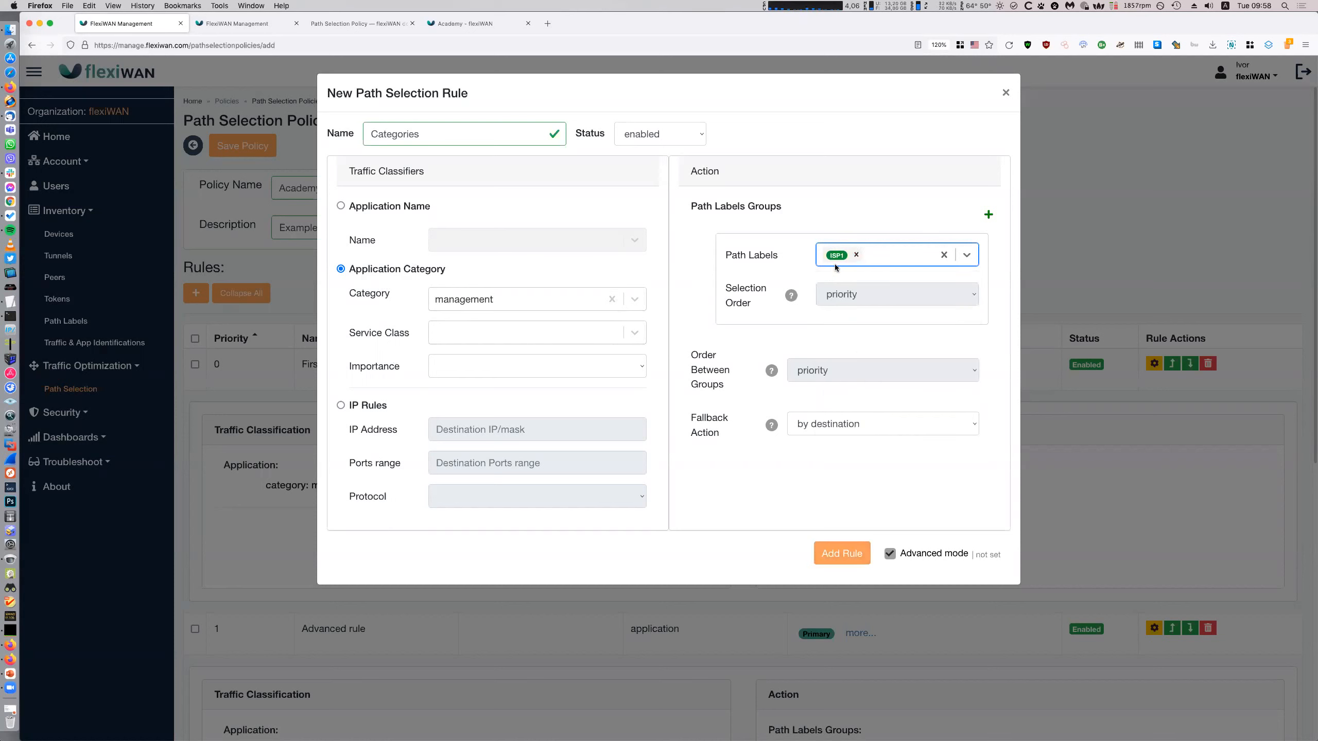
click(577, 332)
click(525, 365)
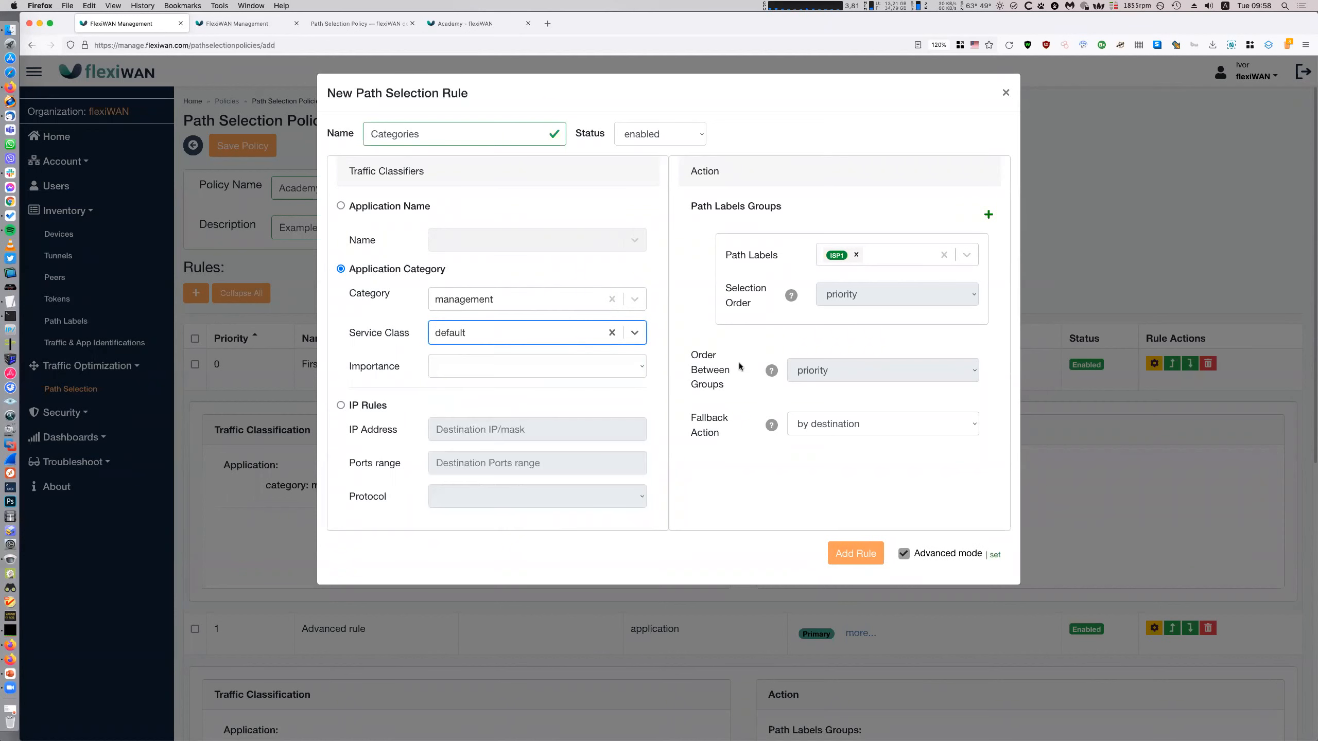
click(601, 367)
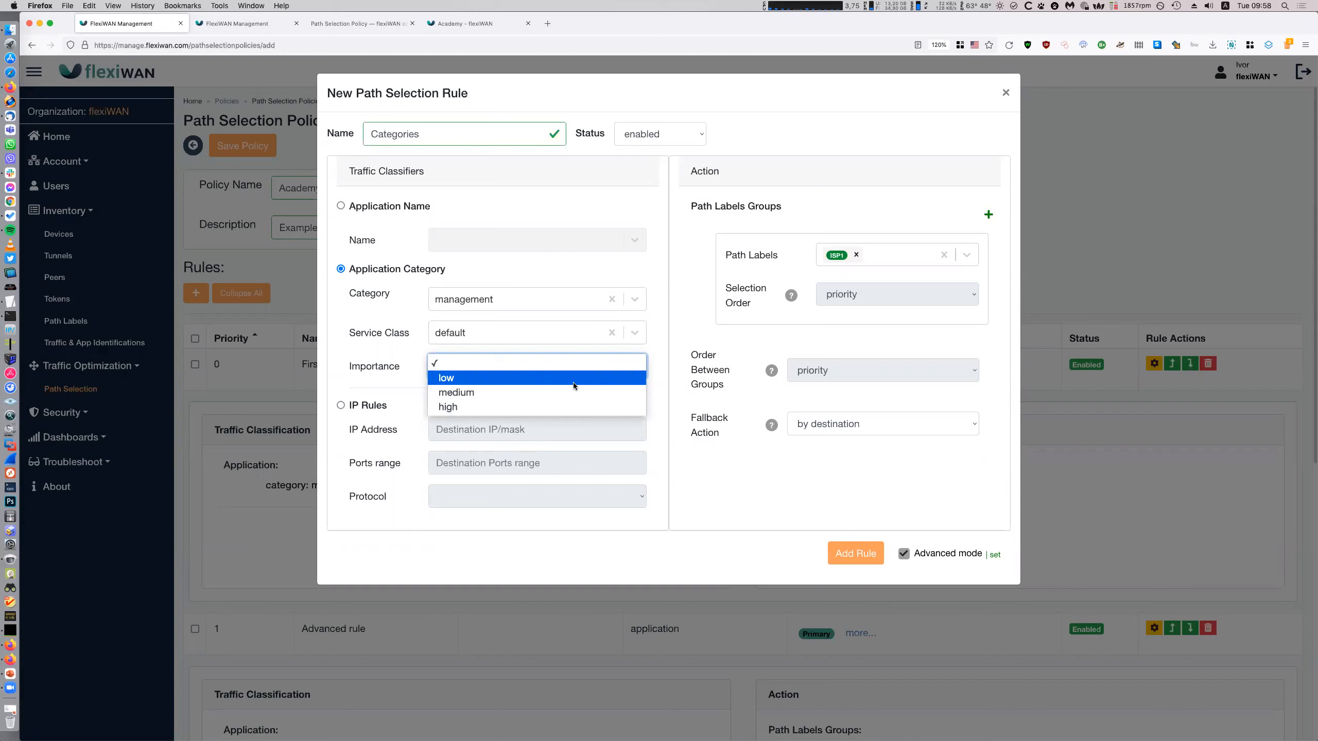
click(574, 383)
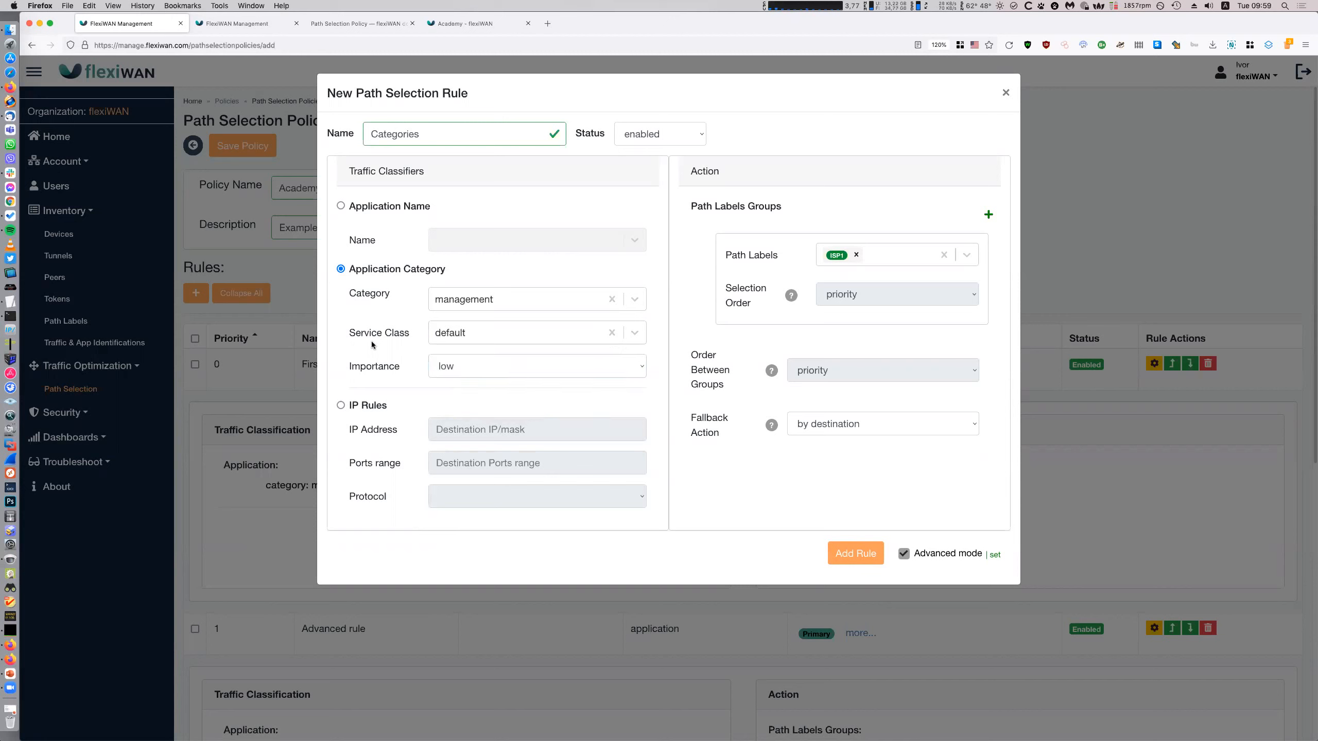
- Clear the importance, service class and category from the Categories rule's traffic classifiers
click(481, 363)
click(481, 395)
click(633, 366)
click(501, 333)
click(666, 398)
click(612, 333)
click(612, 300)
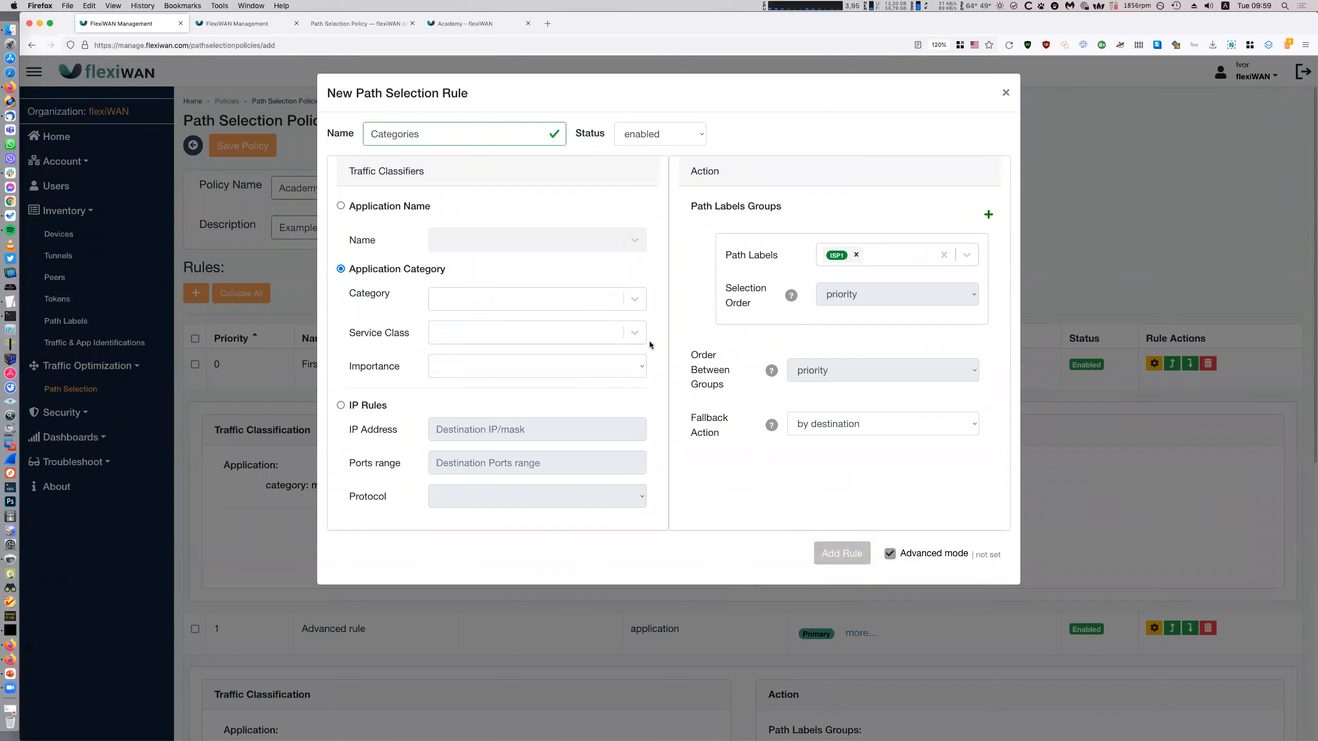
- Set the rule's importance to high and replace its path label with Primary
click(473, 378)
click(476, 407)
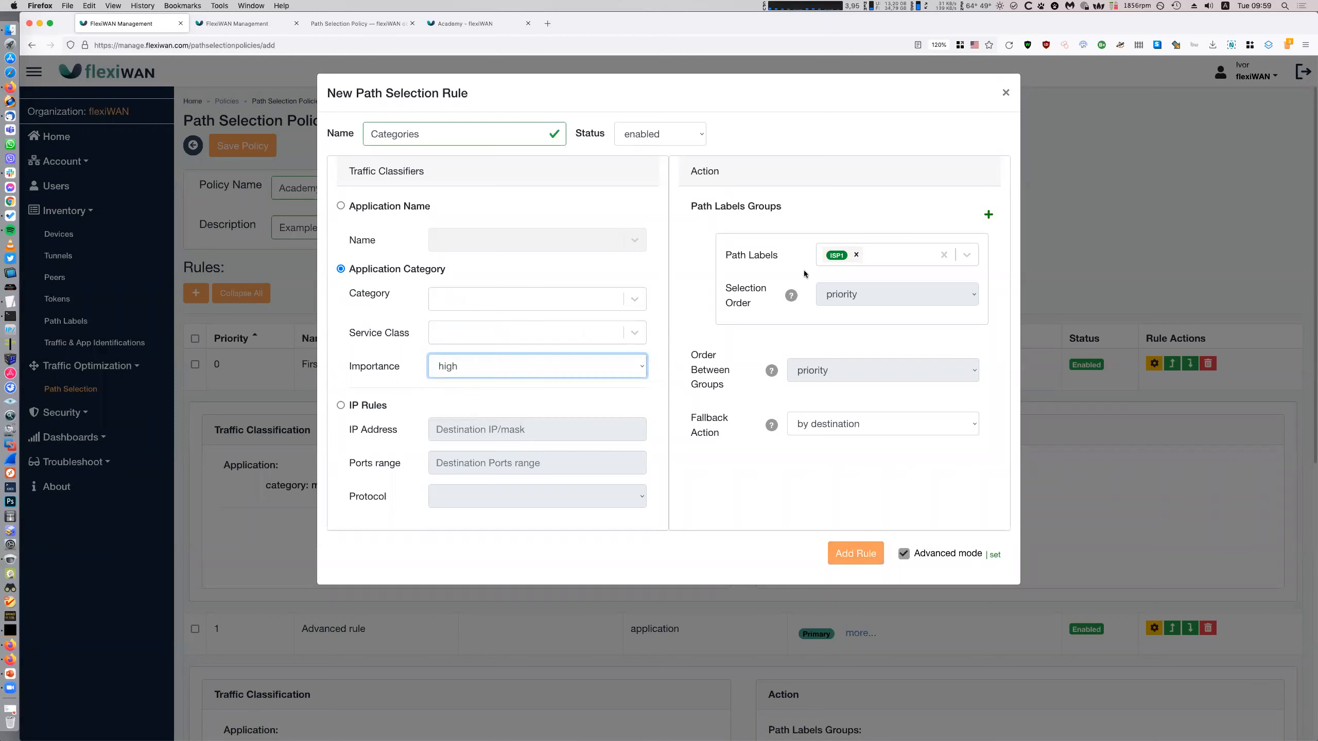
click(857, 255)
text(pr)
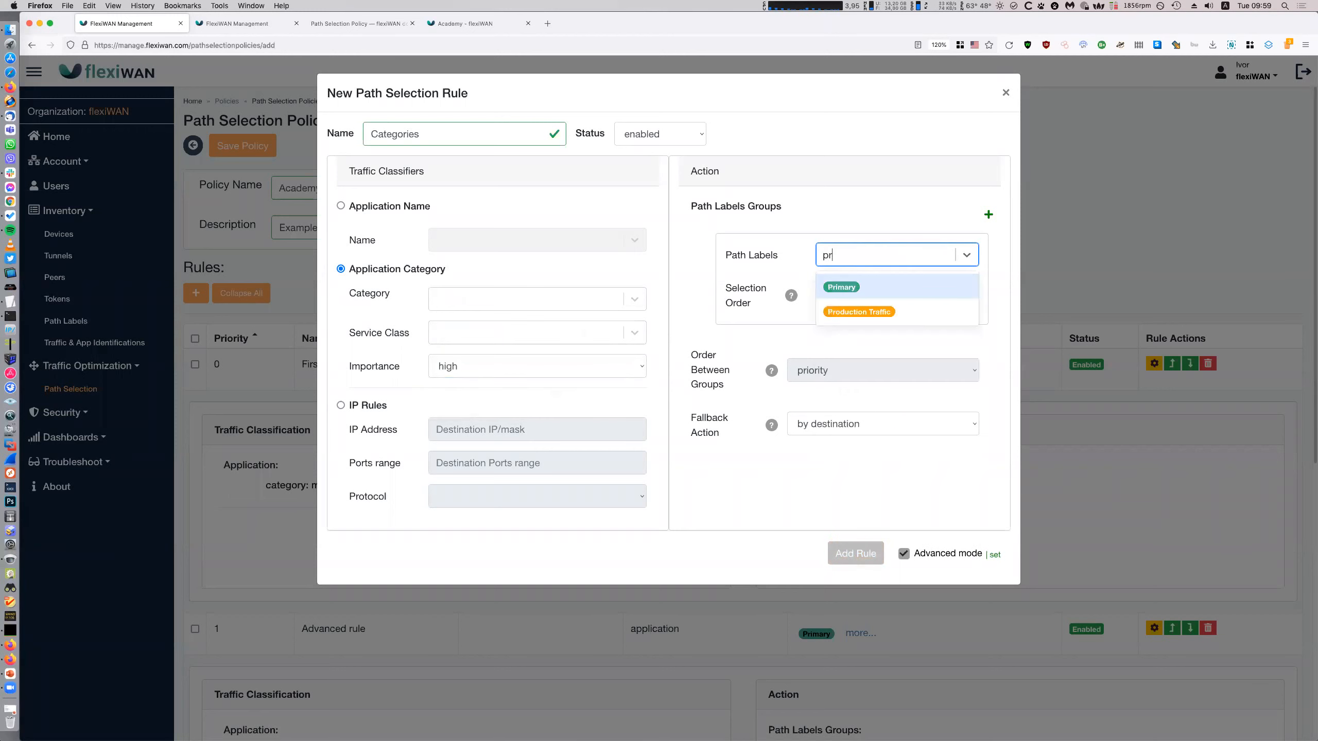
key(Return)
click(690, 311)
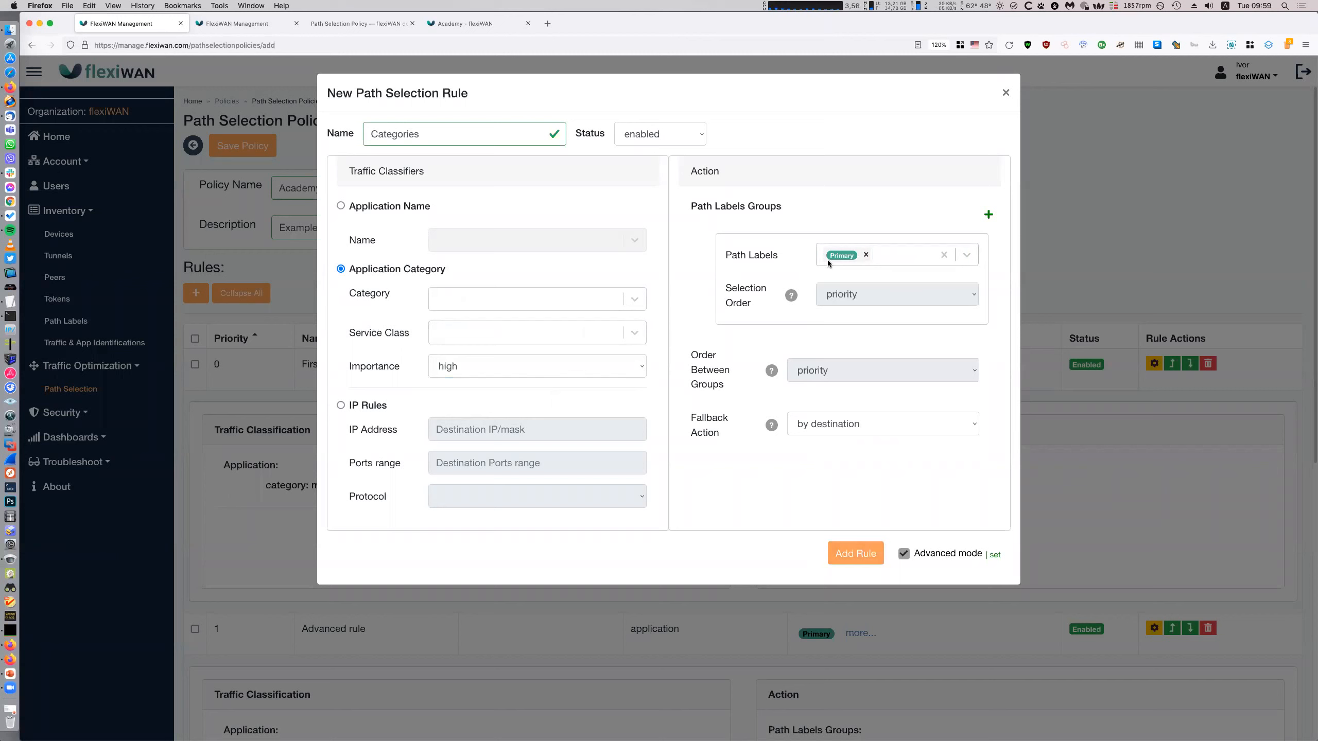
- Rename the rule HighImportance and add it to the Academy policy
double_click(443, 135)
text(High)
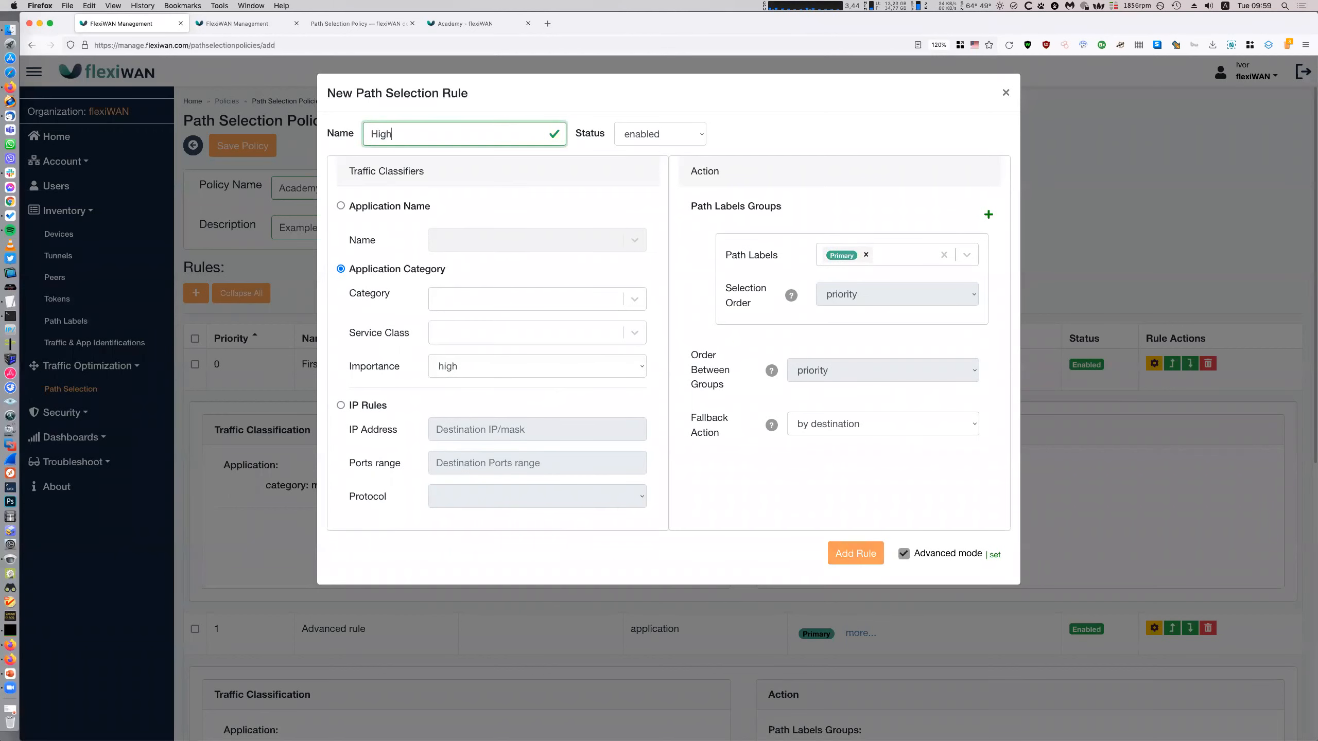
text(Importance)
click(862, 556)
click(360, 363)
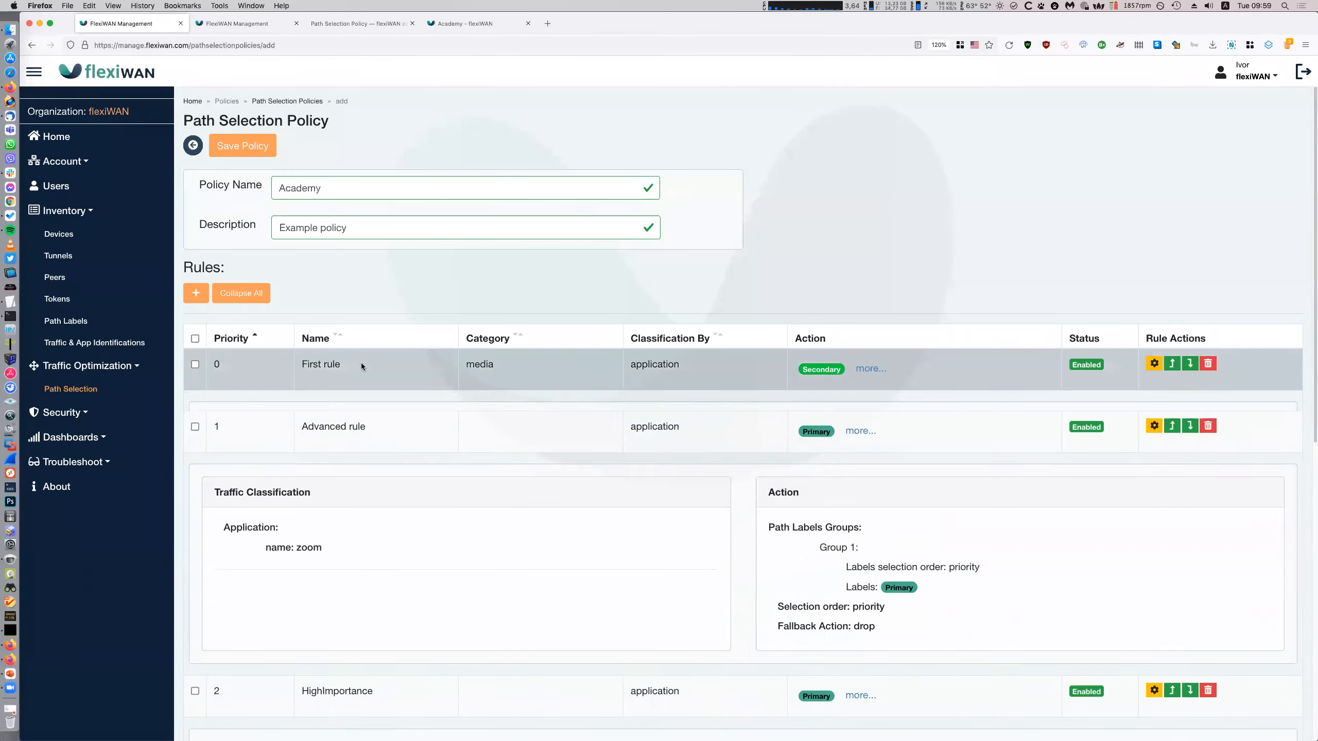
click(402, 416)
- Start a new advanced mode rule named Low importance and set its importance to low
click(196, 293)
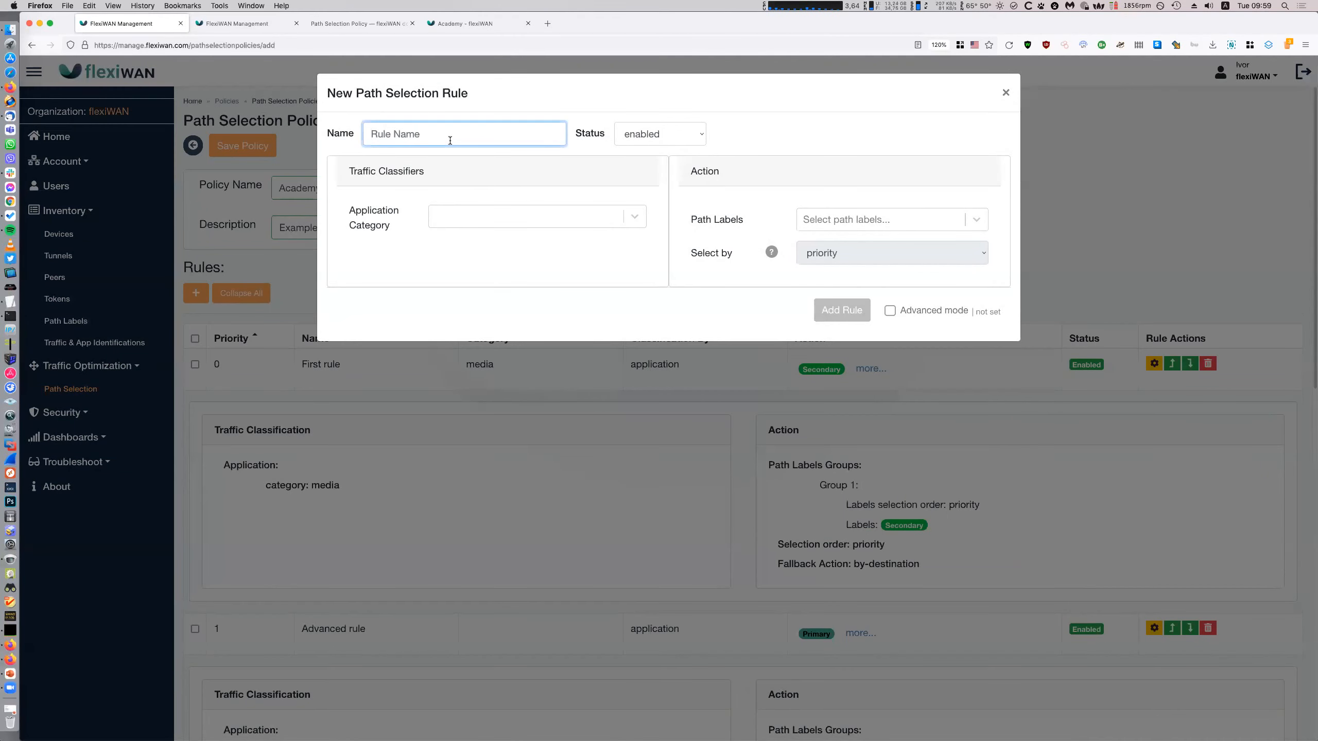
text(Low importance)
click(889, 310)
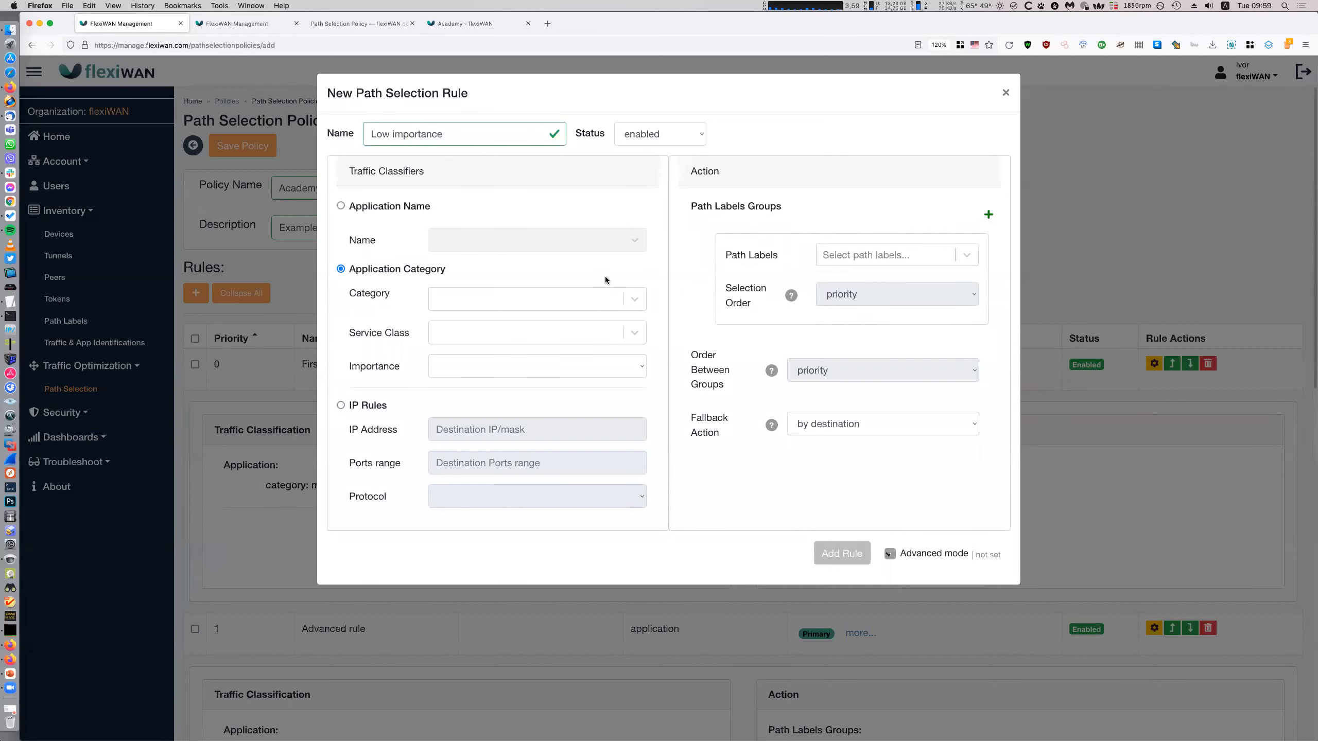
click(485, 366)
click(501, 379)
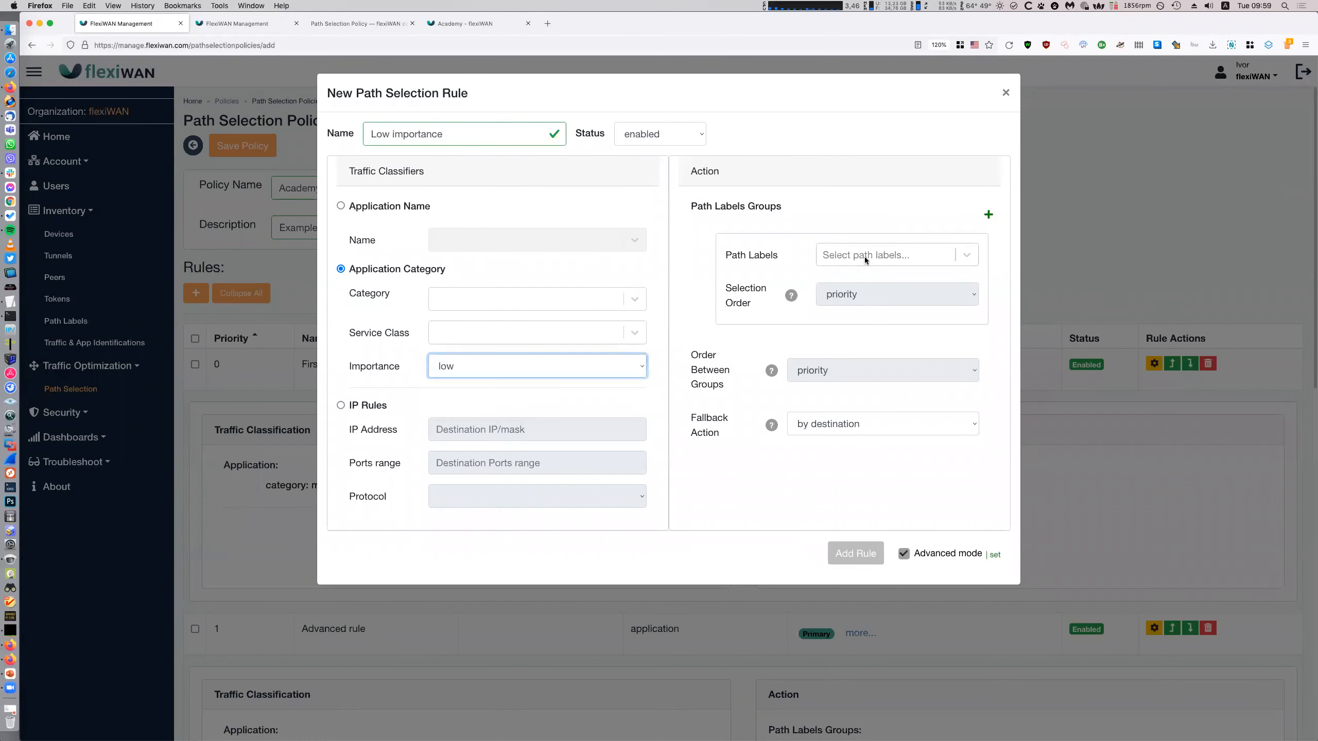
- Assign the Secondary path label to the Low importance rule and add the rule to the Academy policy
click(865, 257)
text(seco)
key(Return)
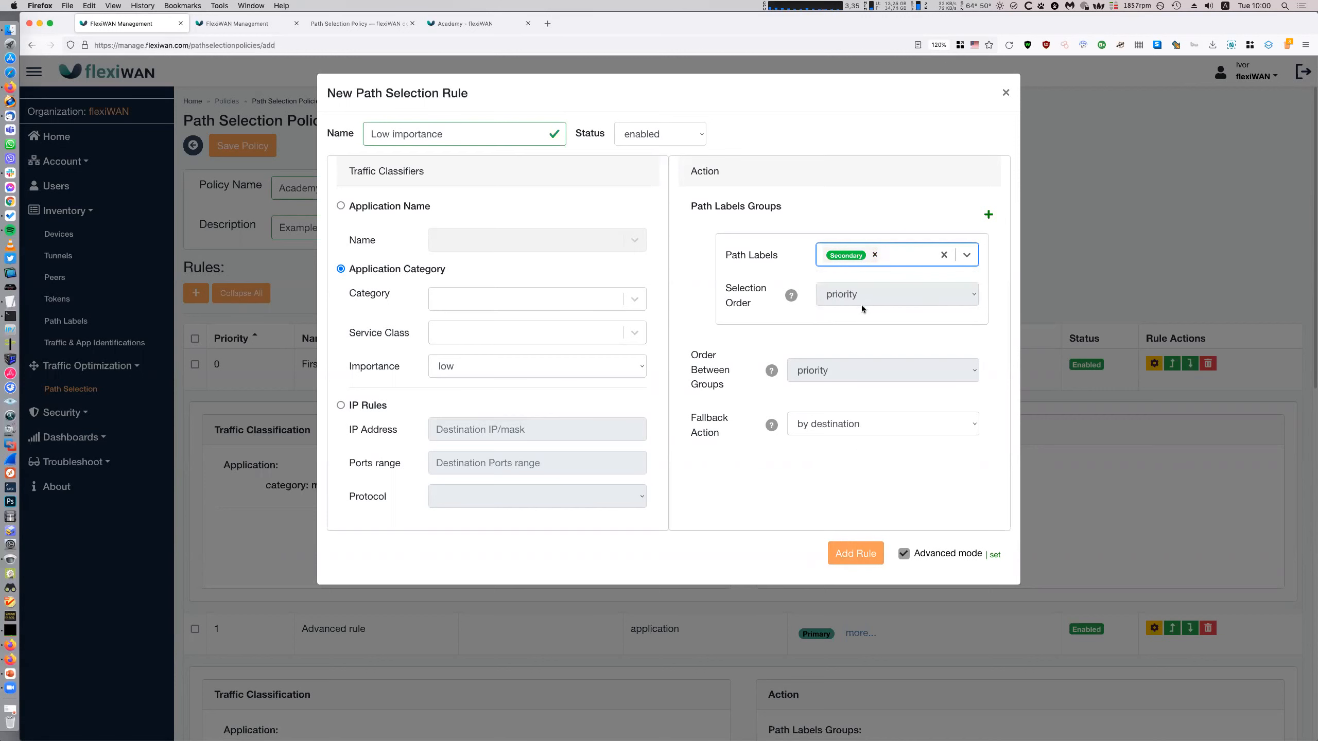
click(876, 551)
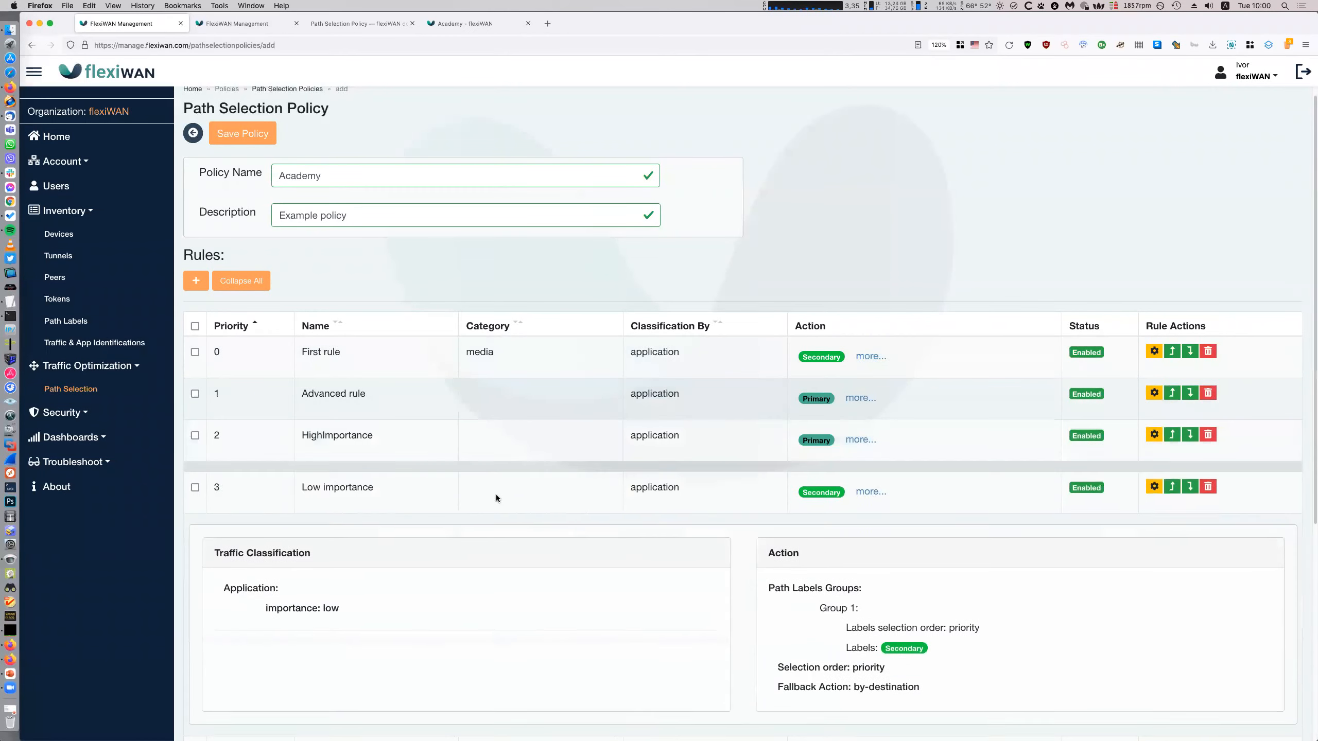
- Collapse the details of all rules in the policy's rule list
click(255, 286)
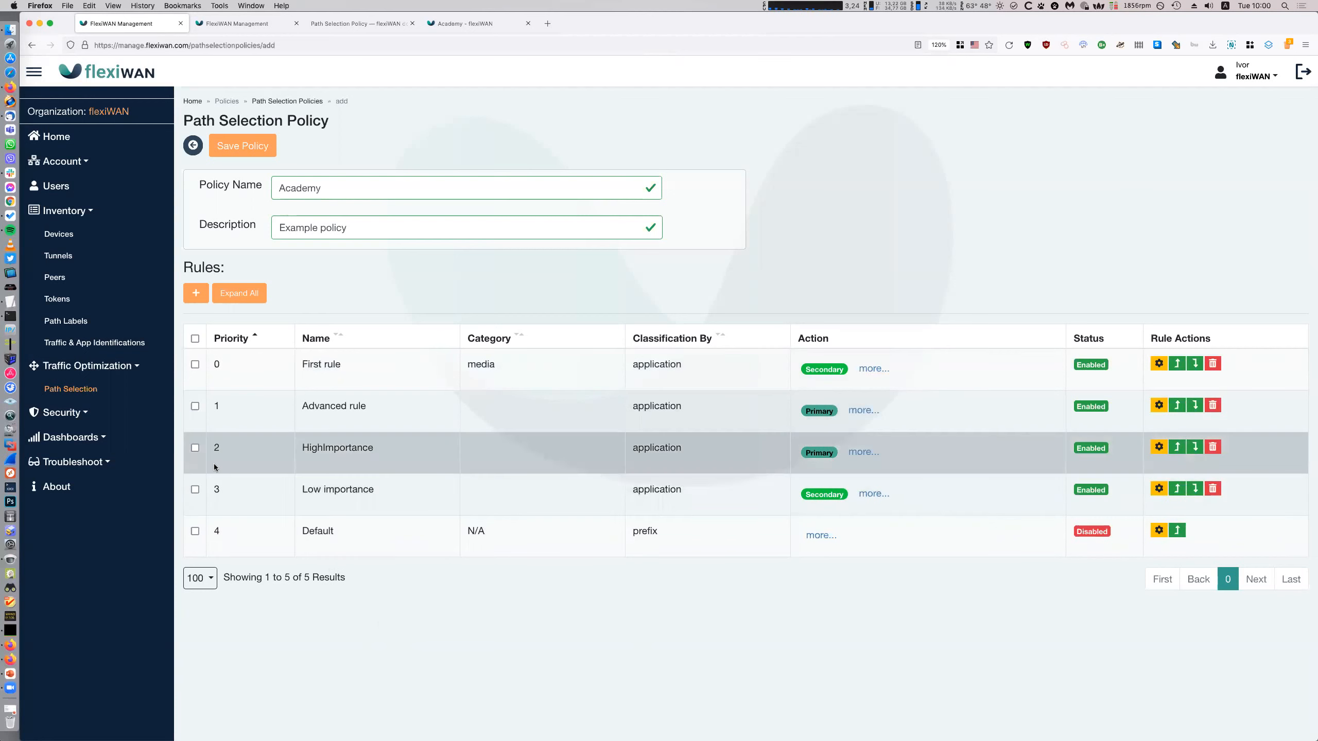
click(221, 450)
click(243, 451)
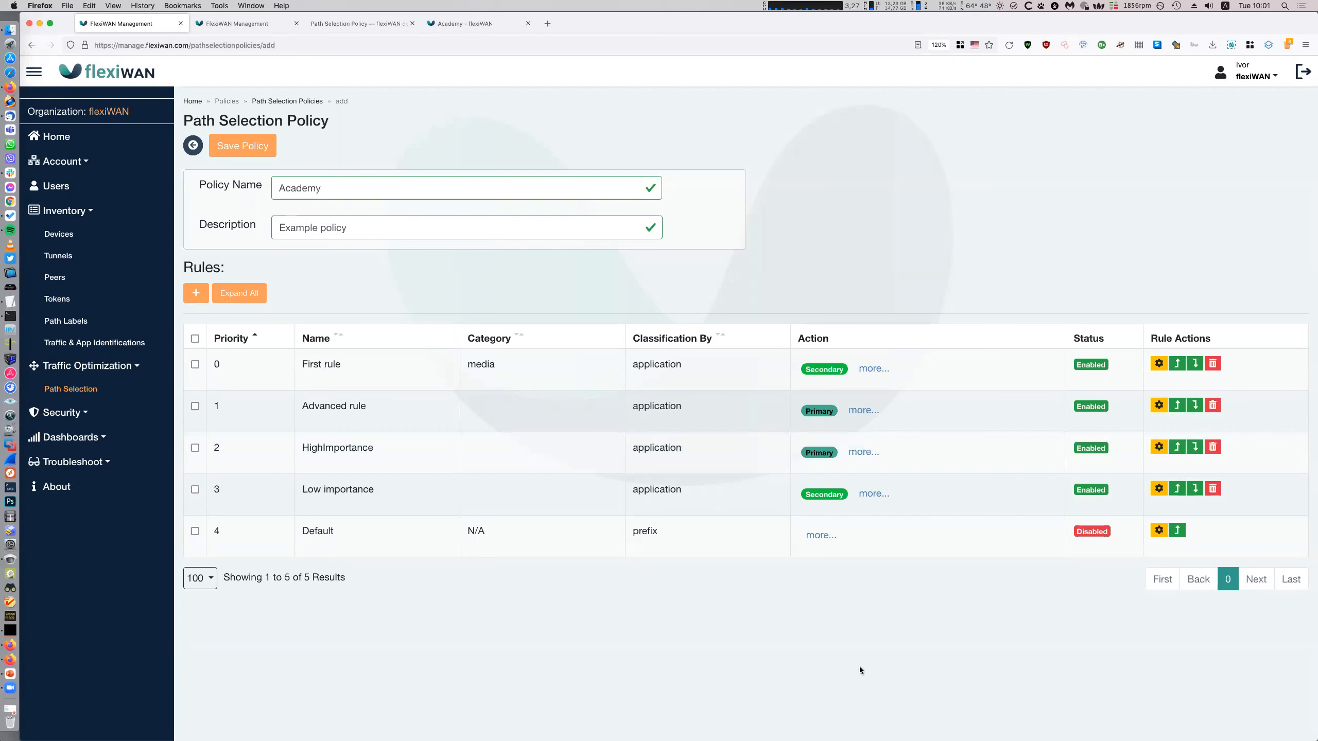
- Start a new advanced mode path selection rule and examine the category, service class and importance options
click(195, 293)
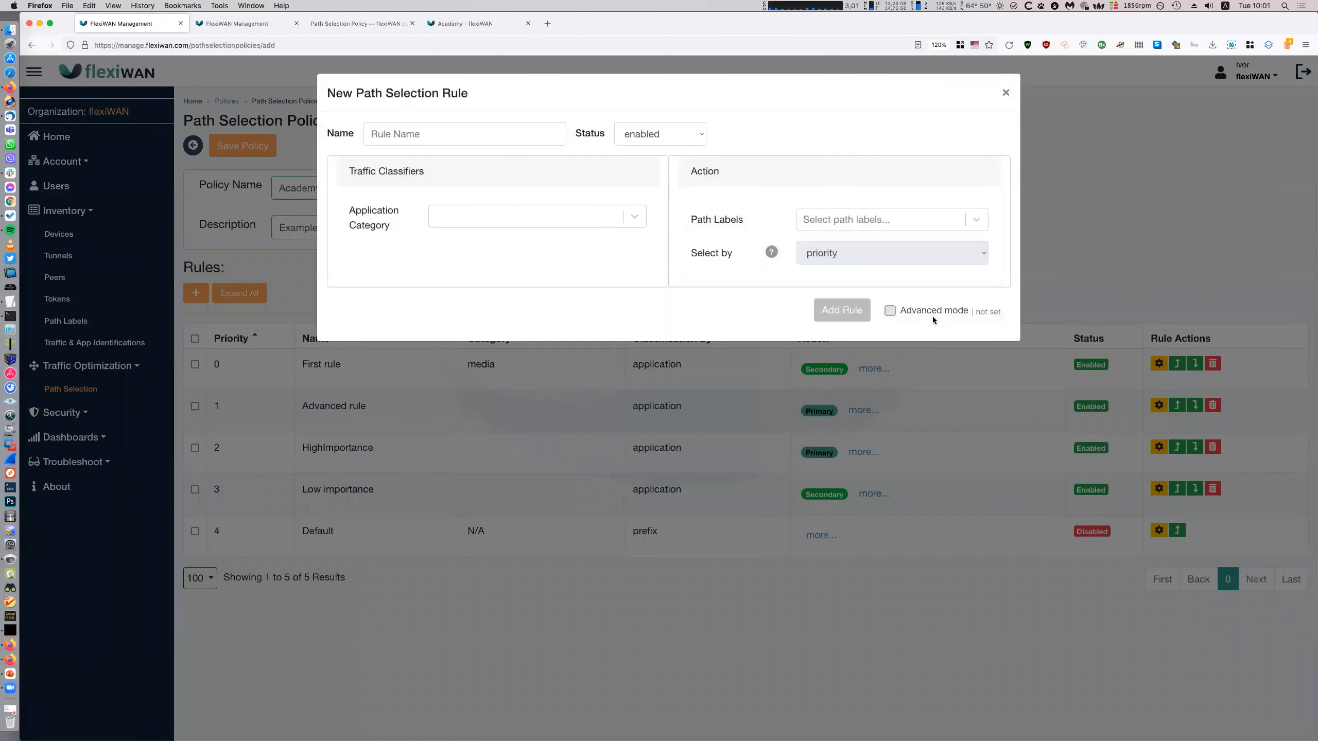
click(933, 316)
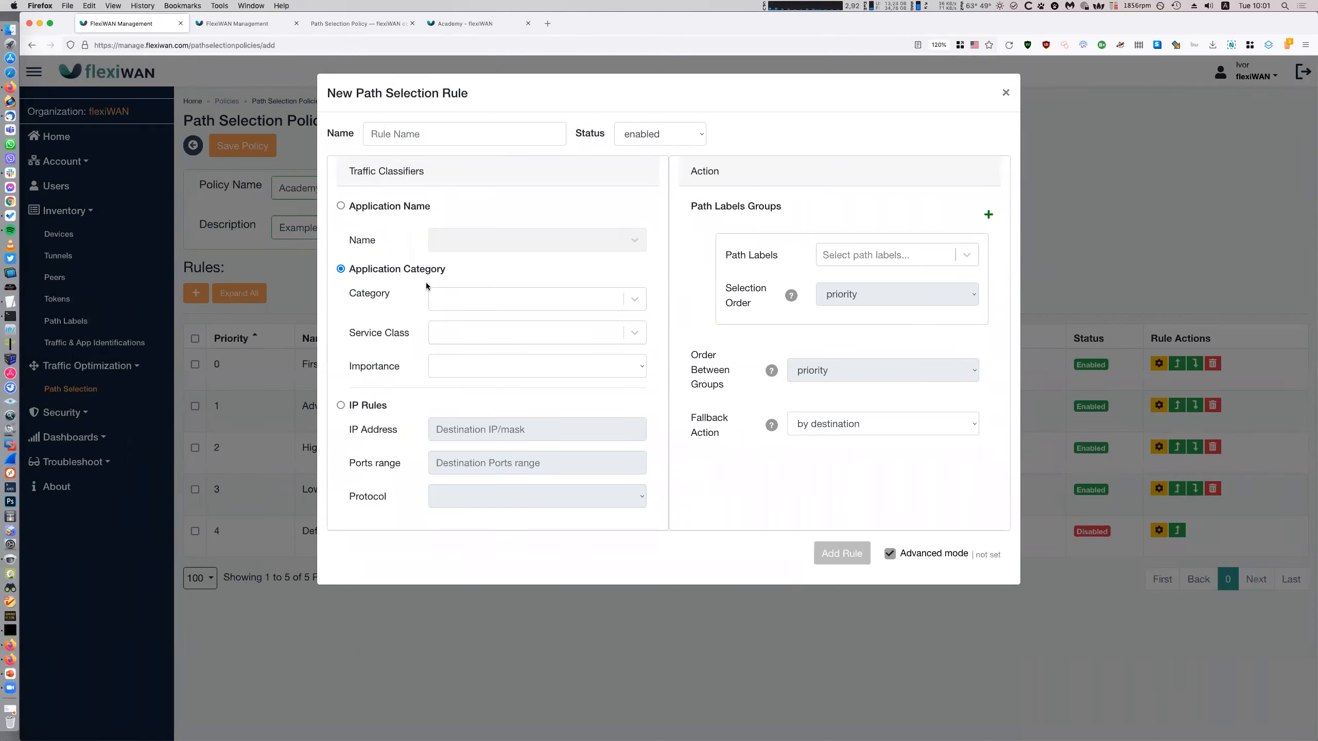
click(455, 302)
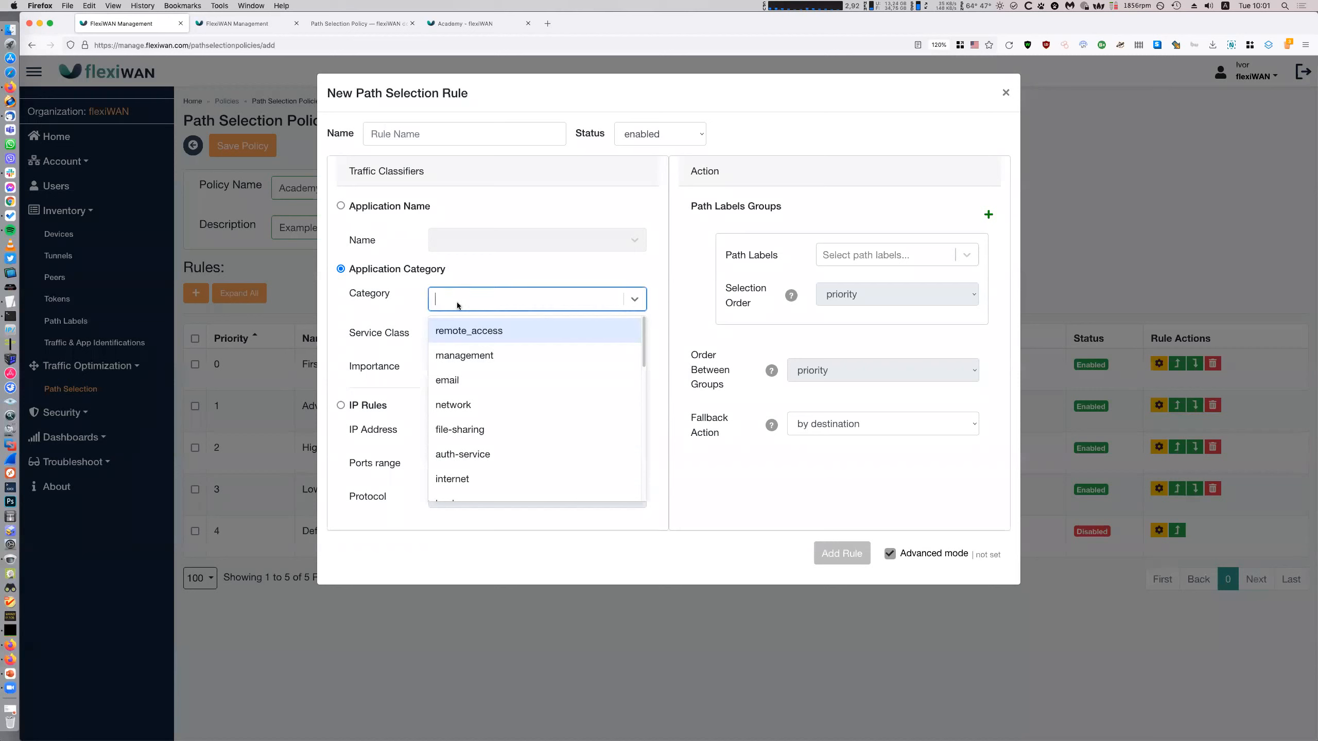
click(422, 356)
click(494, 330)
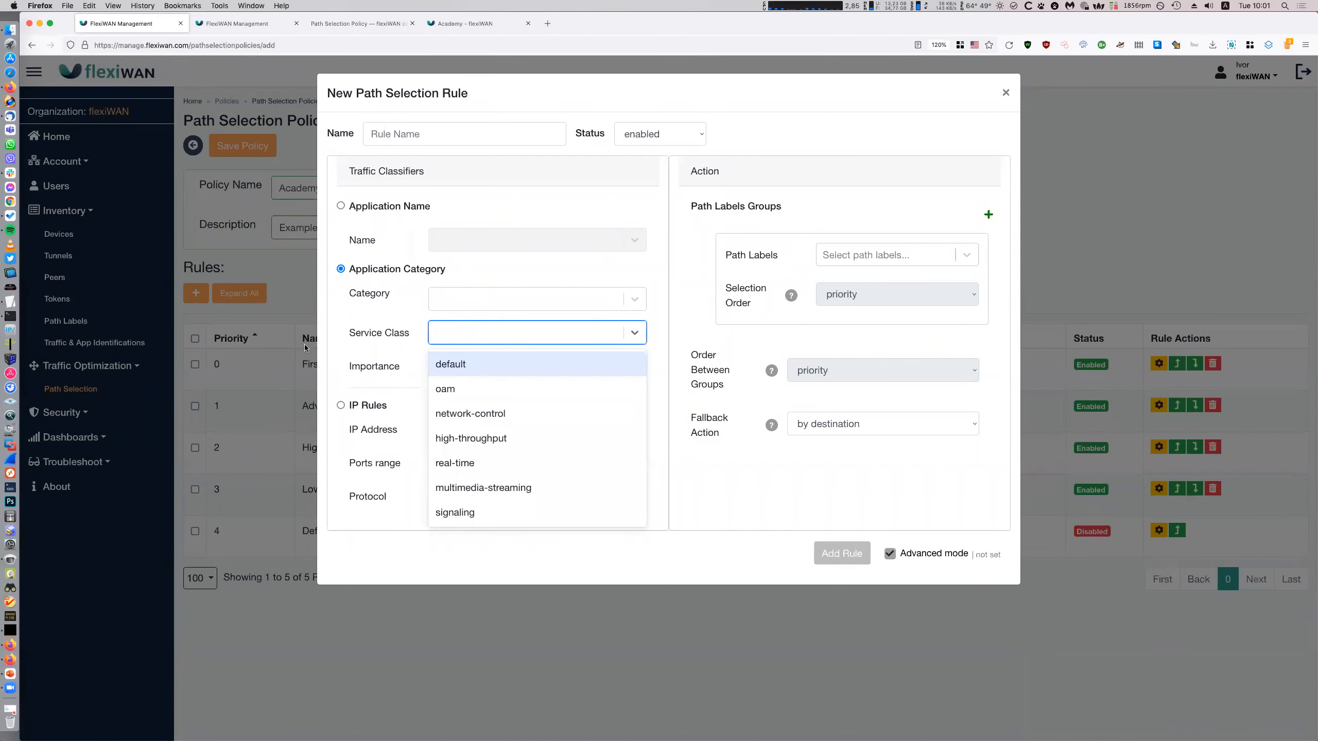
key(Escape)
click(469, 373)
click(362, 347)
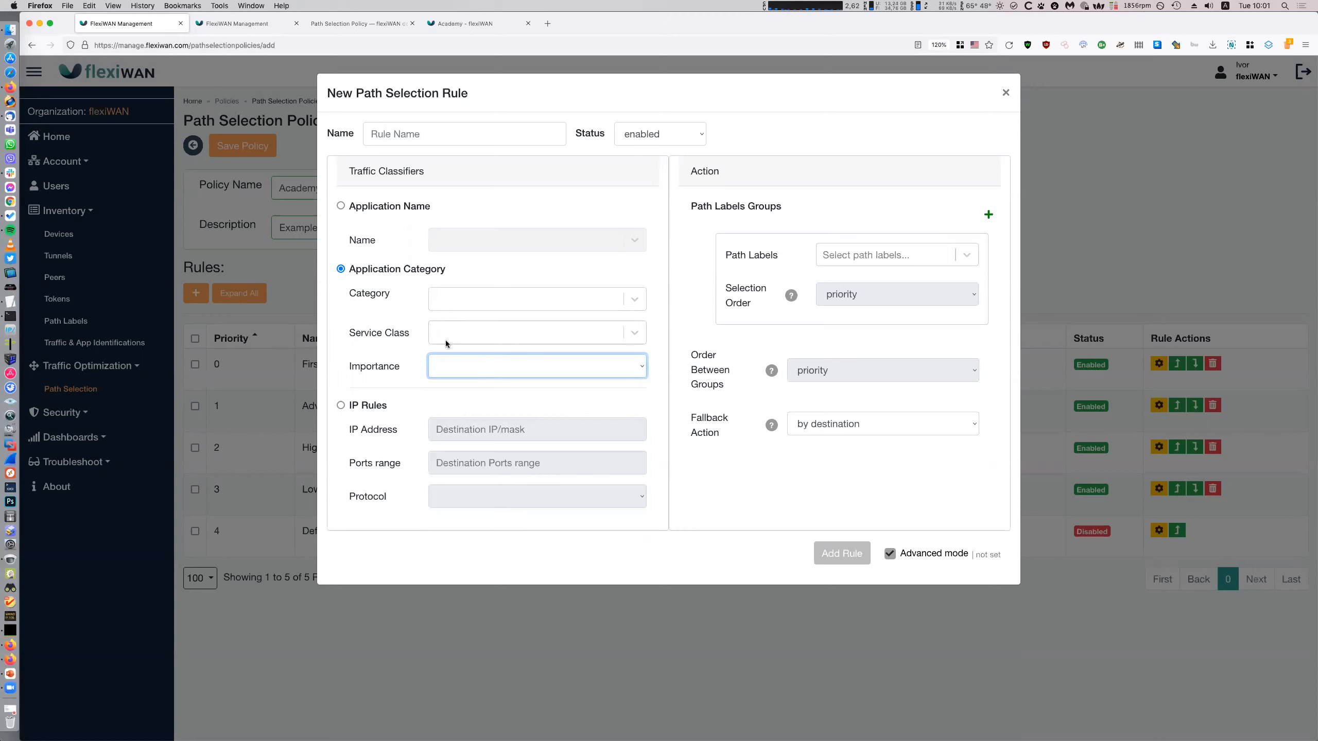
- Switch the new rule's traffic classifier to IP Rules and set the destination IP address to 192.168.55.0/24
click(341, 406)
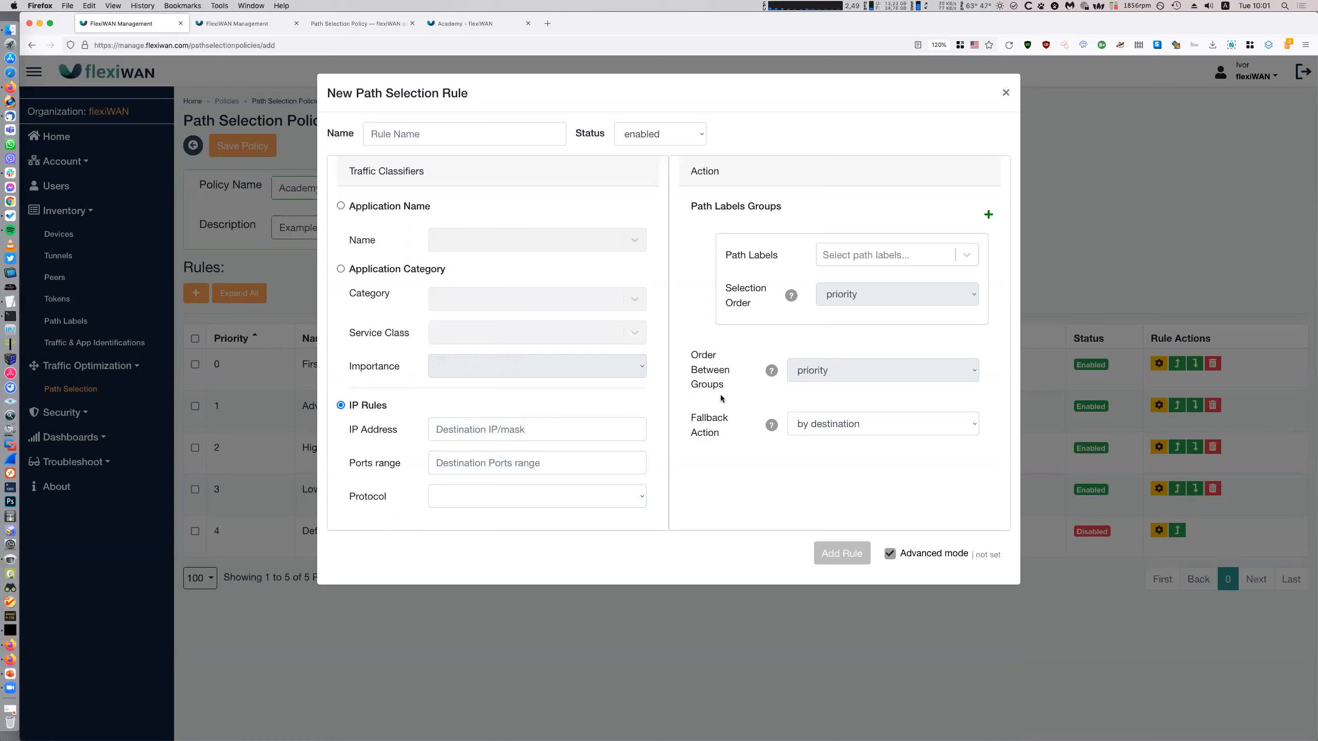
click(521, 438)
text(192.168.55.10/32)
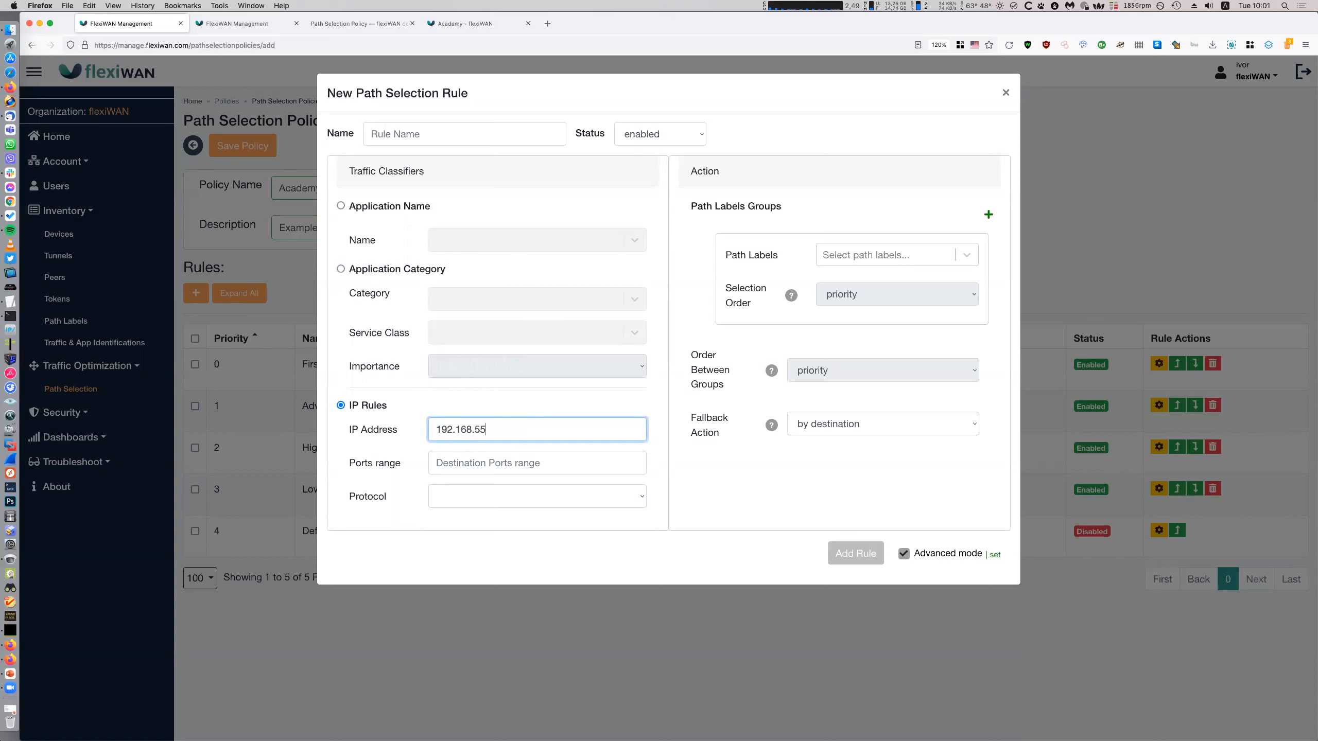
key(Tab)
click(542, 429)
key(BackSpace)
key(BackSpace)
key(BackSpace)
key(BackSpace)
key(BackSpace)
text(0/24)
click(524, 463)
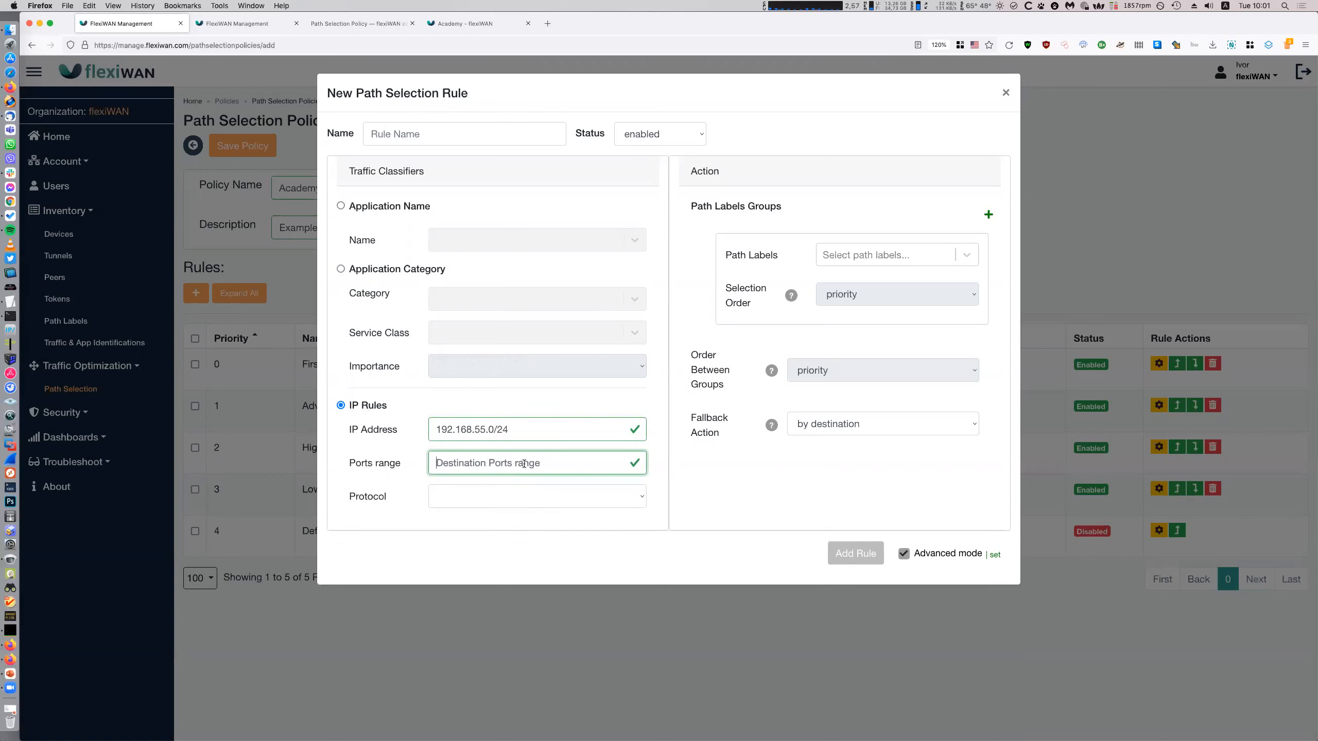
click(569, 543)
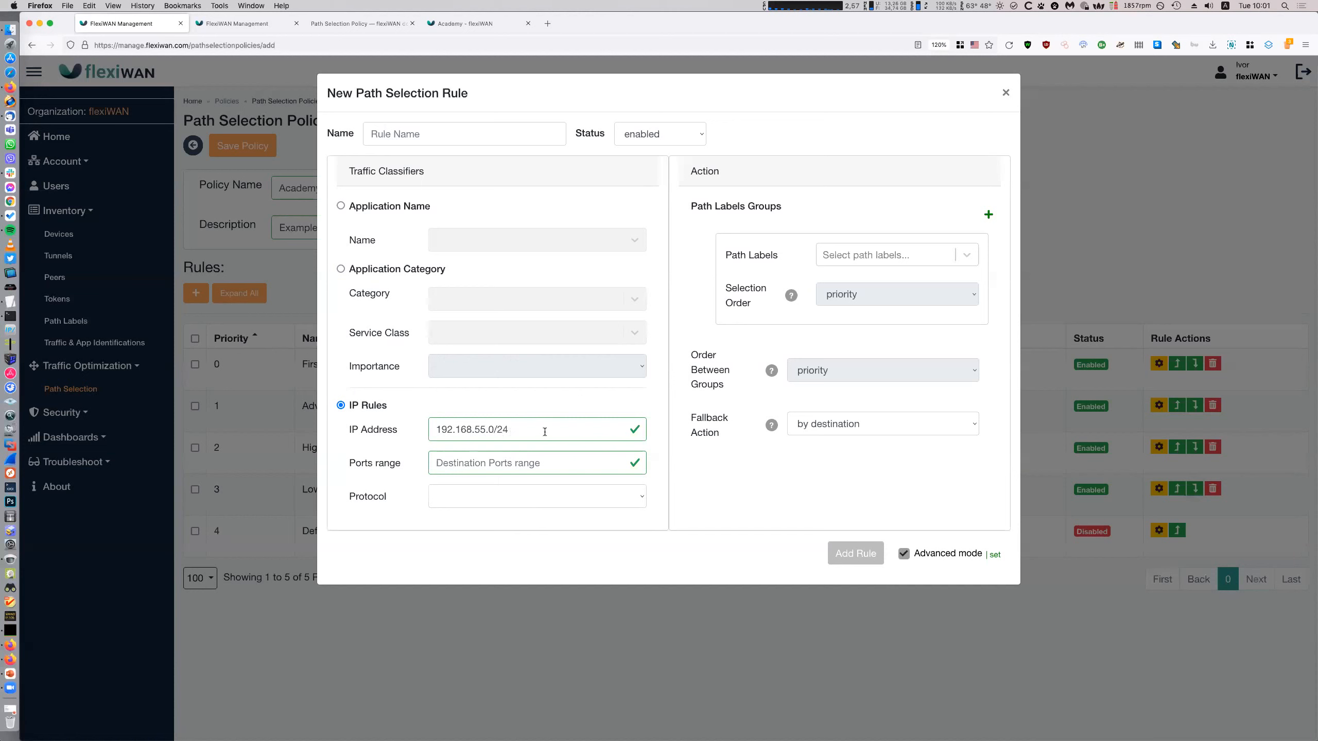
triple_click(507, 435)
- Open the path label choices for the IP-based rule
click(895, 254)
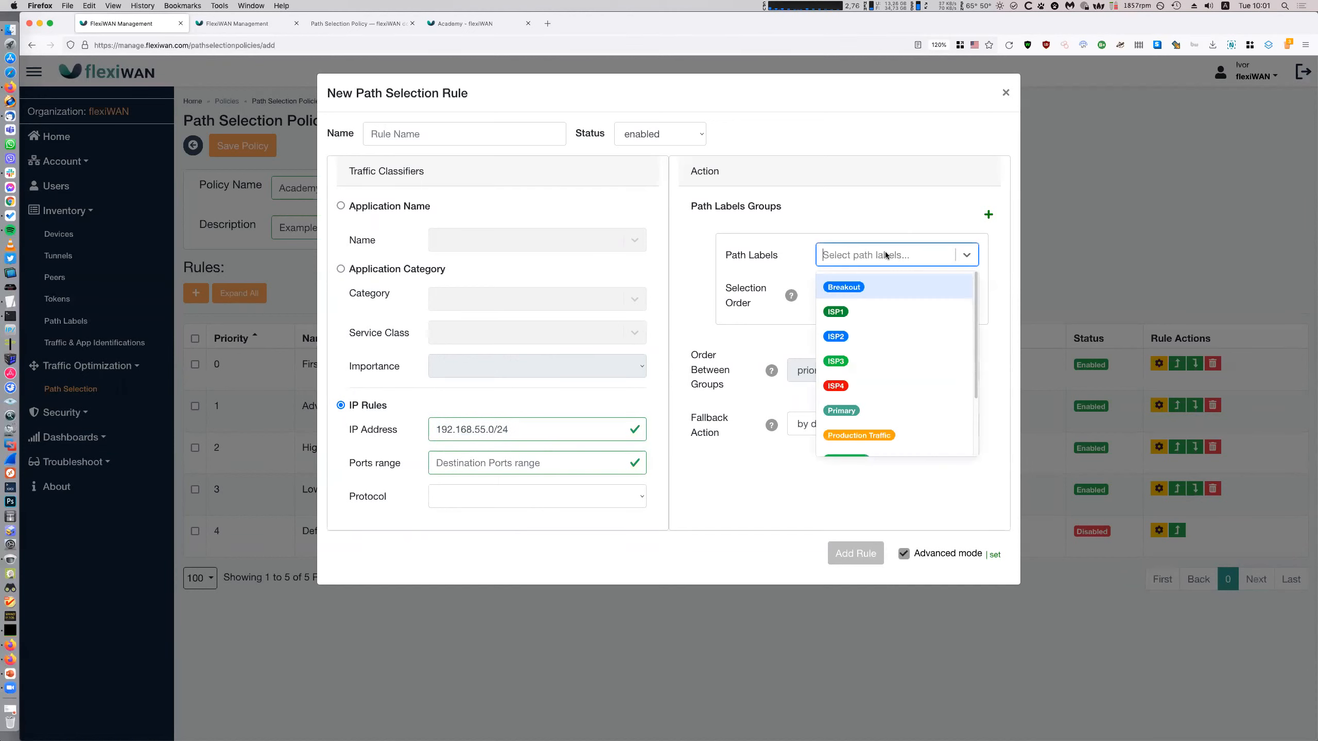
- Assign the ISP2 path label to the new IP-based rule, name it Accounting and add it to the policy
click(877, 334)
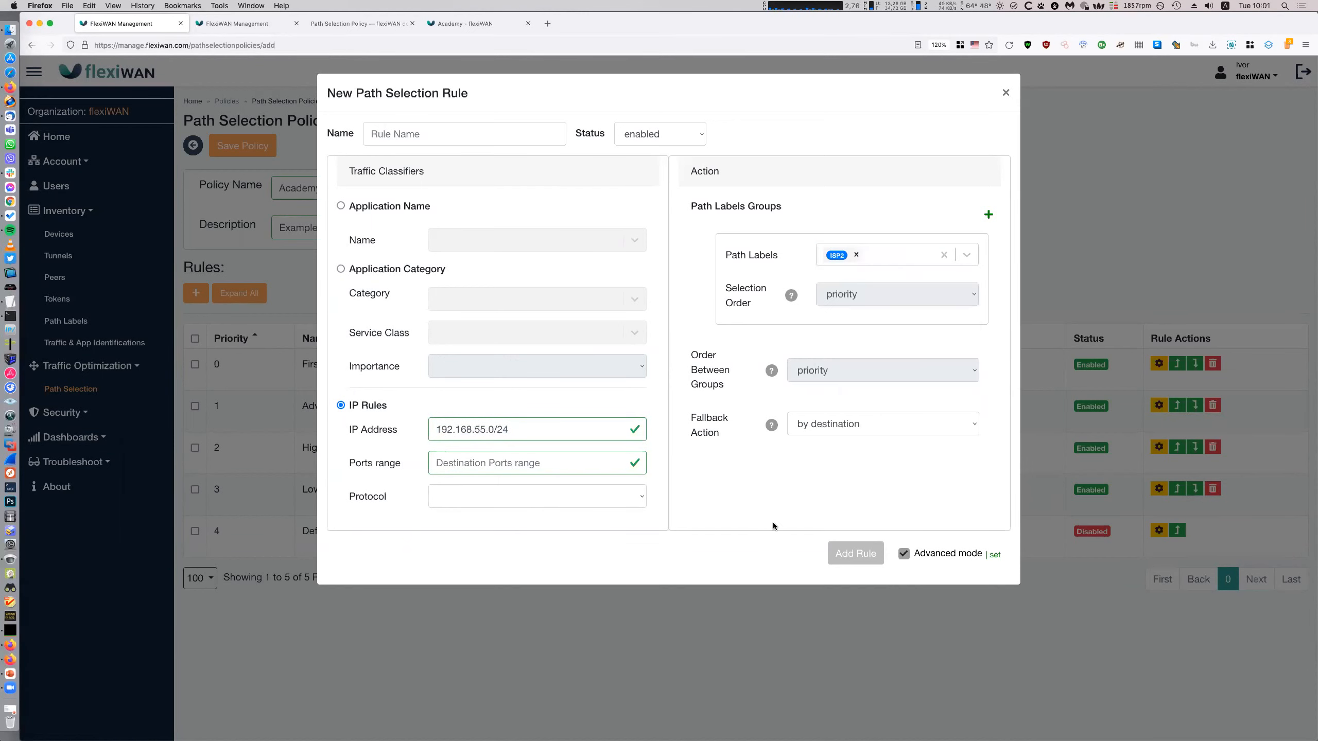
click(484, 133)
text(Acco)
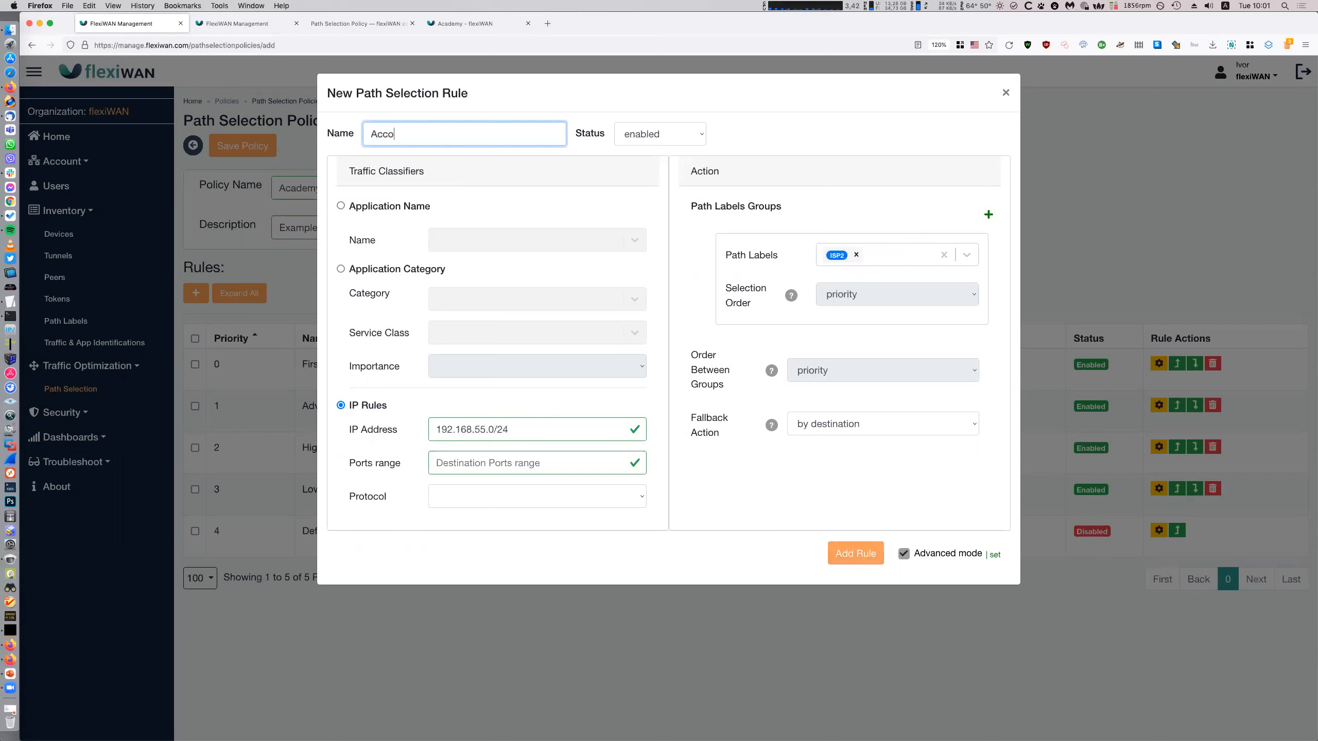
text(unting)
click(353, 435)
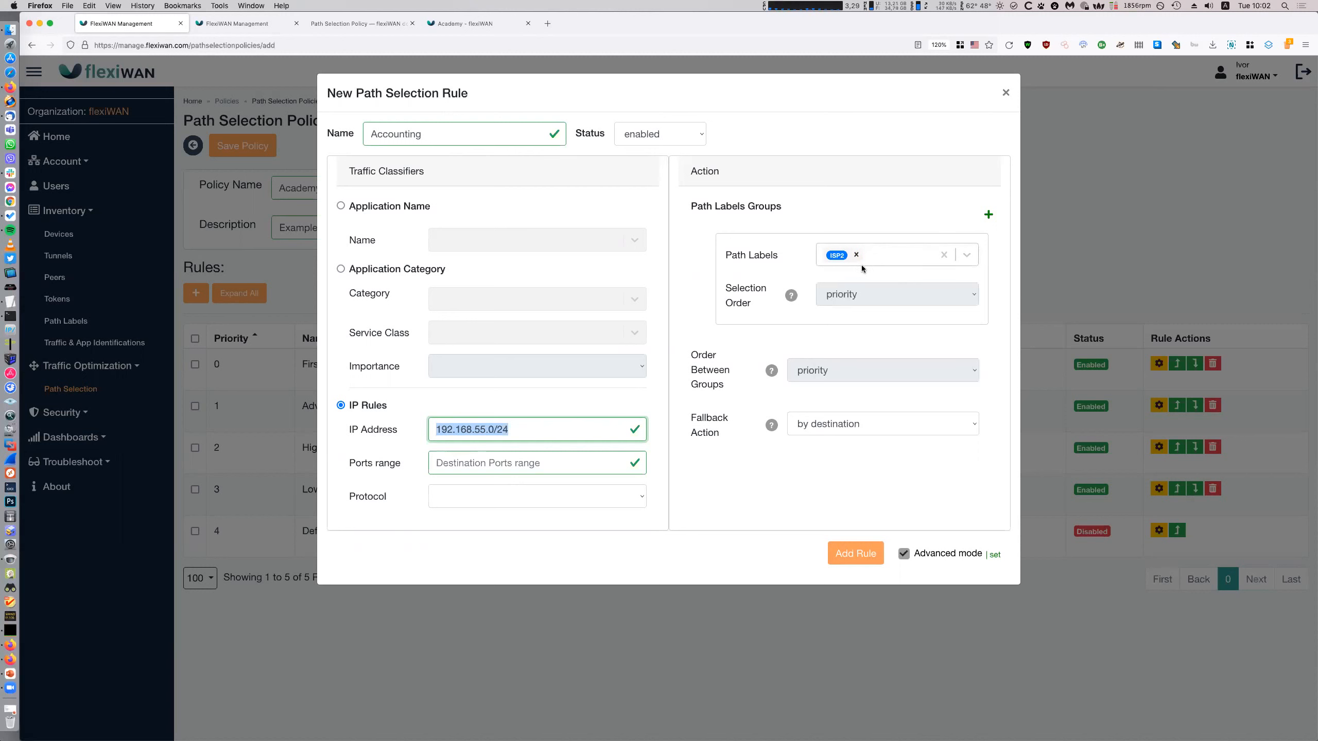
click(856, 554)
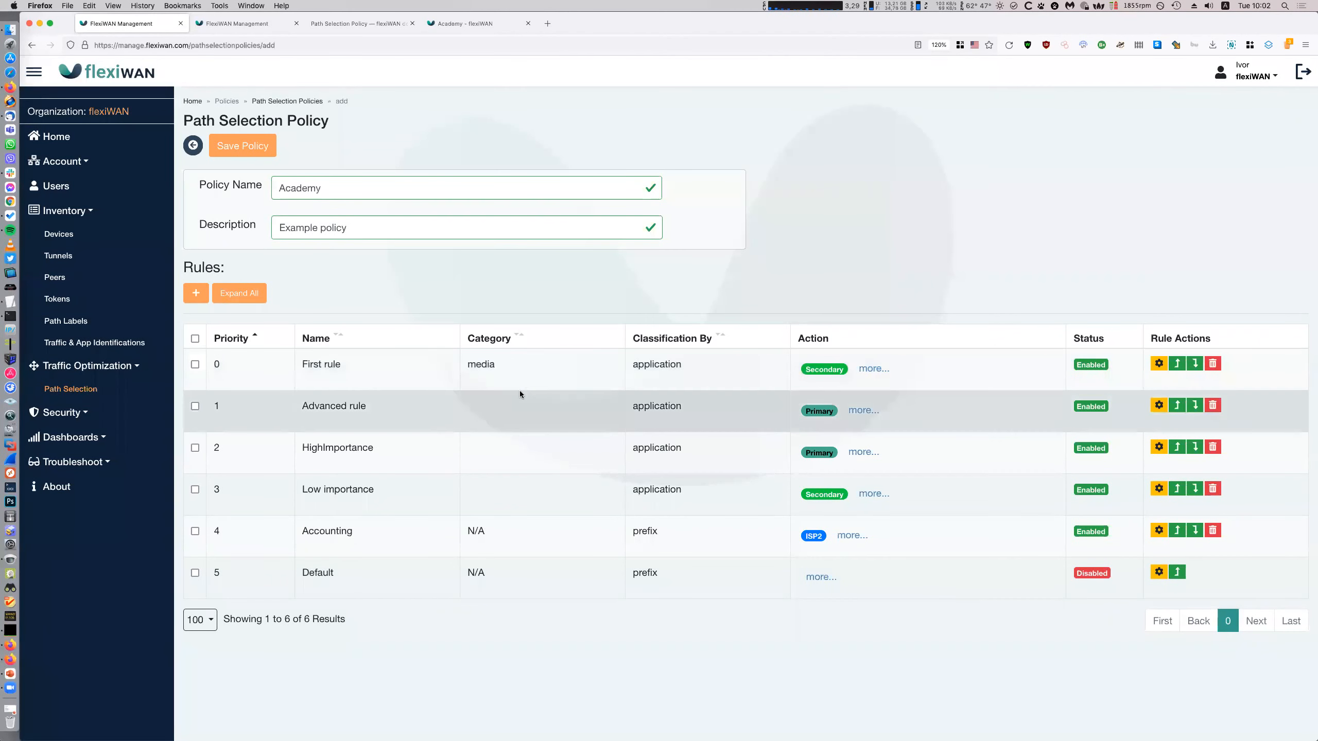
- Reopen the Accounting rule for editing and set its destination ports range to 8080
click(1159, 530)
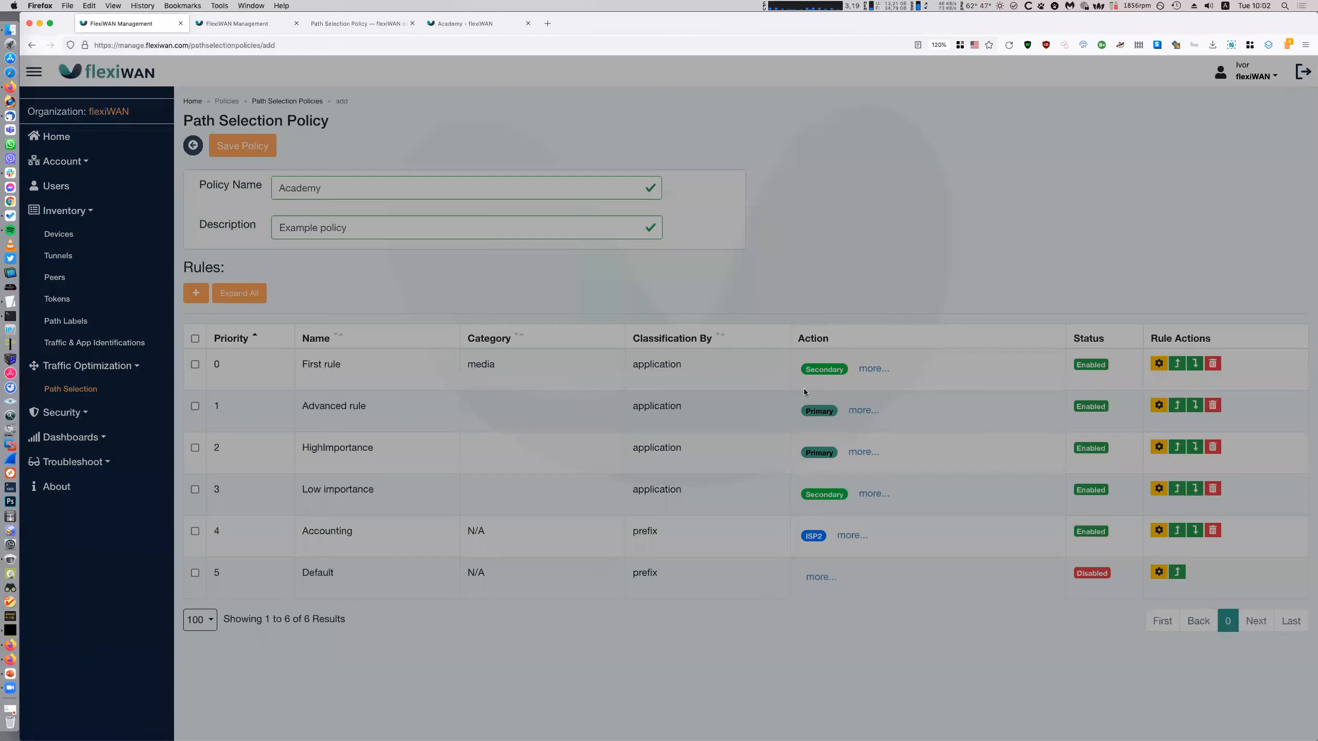
click(922, 310)
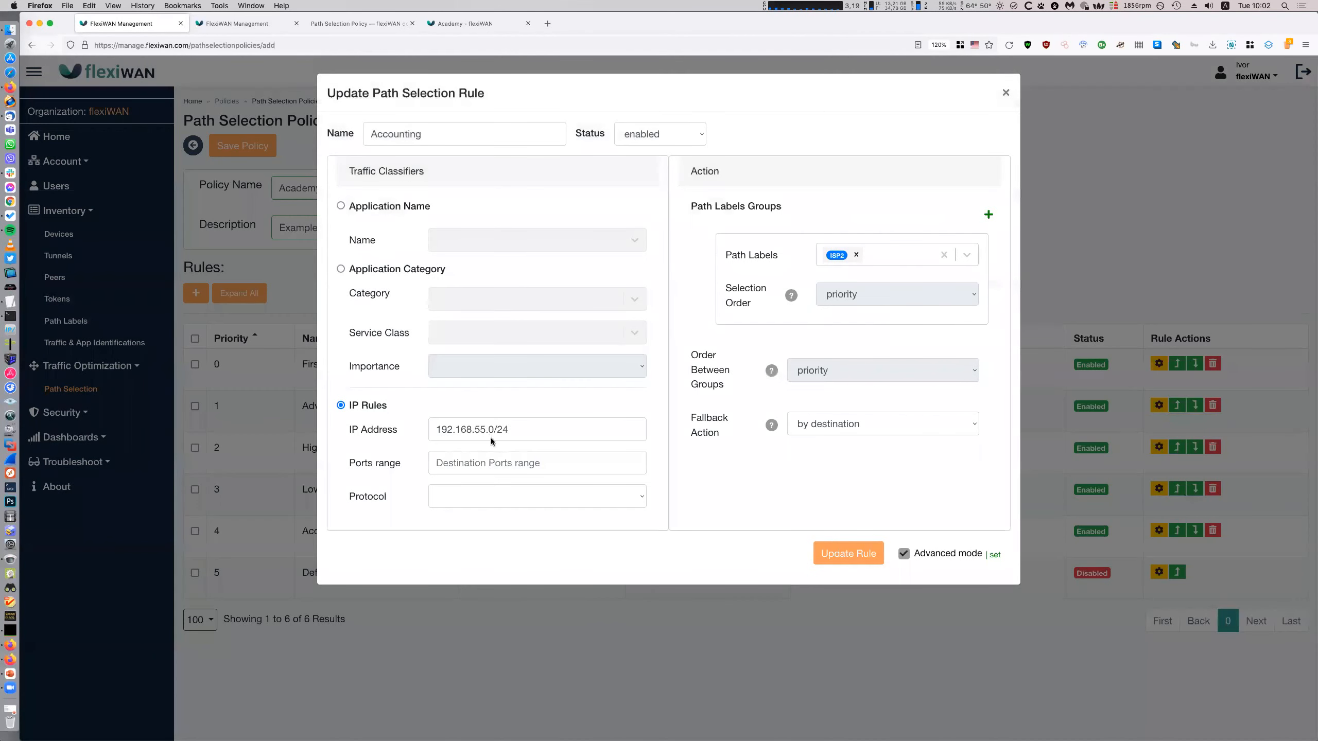
click(506, 462)
text(8080)
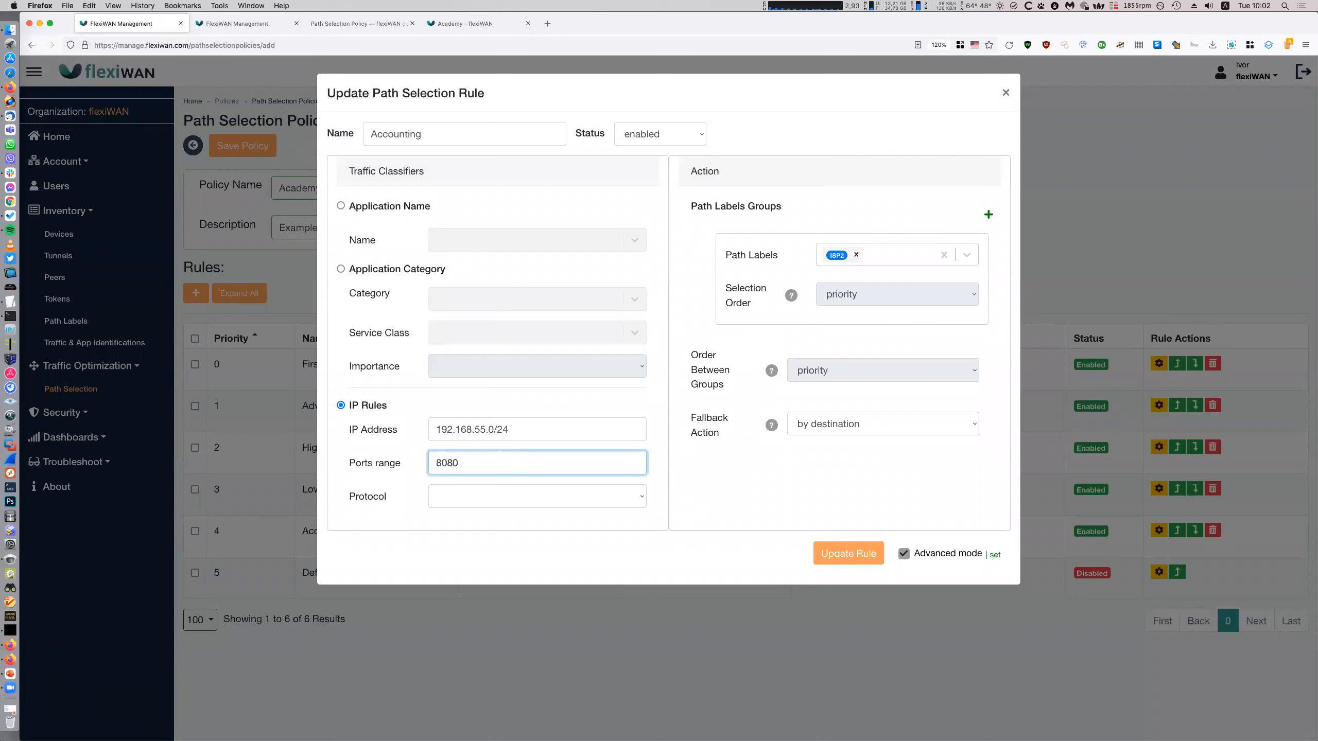
- Check the tcp and udp protocol choices, leave the protocol blank and update the Accounting rule
click(508, 490)
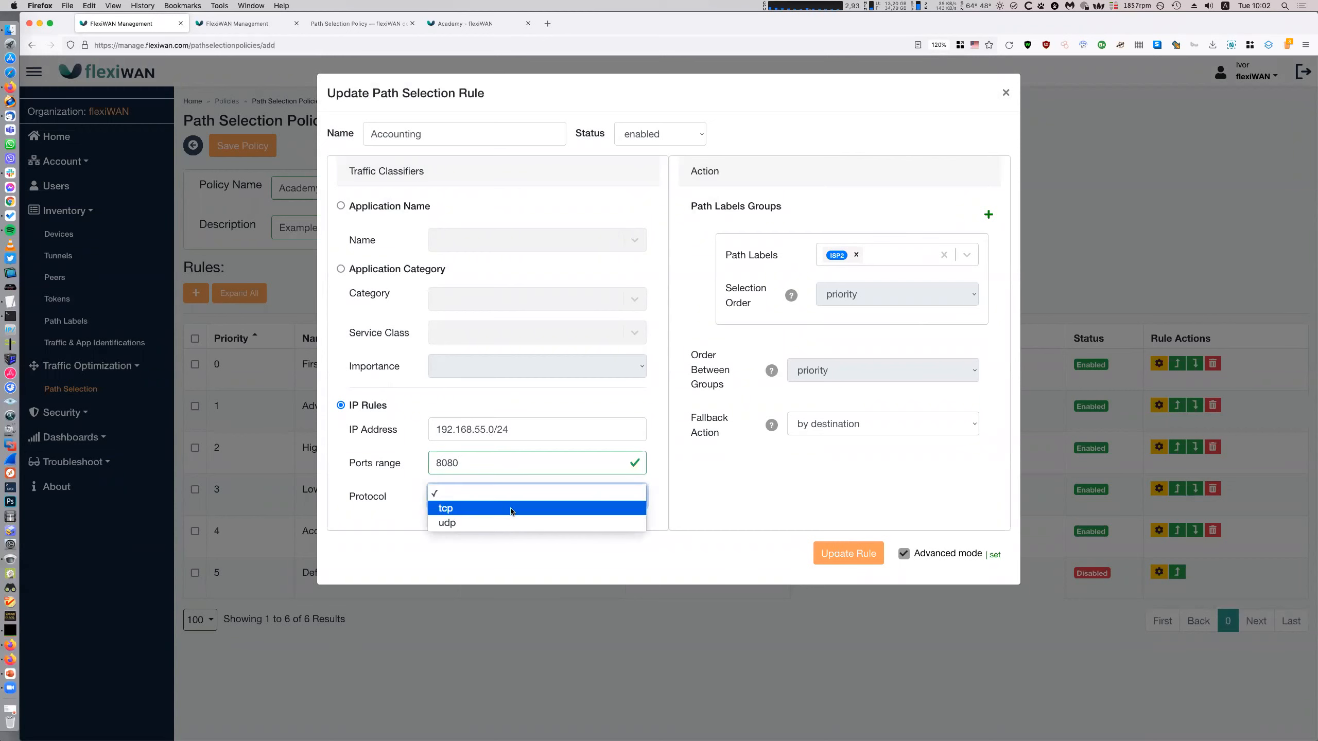
click(481, 512)
click(485, 488)
click(479, 509)
click(478, 497)
click(480, 466)
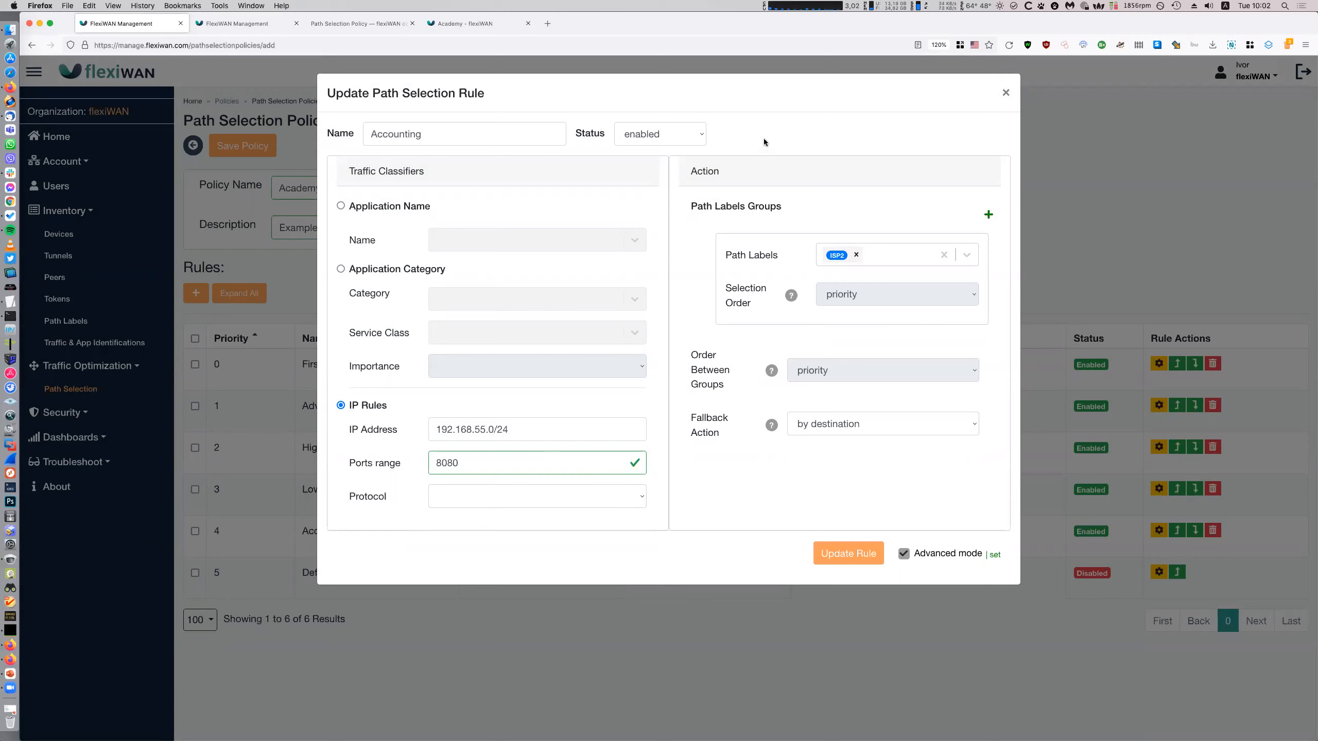
click(846, 553)
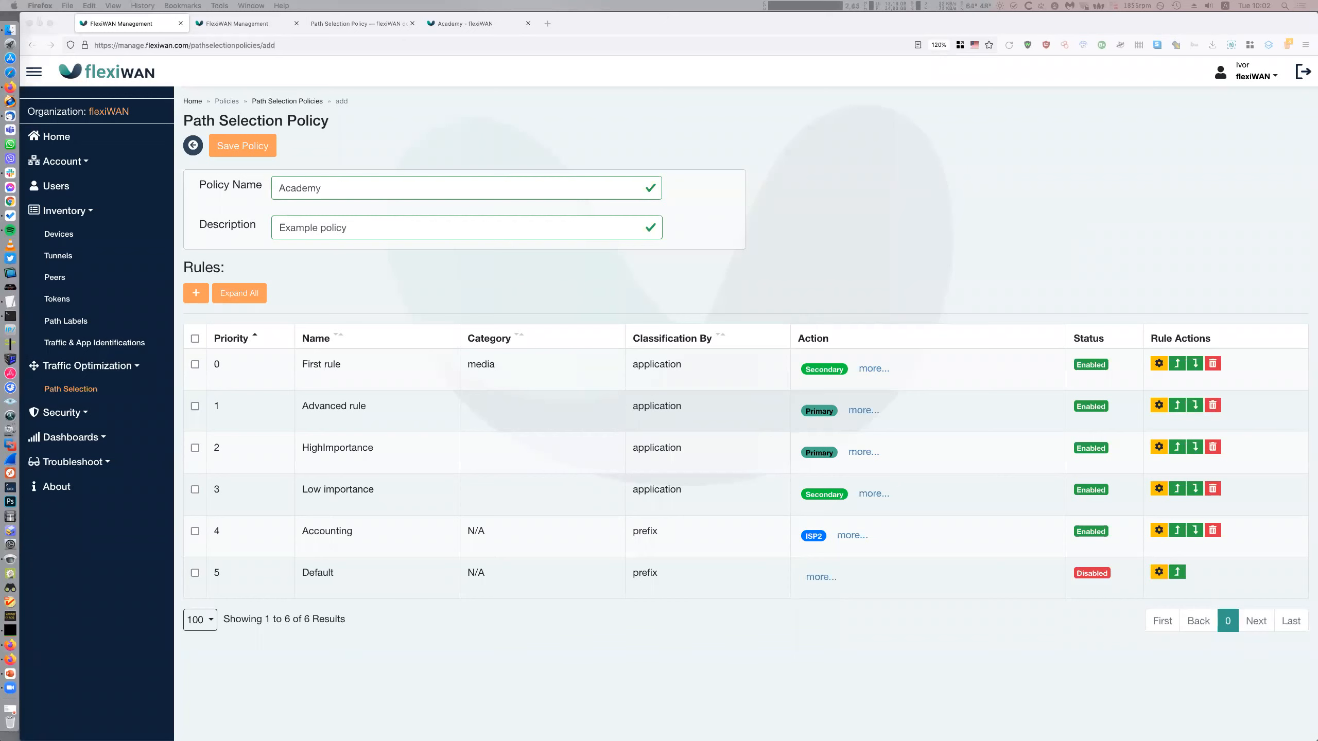
- Open the HighImportance rule for editing and add the Secondary path label alongside Primary
click(953, 204)
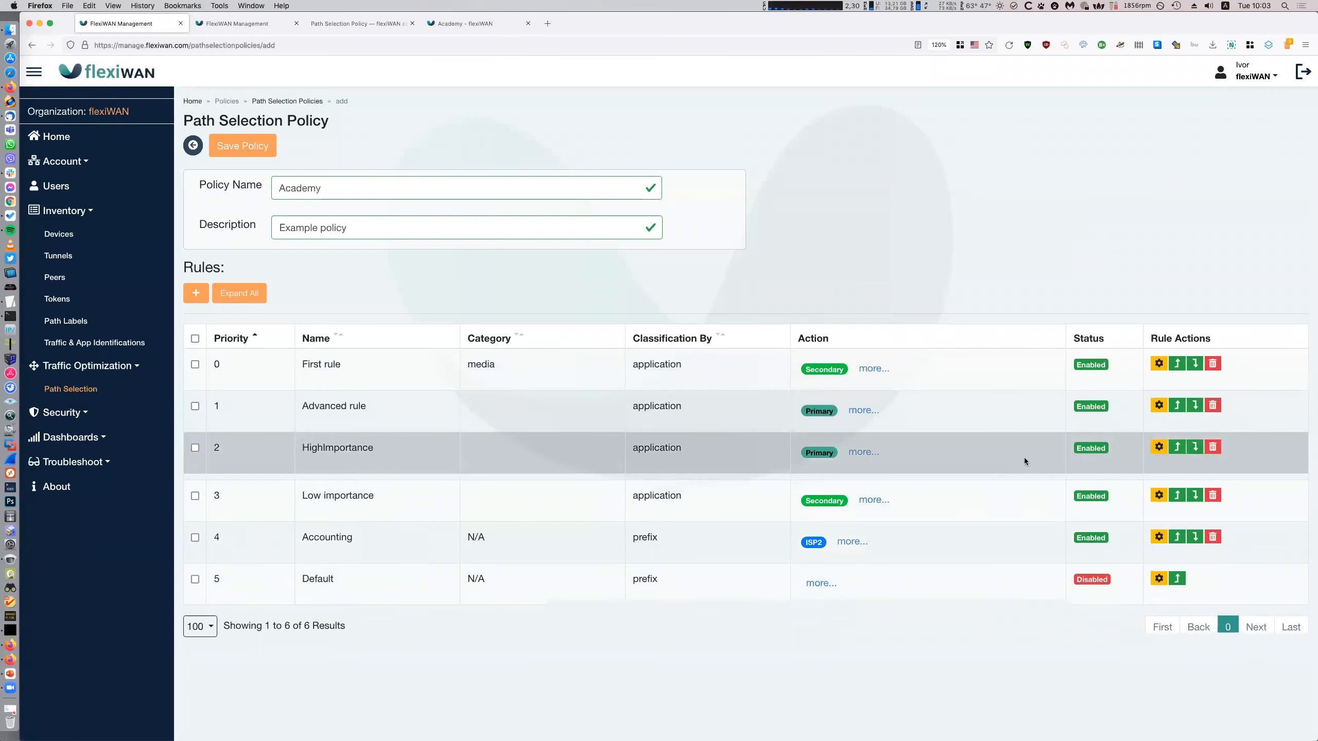
click(1036, 454)
click(1155, 447)
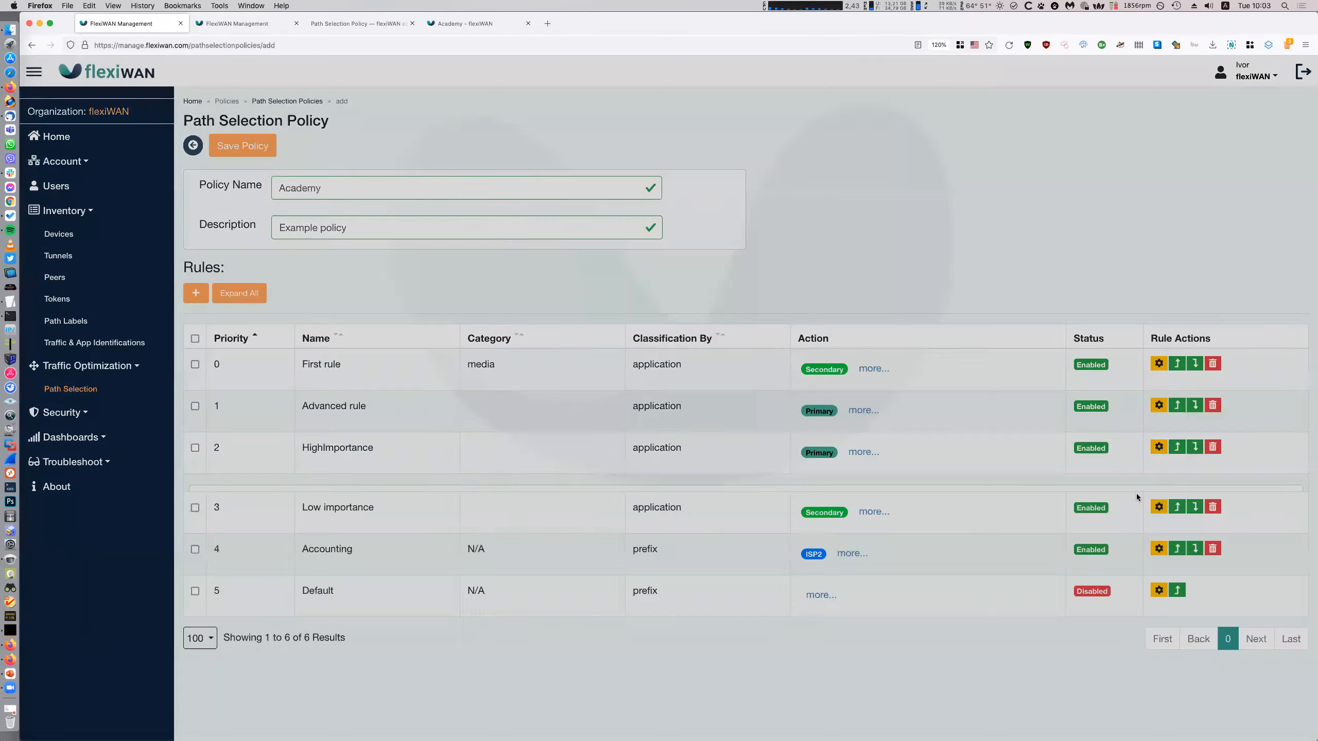
click(932, 311)
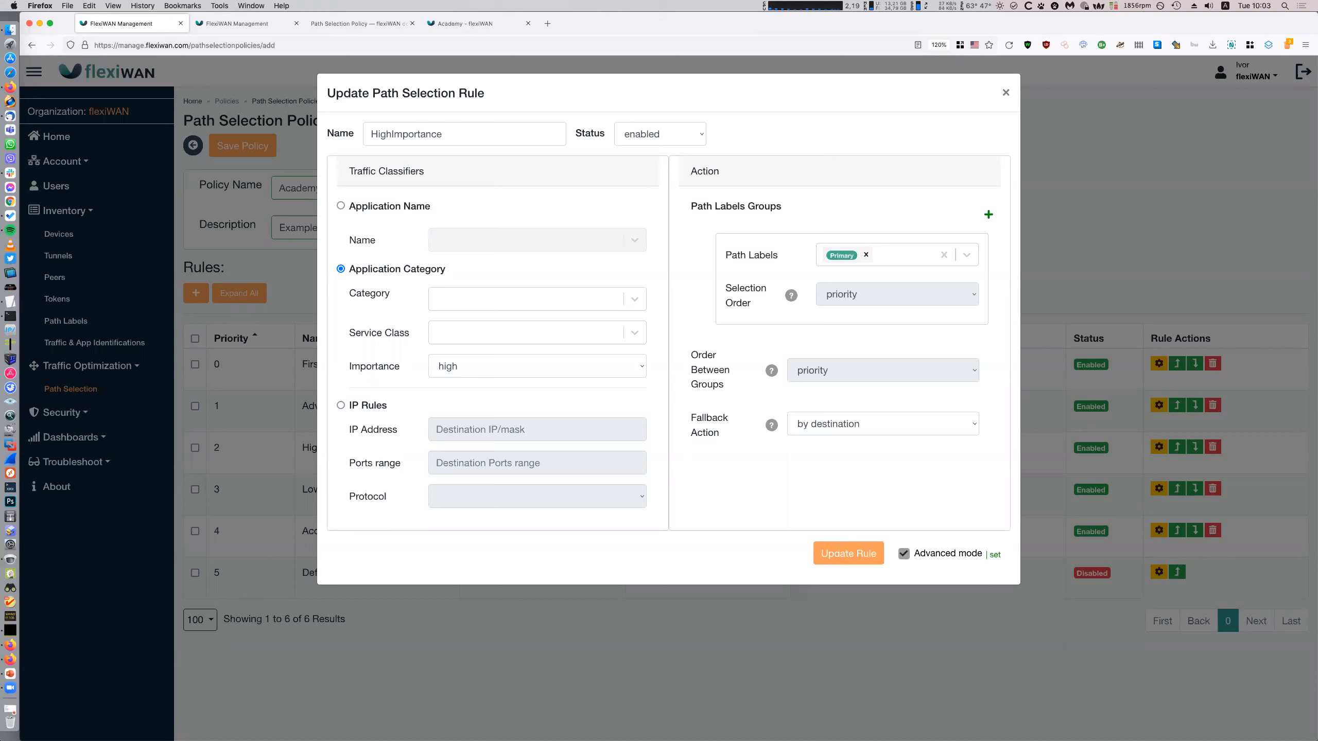
click(884, 258)
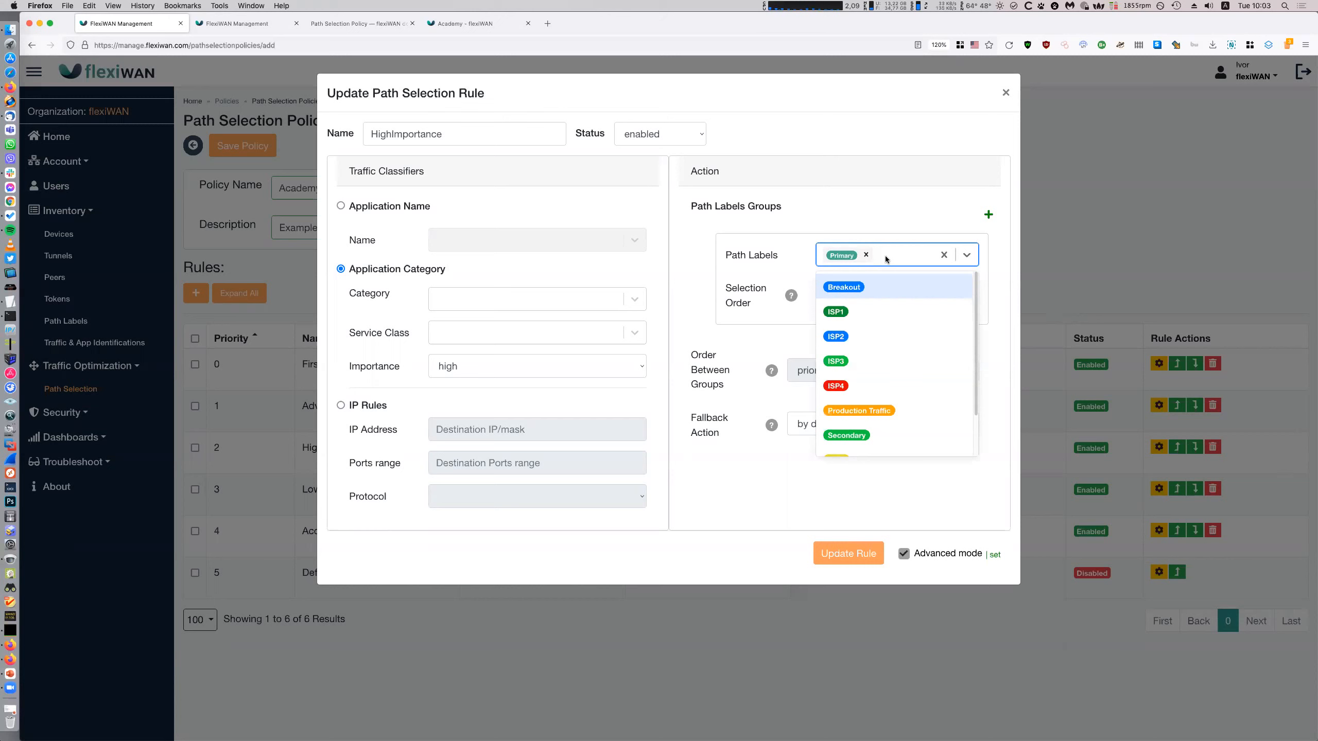
text(sec)
key(Return)
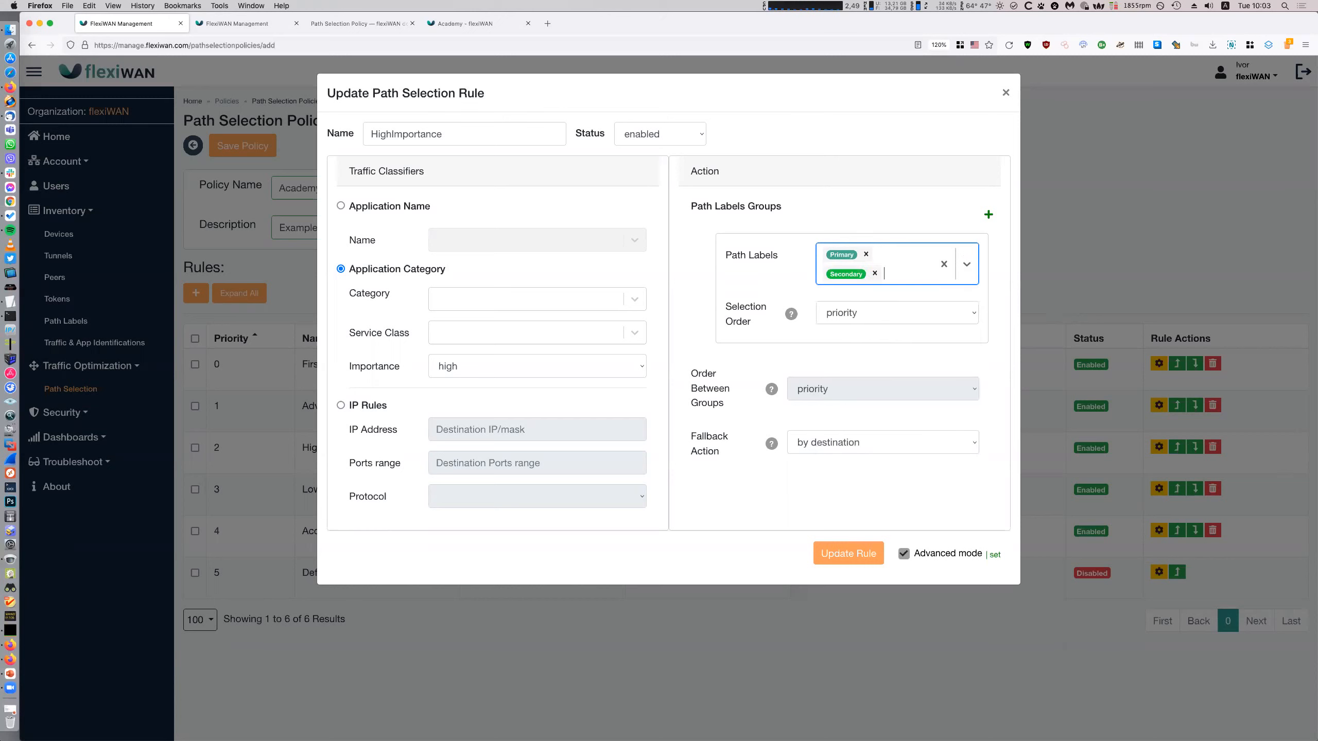
click(735, 366)
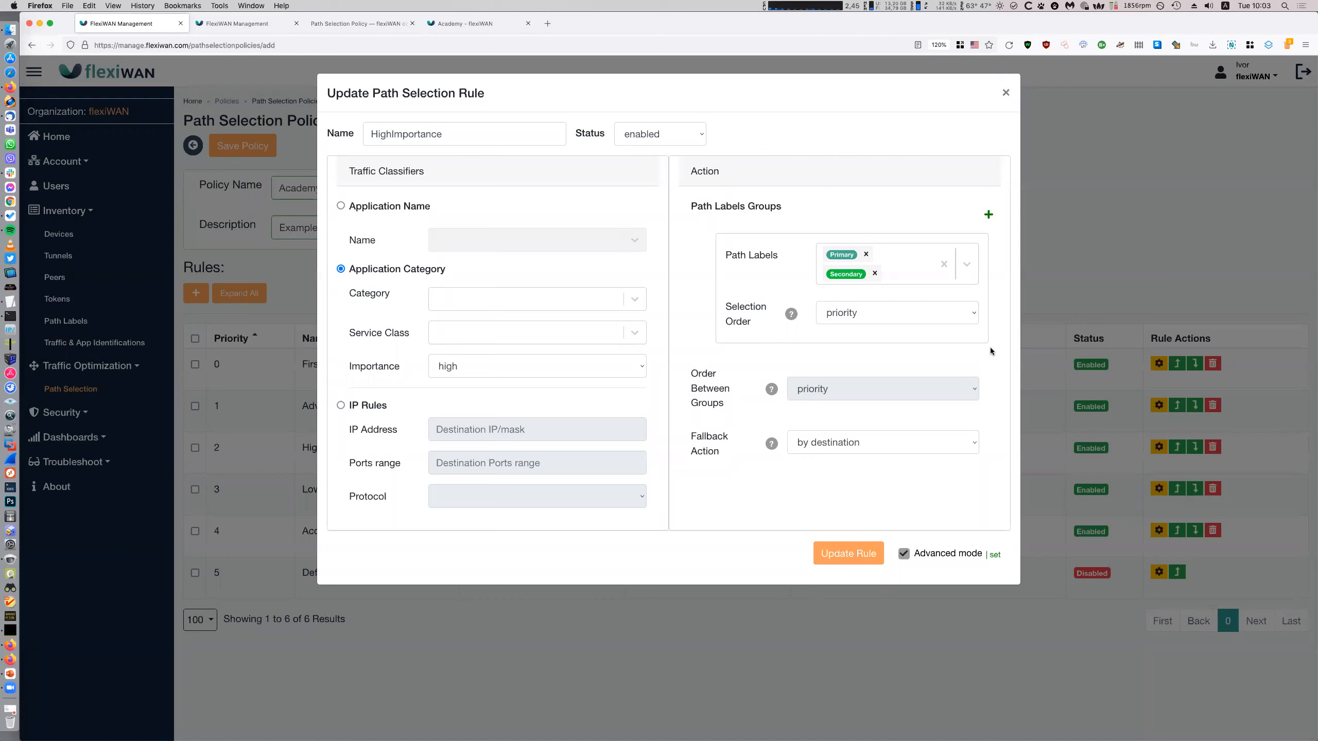
- Try load balancing as the HighImportance rule's selection order and switch it back to priority
click(964, 312)
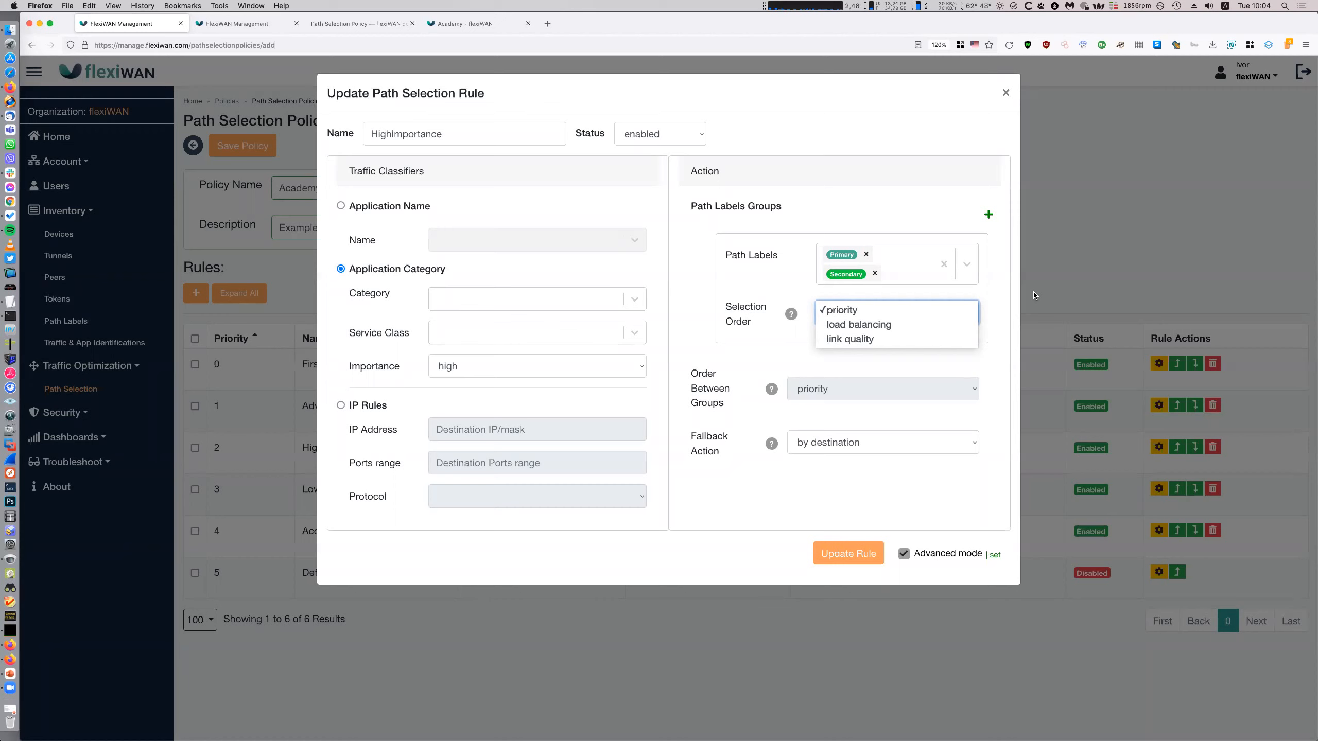
click(905, 323)
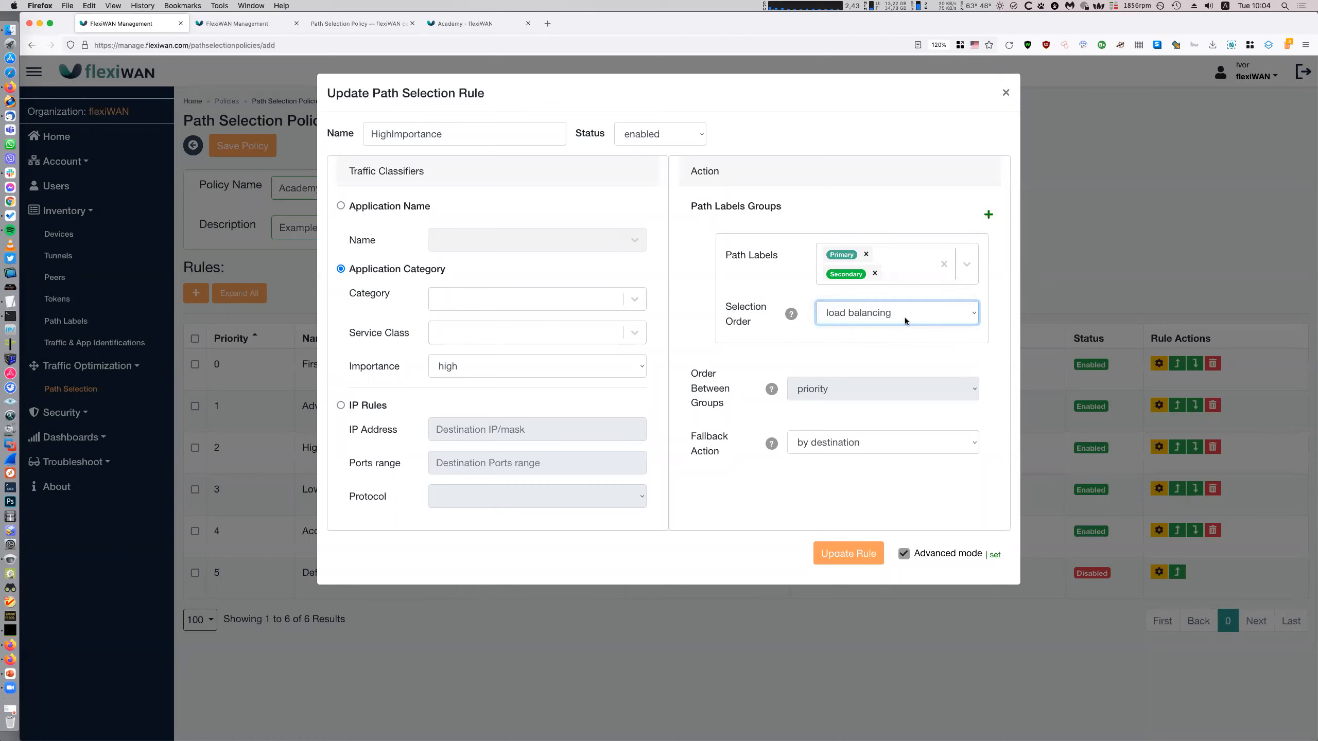
click(906, 318)
click(913, 321)
click(912, 320)
click(928, 288)
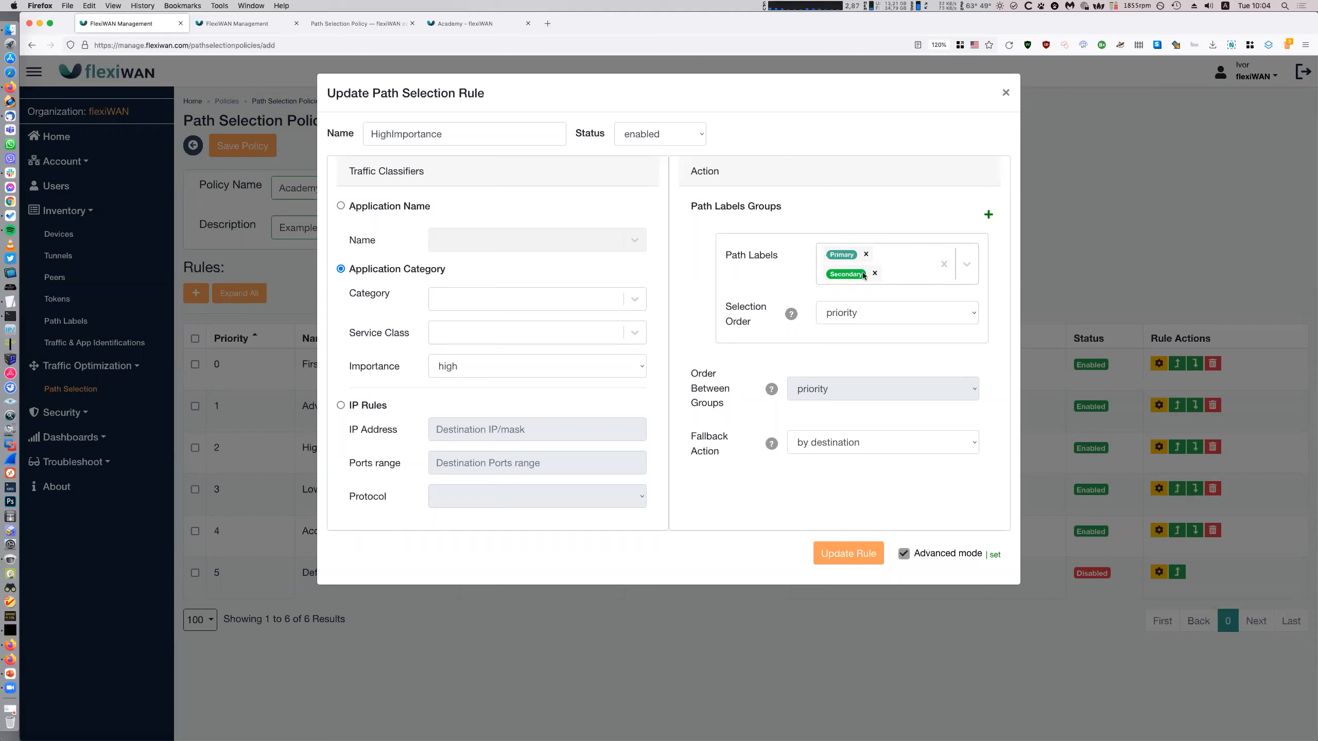
- Set the HighImportance rule's selection order to load balancing and look at the link quality alternative
click(863, 322)
click(870, 324)
click(896, 307)
click(902, 313)
click(856, 296)
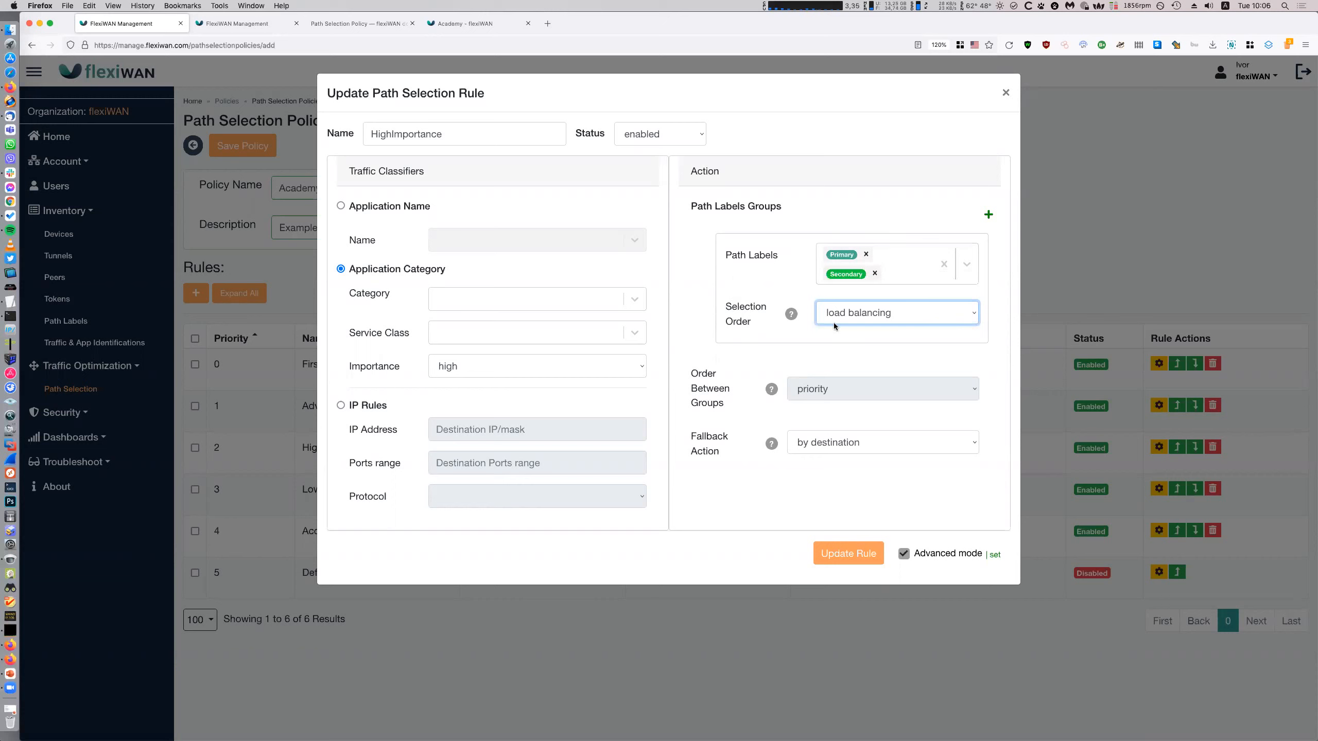
click(843, 313)
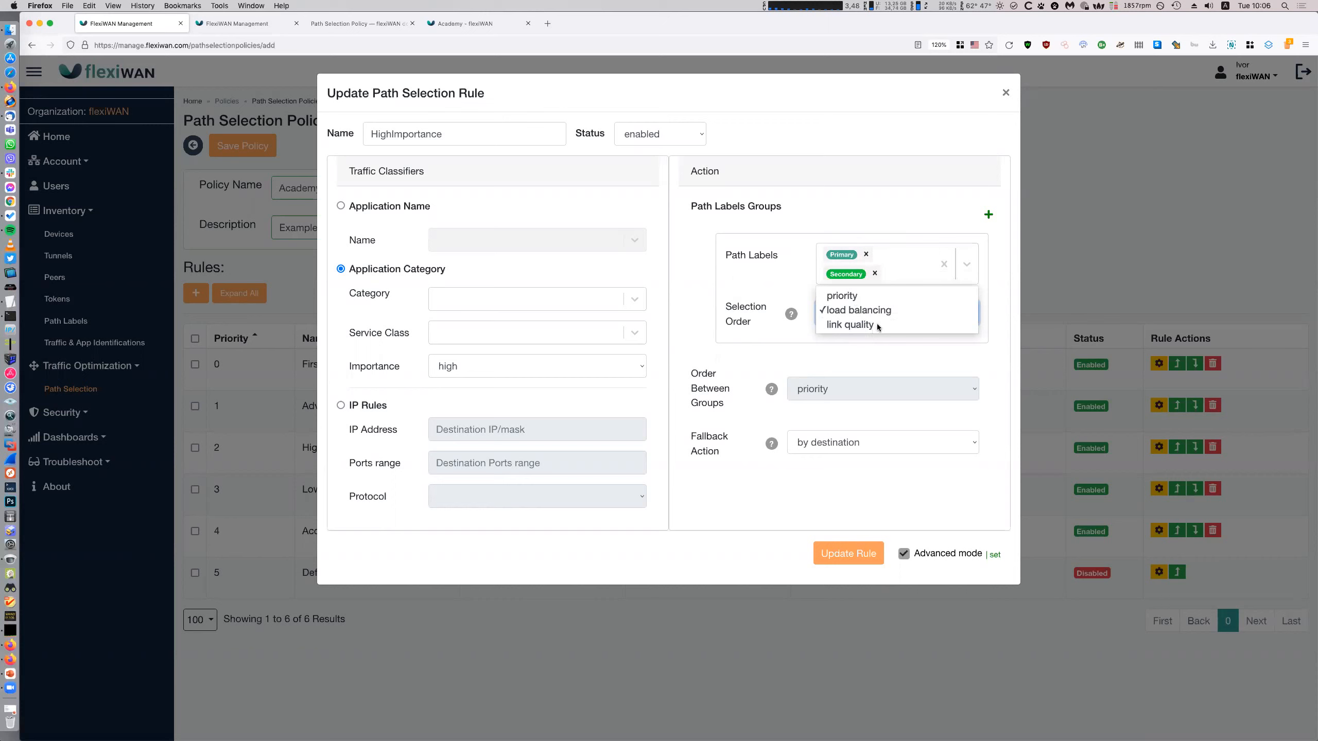
click(779, 343)
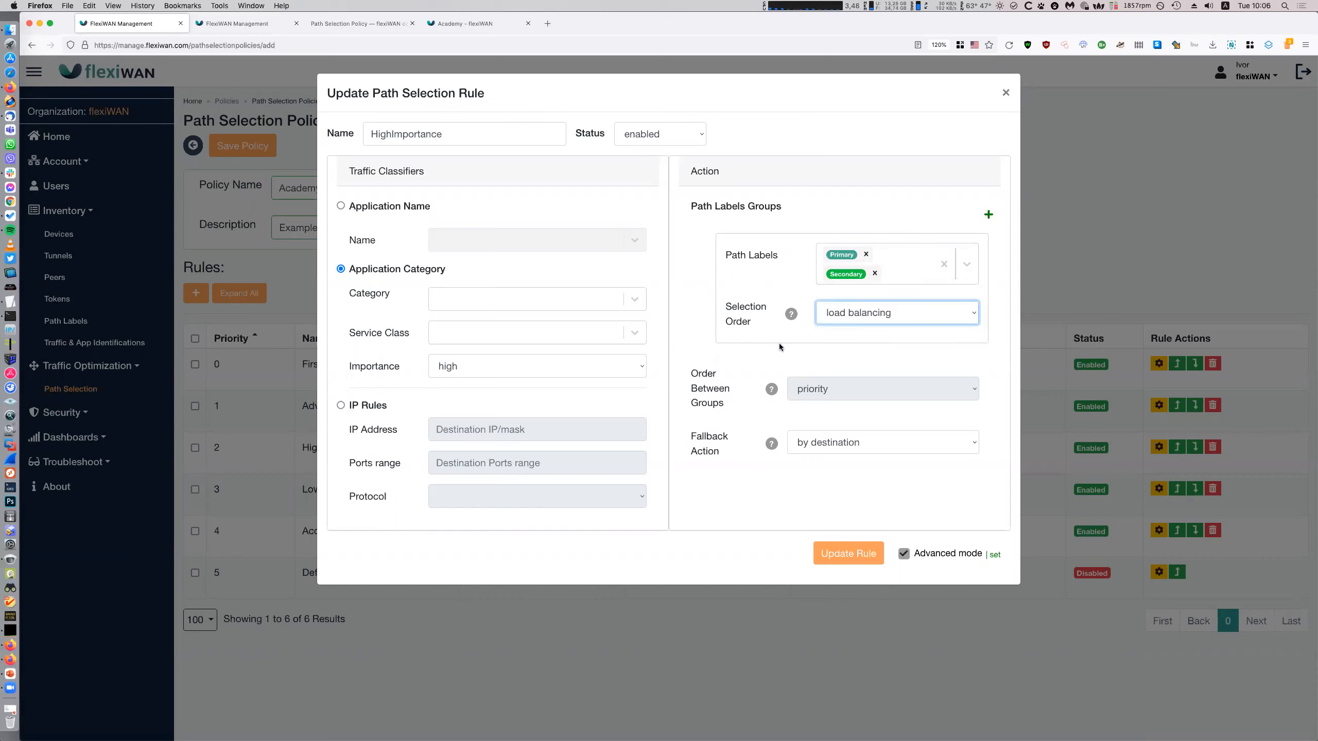
- Set the HighImportance rule's selection order to priority and update the rule
click(863, 315)
click(842, 295)
click(853, 546)
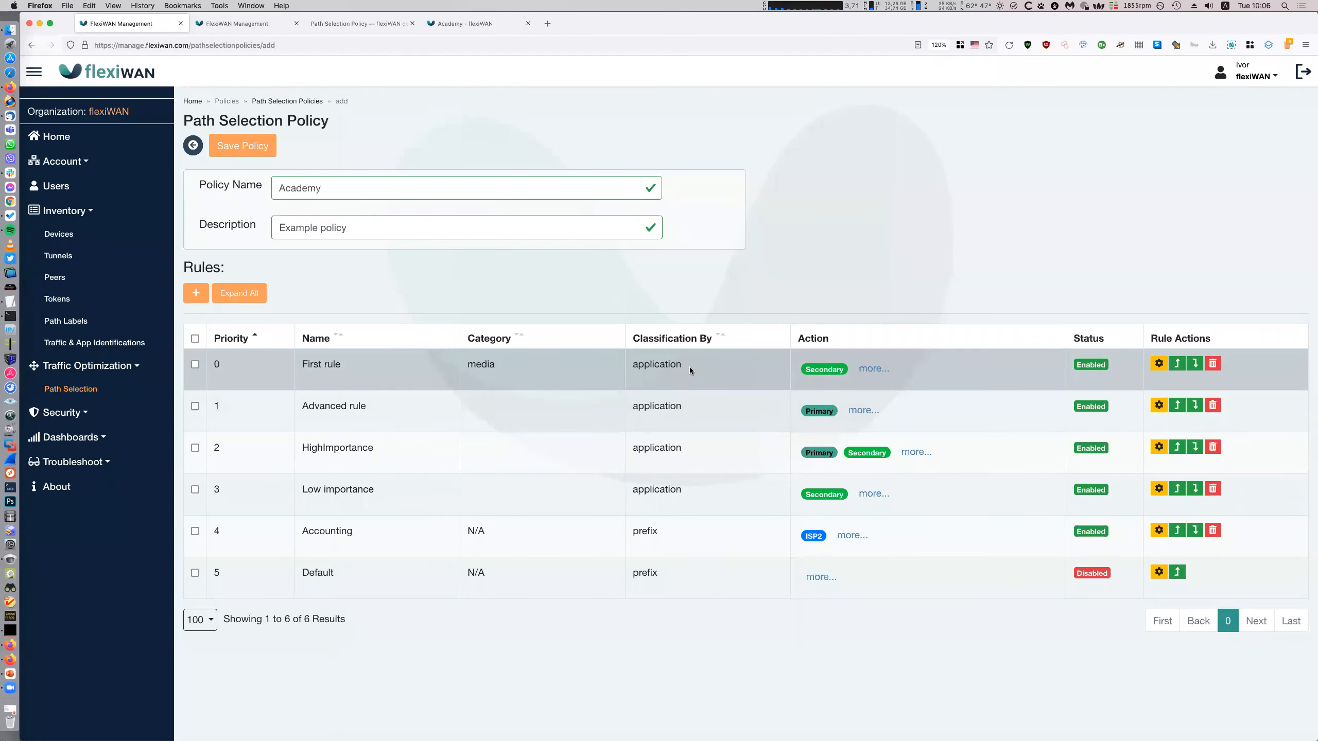
- Save the Academy path selection policy and reopen it for editing from the policy list
click(240, 148)
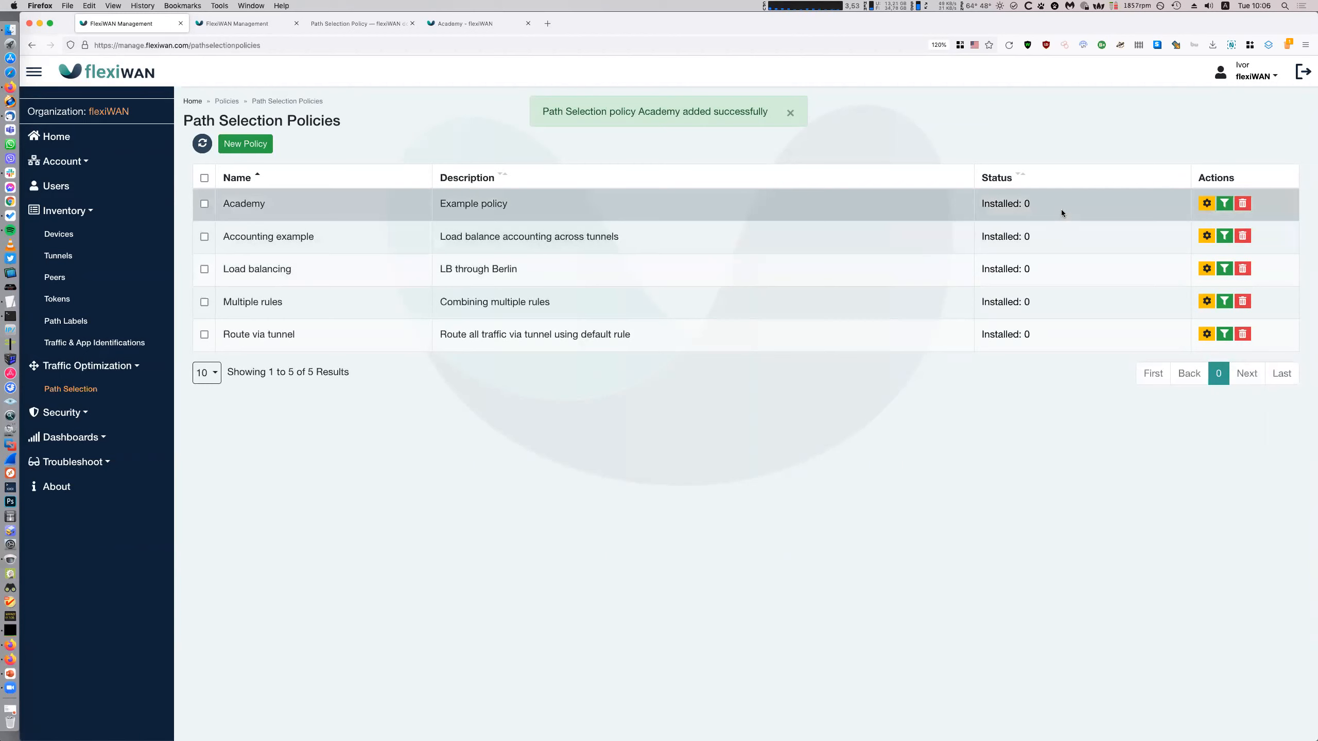
click(355, 213)
drag(1032, 202, 964, 201)
click(1207, 203)
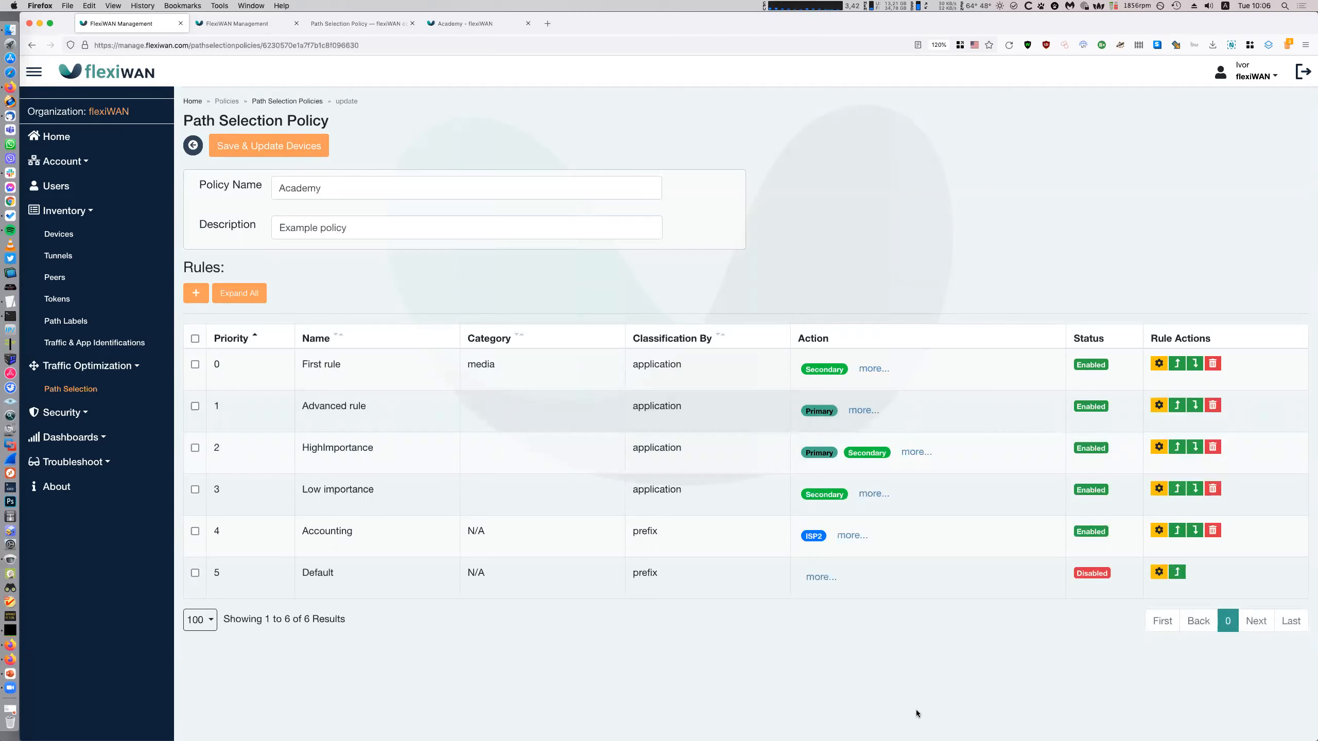
- Start a new path selection rule and classify its traffic by the application name viber
click(191, 297)
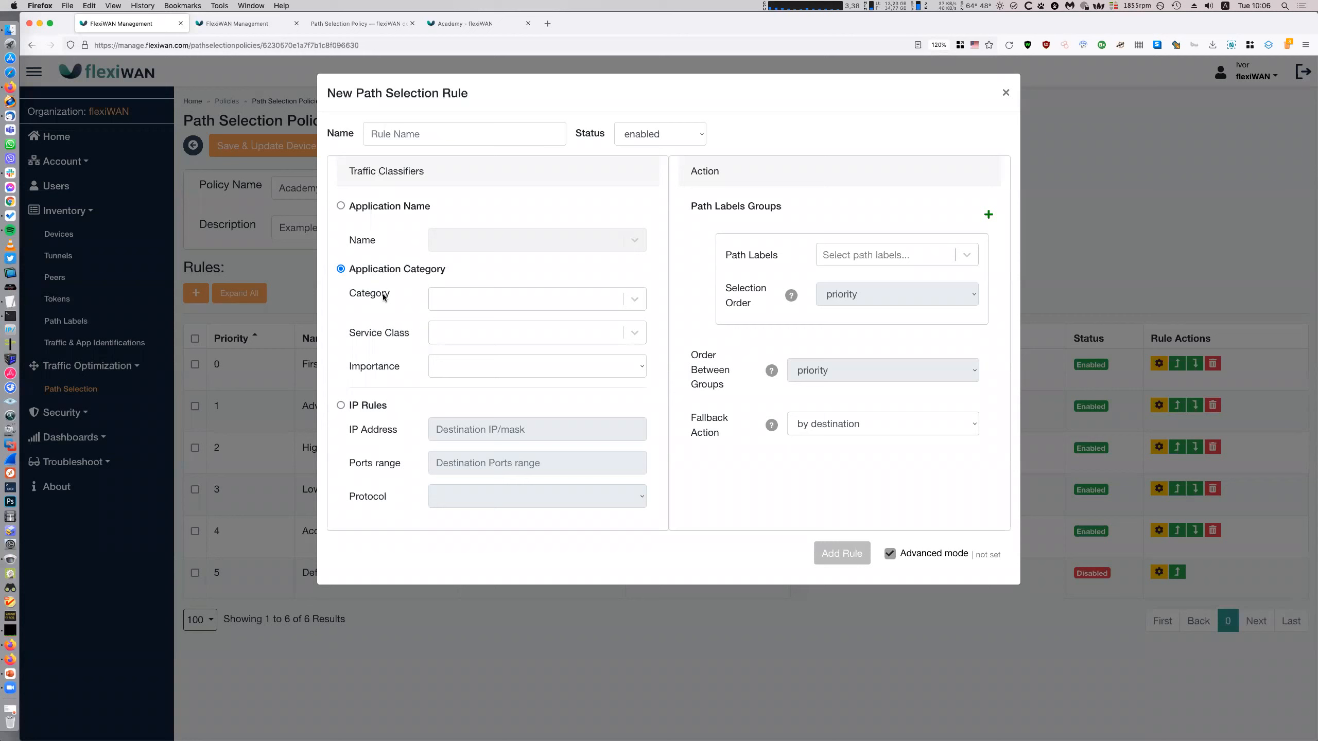
click(341, 206)
click(488, 236)
text(vib)
key(Return)
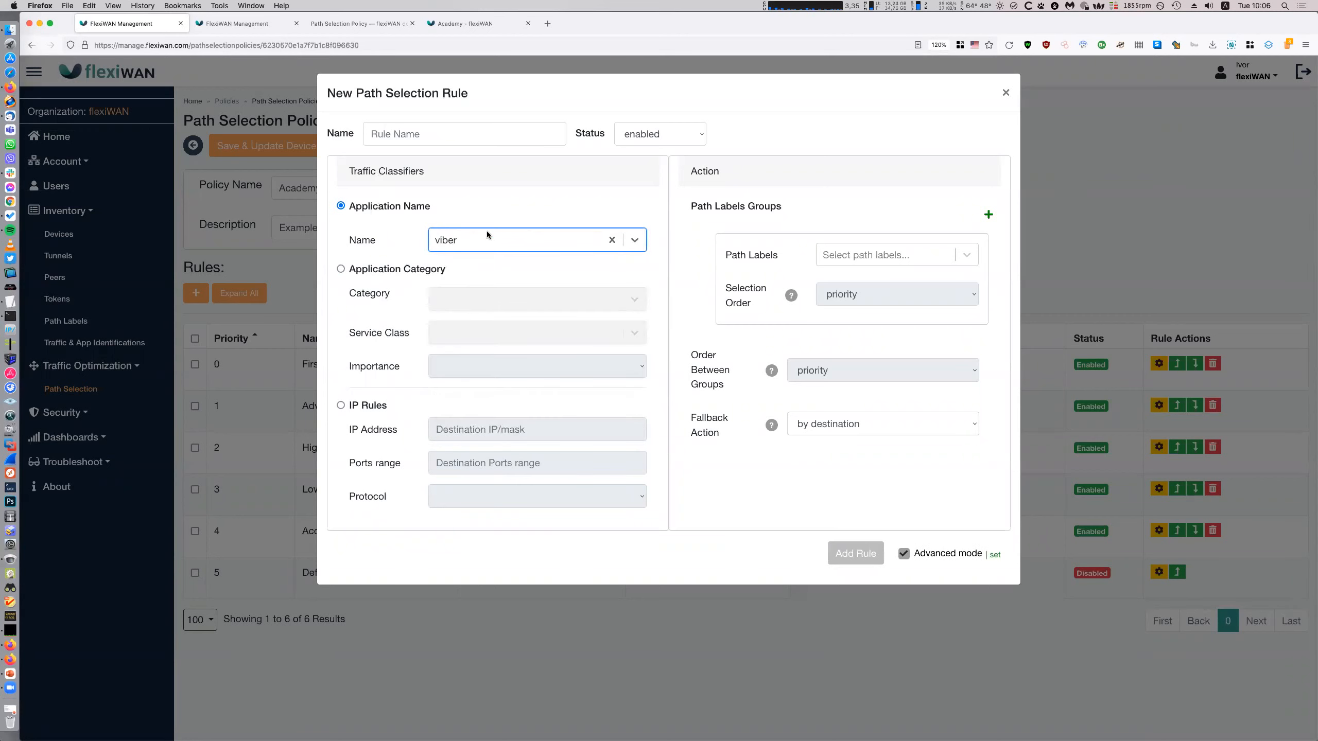
- Look through the application category, service class and importance options, and switch the rule's traffic classifier to IP rules
click(341, 269)
click(495, 300)
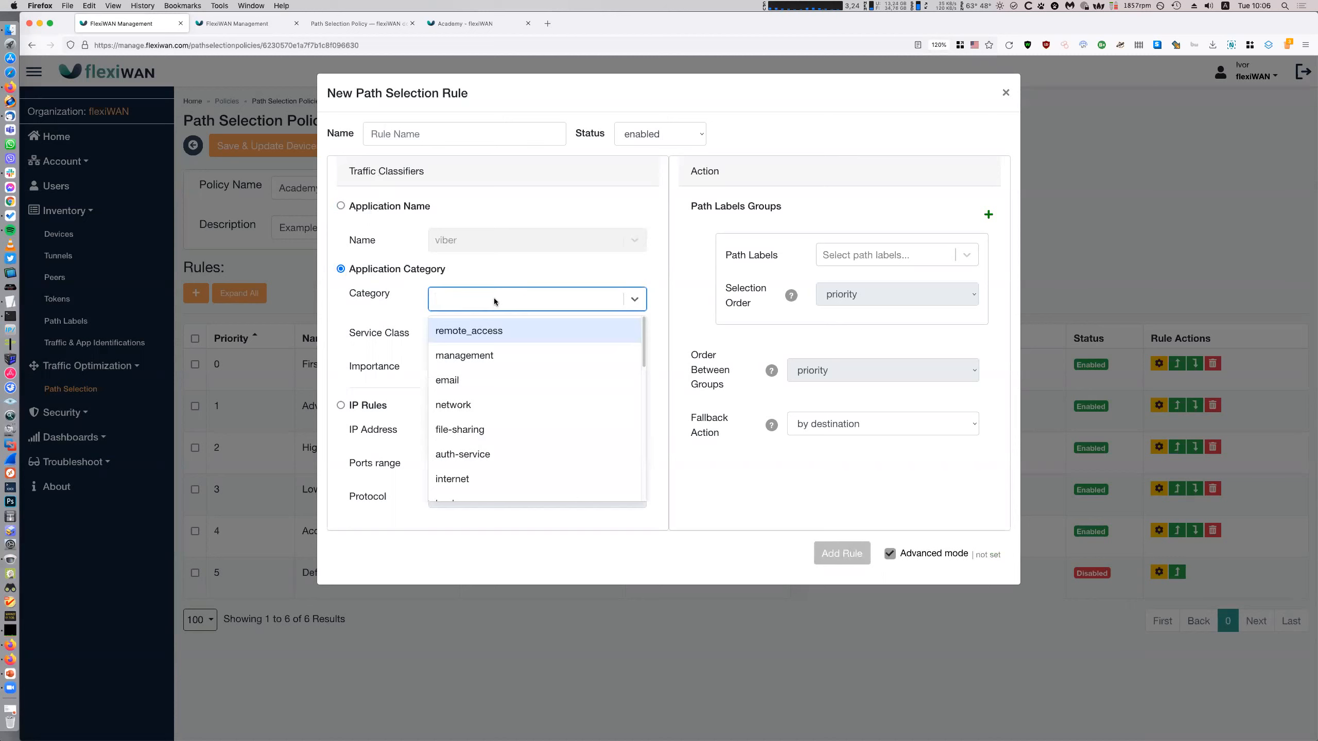
click(495, 302)
click(497, 336)
click(394, 366)
click(524, 368)
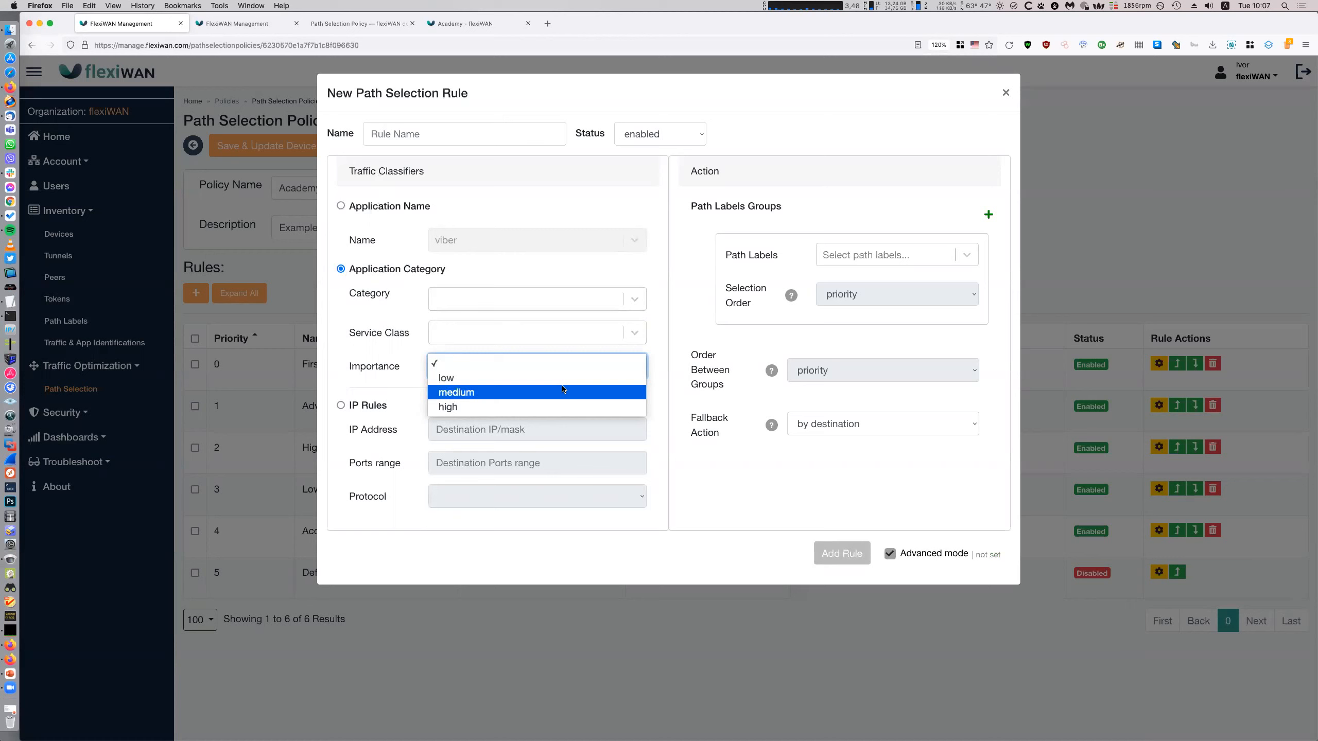
click(381, 381)
click(340, 405)
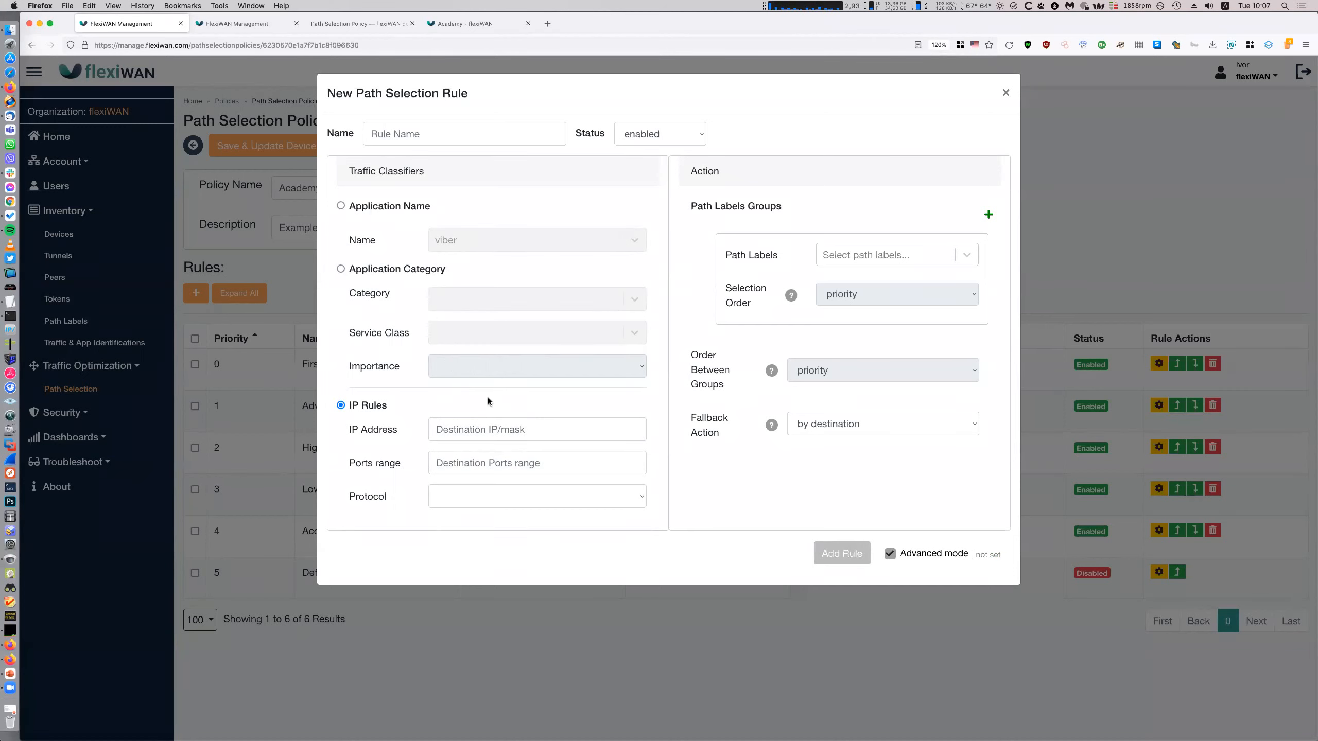
- Assign the ISP1 and ISP2 path labels to the new rule and leave the selection order at priority
click(899, 255)
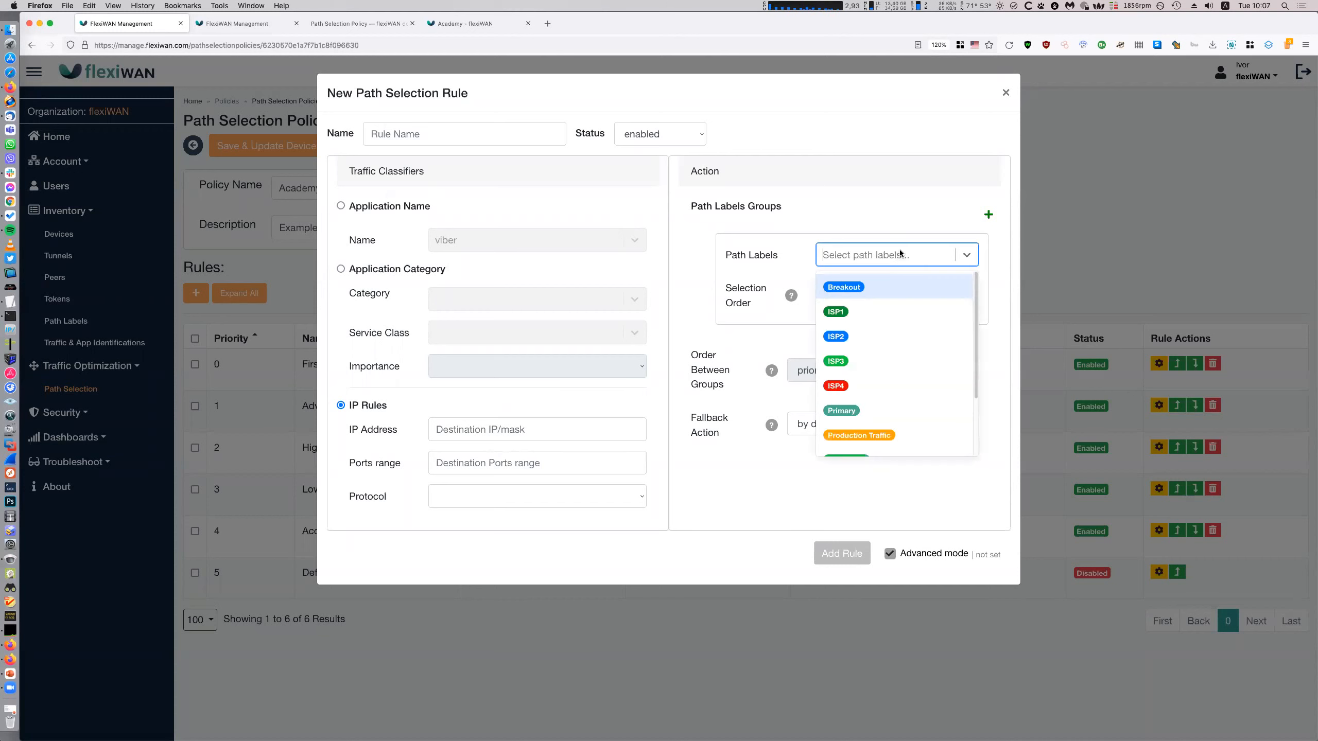
text(isp)
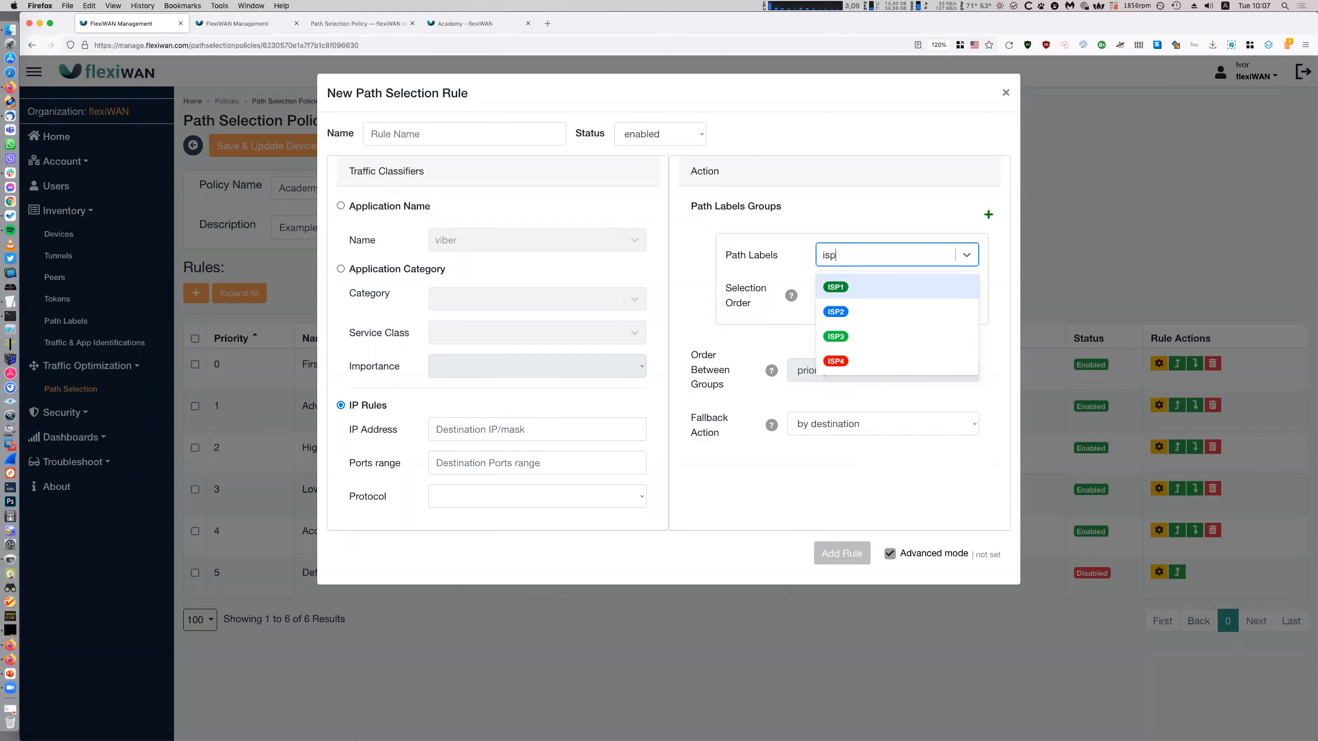
key(Return)
text(isp)
key(Return)
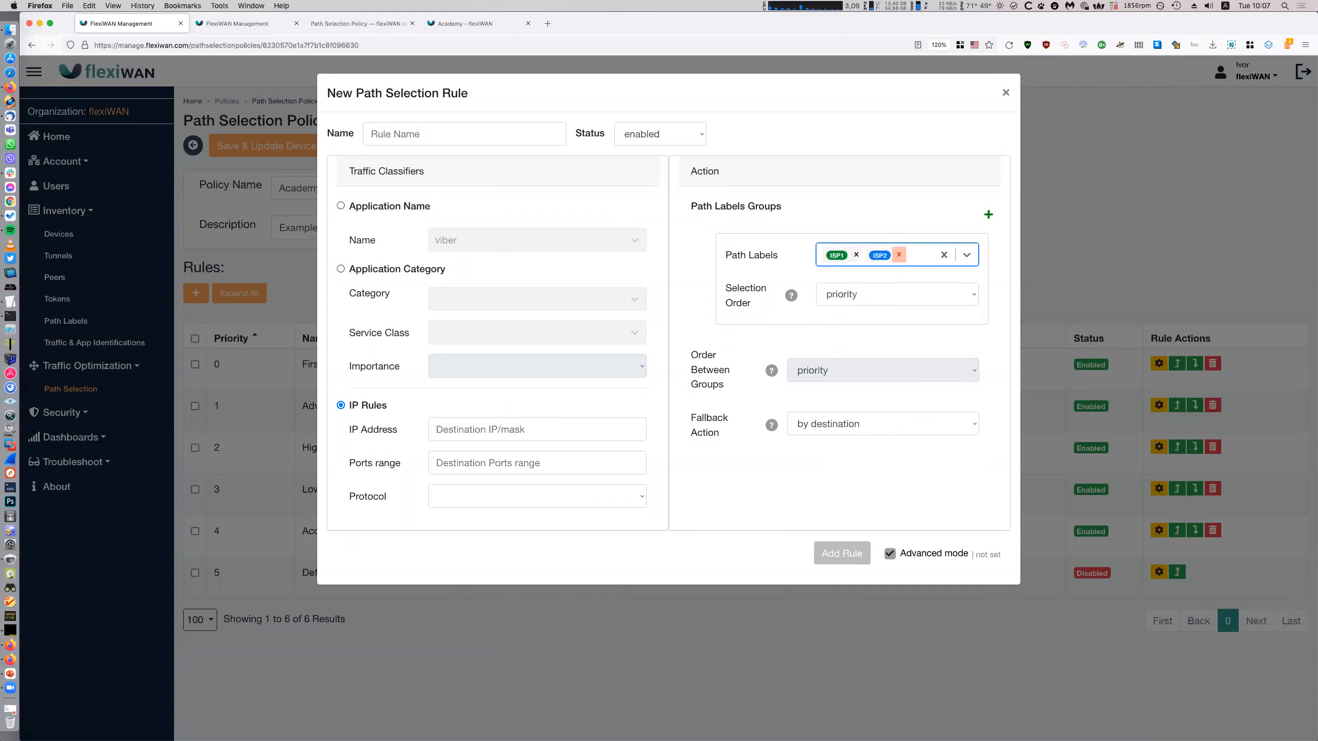
click(911, 294)
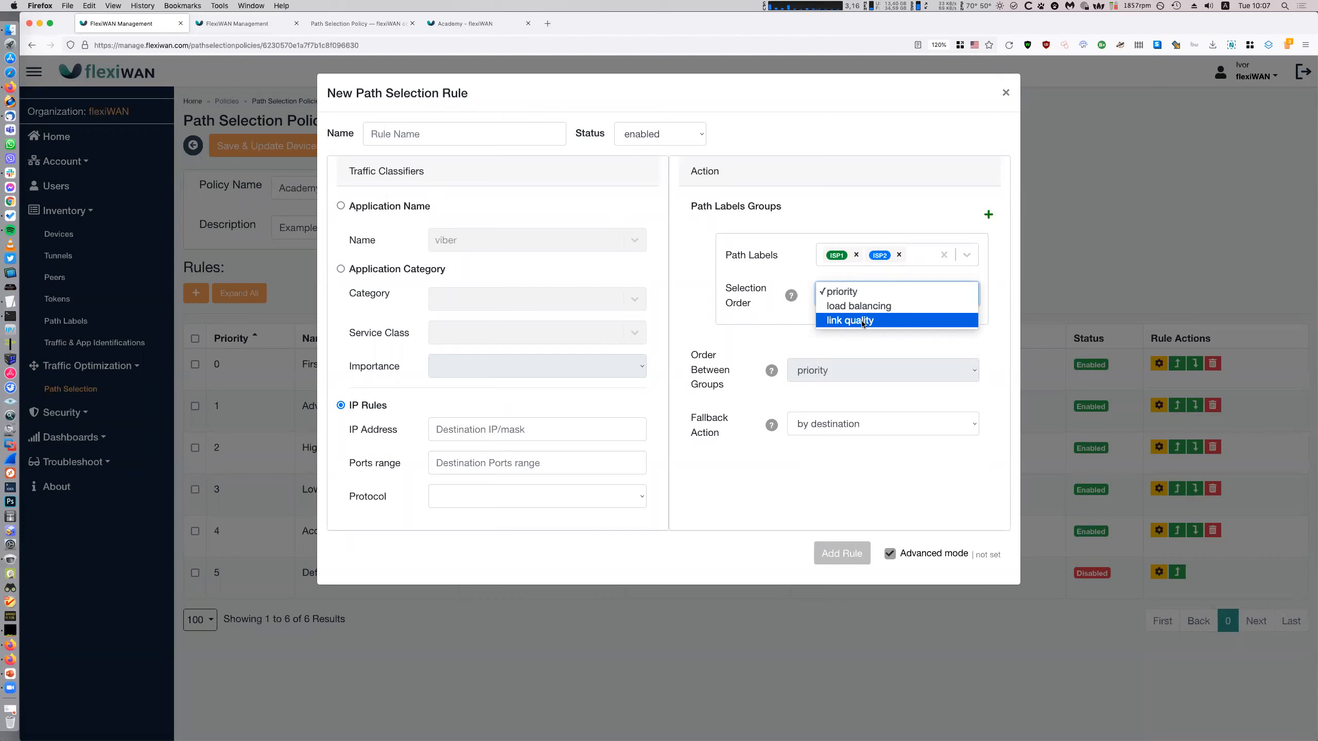
click(853, 455)
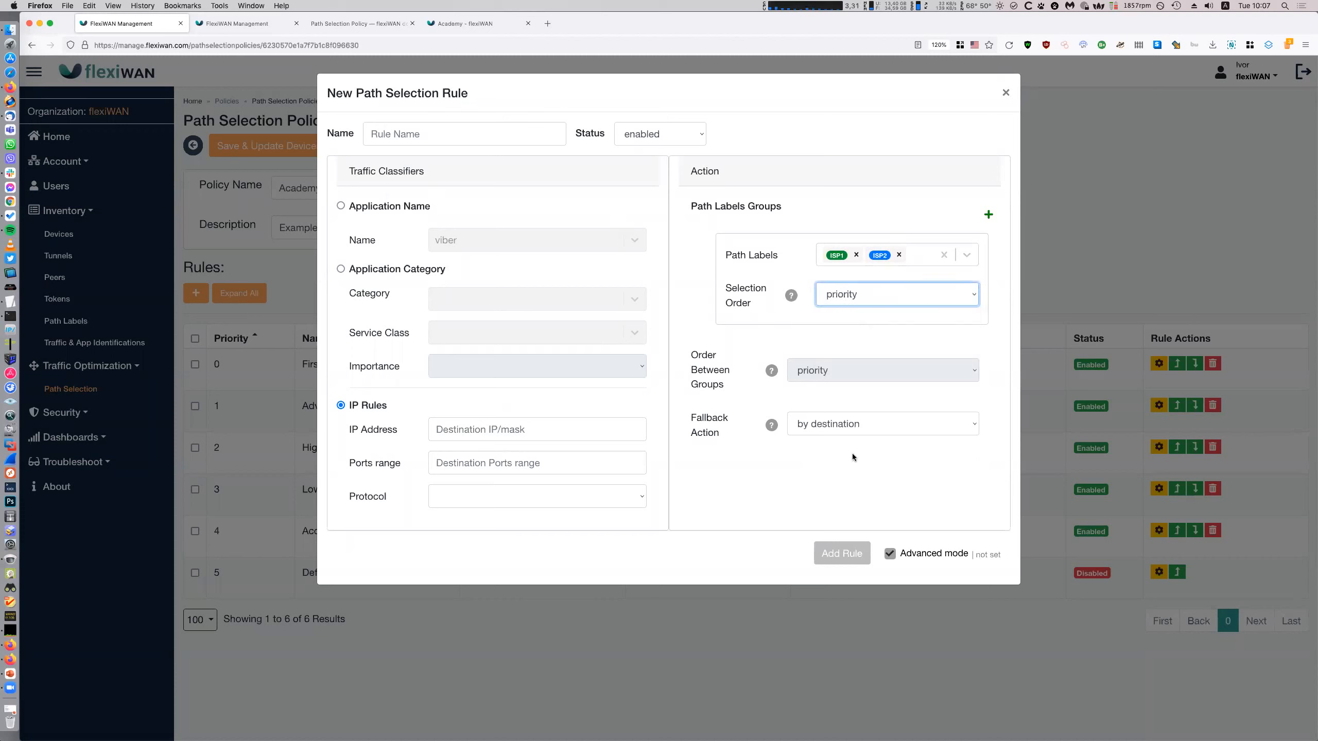
- Set the new rule's fallback action to drop and add a second path labels group, keeping the order between groups at priority
click(939, 427)
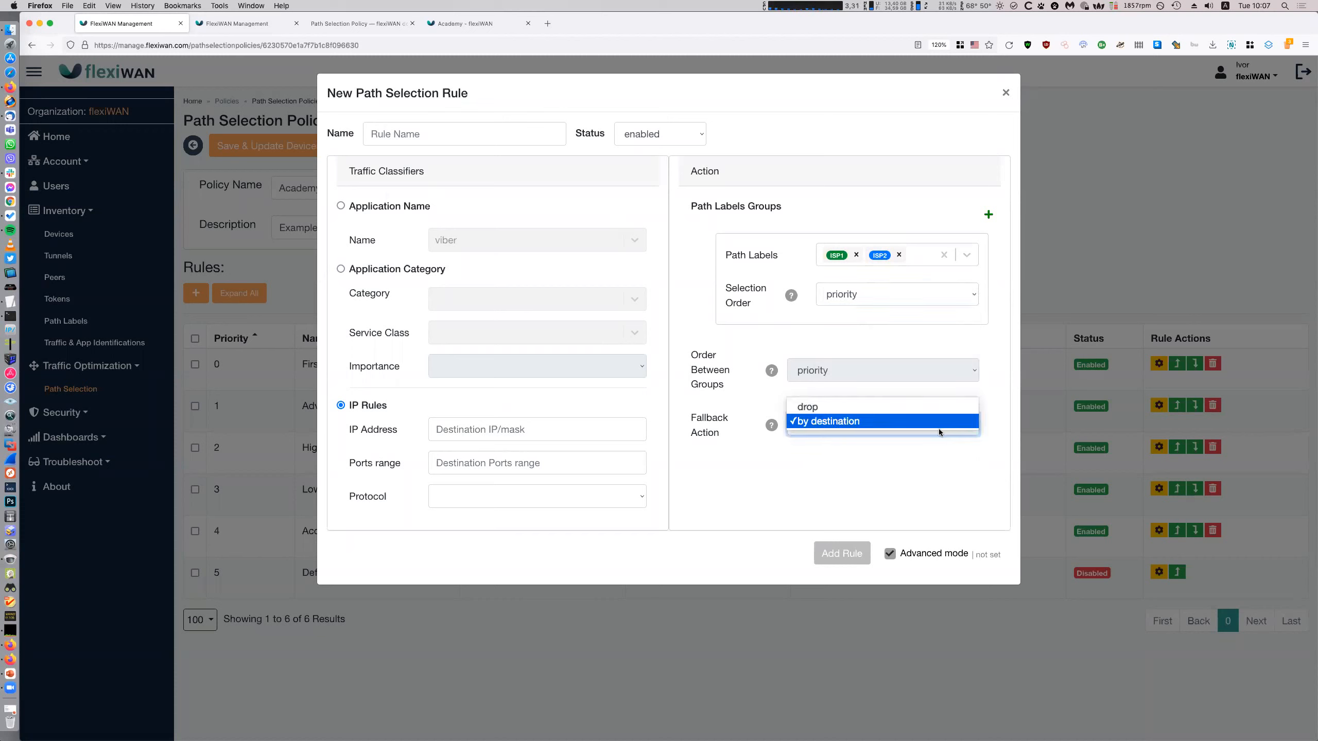
click(906, 404)
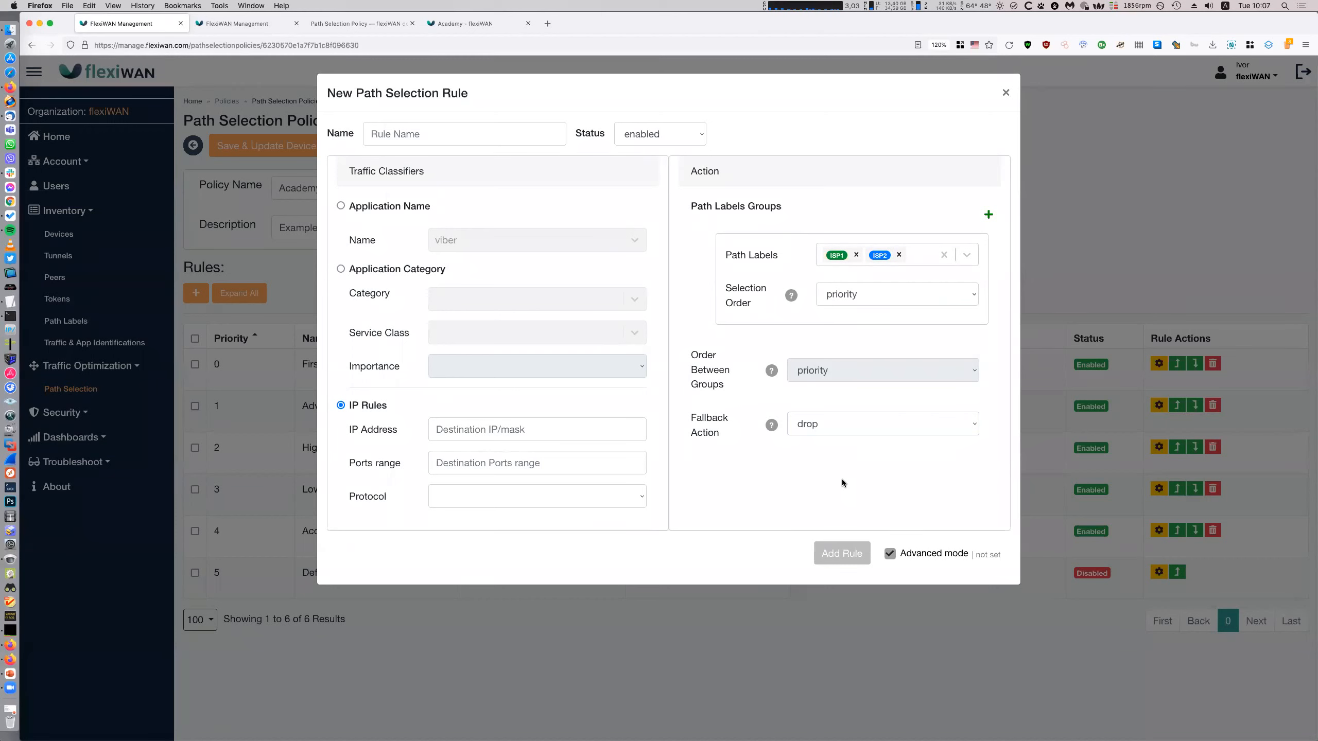
click(988, 215)
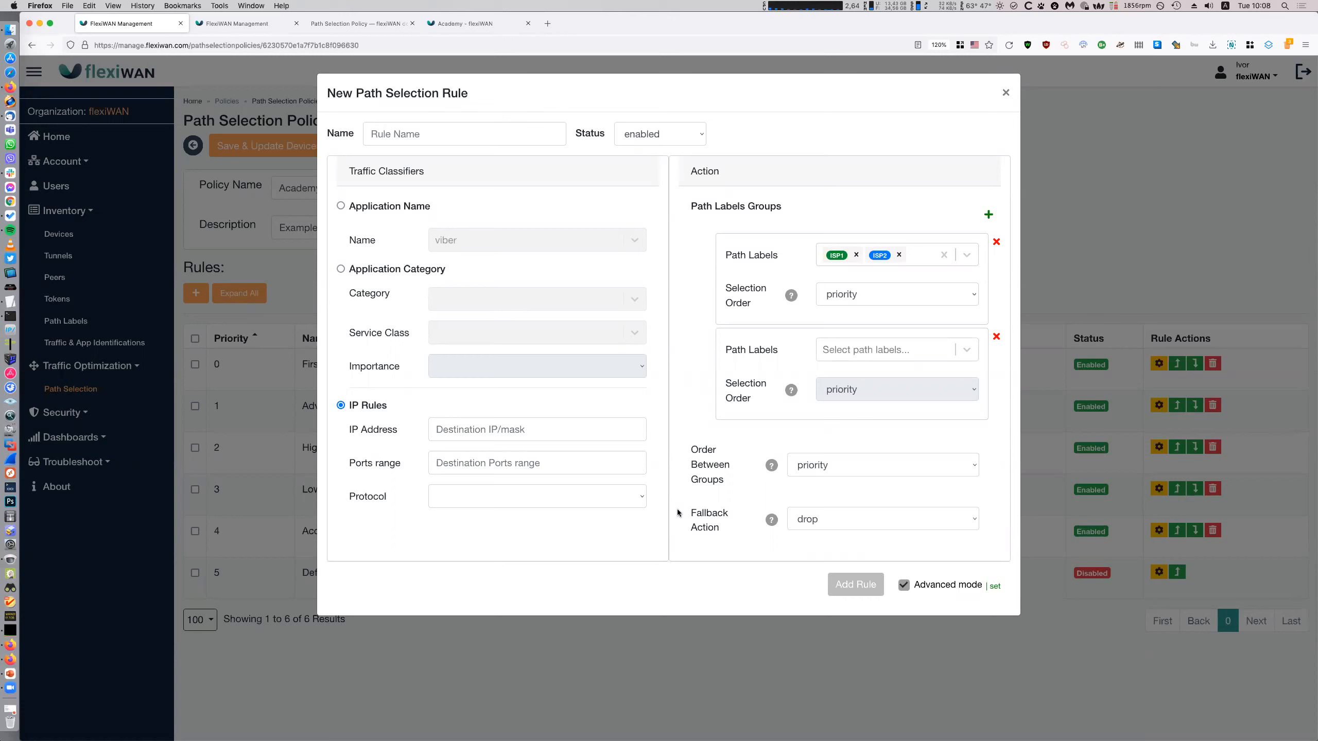
click(937, 467)
click(929, 452)
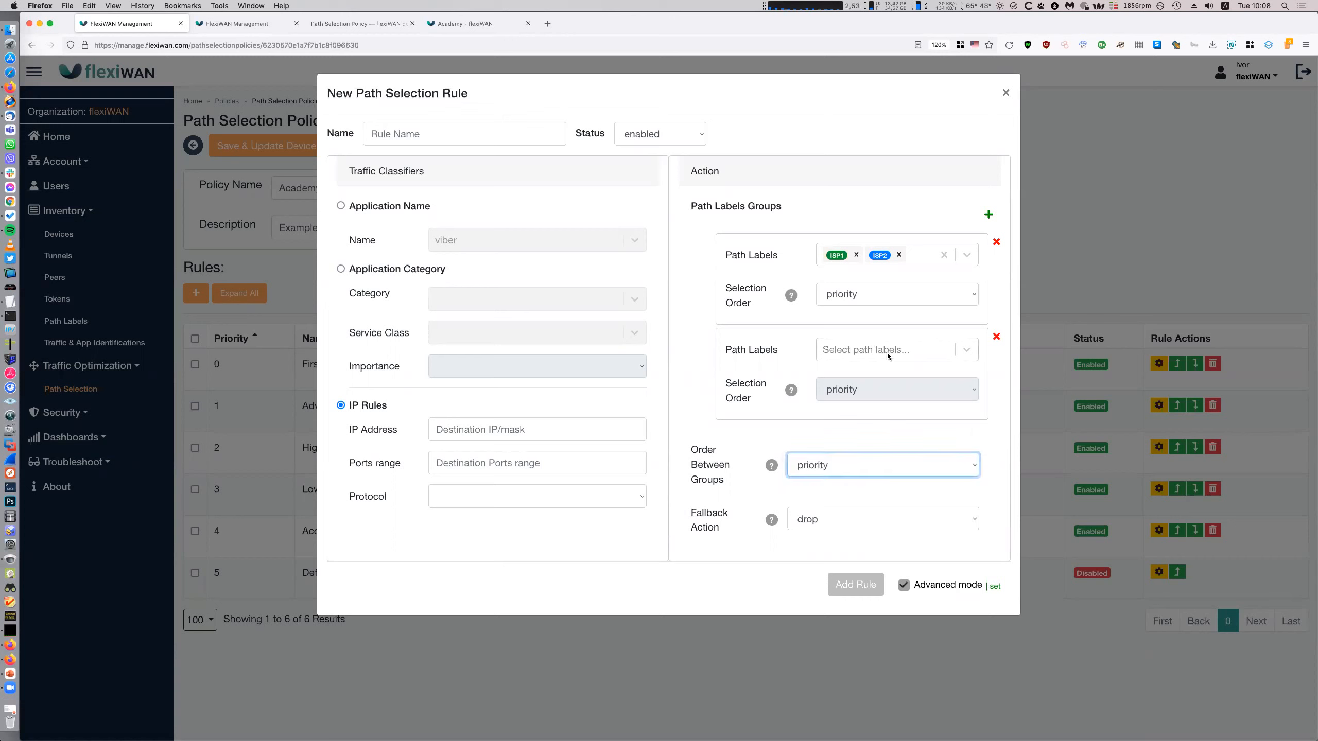
- Remove the second path labels group and discard the new path selection rule without adding it
click(996, 336)
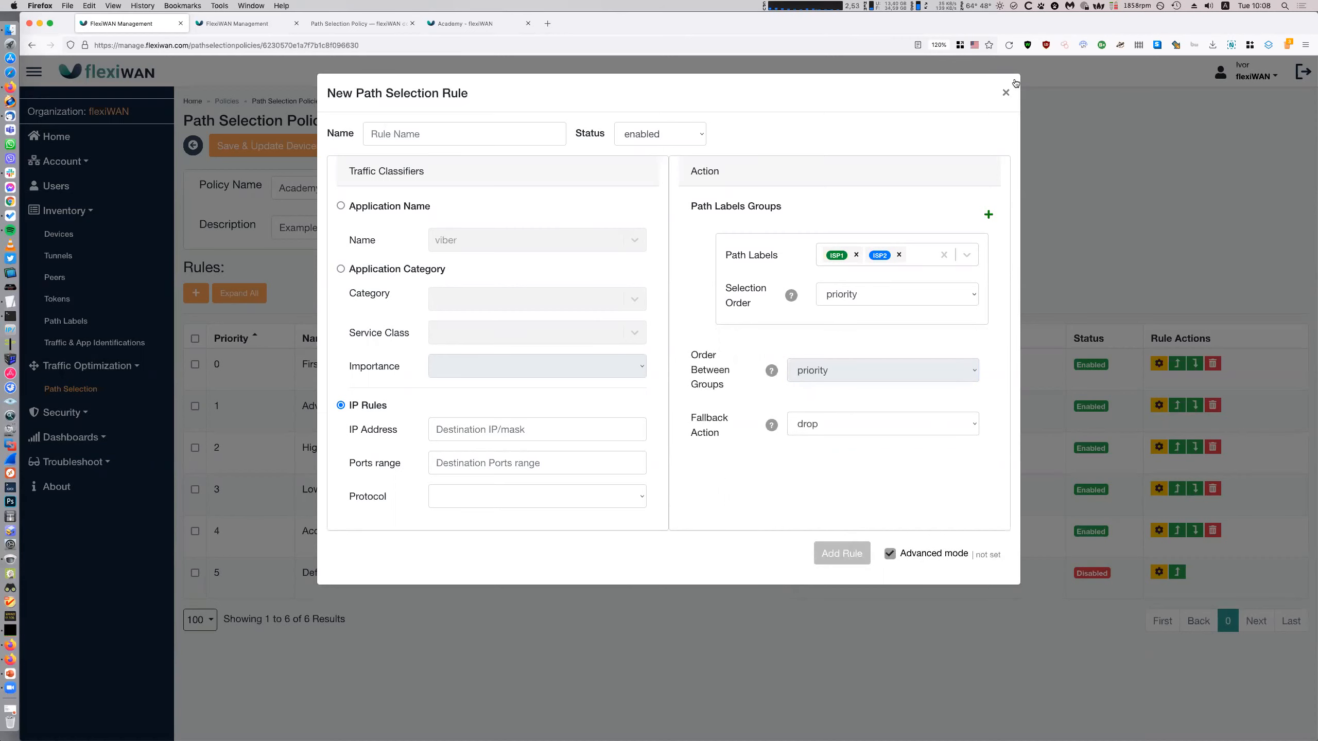
click(1006, 93)
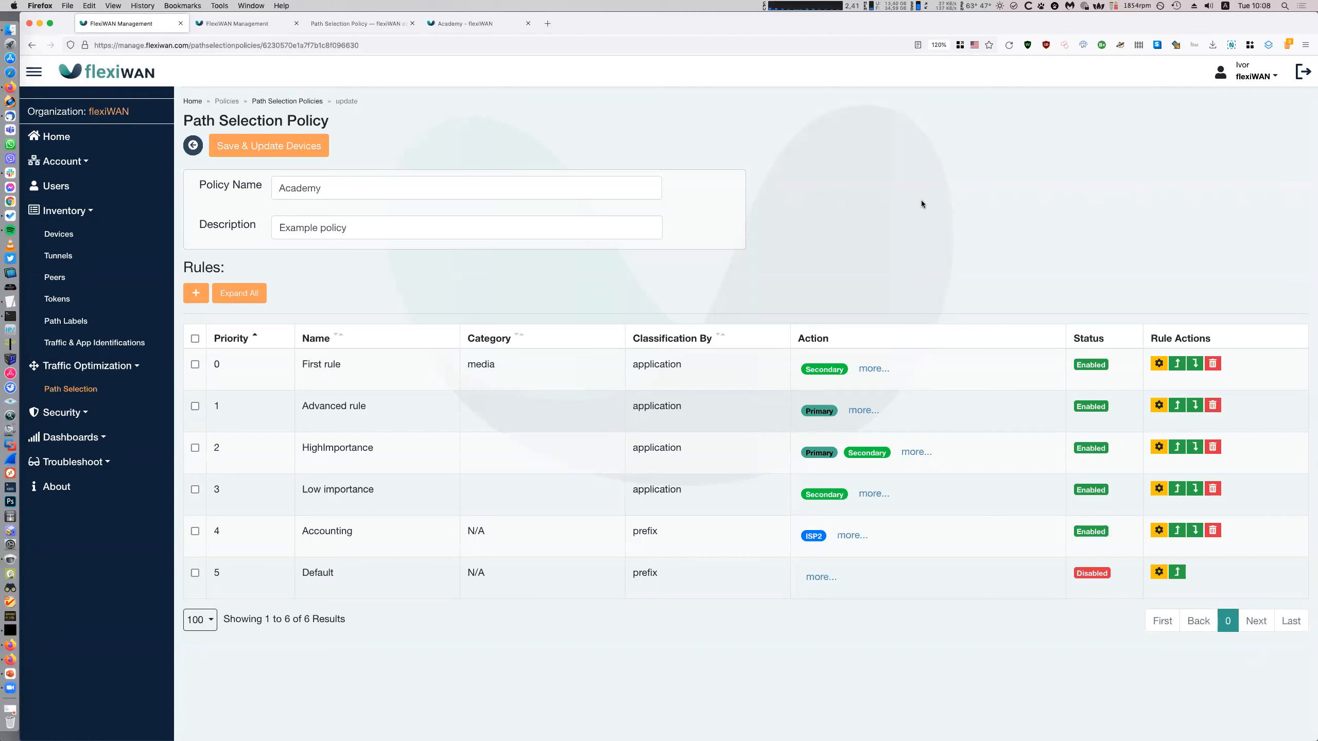
- Leave the Academy policy and check the path labels assigned to the interfaces of the New-York and Tel Aviv devices
click(303, 99)
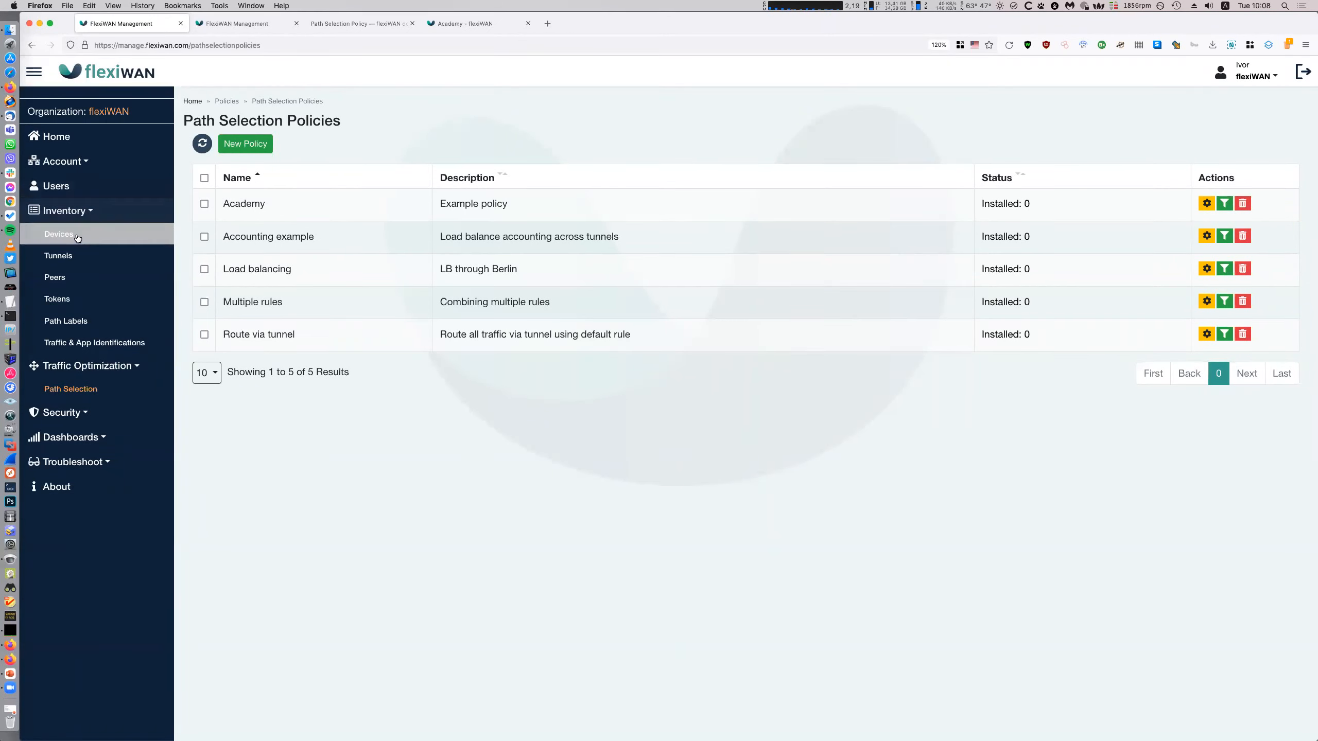
click(59, 234)
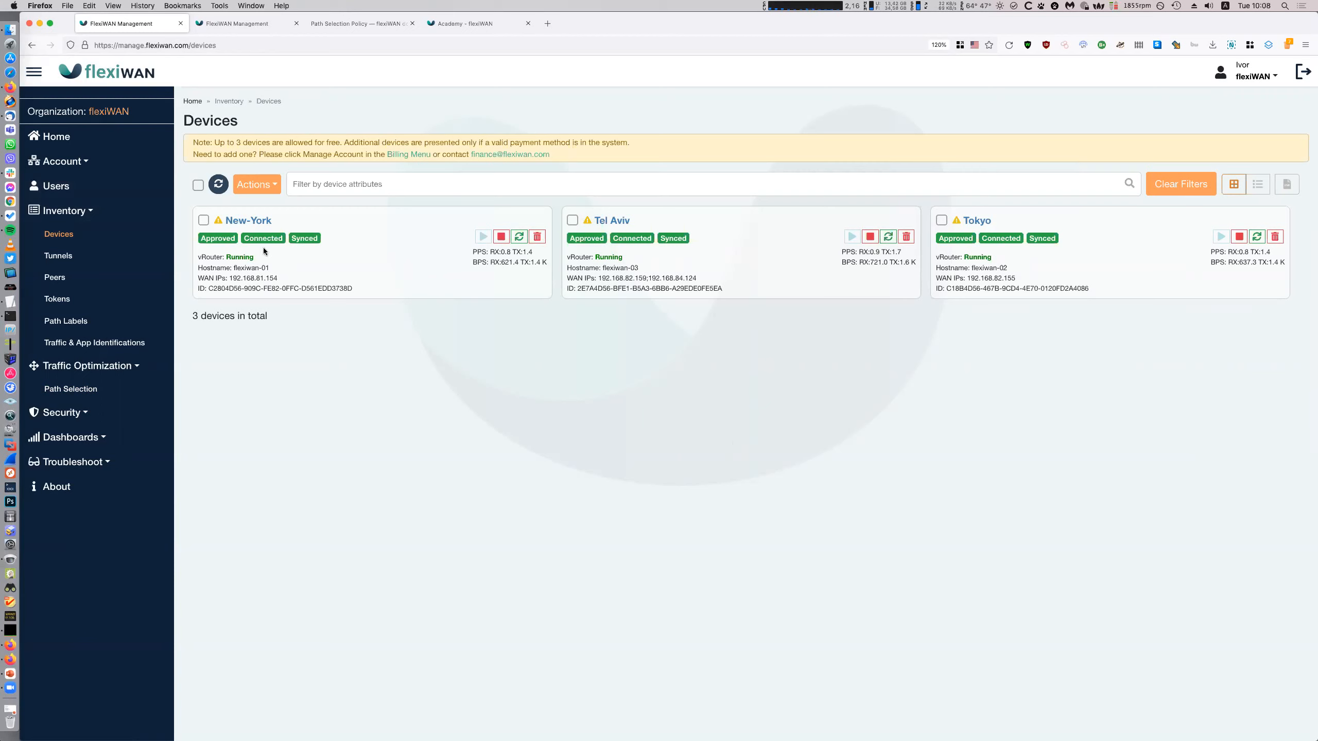
click(249, 220)
click(261, 179)
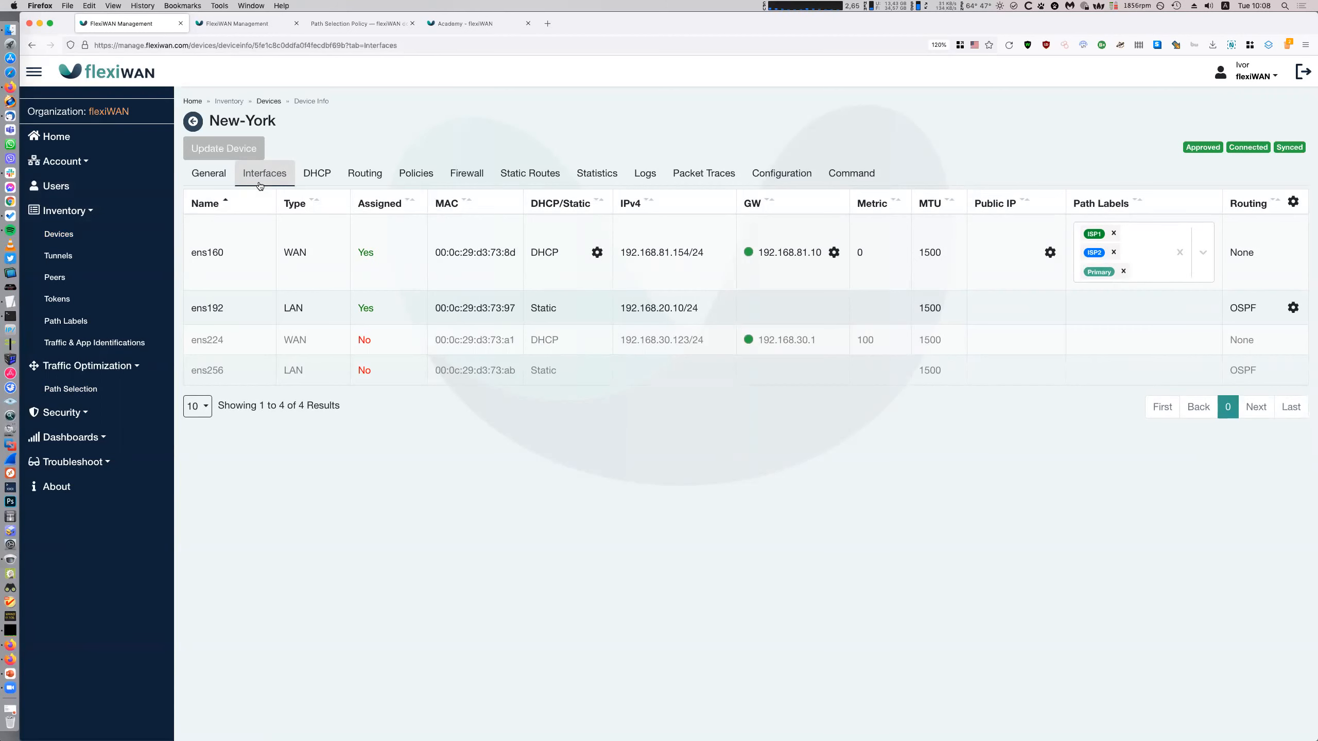
click(193, 121)
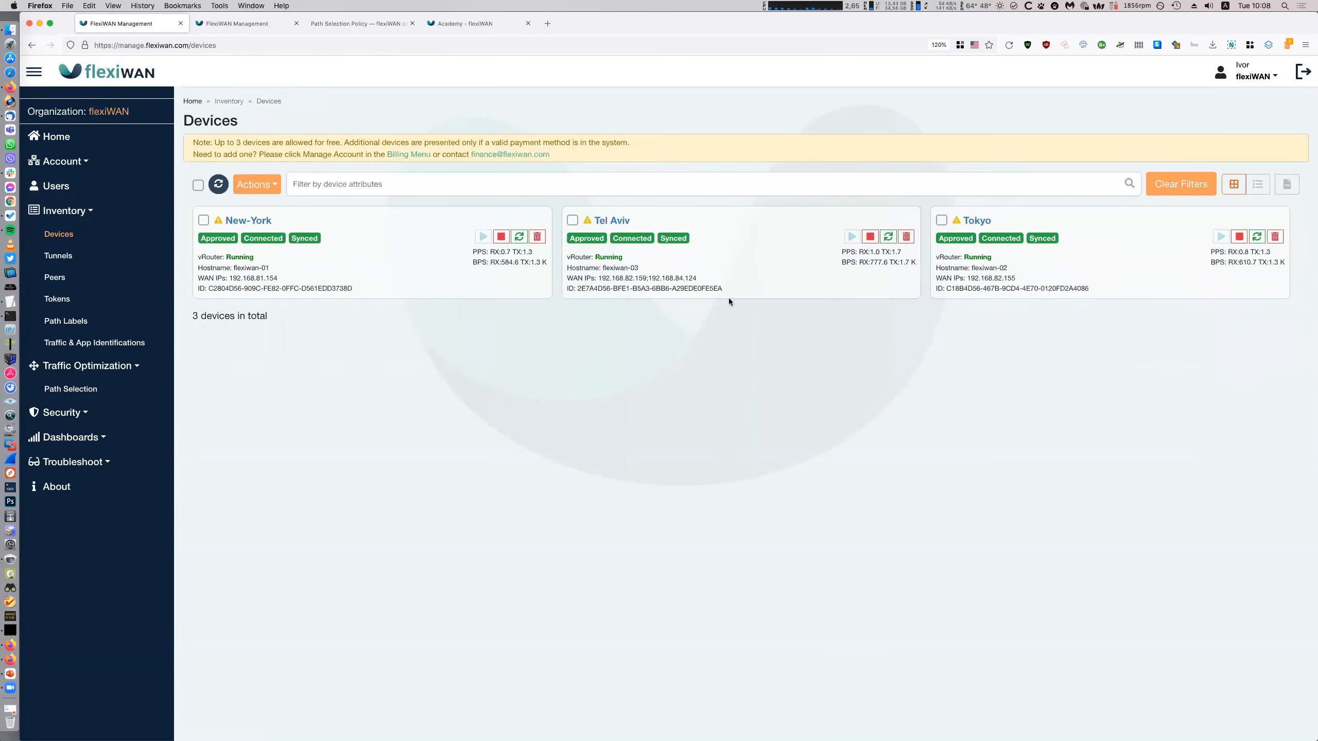
click(613, 222)
click(266, 175)
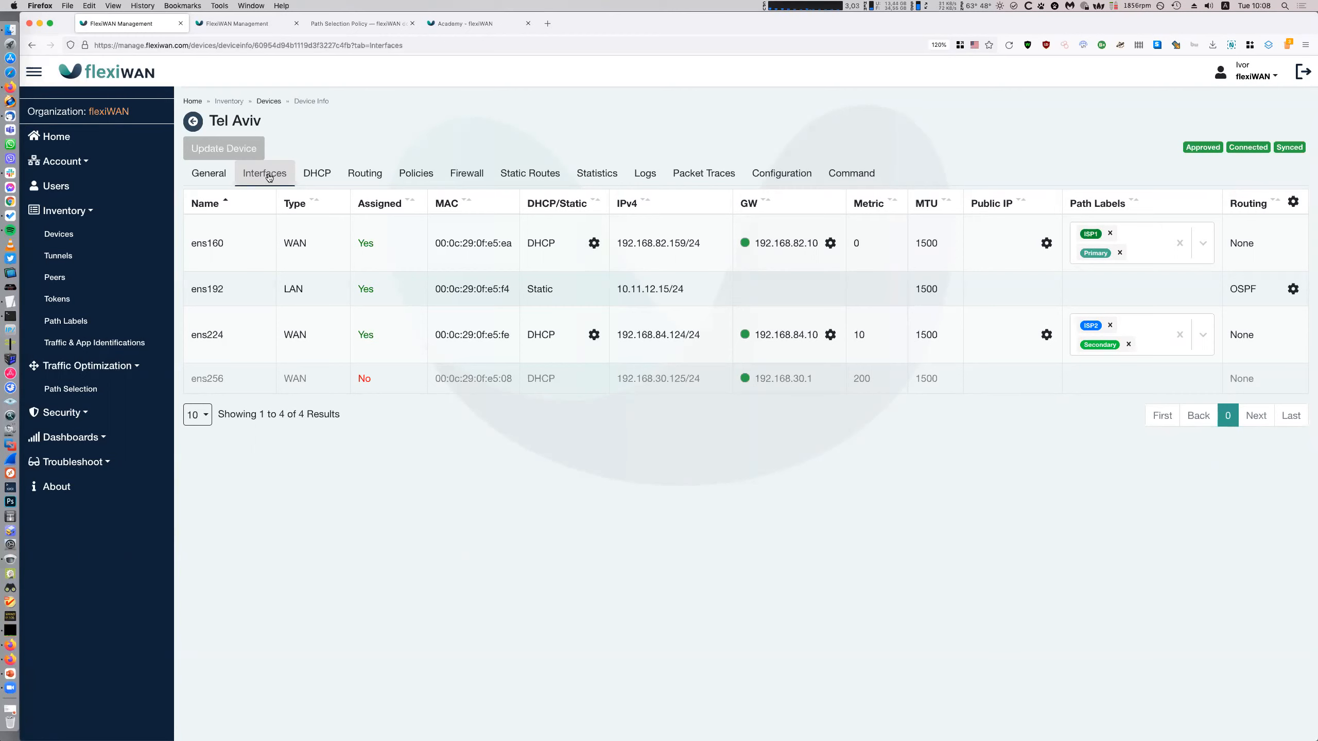
click(193, 121)
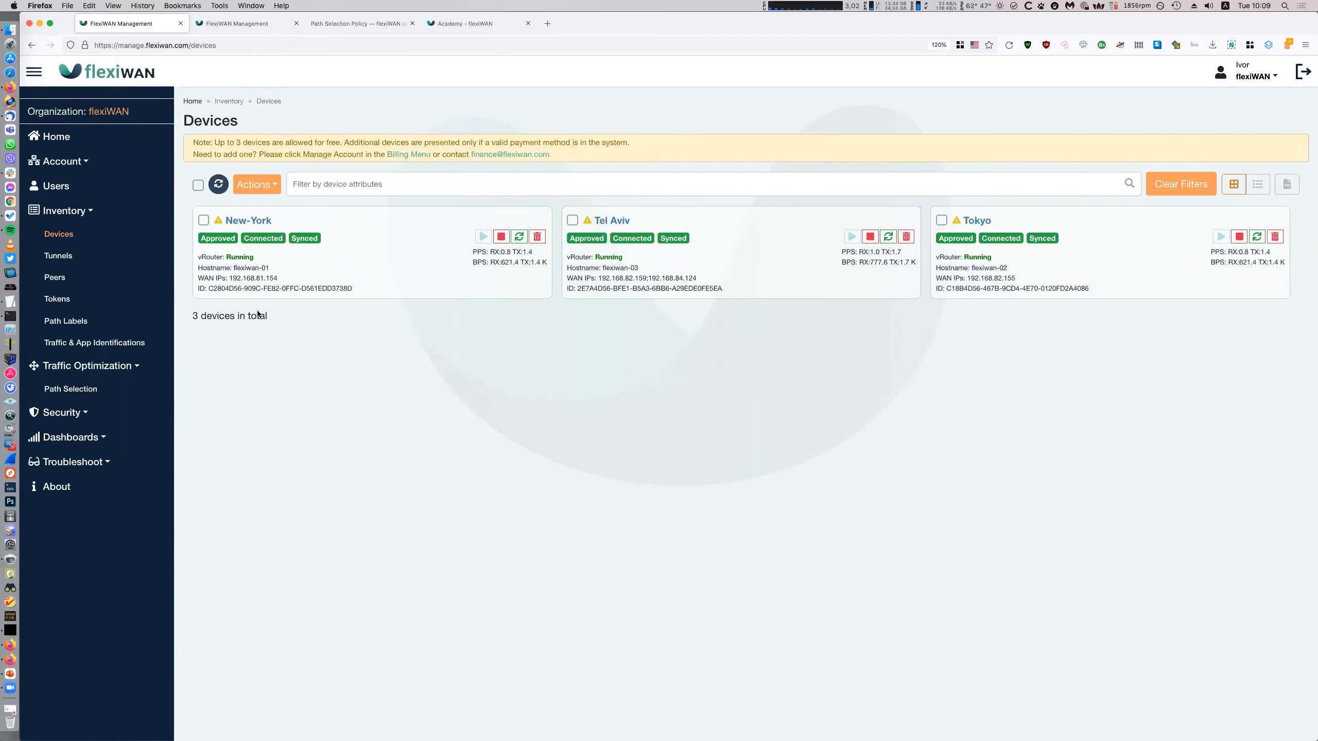
click(78, 234)
click(203, 220)
click(573, 221)
click(257, 185)
click(280, 298)
click(700, 134)
text(is)
click(282, 215)
- Recheck the path labels on the New-York device's interfaces and return to the device list
click(243, 220)
click(262, 174)
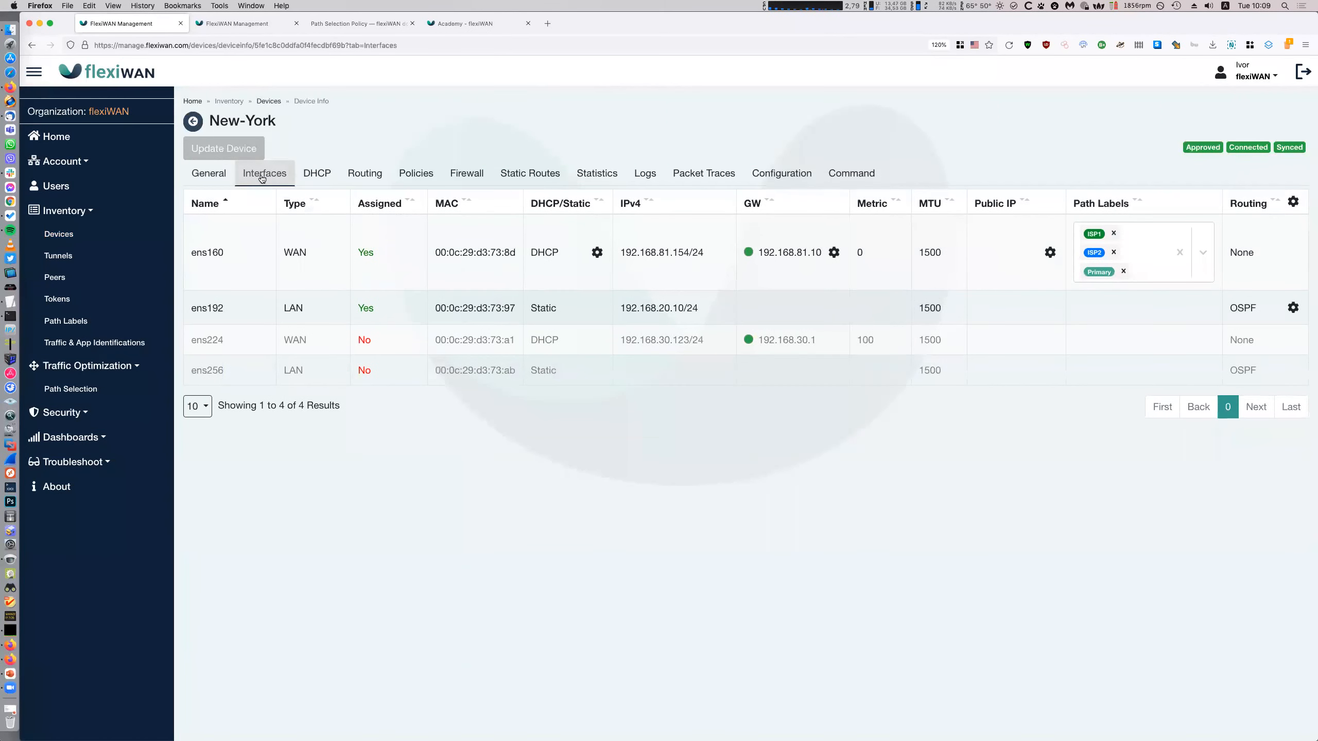
click(195, 127)
- Create tunnels between New-York and Tel Aviv using the ISP1 and ISP2 path labels, and view them in the tunnel list
click(204, 220)
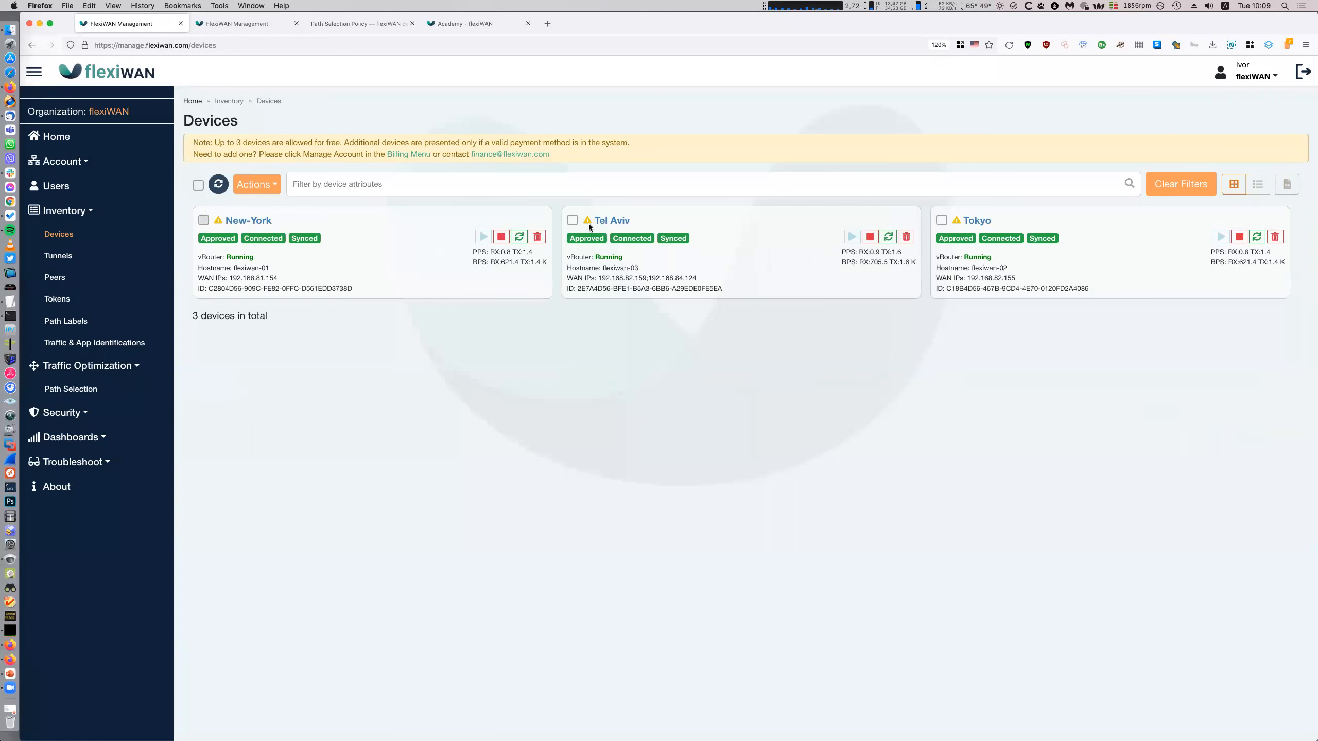
click(573, 221)
click(257, 184)
click(288, 302)
click(701, 134)
text(isp)
key(Return)
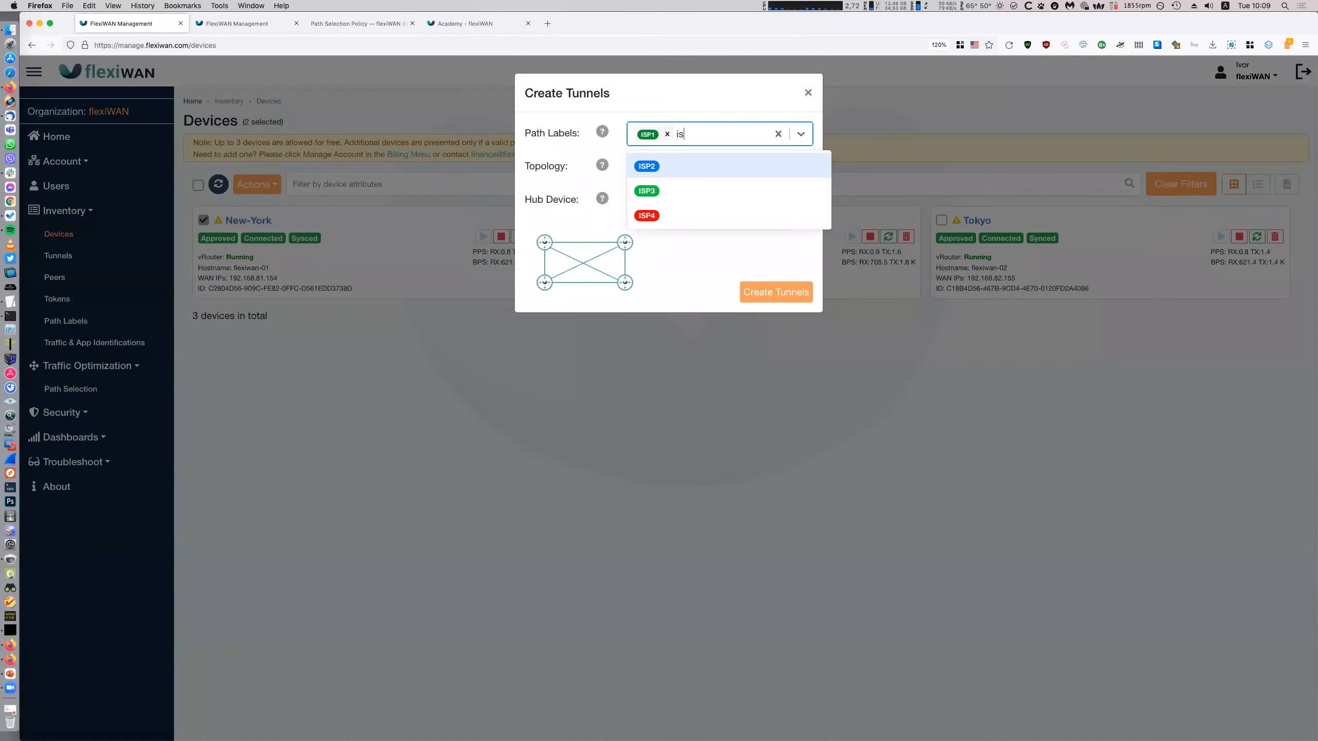
key(Return)
click(746, 289)
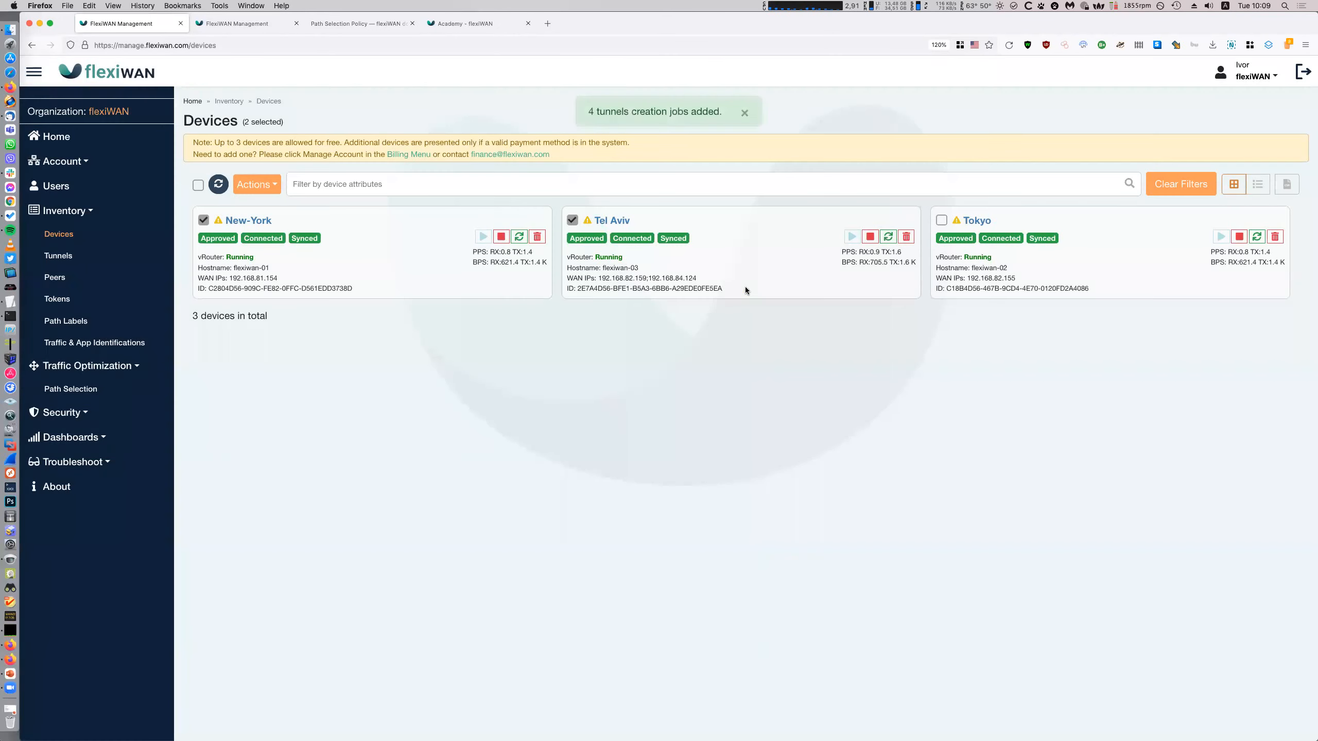
click(132, 256)
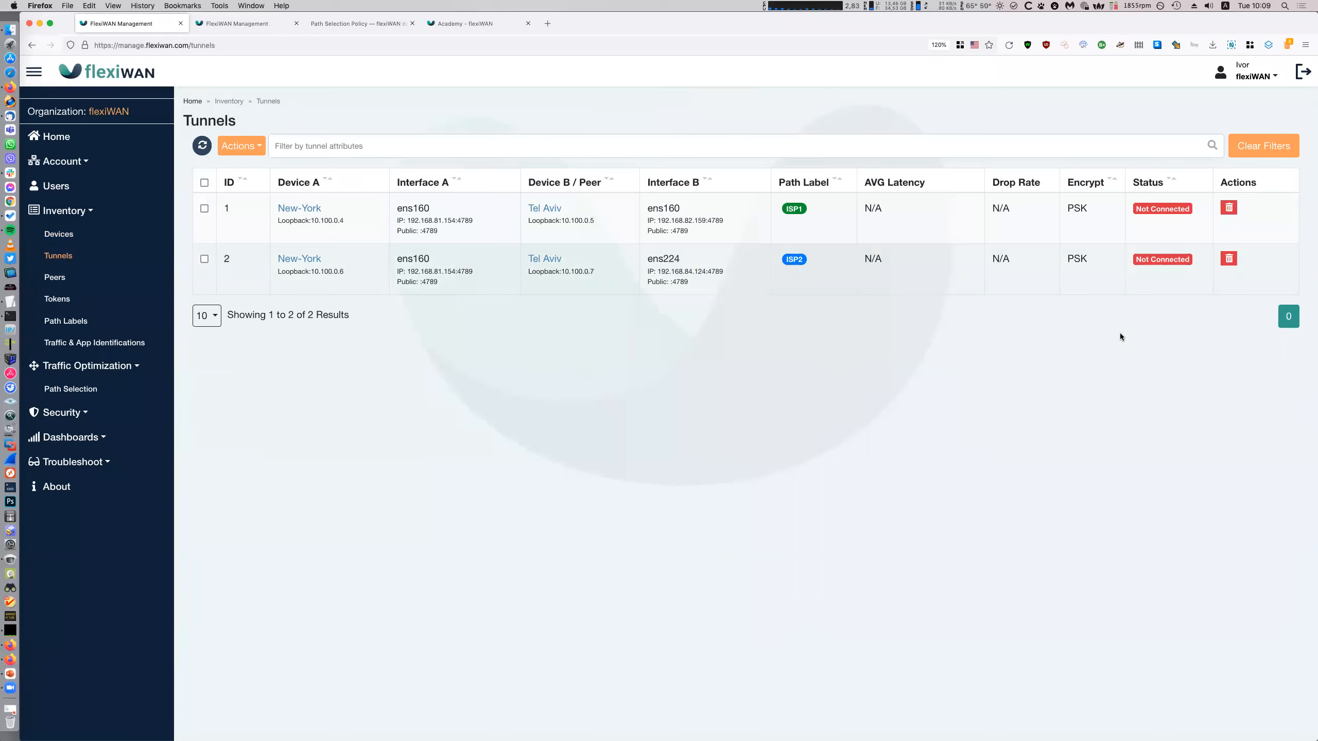
- Install the Academy path selection policy on the New-York device only
click(117, 238)
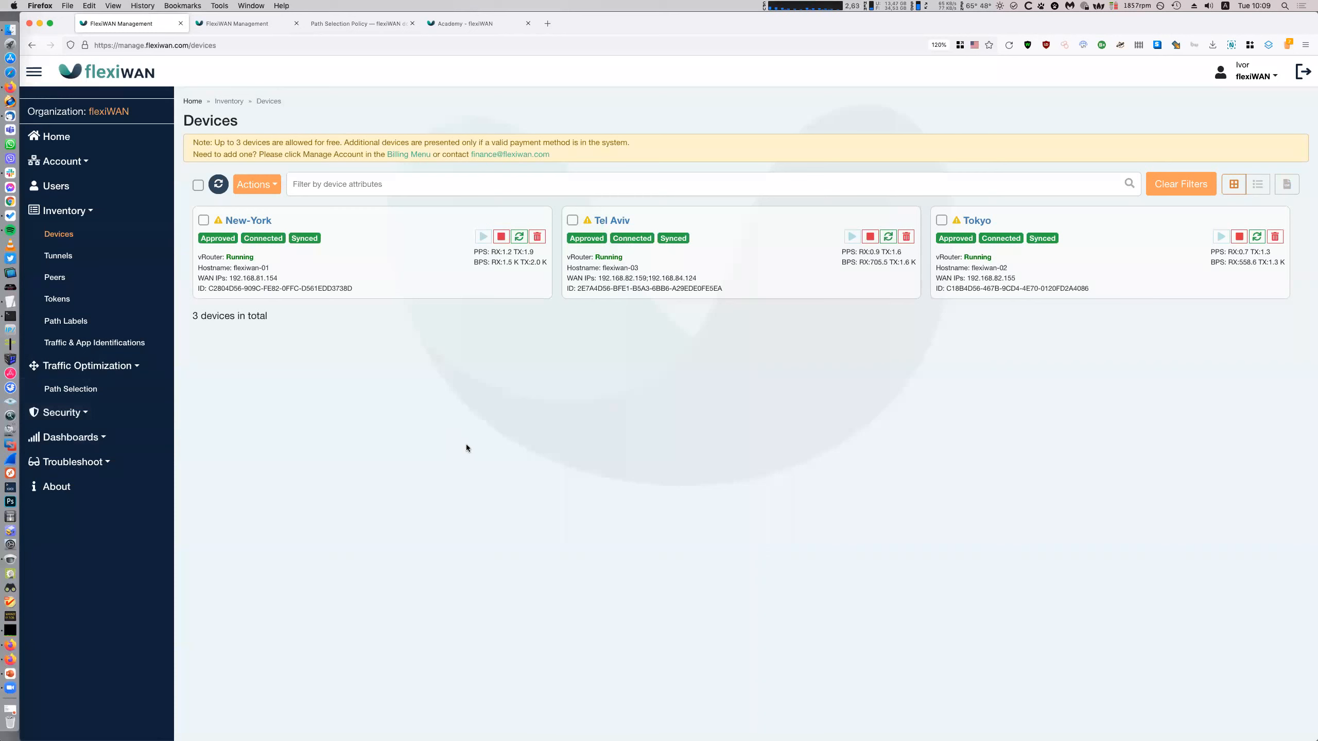
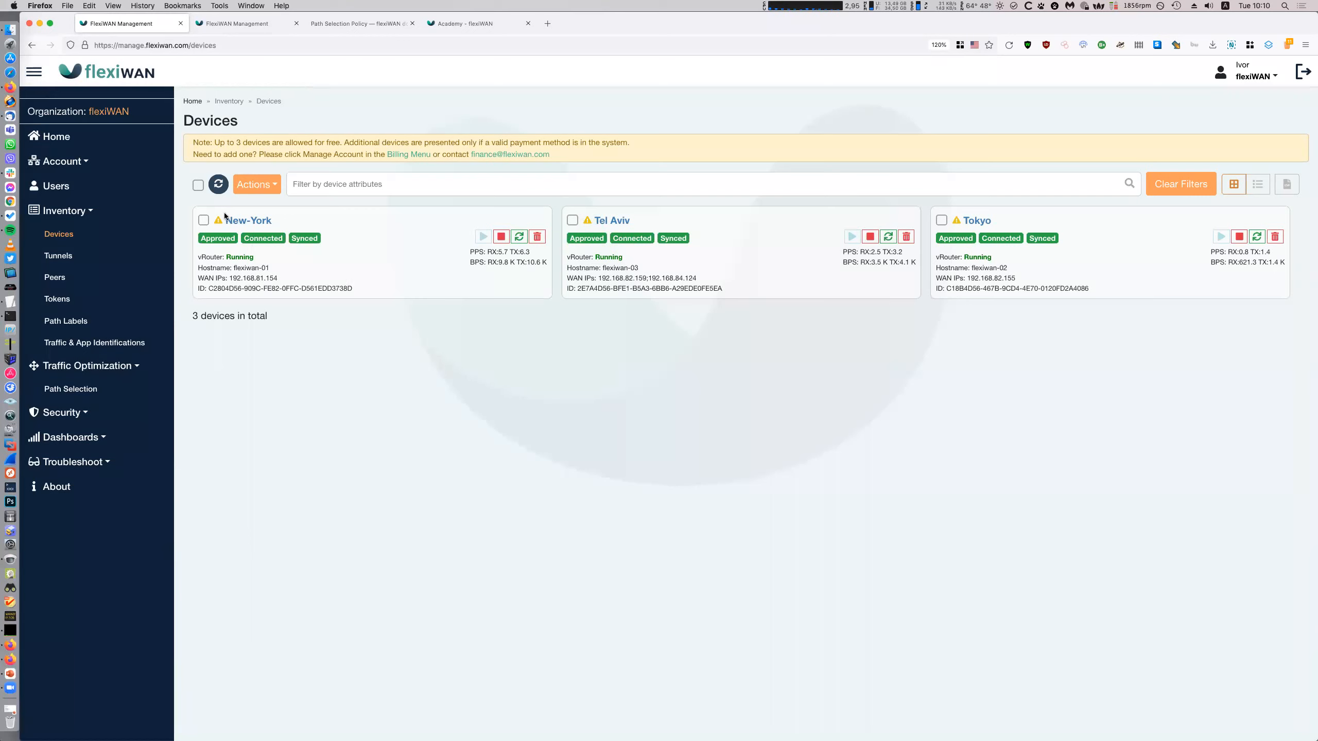
click(198, 185)
click(197, 185)
click(201, 223)
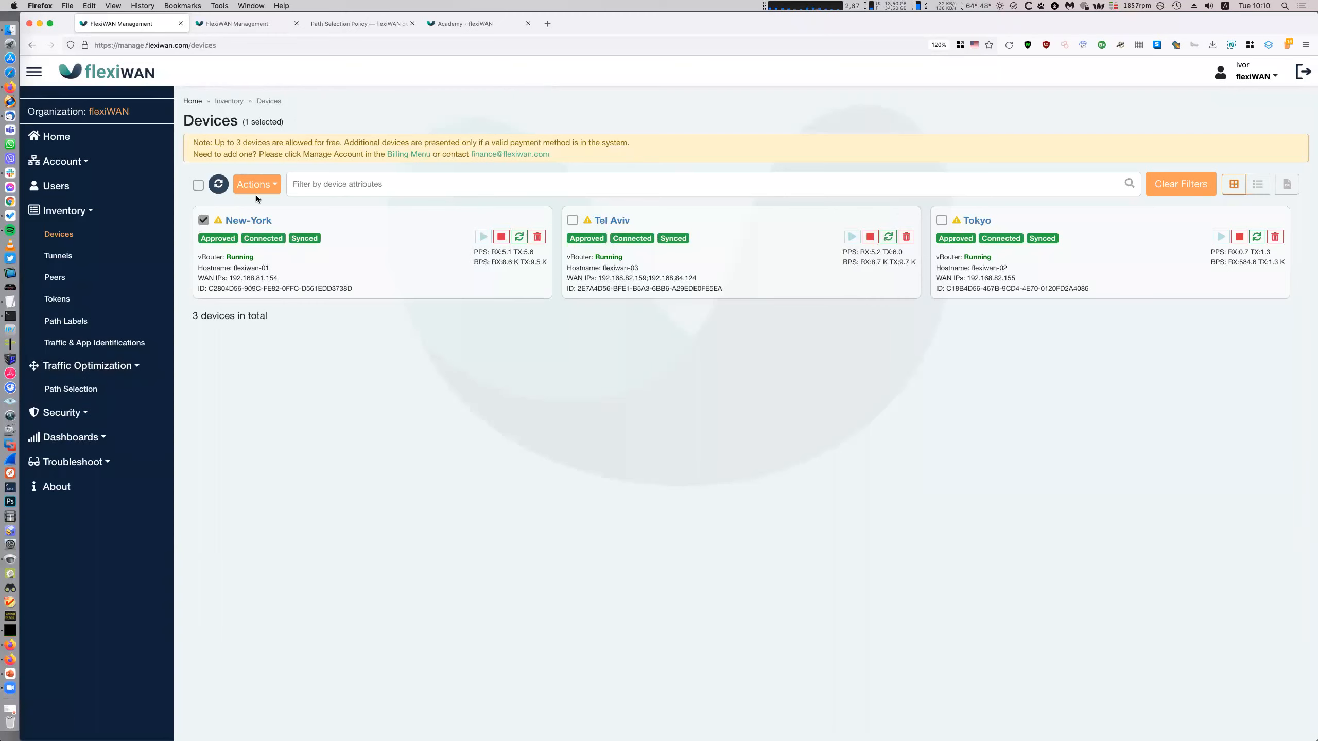
click(274, 186)
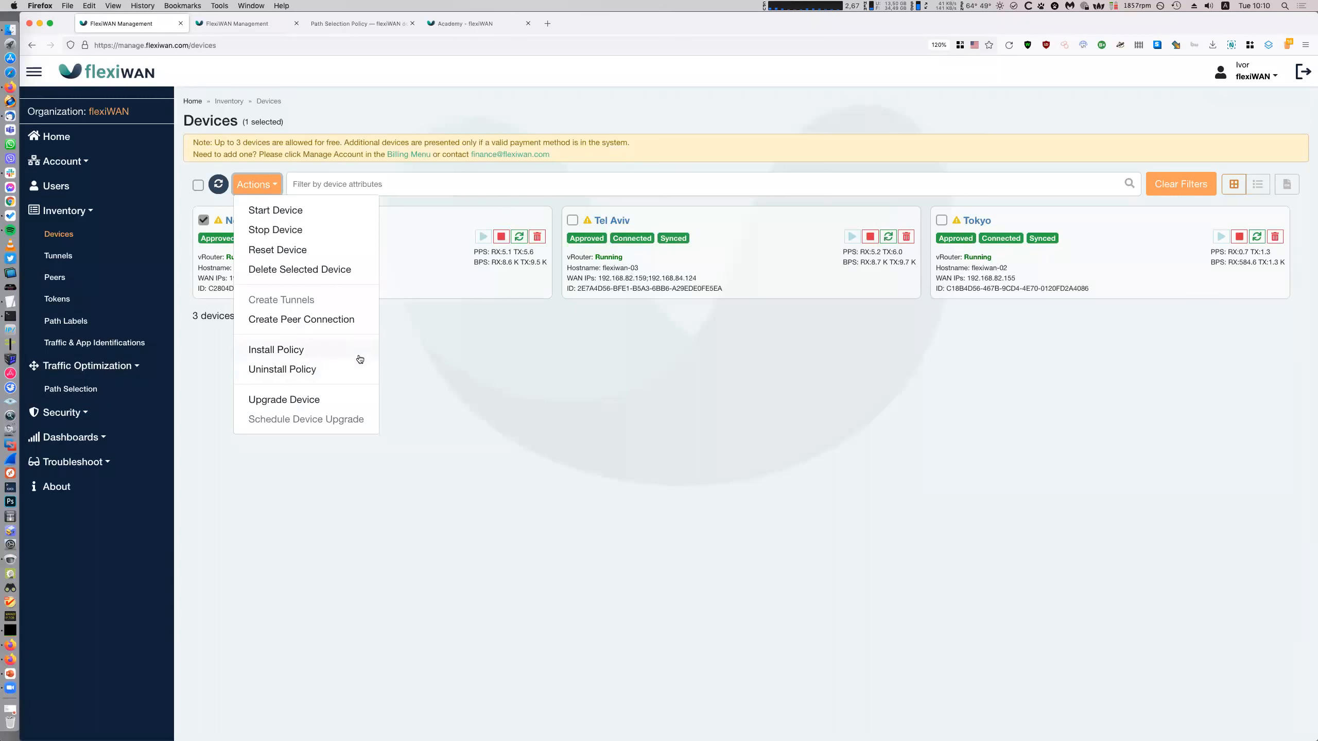
click(358, 353)
click(352, 227)
click(352, 223)
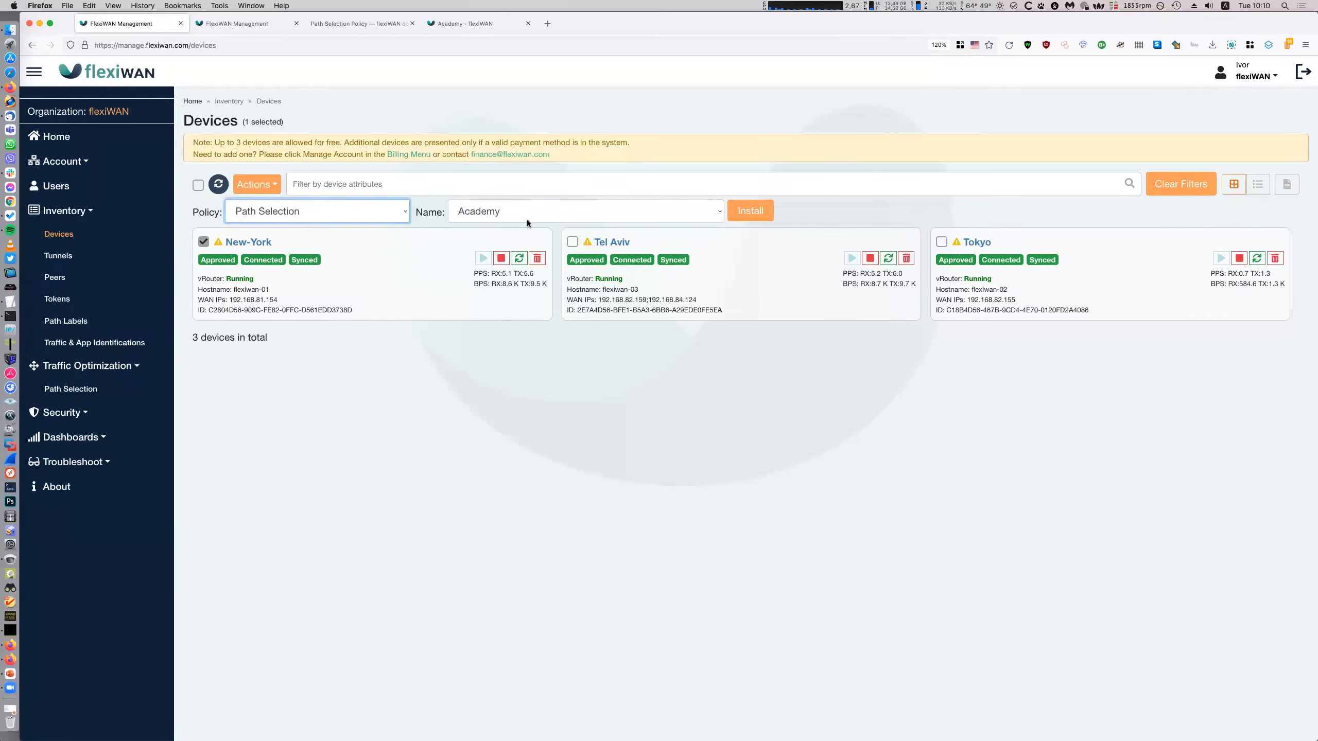
click(520, 216)
click(519, 208)
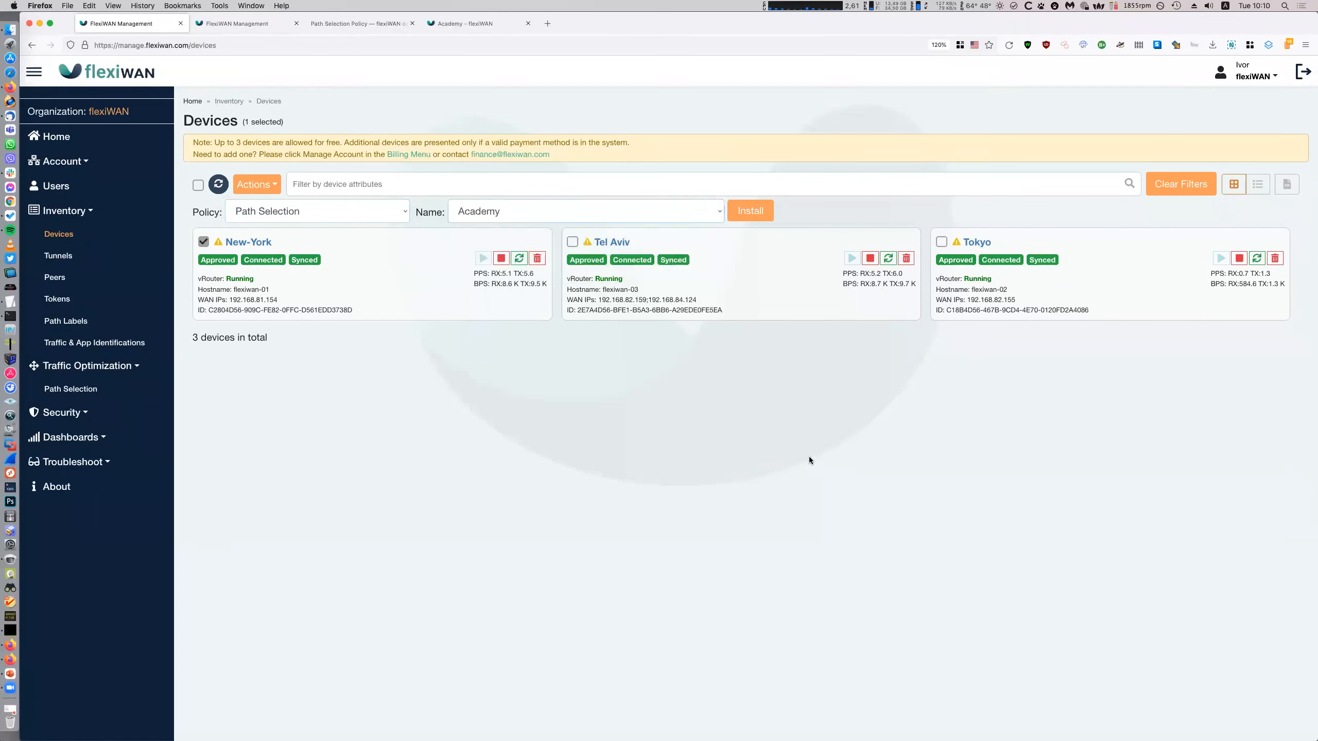
click(758, 212)
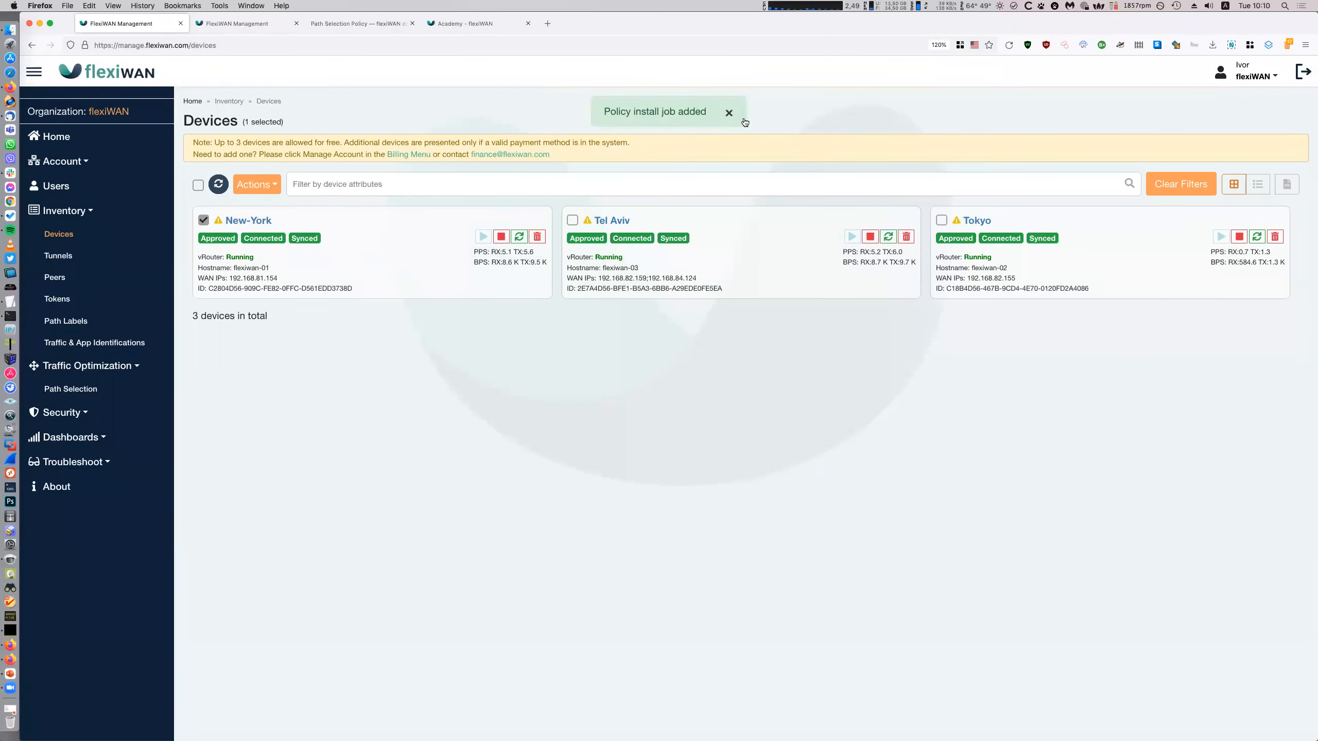
click(744, 121)
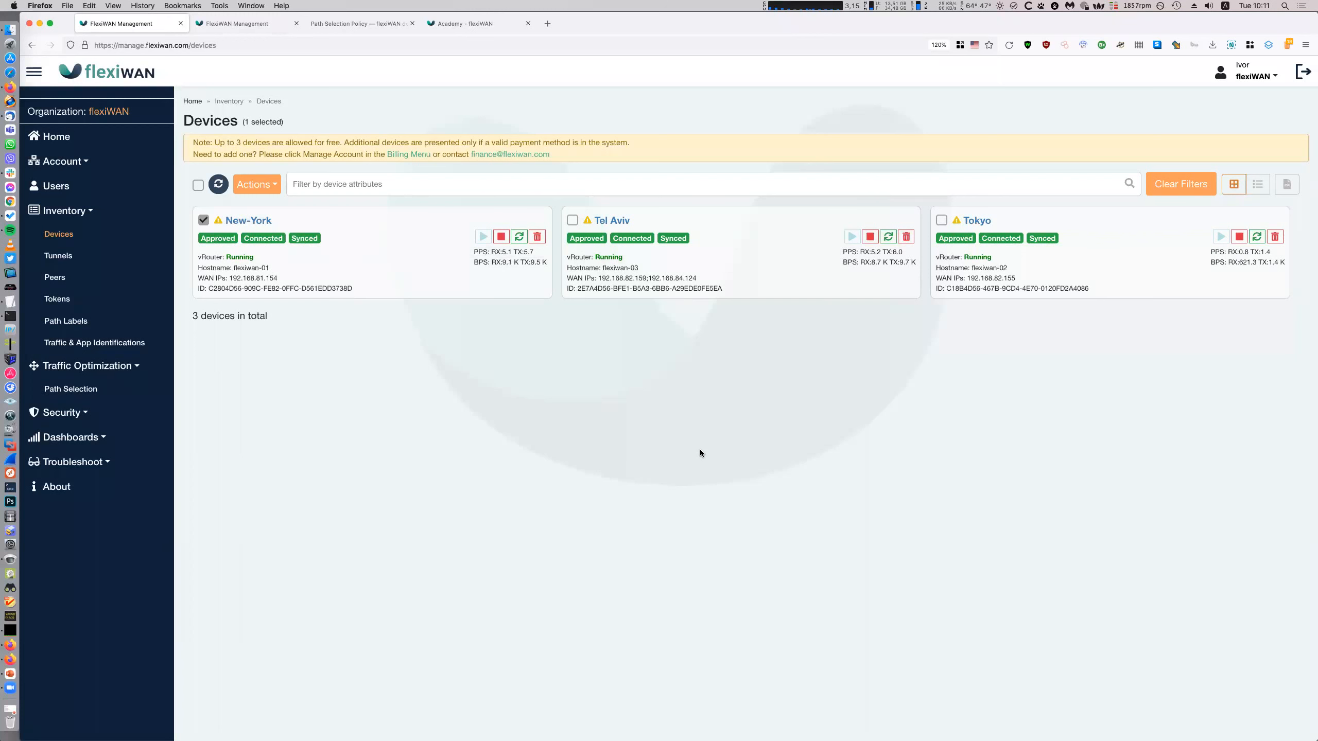
- Check the Academy policy's install job and view the policies assigned to the New-York device
click(164, 474)
click(166, 484)
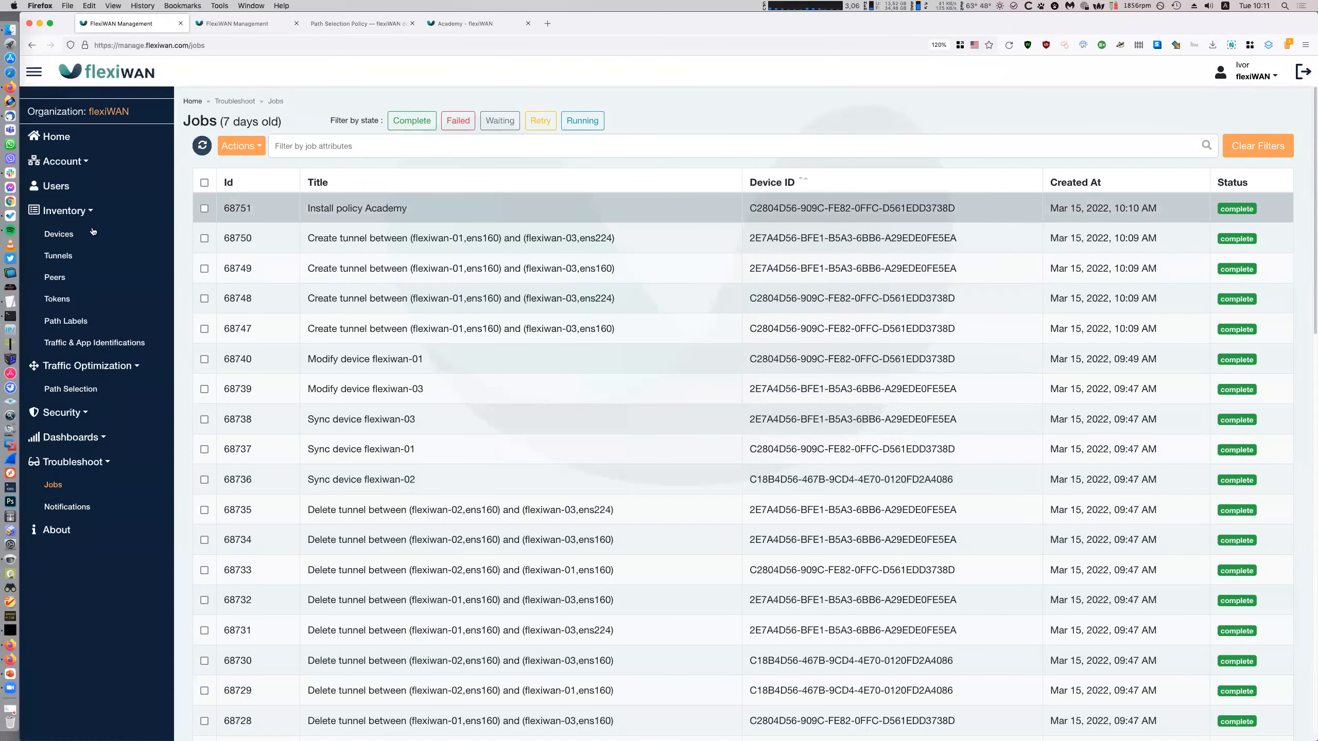
click(59, 234)
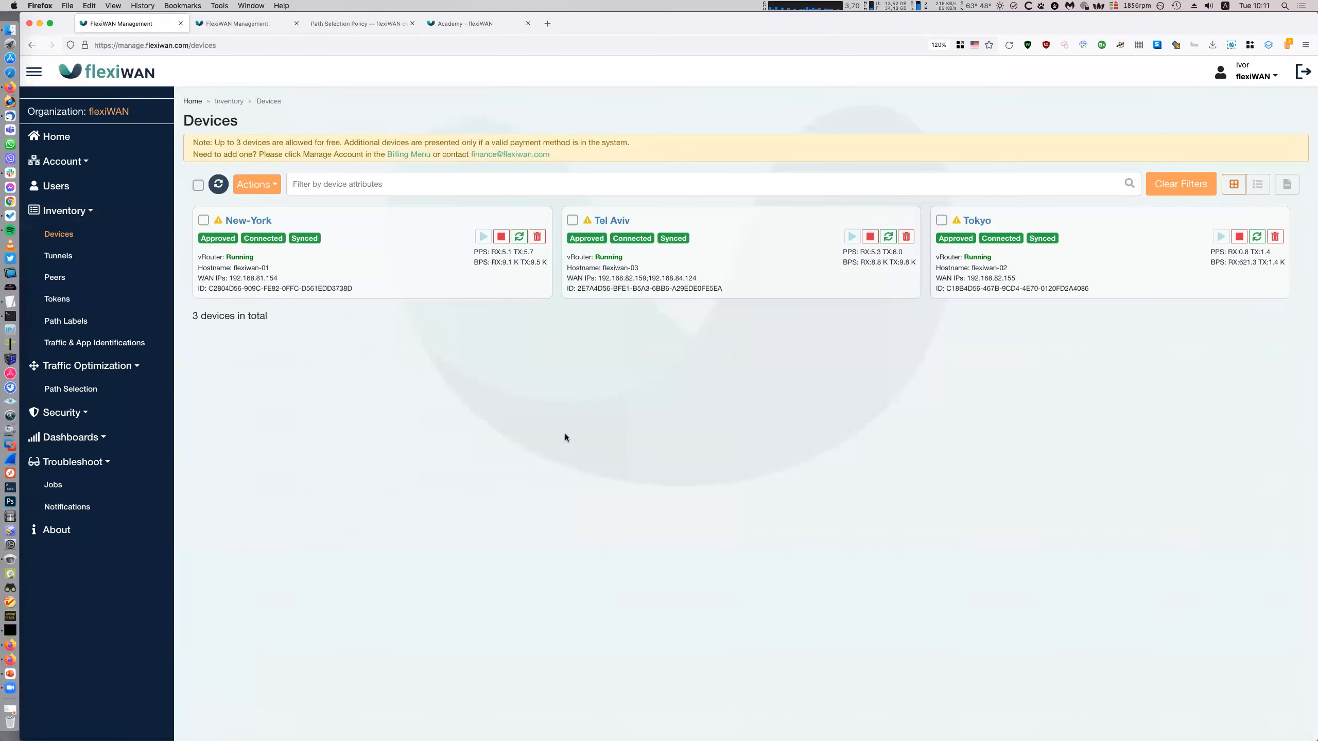
click(245, 222)
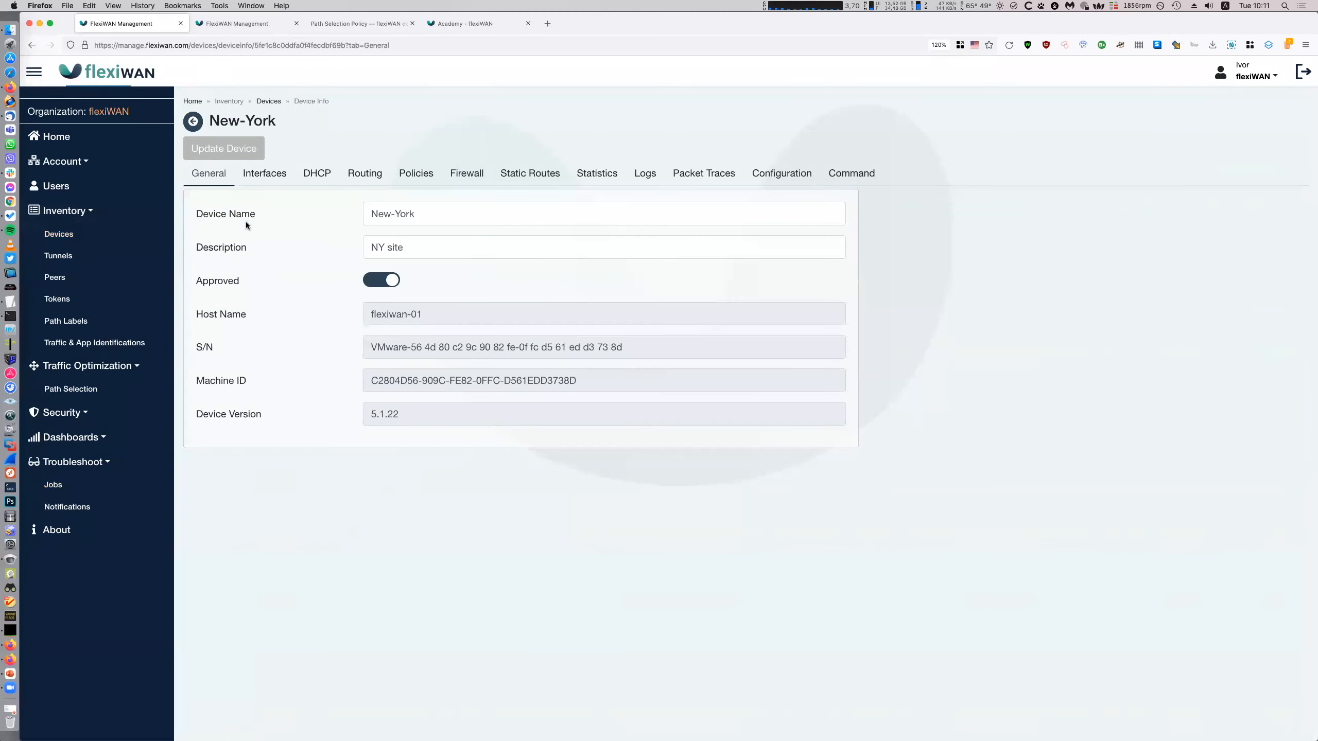
click(416, 174)
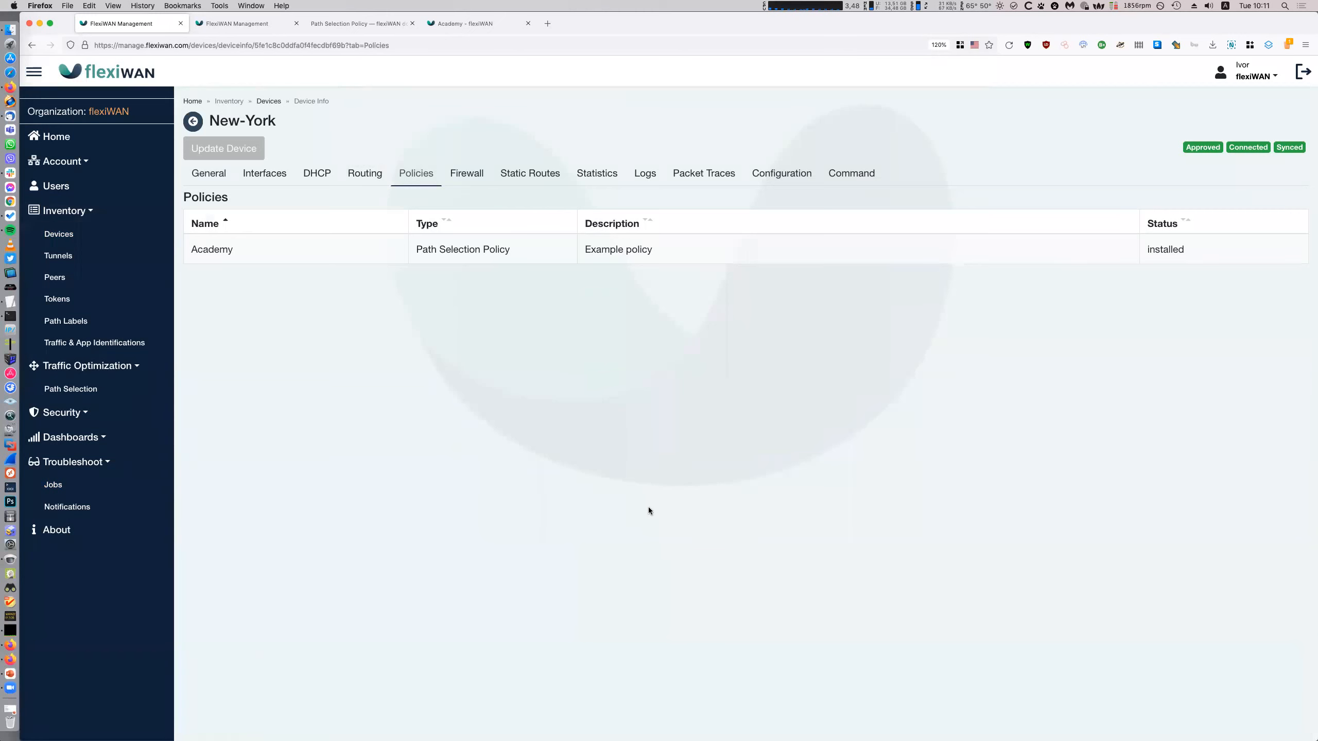
- Check the Academy policy's installation status in the path selection policies and show the devices filtered by that policy
click(71, 389)
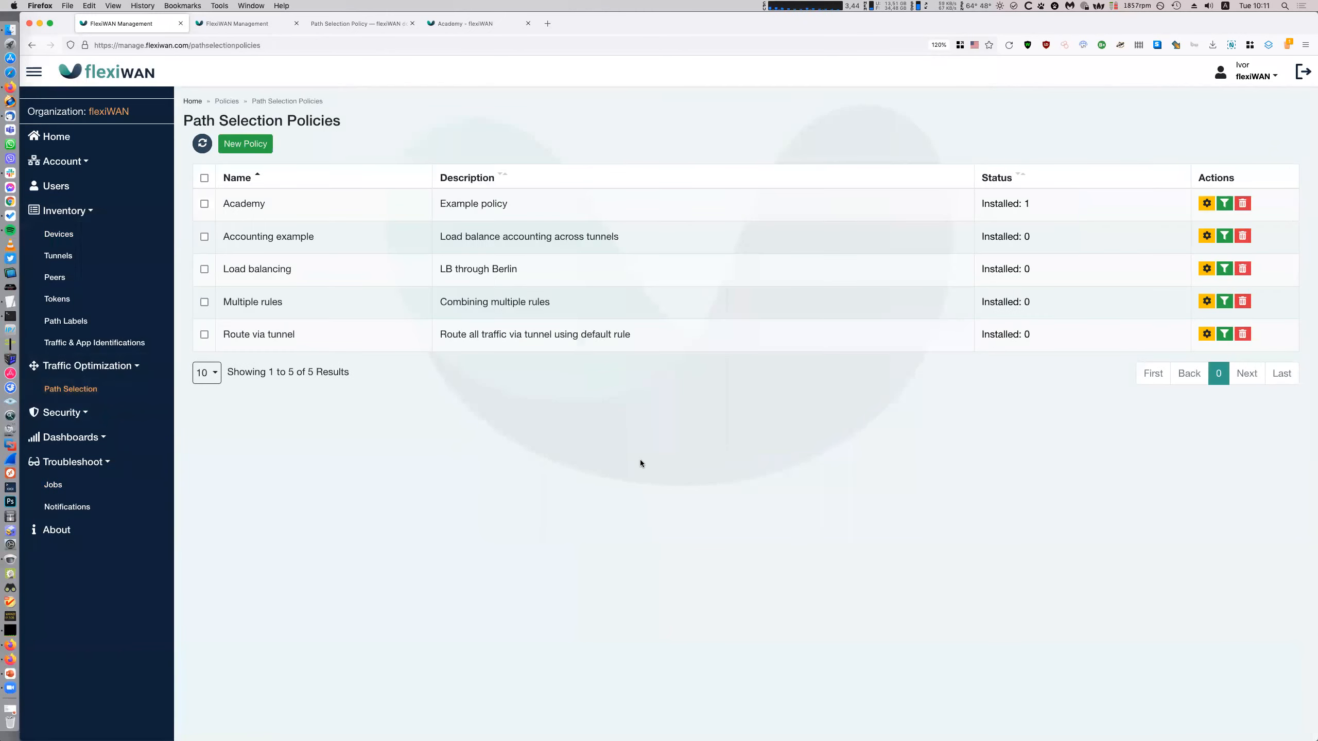
drag(980, 204, 1030, 204)
click(909, 480)
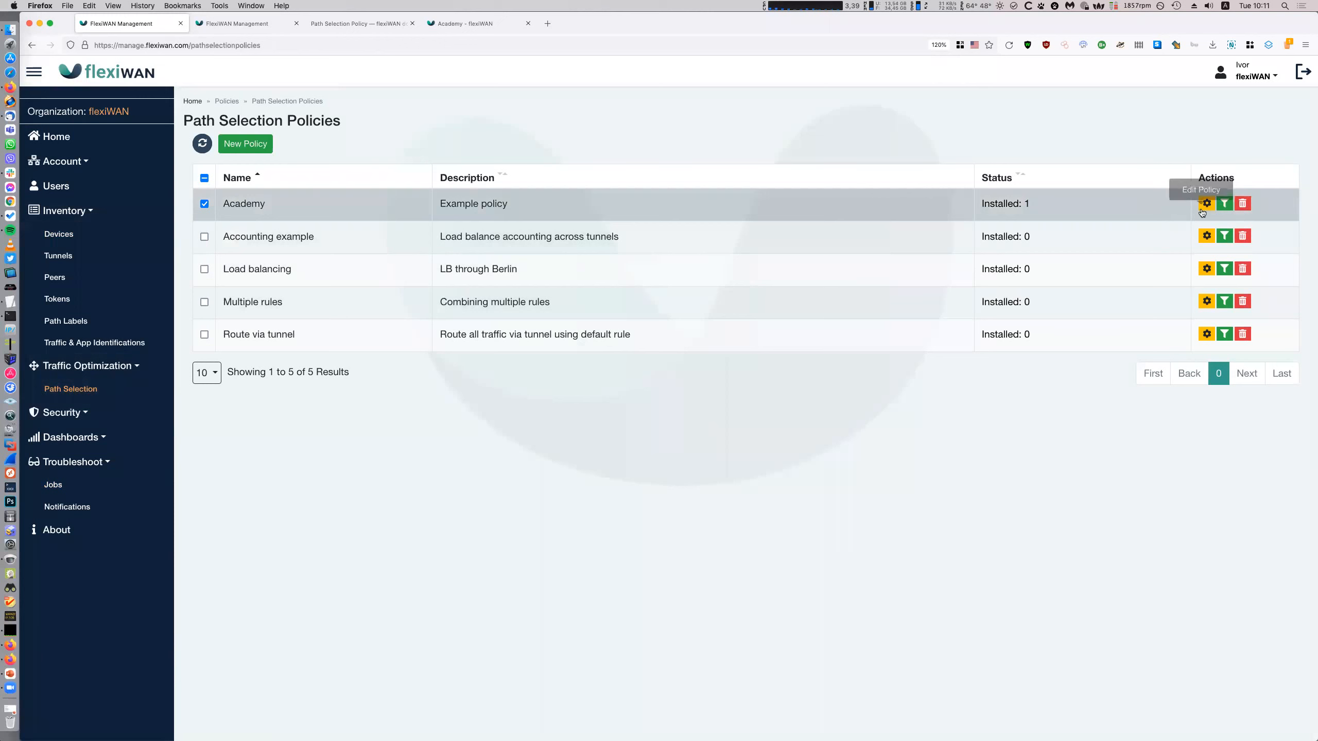
click(1224, 203)
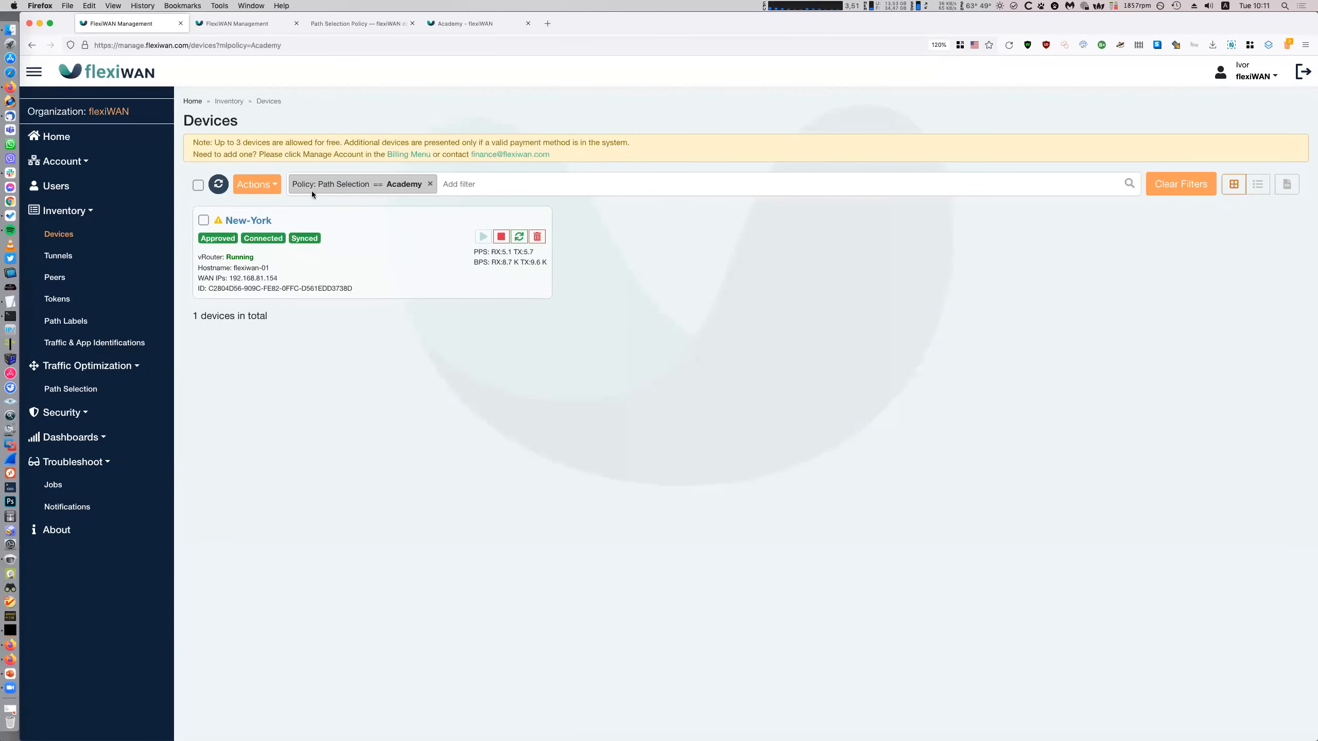
- Remove the Academy policy filter from the device list and look through the available device filter attributes
click(430, 184)
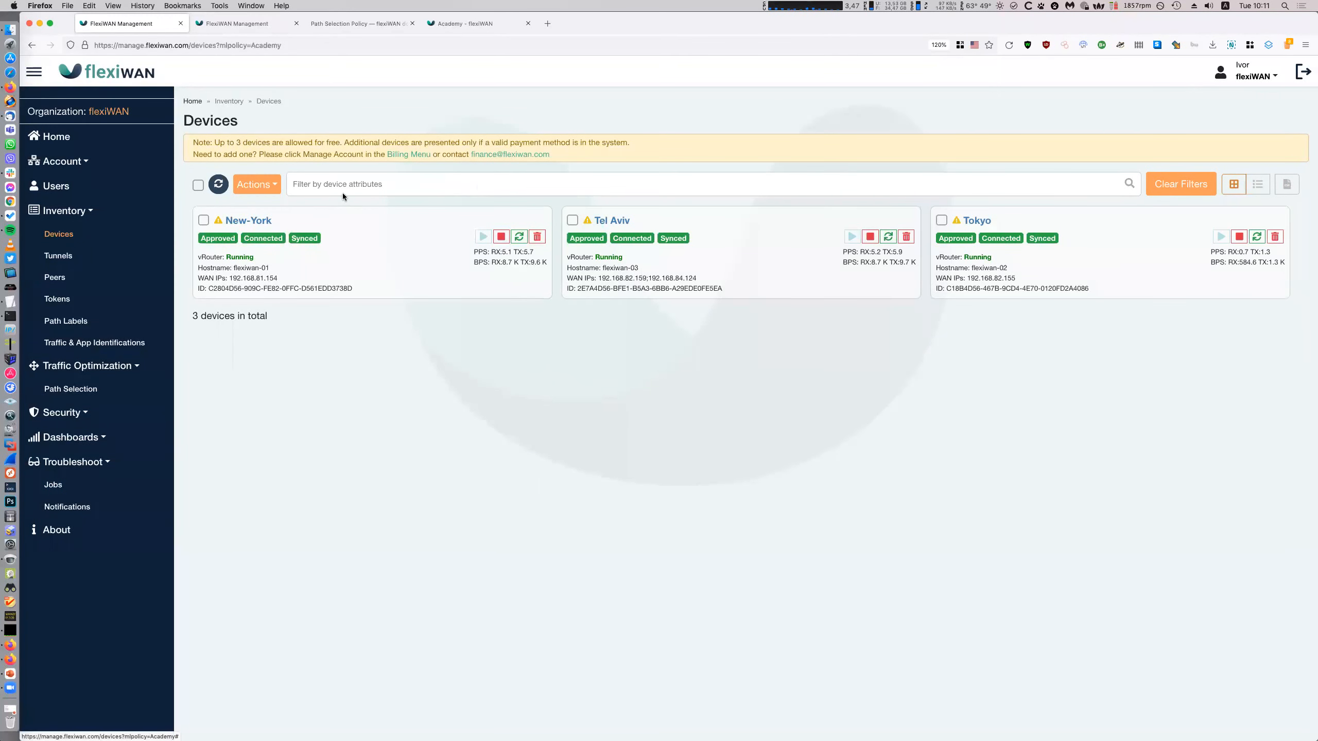
click(364, 187)
scroll(371, 267, down, 2)
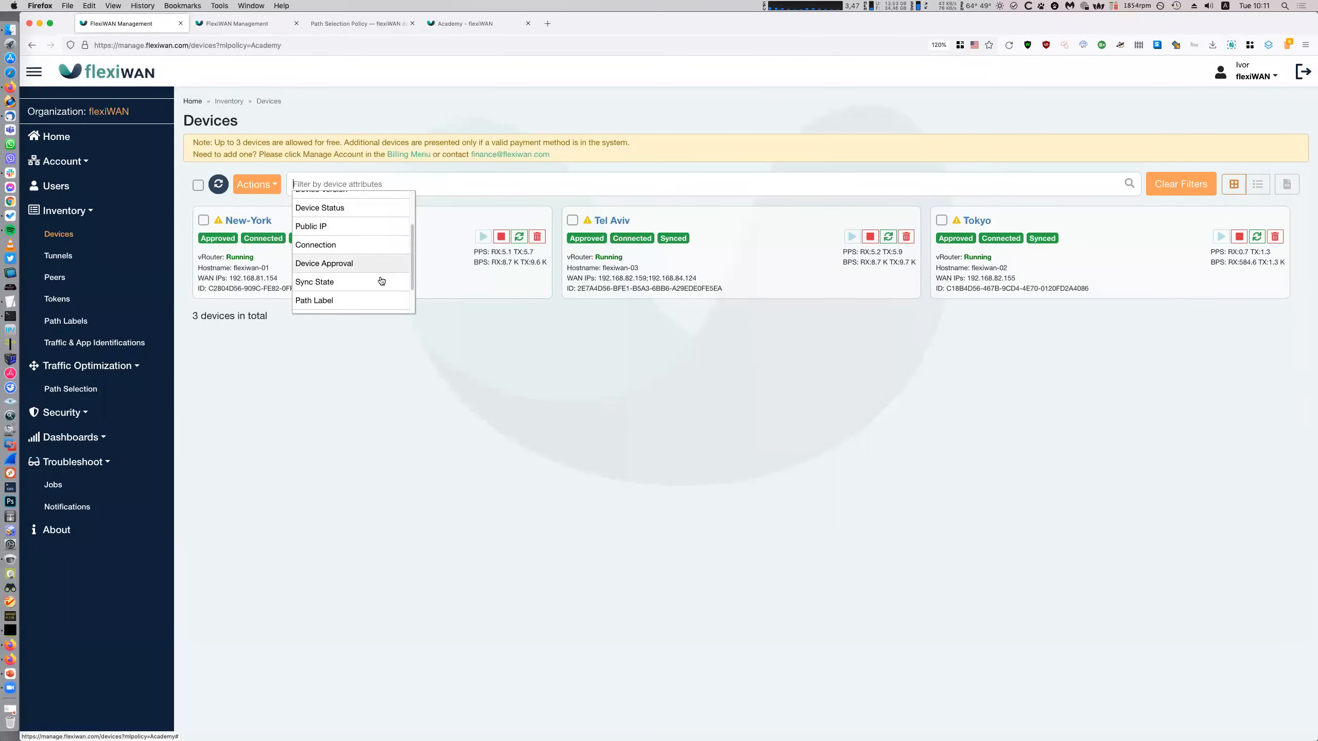
scroll(381, 281, up, 2)
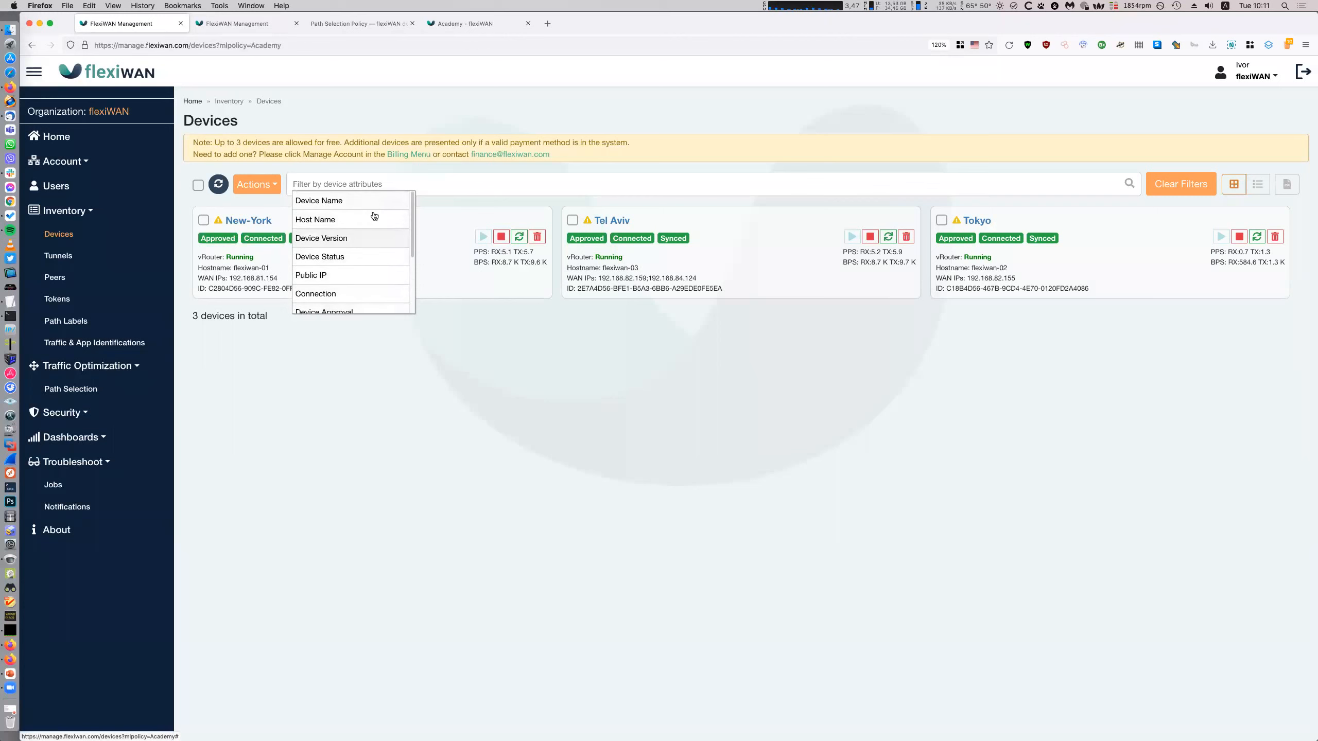
scroll(368, 271, down, 2)
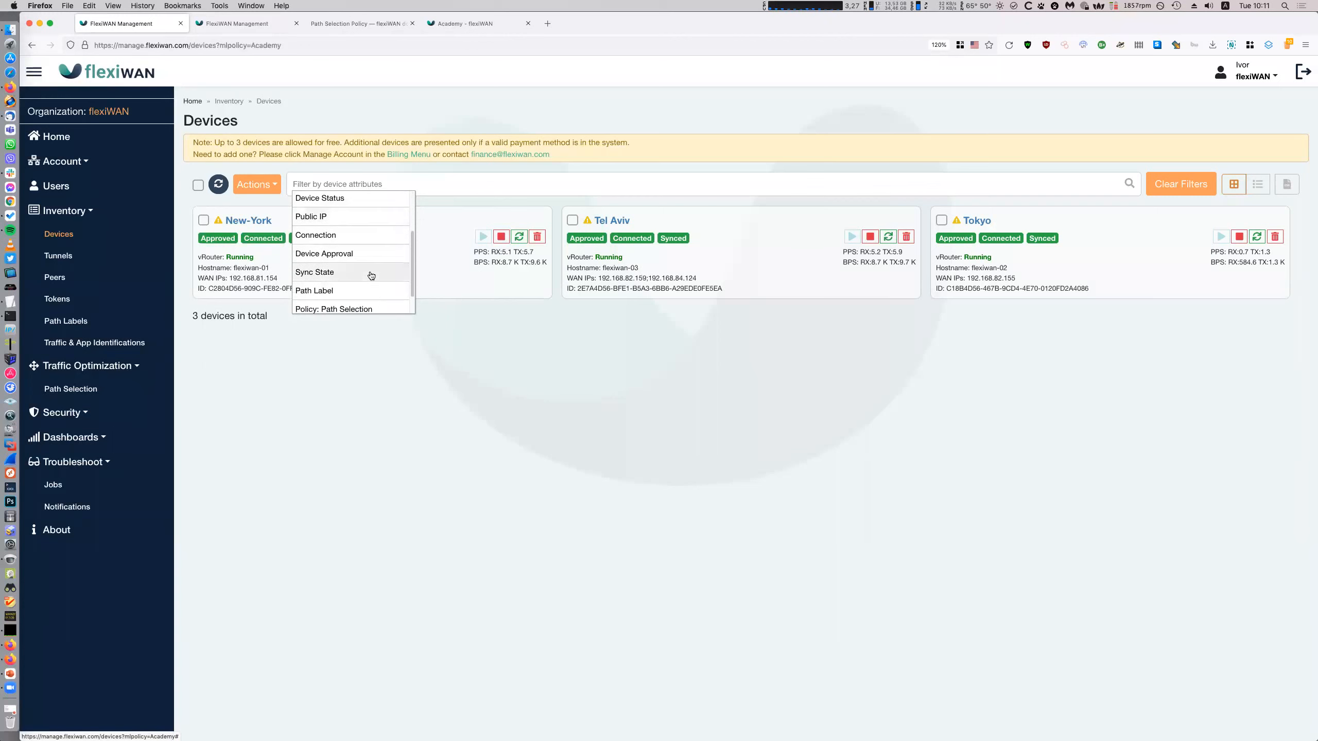
click(539, 450)
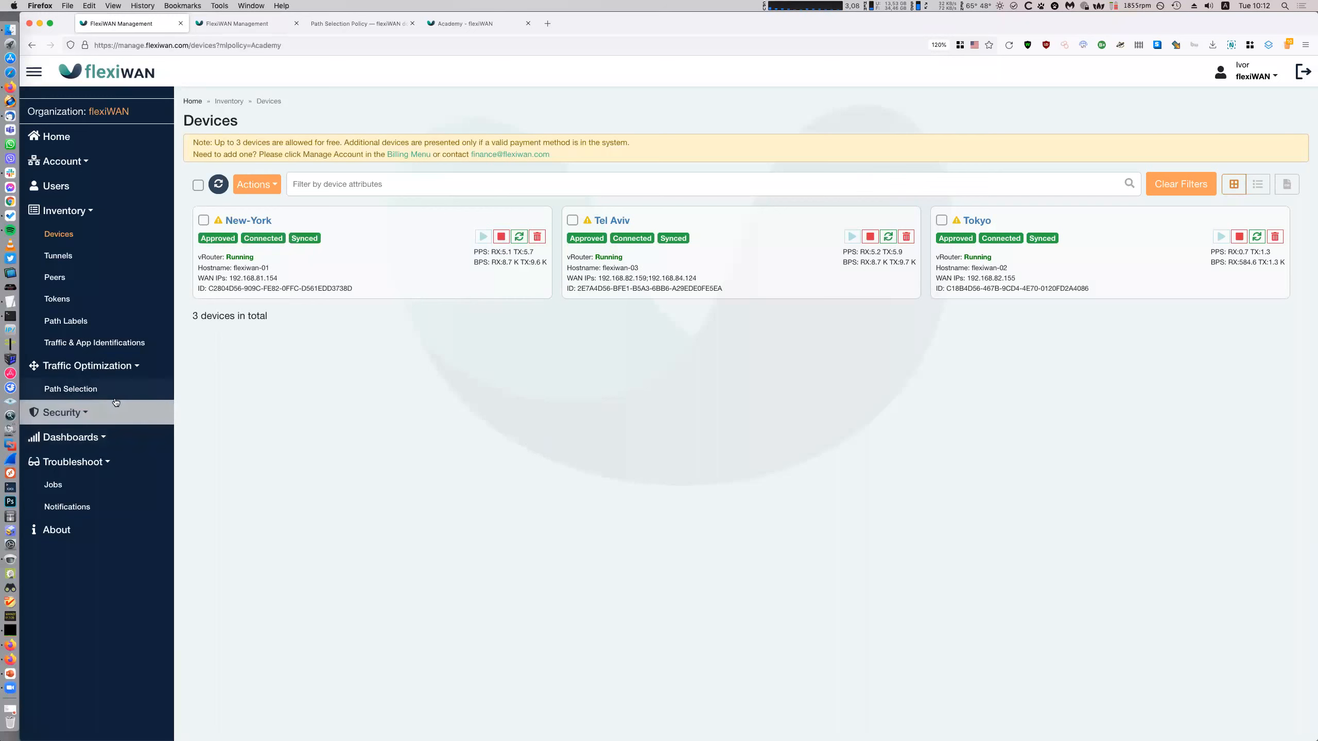
- Examine the Default rule's traffic classification and action details in the Academy path selection policy, and return to the policy list
click(71, 388)
click(1207, 204)
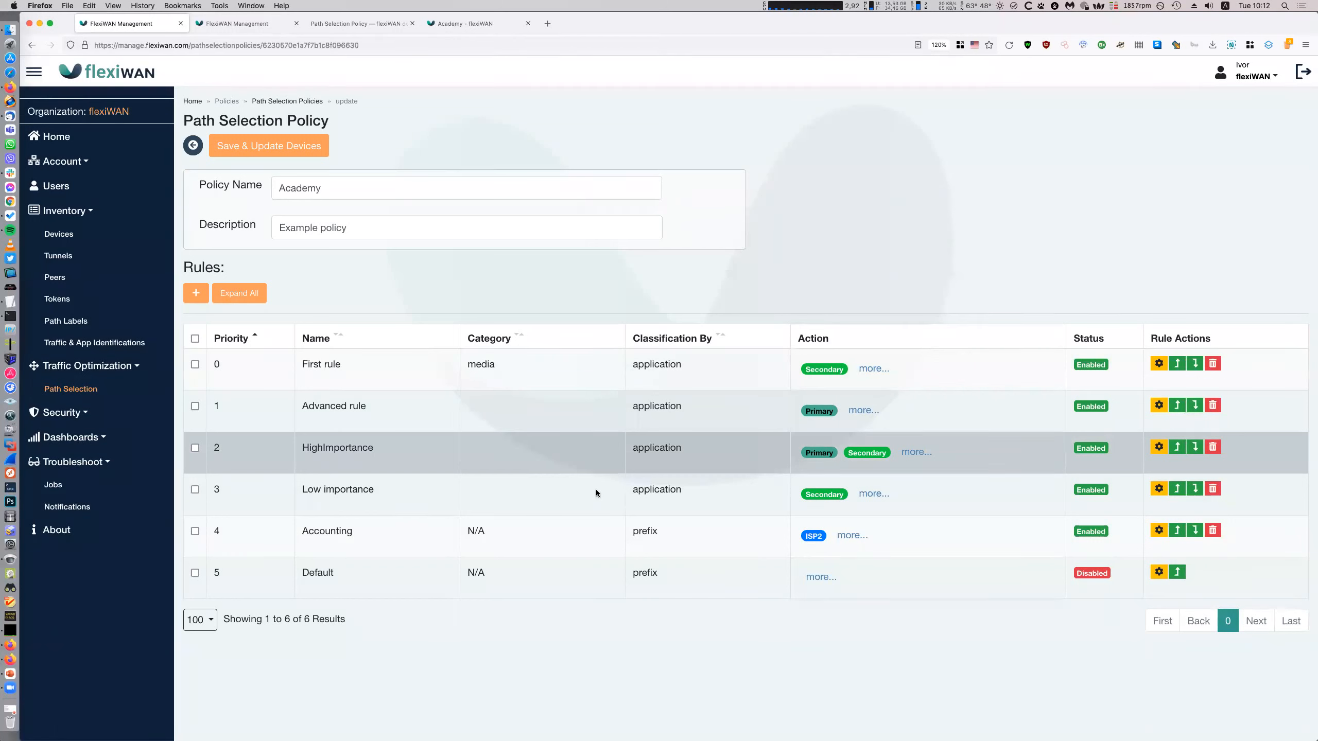
click(686, 597)
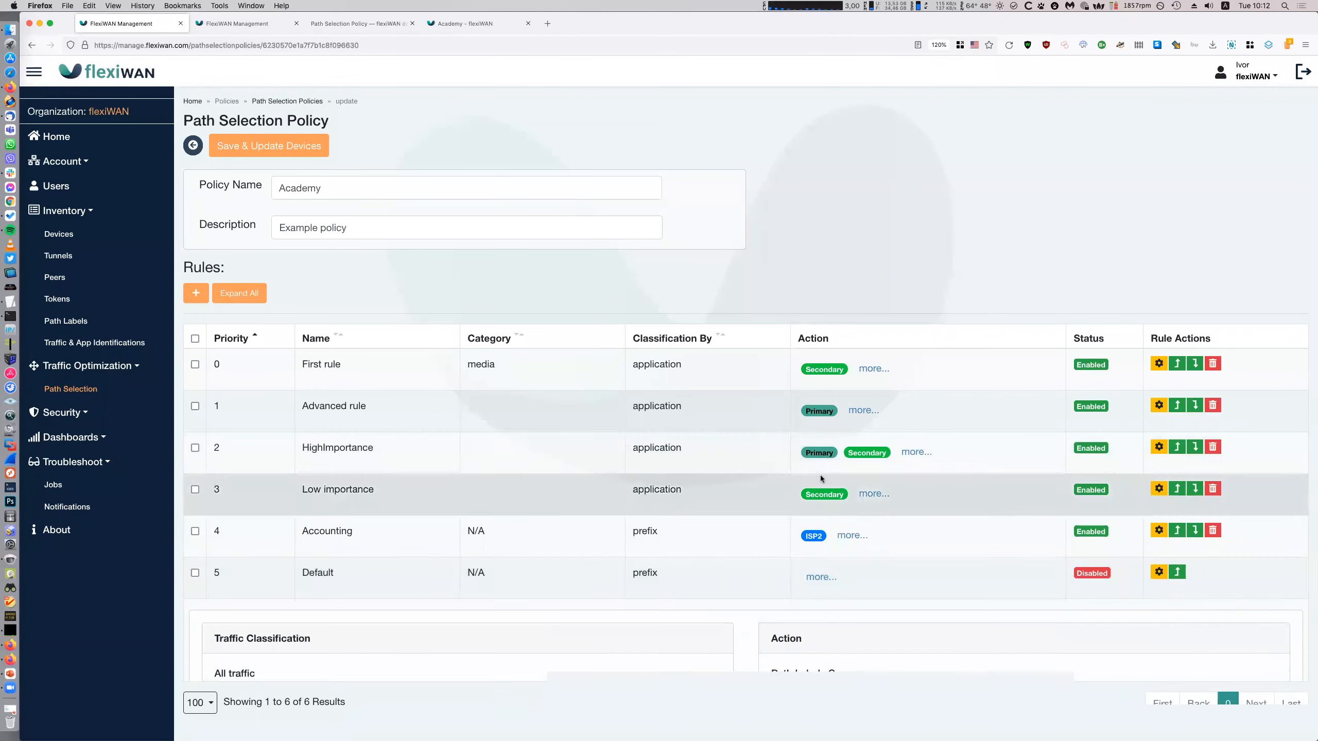
scroll(820, 475, down, 3)
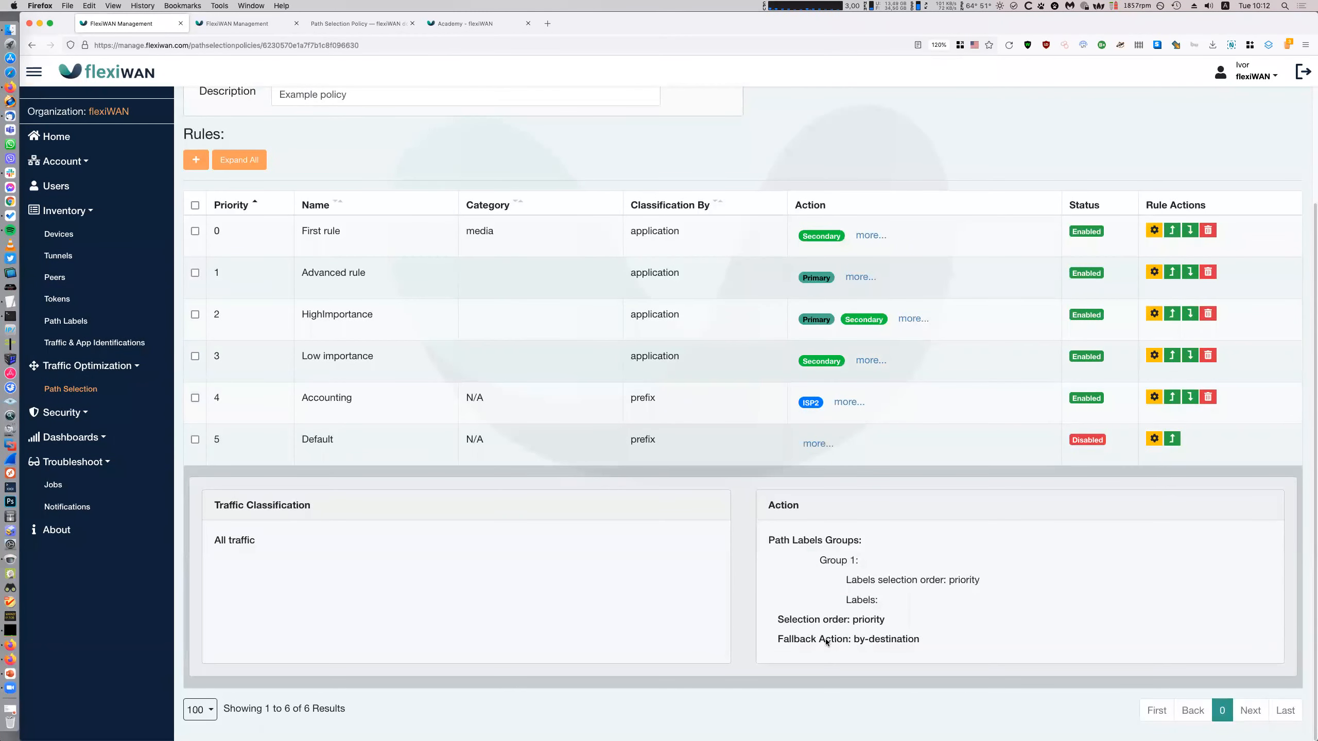
scroll(844, 614, up, 3)
click(194, 144)
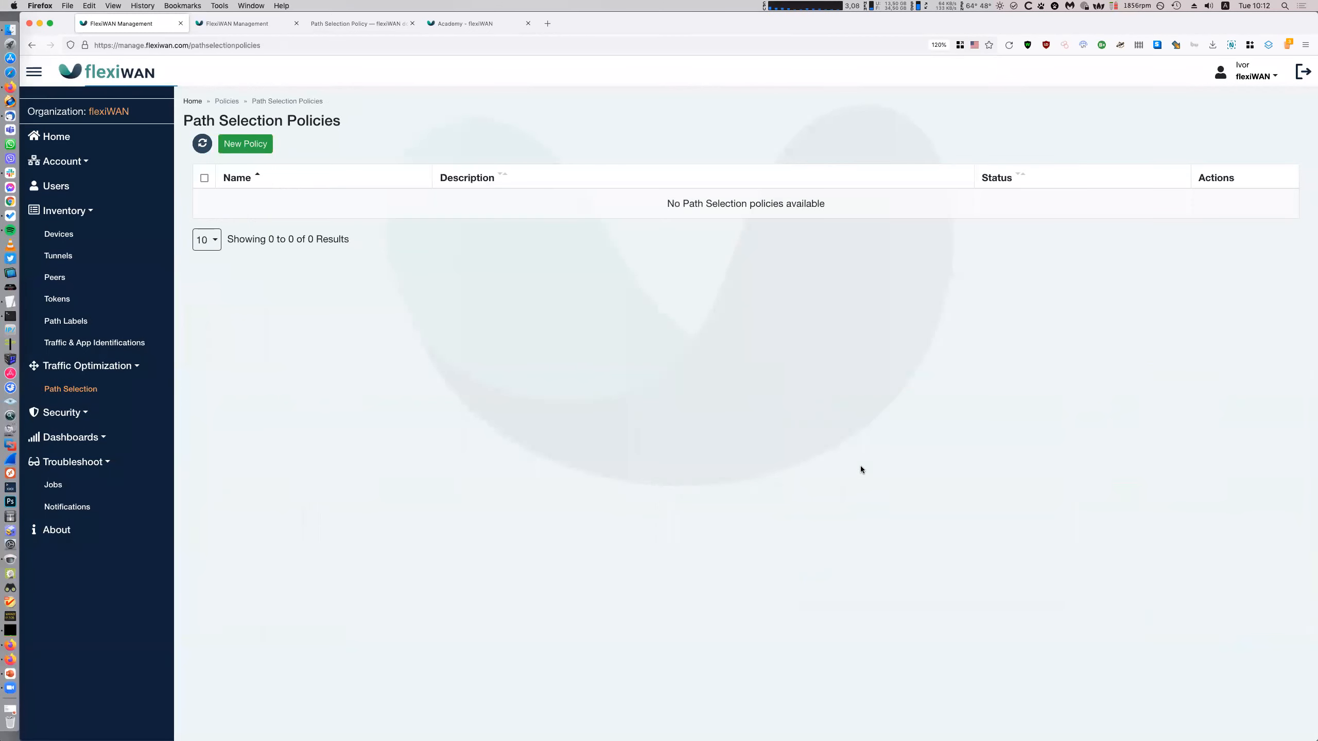
- Start a new path selection policy named Default with the description Default demo
click(246, 144)
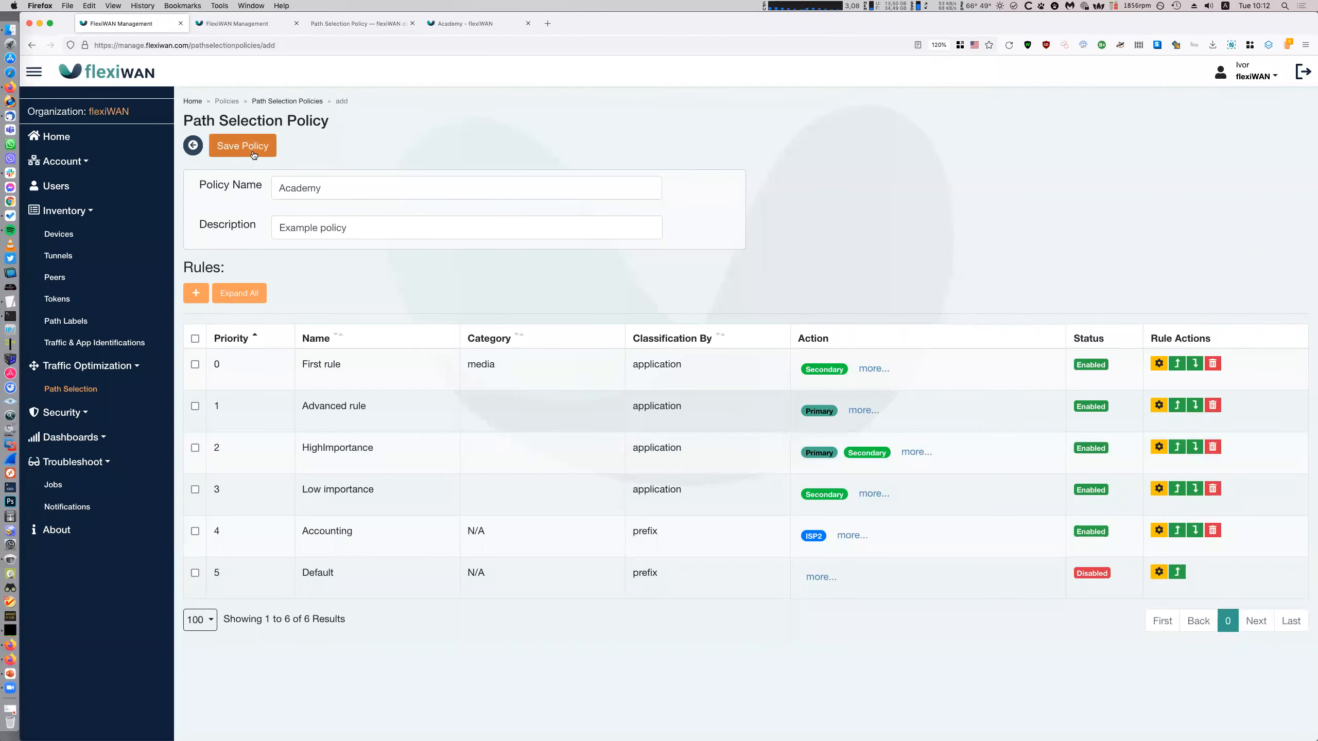
click(651, 194)
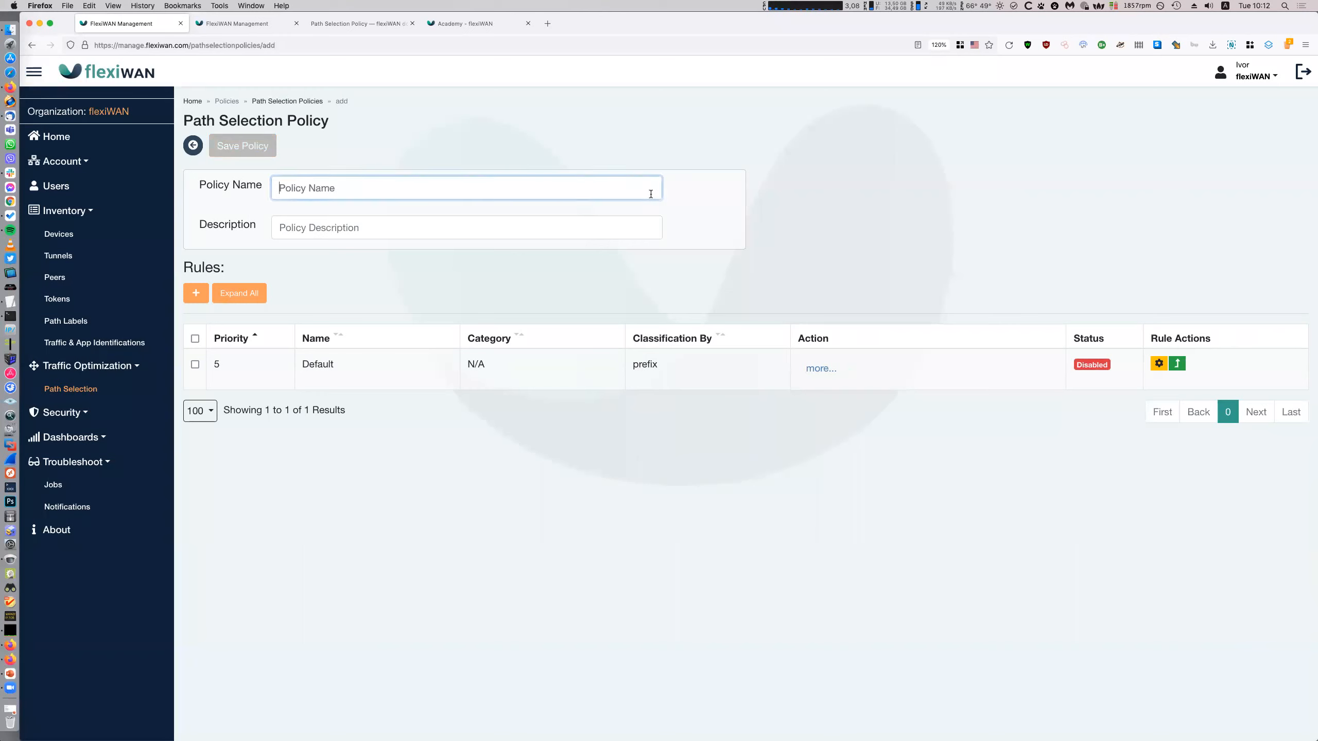
text(Default)
key(Tab)
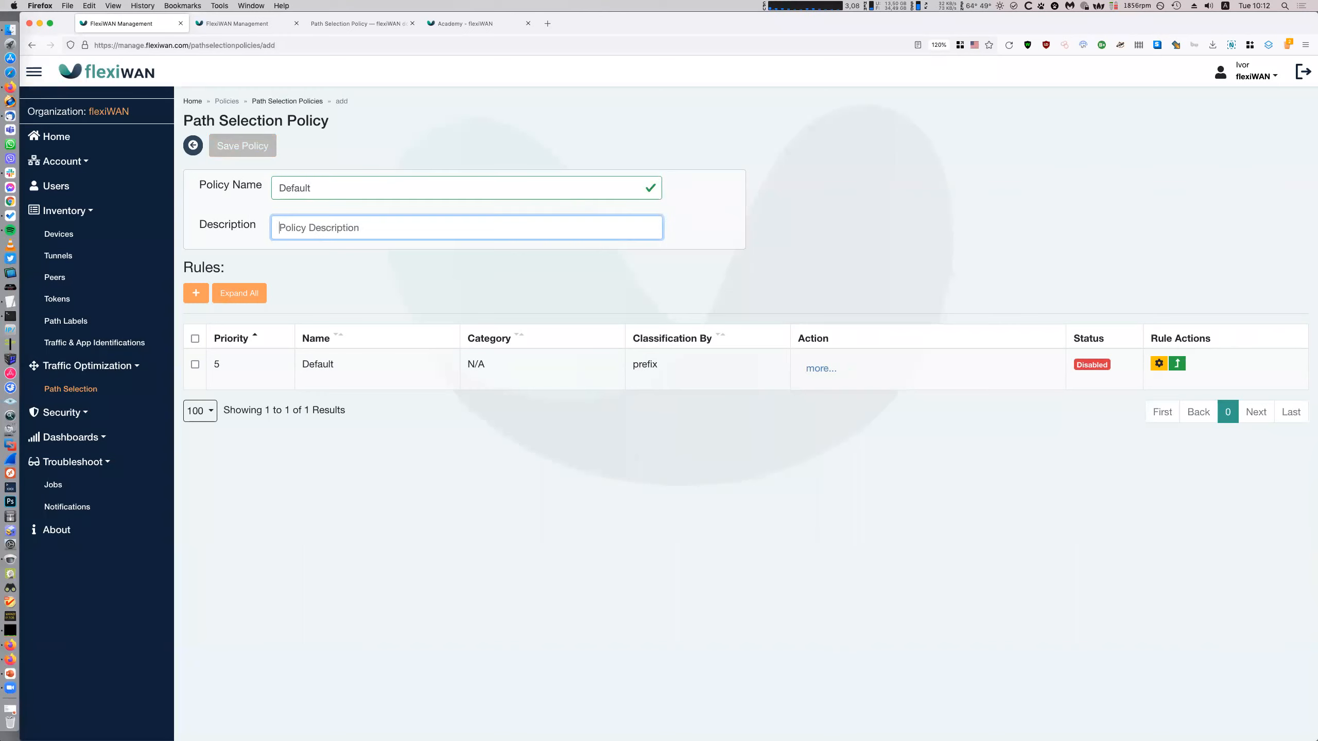
text(Default demo)
click(889, 504)
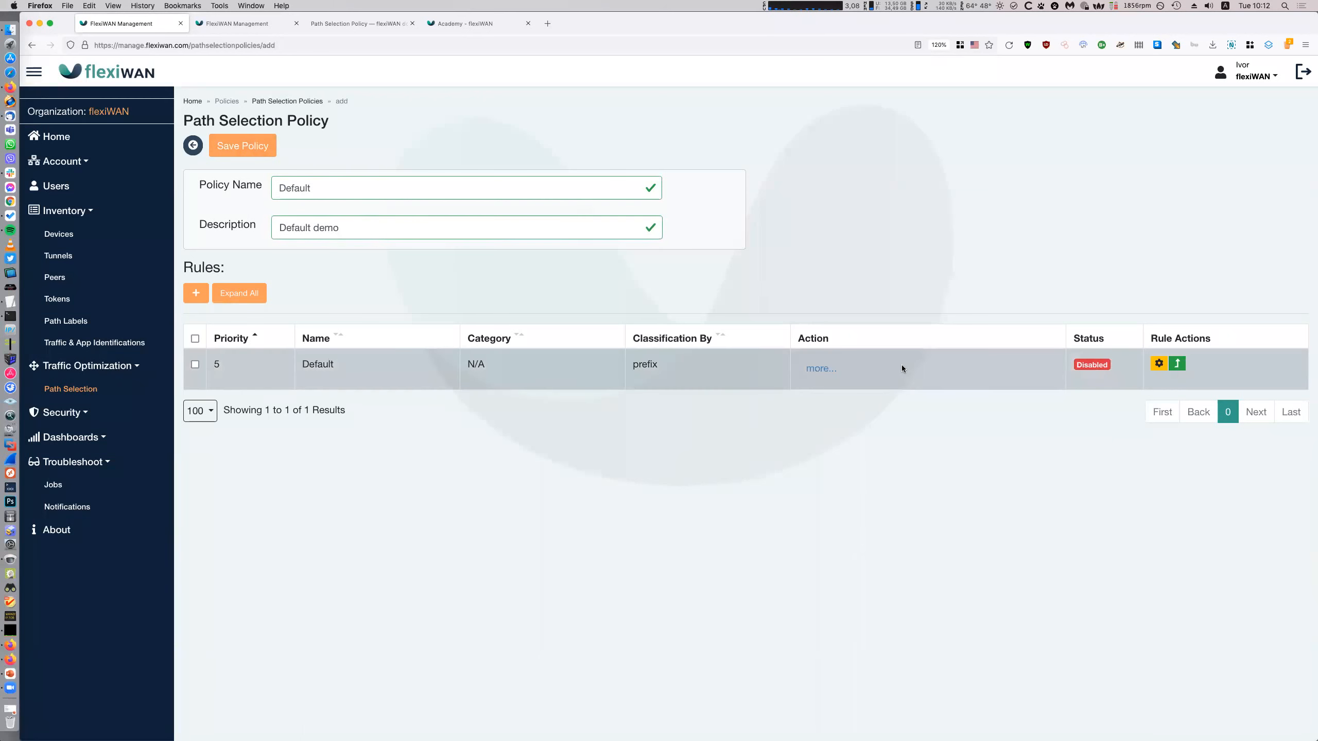
- Review the new policy's Default rule, try the enabled status on it, and leave the policy without saving
click(902, 364)
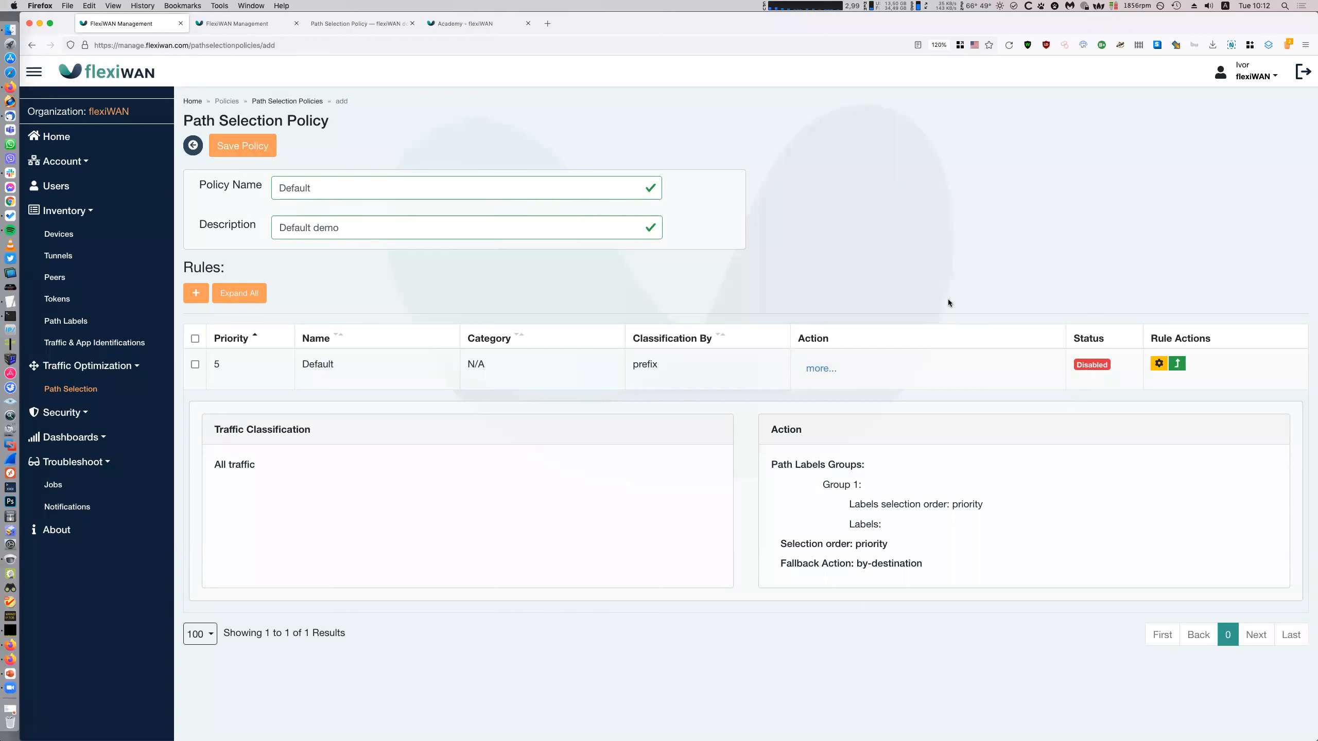
click(1160, 365)
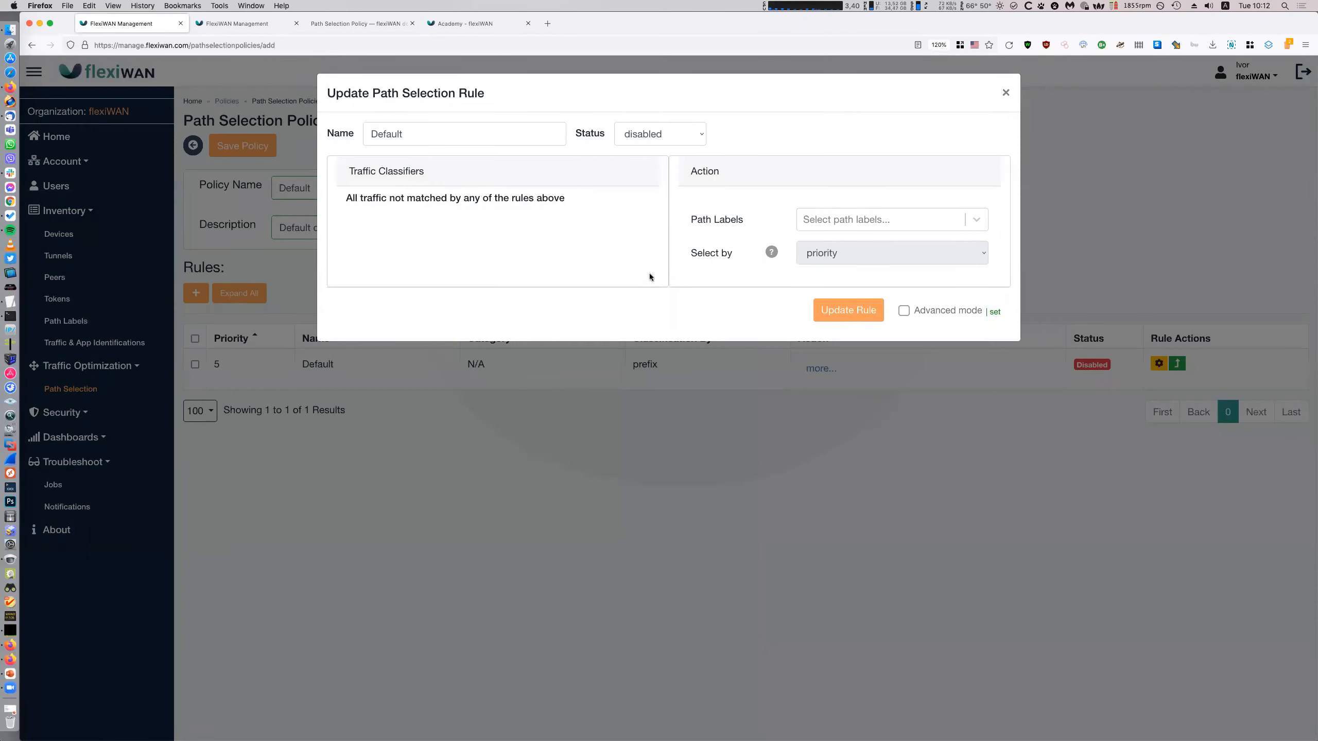
drag(346, 197, 535, 201)
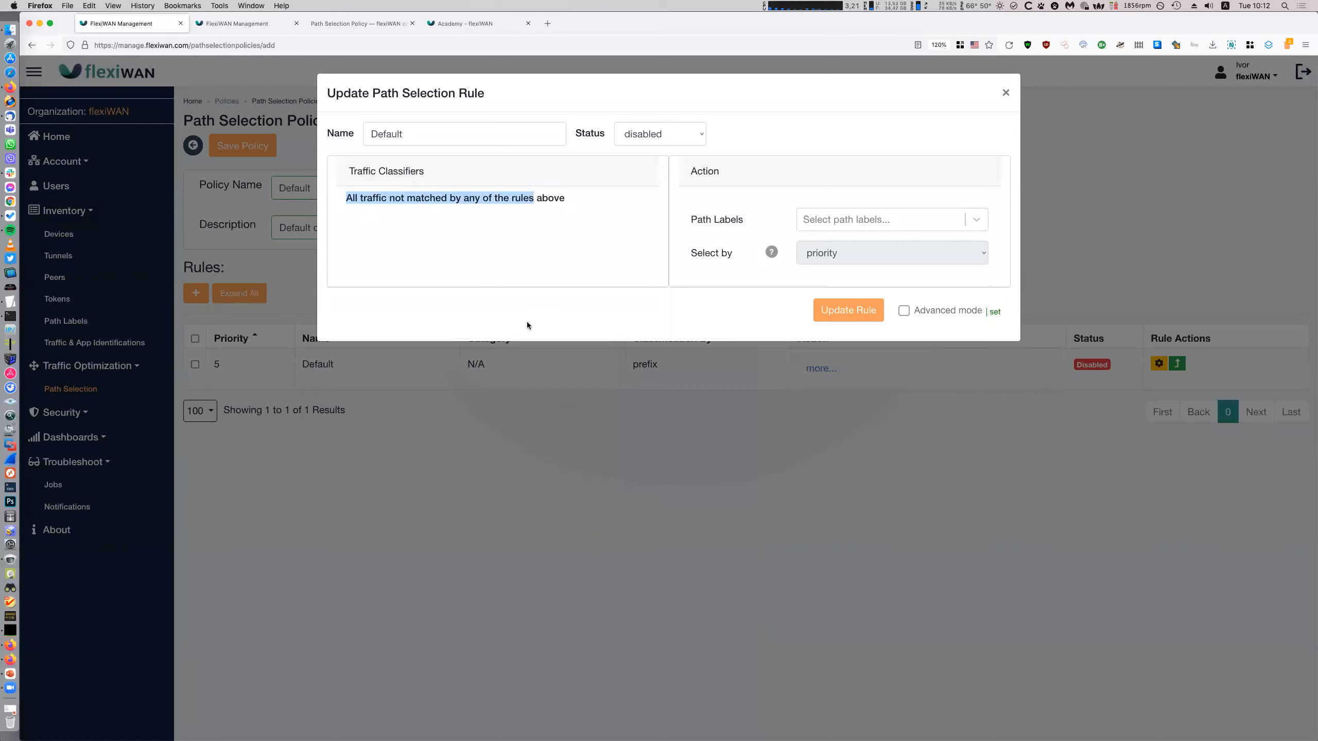
click(560, 231)
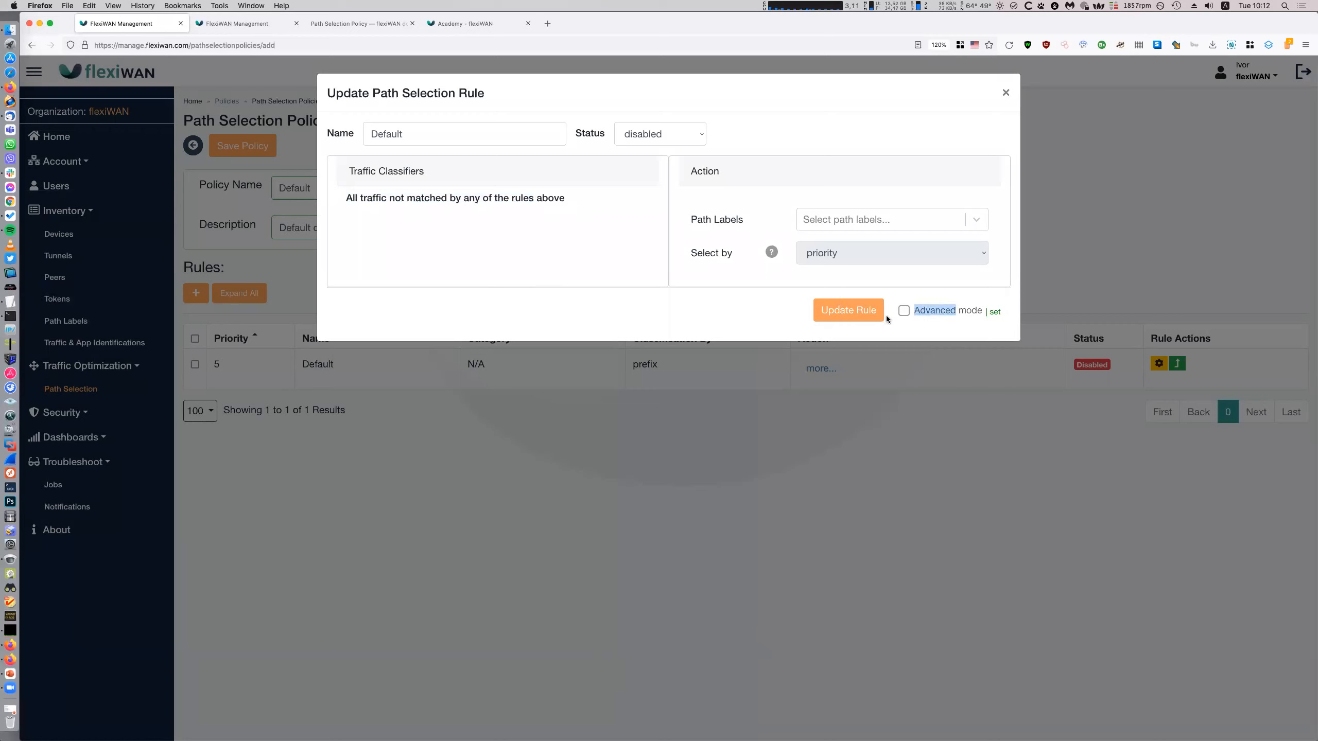
click(686, 144)
click(683, 121)
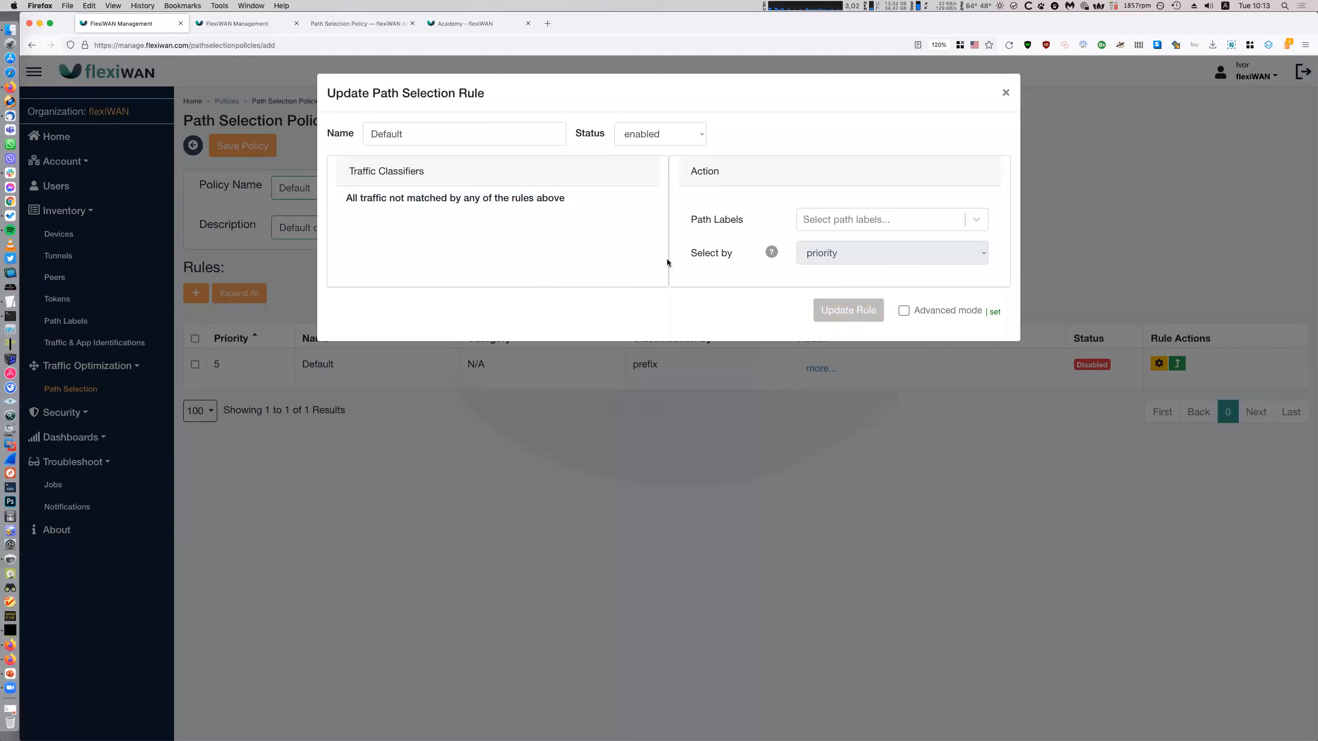
click(1005, 93)
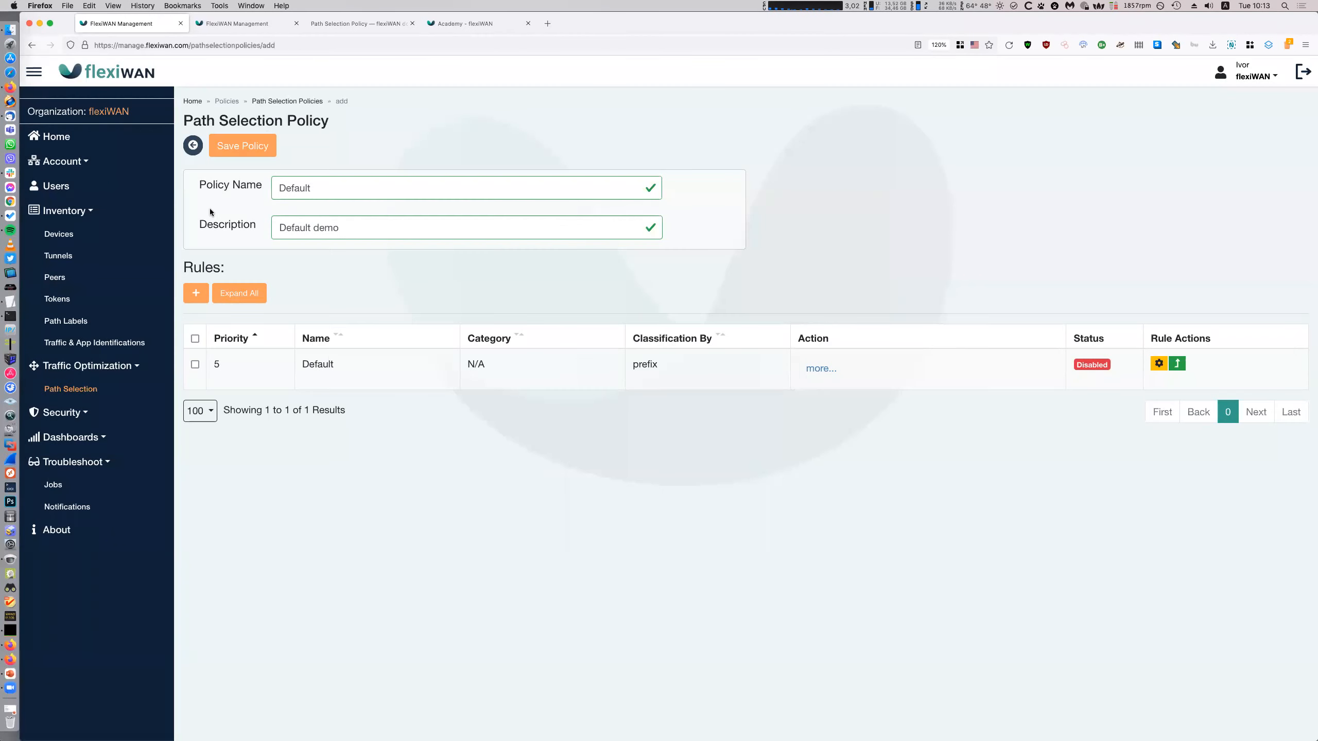
click(188, 150)
click(744, 421)
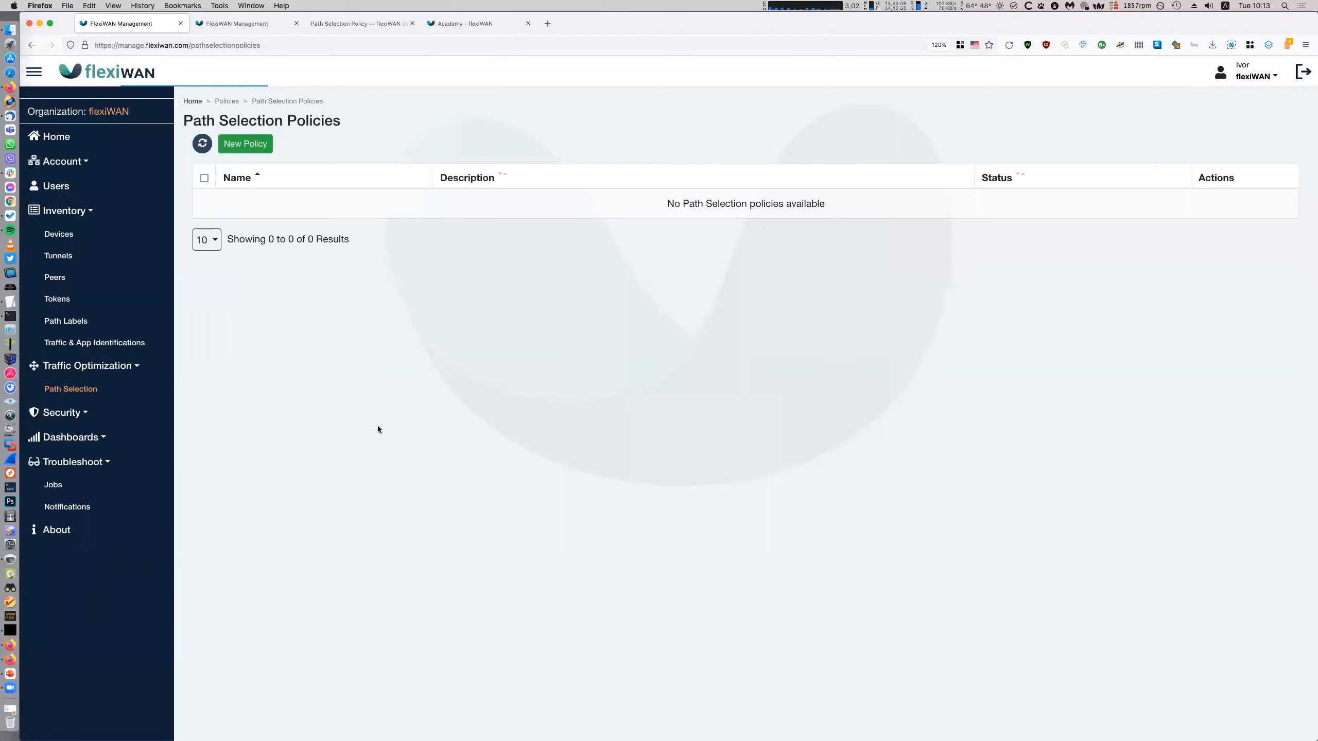
- Open the Default rule of the Academy policy for editing and set its status to enabled
click(1206, 203)
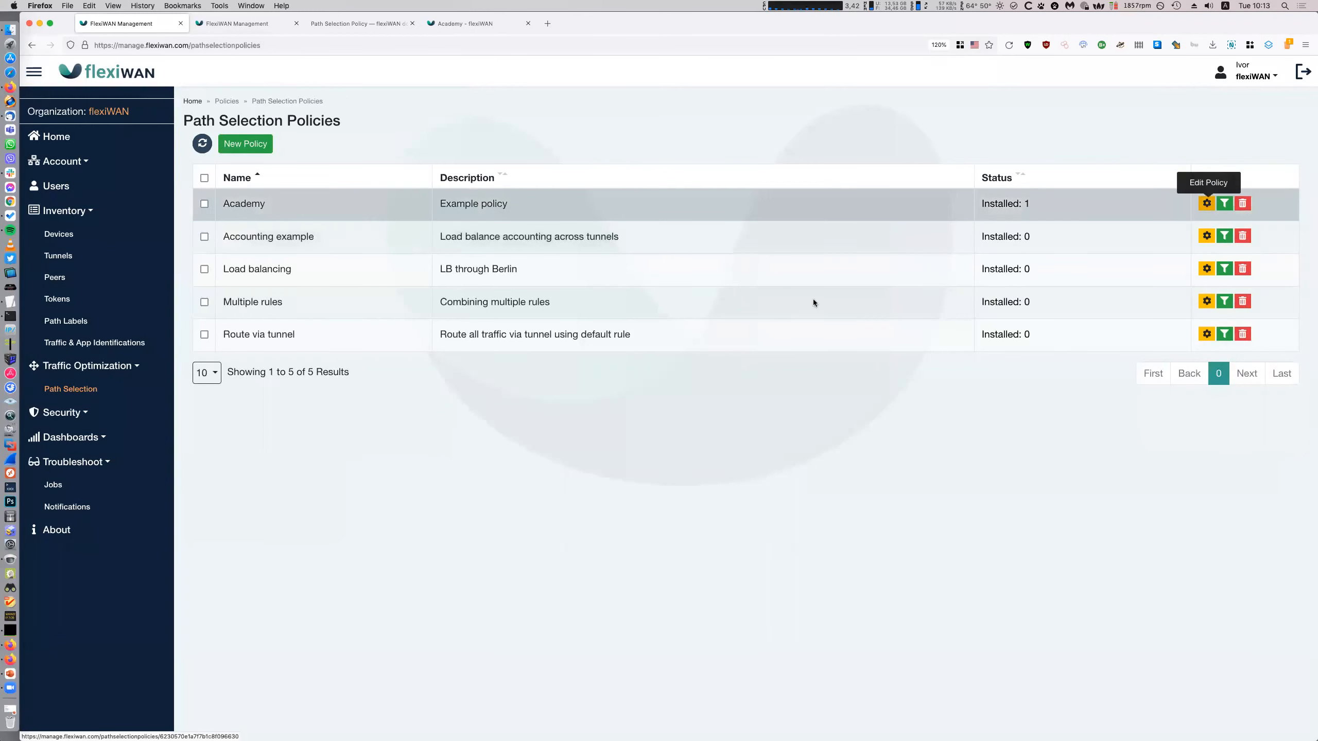
click(876, 376)
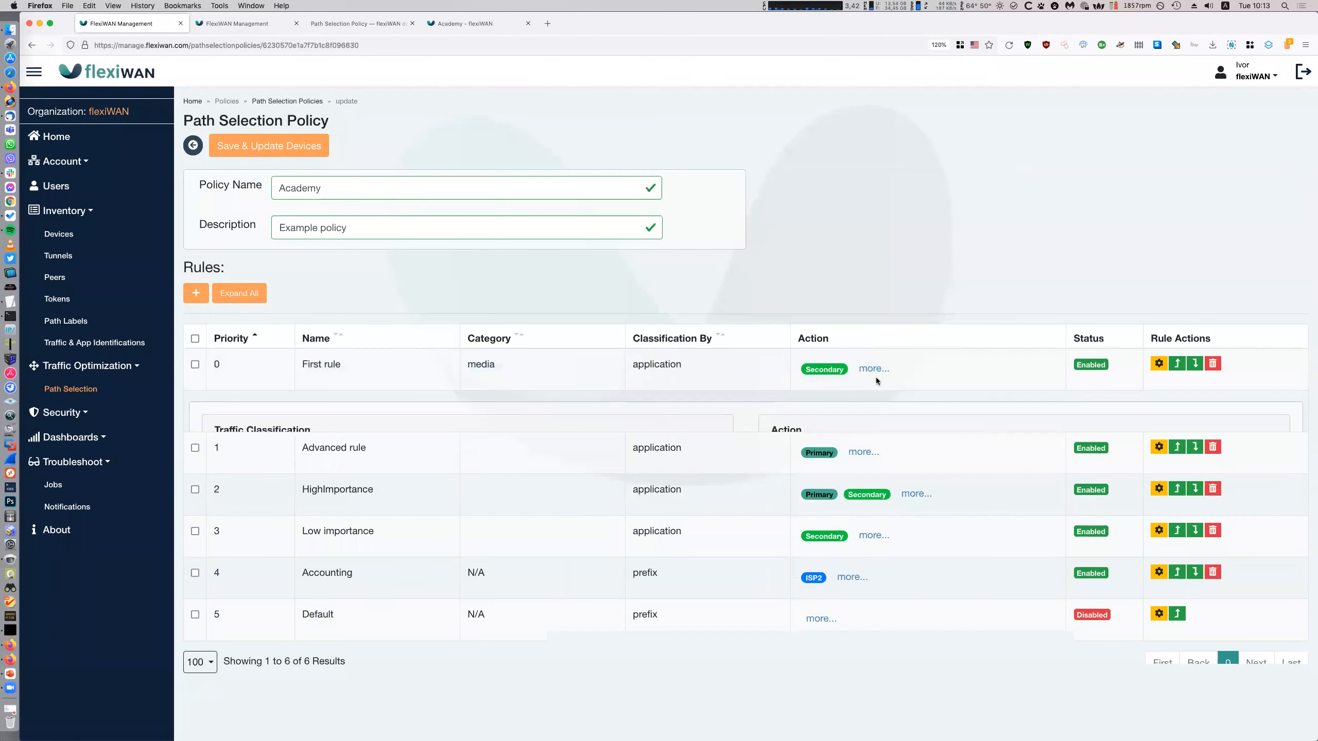
scroll(878, 398, down, 3)
click(817, 666)
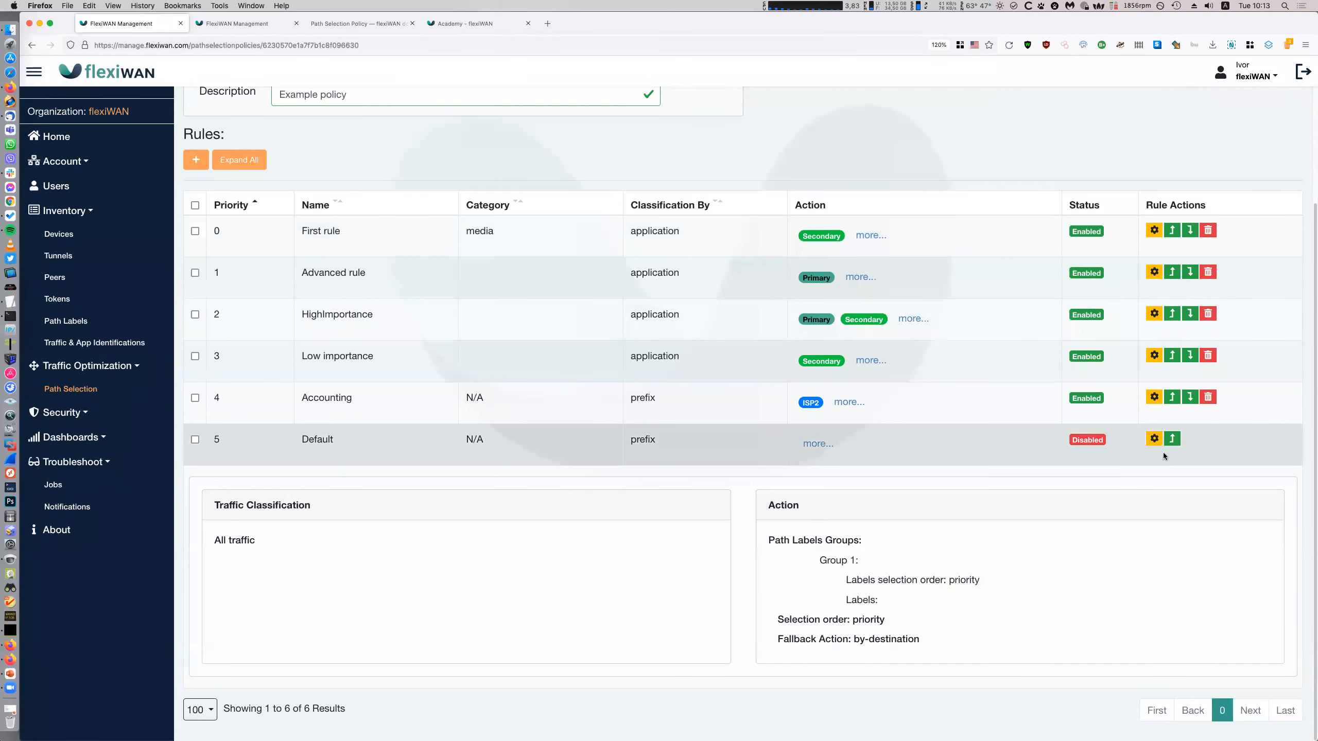
click(1155, 439)
click(674, 133)
click(685, 118)
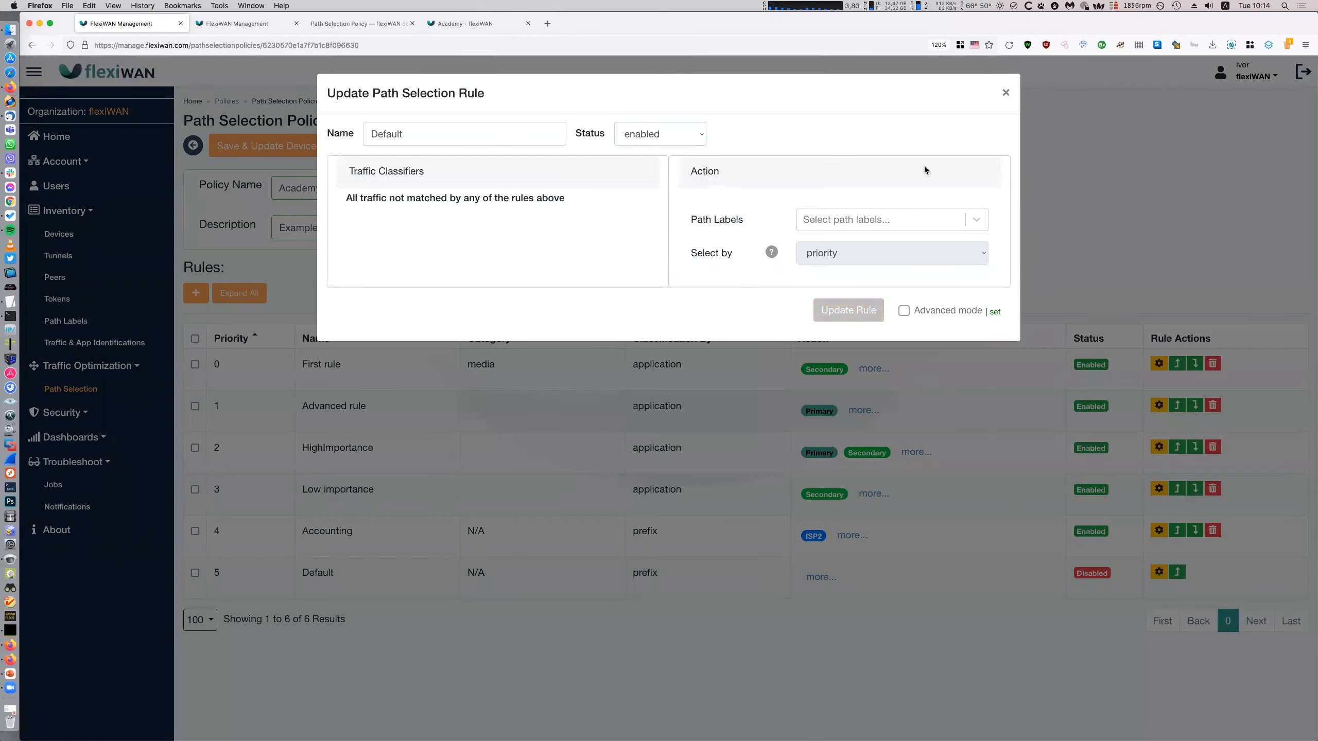
- Add the Primary and Secondary path labels to the Default rule's action and update the rule
click(891, 222)
click(894, 220)
click(882, 190)
click(917, 219)
text(pri)
key(Return)
text(sec)
key(Return)
drag(345, 197, 653, 198)
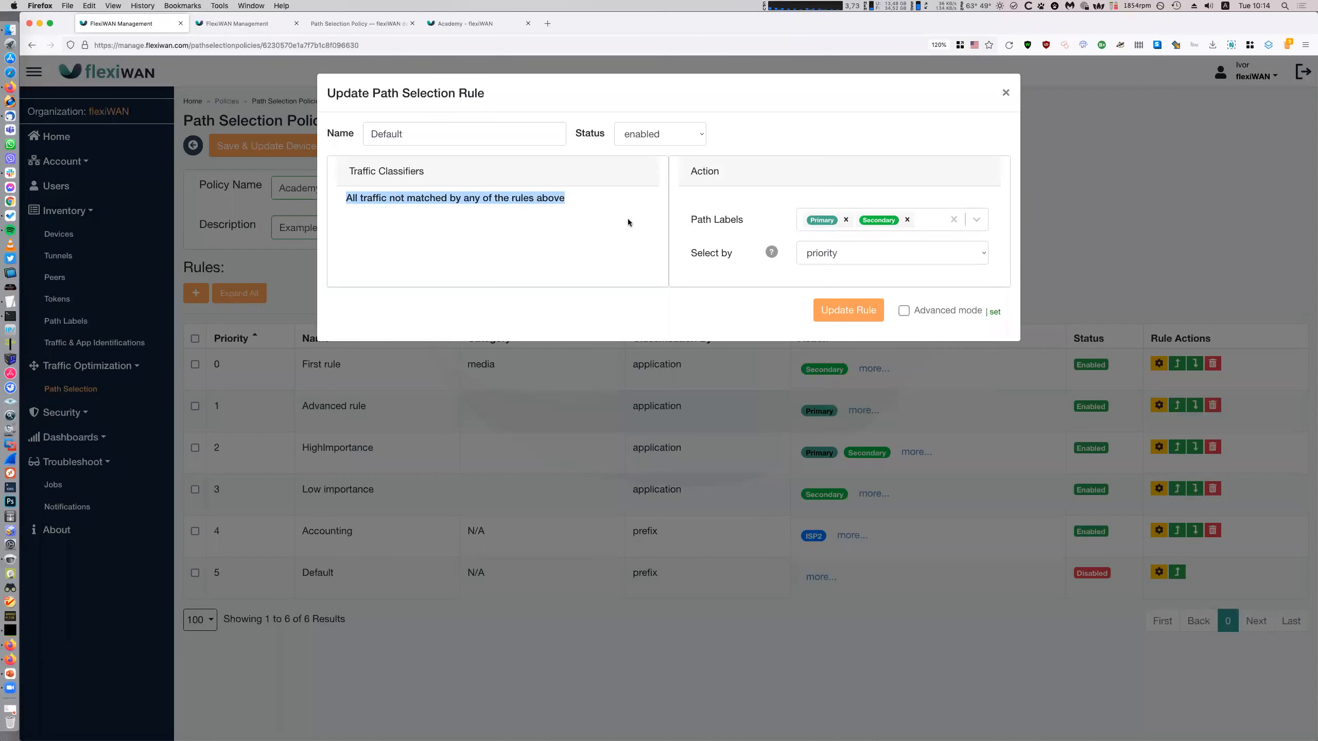
click(863, 311)
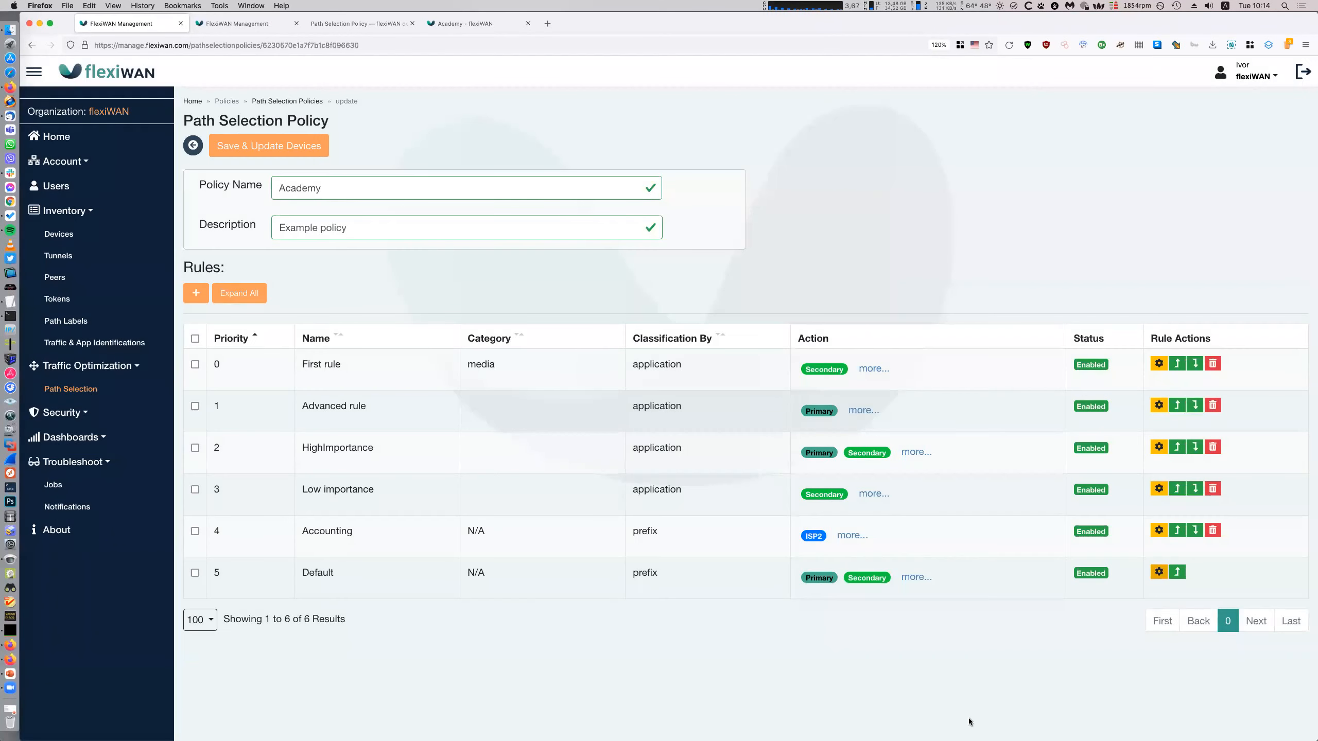
- Check the Default rule's details, save the Academy policy with its devices updated, and return to the policy list
click(1012, 578)
scroll(1059, 668, down, 3)
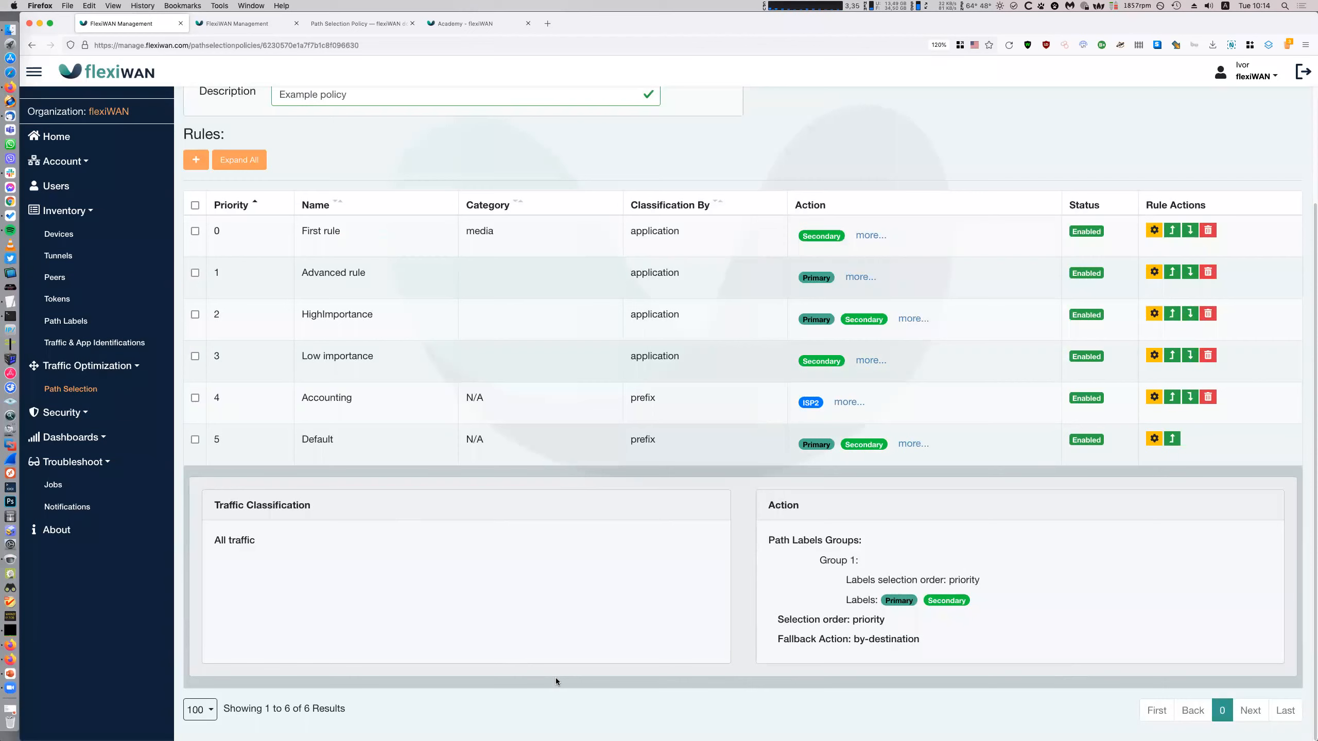
scroll(525, 373, up, 3)
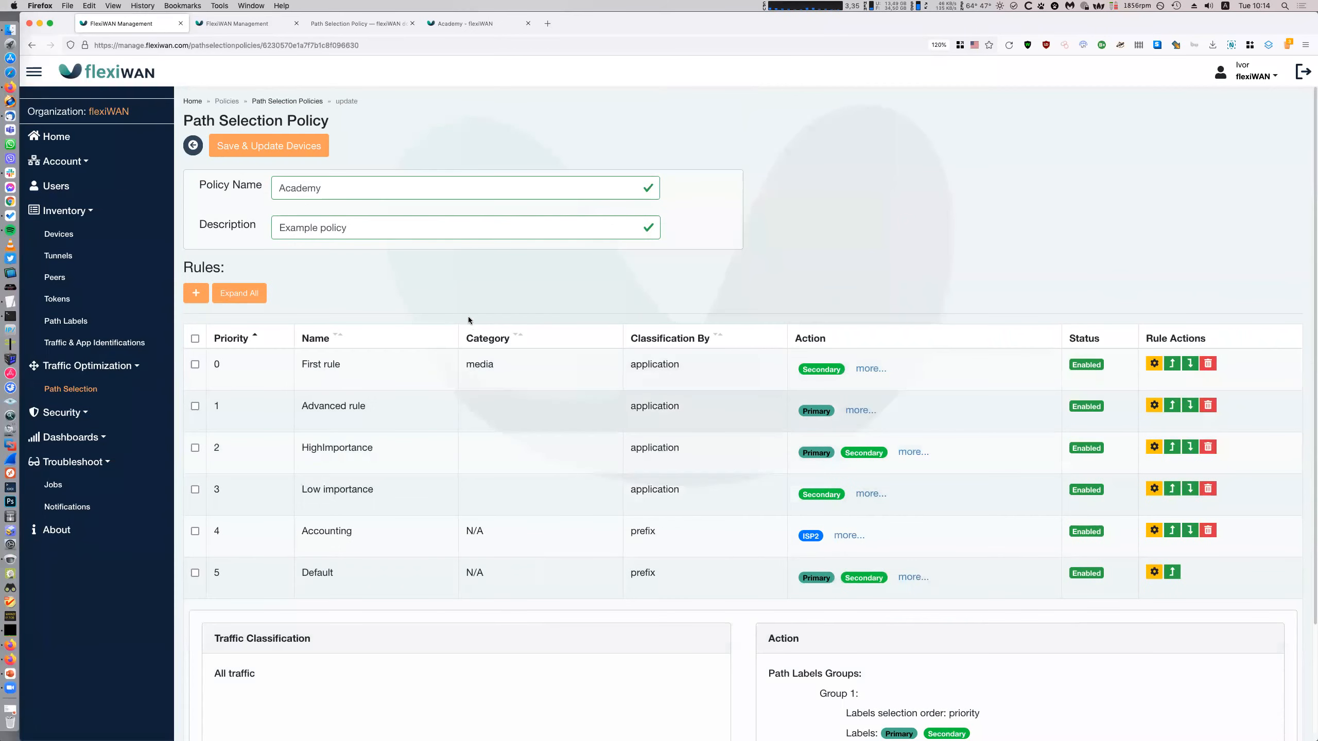
click(305, 146)
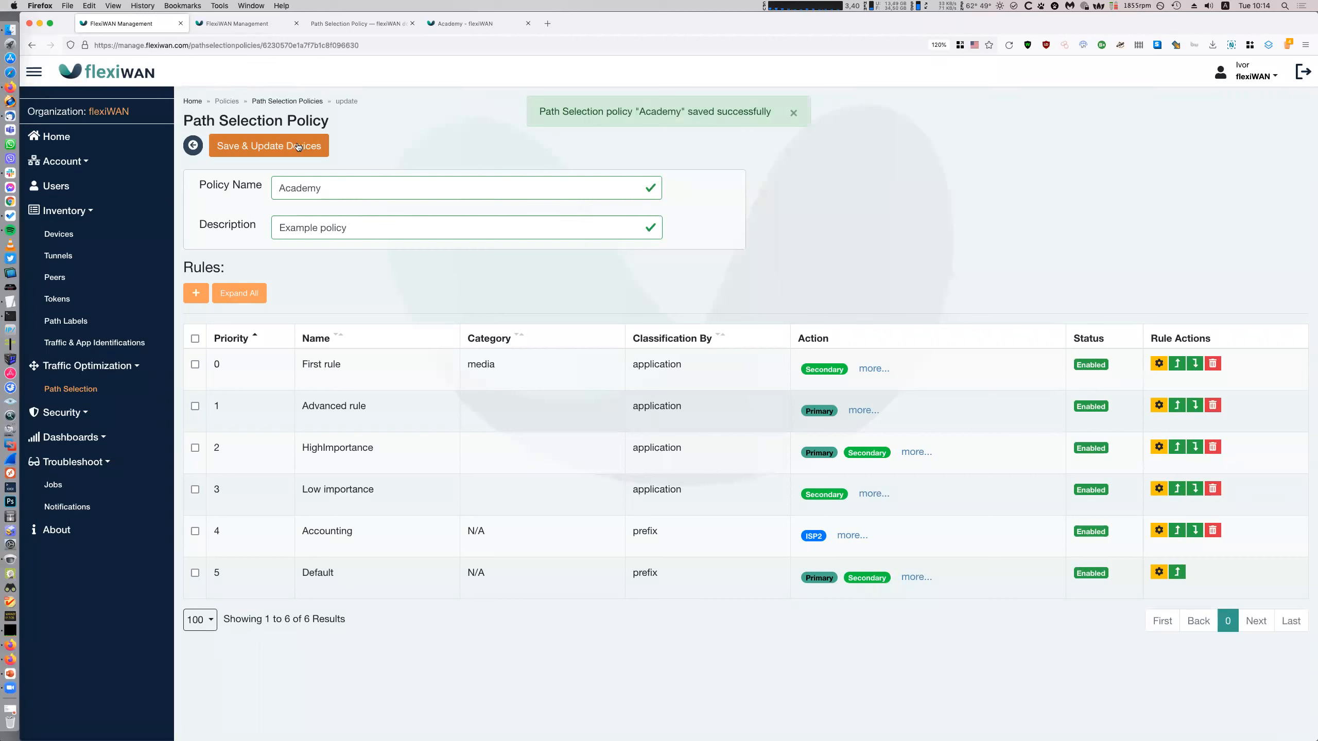
click(287, 102)
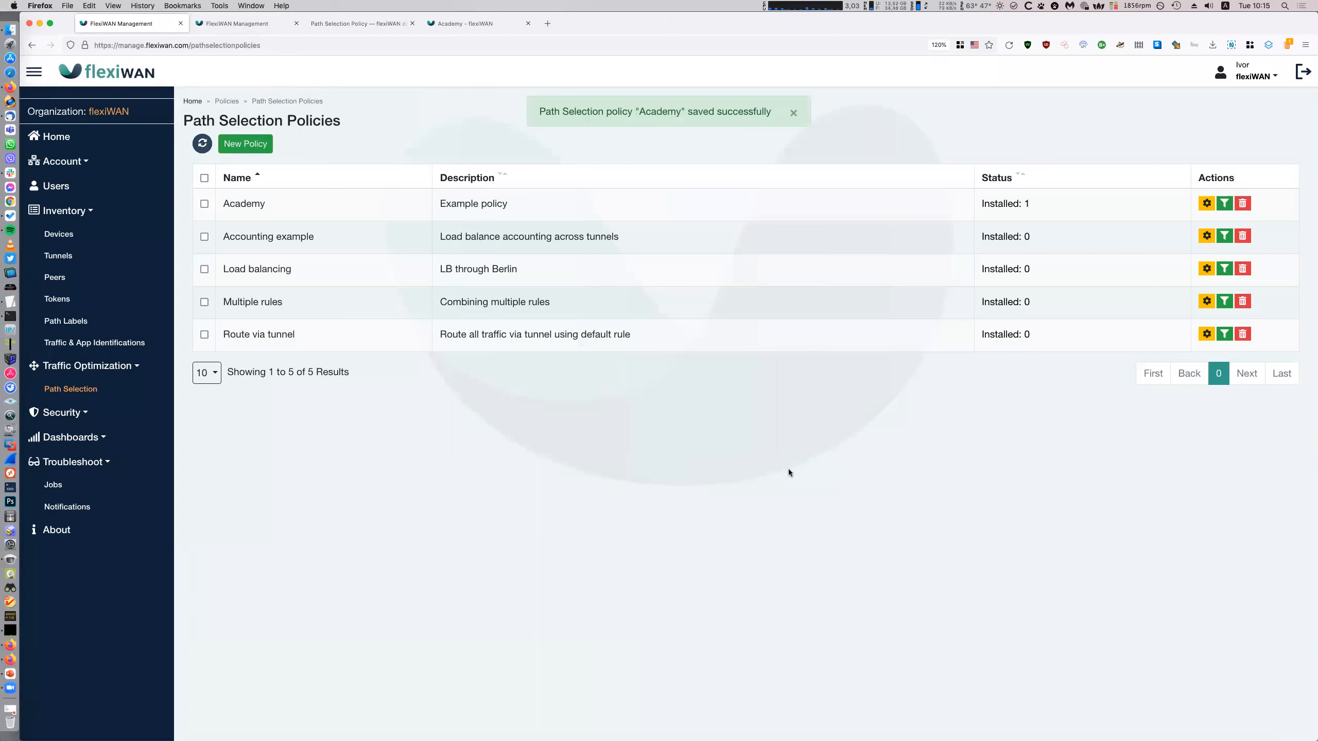
- Check the details of the latest Academy policy install job and return to the path selection policies
click(104, 236)
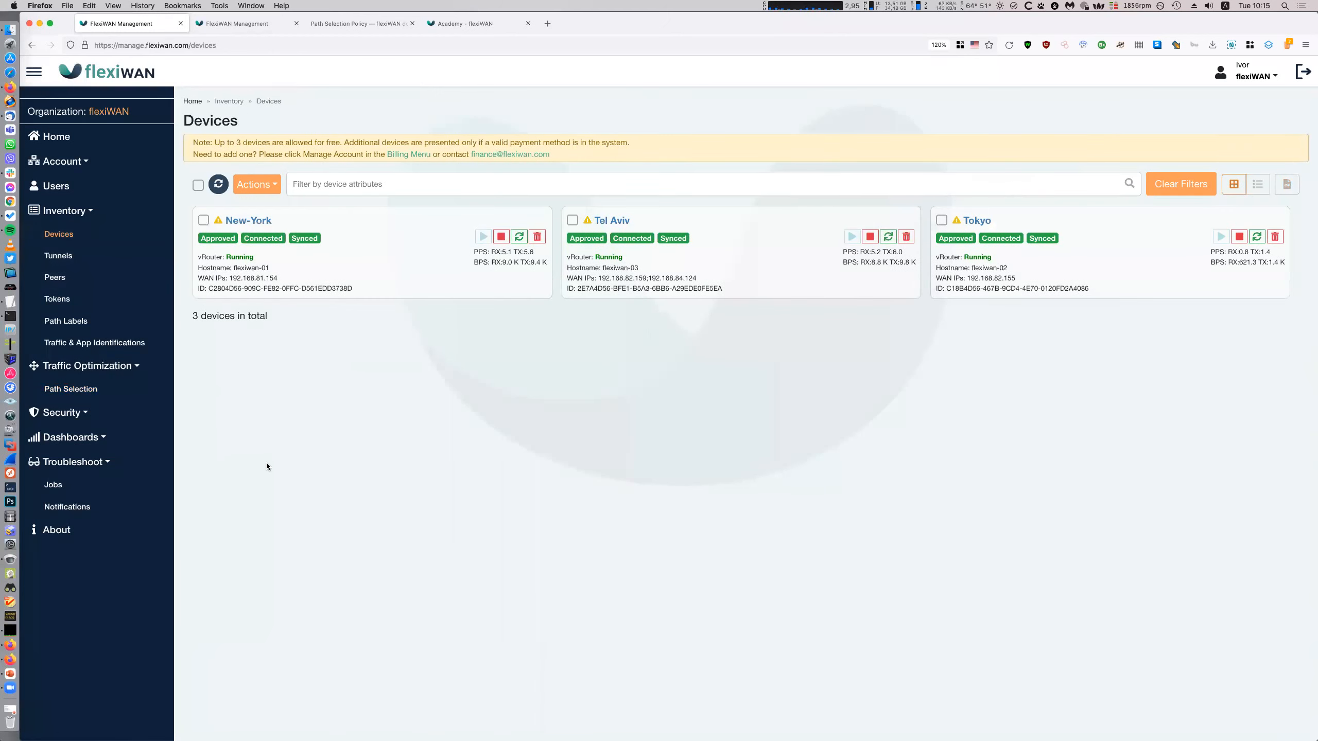
click(53, 488)
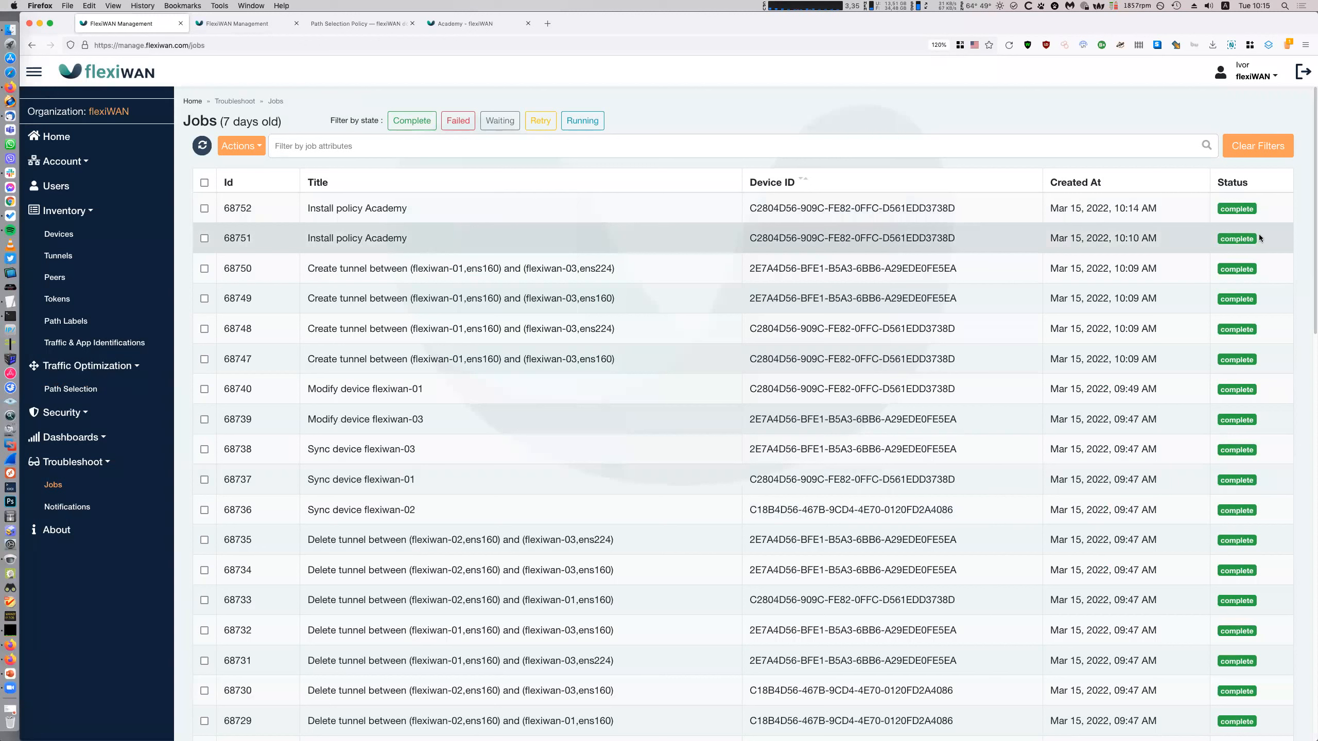
click(1162, 210)
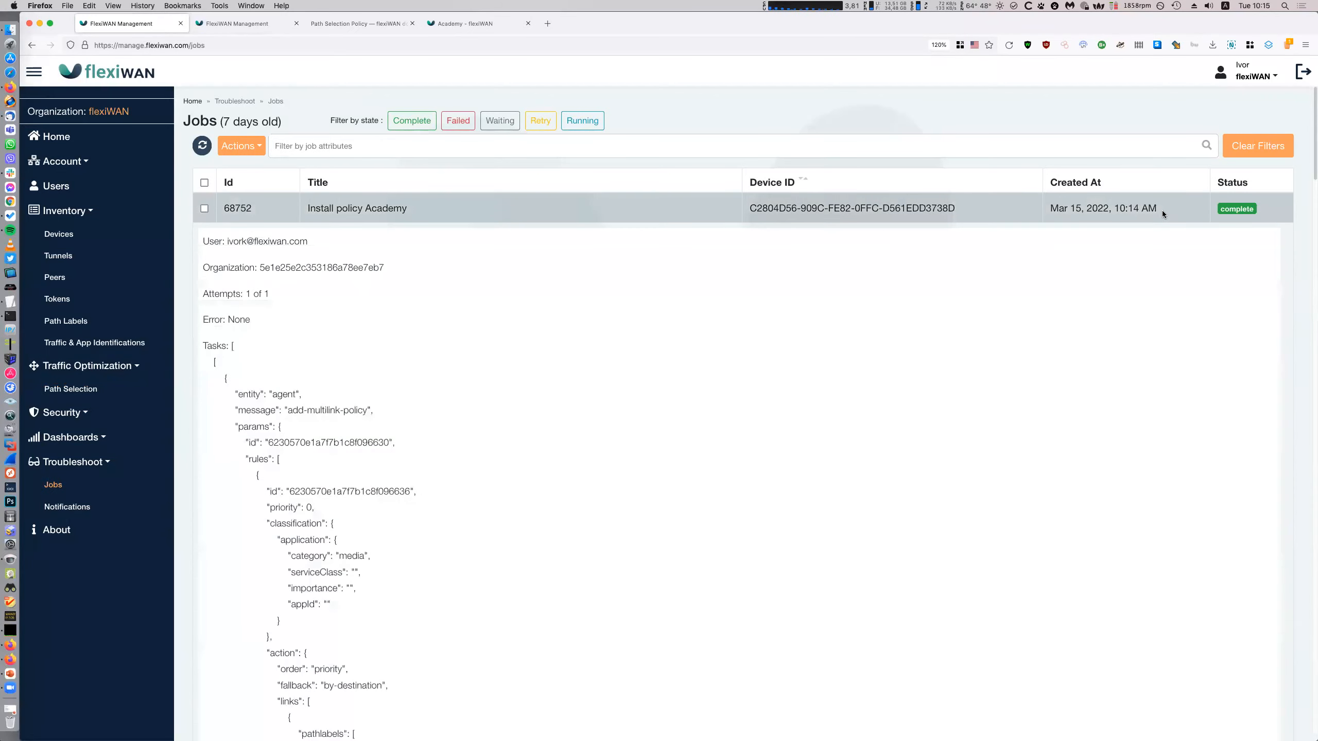
click(1161, 210)
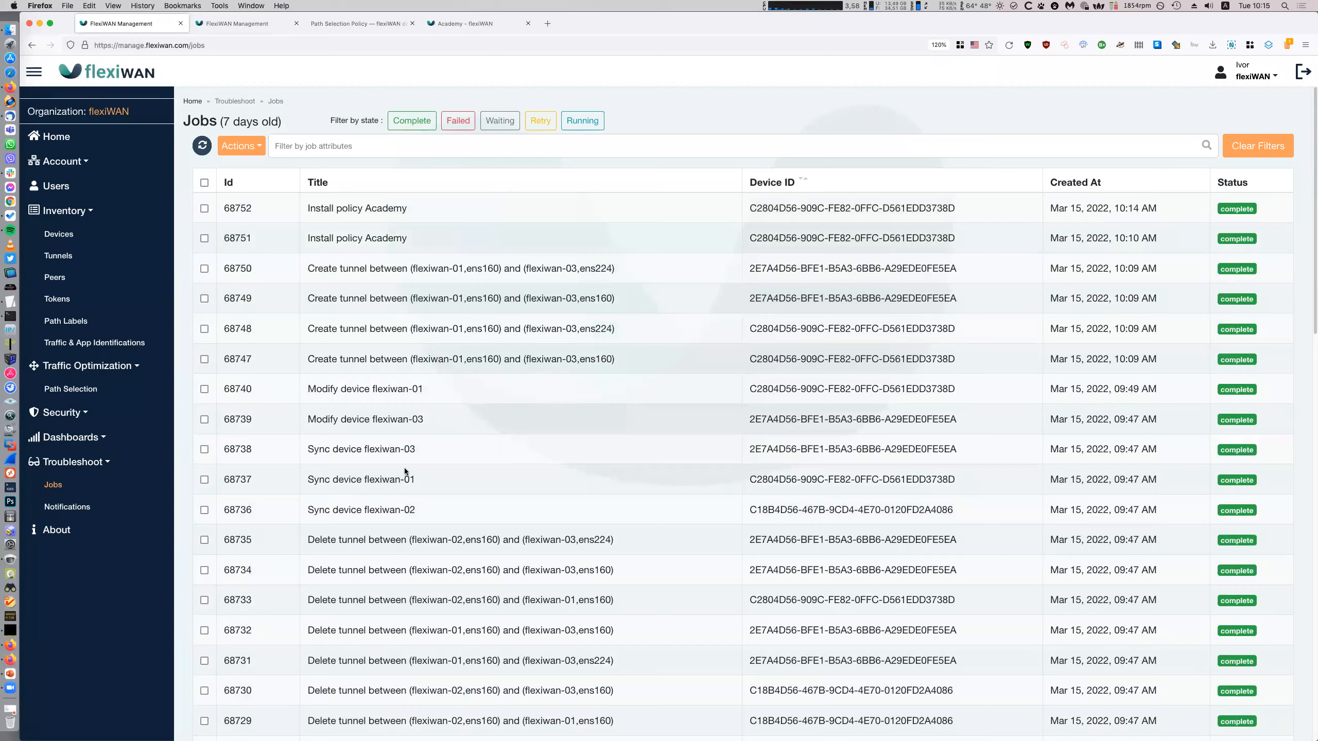
click(159, 389)
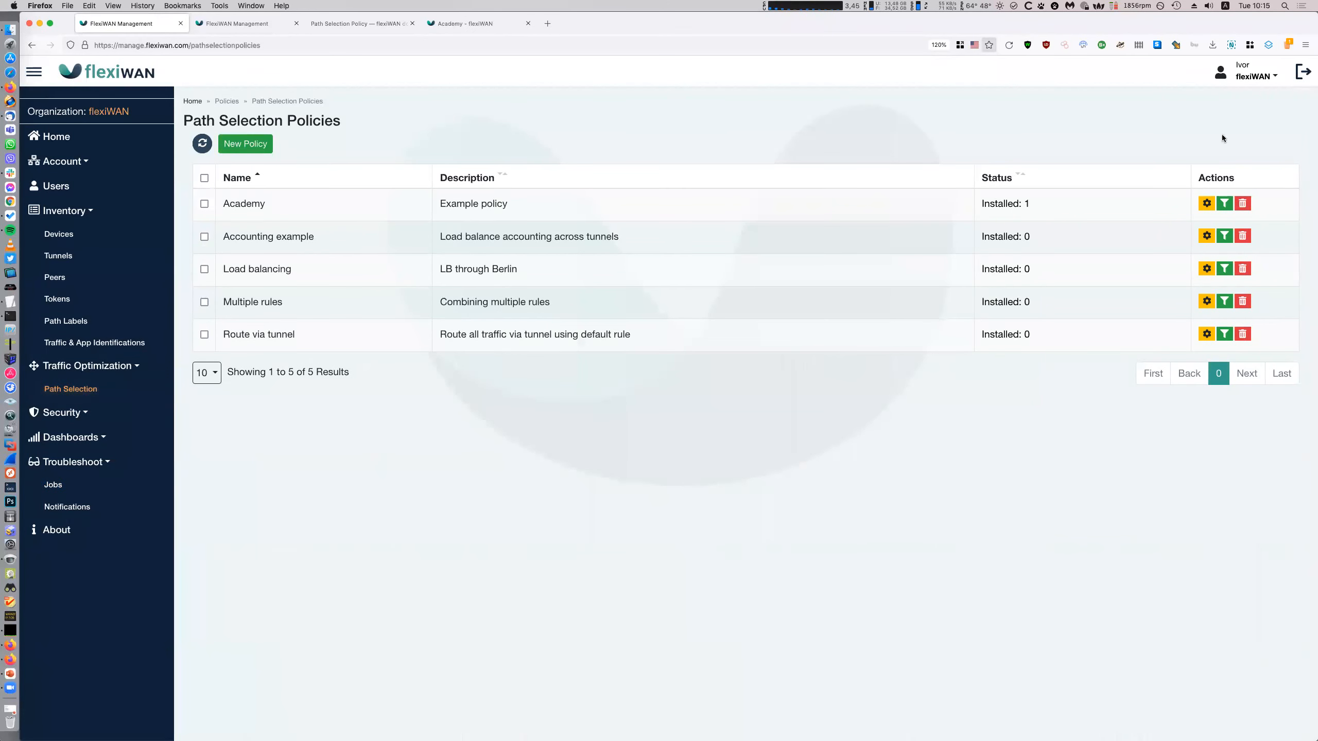
- Review the Academy policy's rules and the recent jobs list, and return to the path selection policies
click(1206, 203)
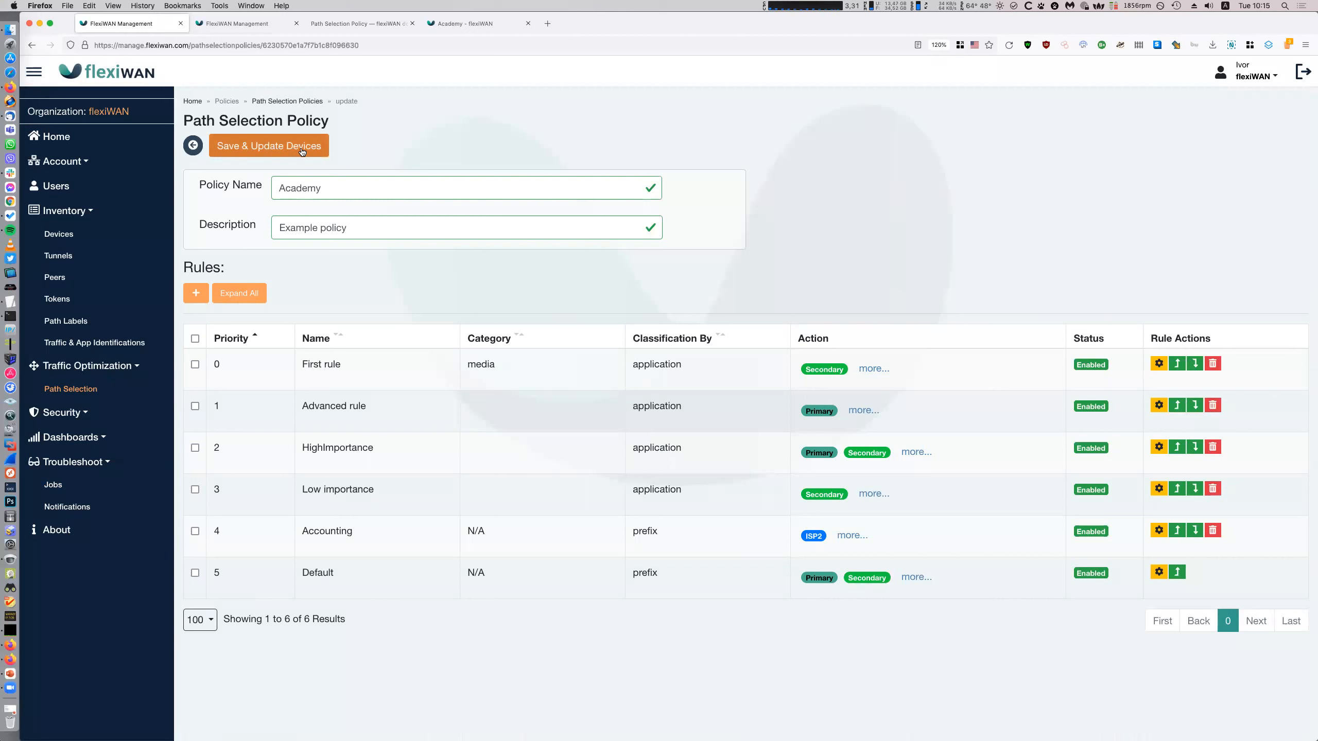
click(74, 487)
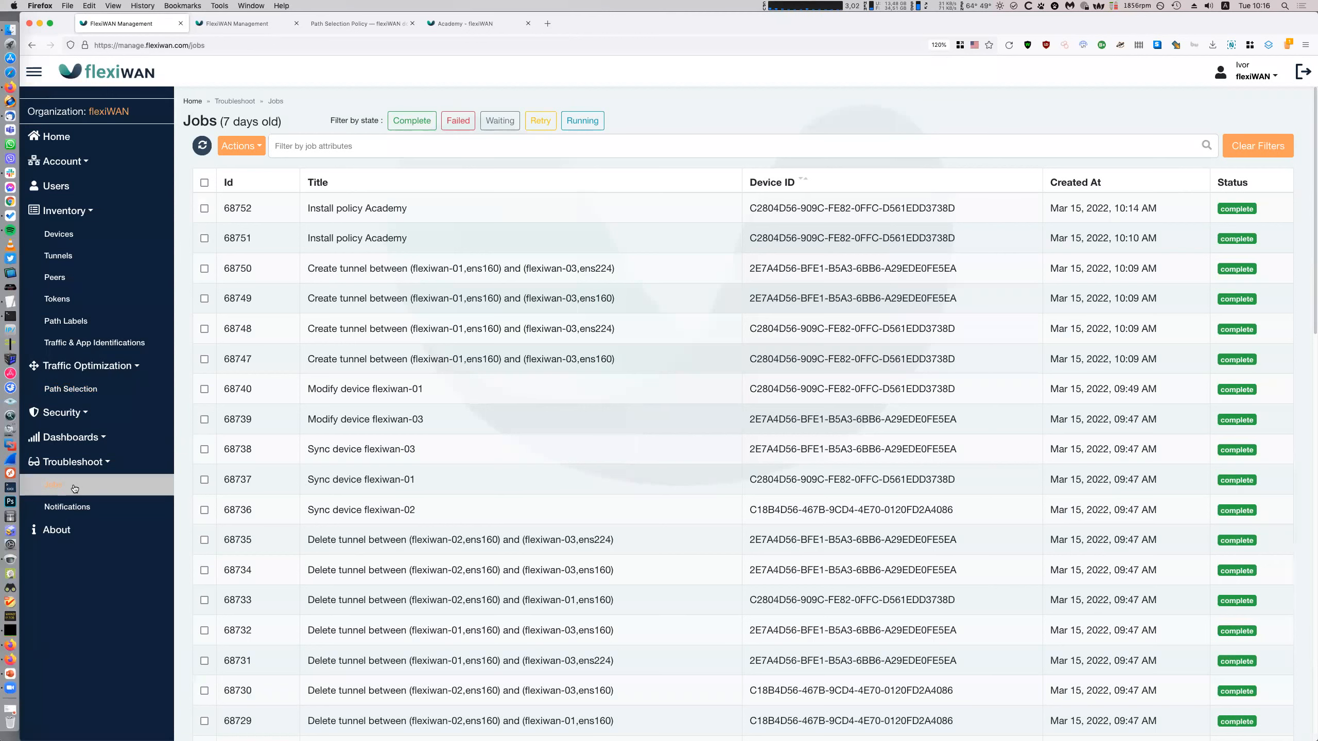
click(72, 389)
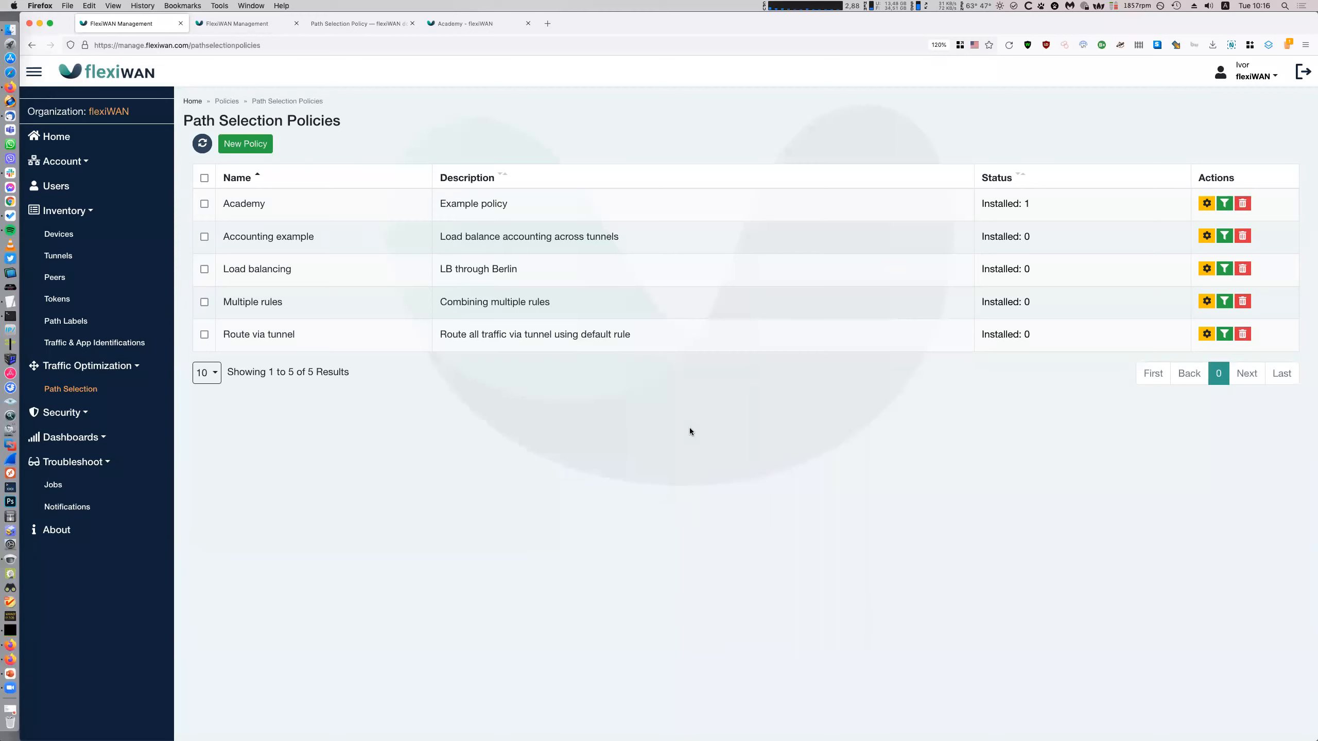
- Start a new path selection policy named IB_academy with the description "Example about using internet breakout"
click(245, 145)
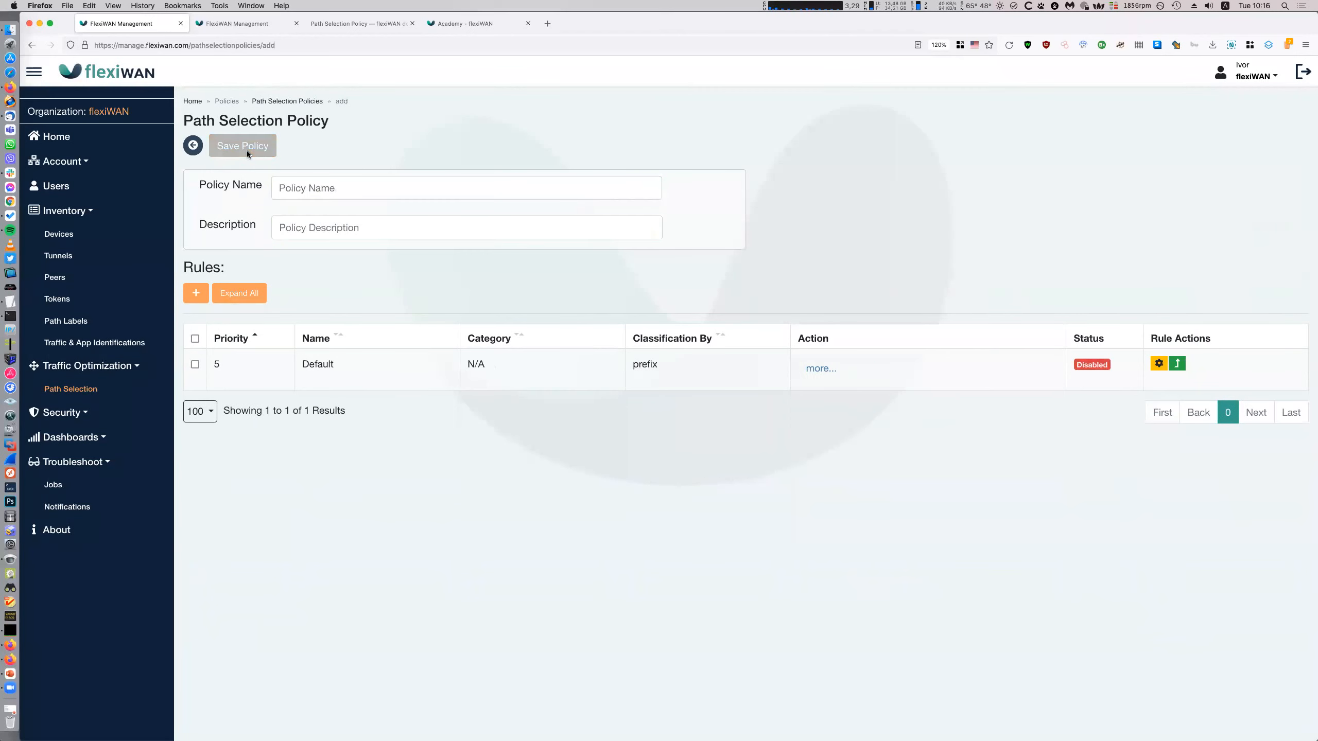
click(390, 191)
text(IB_academy)
key(Tab)
text(Example )
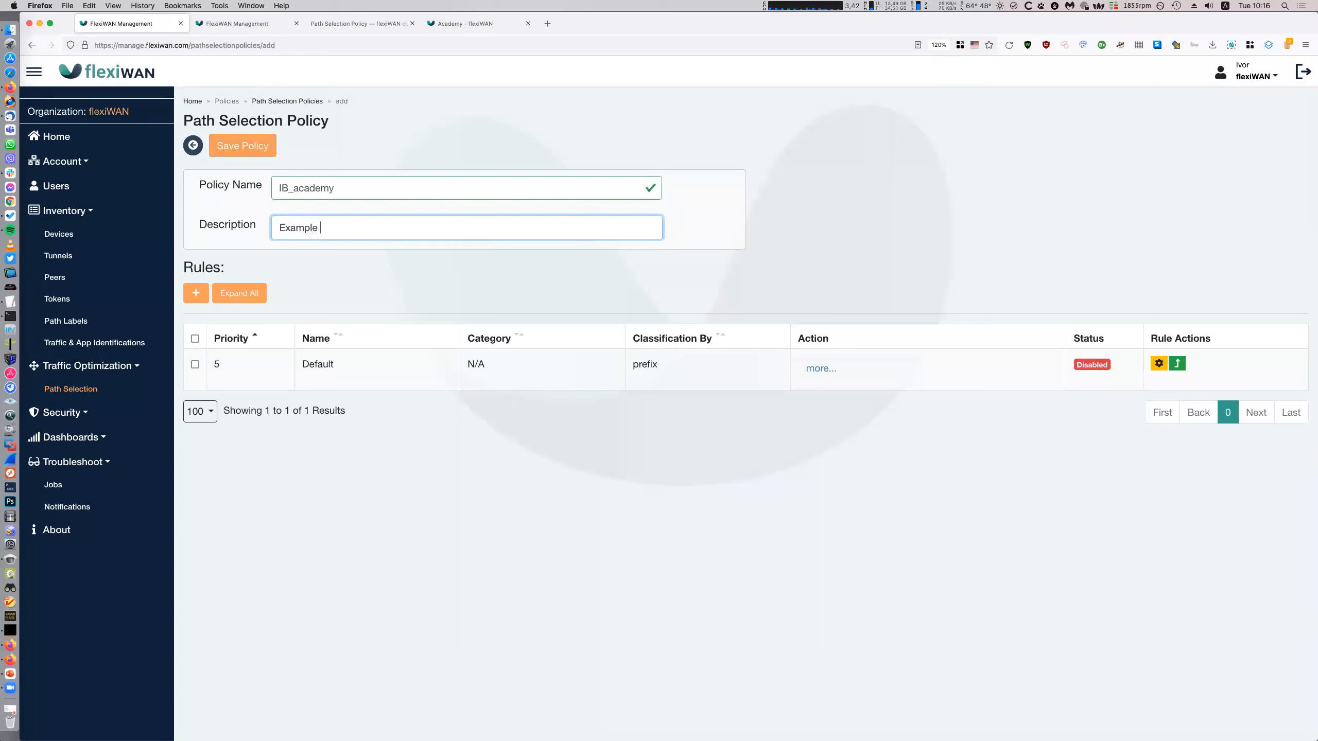
text(about using internet breakout)
click(550, 567)
- Start a new rule in advanced mode, name it Highl, and assign it the Primary path label
click(195, 293)
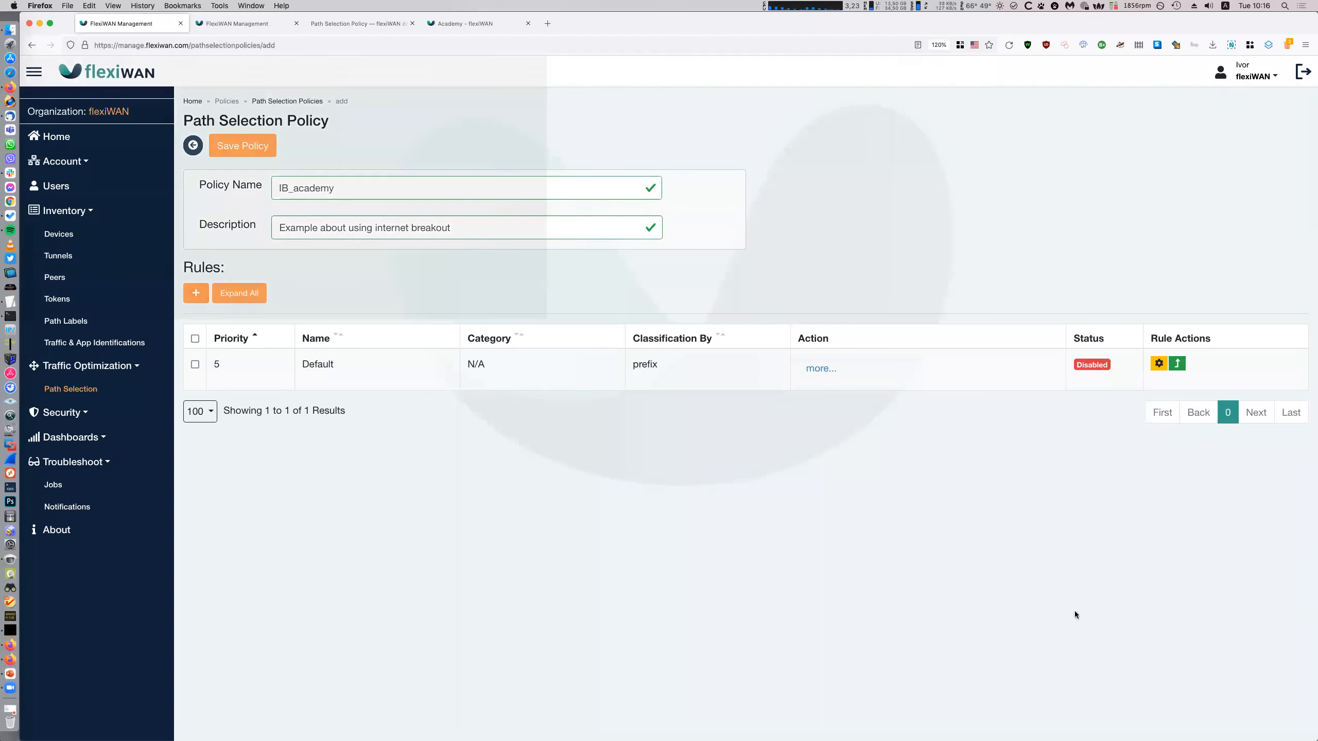
click(926, 310)
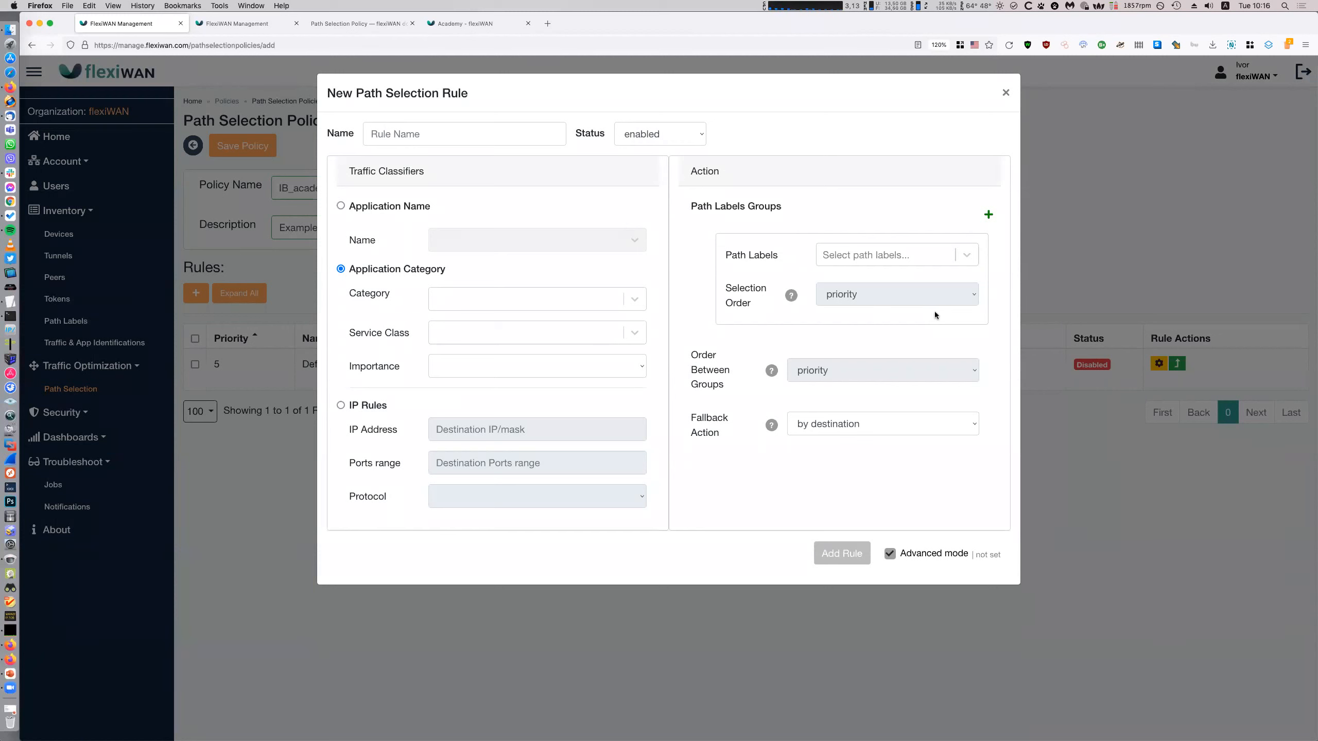
click(448, 139)
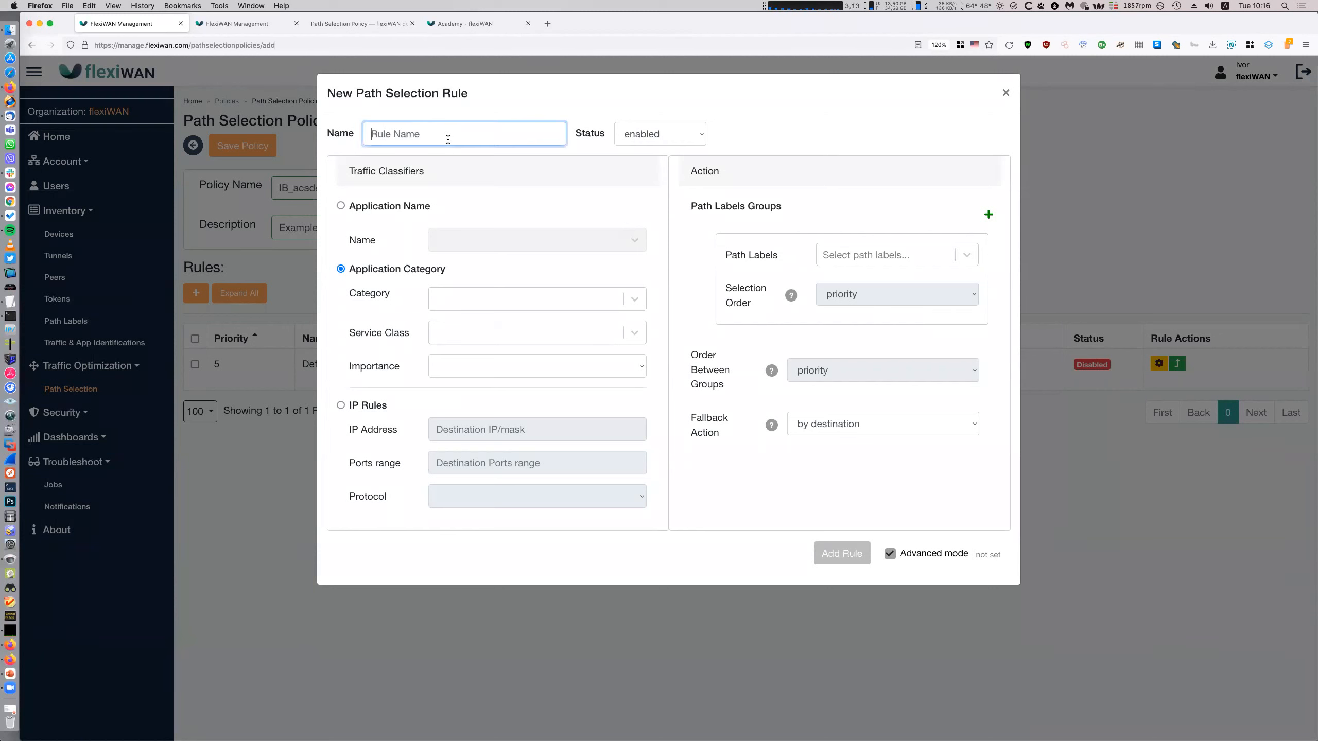
text(Highl)
click(888, 254)
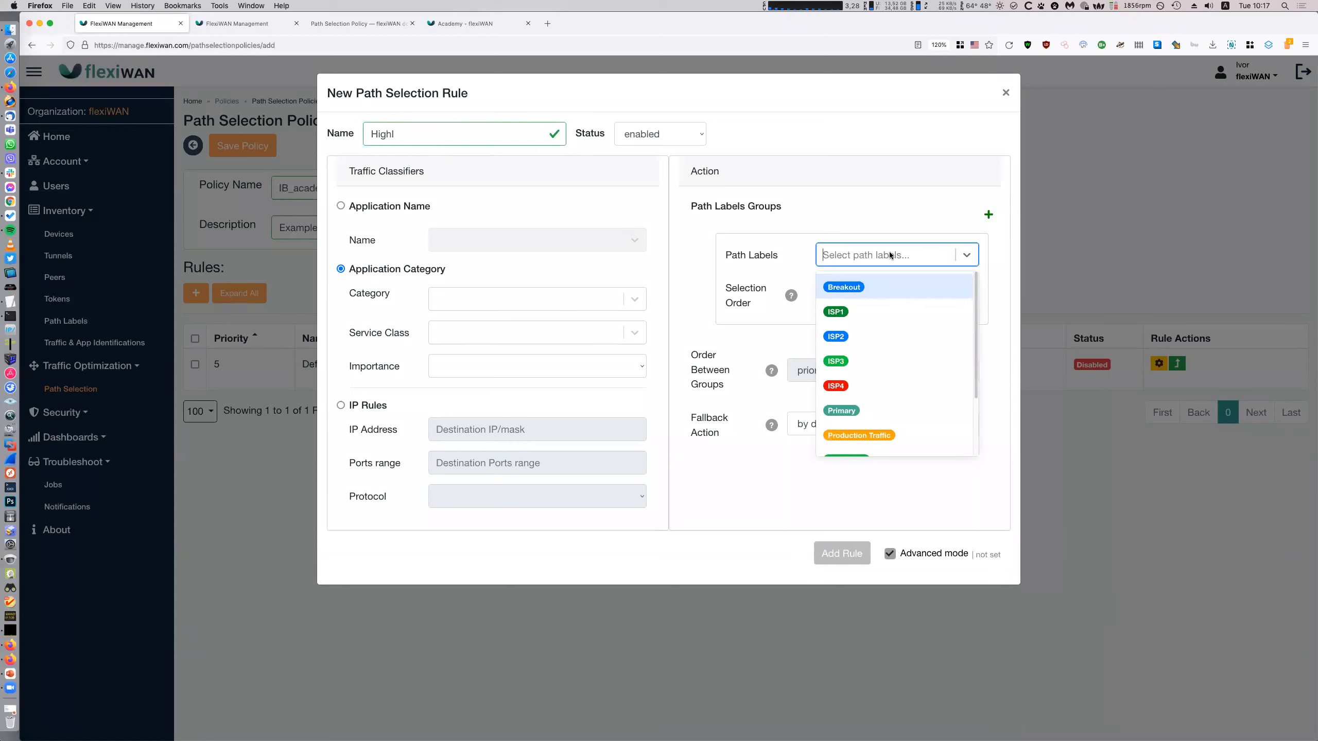
text(pri)
key(Return)
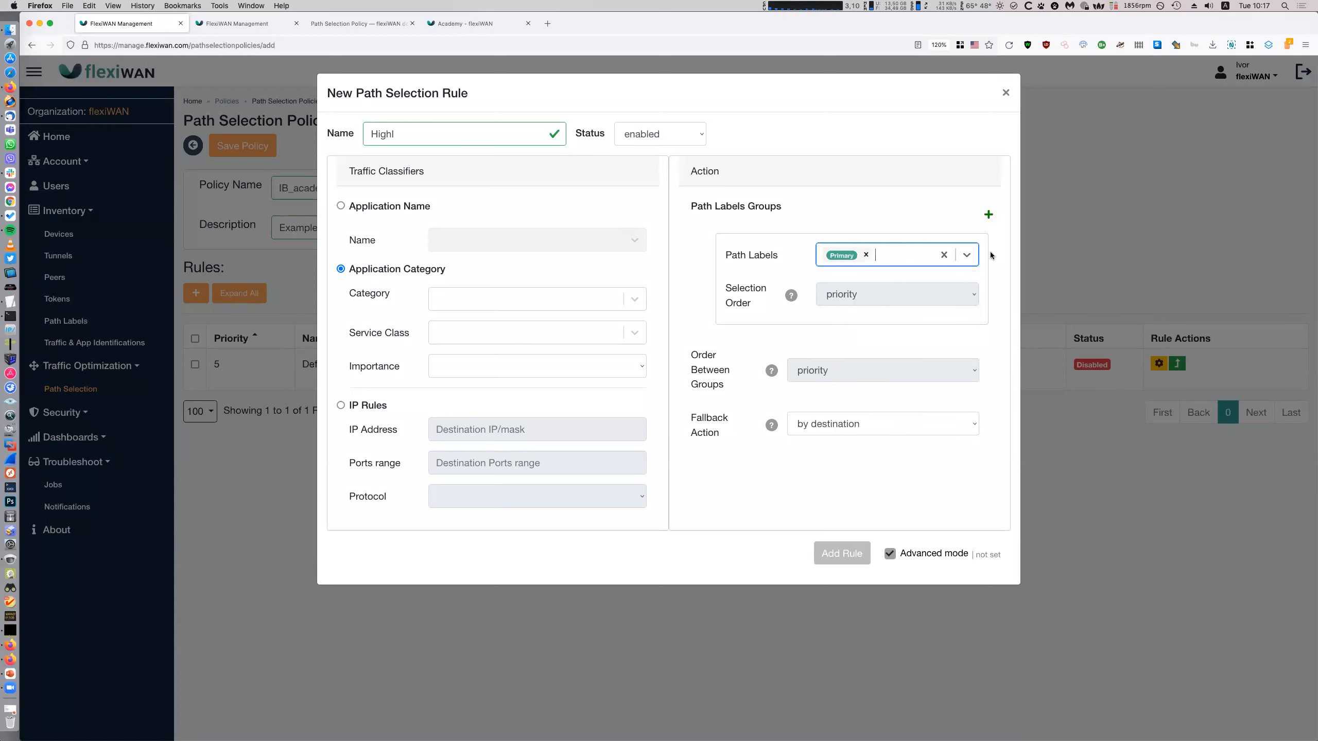
- Set the Highl rule's importance to high and its fallback action to drop, and add the rule
click(523, 370)
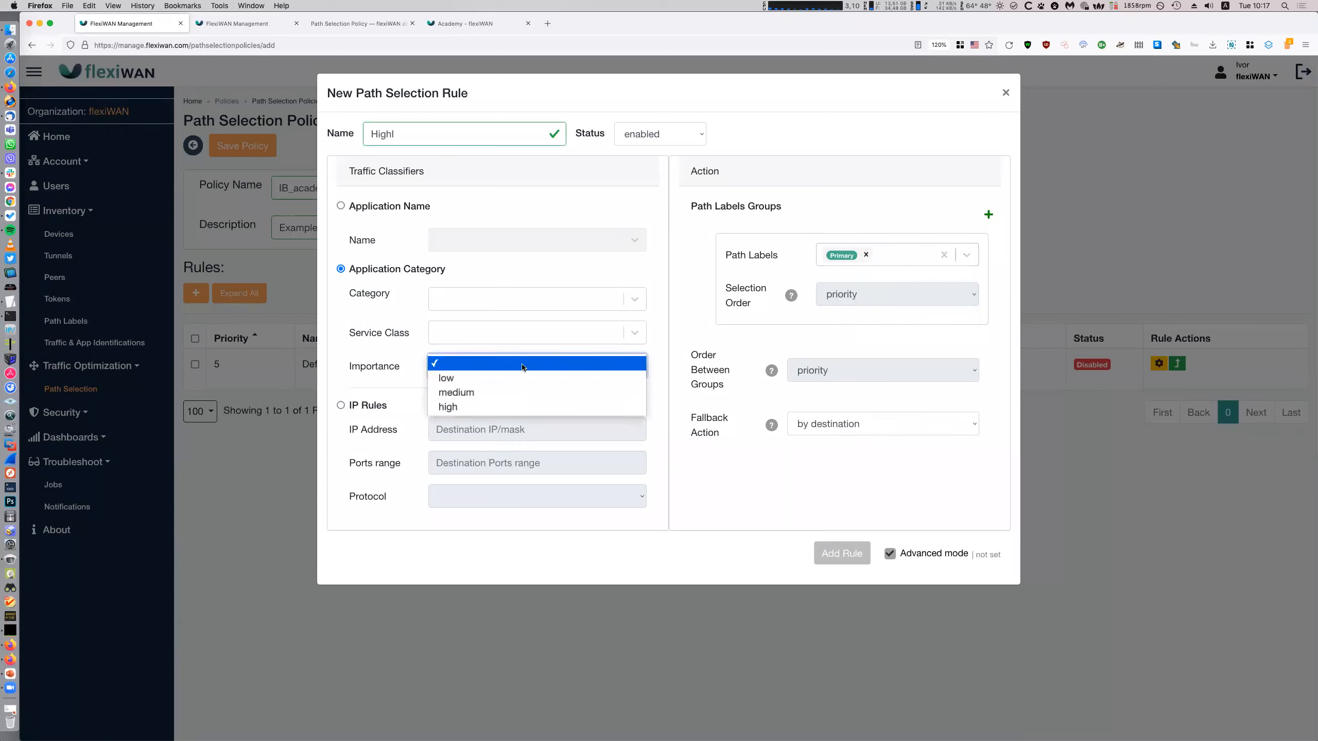
click(499, 408)
click(756, 481)
click(915, 430)
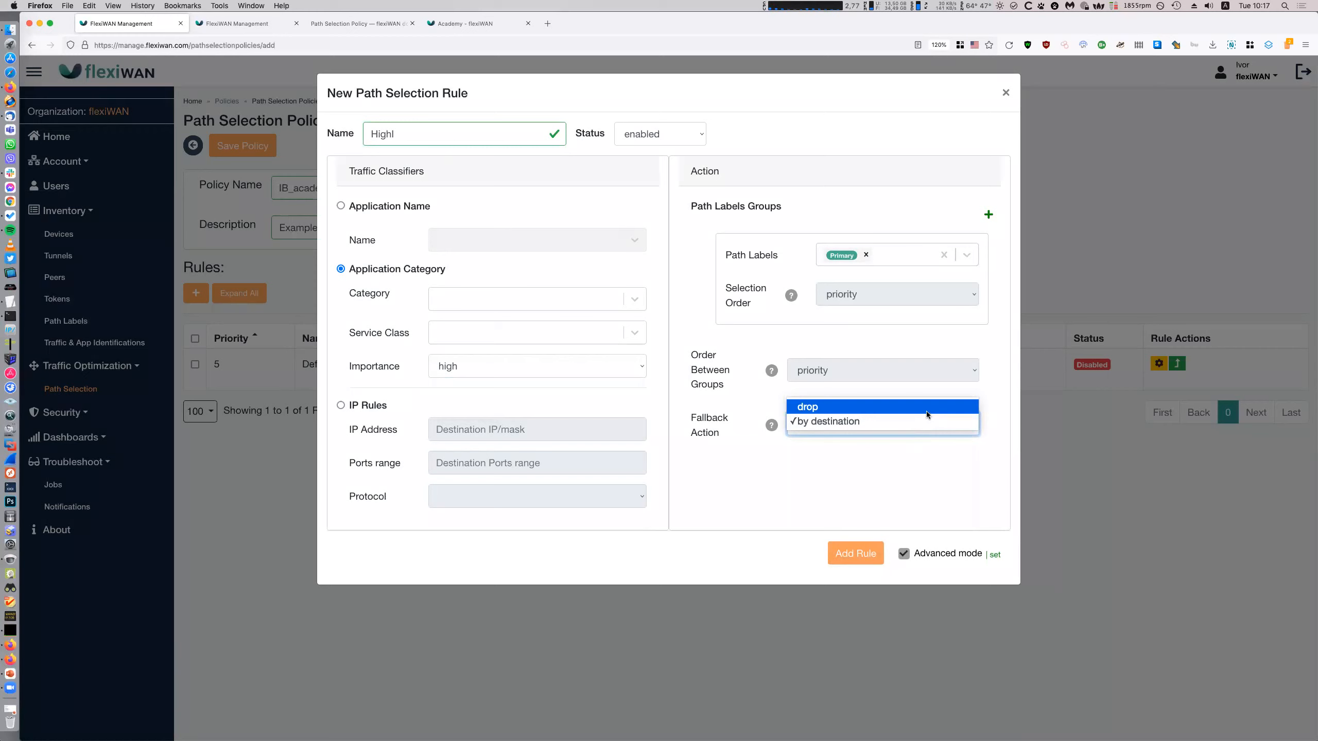
click(927, 411)
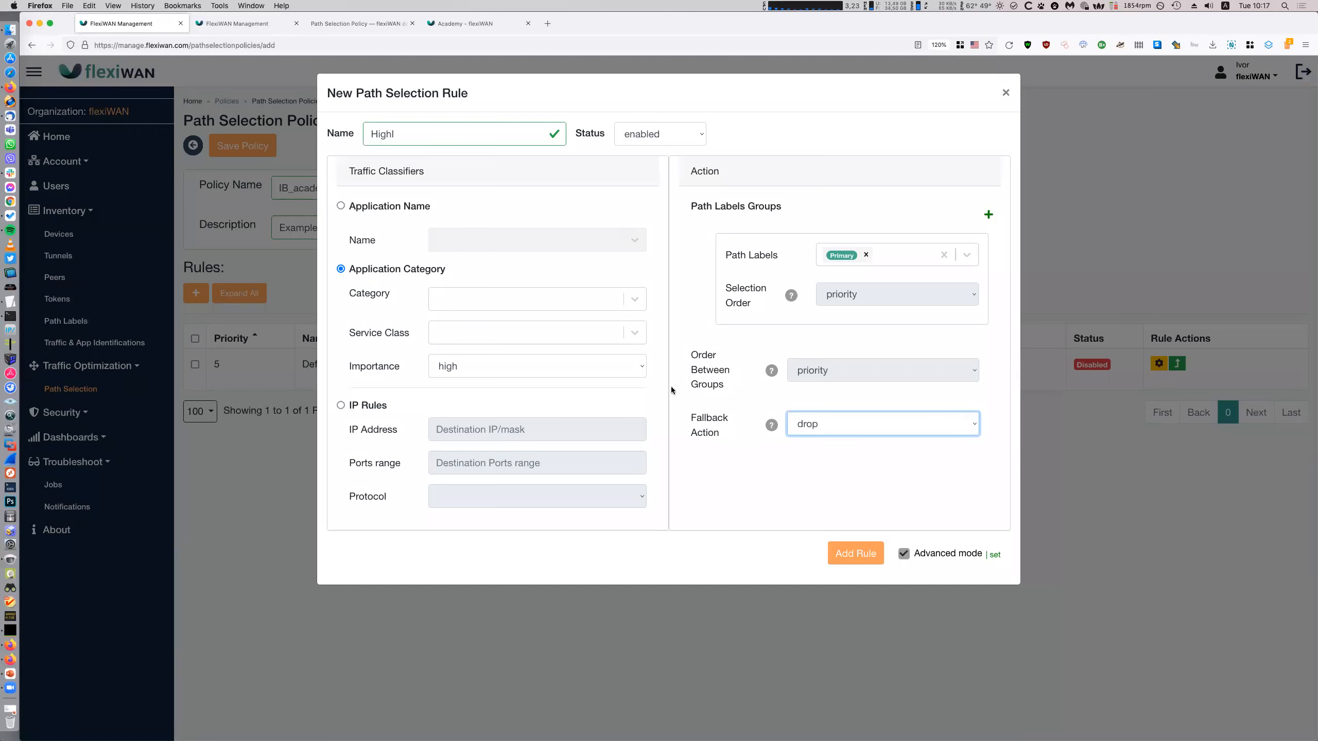
click(859, 552)
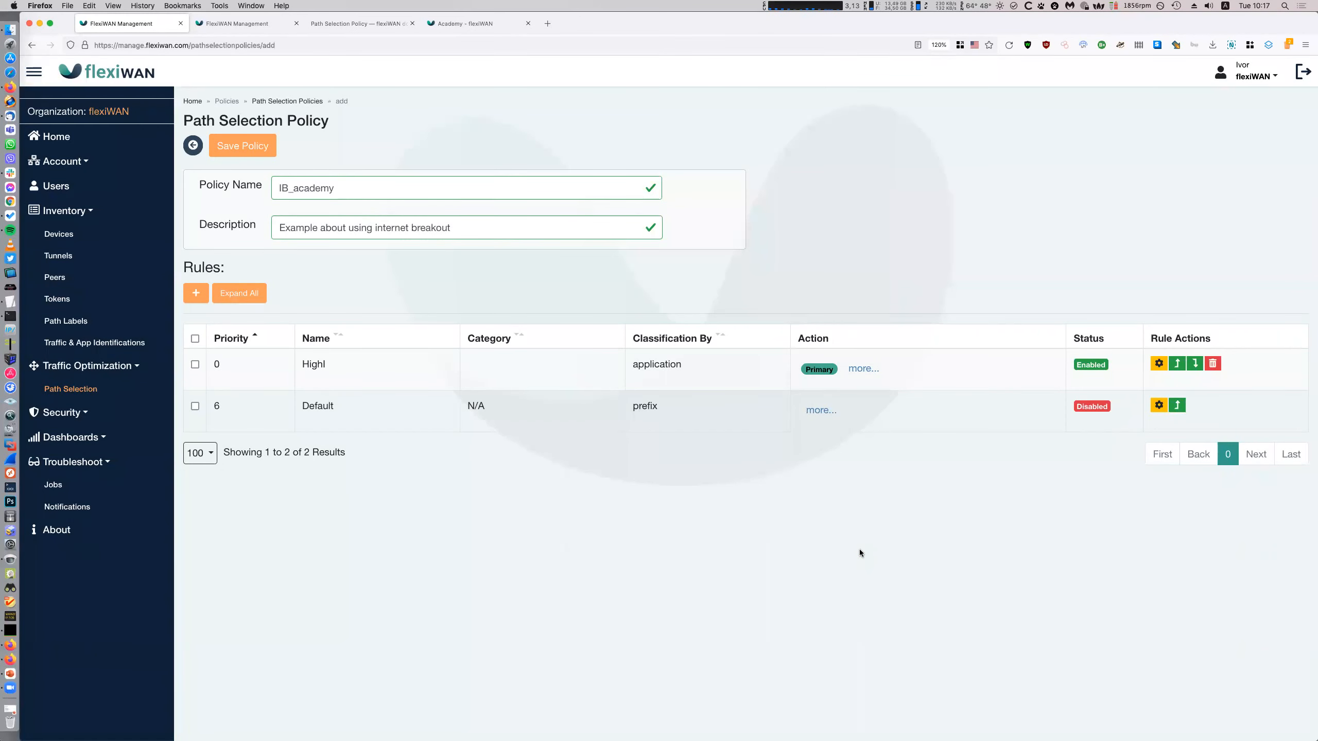
- Start another rule in advanced mode with low importance and name it Low
click(196, 294)
click(923, 307)
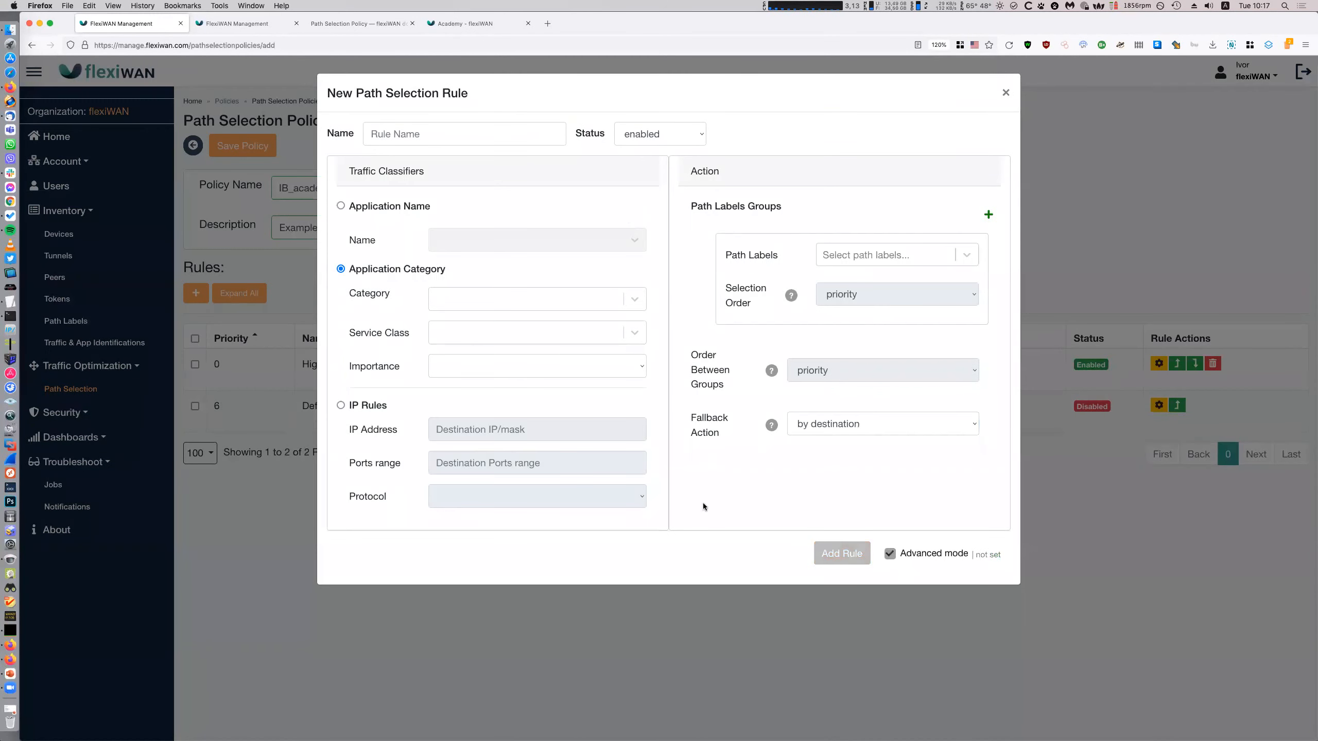
click(457, 365)
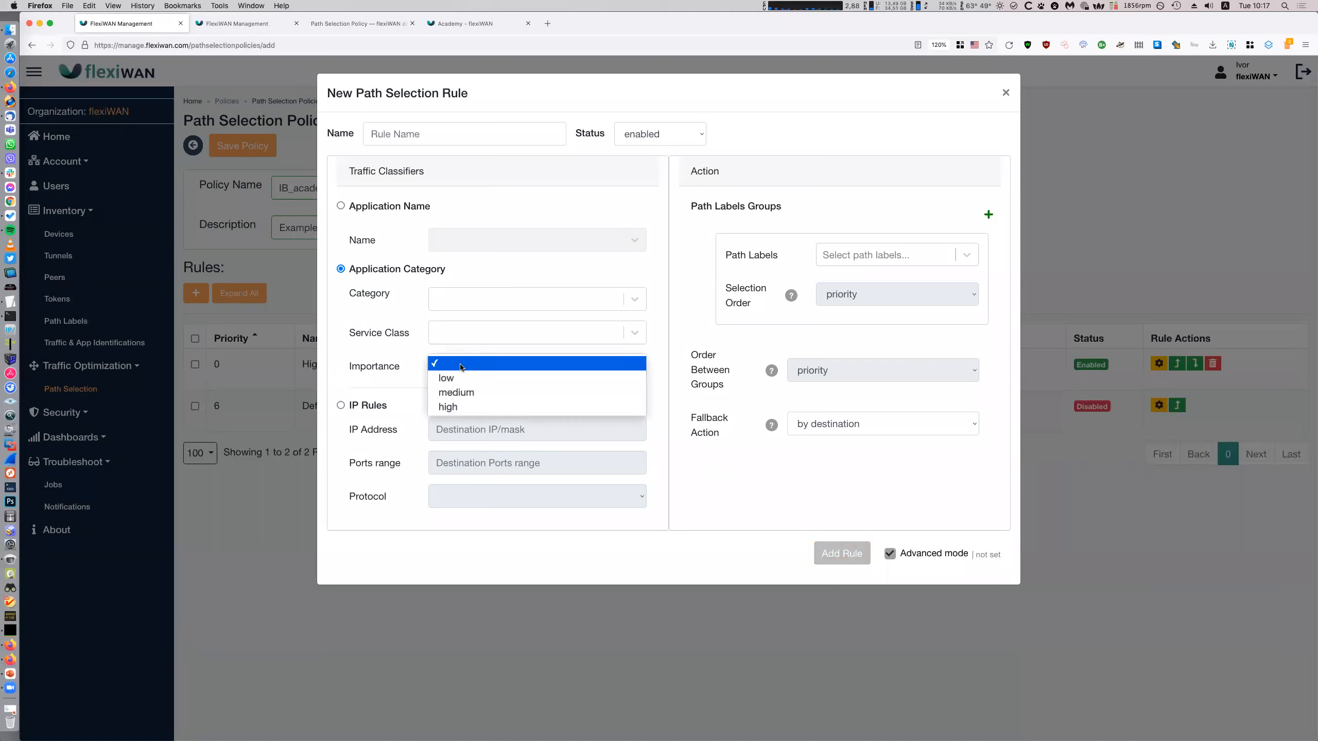
click(446, 378)
click(412, 134)
text(Low)
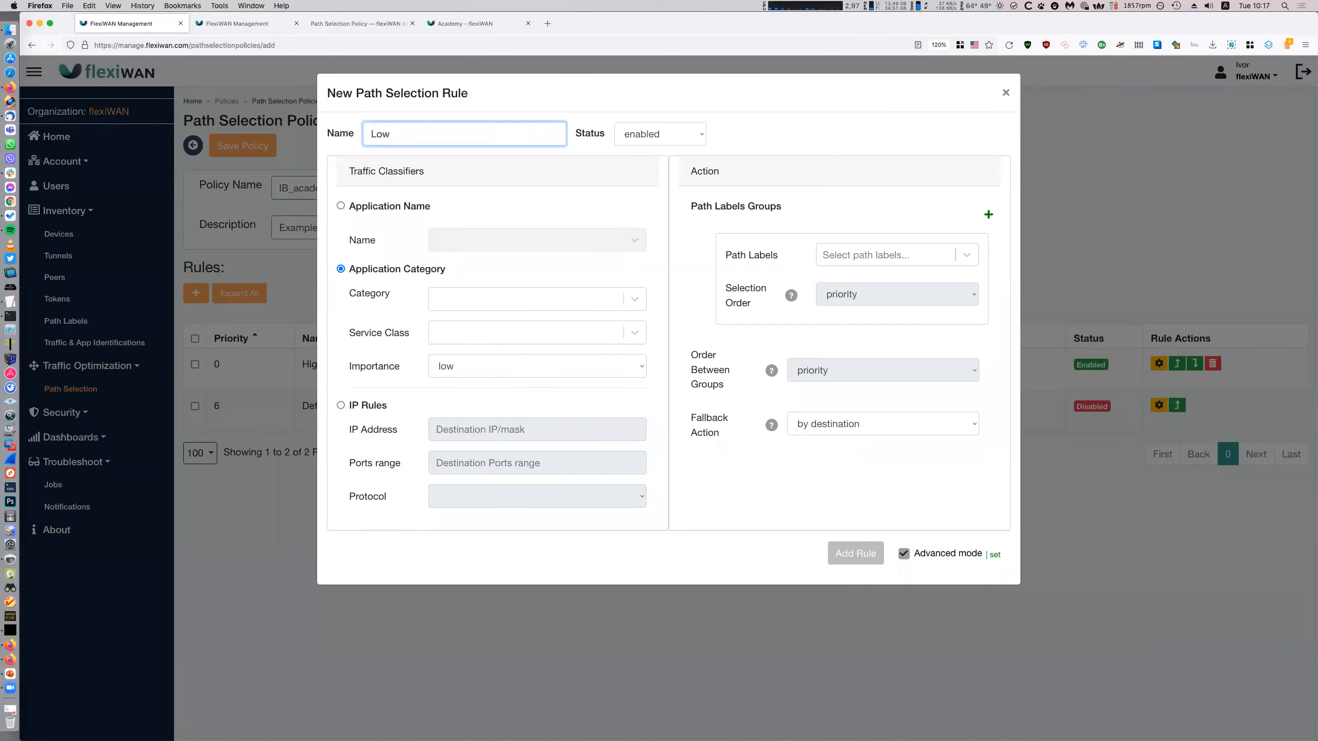
- Change the new rule's importance to medium and rename it Medium
click(490, 366)
click(451, 379)
double_click(380, 134)
text(Medium)
- Sort the custom and imported app identifications by importance and look through the medium-importance applications
click(253, 23)
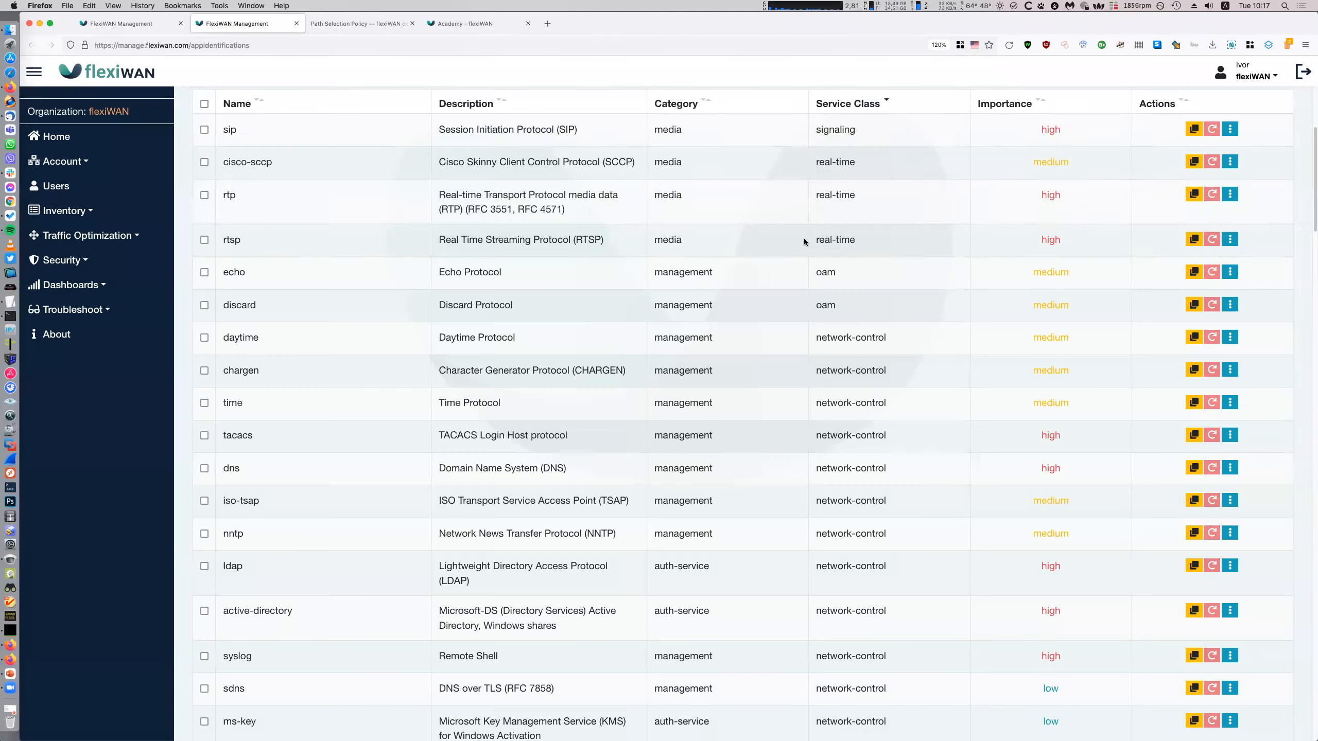
scroll(709, 207, up, 5)
click(684, 177)
click(1029, 180)
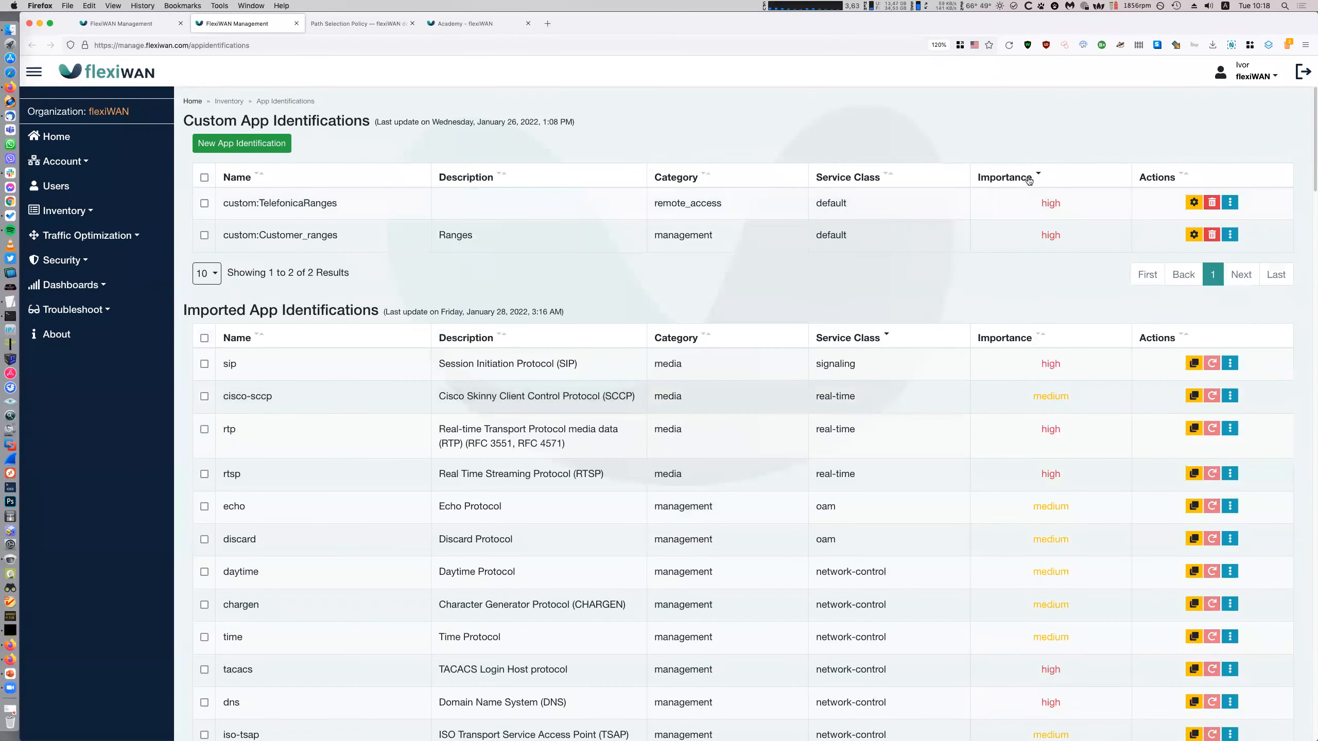
click(1040, 336)
scroll(1077, 373, down, 3)
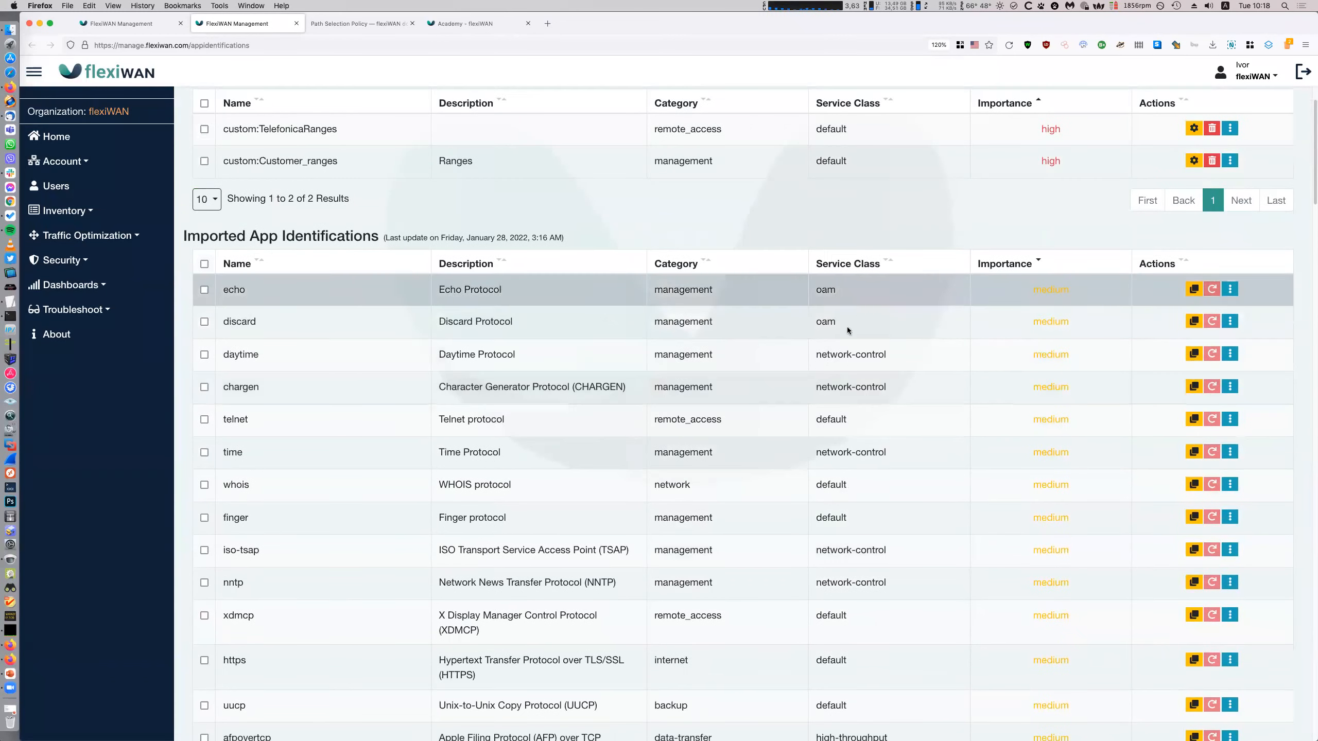
scroll(959, 587, down, 10)
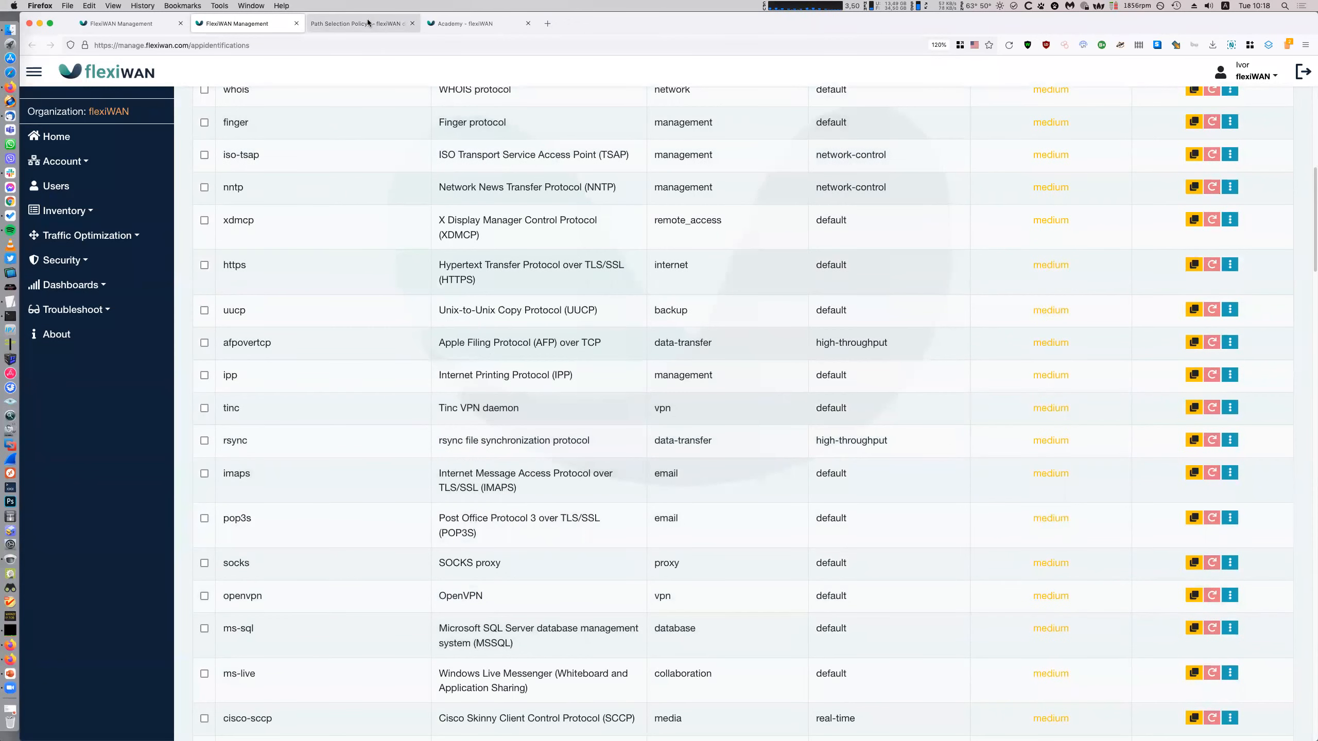
- Return to the unfinished Medium rule, assign it the Secondary path label, and add the rule
click(172, 23)
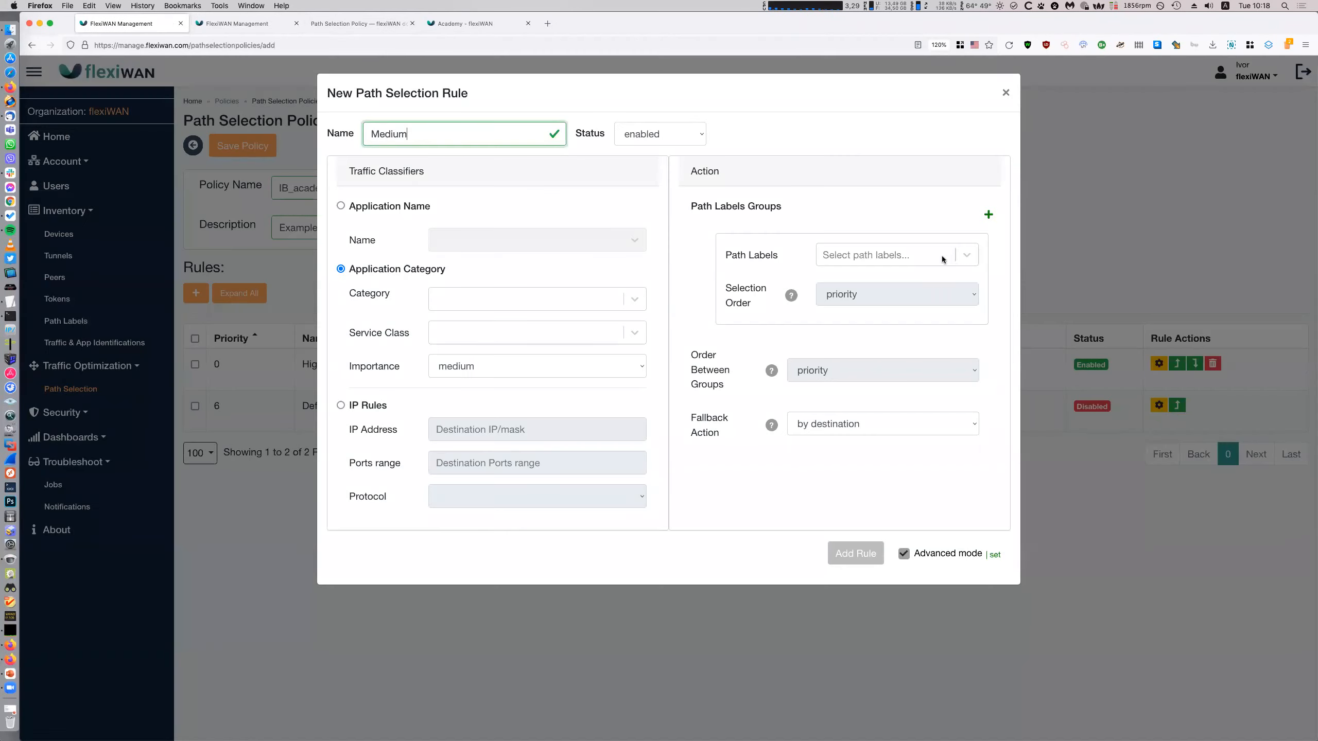
click(952, 257)
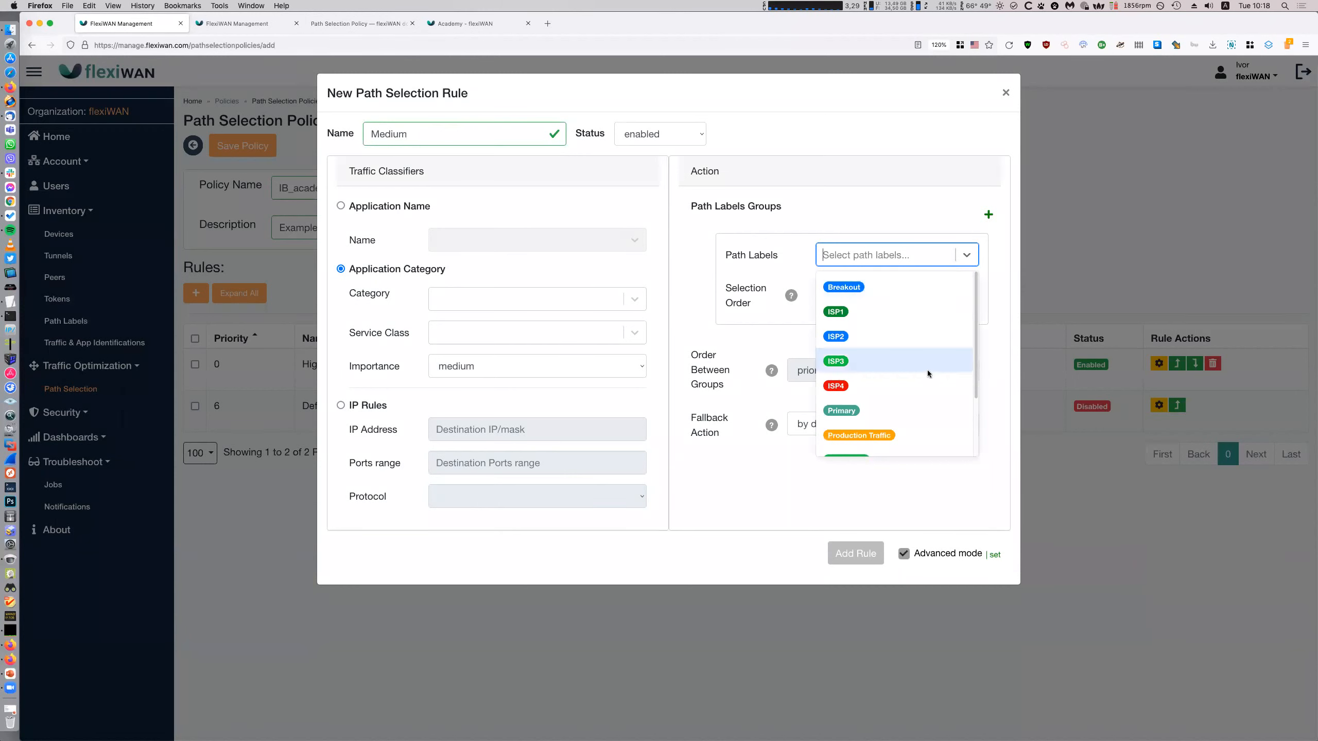
text(sec)
key(Return)
click(744, 499)
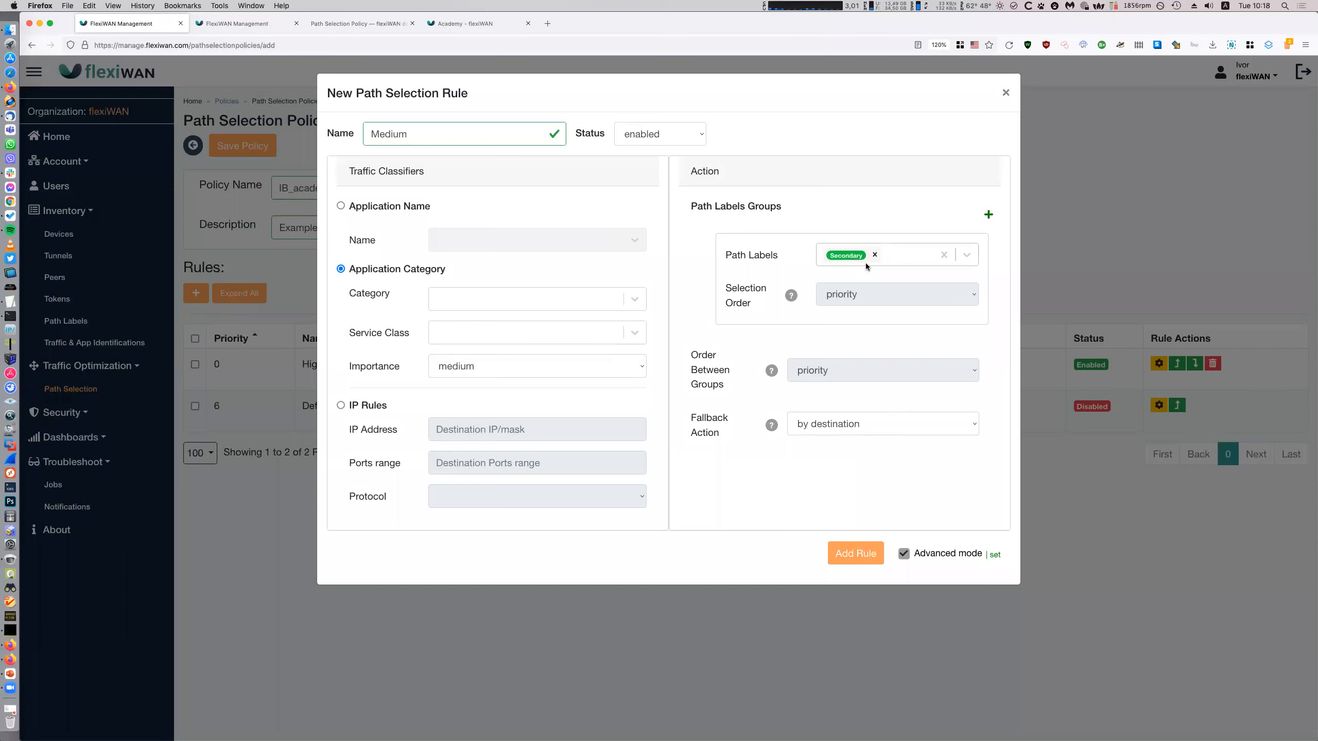
click(846, 556)
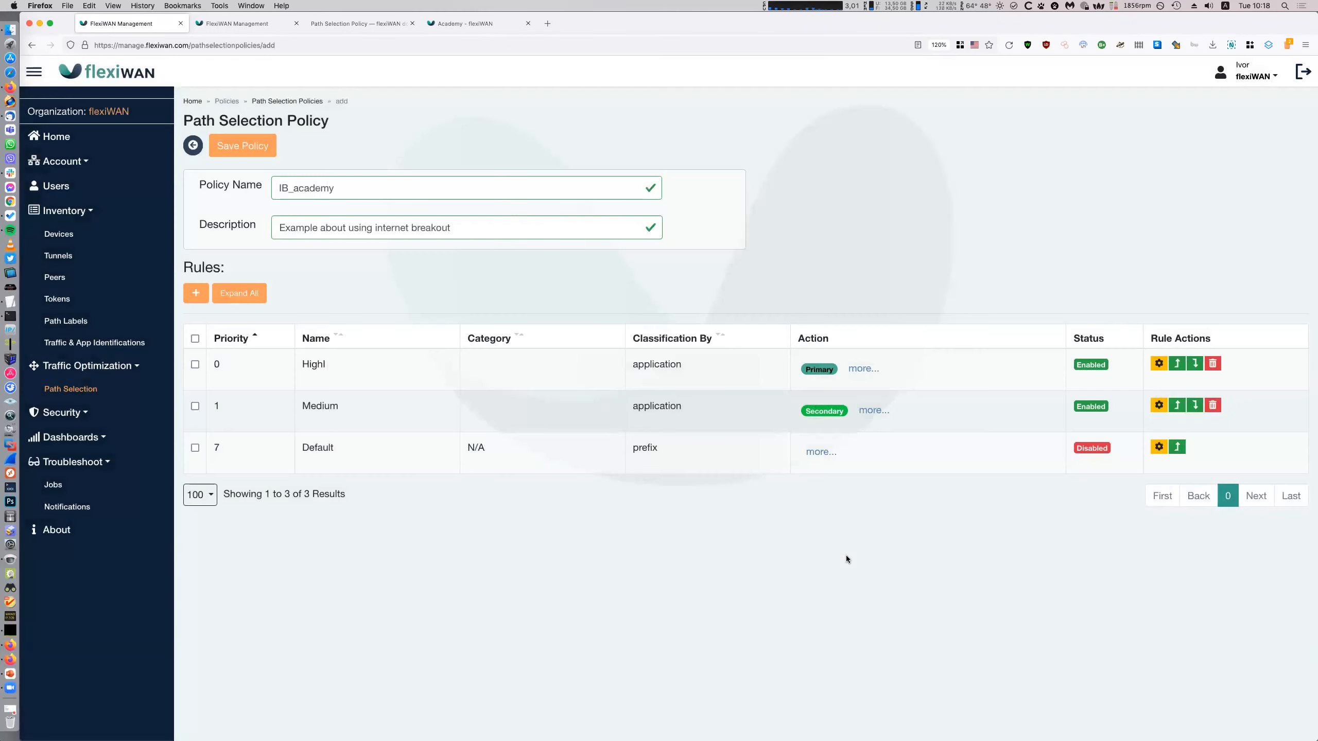
- Expand the Highl and Medium rules and examine their traffic classification and action details
click(727, 387)
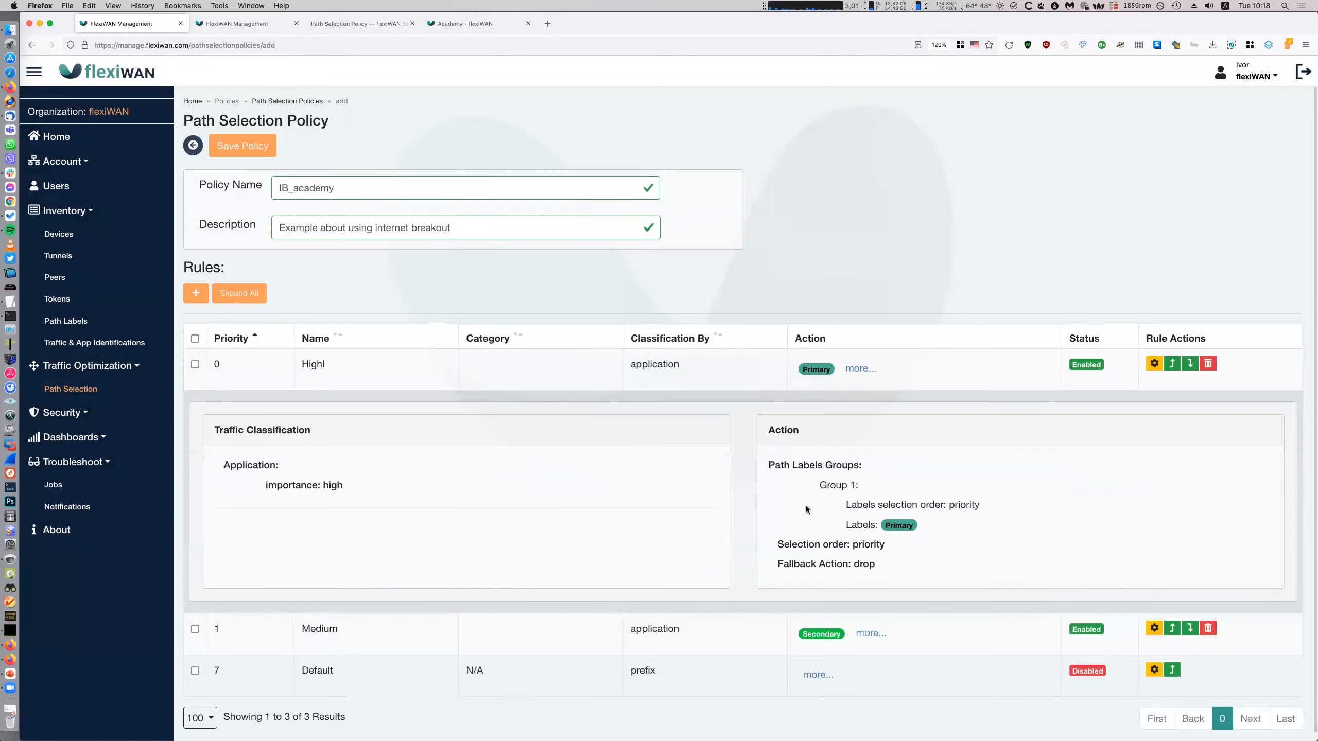
click(542, 626)
scroll(931, 558, down, 5)
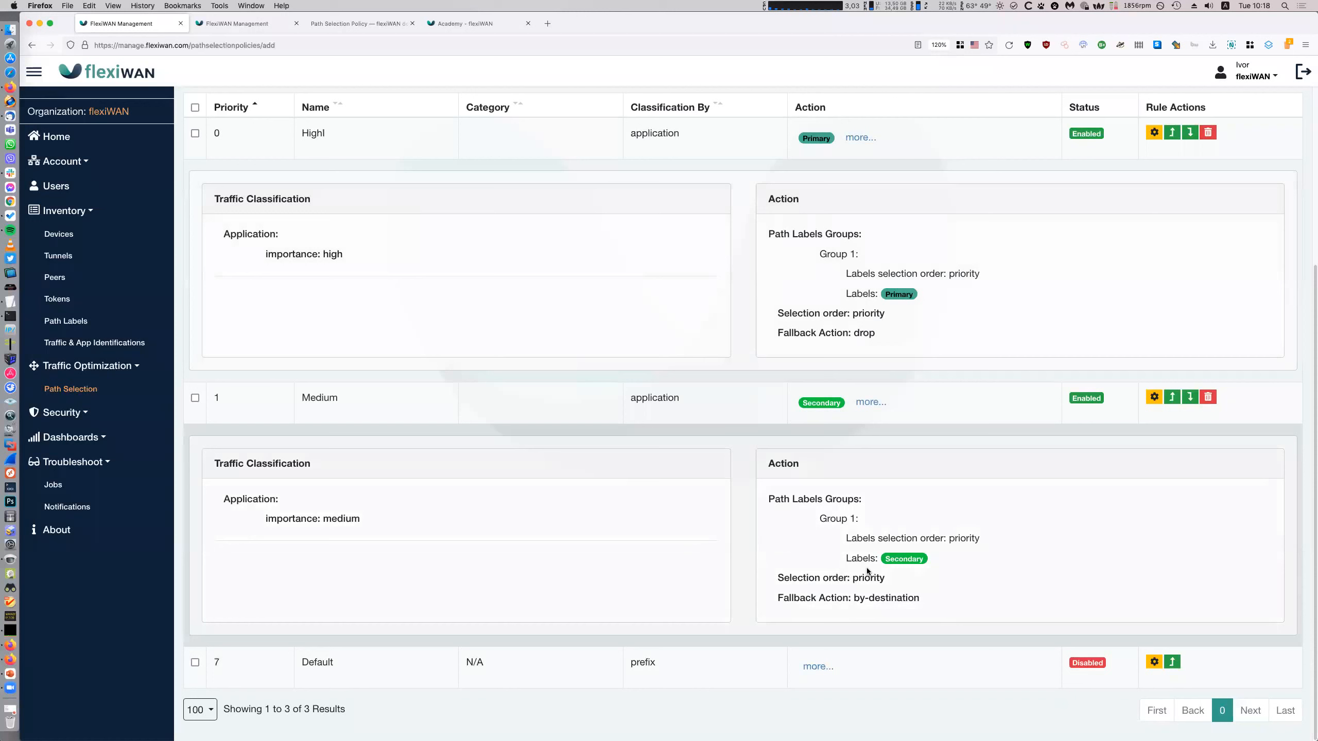
- Edit the Medium rule in advanced mode, set its fallback action to drop, and update the rule
click(1155, 397)
click(1004, 95)
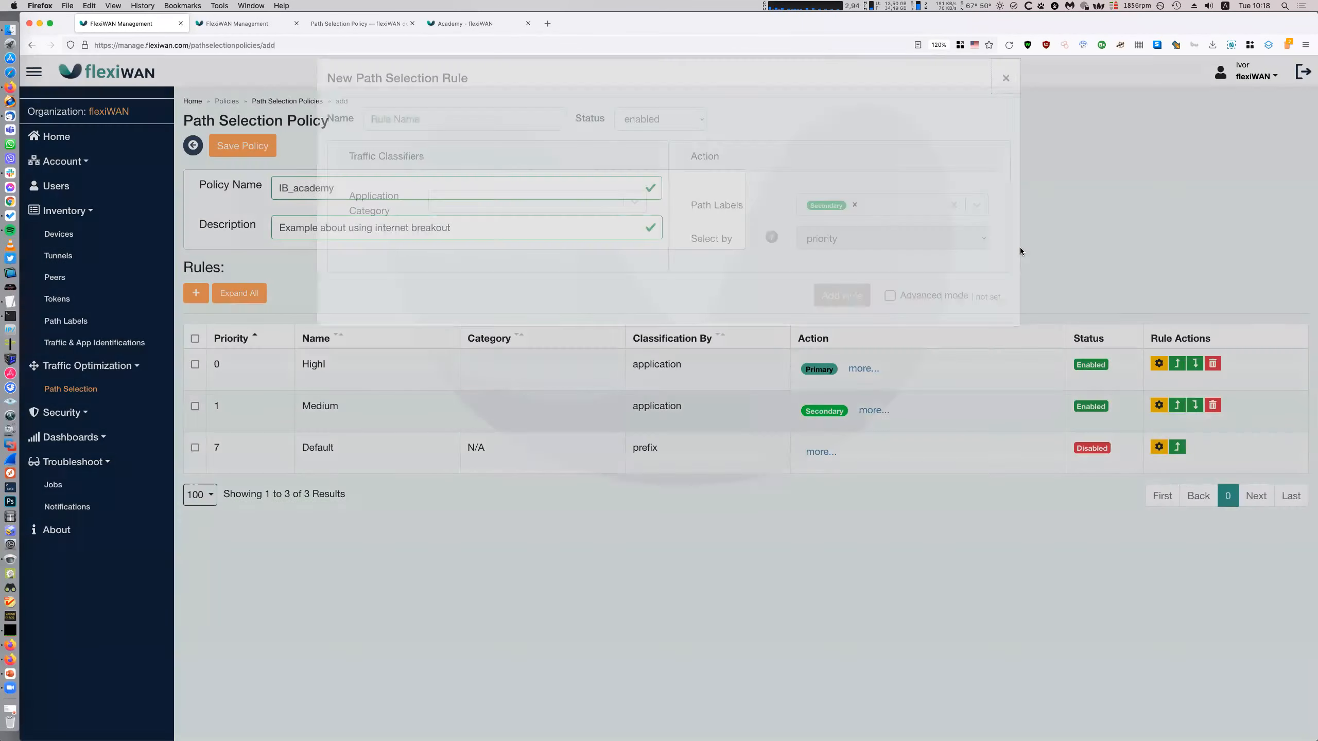
click(1160, 404)
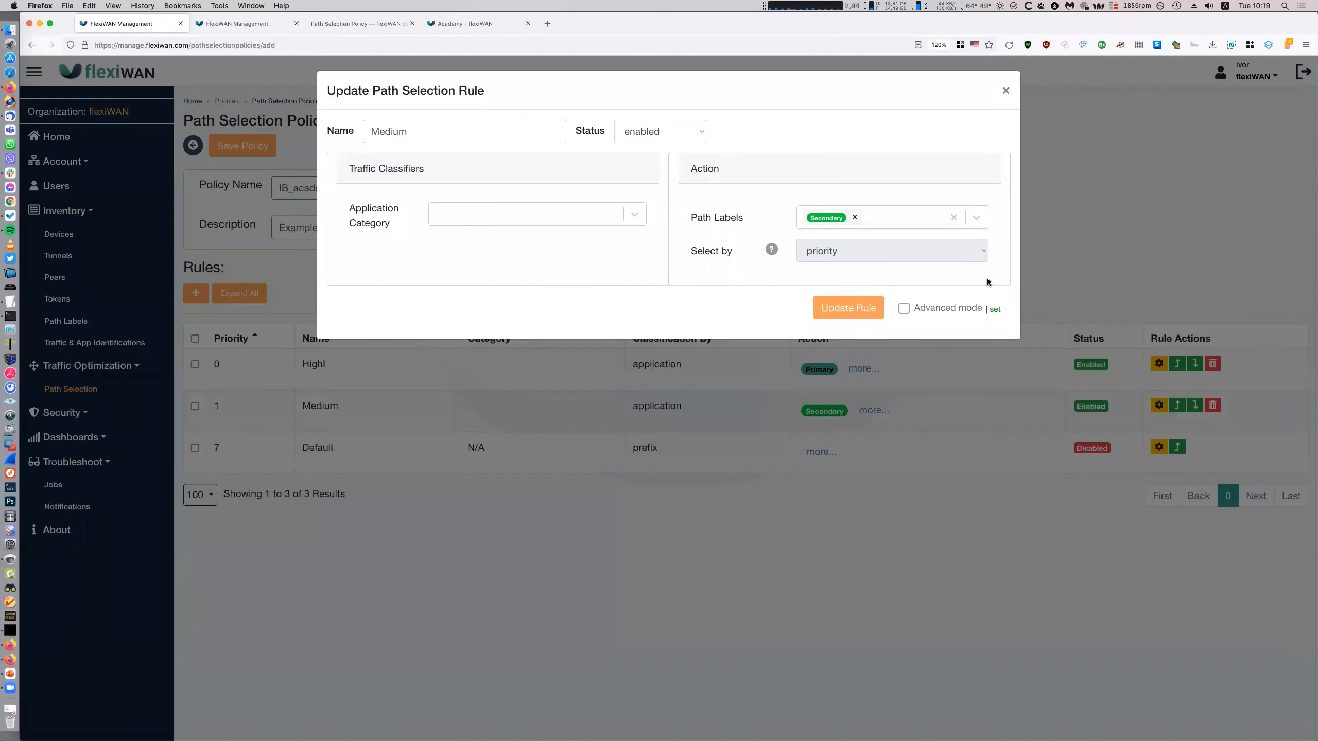
click(941, 310)
click(869, 429)
click(840, 405)
click(845, 546)
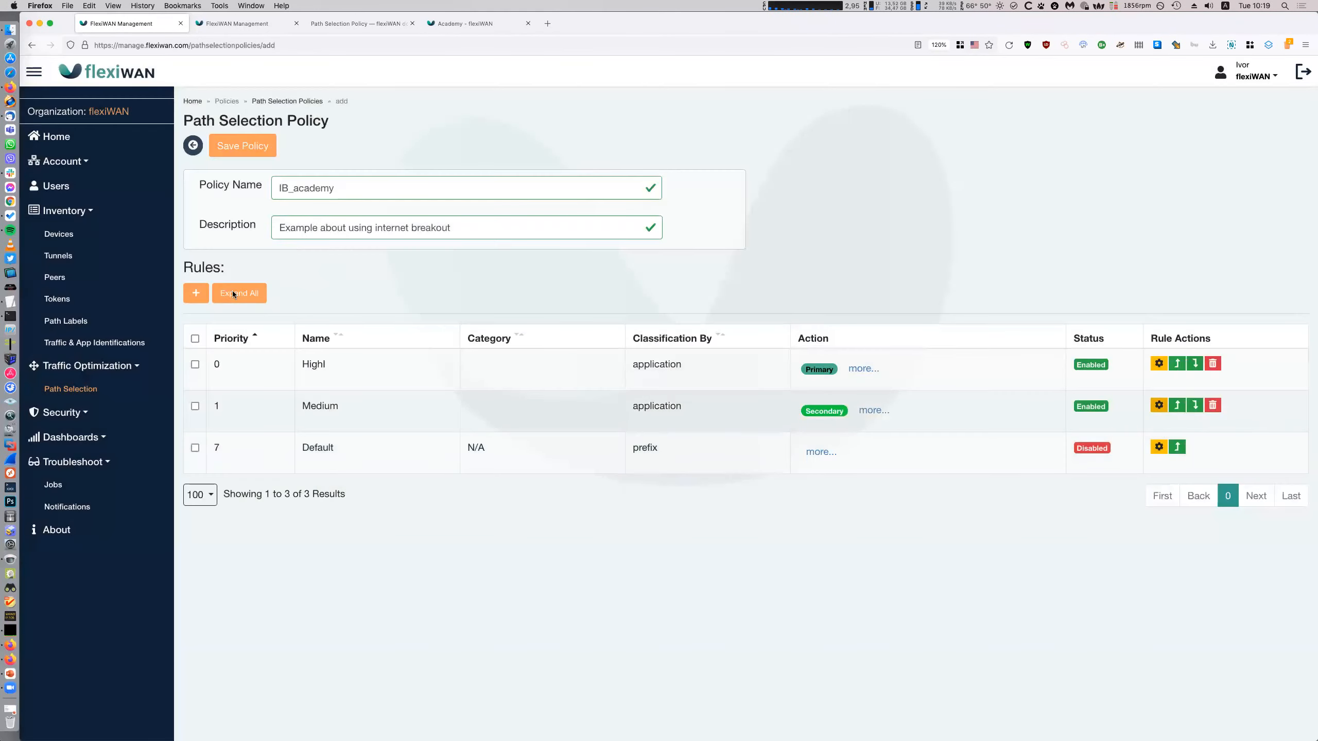
- Expand both rules again and compare their path labels and fallback actions
click(989, 422)
click(969, 377)
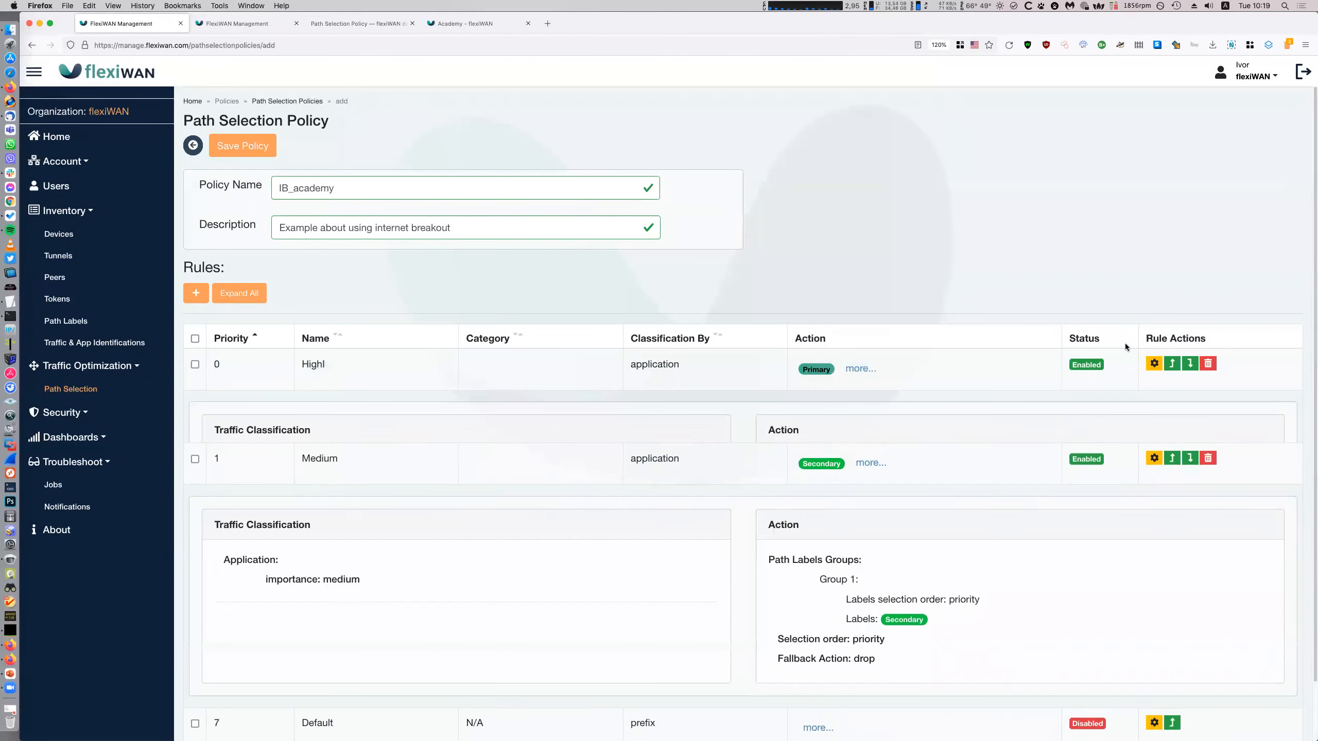
scroll(1144, 410, down, 5)
drag(776, 337, 778, 338)
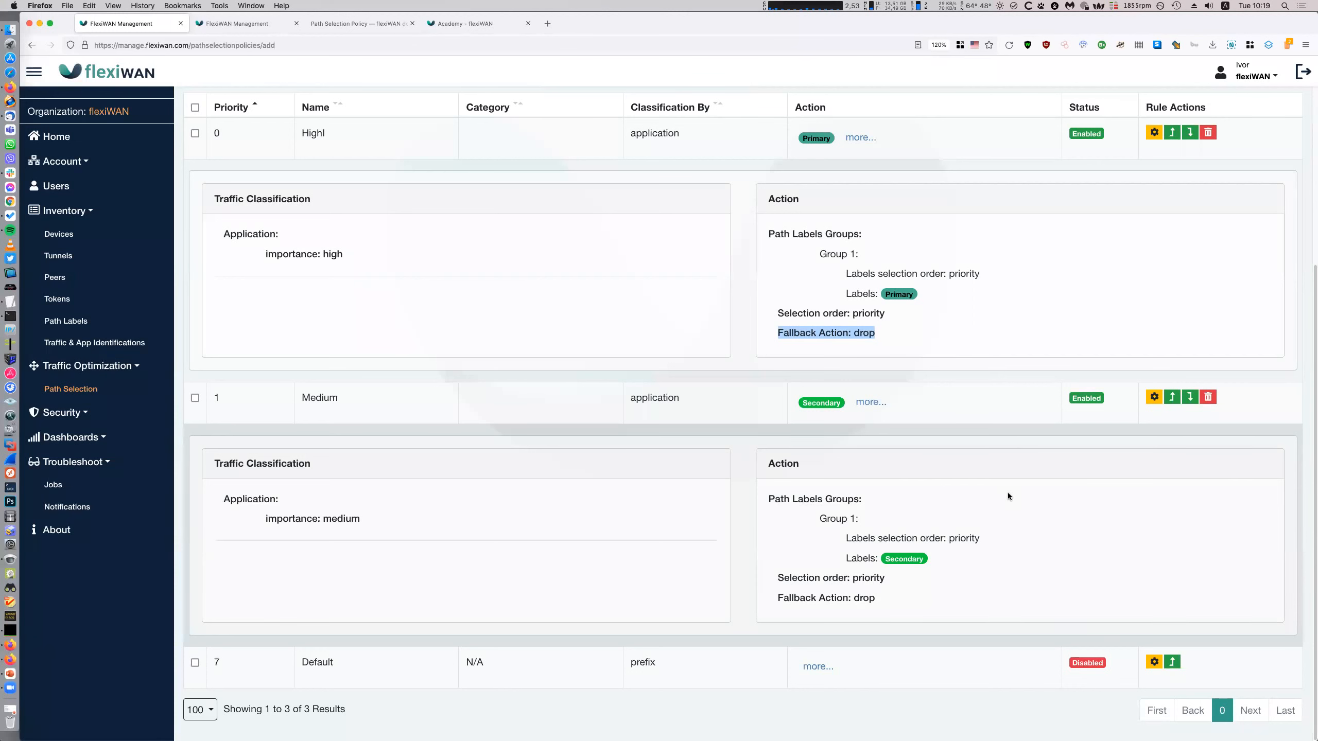
scroll(1011, 483, up, 5)
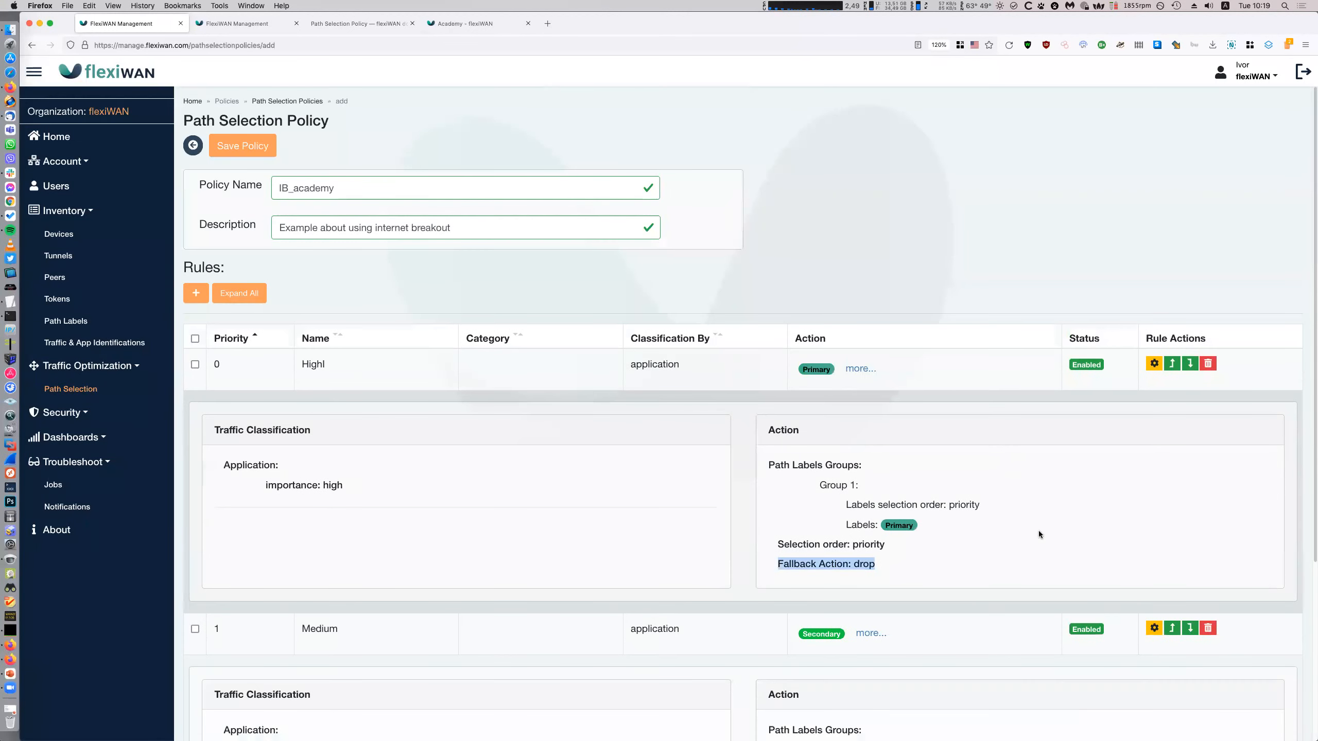
scroll(1038, 530, down, 3)
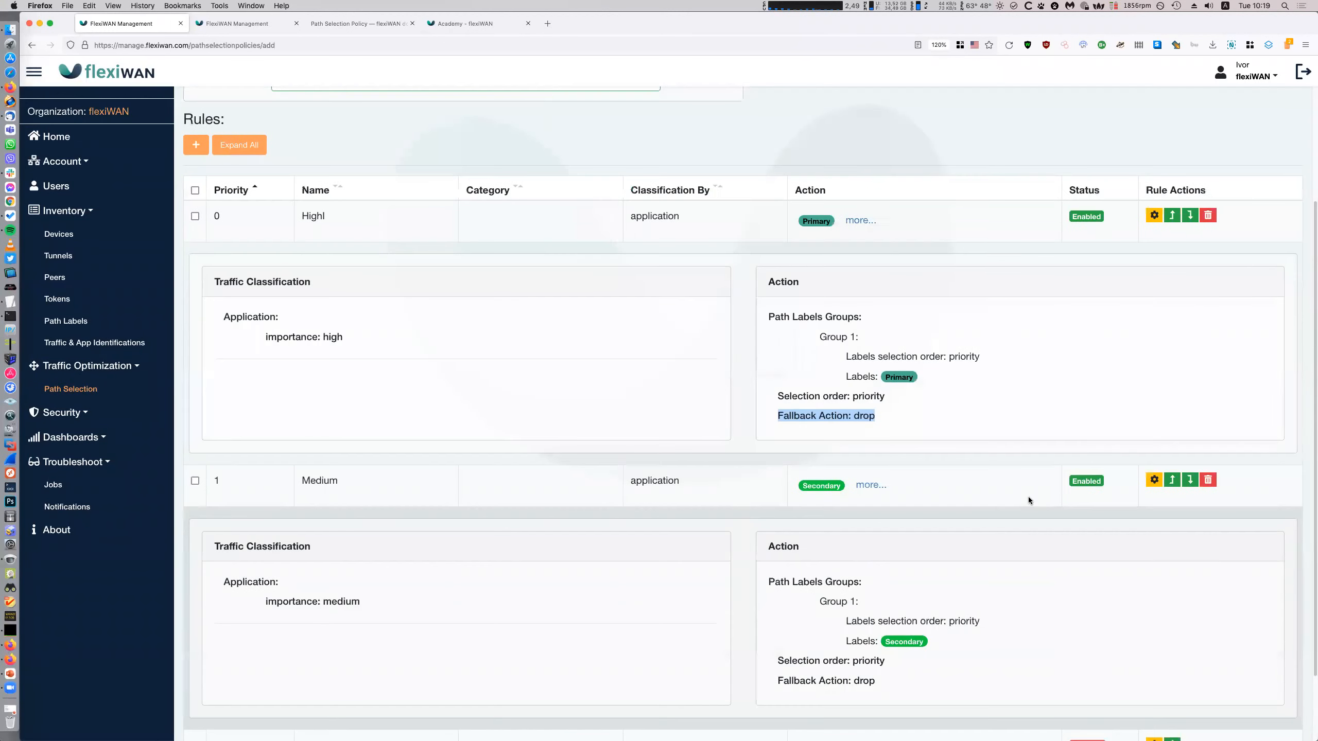
- Edit the Highl rule in advanced mode, set its fallback action to by destination, and update the rule
click(1156, 217)
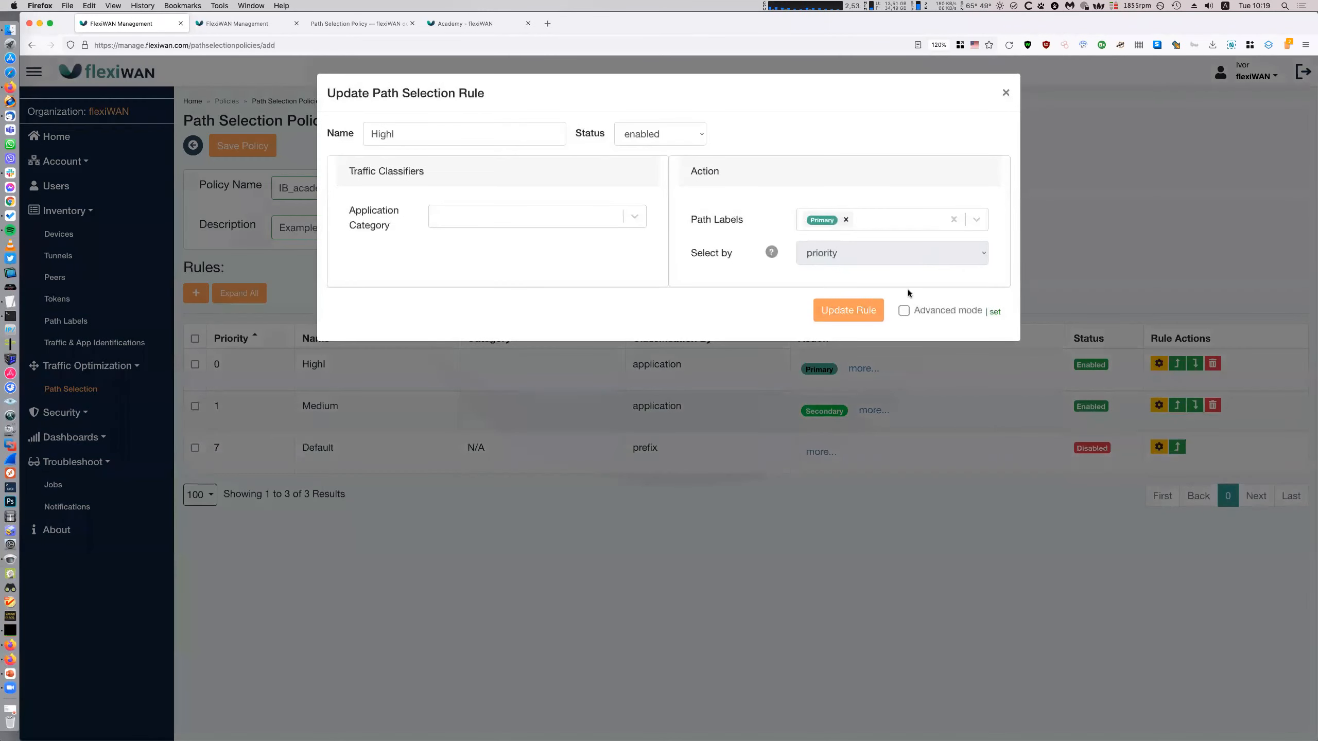
click(933, 312)
click(842, 425)
click(829, 435)
click(849, 553)
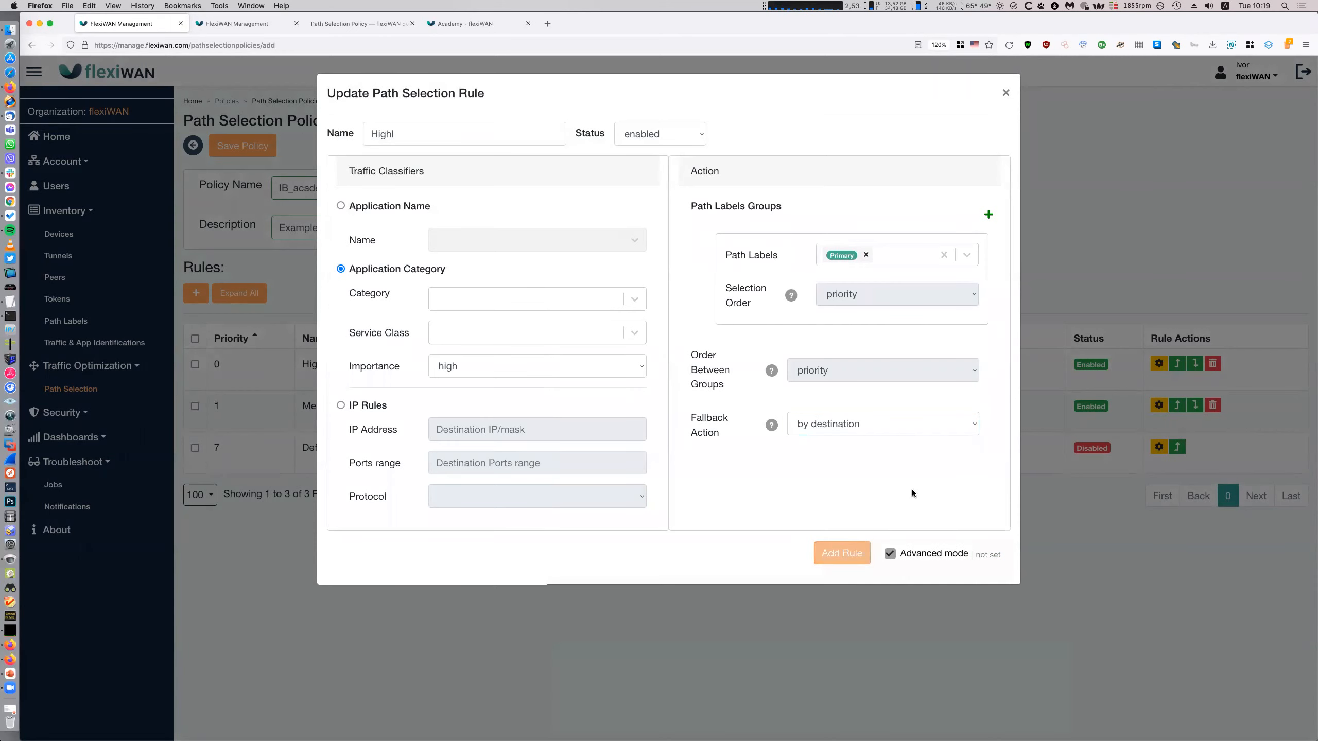
click(939, 415)
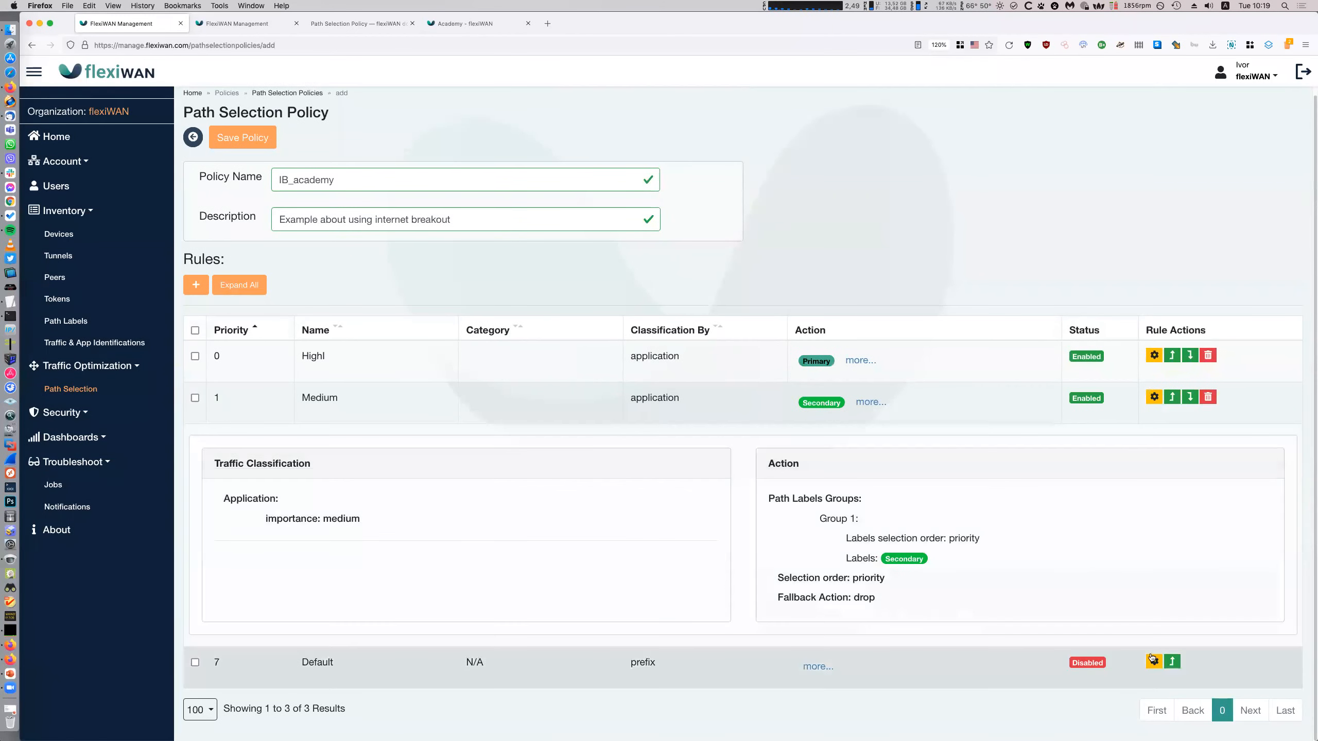
- Change the Medium rule's fallback action to by destination in advanced mode and update the rule
click(1153, 661)
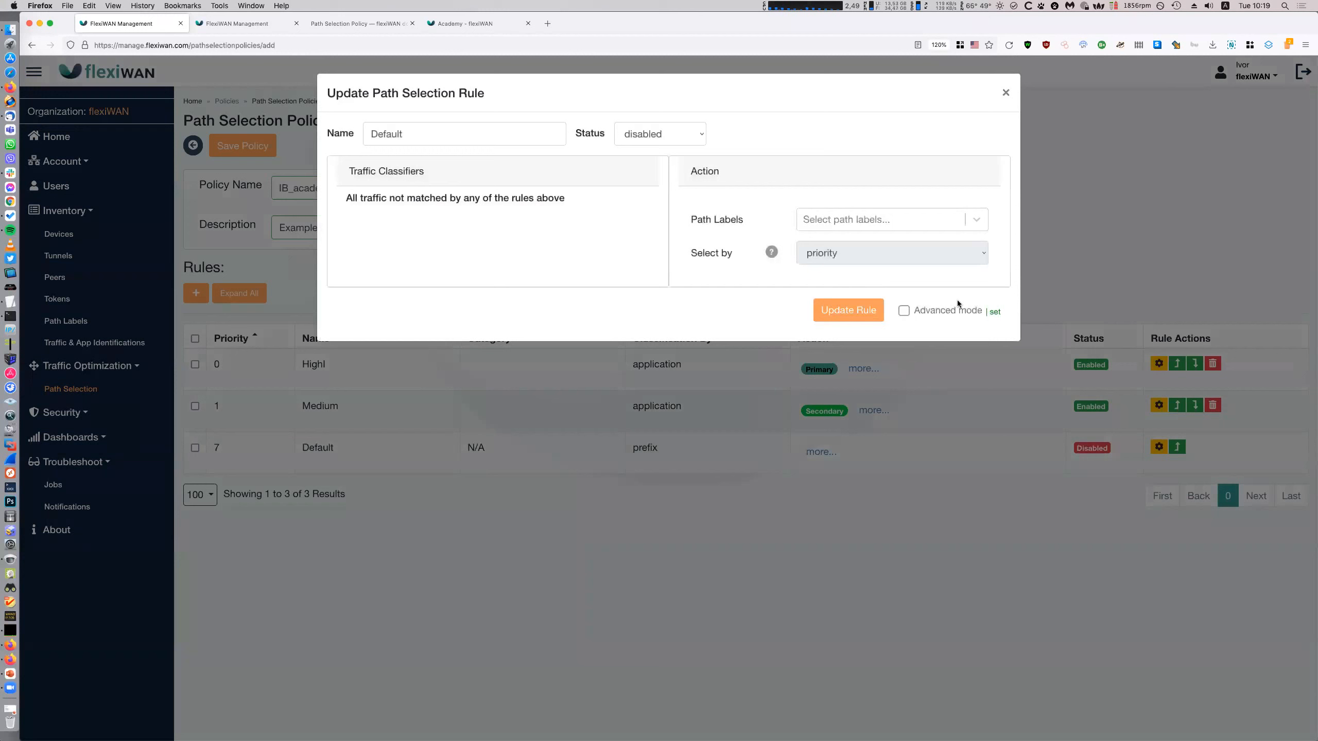
click(1005, 92)
click(1159, 406)
click(1159, 406)
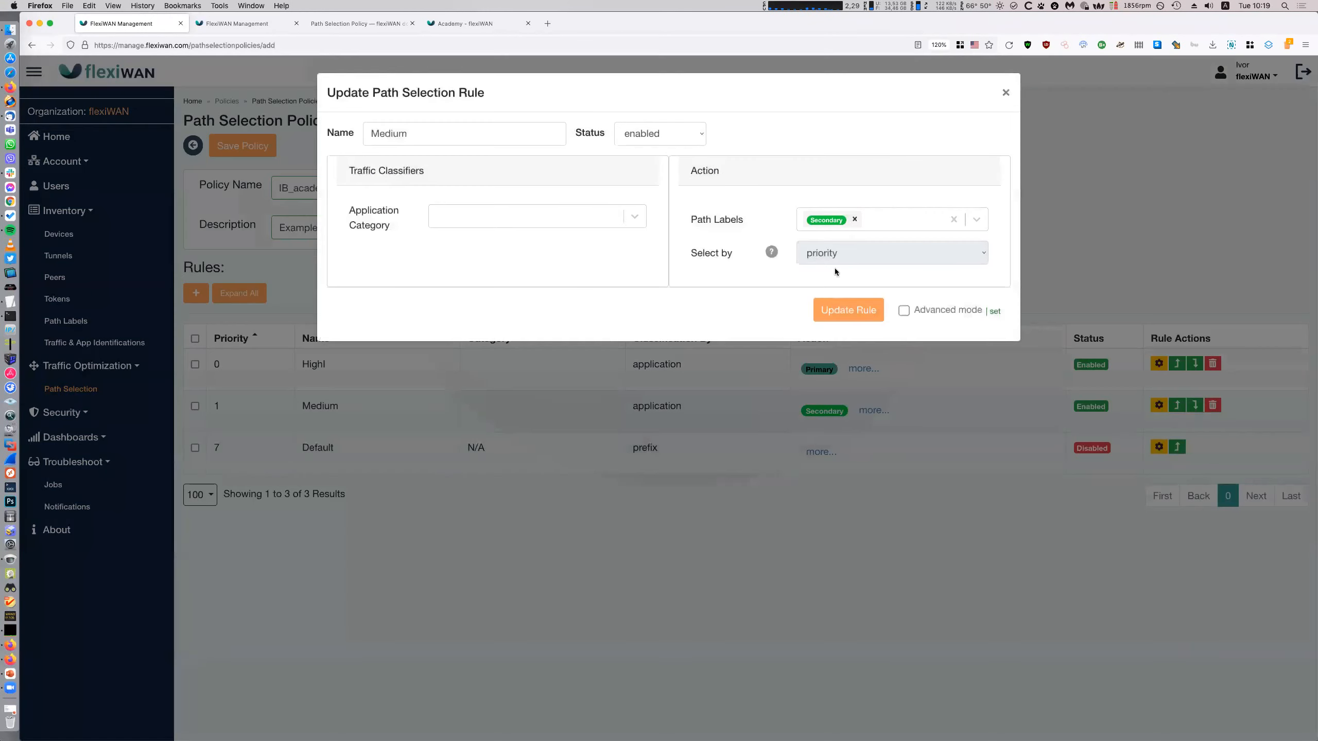
click(904, 307)
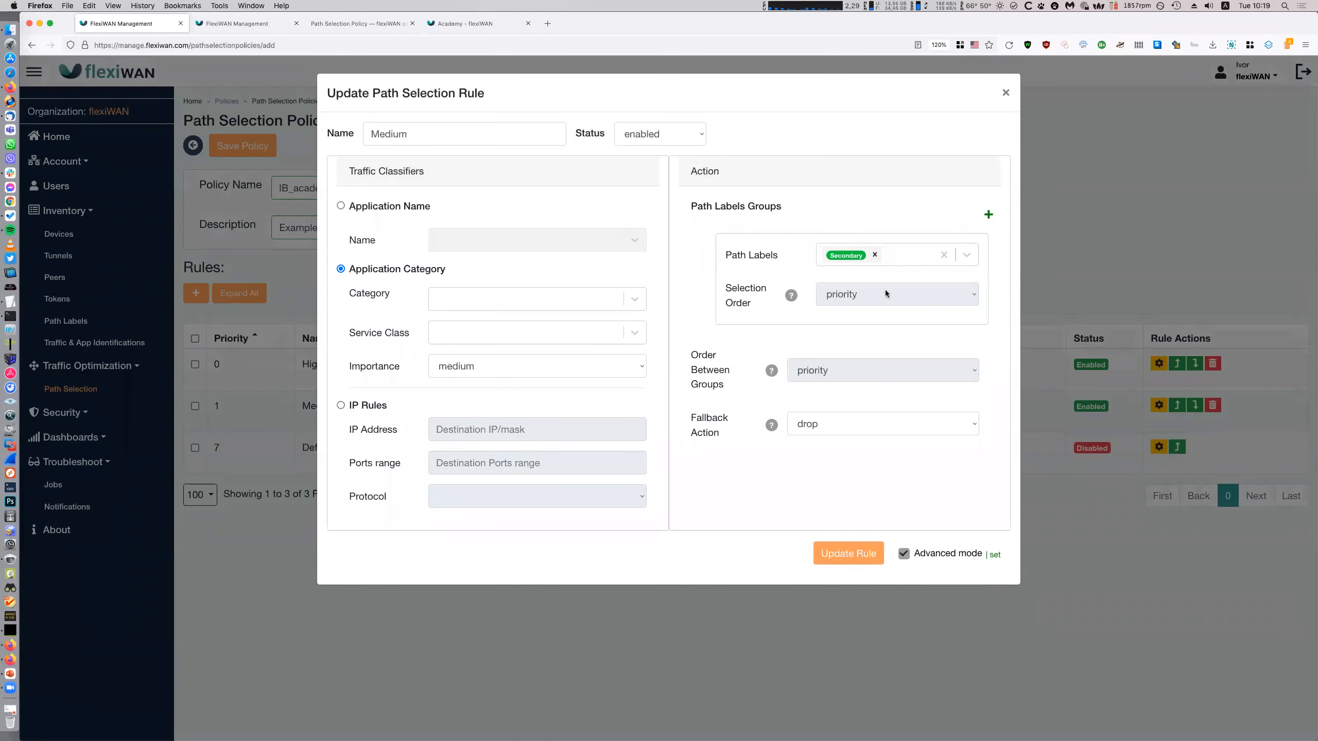
click(828, 426)
click(838, 440)
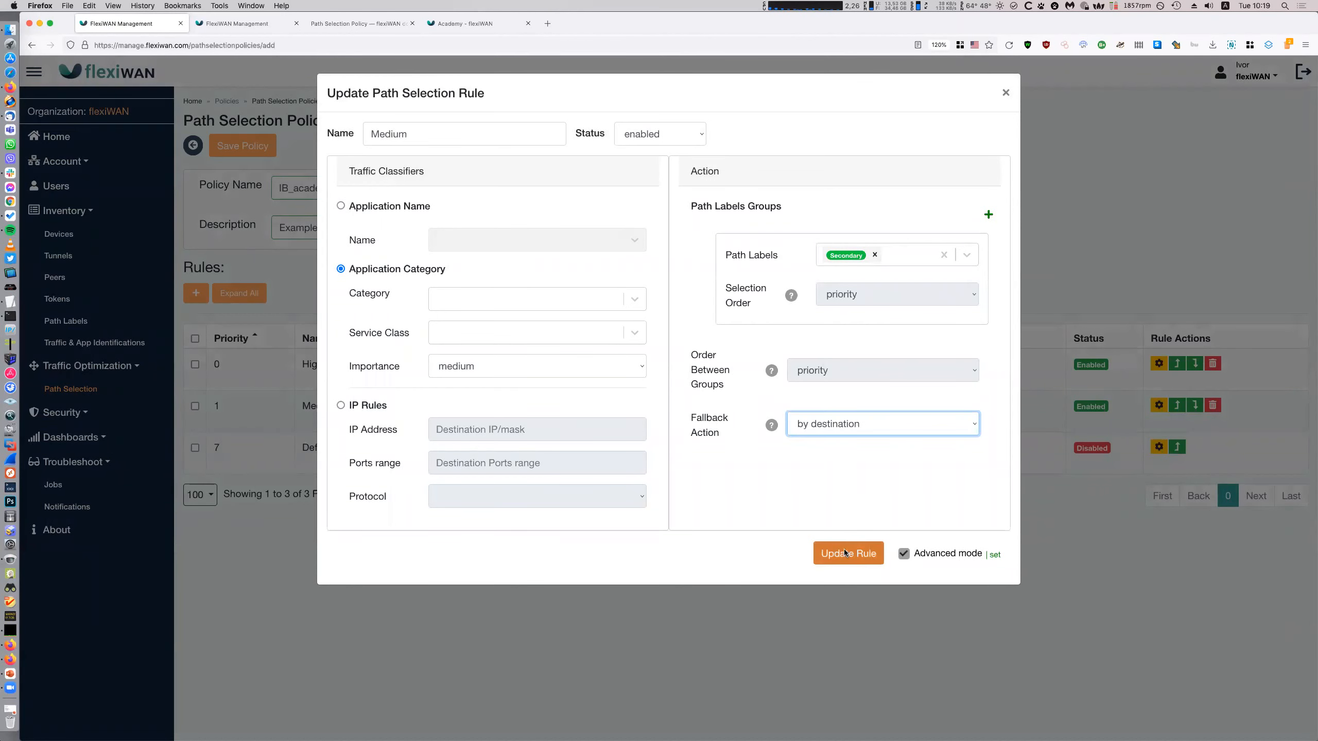
click(844, 551)
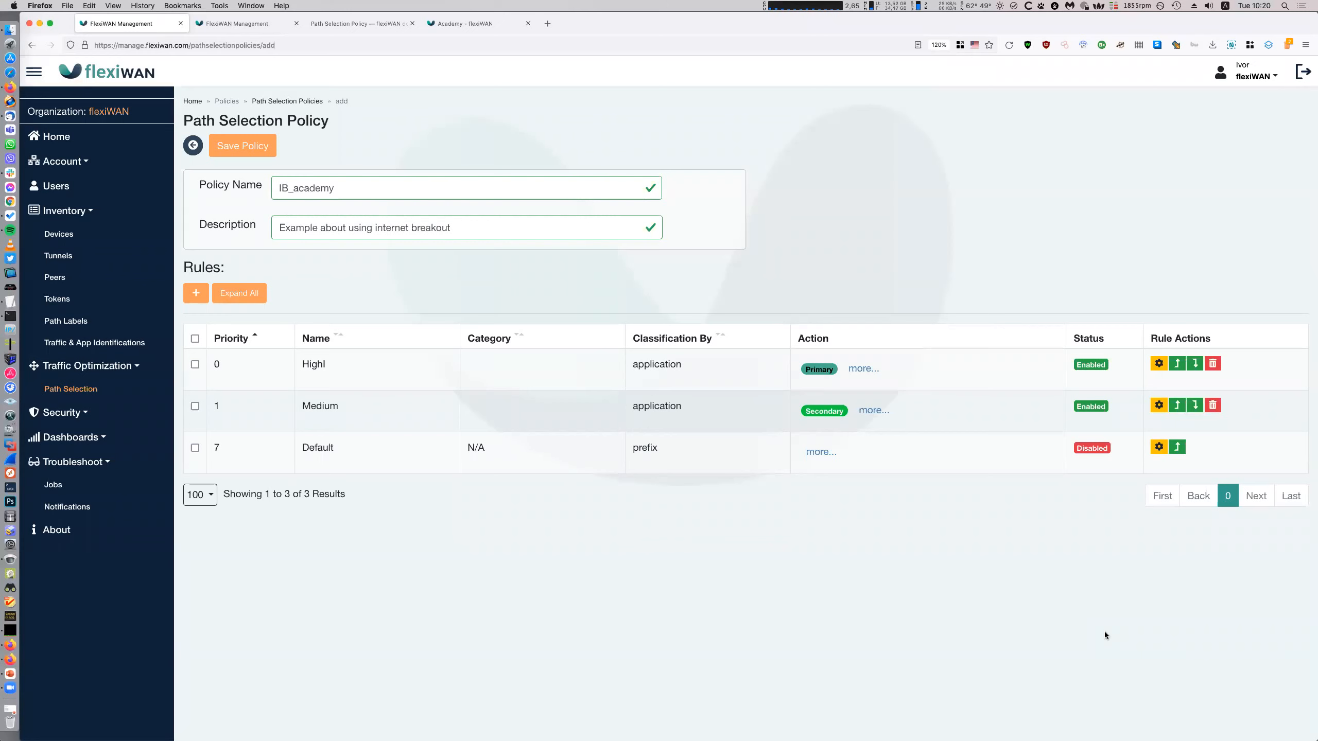
- Try to enable the Default rule with the Primary and Secondary path labels, selected by load balancing
click(1159, 446)
click(364, 136)
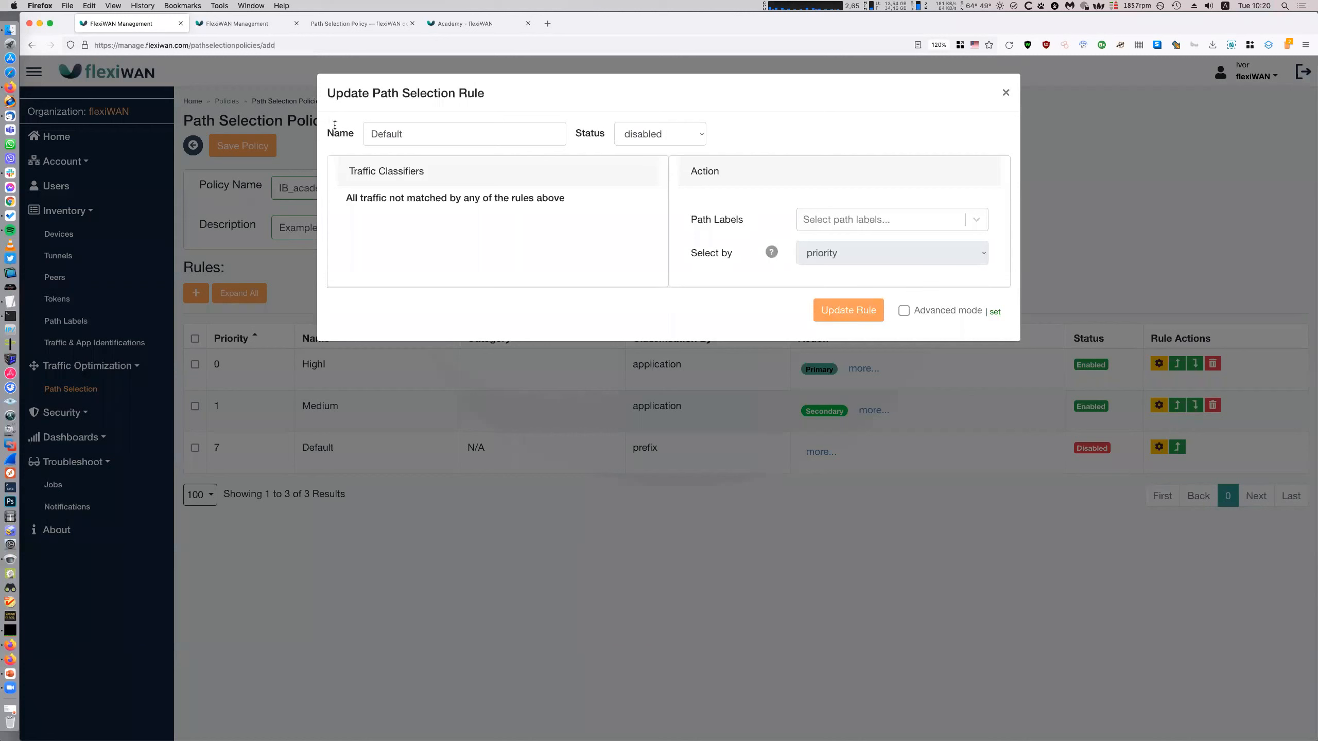
click(659, 133)
click(664, 118)
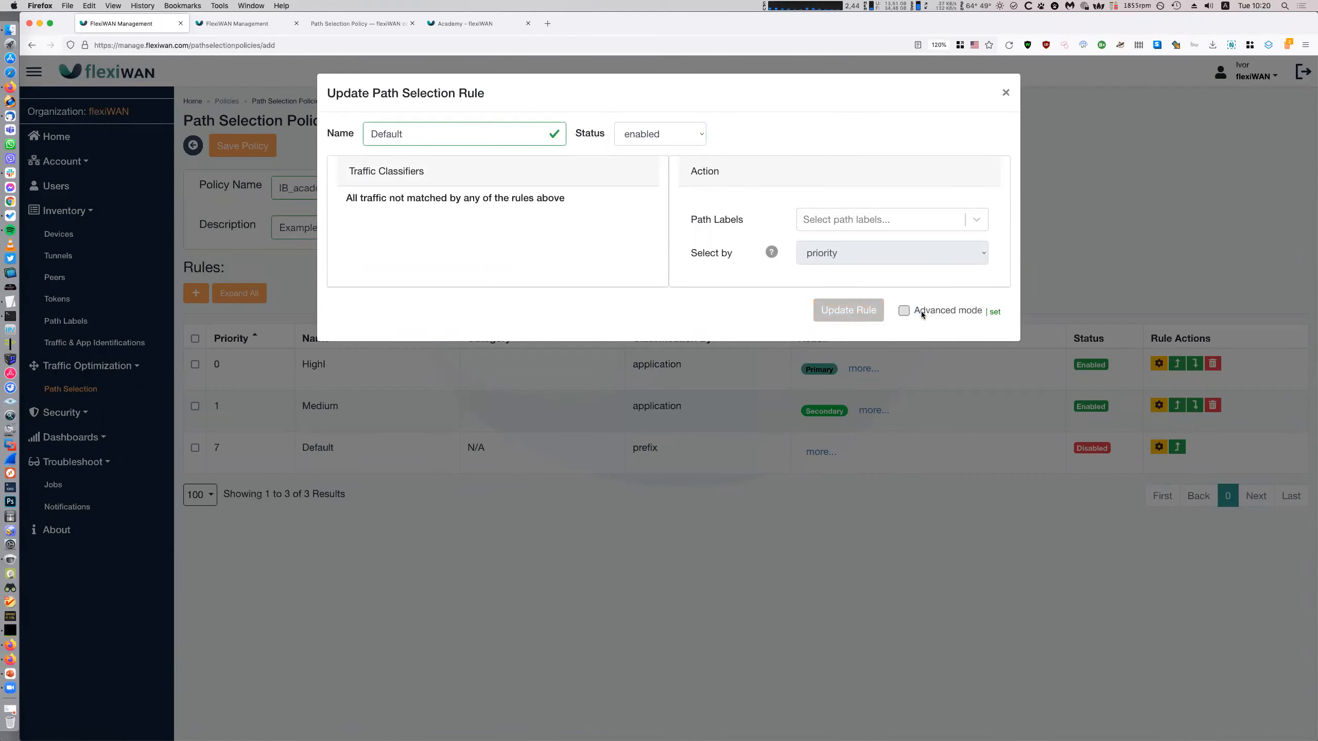
click(859, 221)
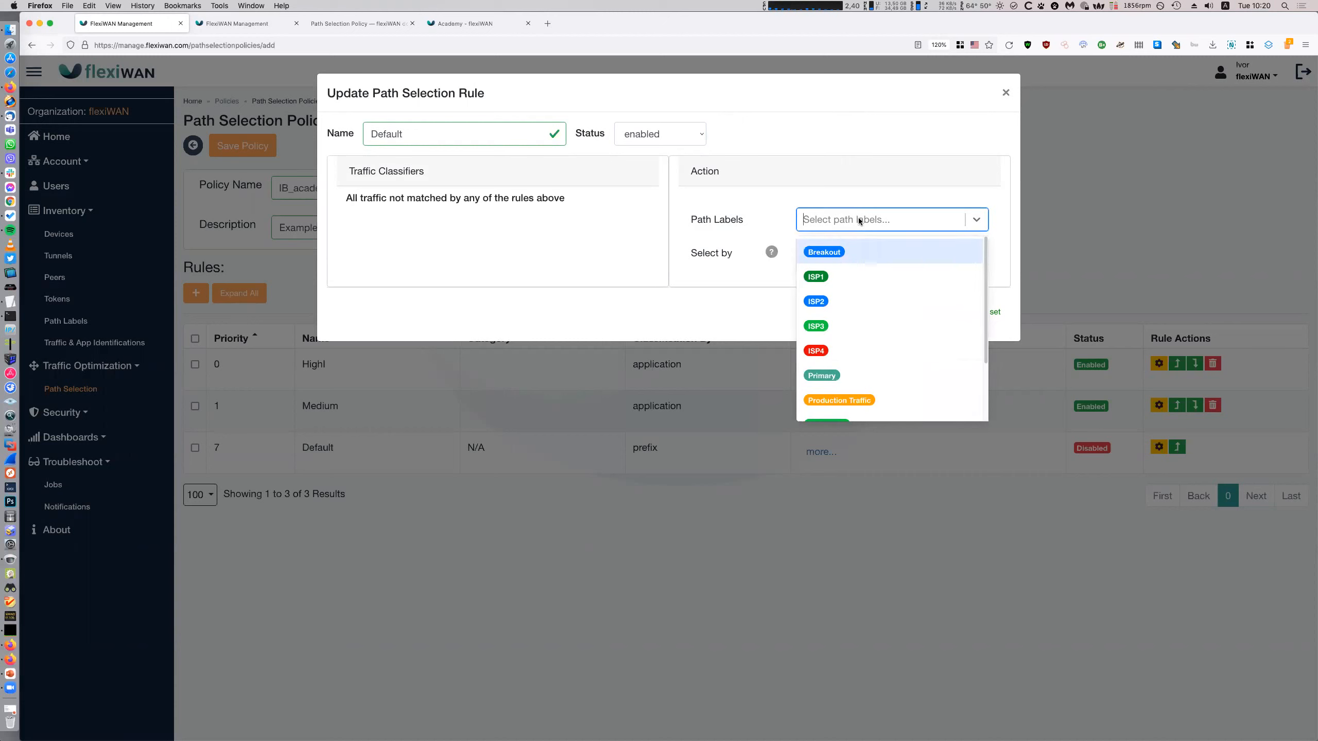
text(pri)
key(Return)
text(sec)
key(Return)
click(865, 254)
click(873, 262)
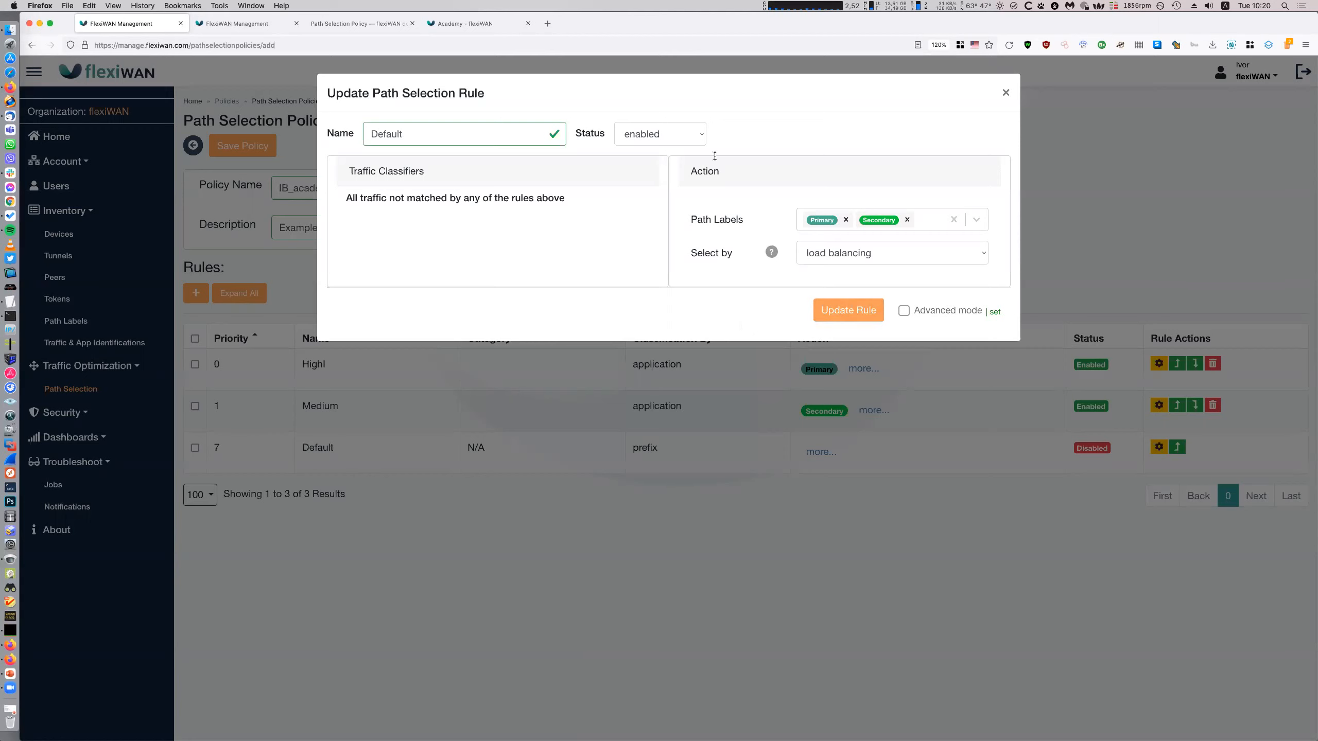
click(840, 314)
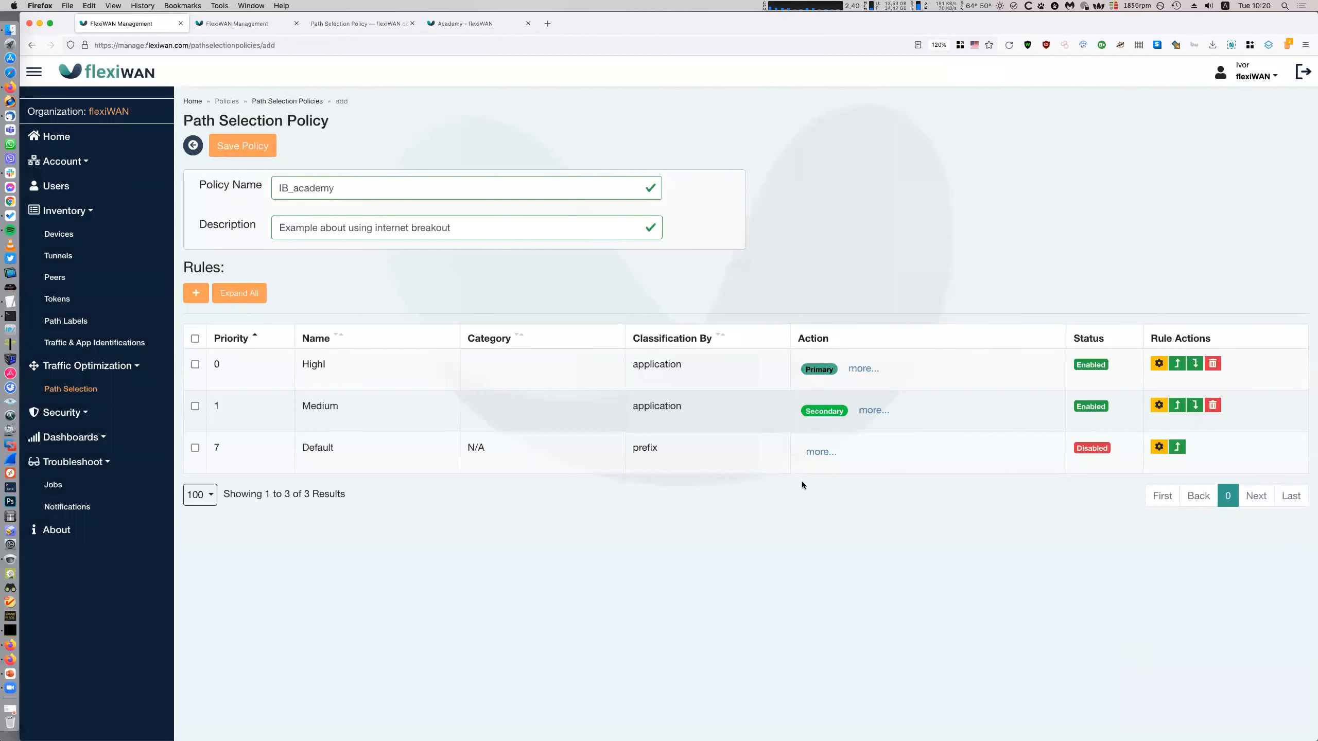
- Try again to enable the Default rule and assign it the Primary and Secondary path labels
click(853, 457)
click(1148, 449)
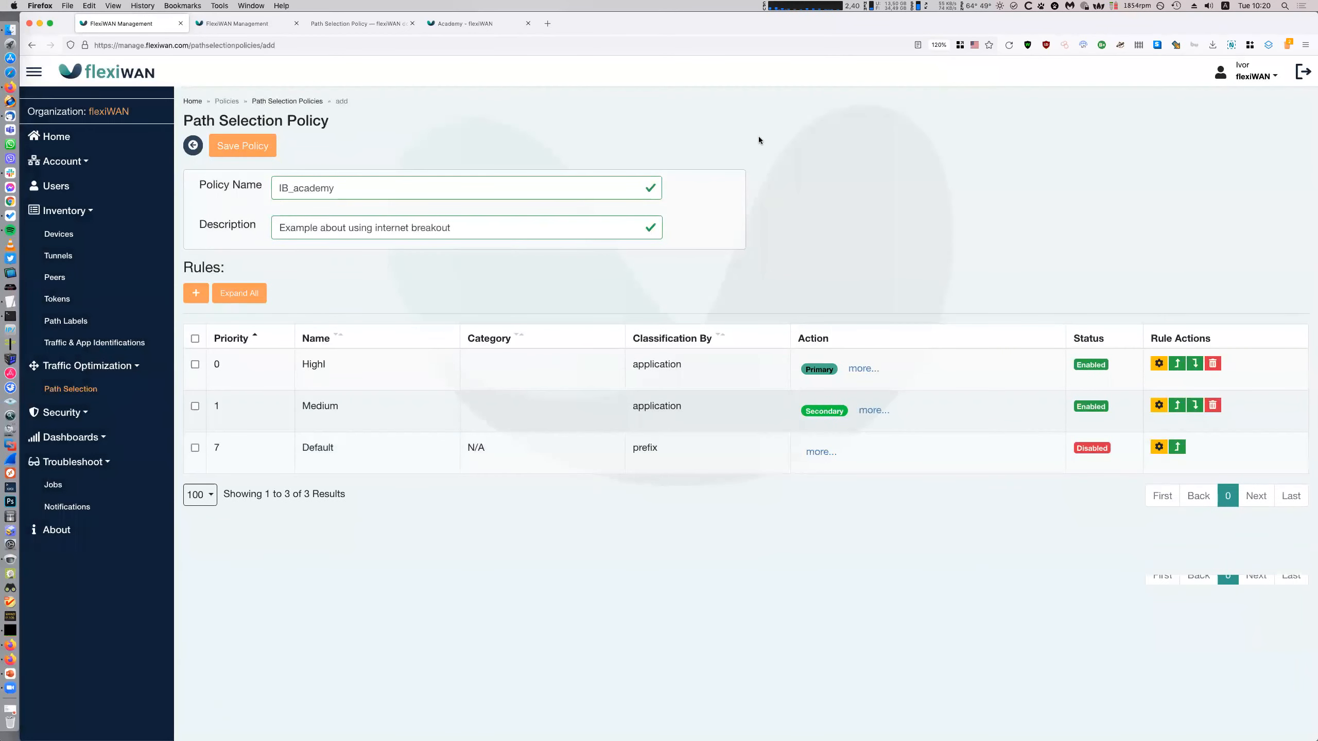
click(1159, 448)
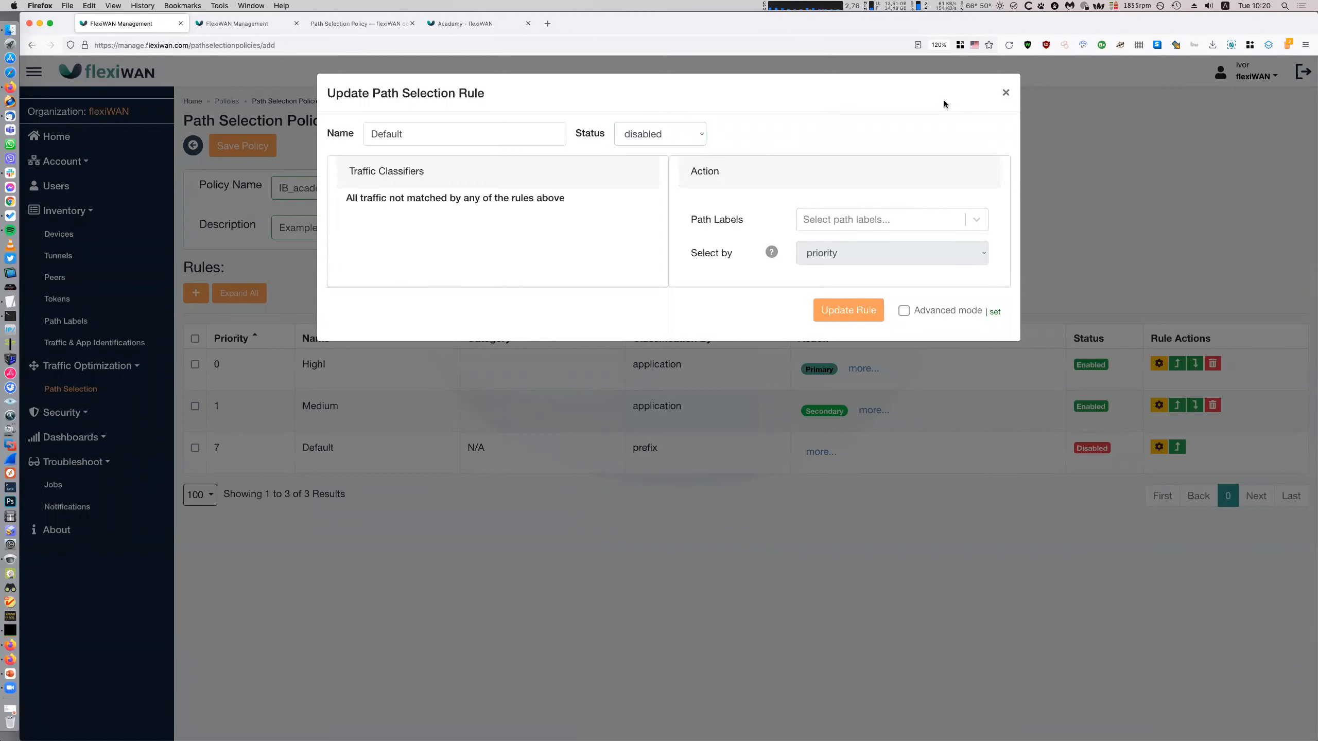
click(695, 136)
click(640, 109)
click(865, 217)
text(pri)
key(Return)
text(sec)
key(Return)
click(855, 307)
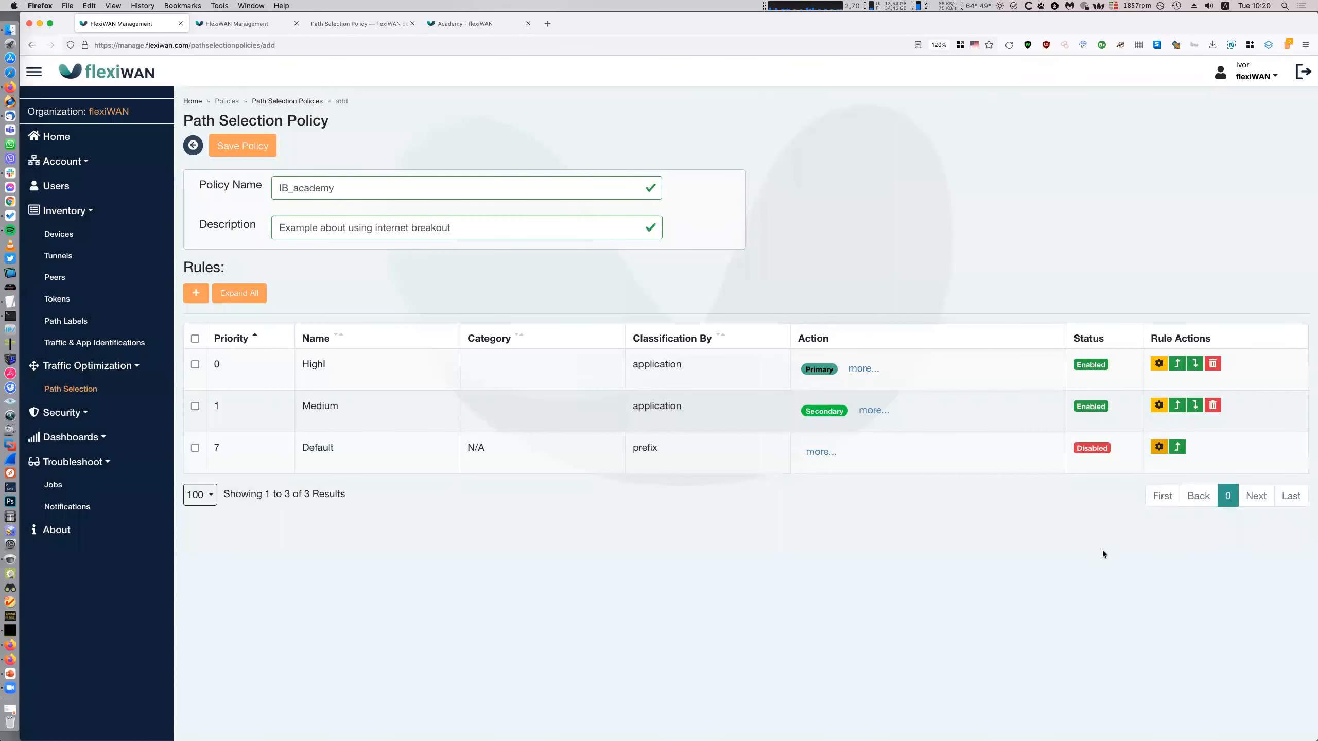
- Save the IB_academy policy and reopen it from the policy list to examine the Default rule's details
click(823, 452)
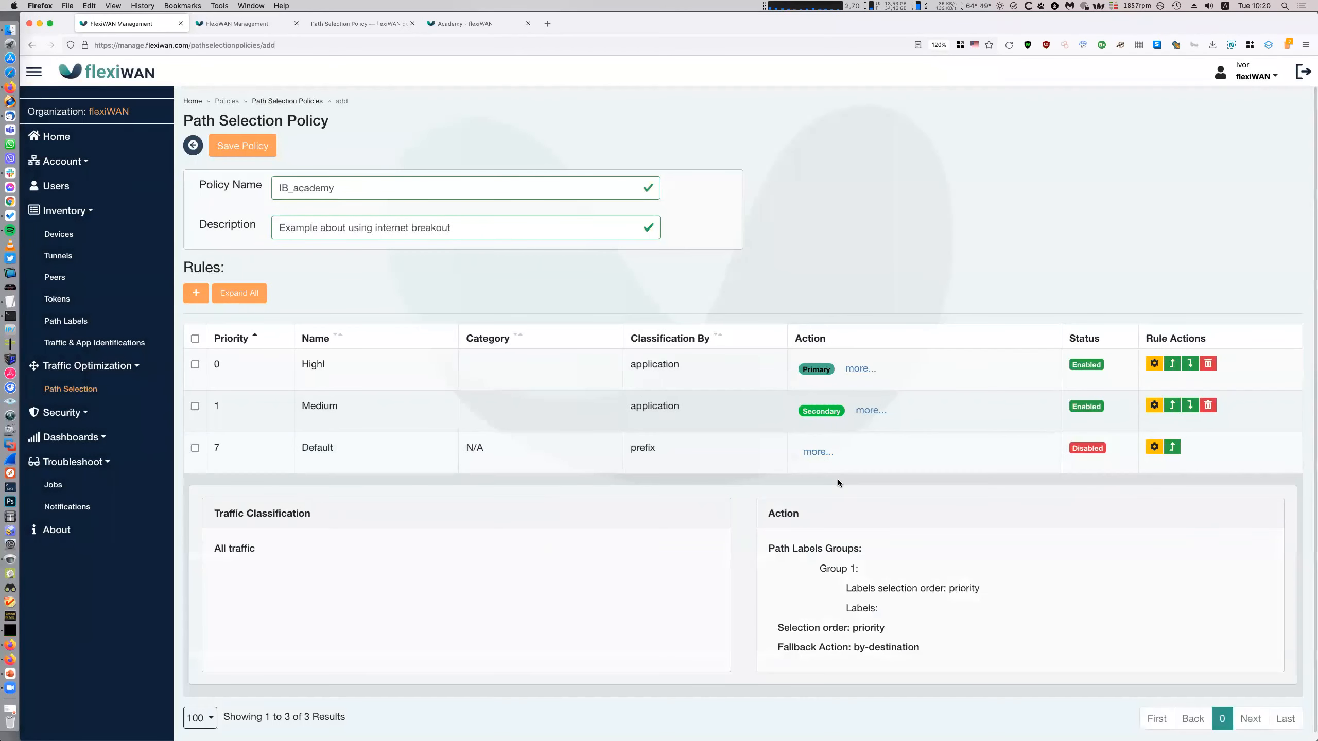
click(243, 145)
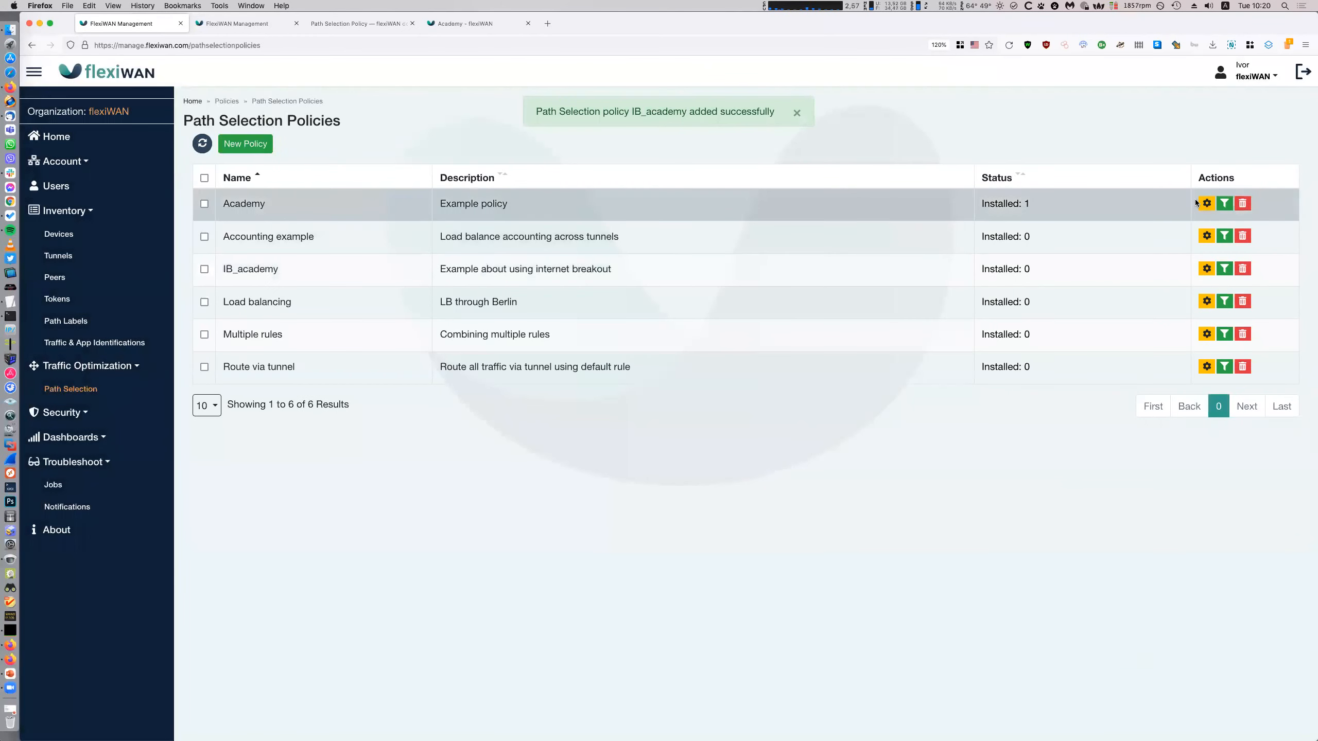
click(192, 146)
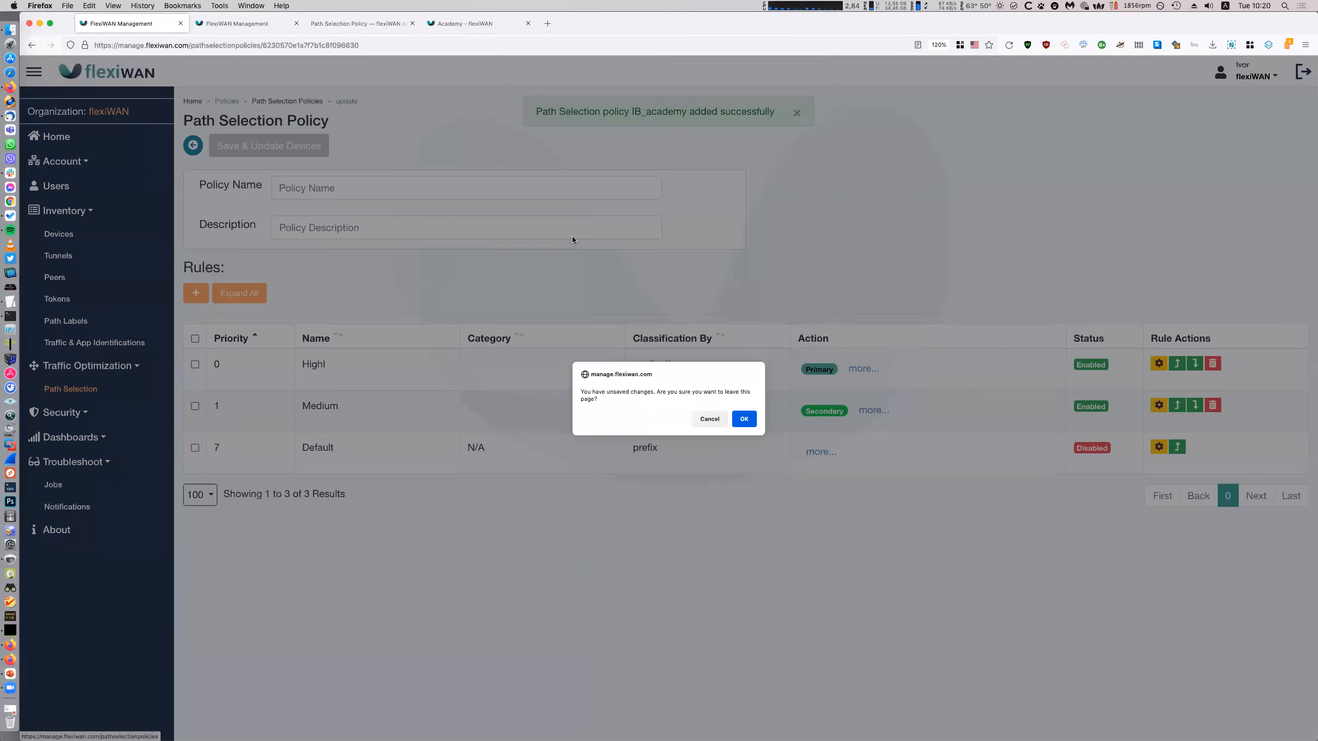
click(743, 420)
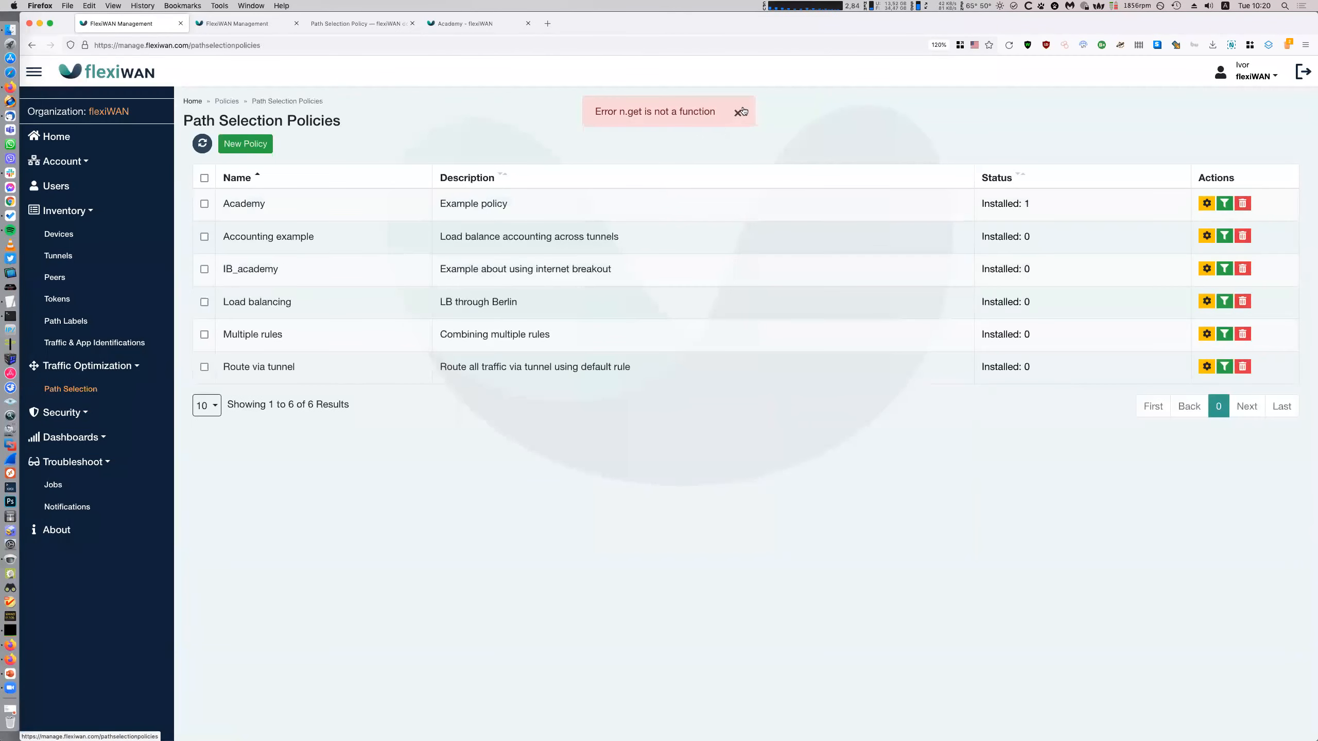
click(1197, 268)
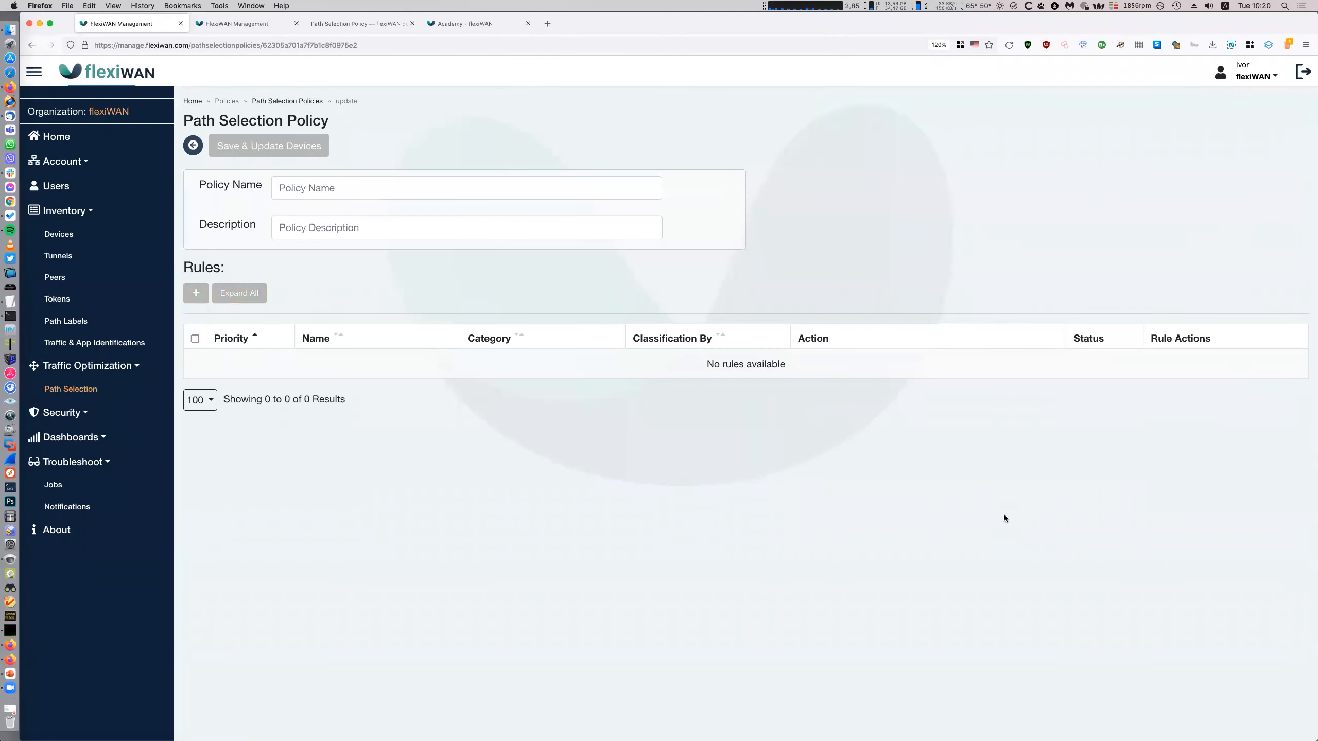
click(916, 465)
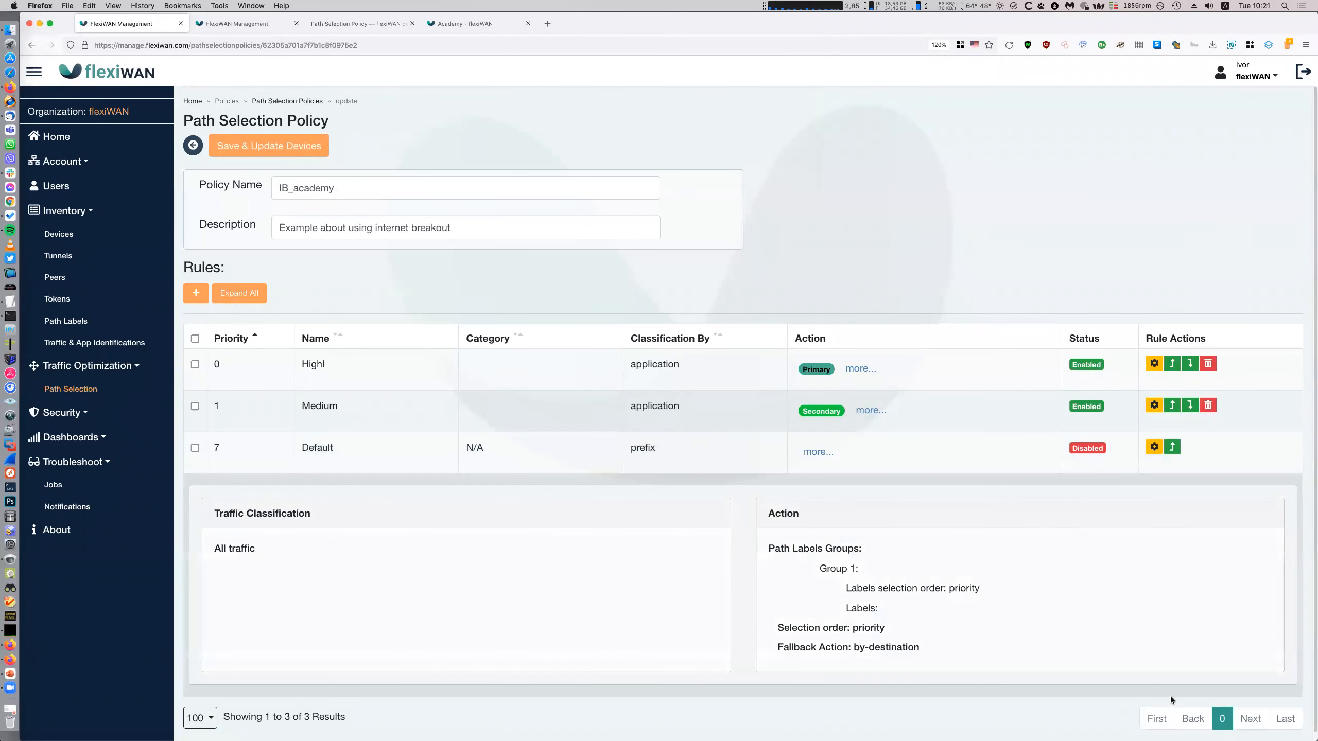
- Try to rename the Default rule as "All other" and set its status to enabled
click(1154, 447)
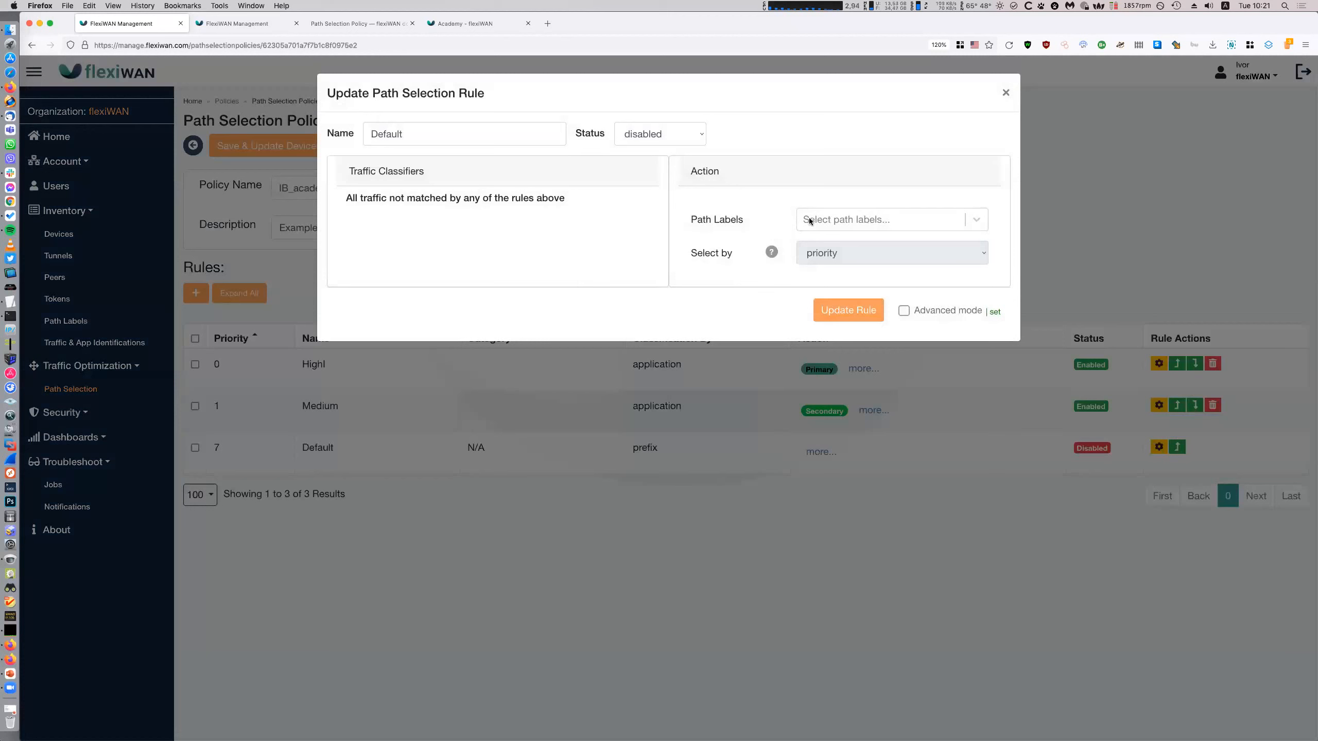
double_click(438, 134)
key(BackSpace)
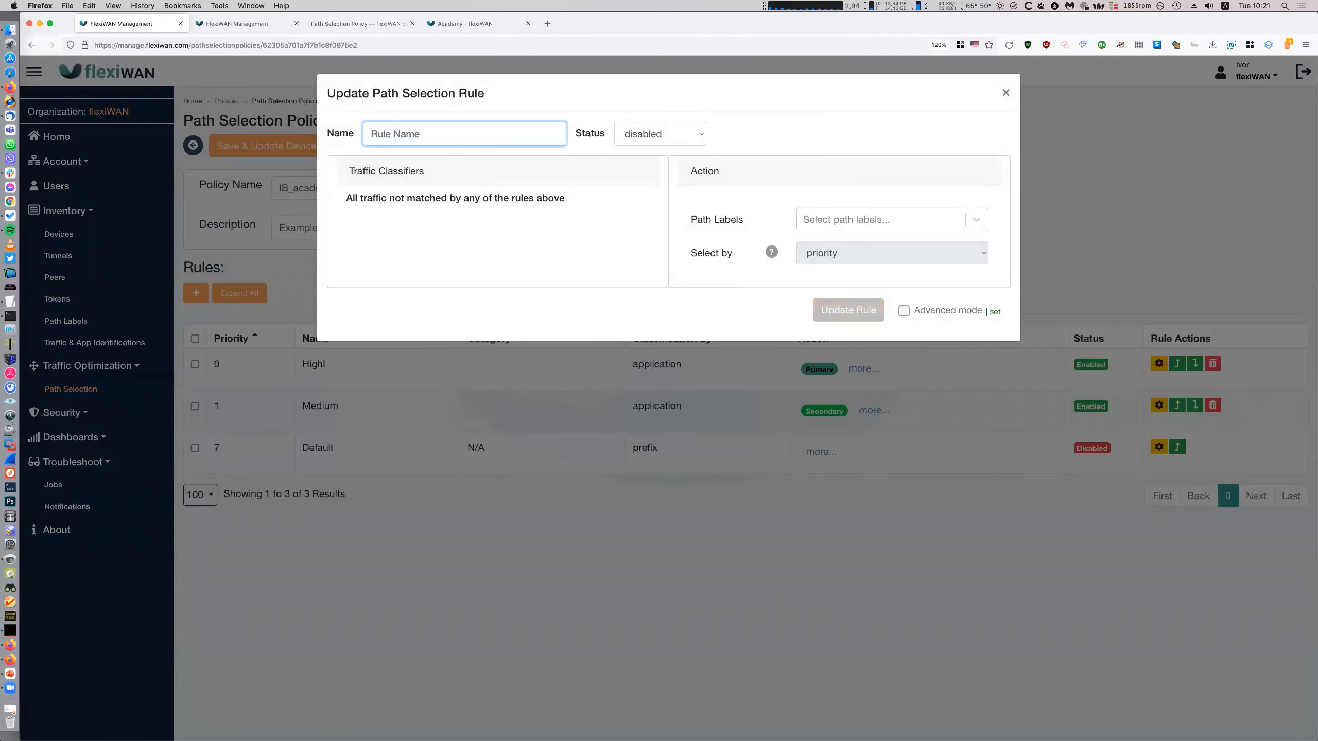
text(All other)
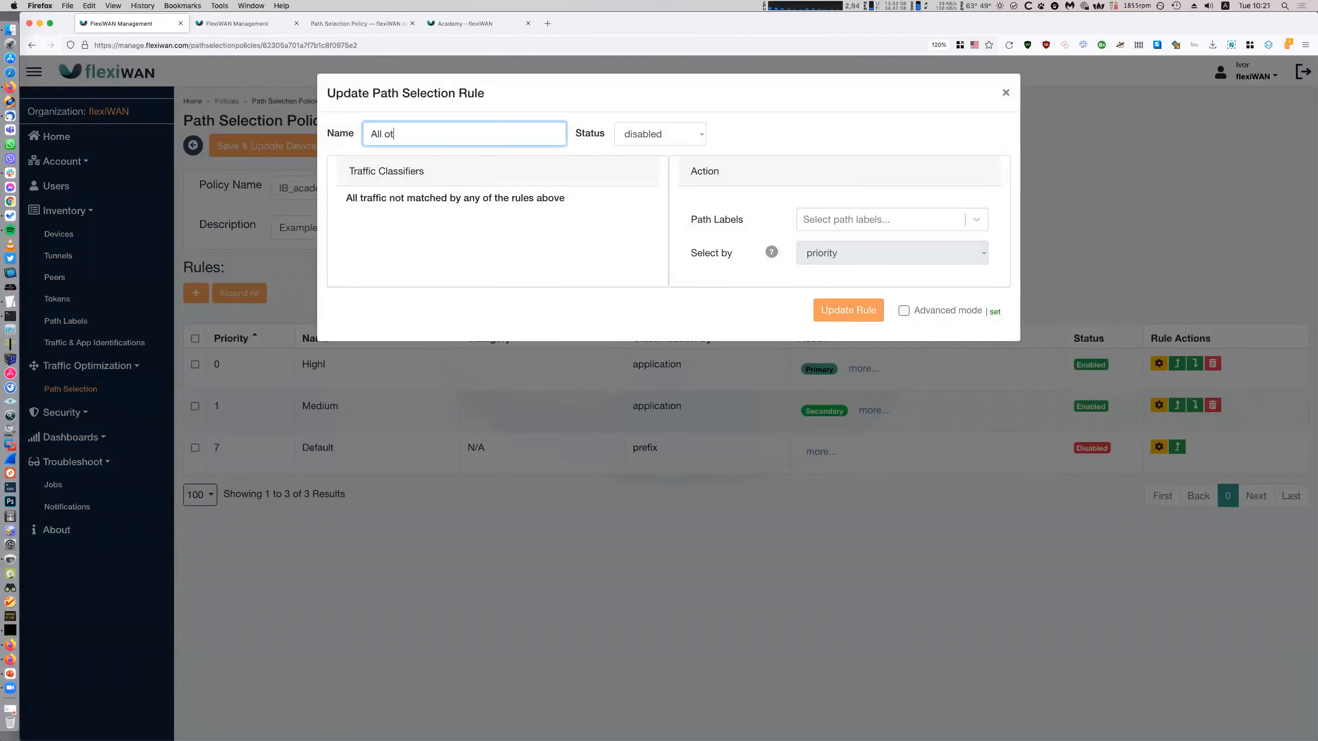
click(682, 136)
click(675, 132)
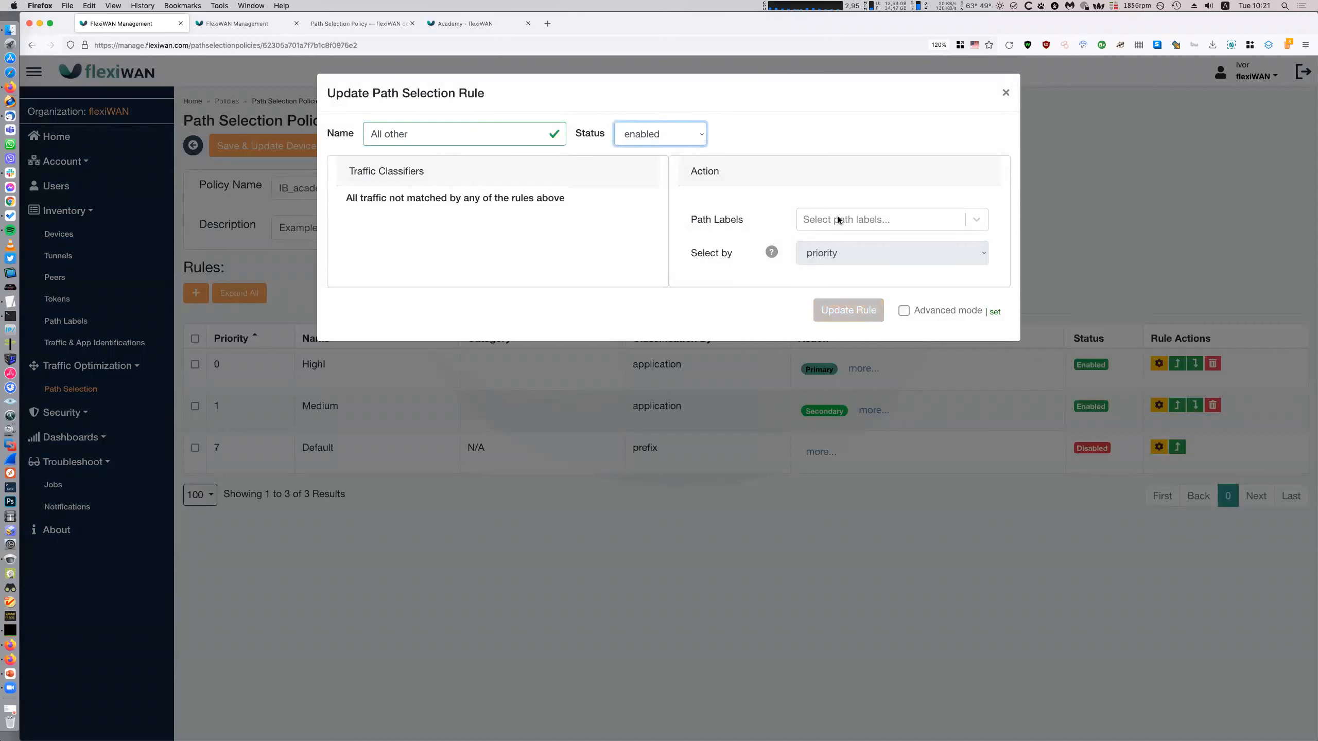
- Try to update the renamed rule with the Primary and Secondary path labels, and return to the policy list
click(839, 220)
text(p)
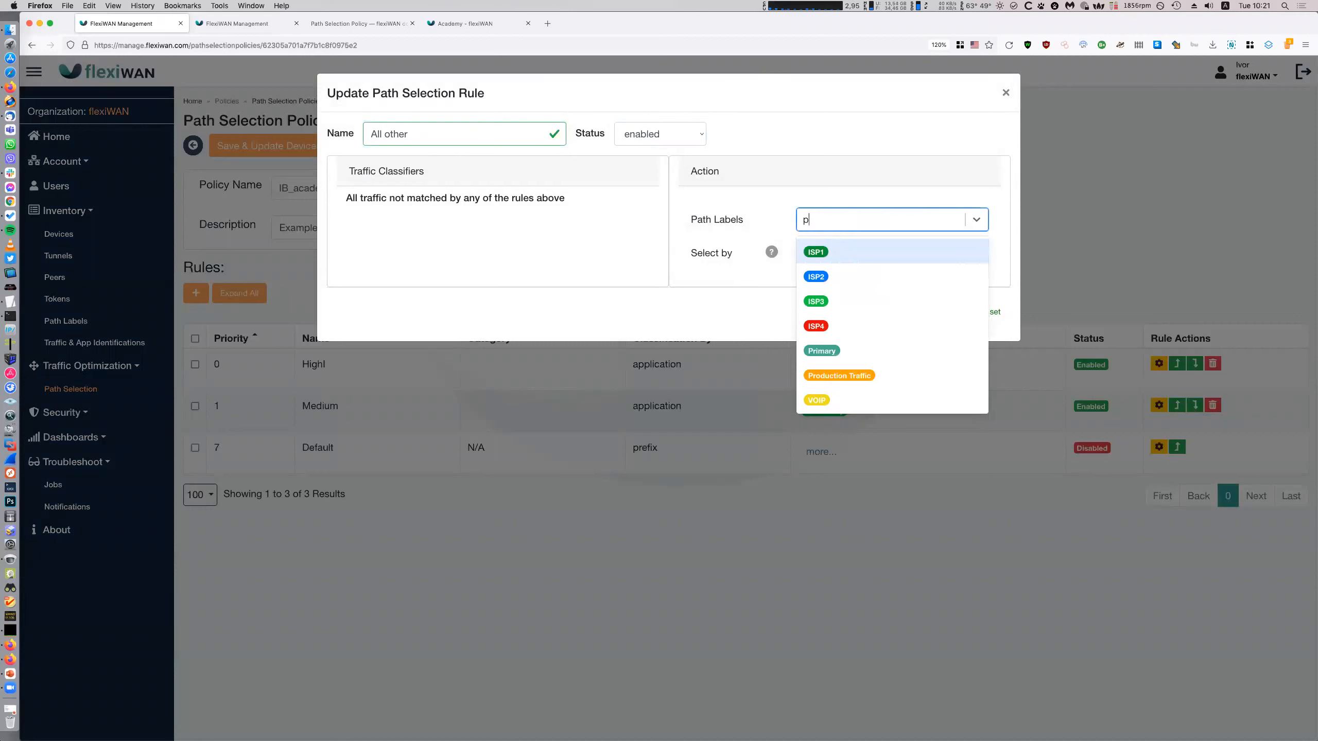
text(ri)
key(Return)
text(seco)
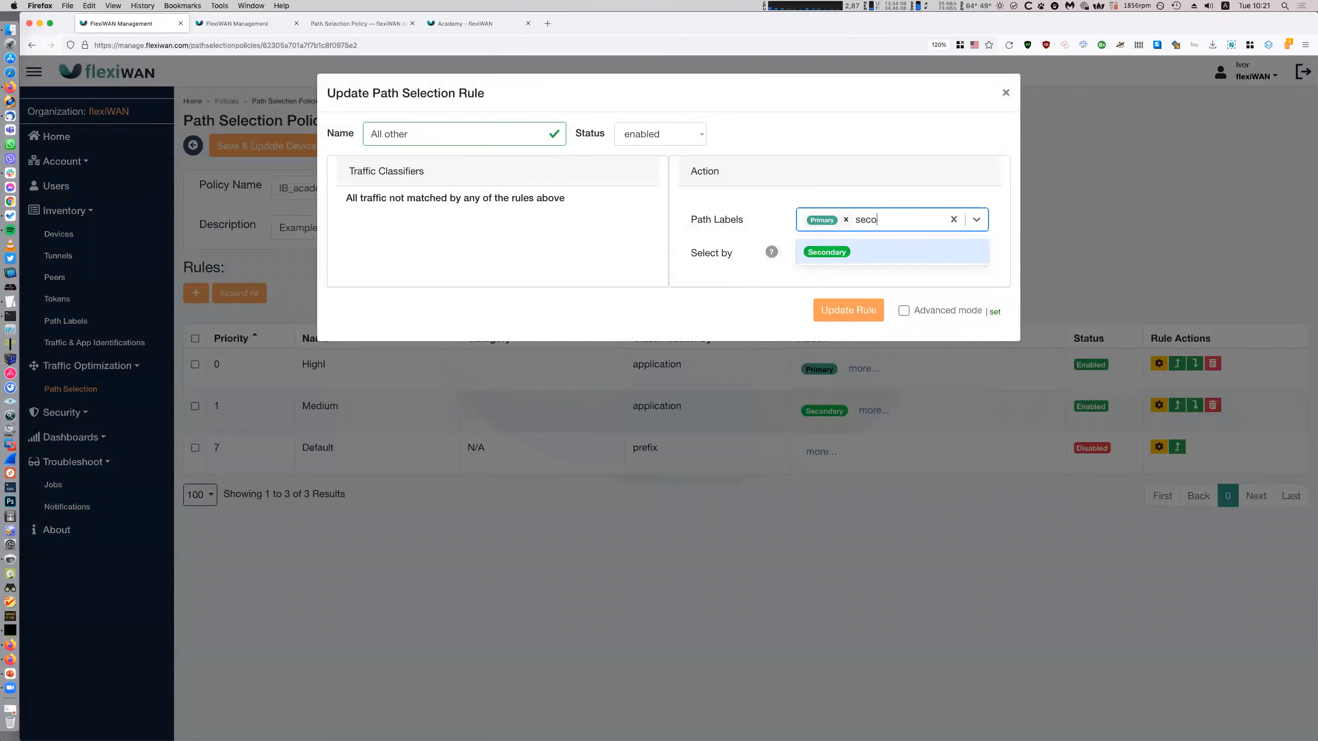
key(Return)
click(857, 313)
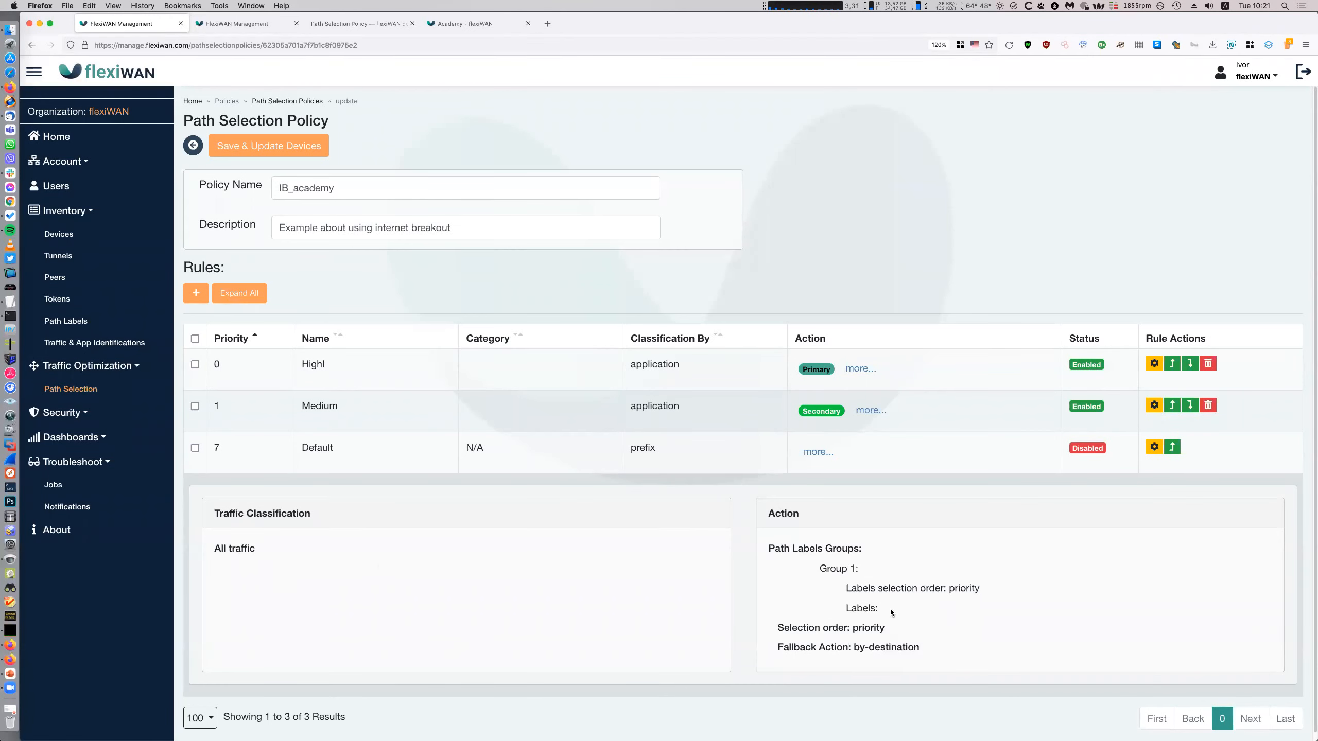
click(193, 145)
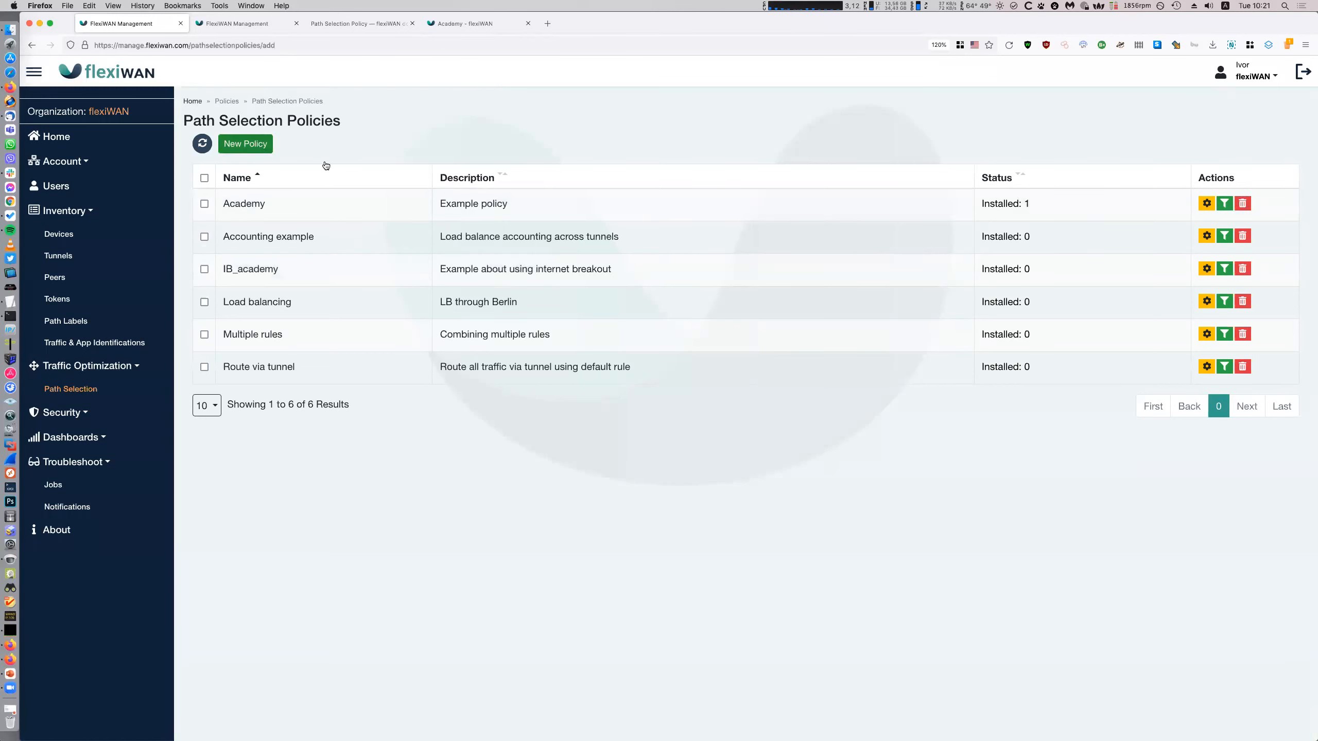
- Create a new path selection policy named "Tunnel example" and start an advanced-mode rule in it named "Accounting"
click(246, 144)
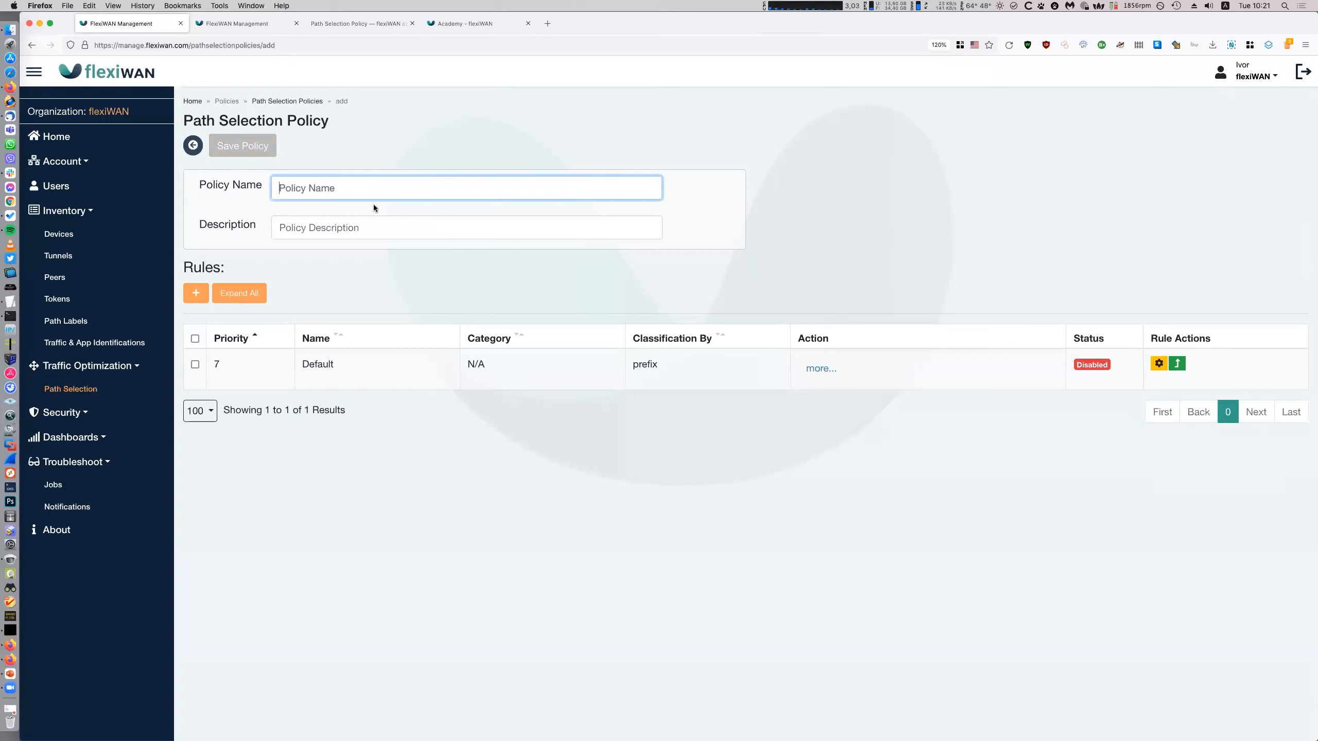
text(Tunnel example)
click(195, 293)
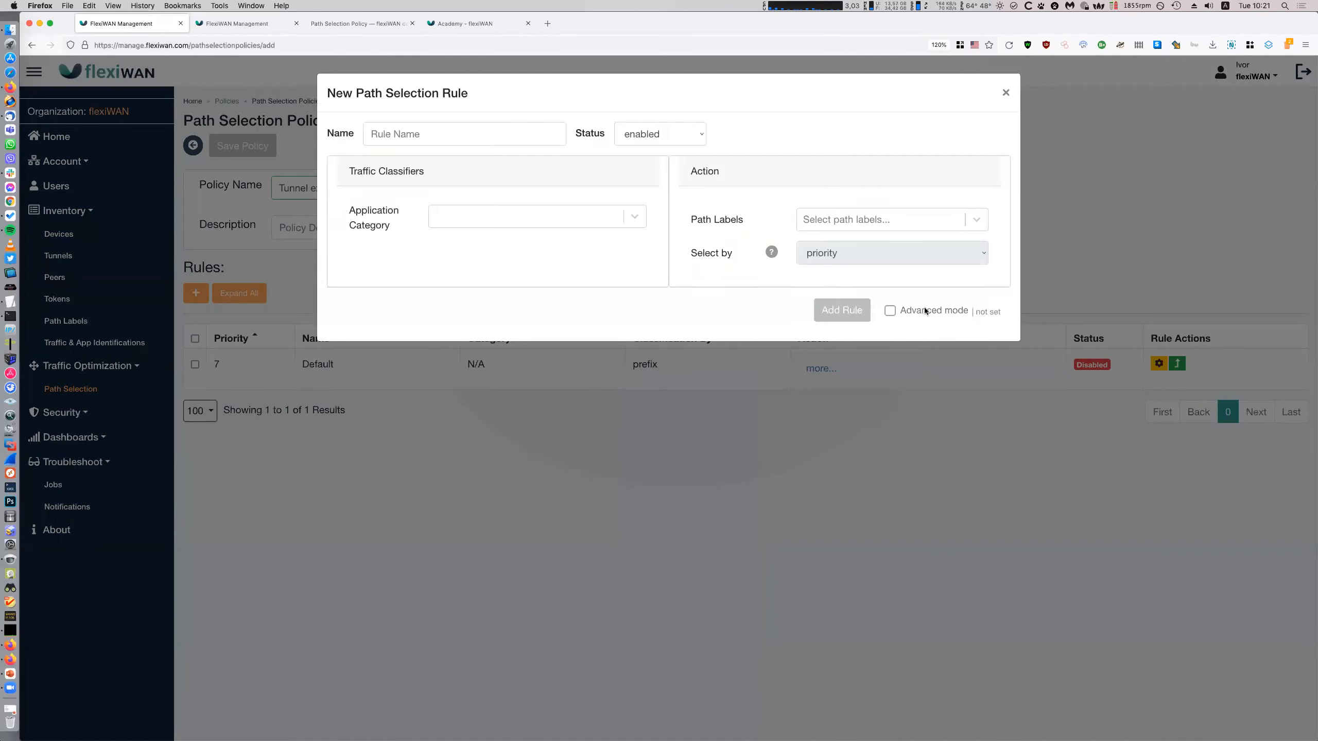
click(442, 131)
text(Accounting)
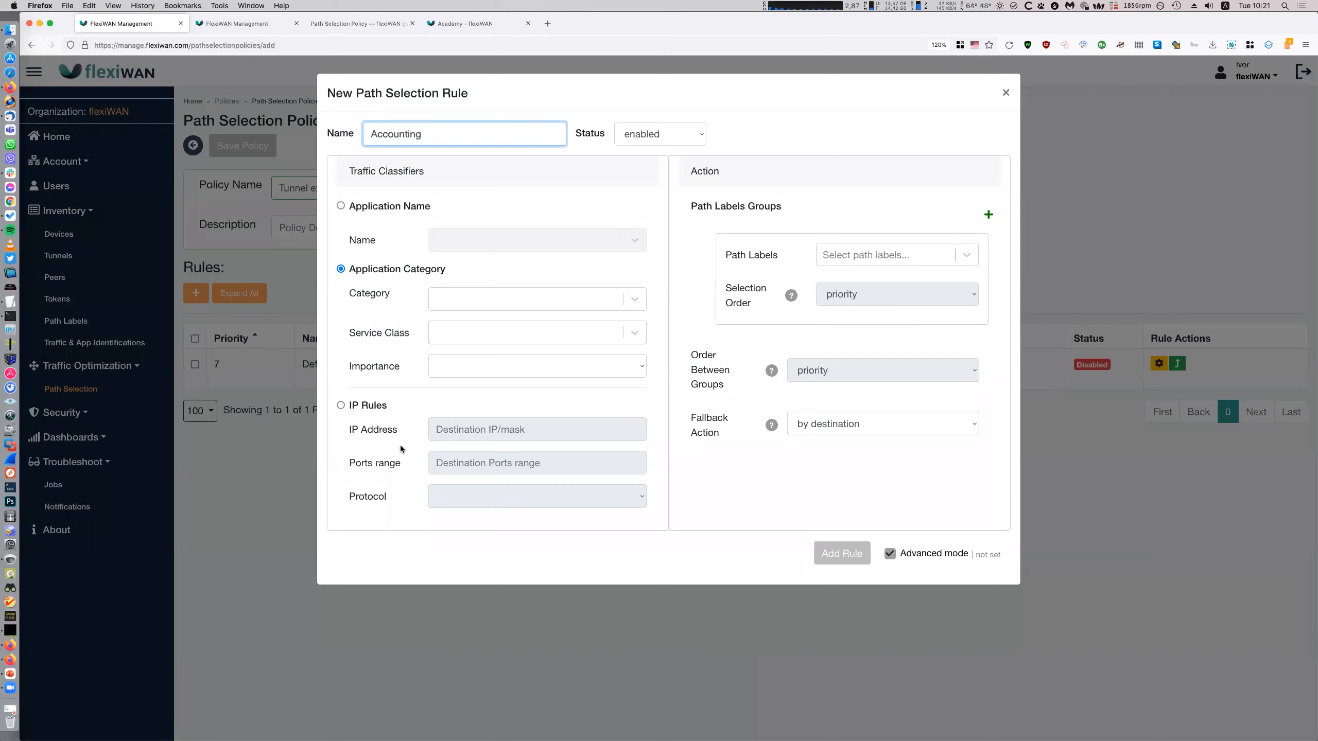
- Classify the Accounting rule's traffic by IP rules with destination address 192.168.55.100/32 and port 8080
click(349, 408)
click(457, 429)
text(192)
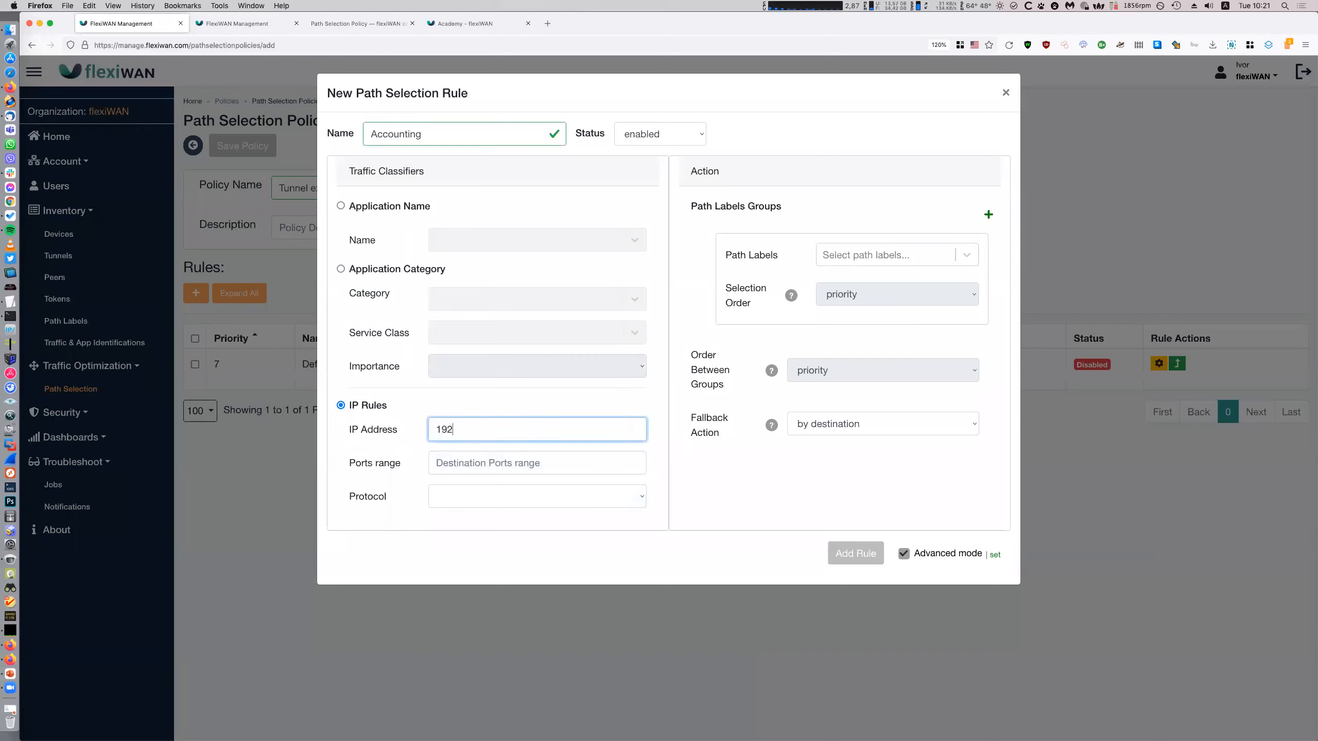
text(.168.55.)
text(200/)
key(BackSpace)
key(BackSpace)
key(BackSpace)
key(BackSpace)
text(100/32)
key(Tab)
text(8080)
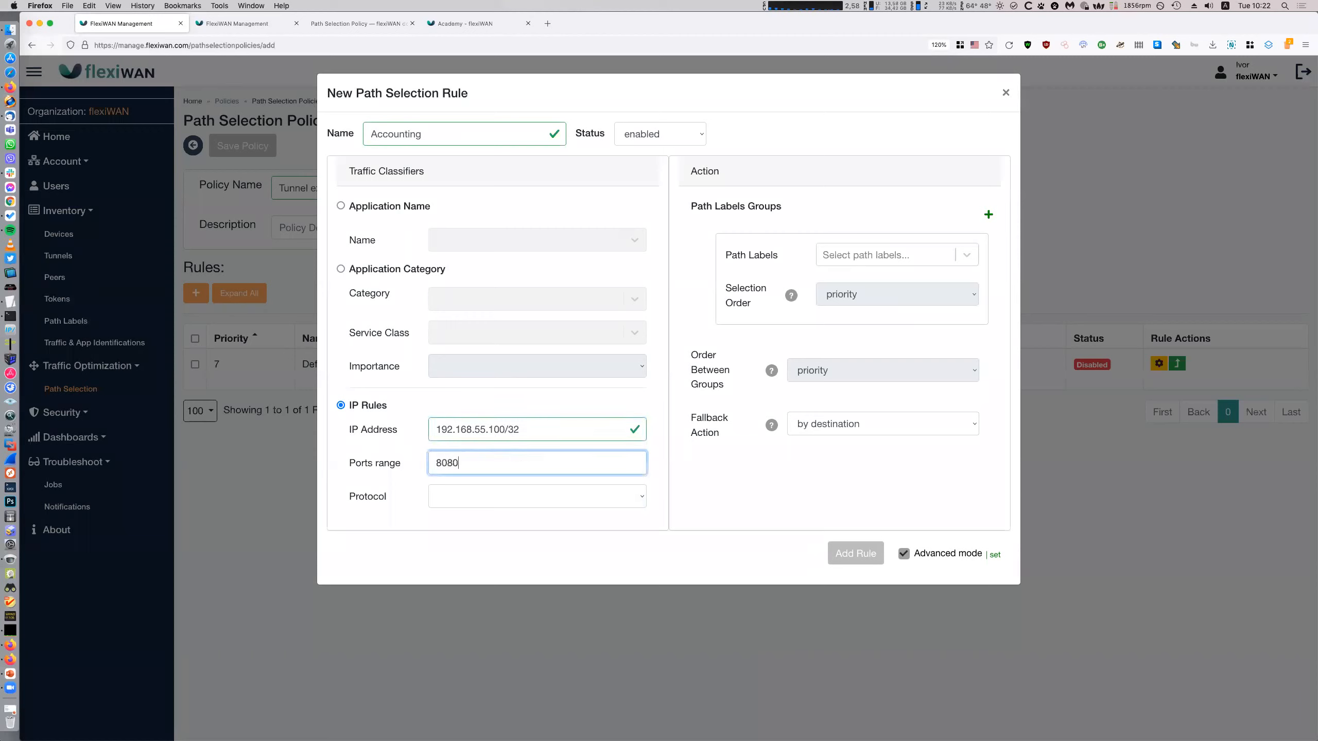
- Set the protocol of the Accounting rule's IP classifier to tcp
key(Tab)
click(576, 496)
click(574, 506)
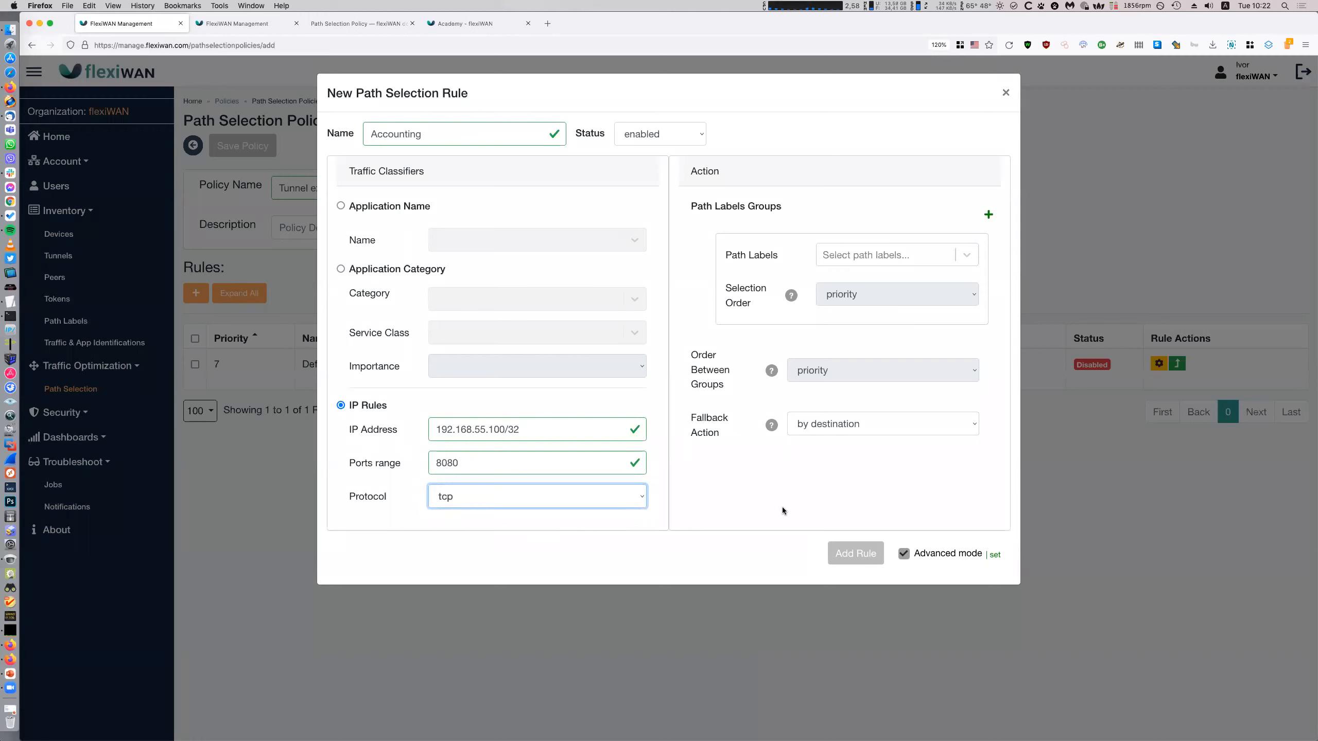
- Assign path labels ISP1 and ISP2 with load balancing as their selection order, and add the Accounting rule to the policy
click(865, 263)
text(isp1)
key(Return)
text(isp2)
key(Return)
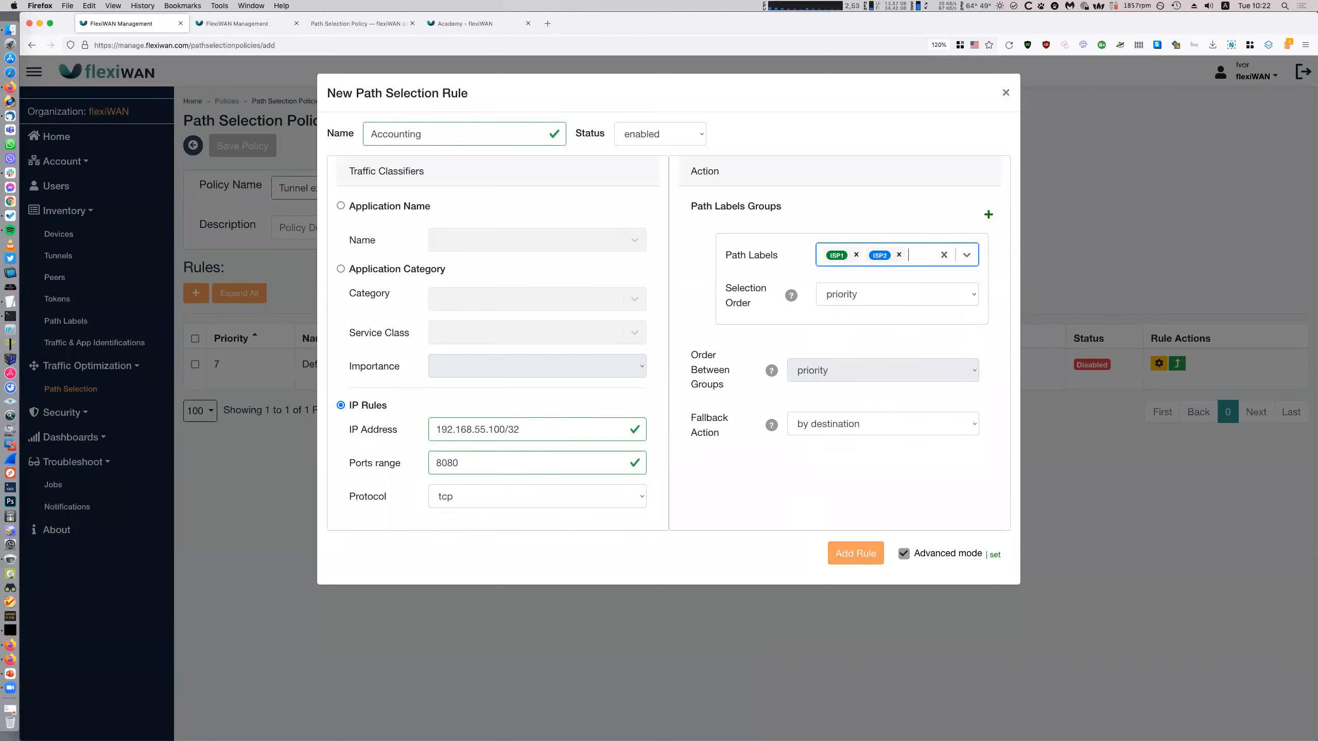
click(895, 294)
click(896, 297)
click(892, 303)
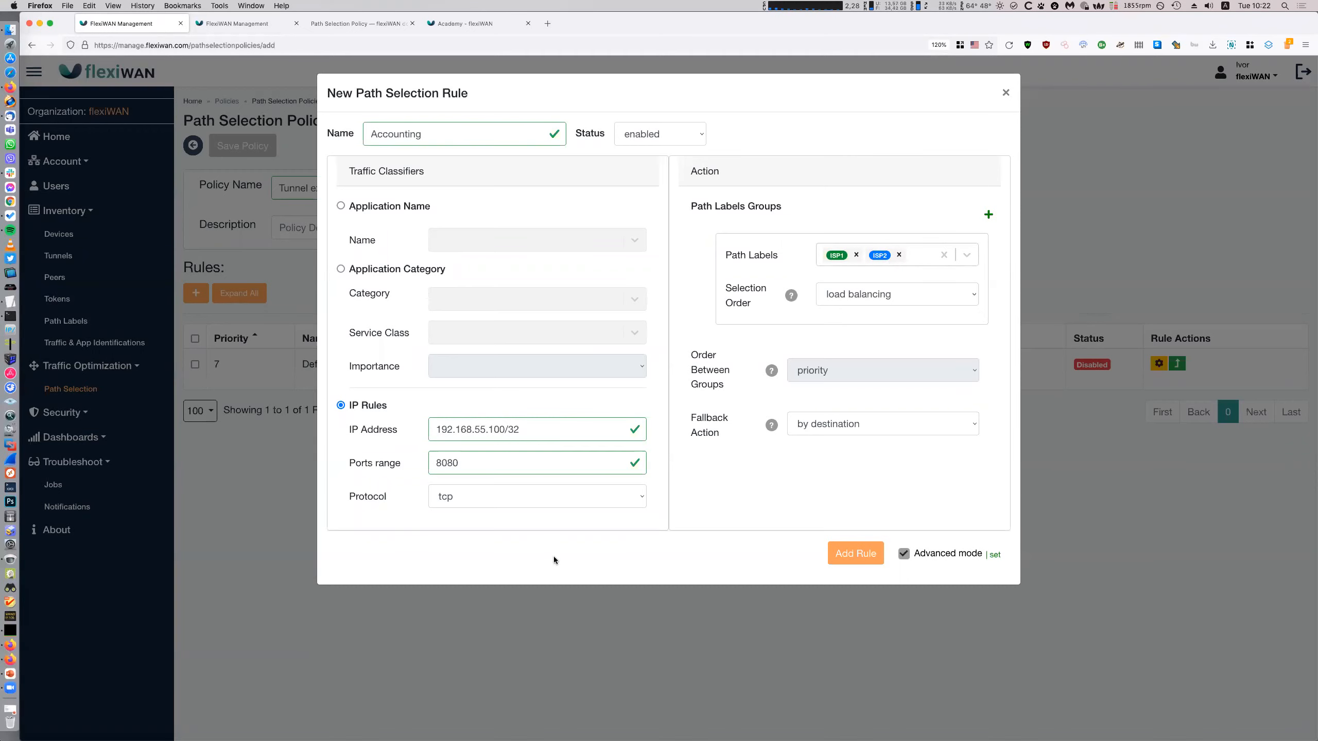
click(856, 553)
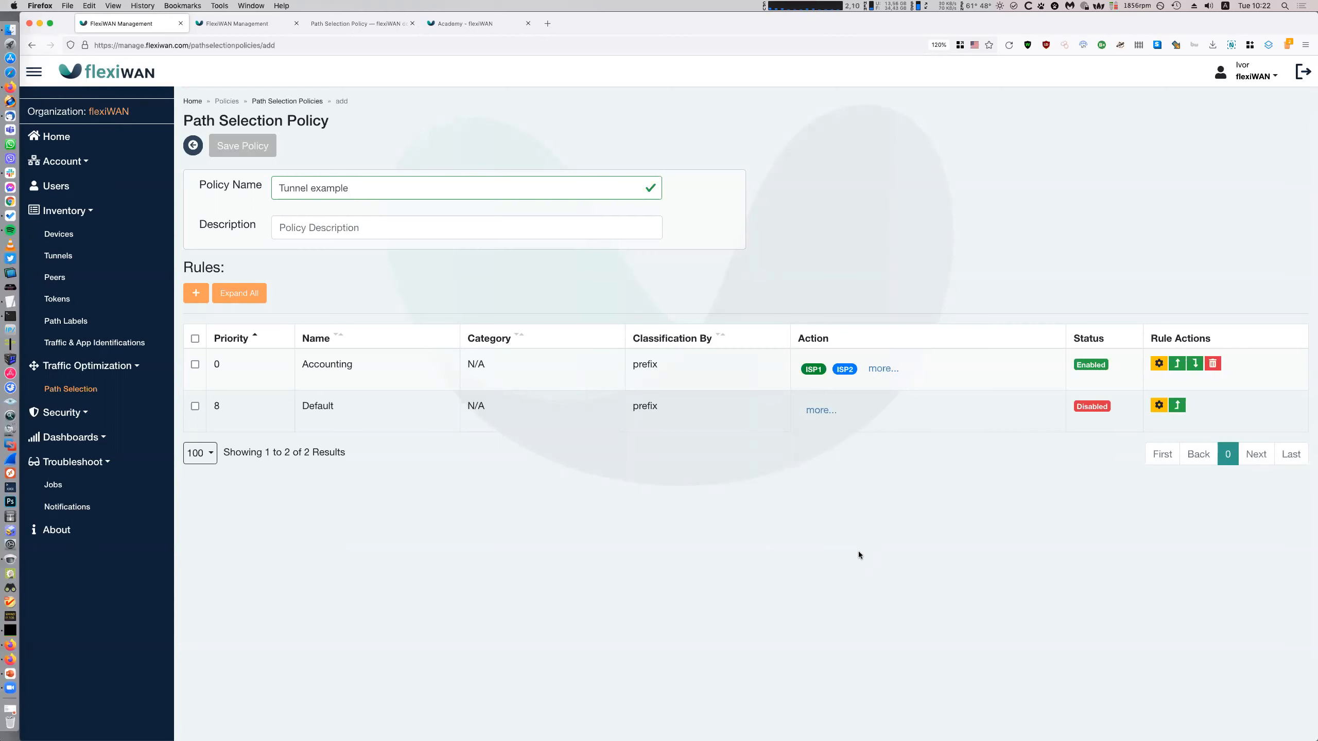
- Review the Accounting rule's details and settings, and leave the Tunnel example policy without saving it
click(886, 378)
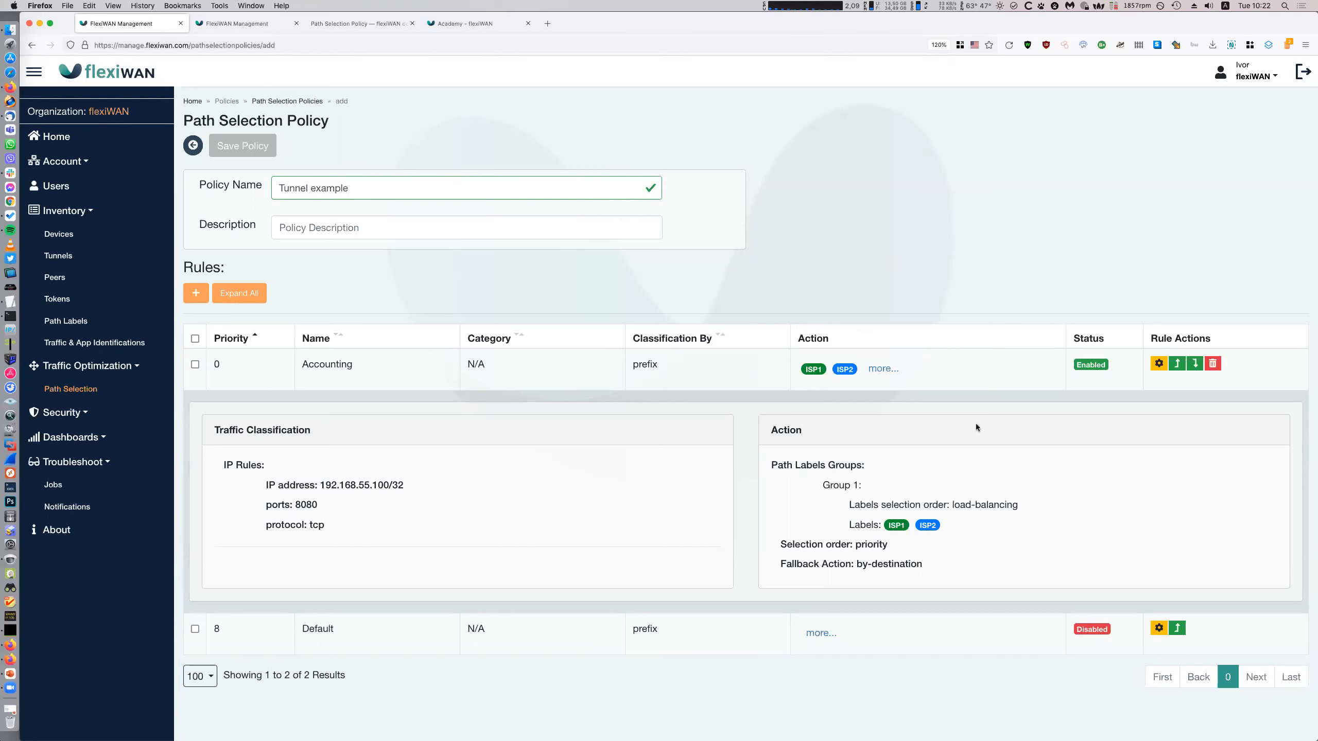
click(1159, 363)
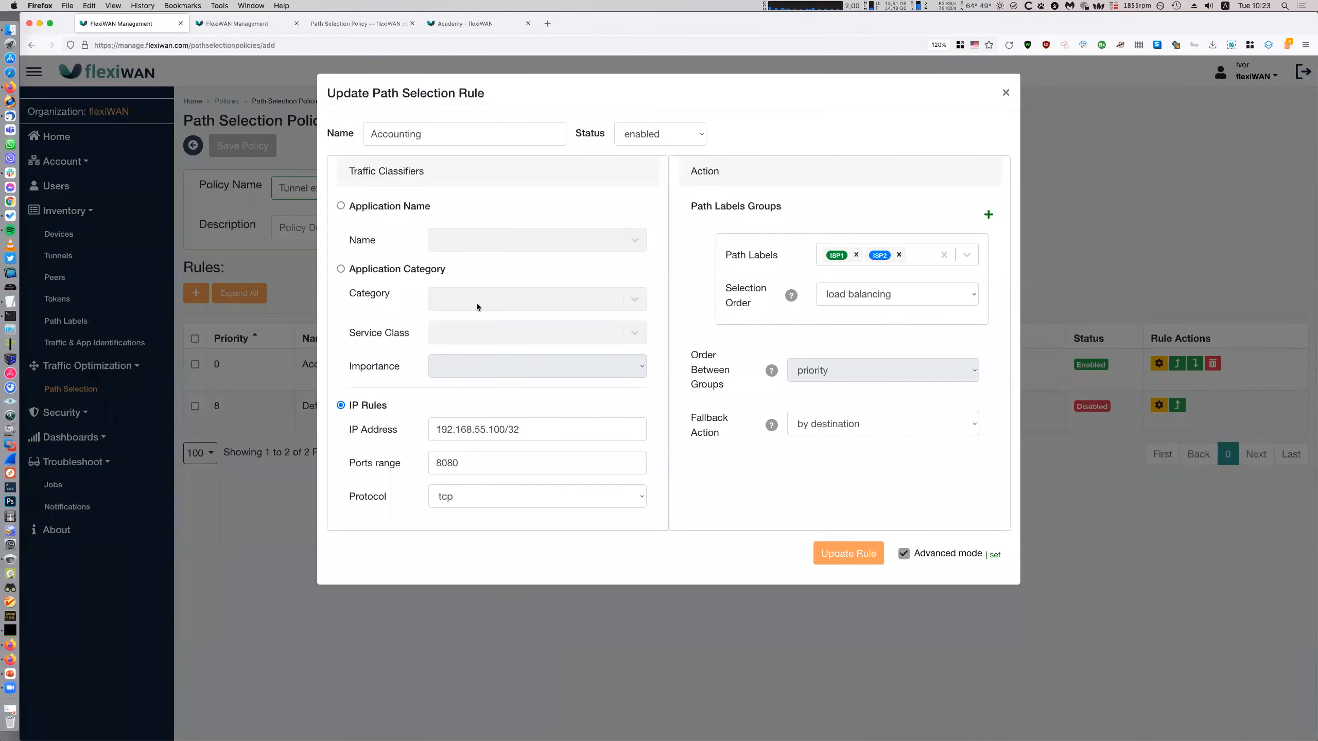
click(1004, 94)
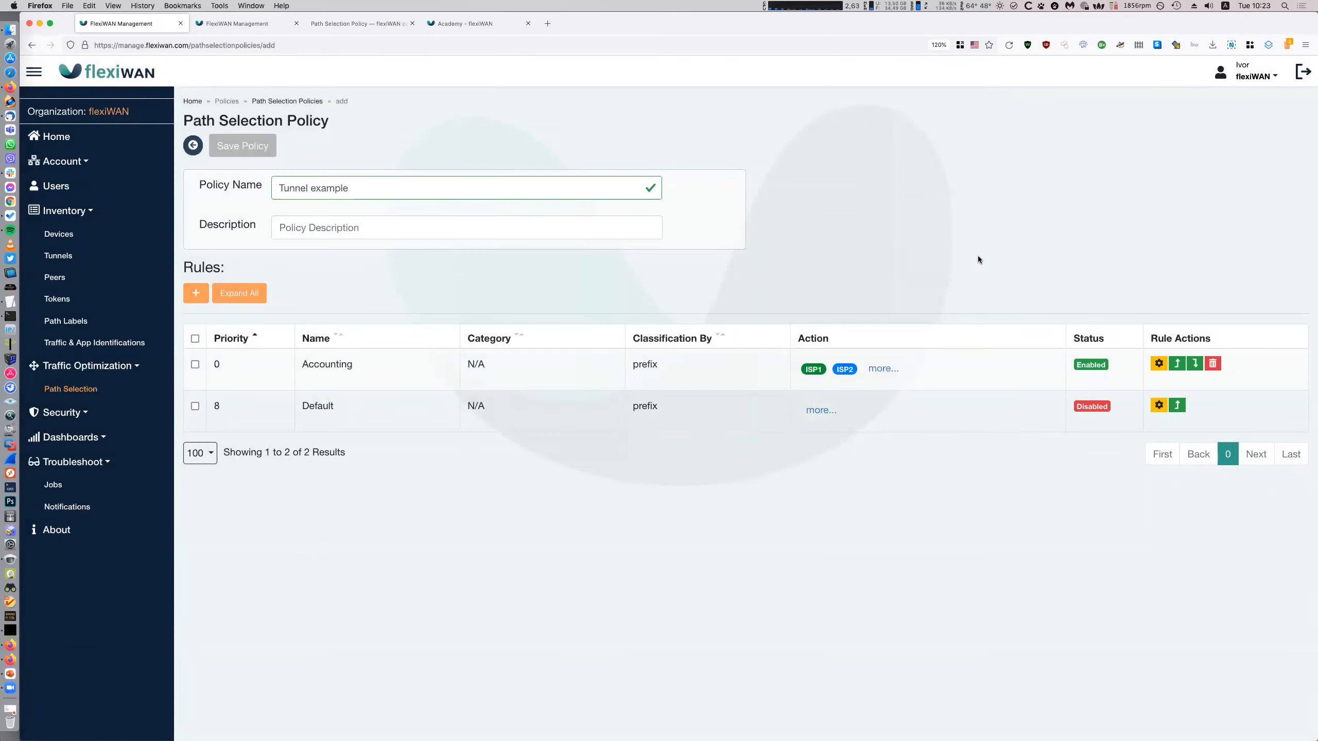
click(282, 102)
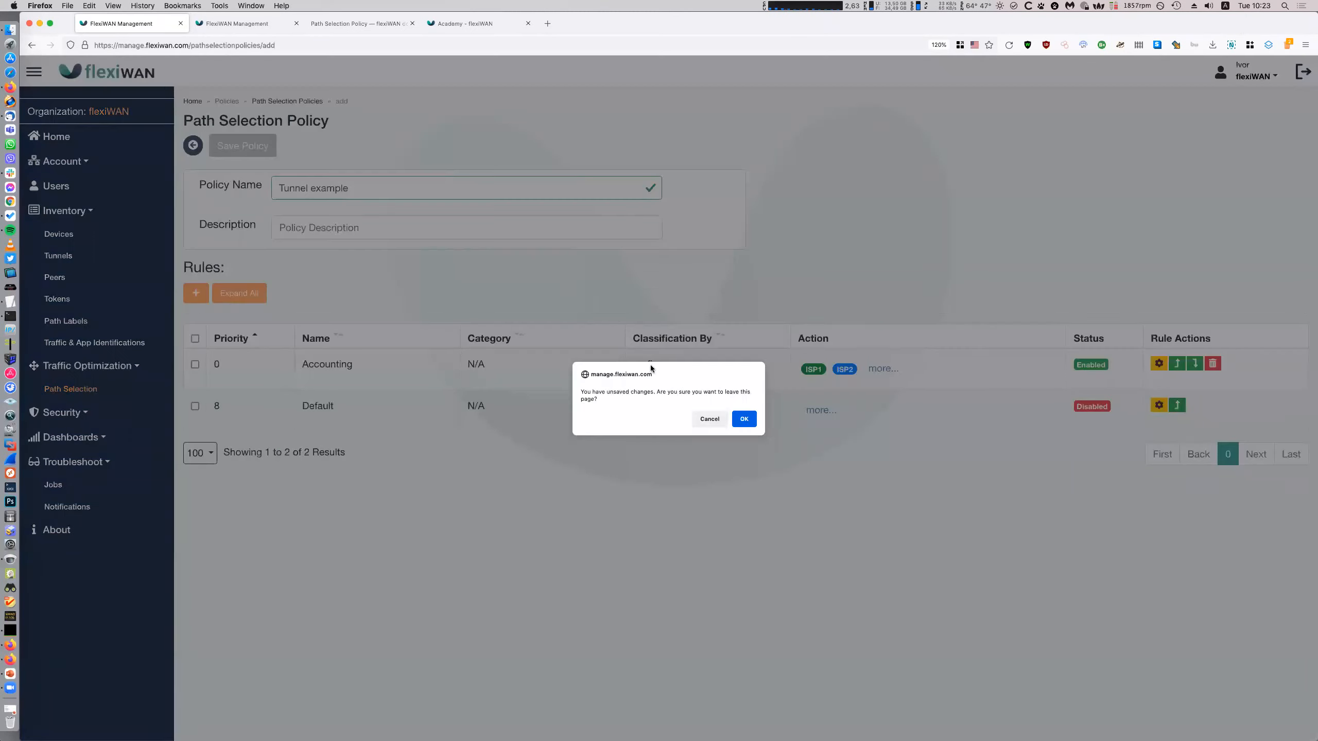
click(744, 419)
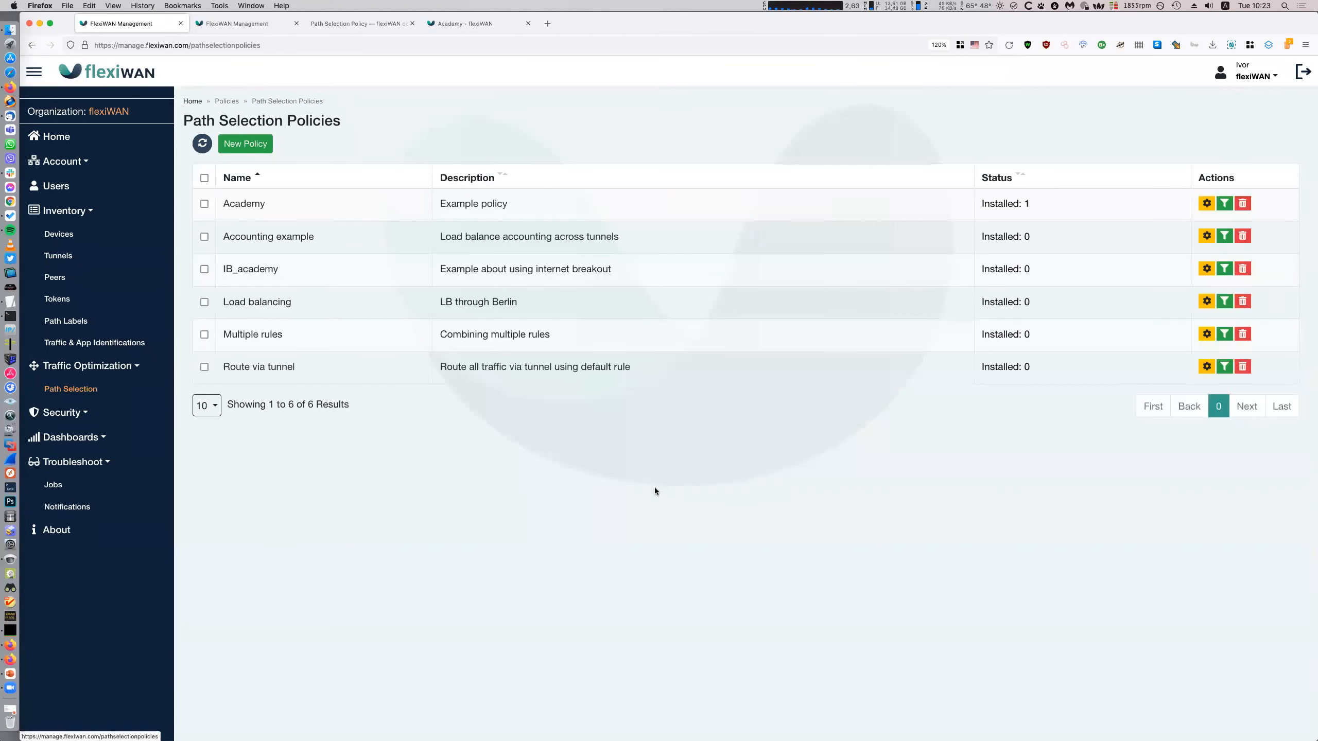
- Examine the Default rule's details in the Load balancing policy and return to the policy list
click(1207, 301)
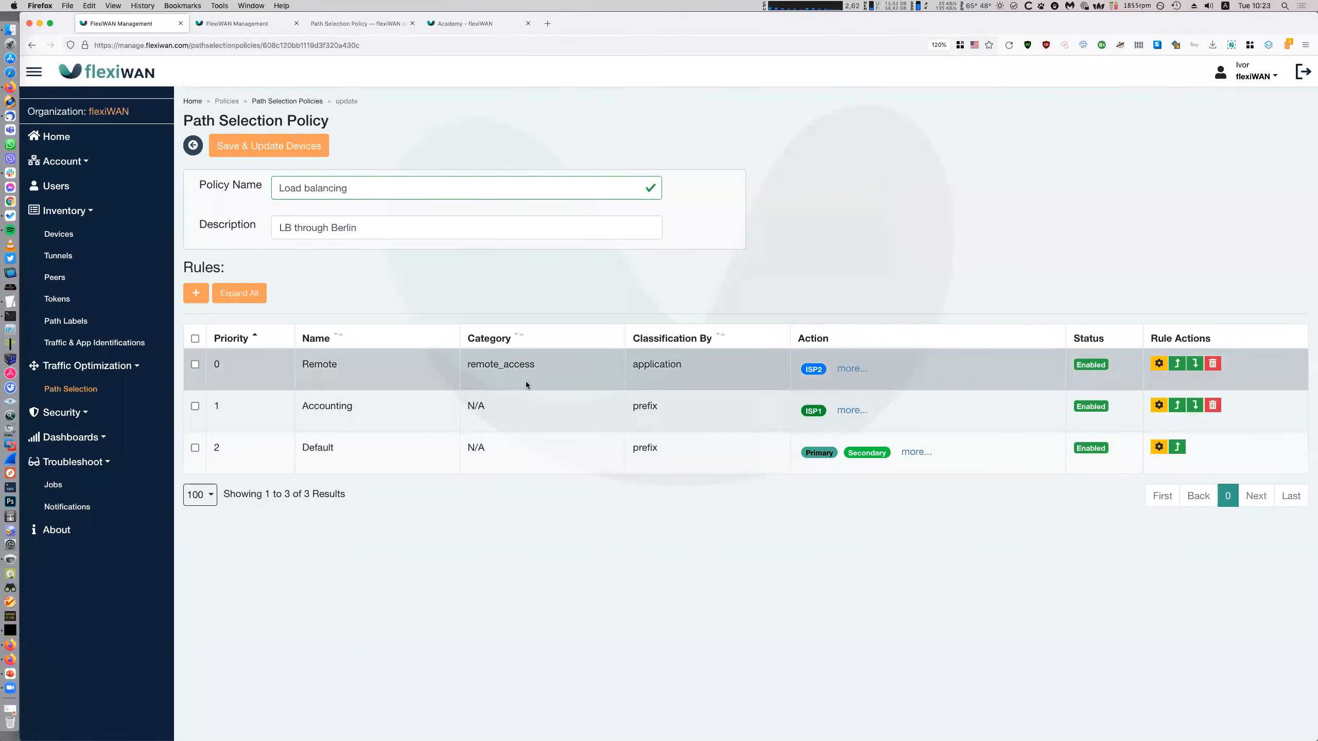
click(586, 464)
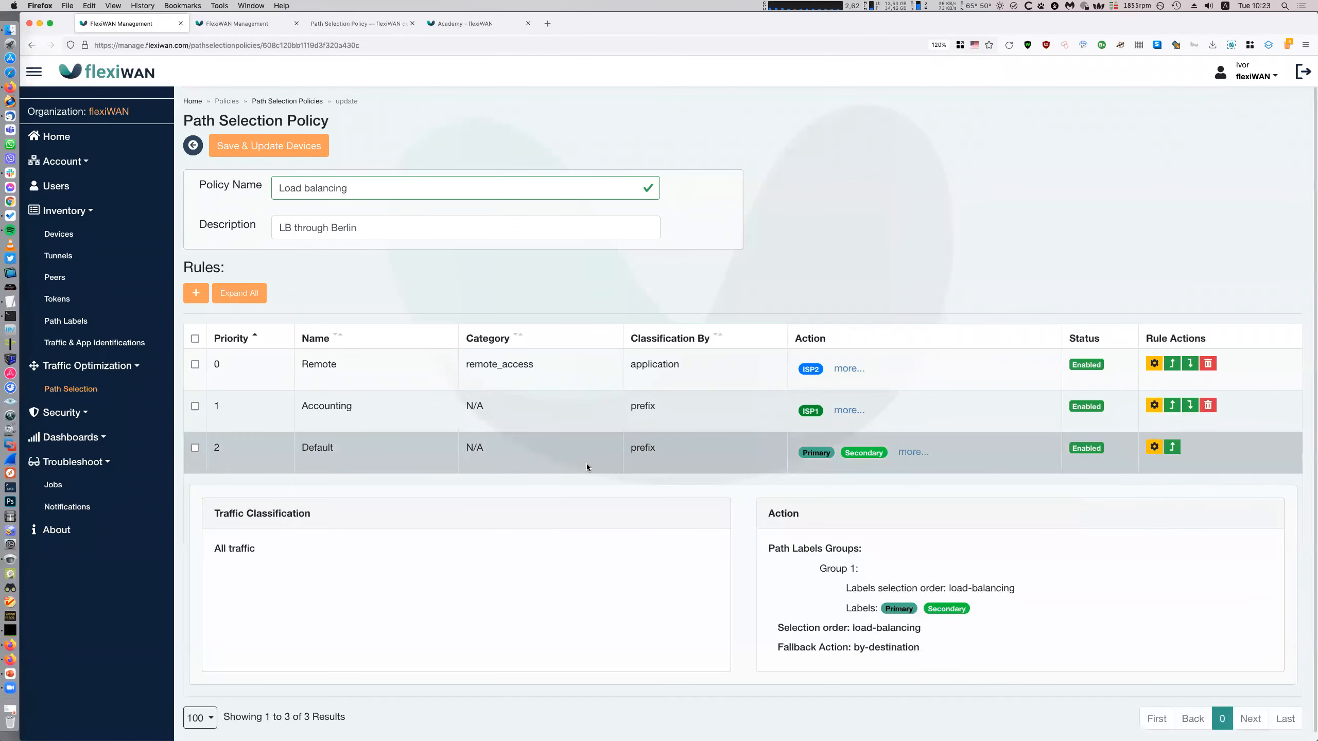
click(609, 453)
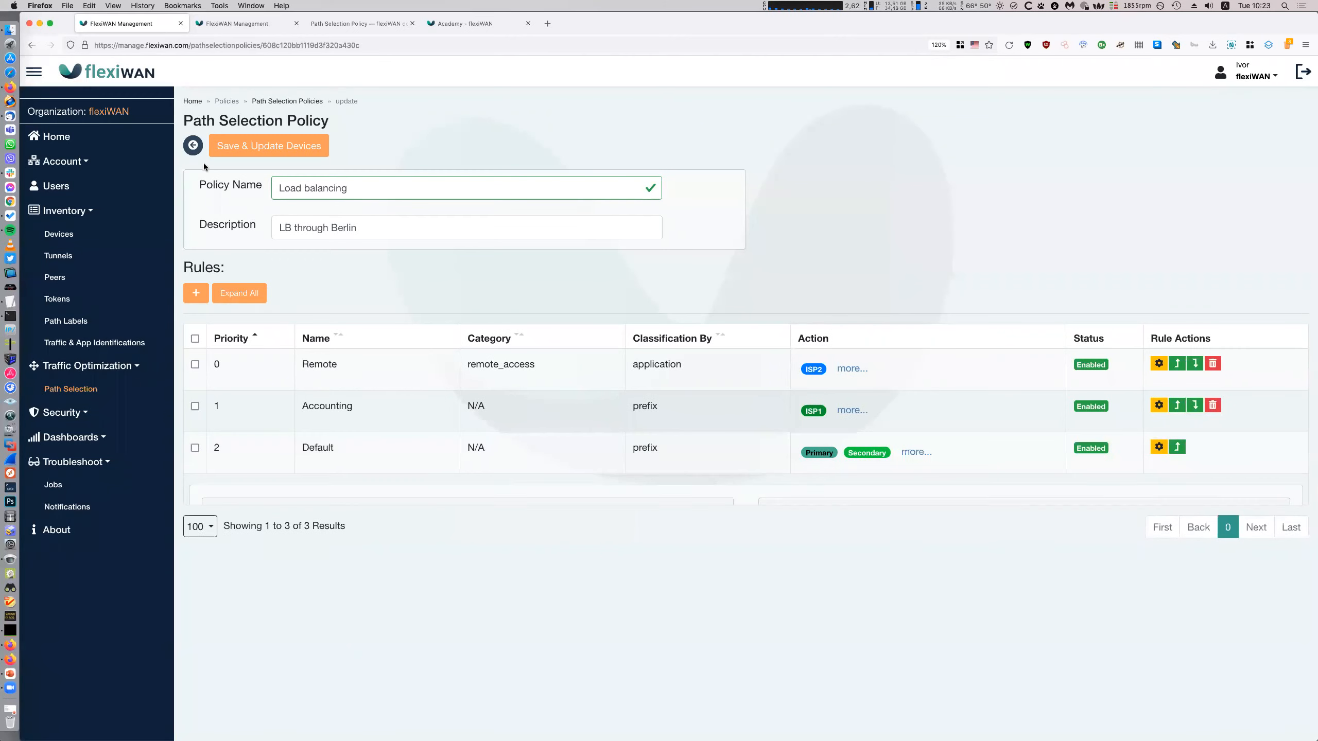
click(194, 146)
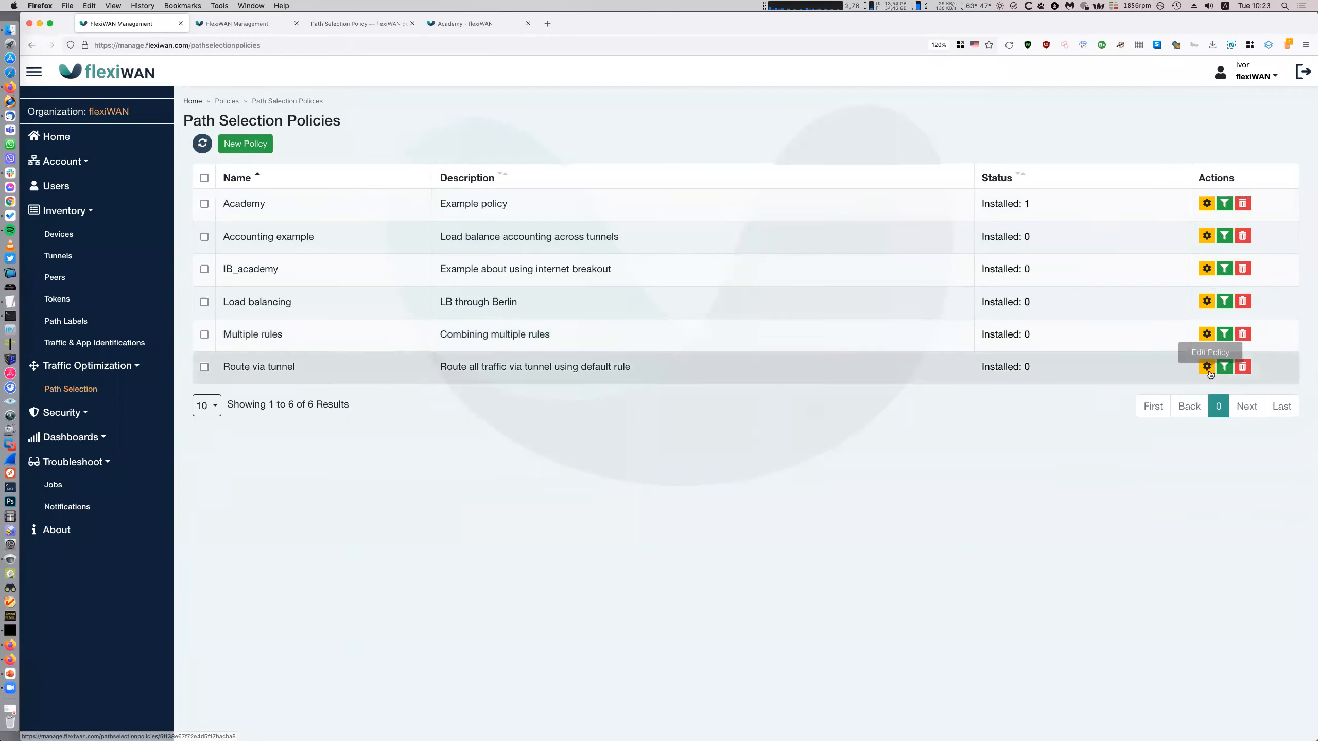
- Examine the Route all rule in the Route via tunnel policy, including its path label selection options, without changing it
click(1207, 301)
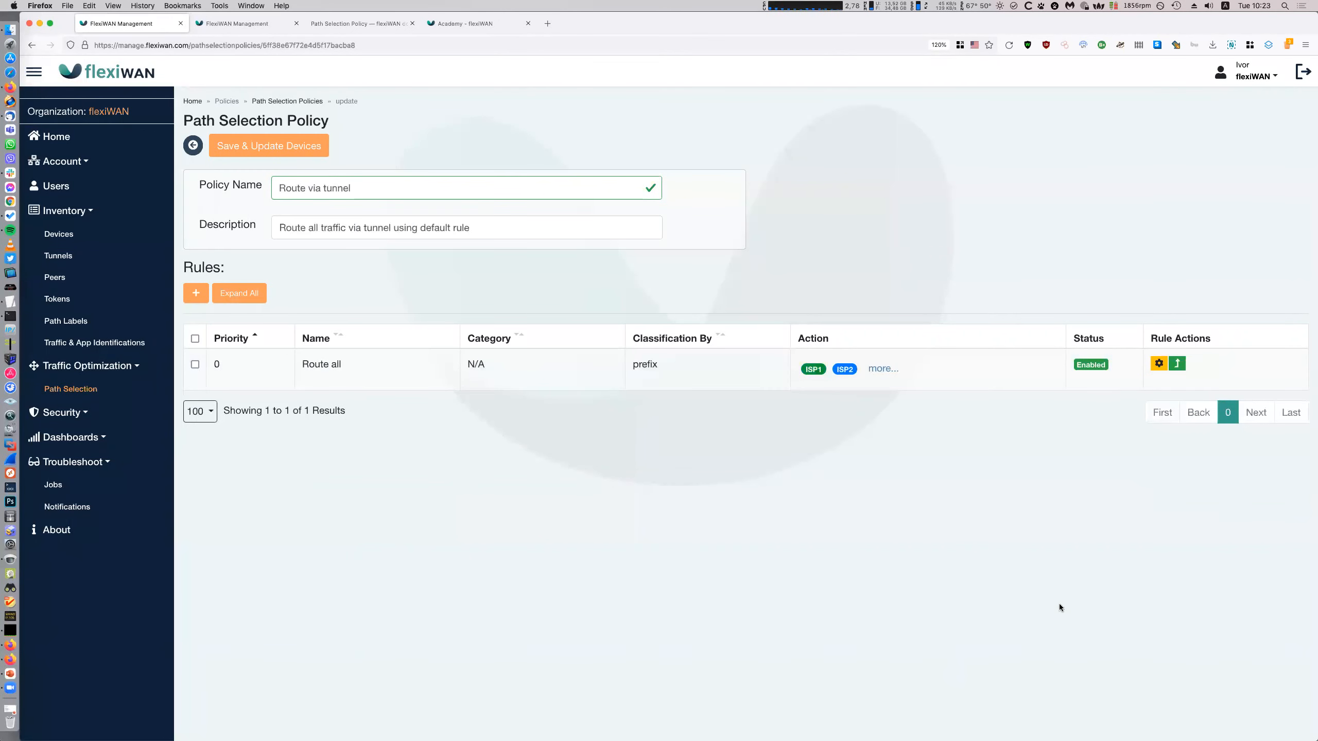
click(626, 382)
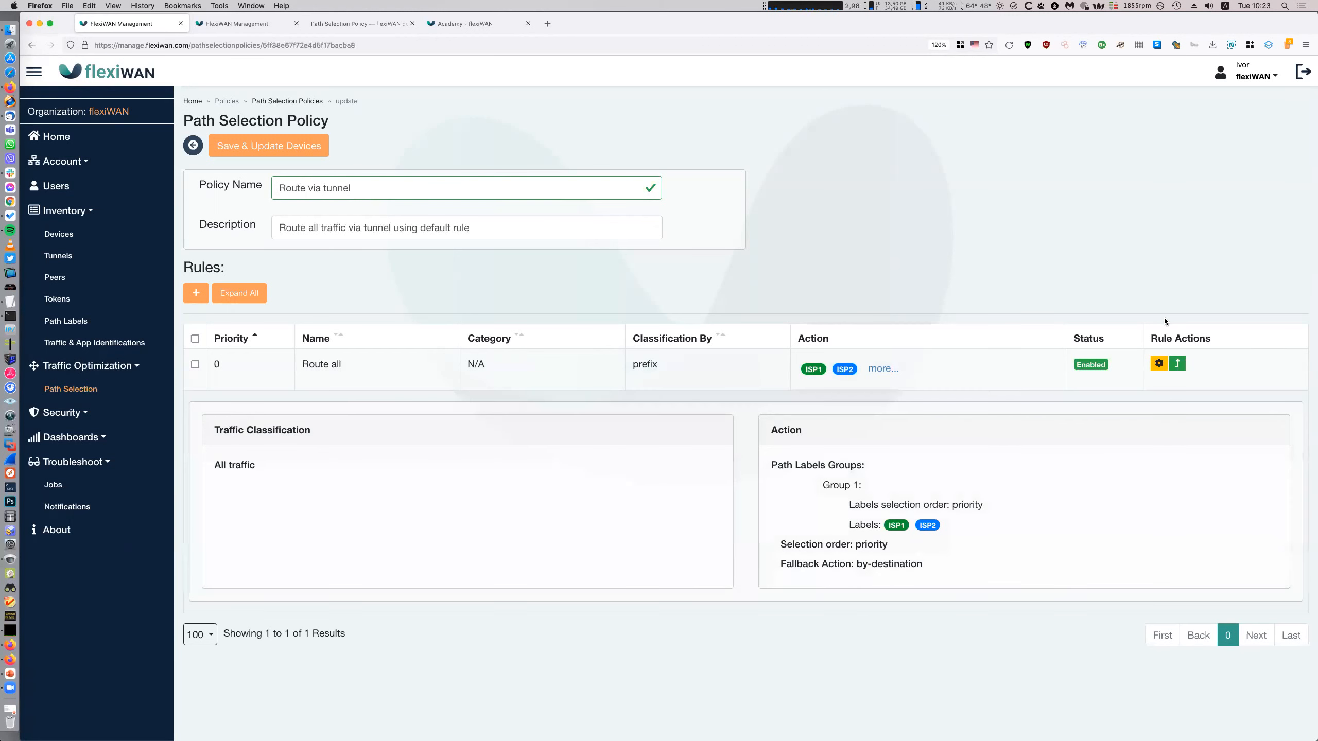
click(1159, 363)
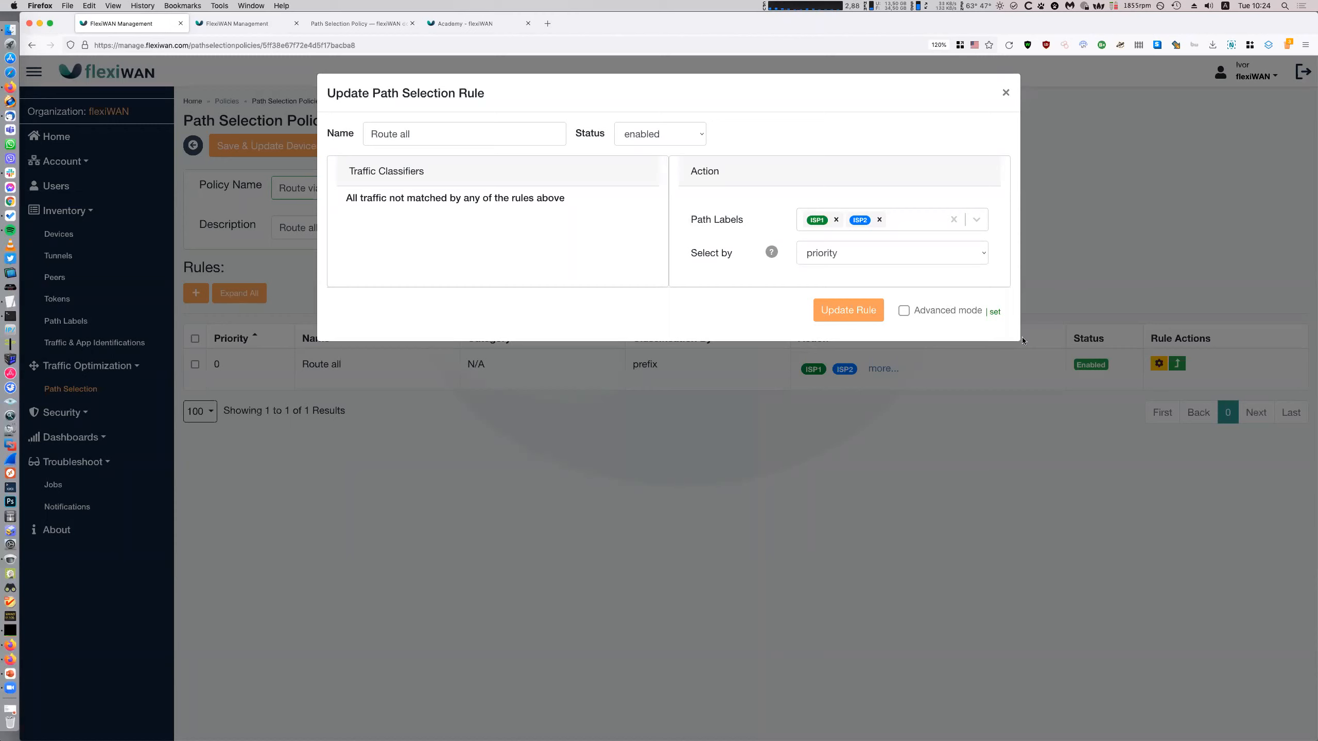
click(892, 253)
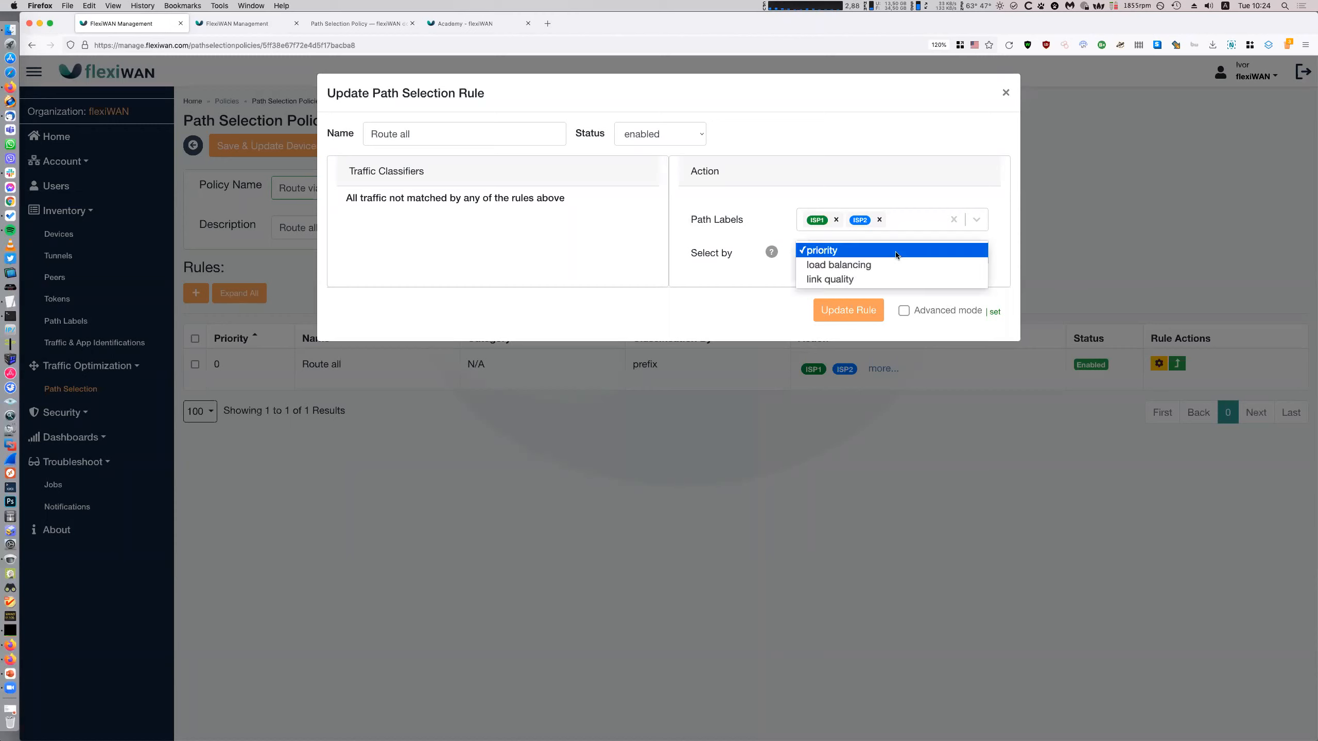
click(741, 294)
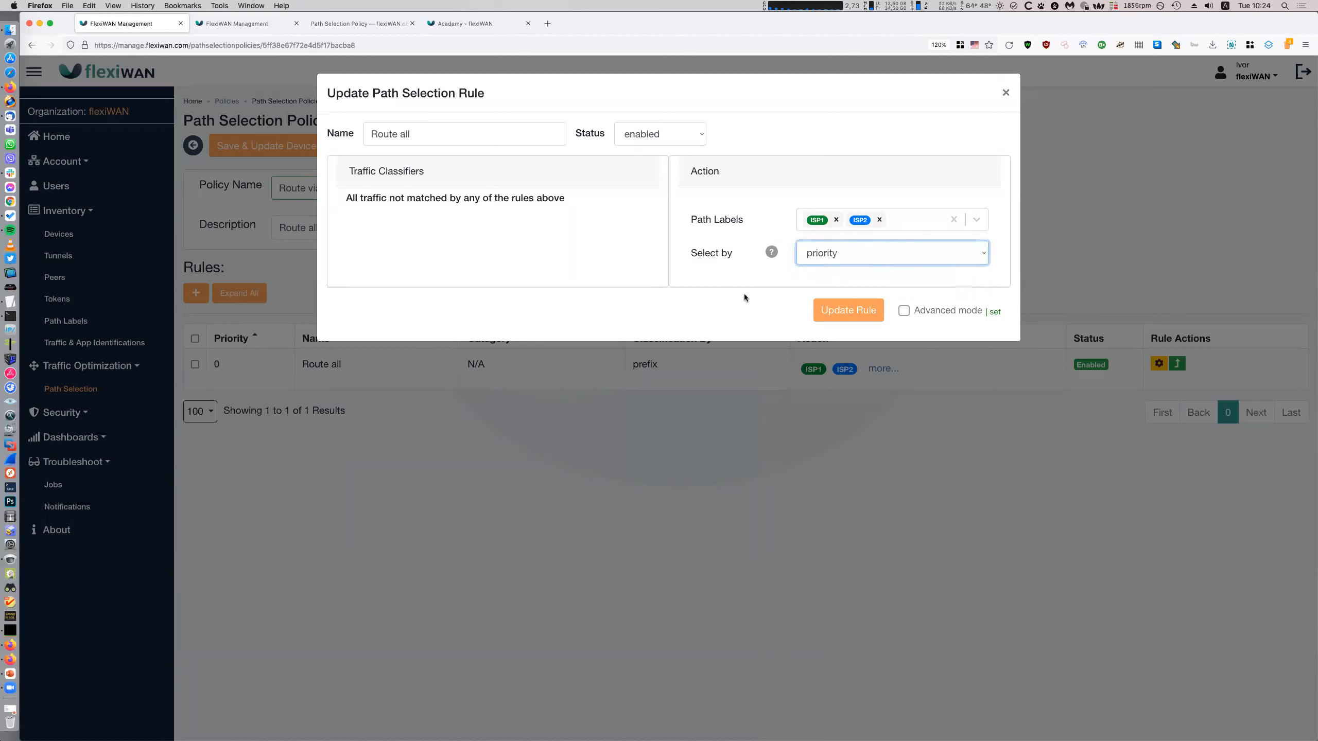
click(1006, 93)
- Install the Route via tunnel path selection policy on the New-York device
click(74, 237)
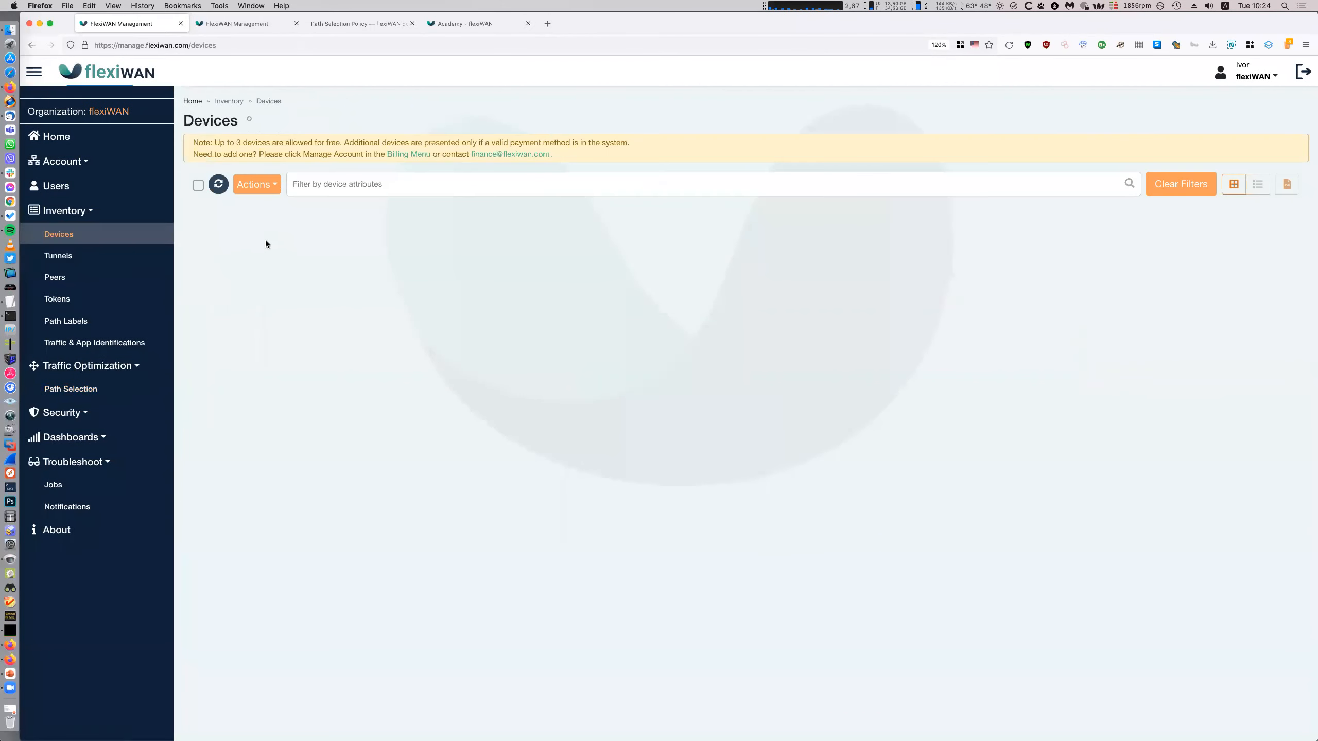
click(204, 220)
click(256, 185)
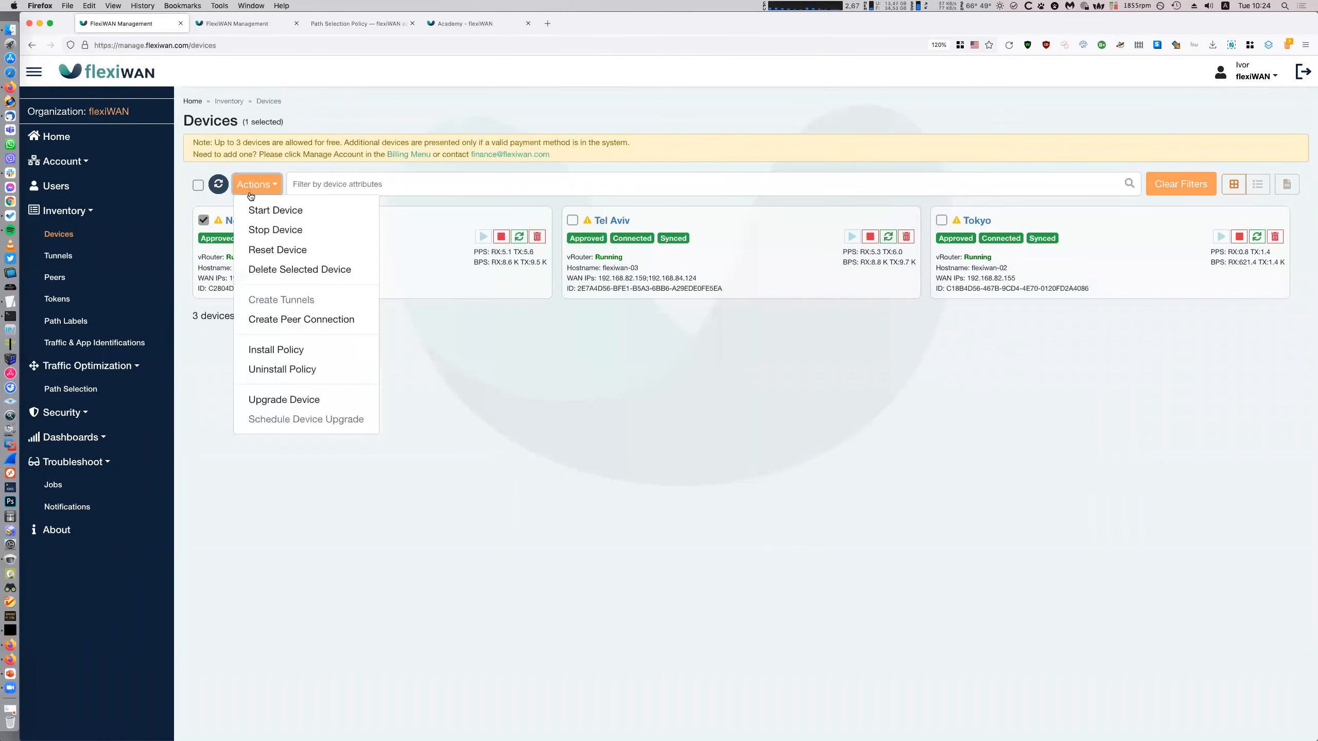
click(304, 351)
click(327, 211)
click(329, 225)
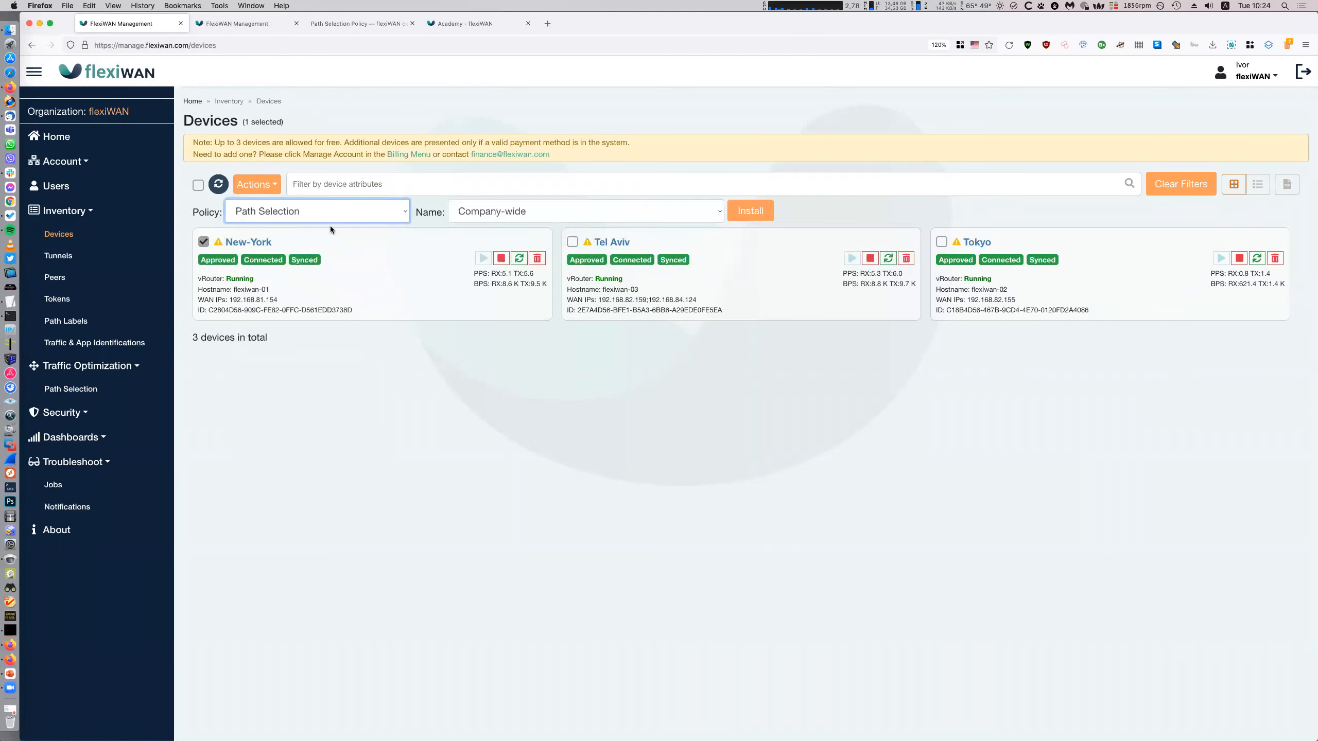
click(507, 215)
click(519, 285)
click(579, 407)
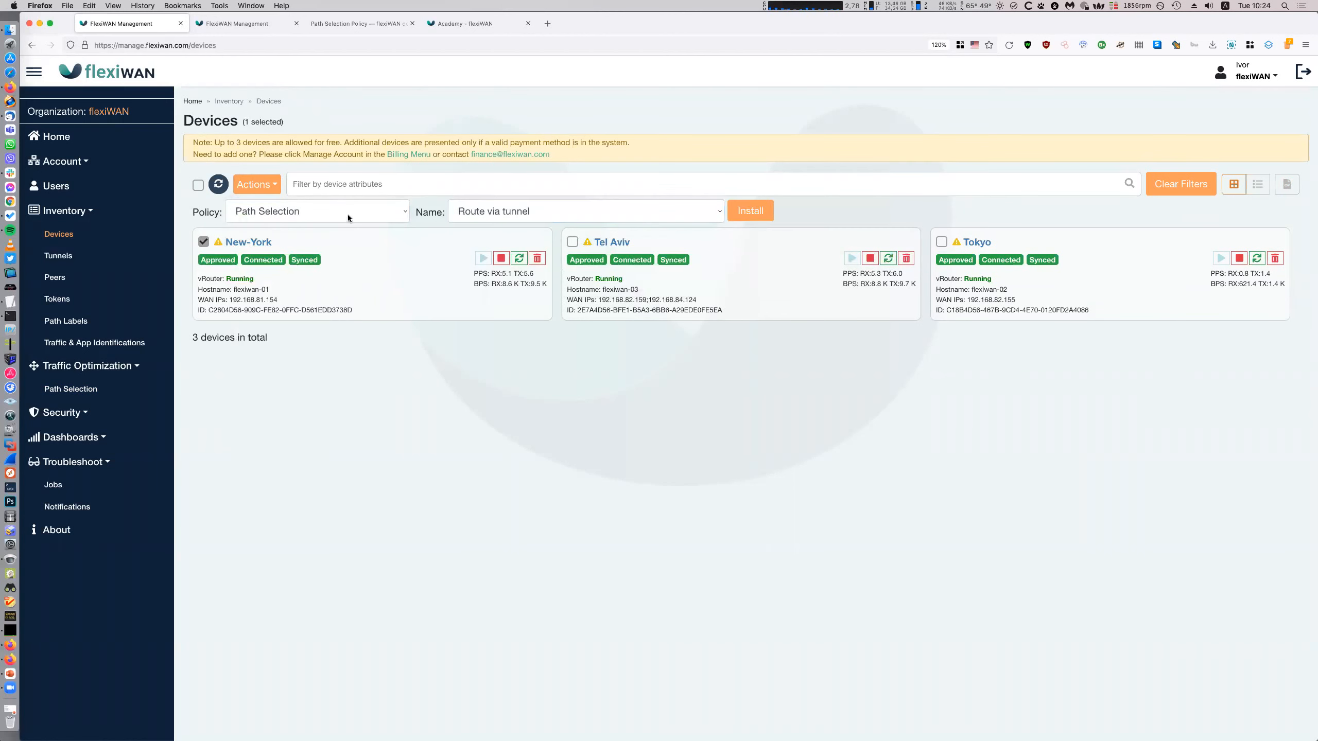
click(757, 213)
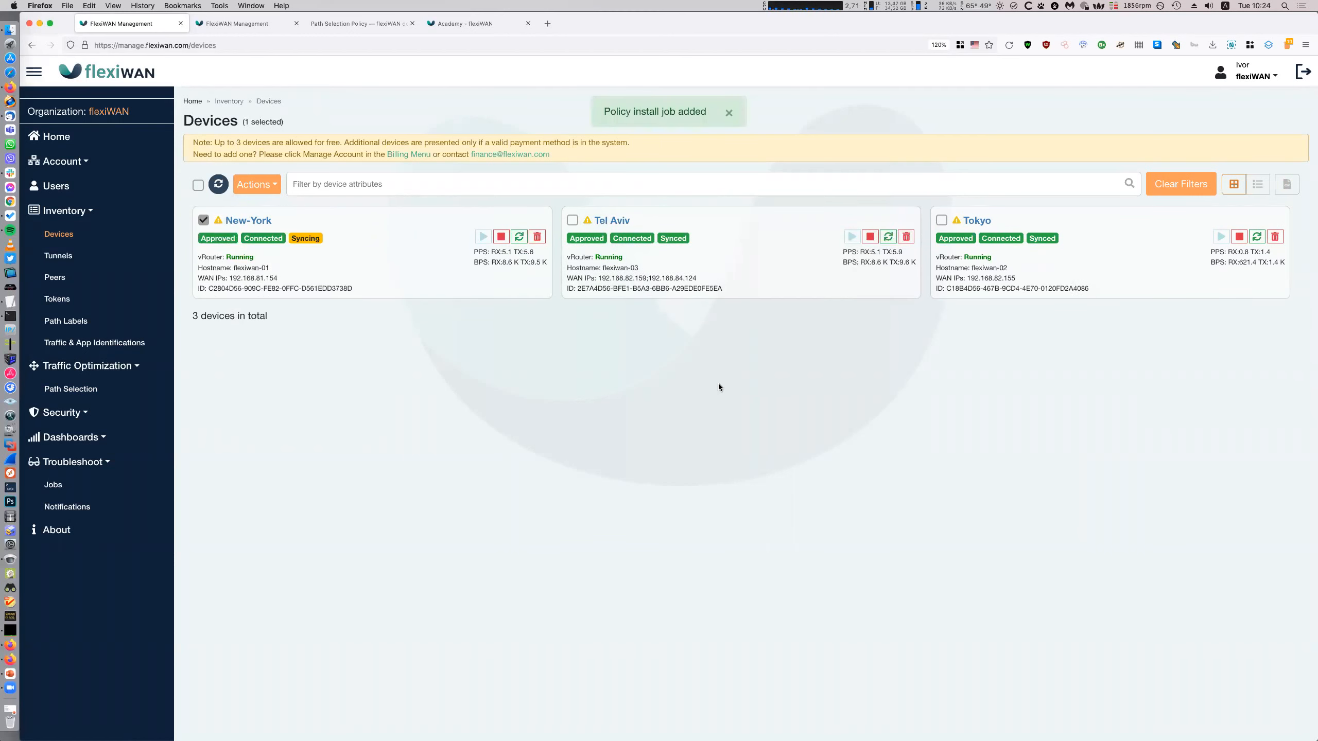
- Check the policies installed on the New-York device and review the tunnels with their path labels
click(248, 220)
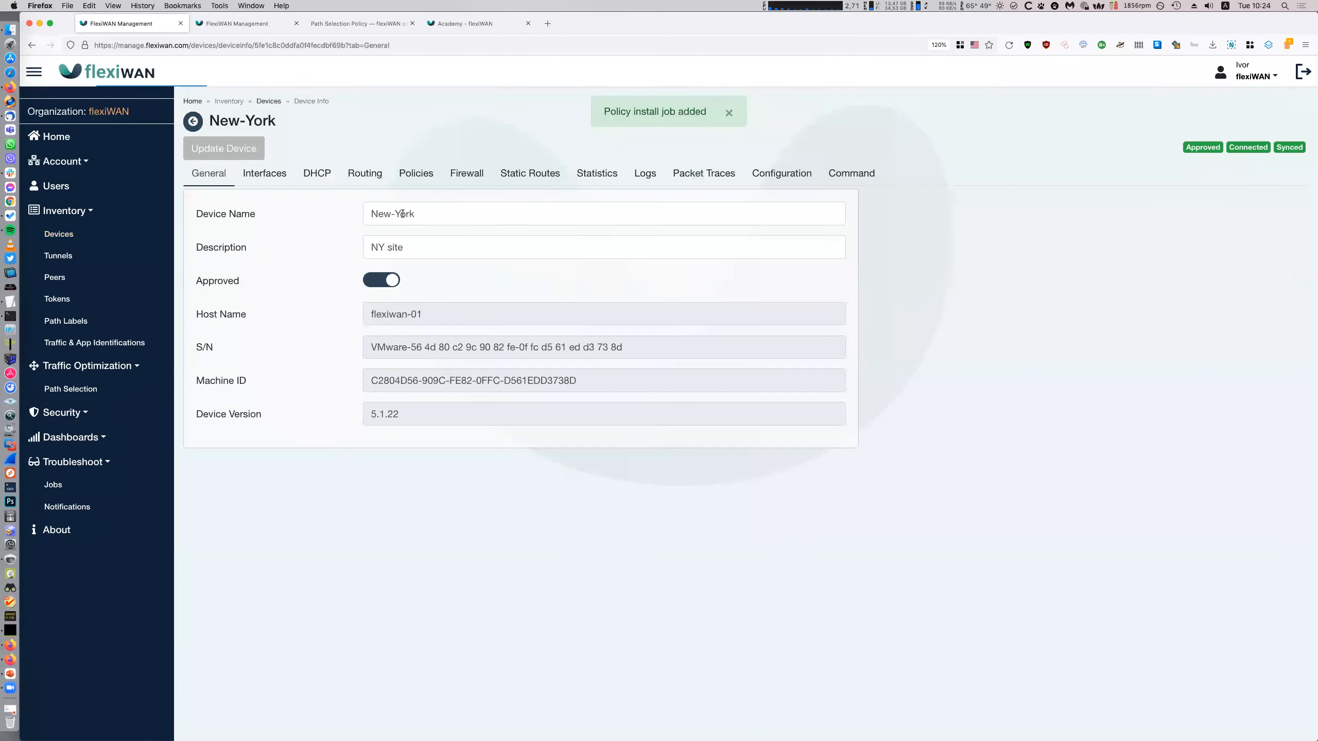
click(405, 176)
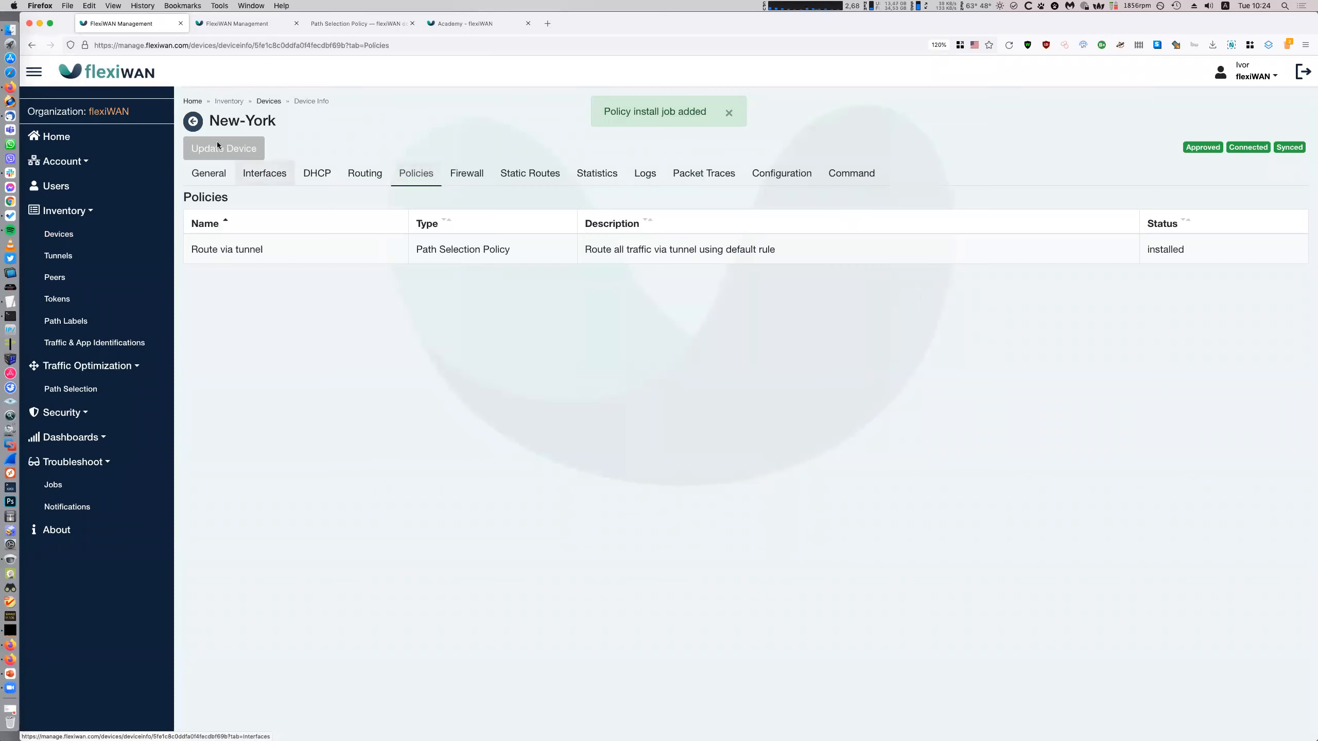
click(58, 255)
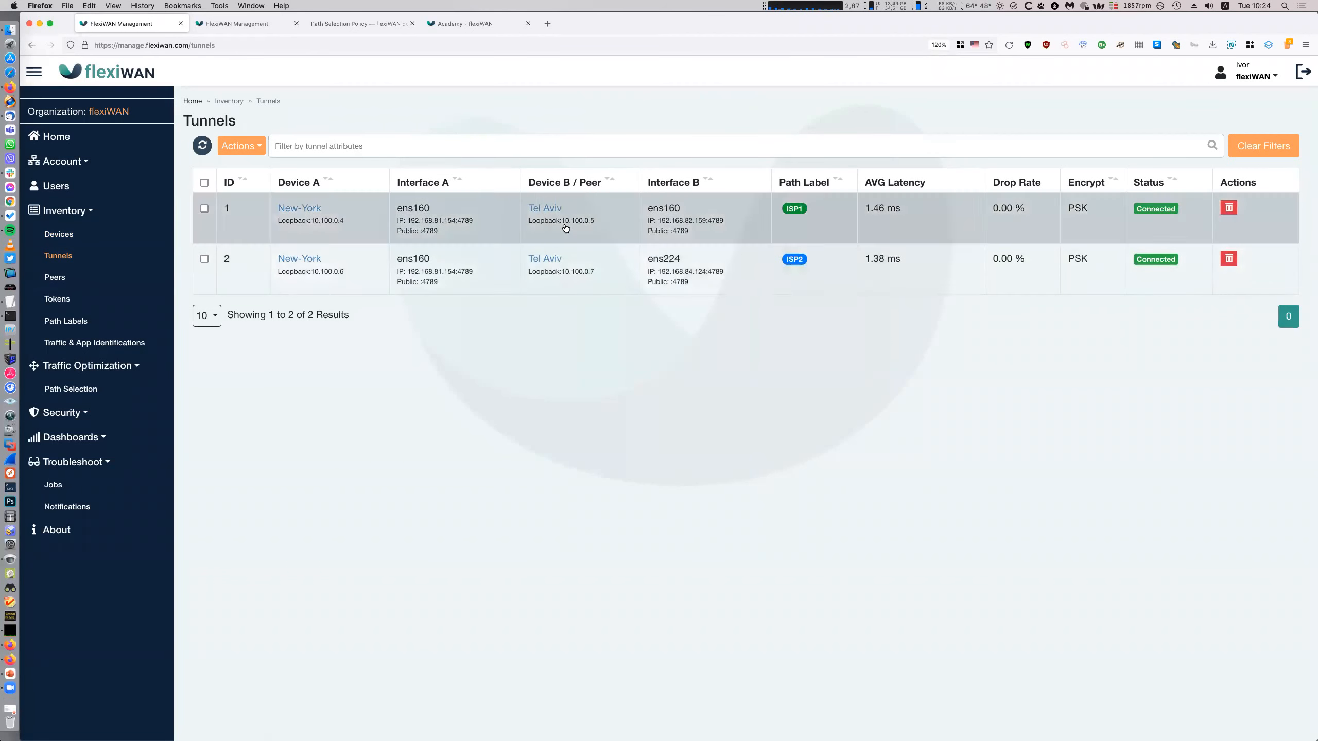
- Review the Route all rule's classification and action in the Route via tunnel policy, and return to the policy list
click(70, 389)
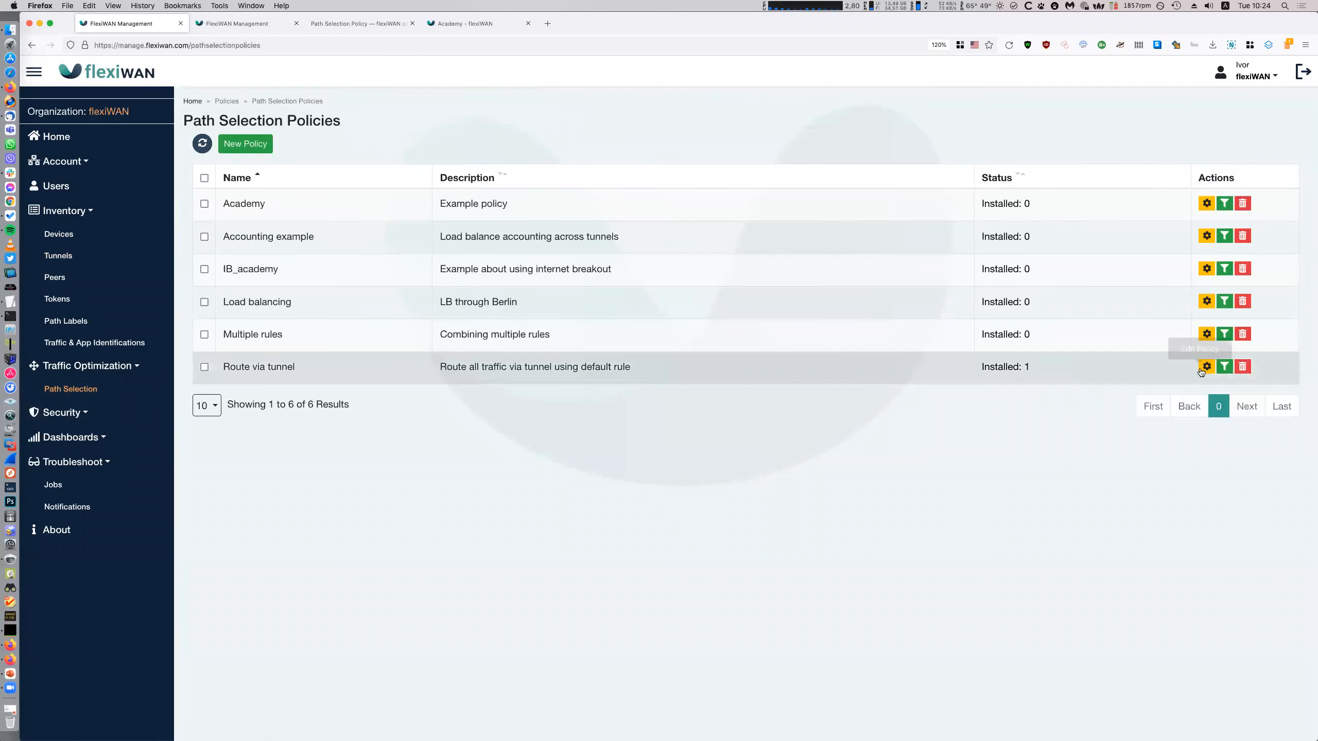
click(1206, 367)
click(631, 381)
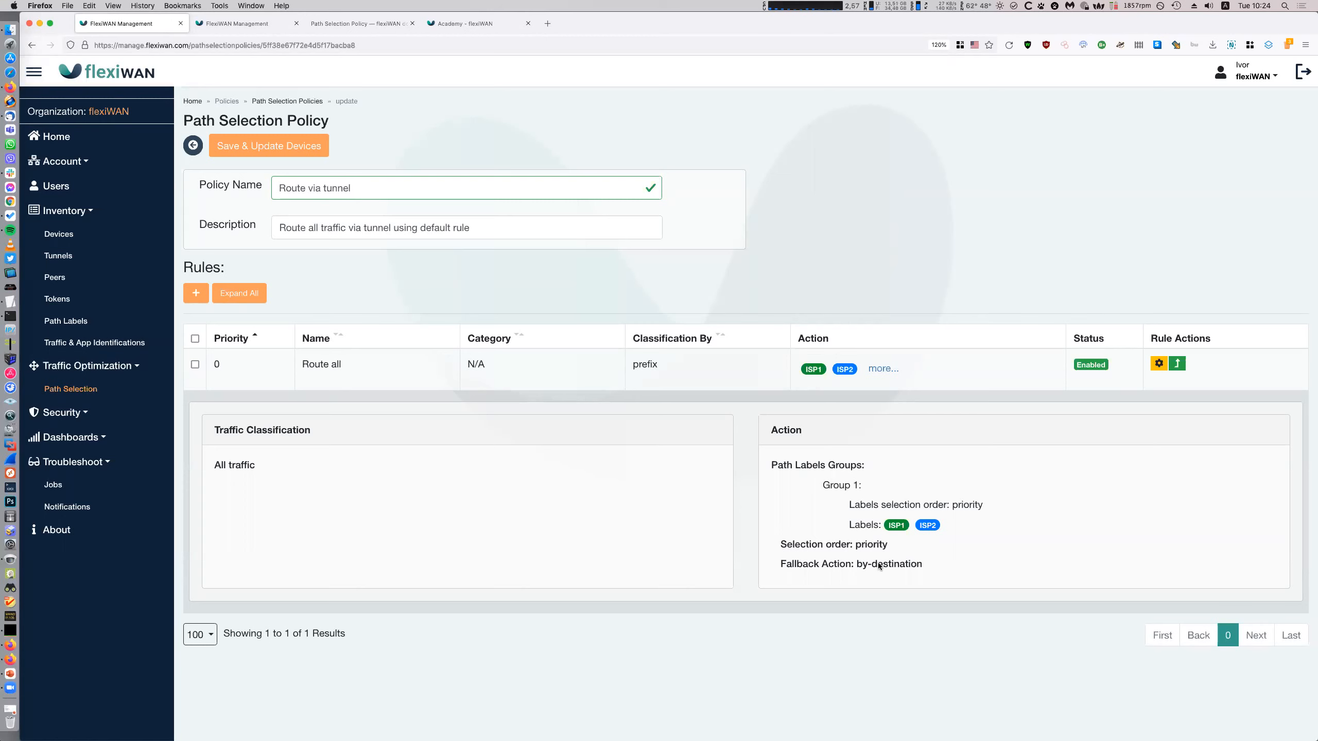
drag(359, 190, 105, 187)
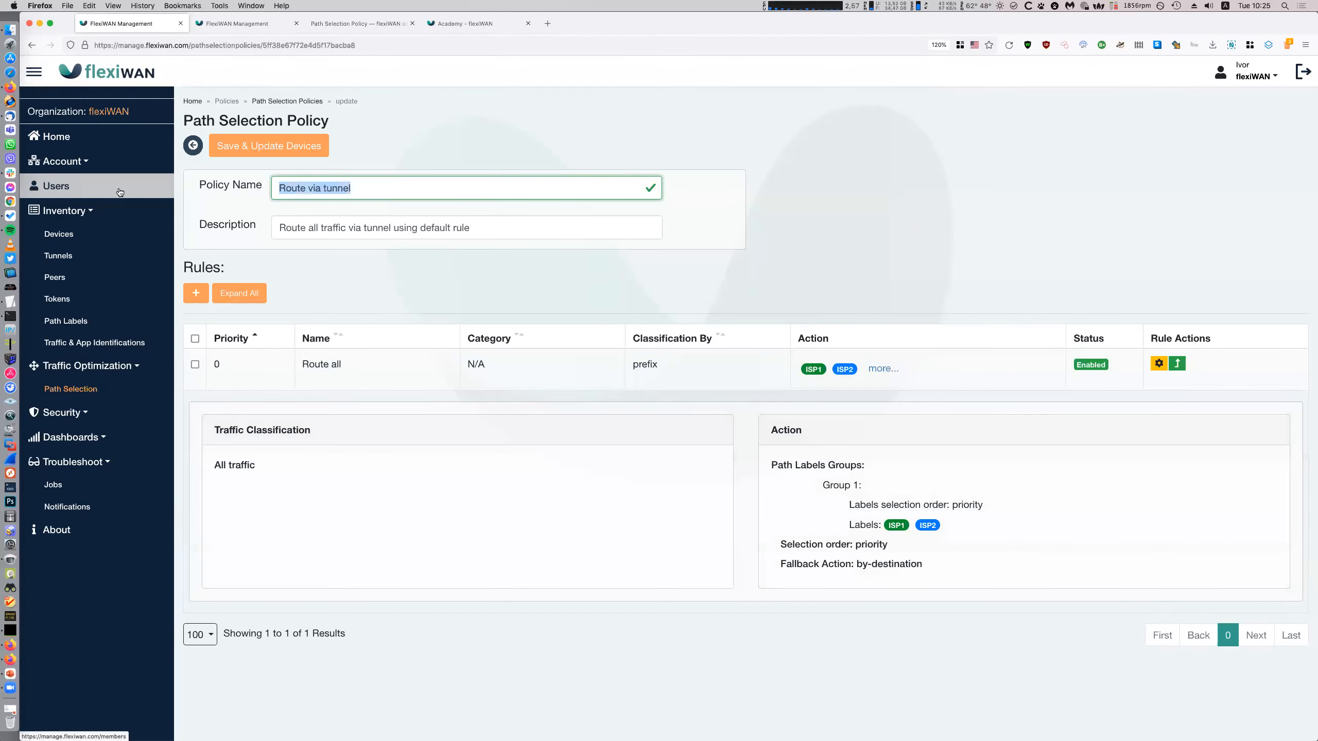
click(192, 147)
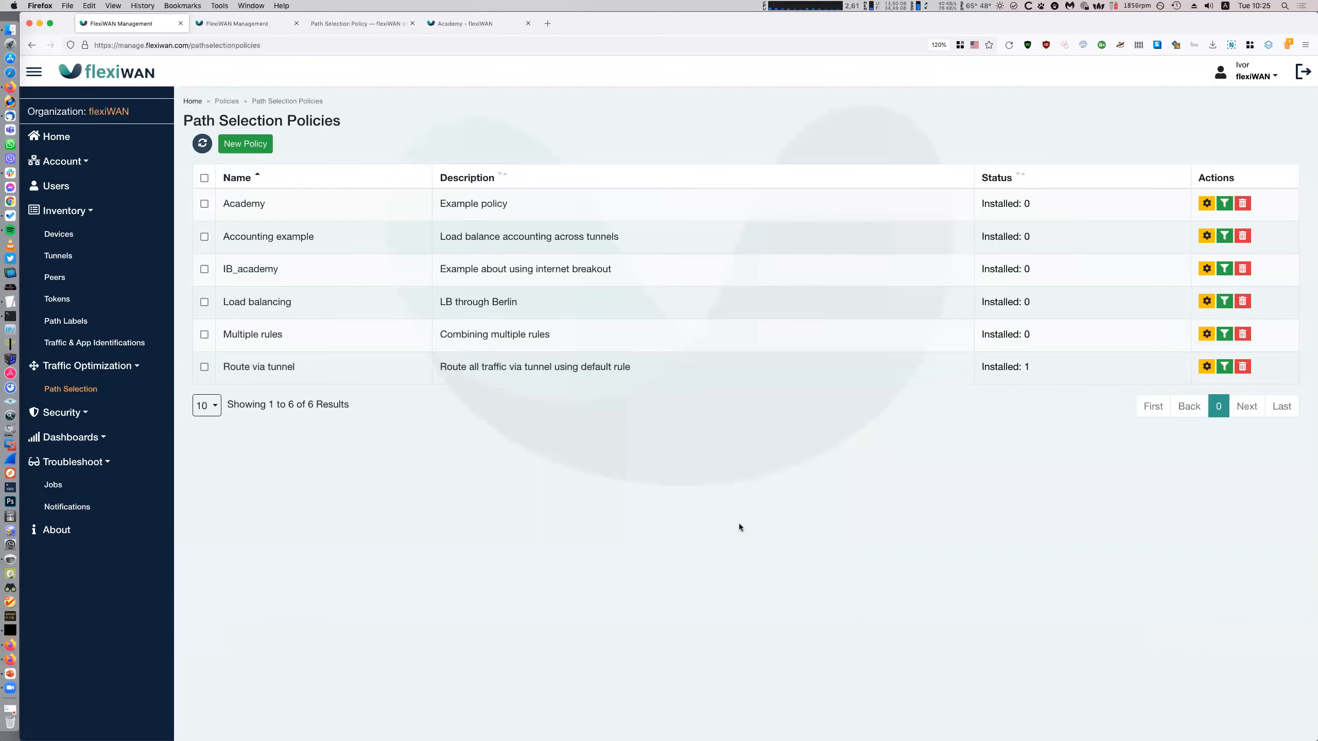
- Create a new path selection policy named "Zoom"
click(244, 145)
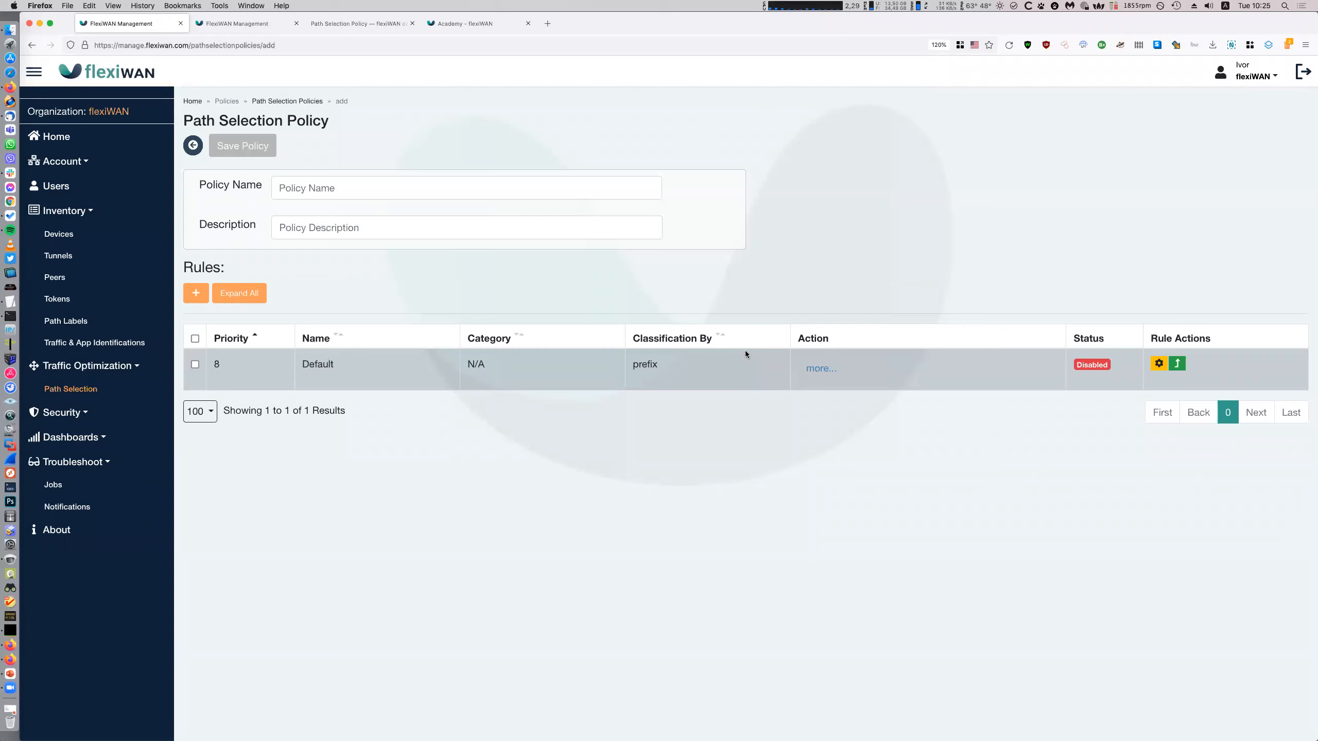
click(368, 185)
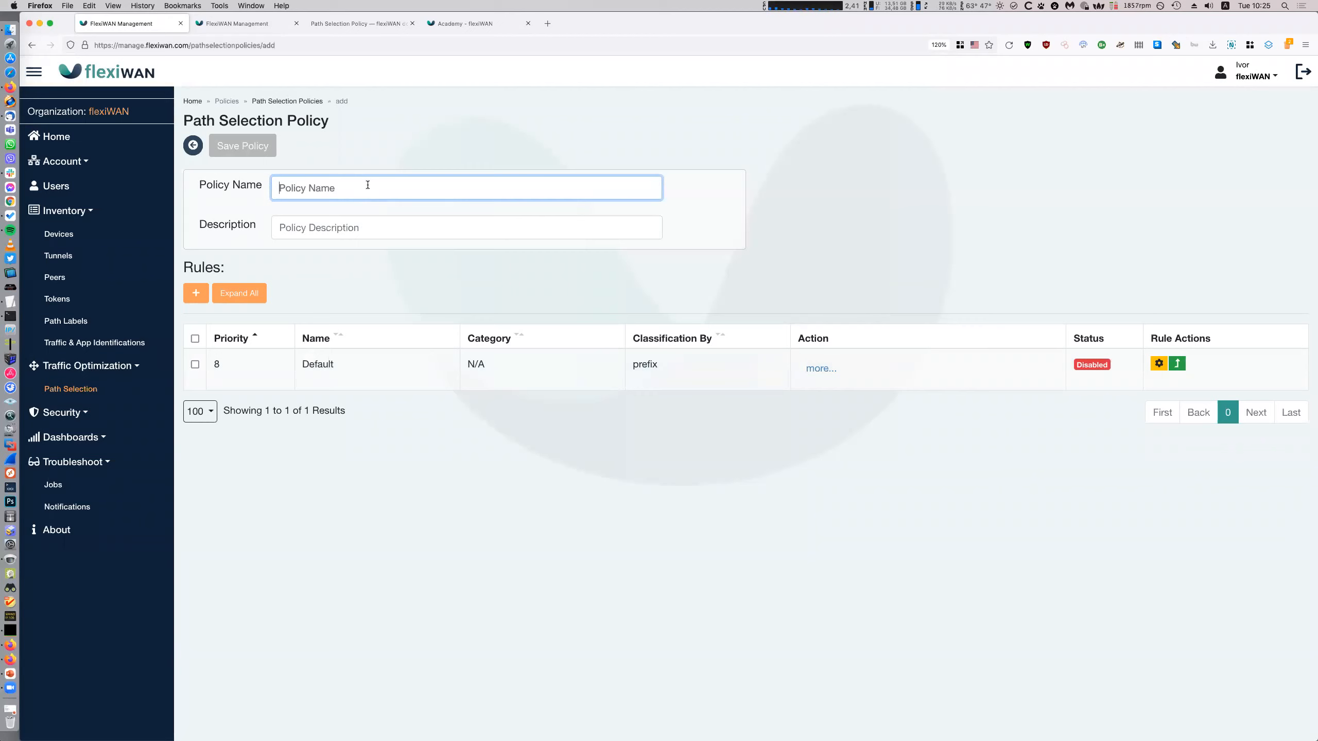
text(Co)
text(llabora)
key(super+a)
key(BackSpace)
text(Zoom)
click(886, 480)
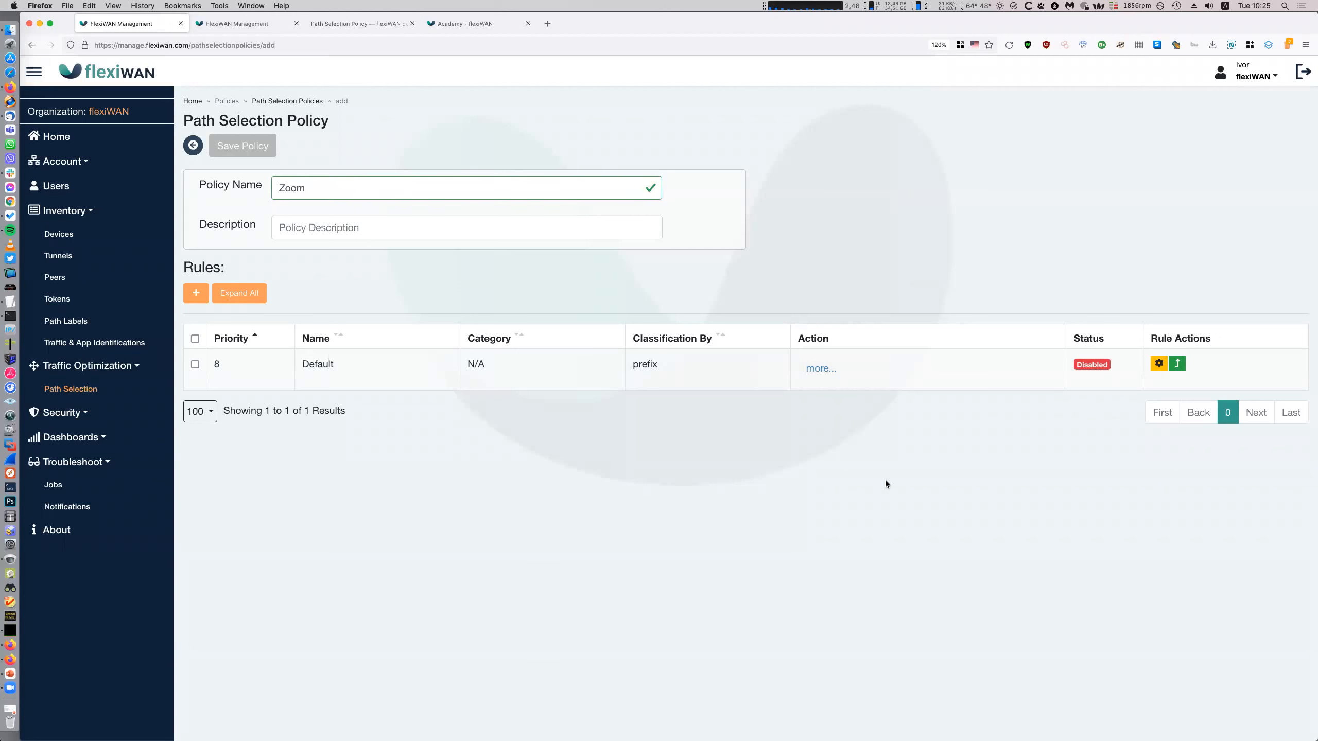
- Start a new rule named "Zoom" in the Zoom policy and enable advanced mode for it
click(202, 293)
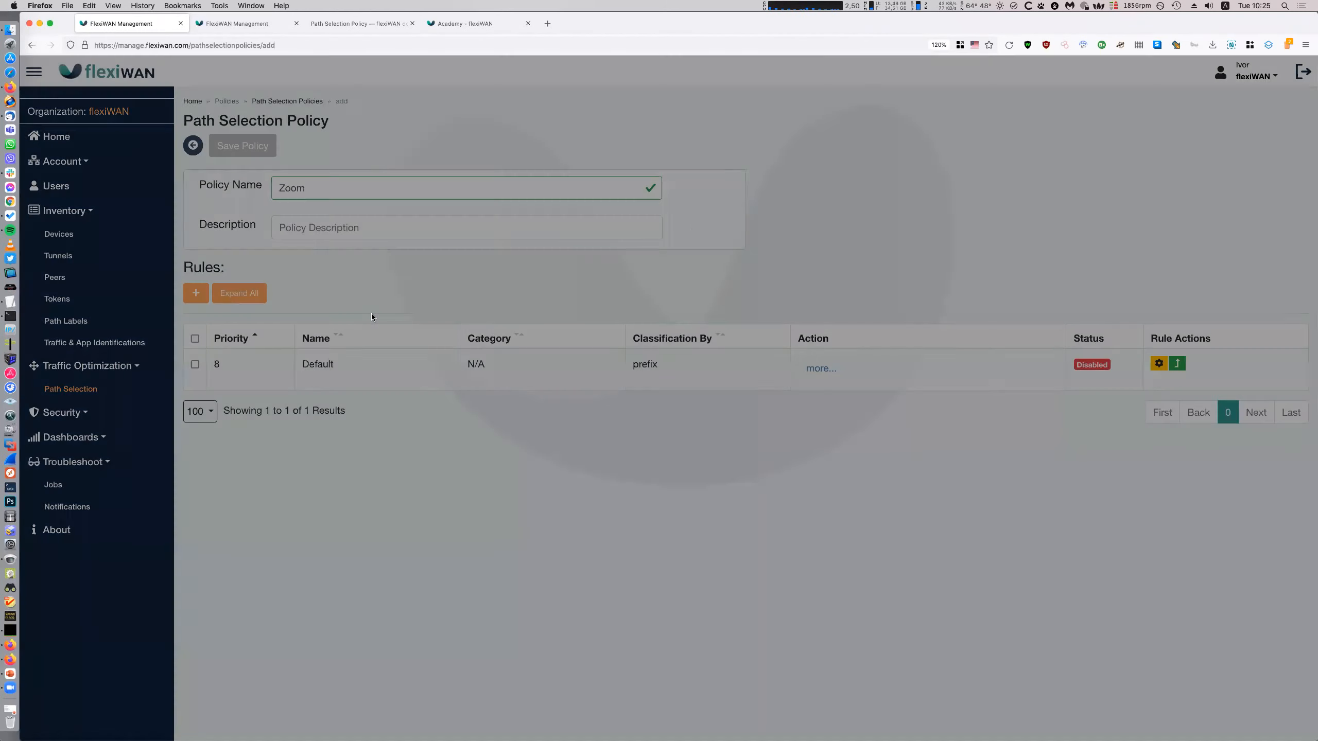
click(436, 123)
text(Zoom)
click(891, 310)
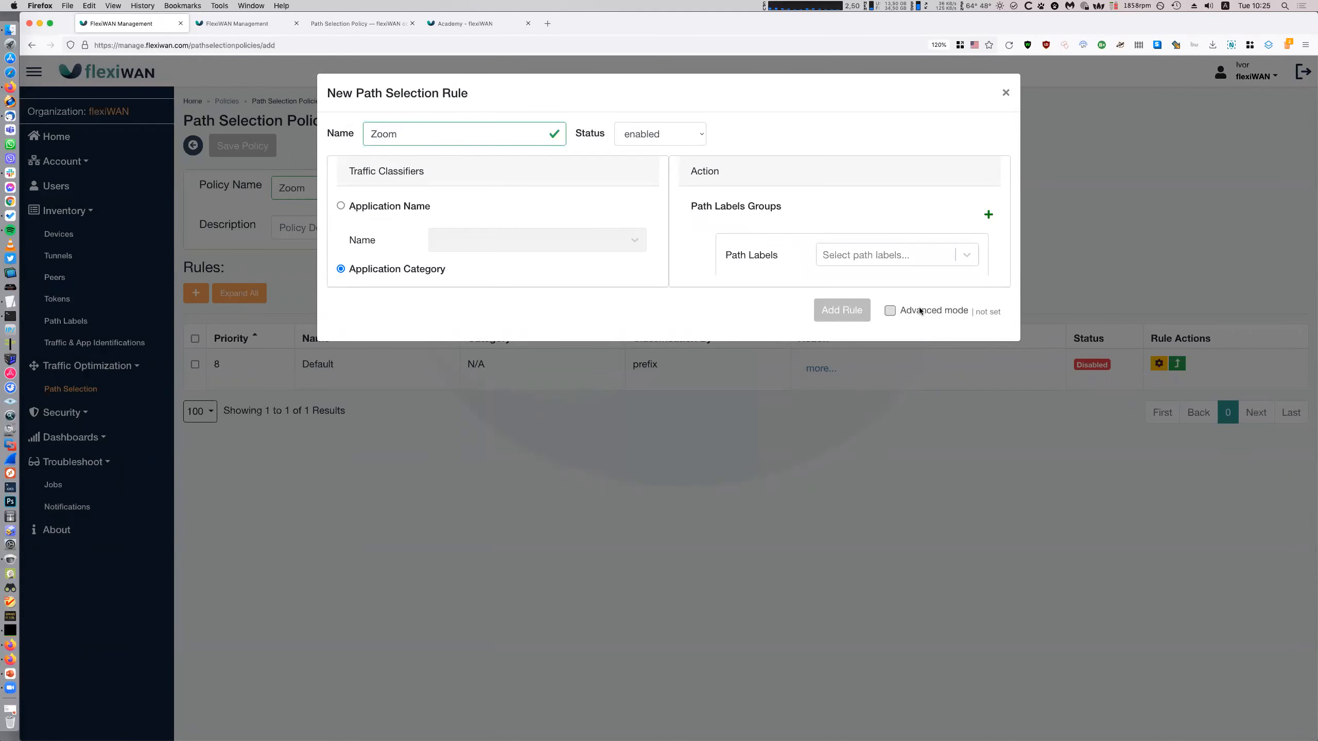
- Classify the Zoom rule's traffic by application name, choosing the "zoom" application
click(369, 206)
click(546, 248)
text(zoom)
key(Return)
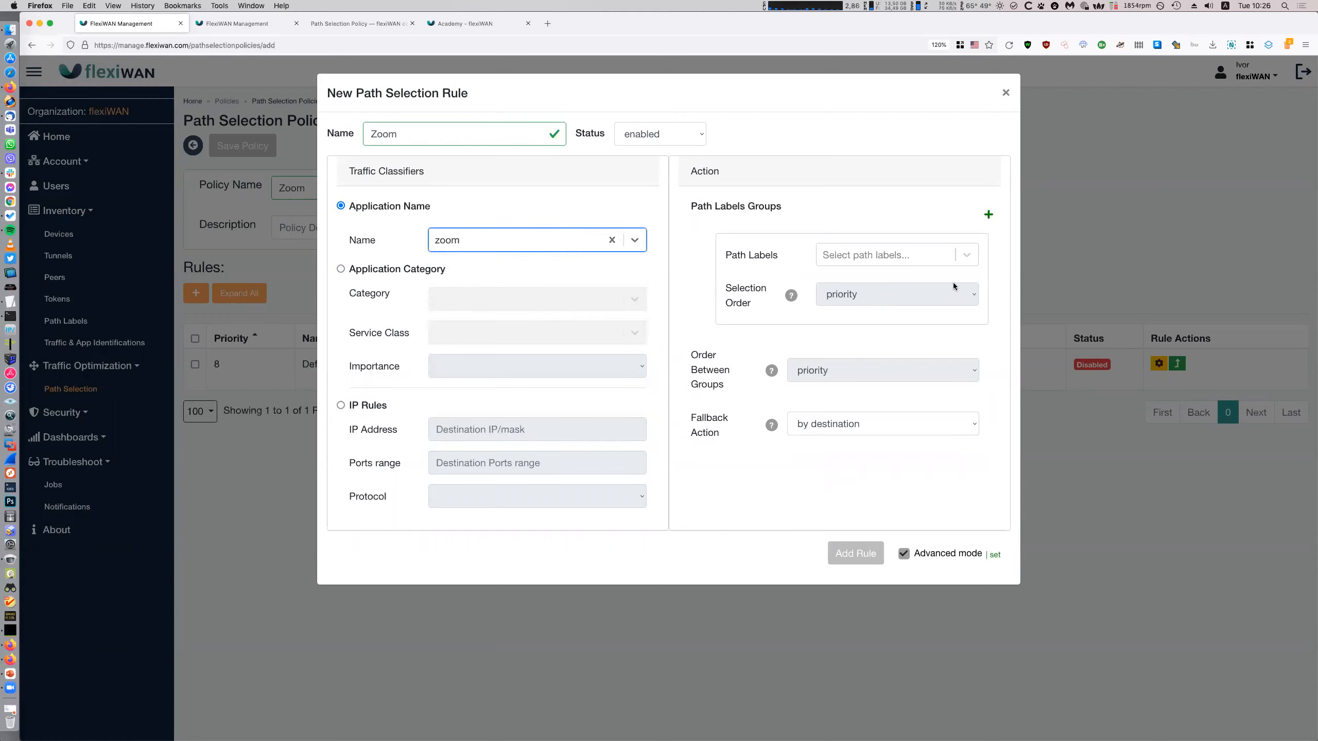
- Assign path labels ISP1 and ISP2 with link quality selection order to the rule's action, and add the rule to the policy
click(917, 250)
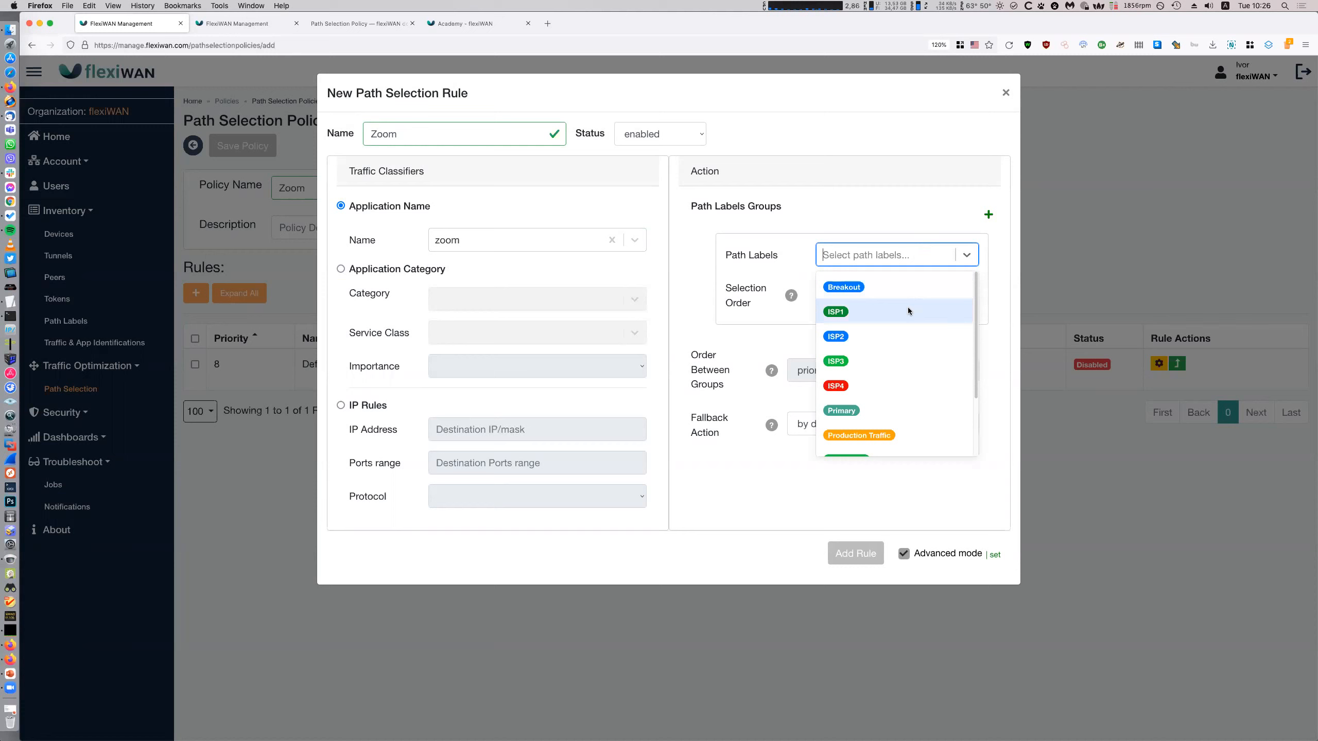
click(881, 306)
click(891, 254)
click(871, 321)
click(847, 296)
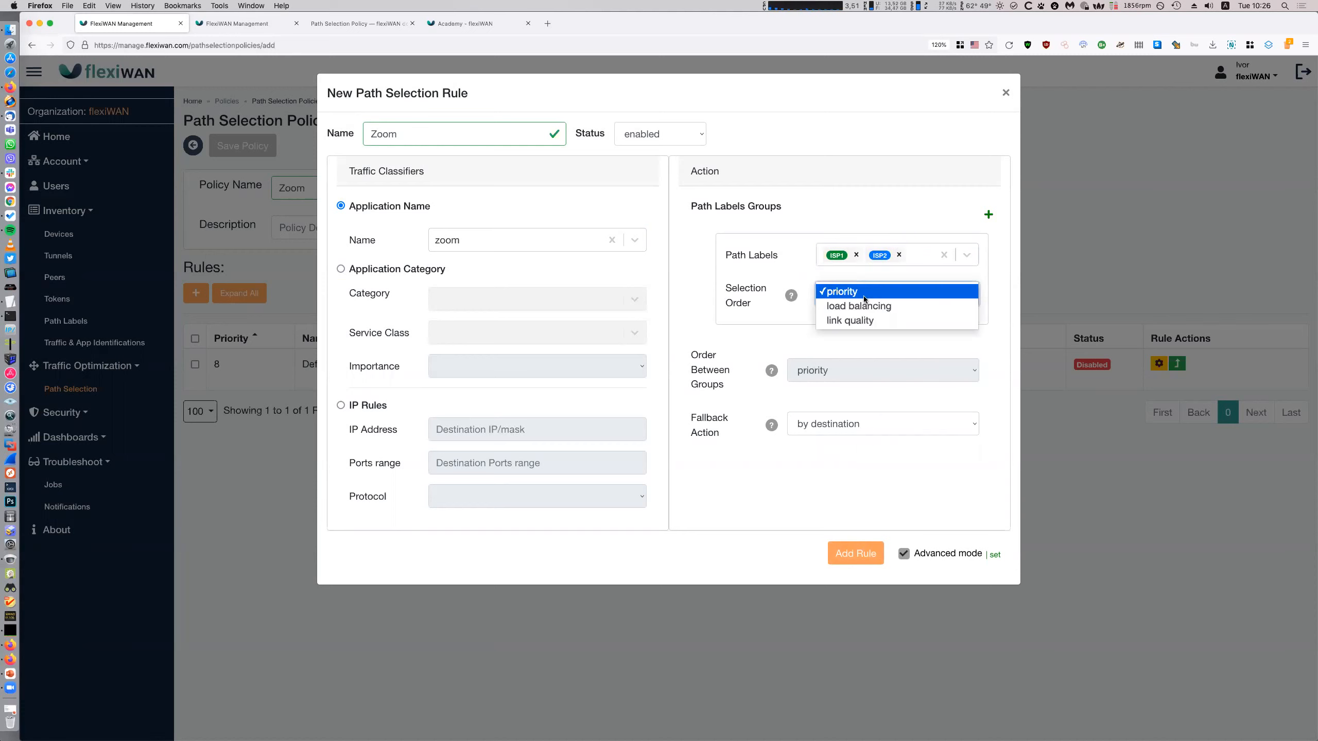
click(875, 323)
click(872, 327)
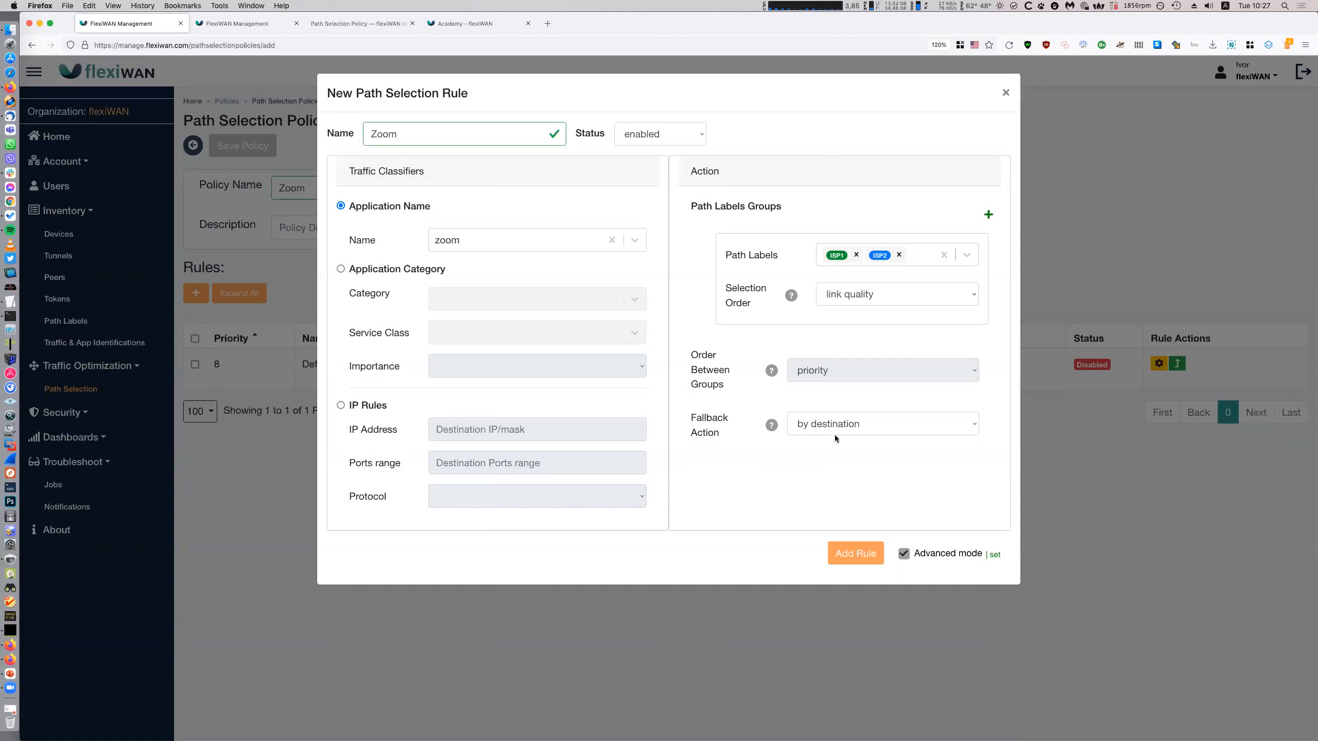
click(855, 553)
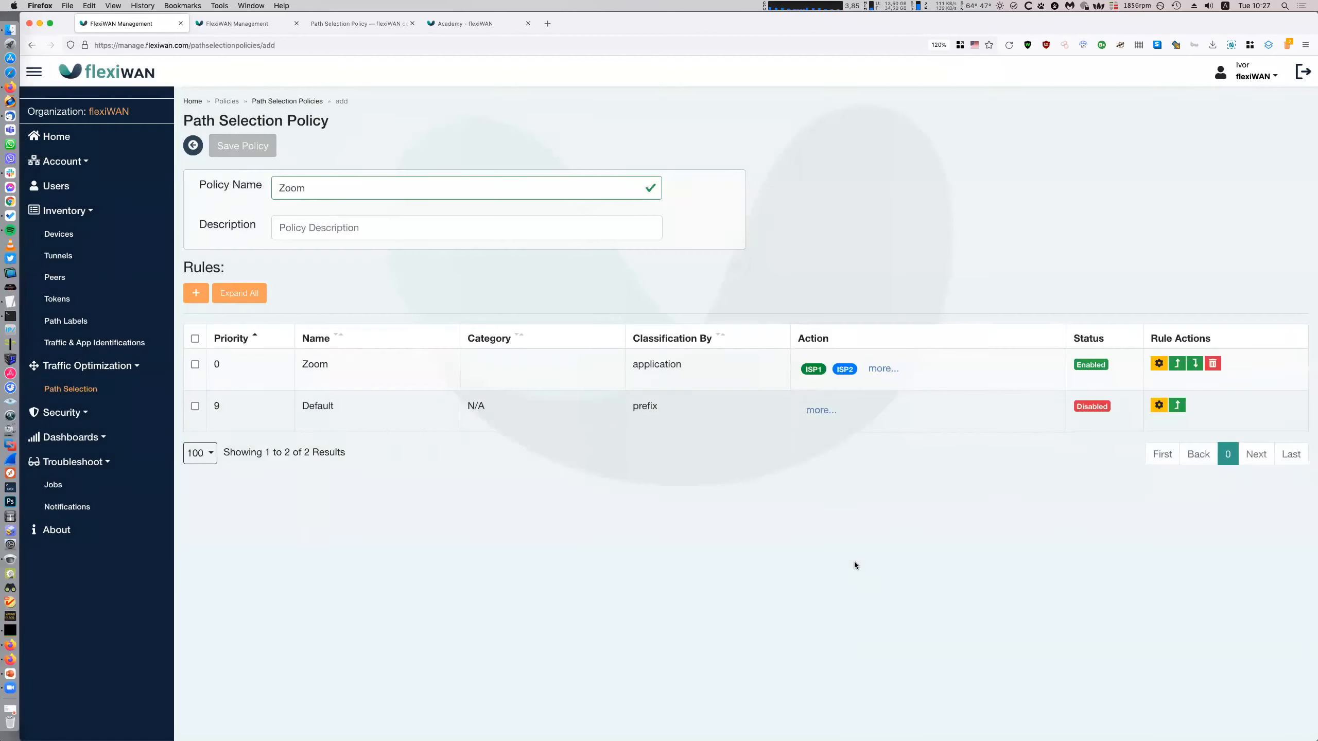
- Enter "Seamless failover" as the Zoom policy's description and save the policy
click(402, 223)
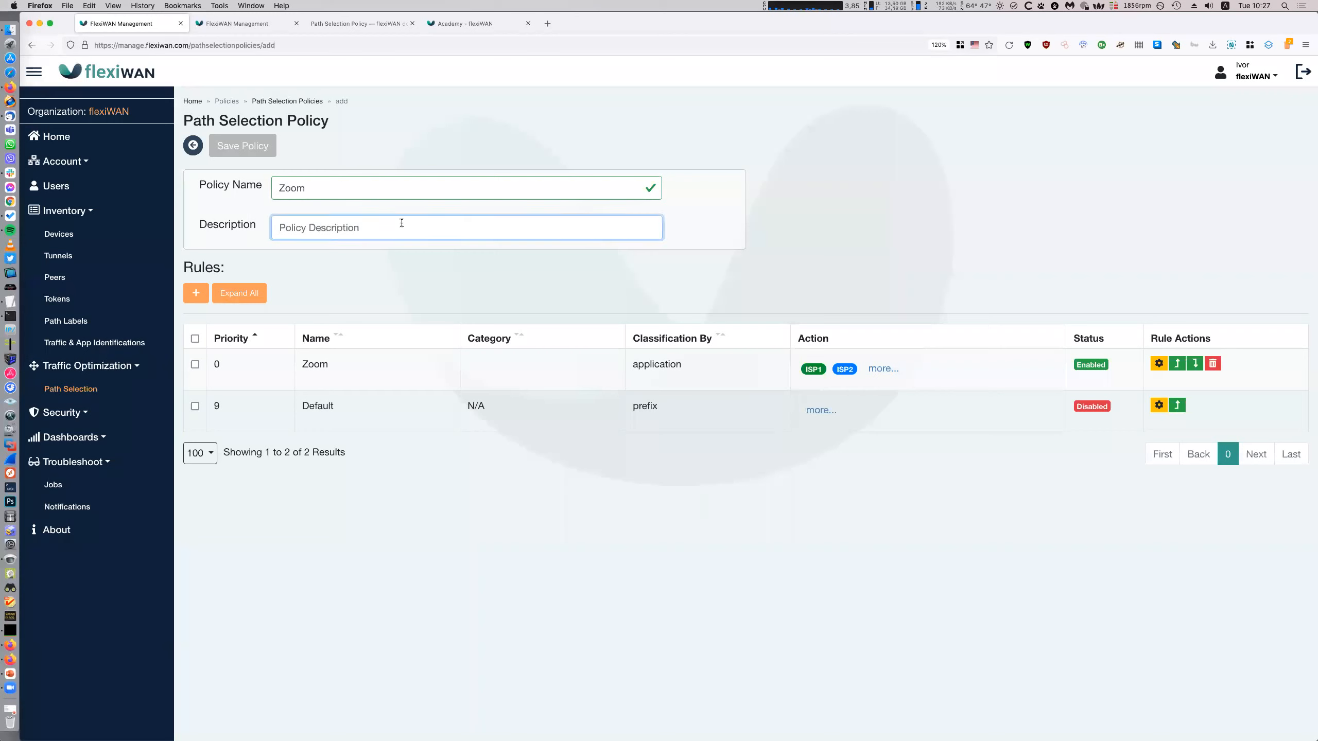
text(Seamless failover)
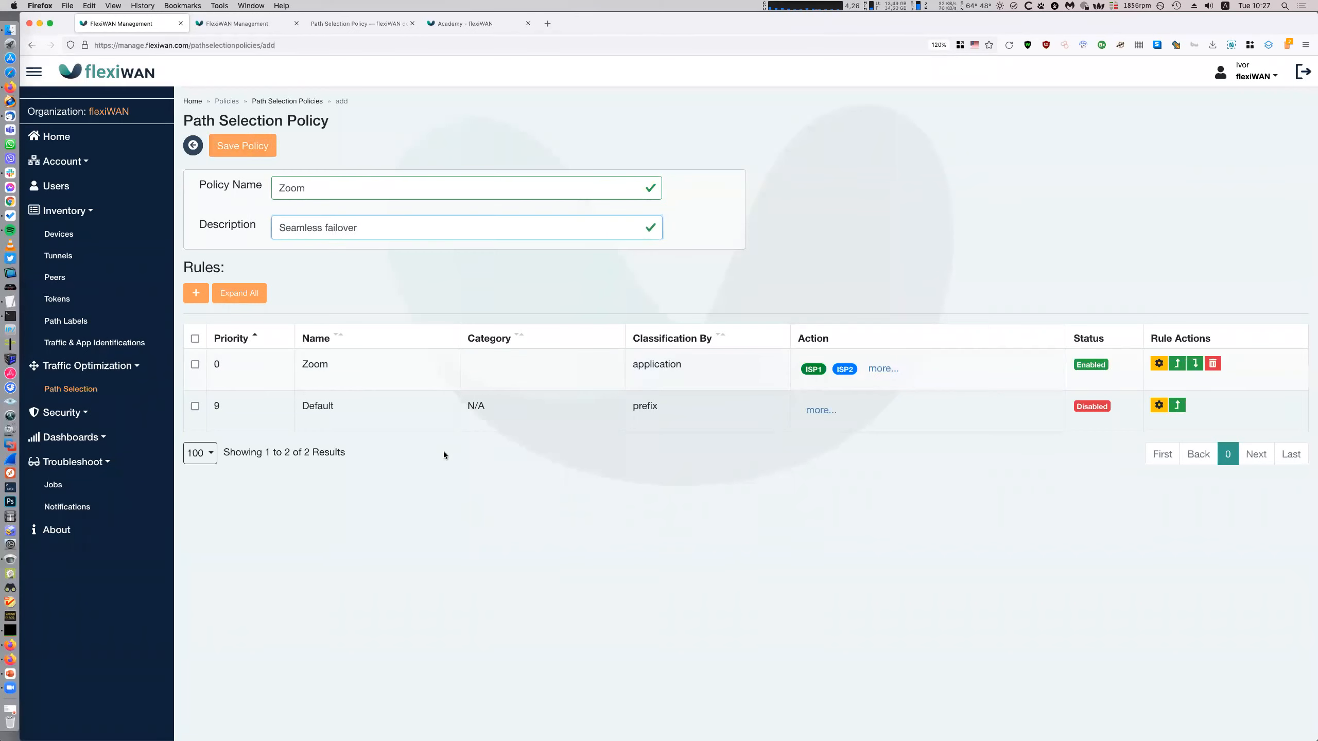
click(233, 152)
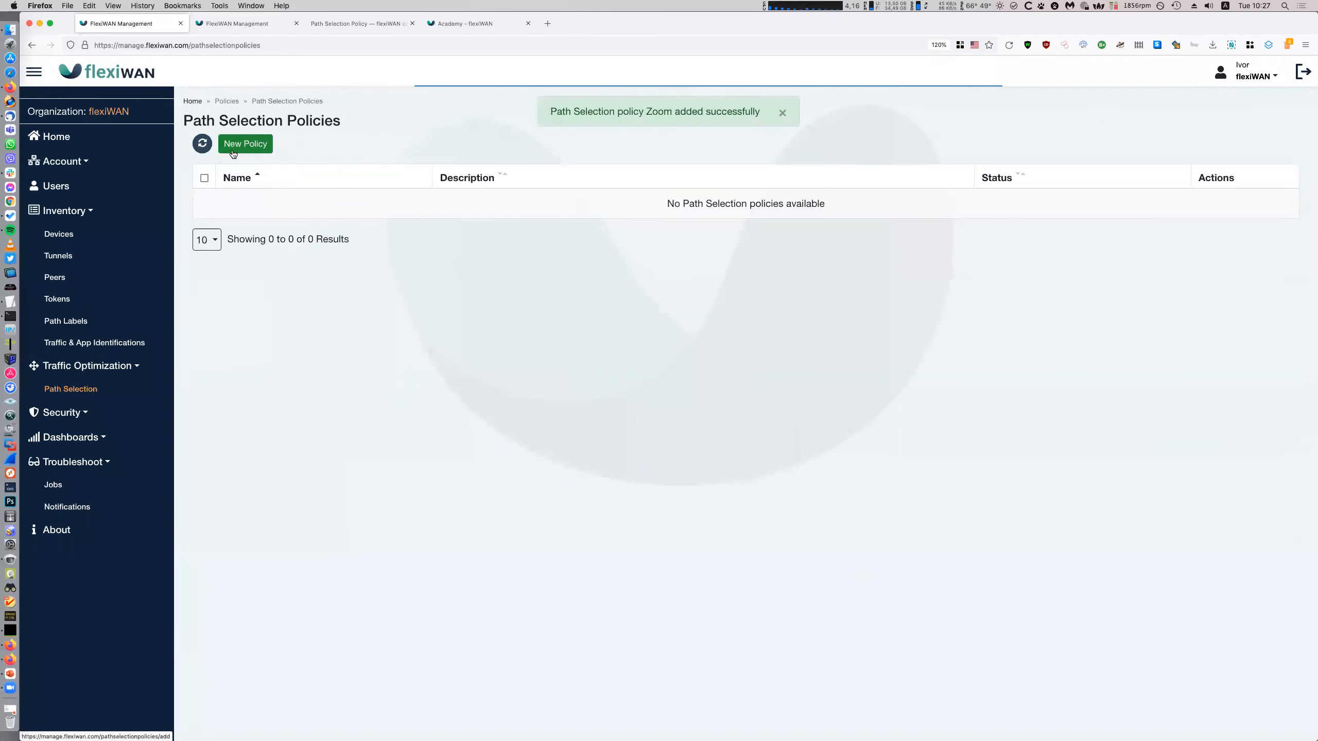
- Examine the network dashboard map for the tunnels between New-York and Tel Aviv and the WAN and LAN addresses of both devices
click(147, 241)
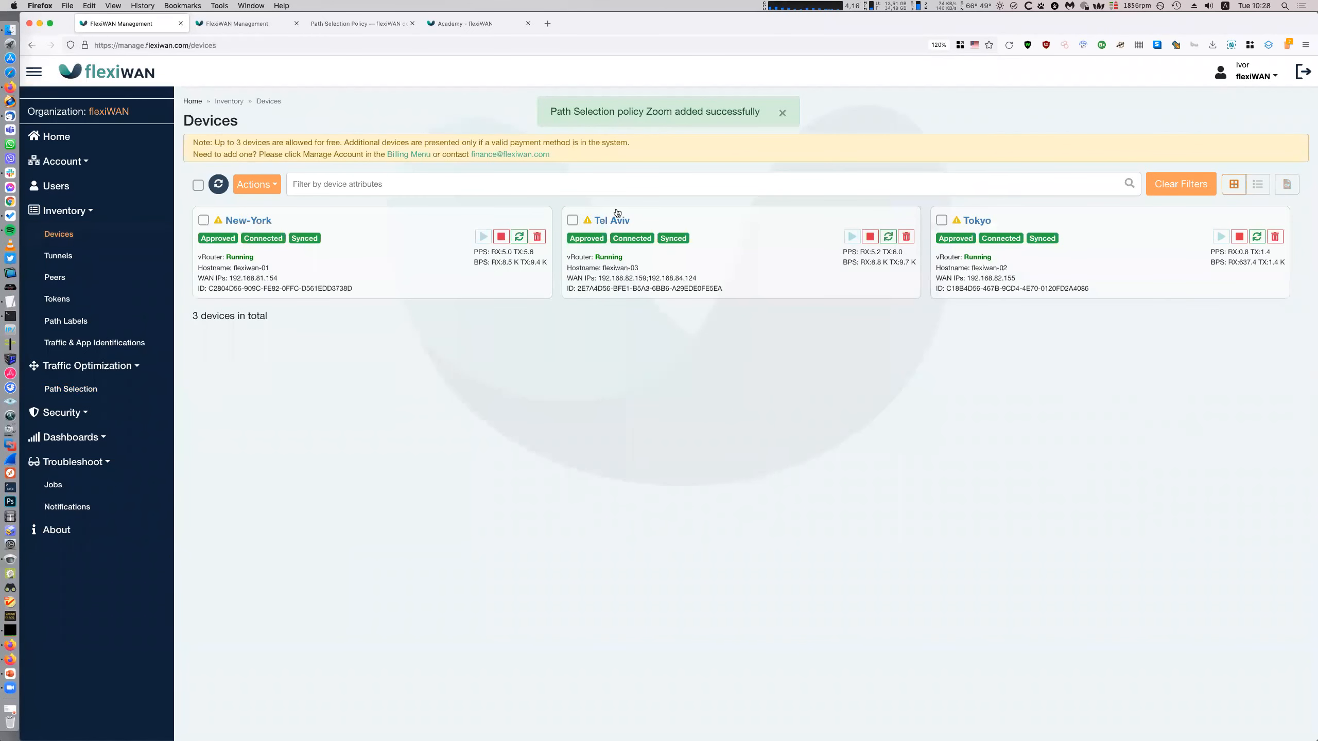
click(67, 507)
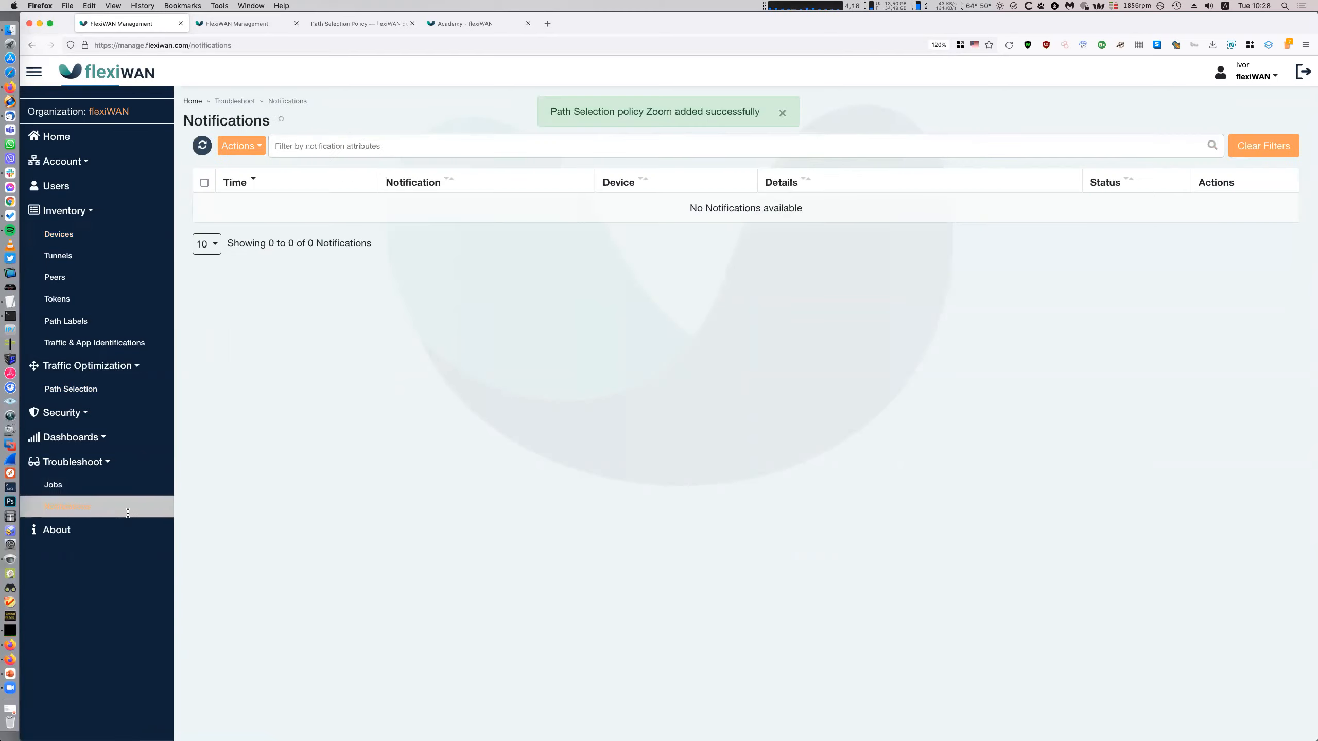
click(126, 440)
click(126, 460)
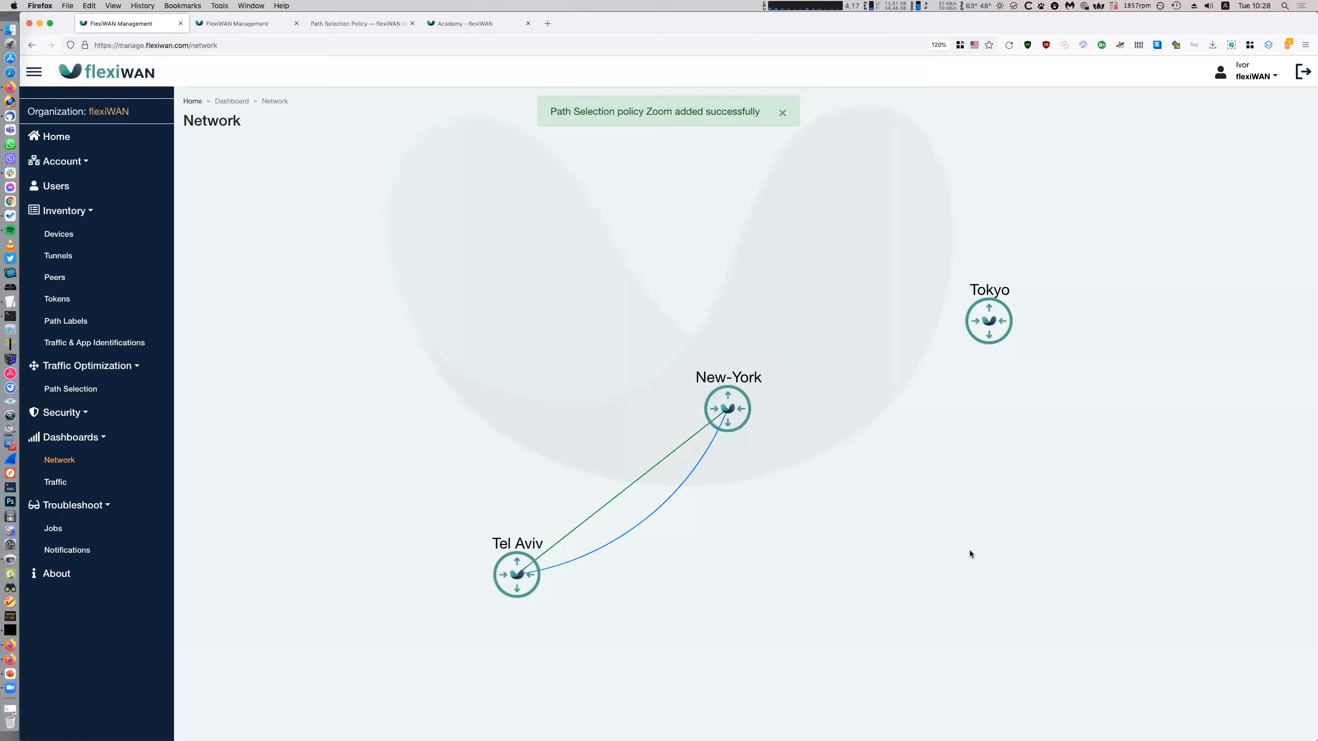
mouse_move(682, 492)
mouse_move(759, 391)
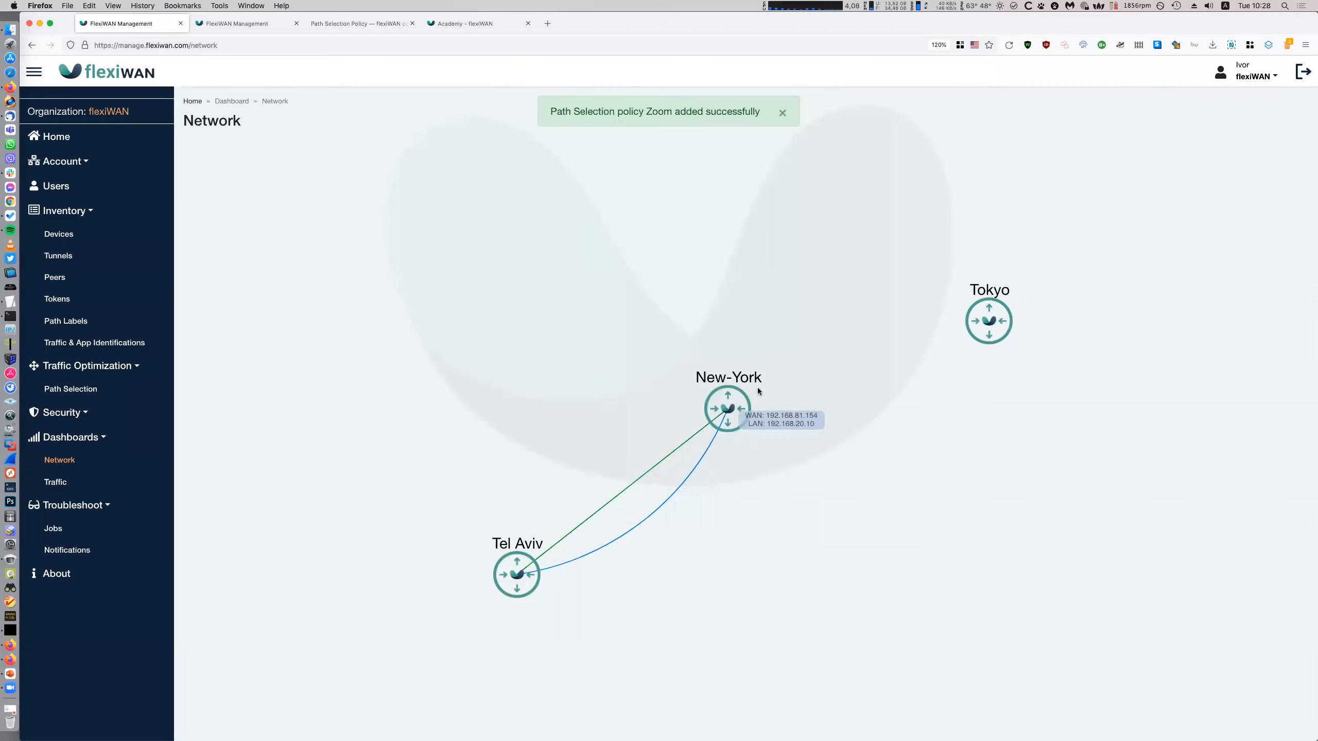
scroll(762, 476, up, 2)
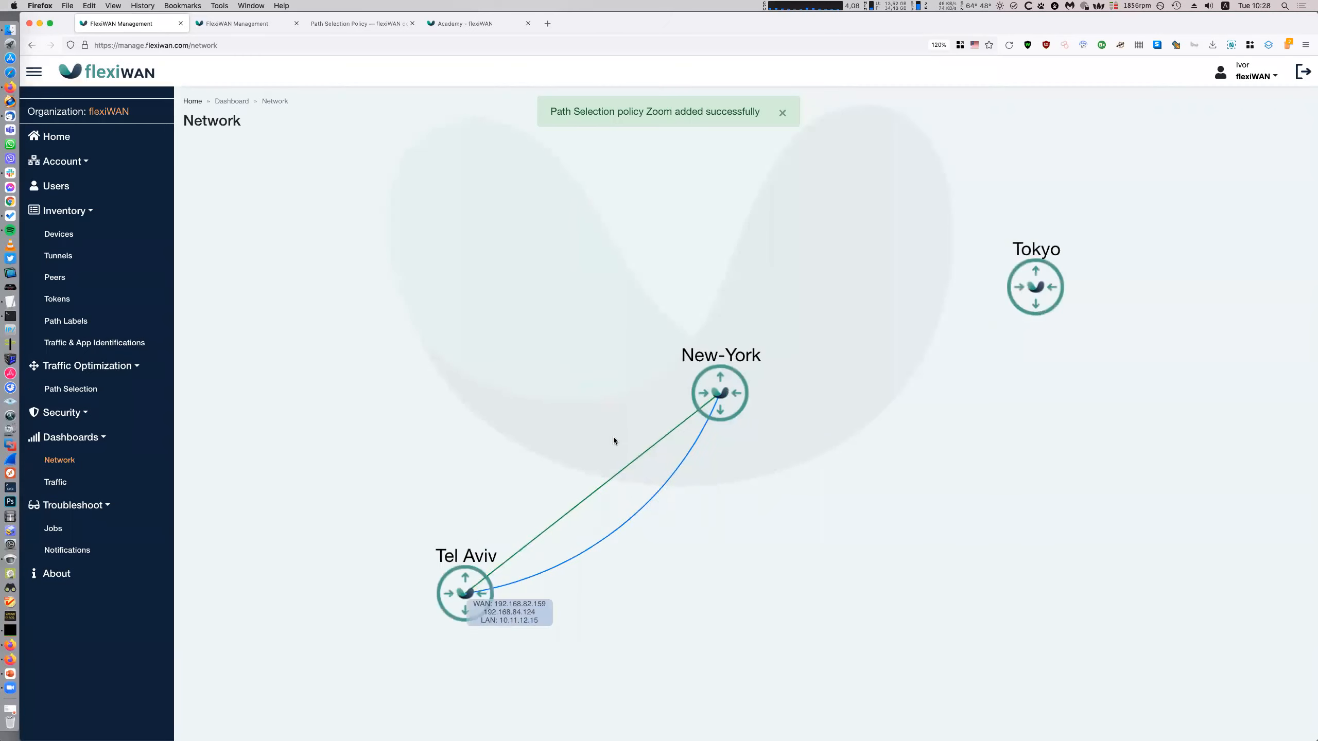